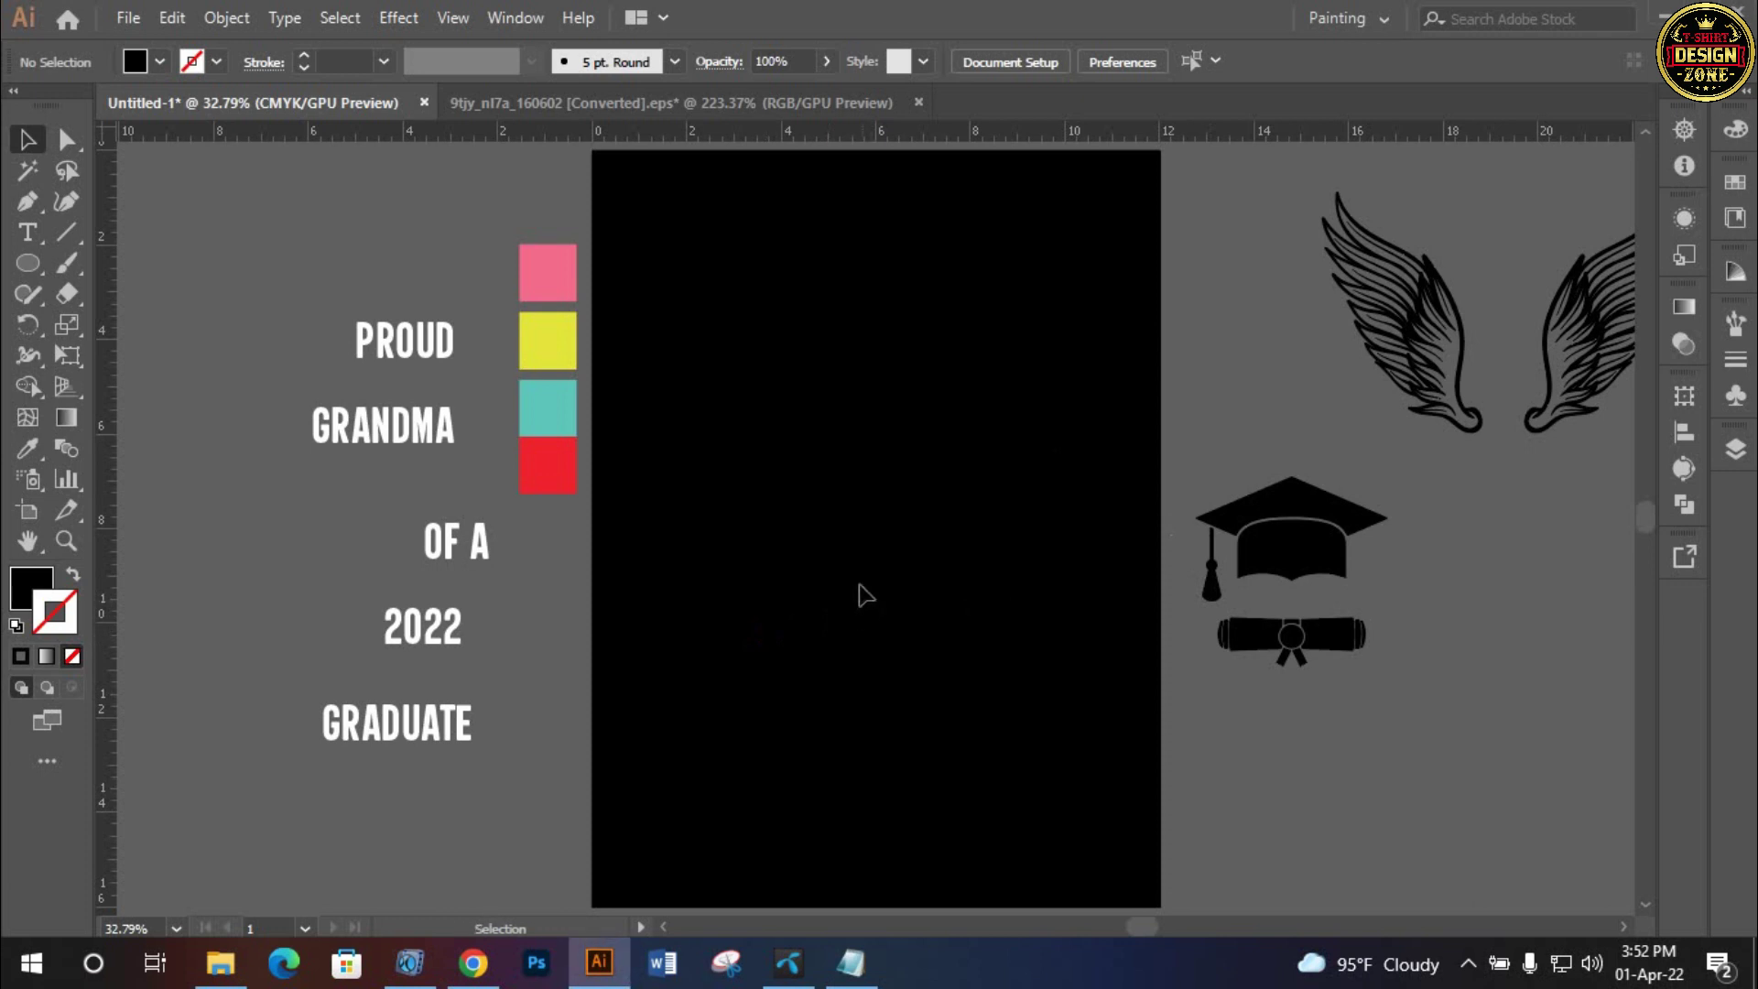
Pan the canvas to inspect the wings and graduation cap graphics
key("space")
left_click_drag(1067, 518, 949, 524)
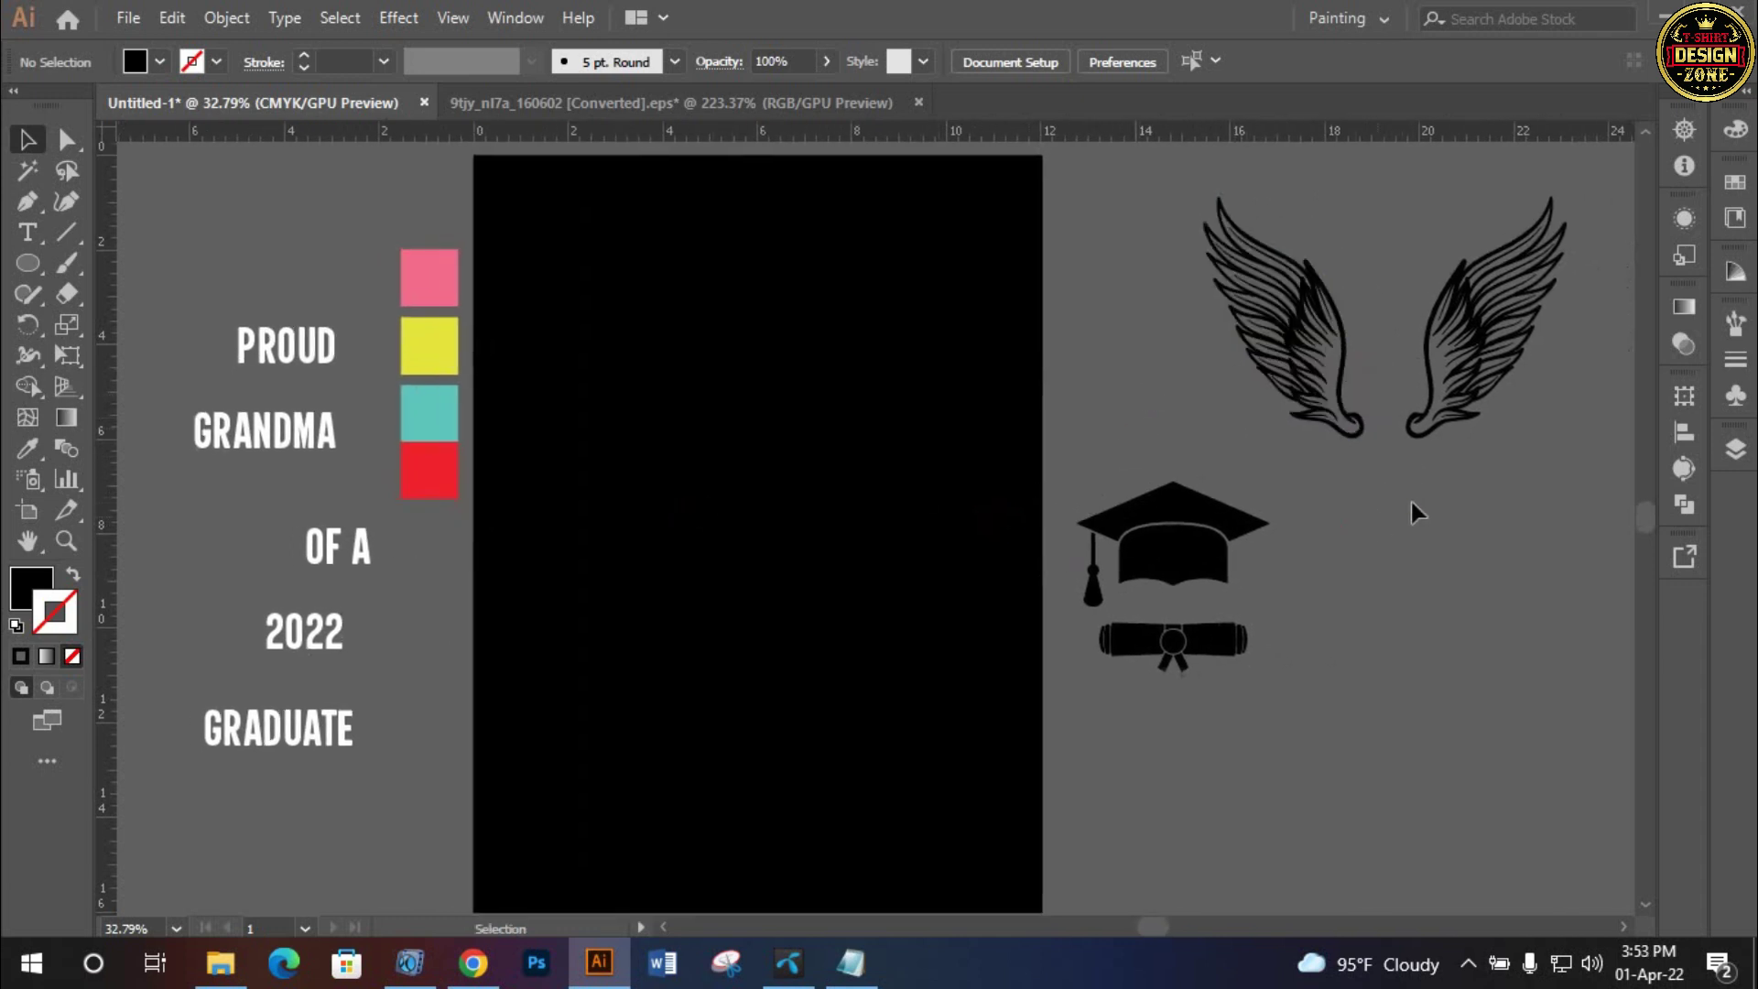
left_click(1328, 316)
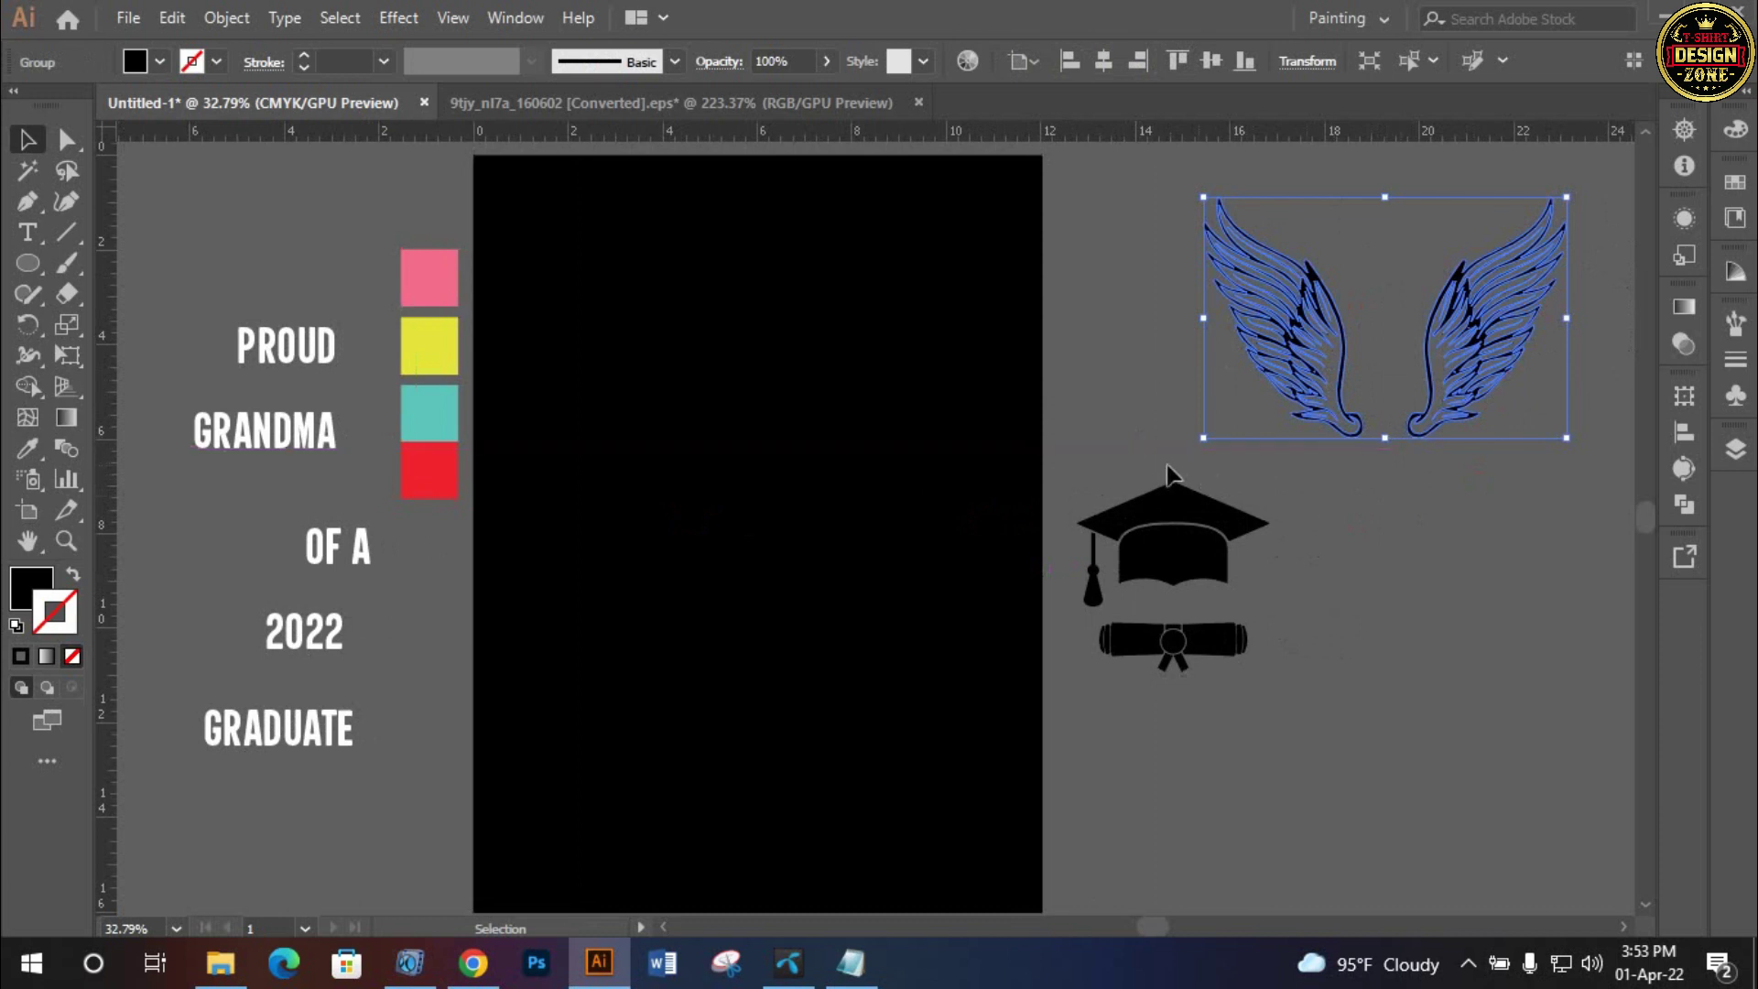
left_click(1093, 438)
left_click(1127, 455)
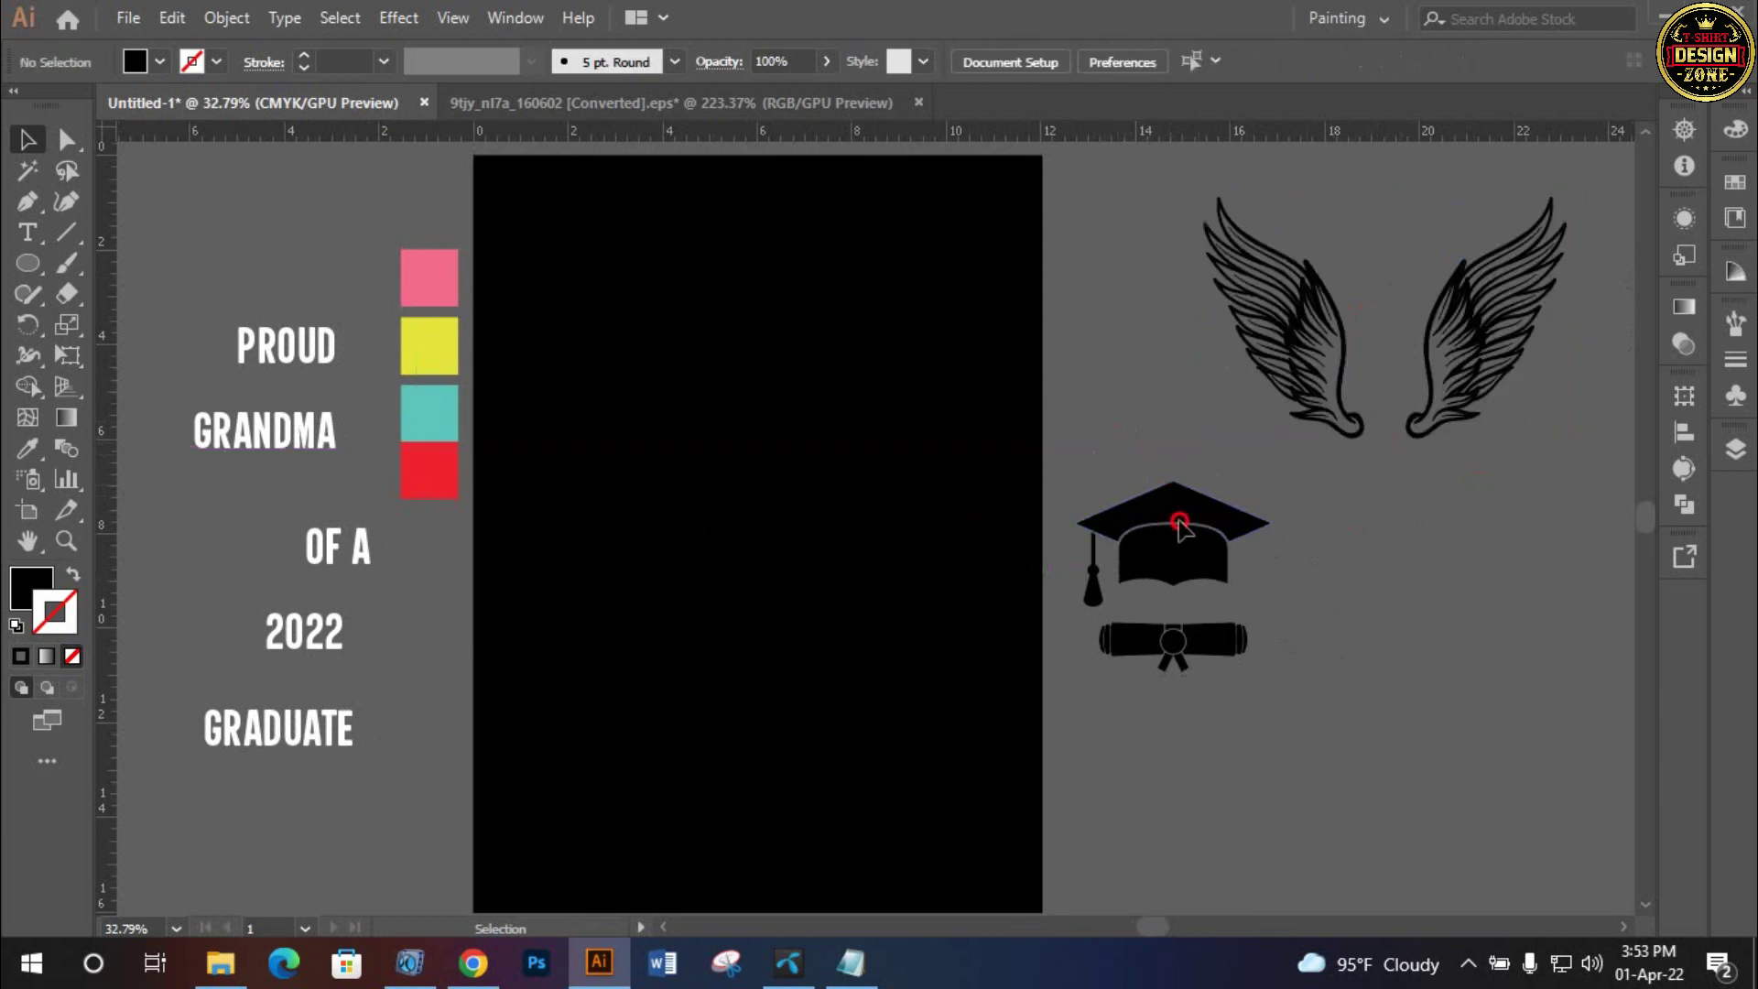
left_click(1180, 527)
Inspect the graduation cap and diploma scroll graphics
left_click(1300, 645)
left_click(1190, 499)
left_click(1285, 688)
left_click(1174, 641)
left_click(1241, 734)
Browse the graduate cap image results in the web browser
left_click(475, 965)
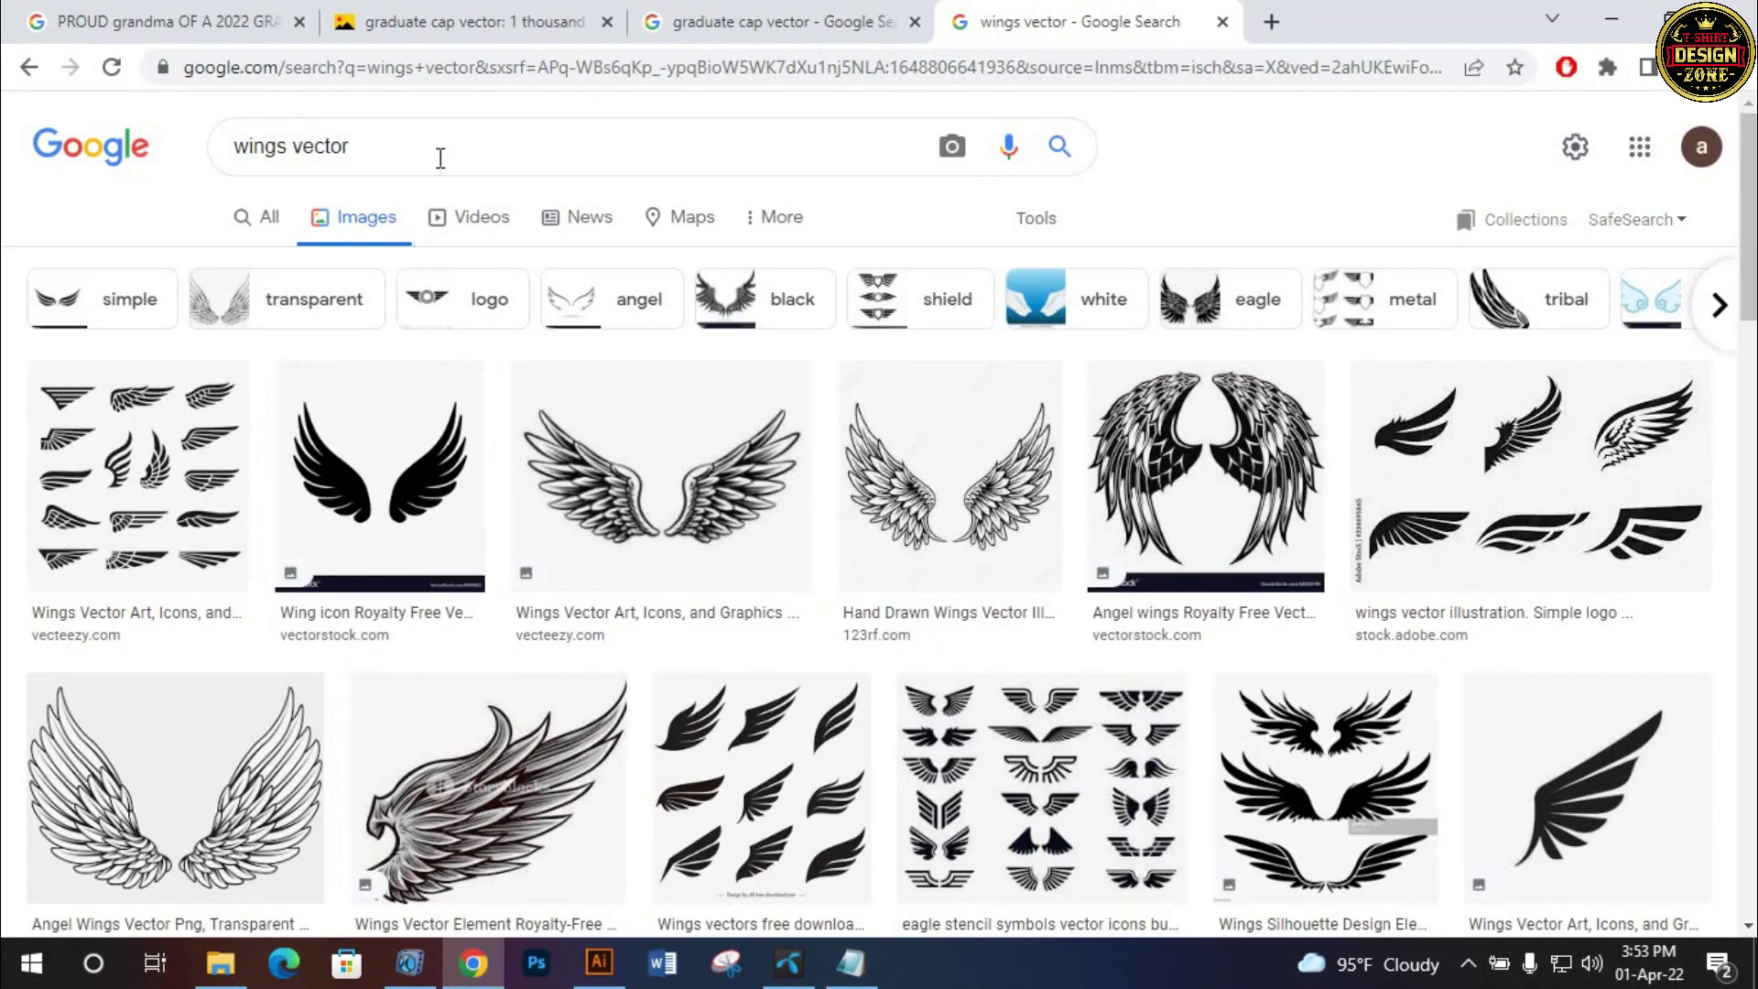
left_click(653, 22)
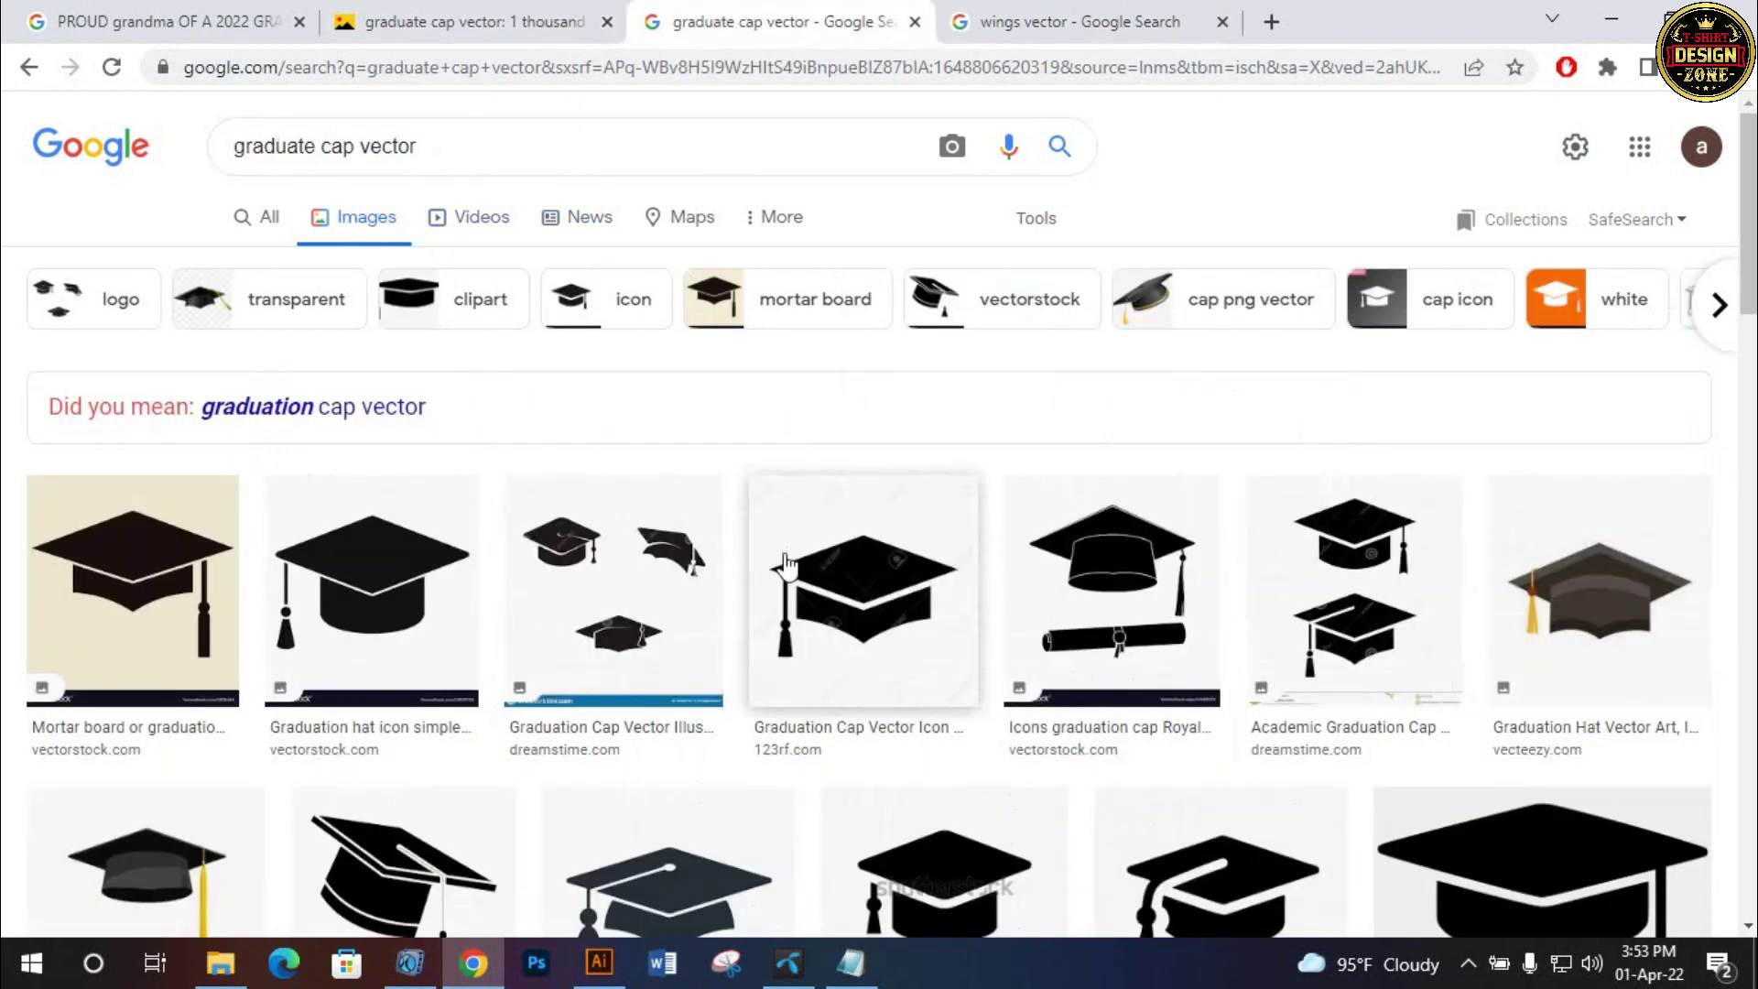
scroll(996, 600, "down", 3)
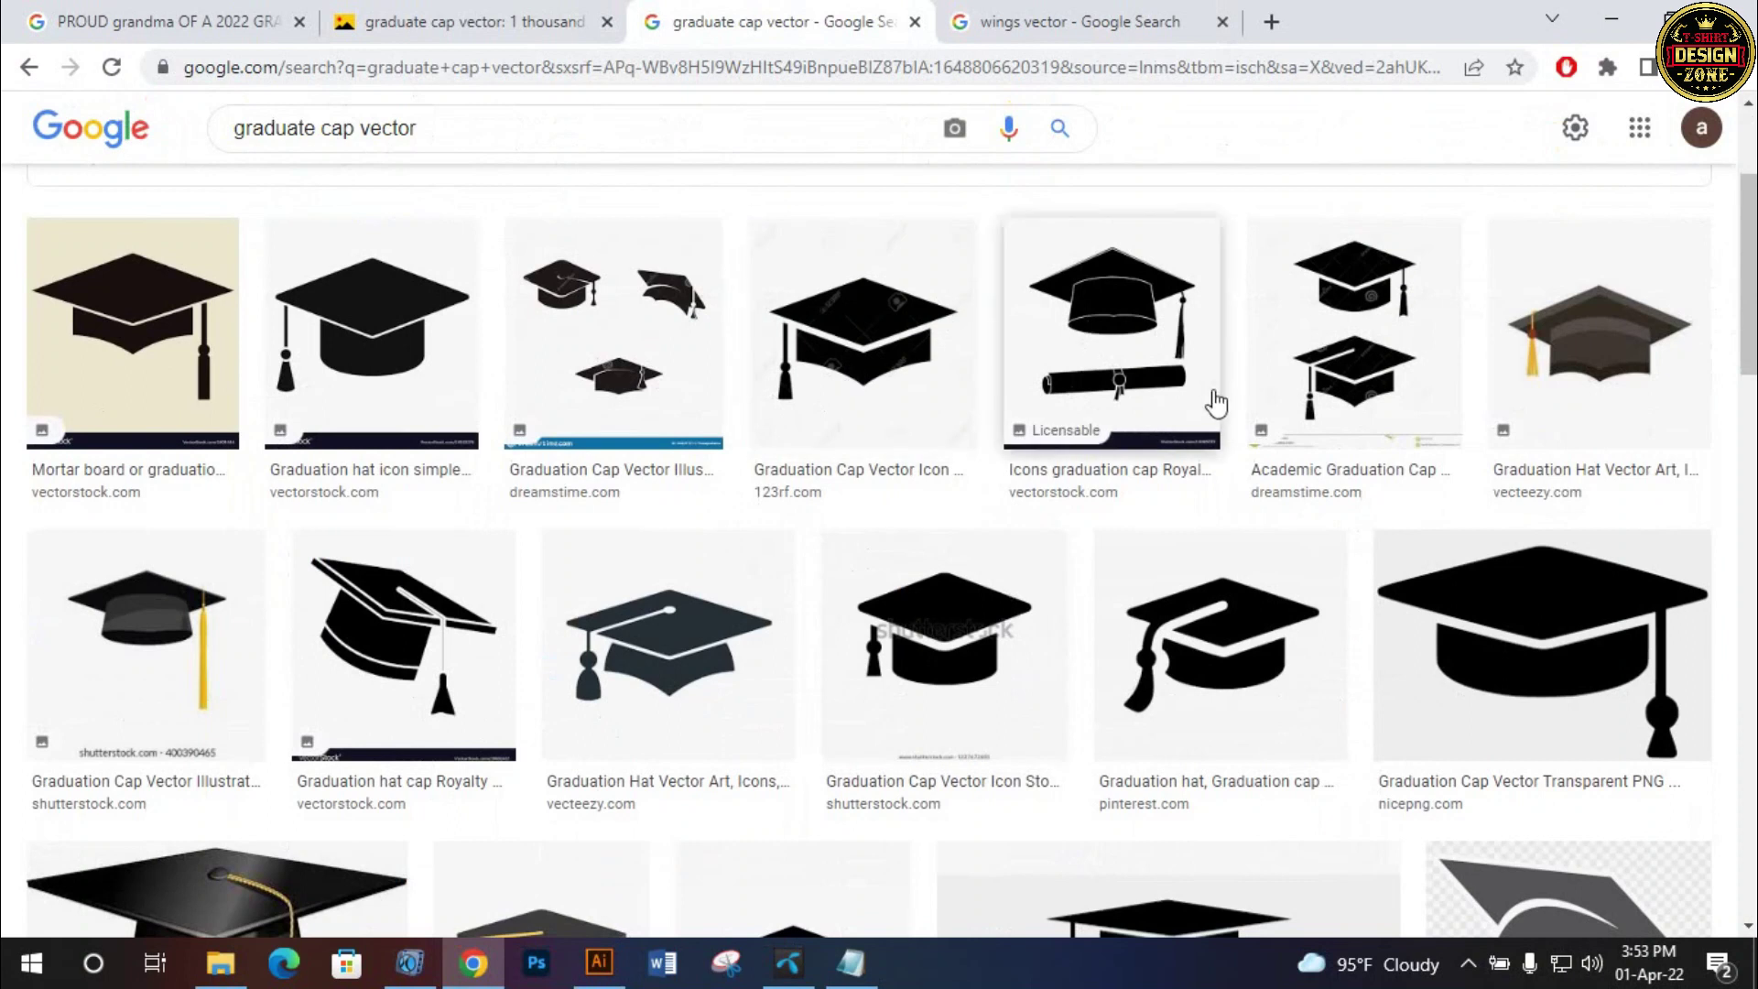
scroll(1081, 619, "down", 1)
scroll(1081, 645, "down", 2)
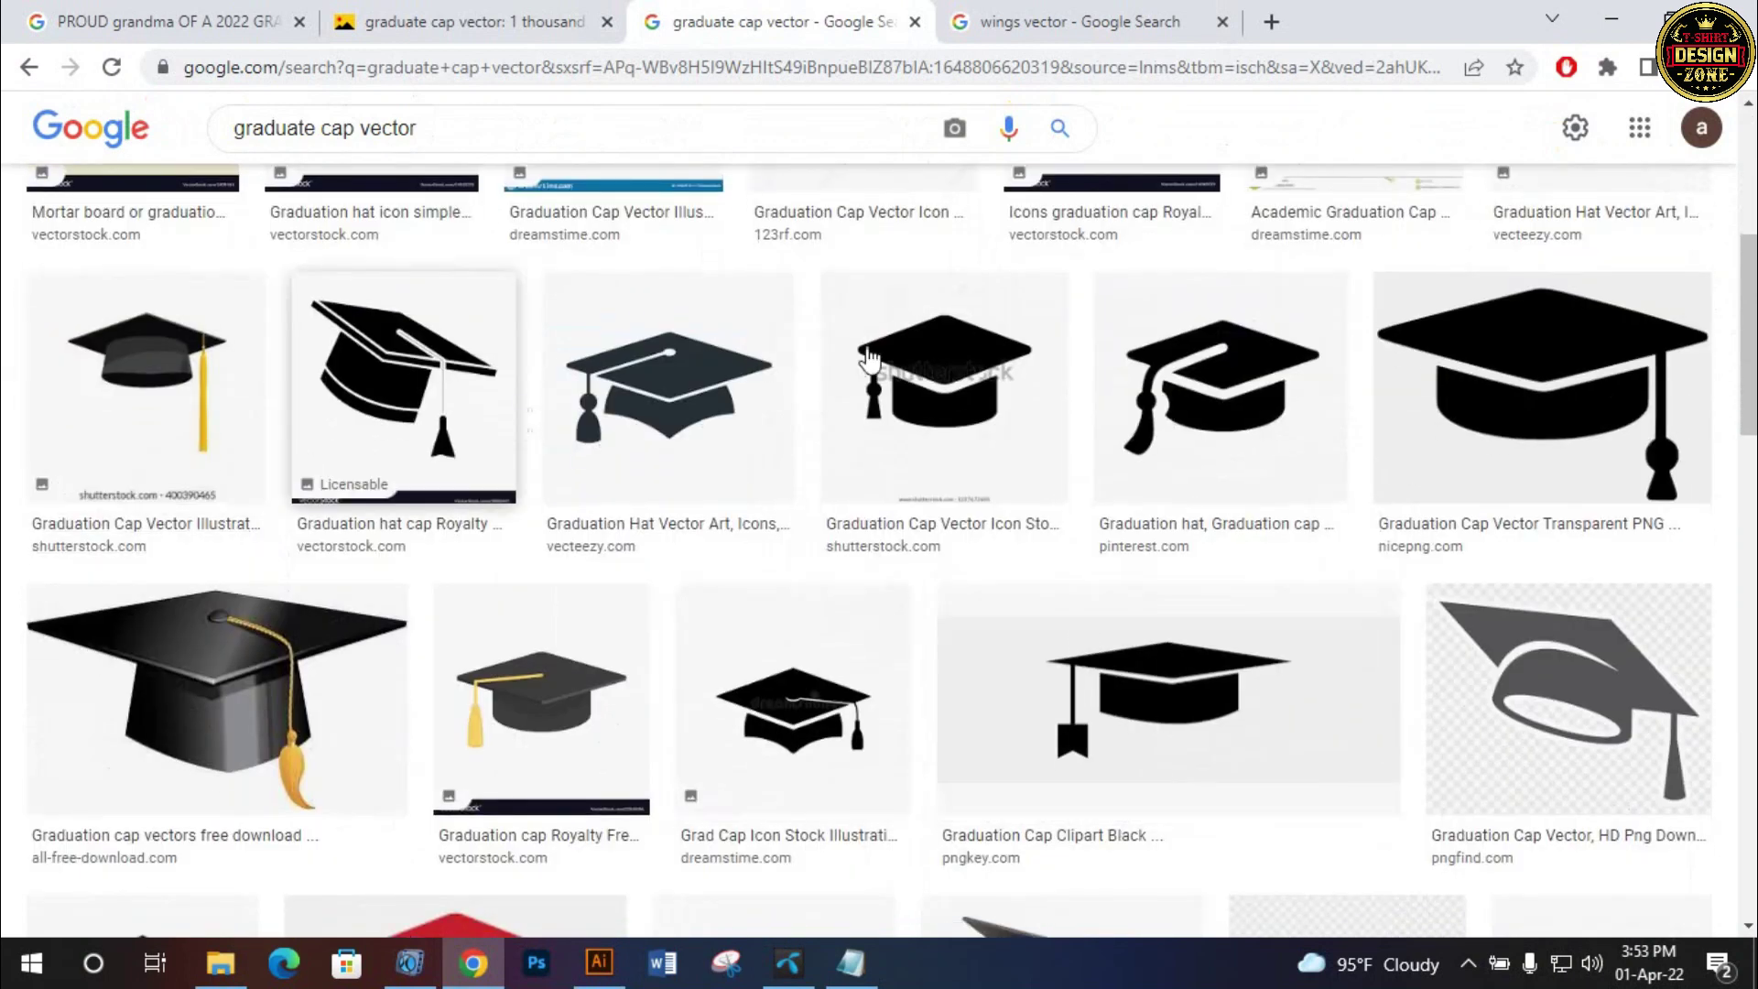
scroll(535, 772, "down", 3)
scroll(629, 687, "down", 3)
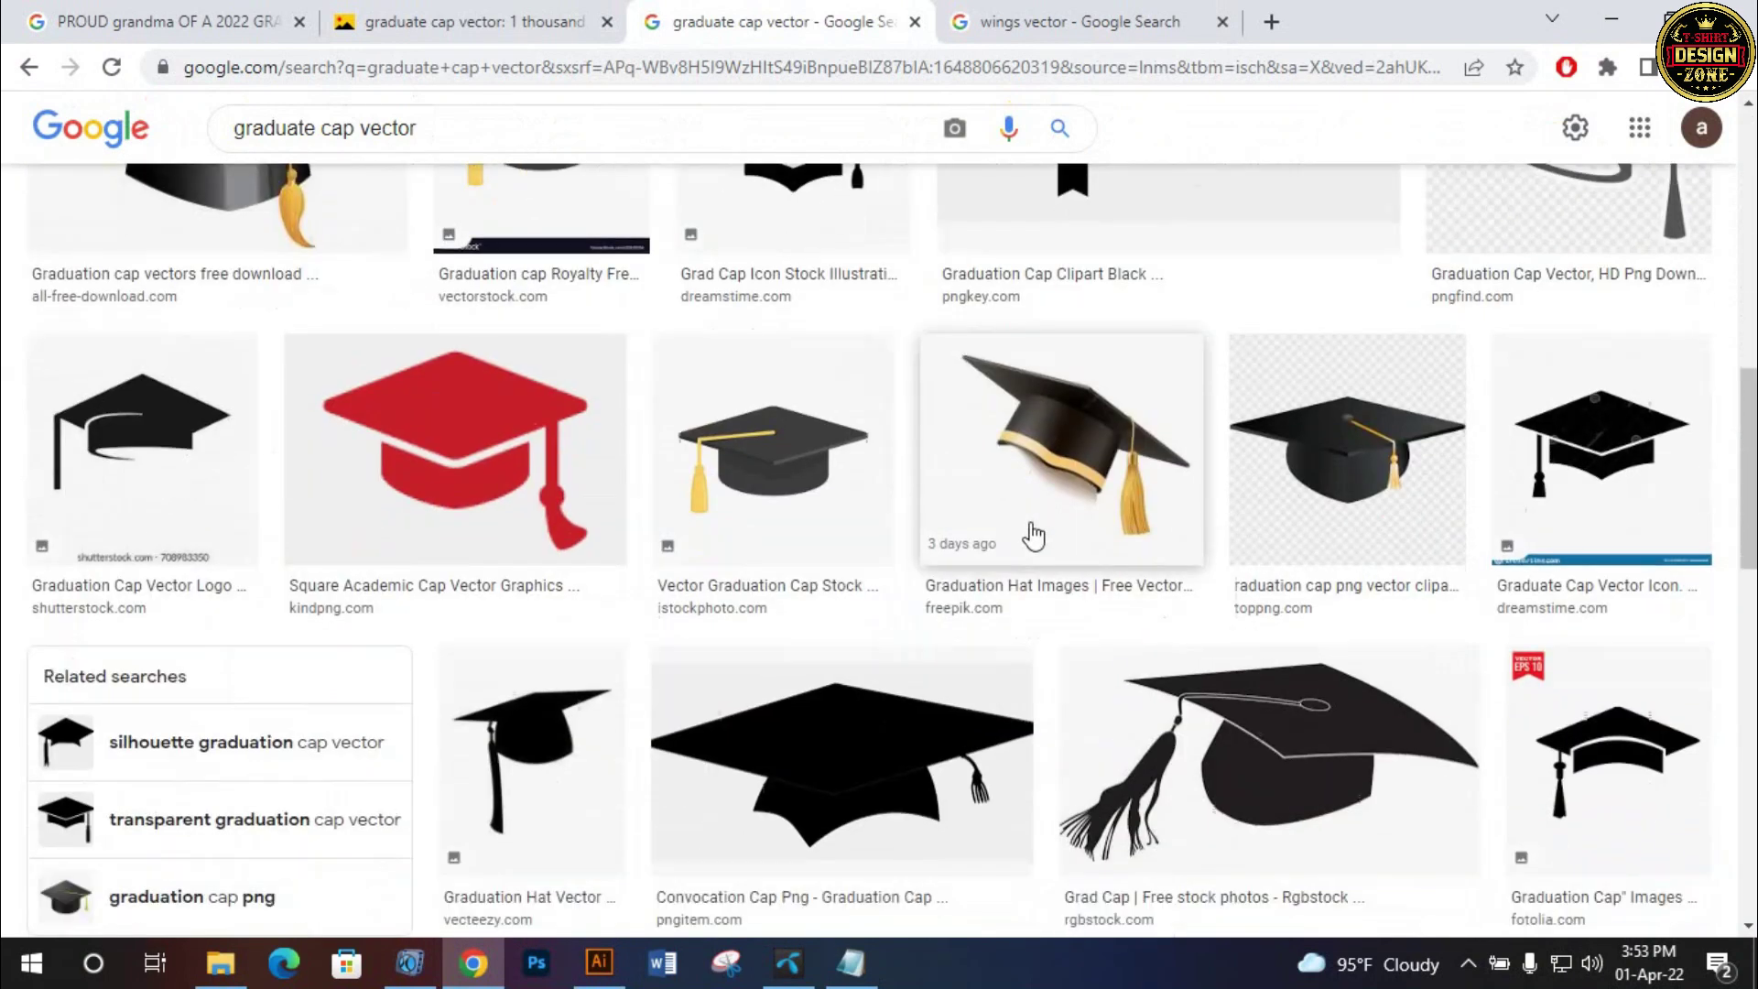
scroll(1032, 530, "down", 1)
scroll(833, 522, "up", 10)
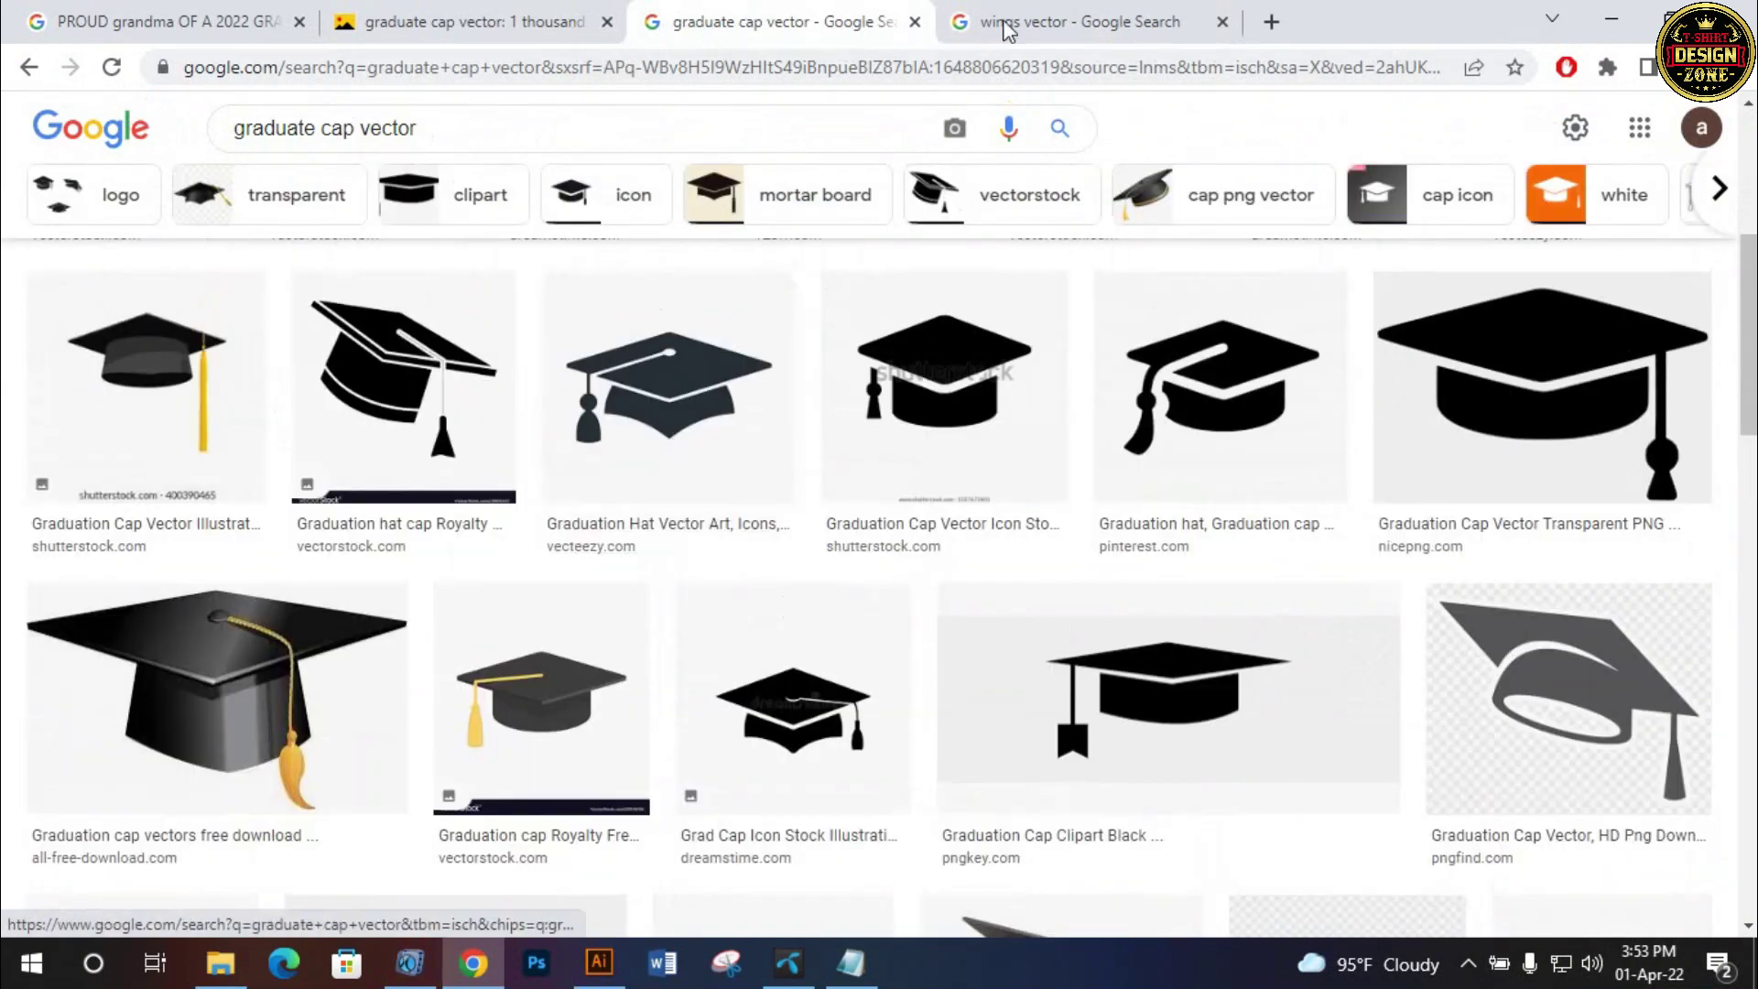
Look through the wings vector image search results
left_click(1012, 22)
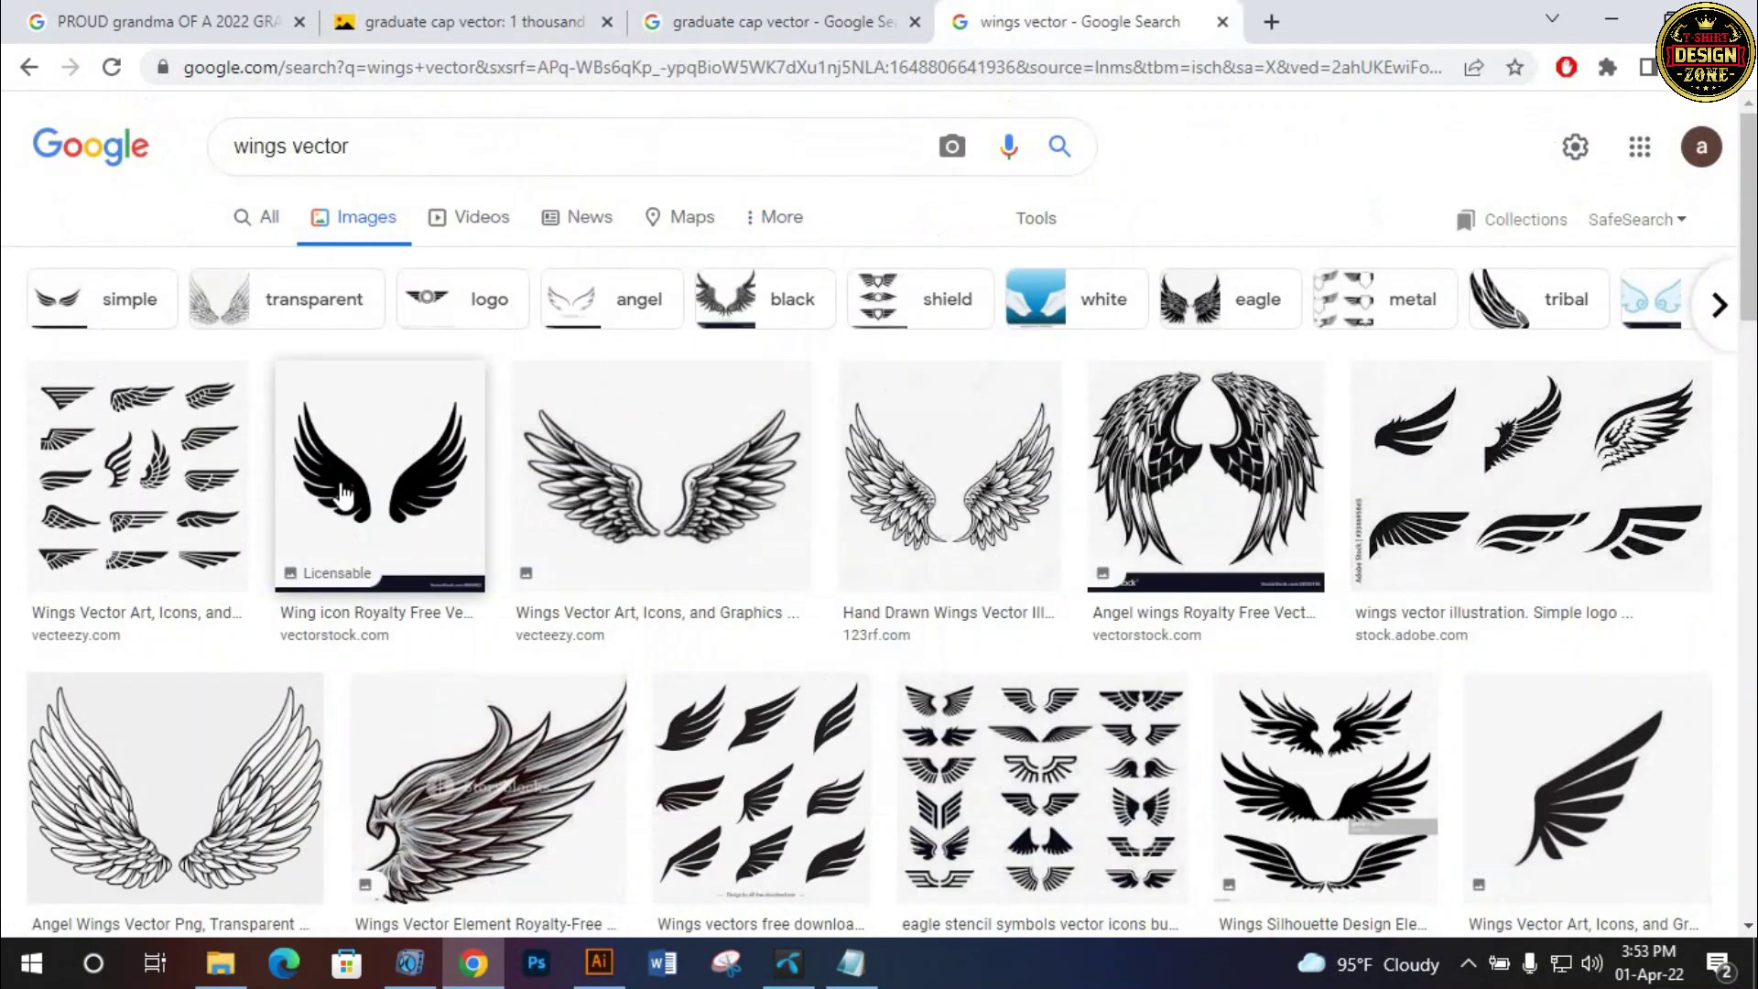
scroll(1081, 513, "down", 3)
scroll(1080, 511, "down", 2)
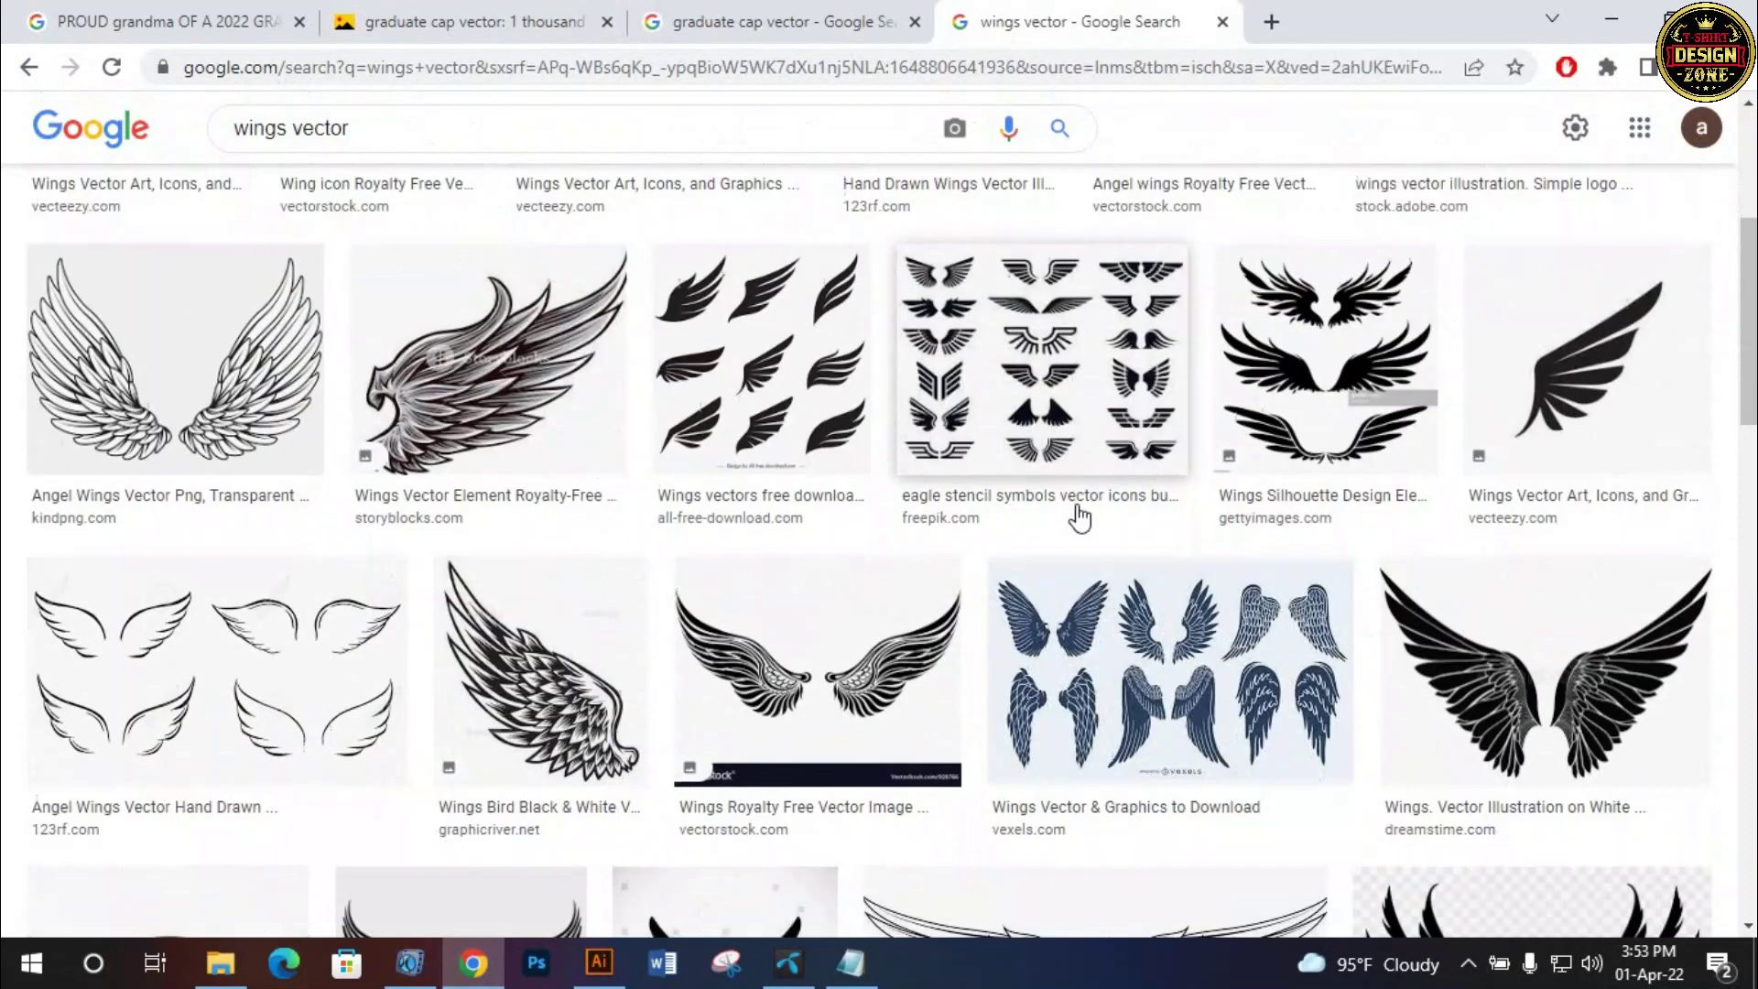
scroll(1071, 513, "down", 3)
scroll(1065, 514, "down", 2)
scroll(723, 549, "down", 3)
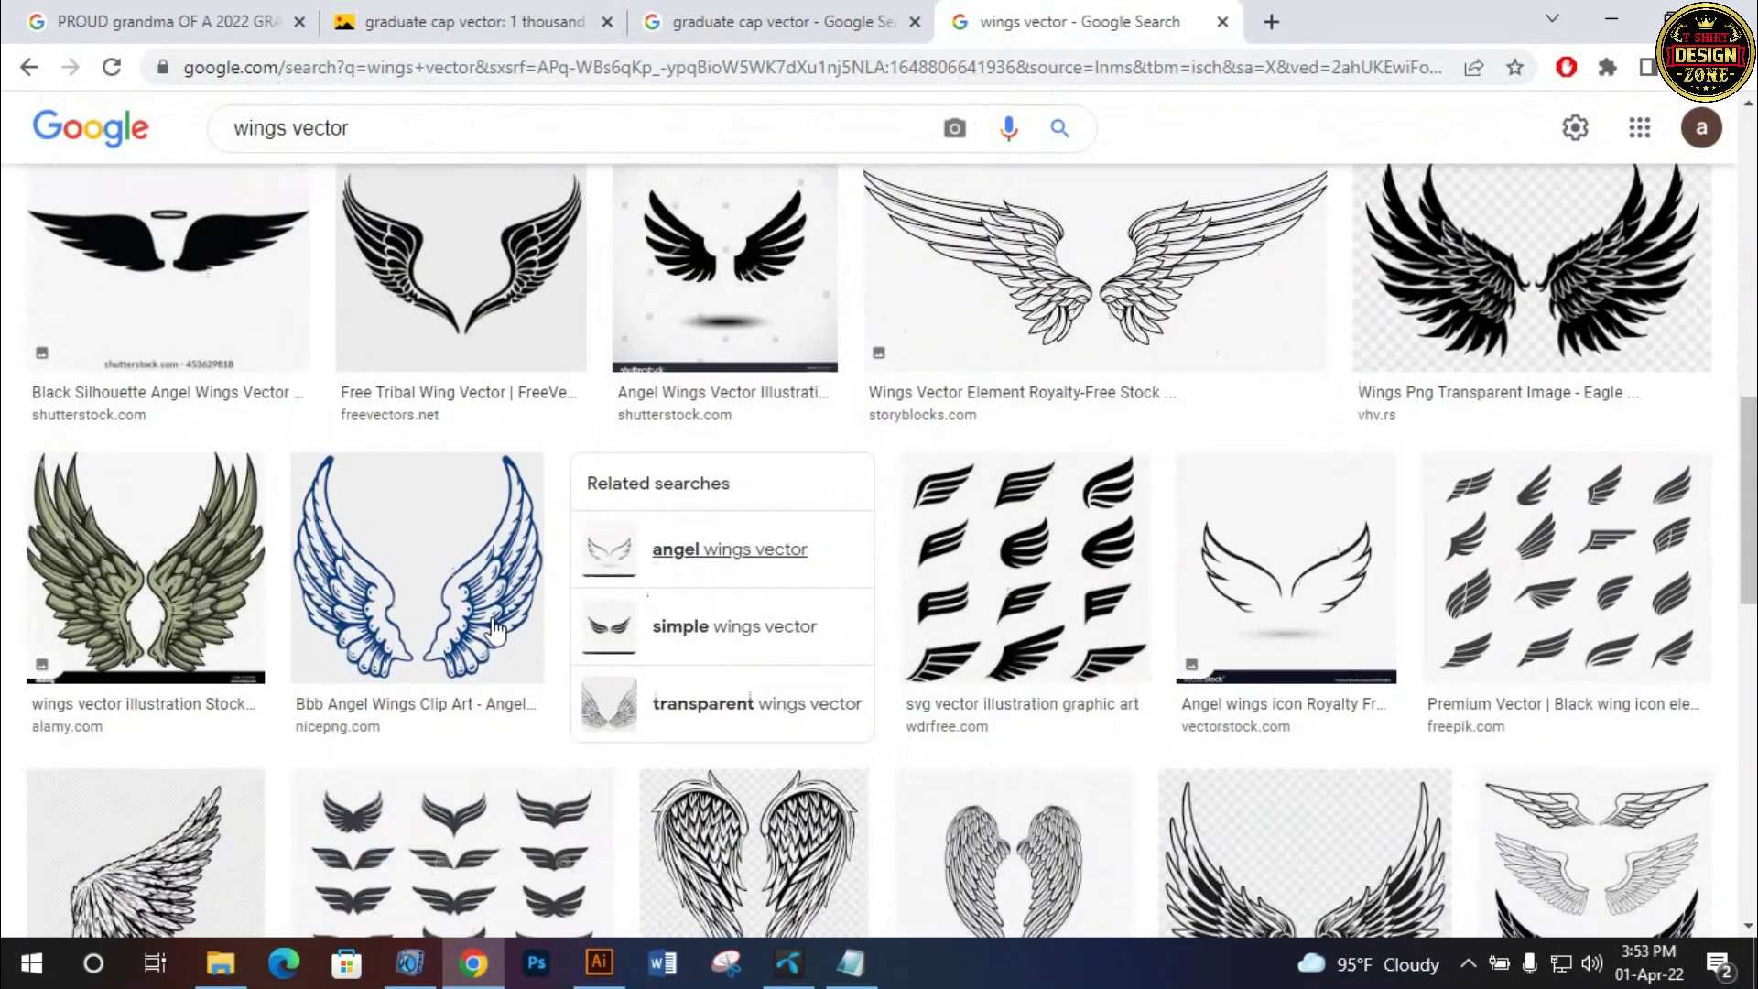
scroll(1495, 594, "down", 4)
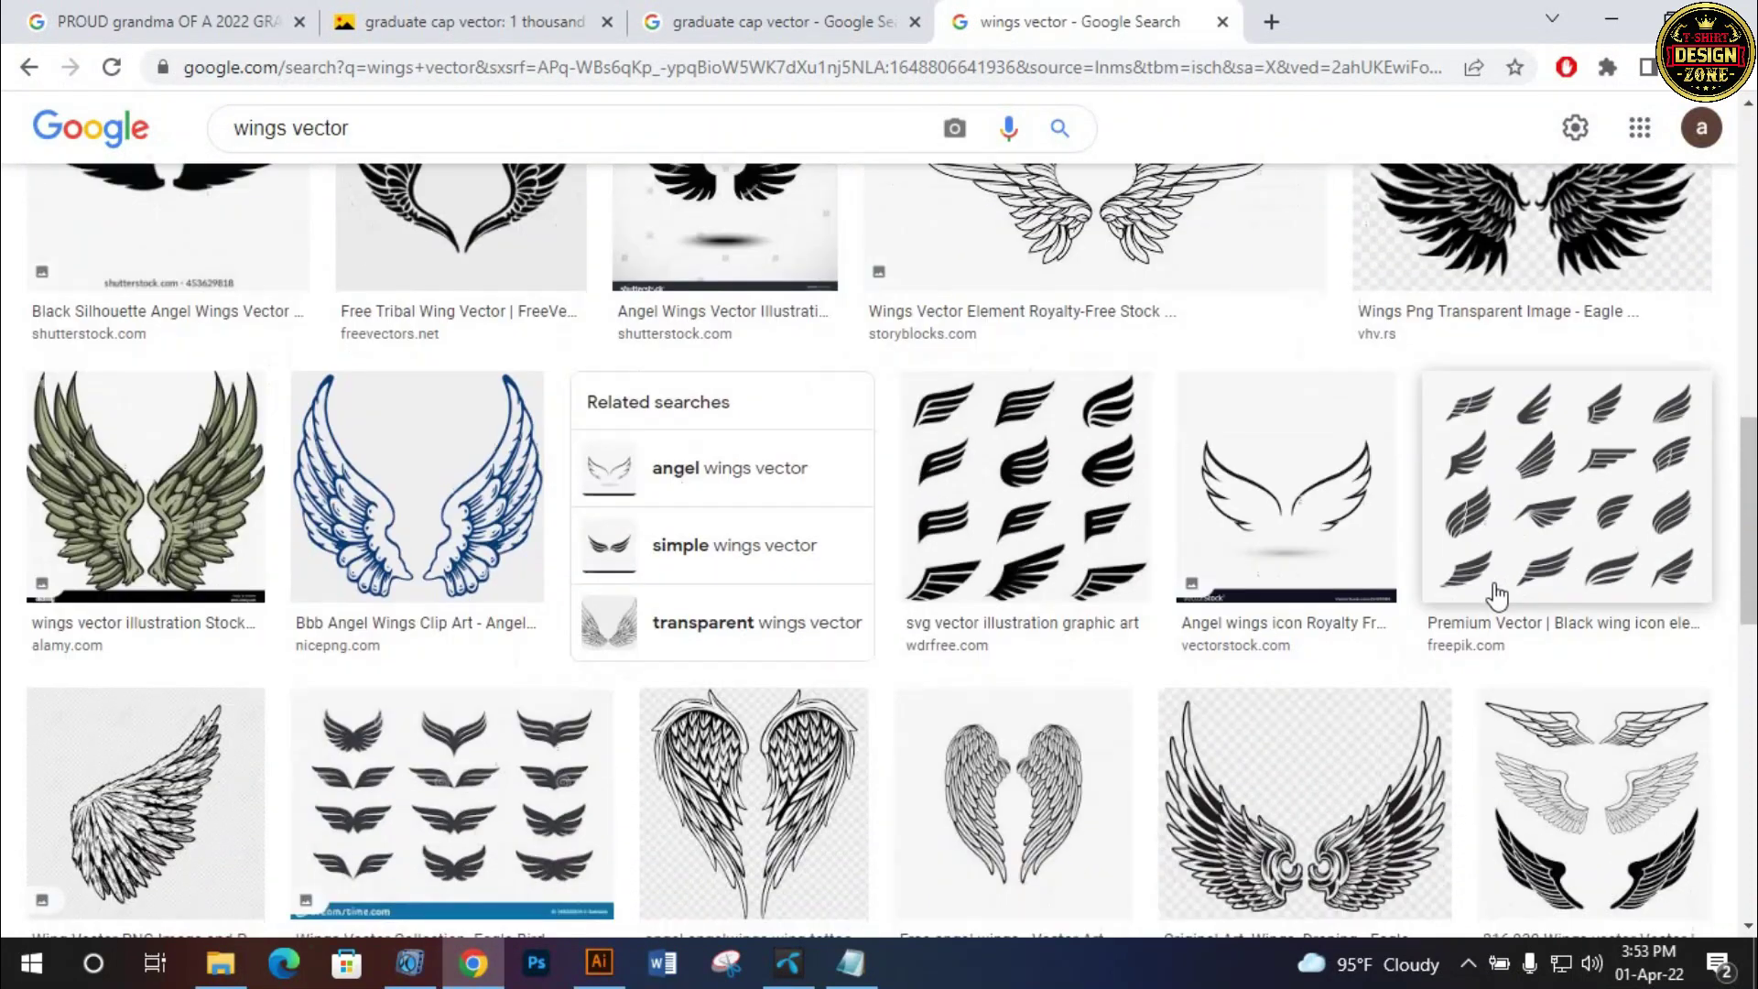
scroll(778, 568, "down", 1)
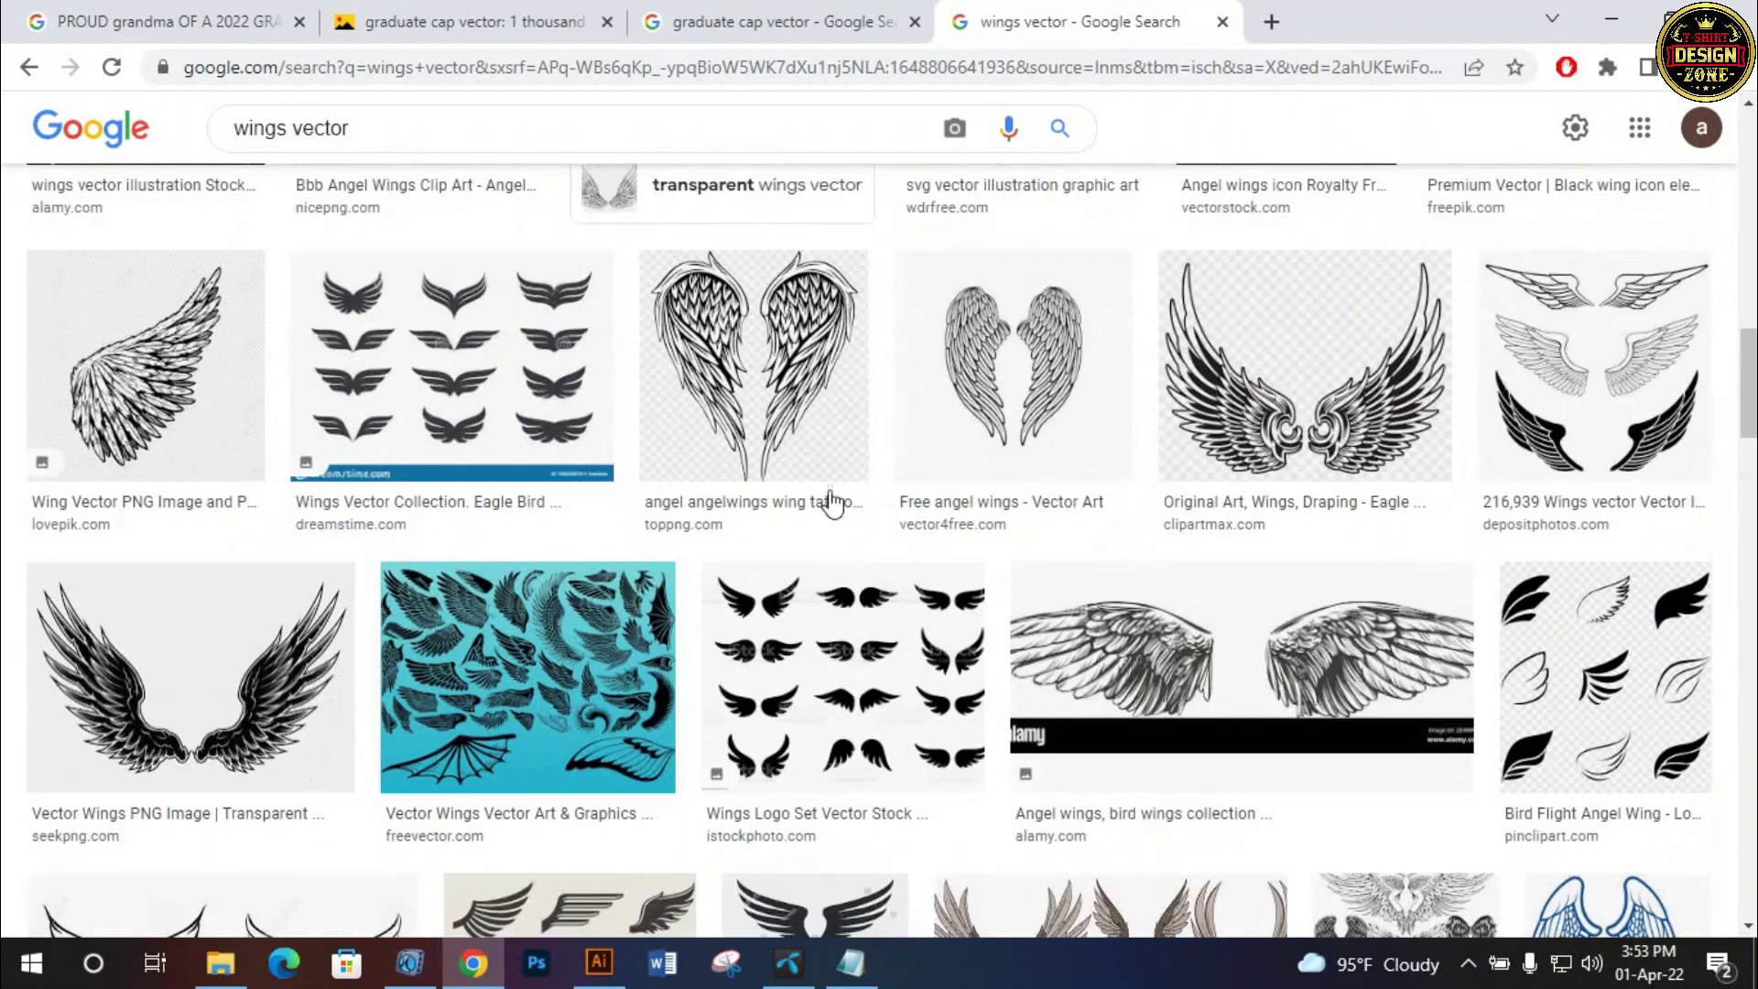
scroll(859, 497, "up", 4)
scroll(916, 562, "up", 1)
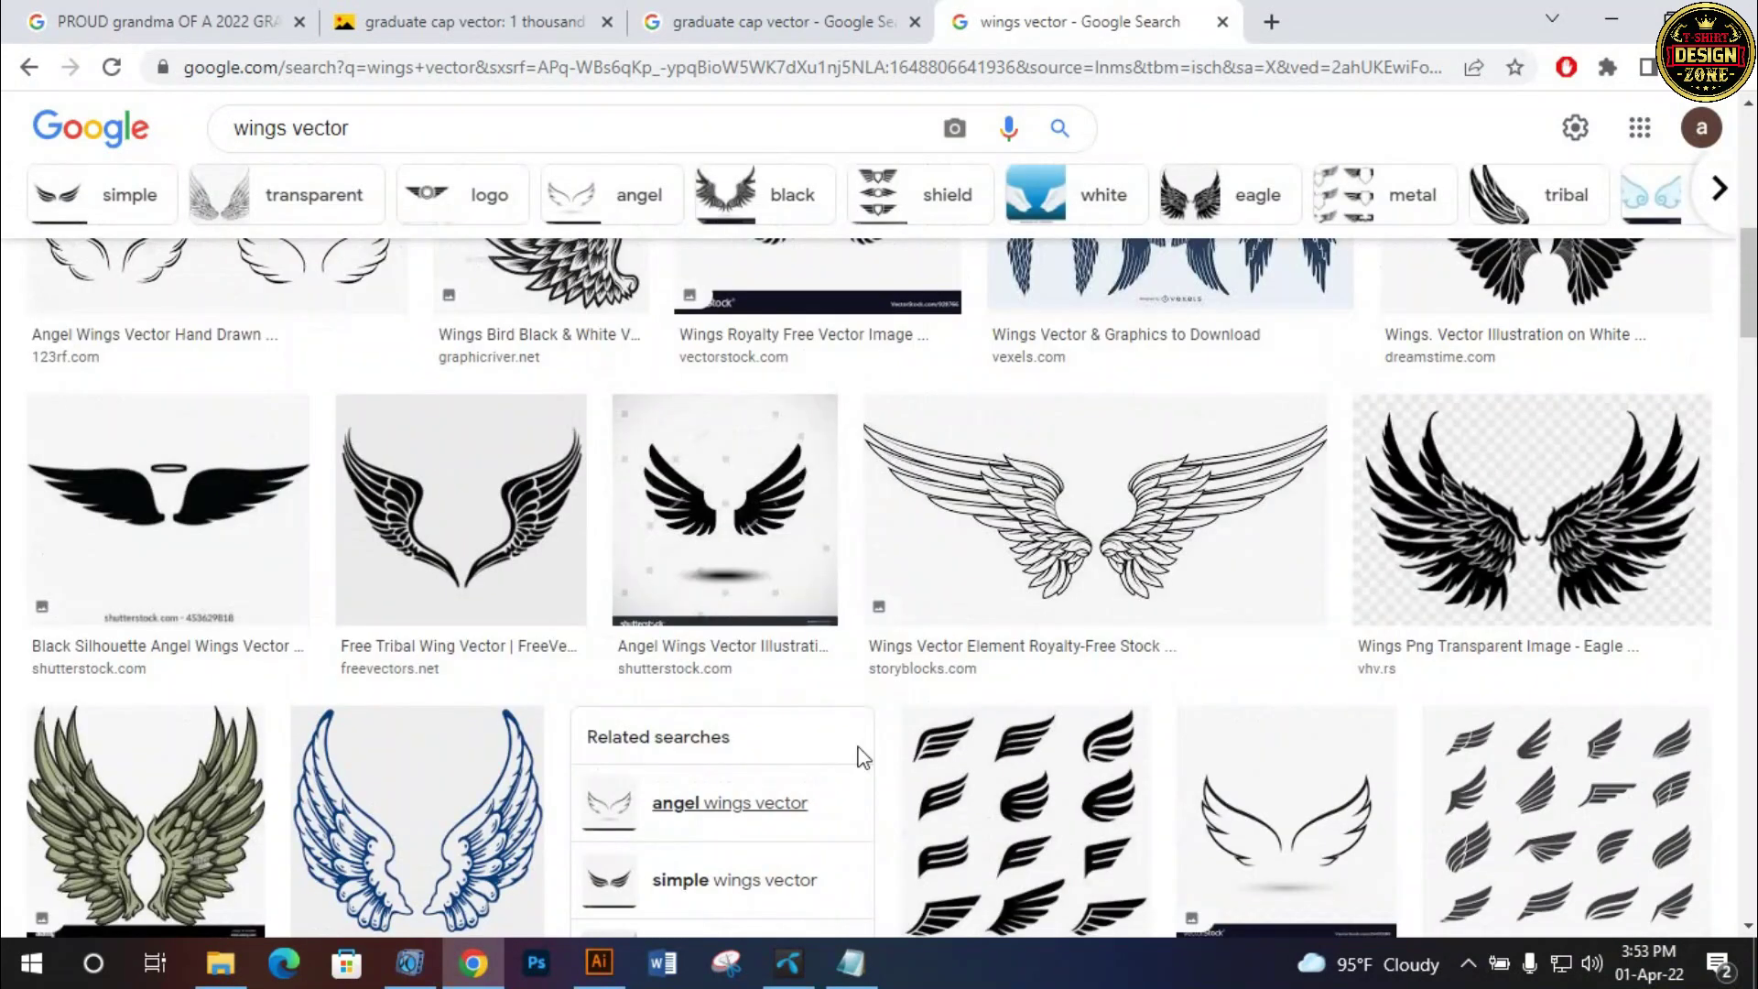
Back in Illustrator, shift the view and inspect the stacked headline text
left_click(597, 964)
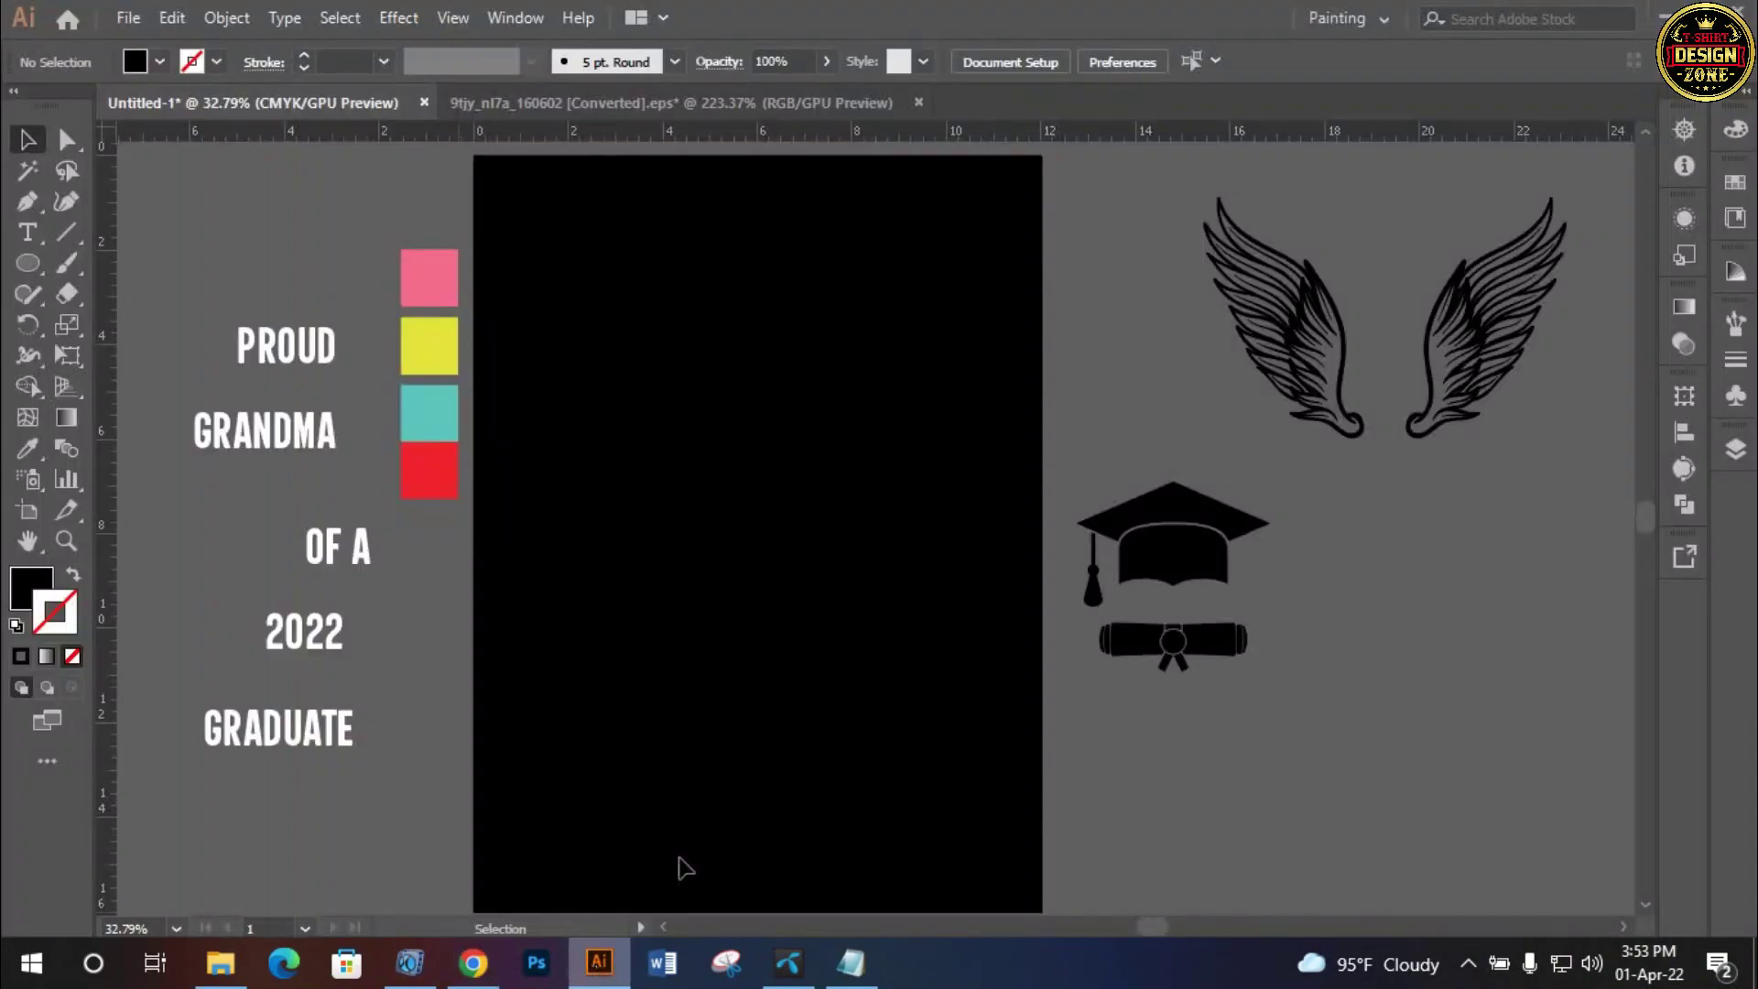
left_click_drag(470, 535, 550, 550)
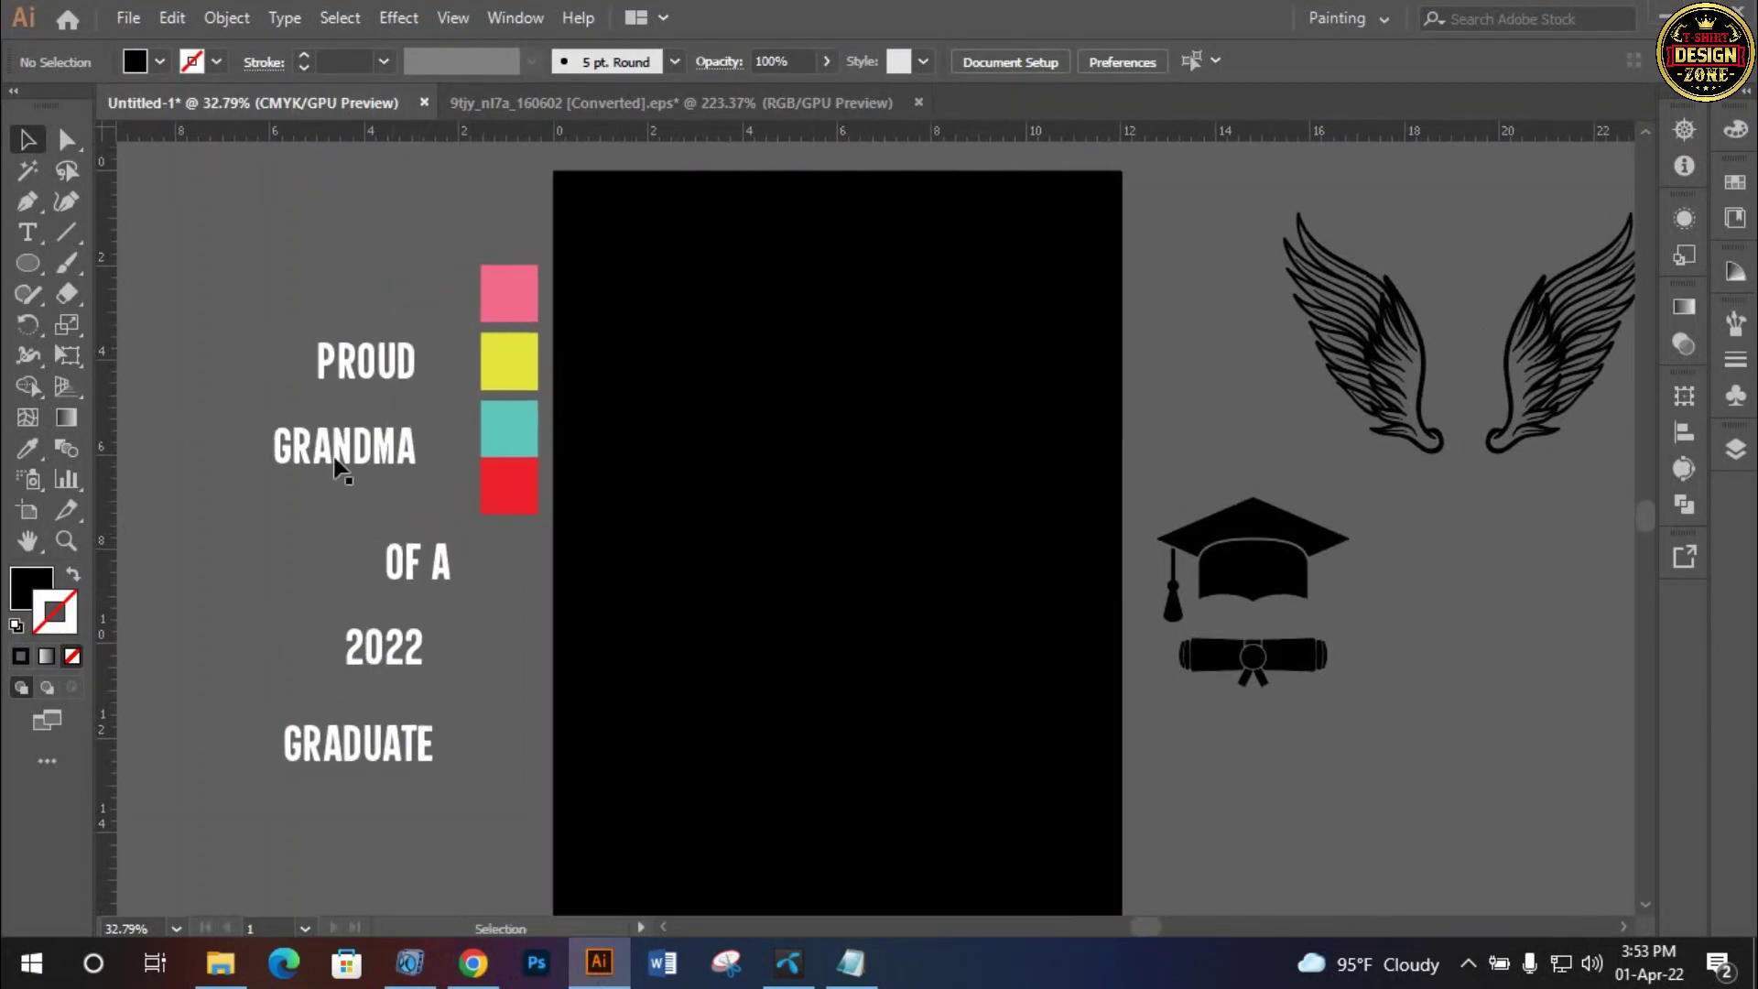
left_click(381, 750)
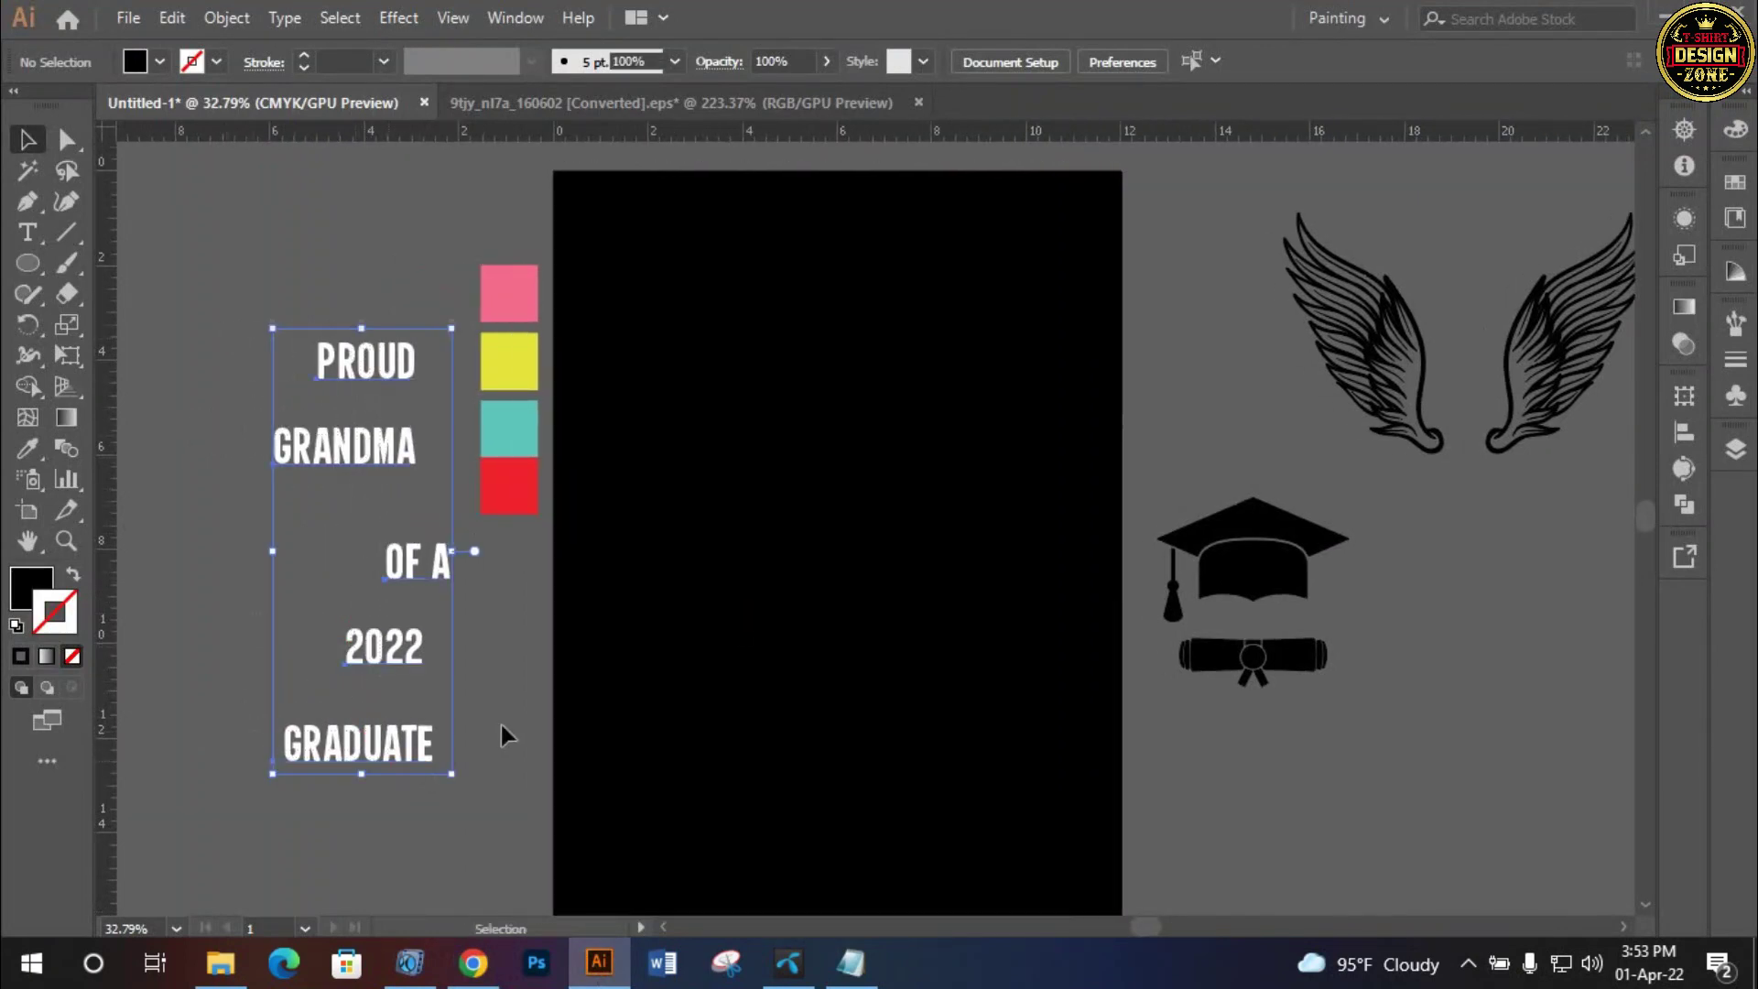
left_click(556, 683)
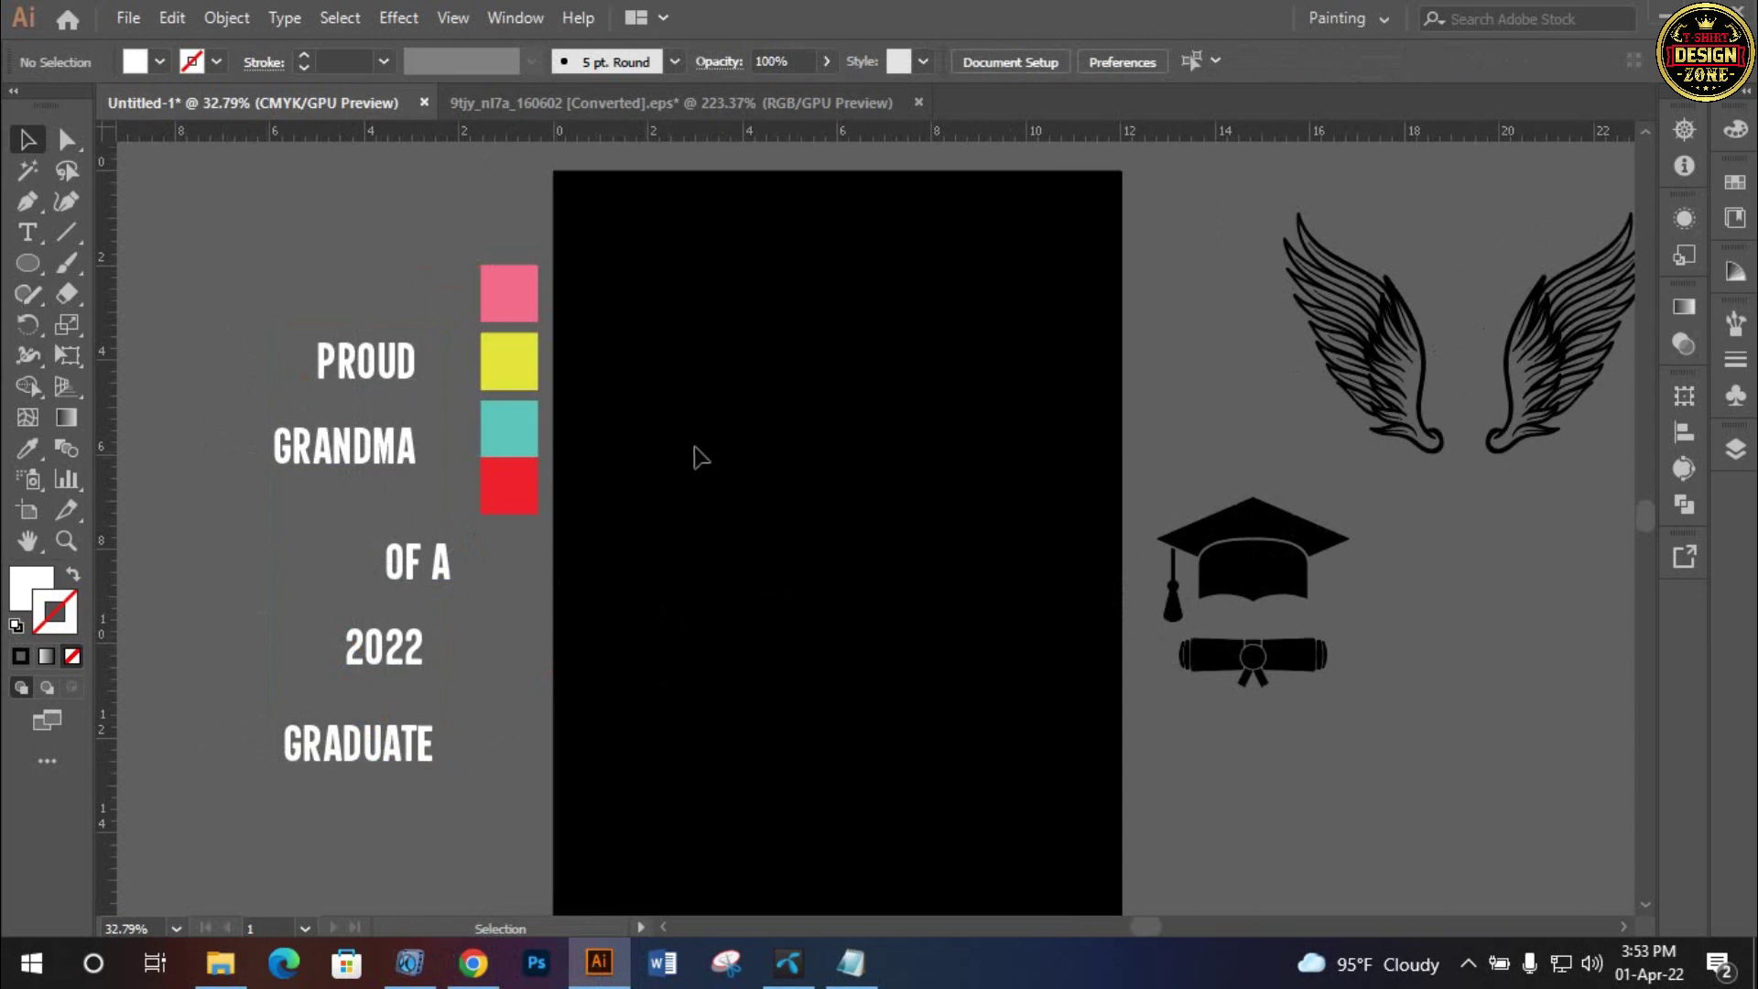
scroll(708, 455, "left", 1)
scroll(708, 456, "down", 1)
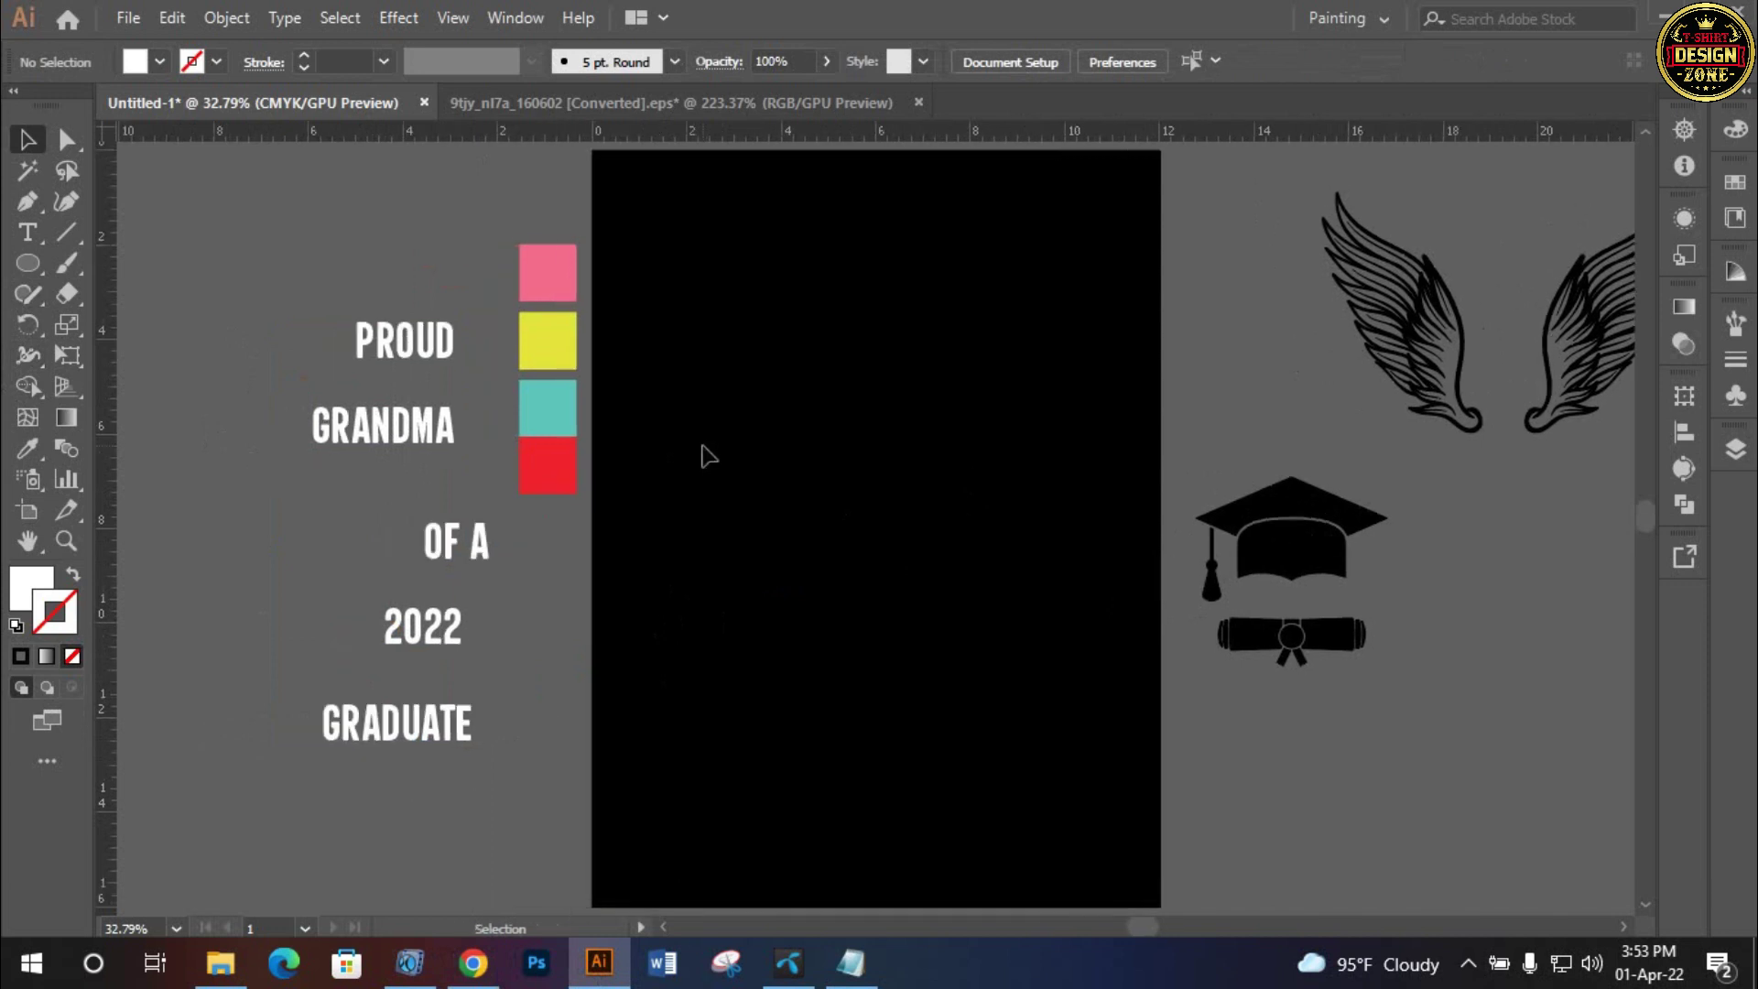
Draw a white circle in the artboard centre with the Ellipse Tool, then deselect
left_click(28, 265)
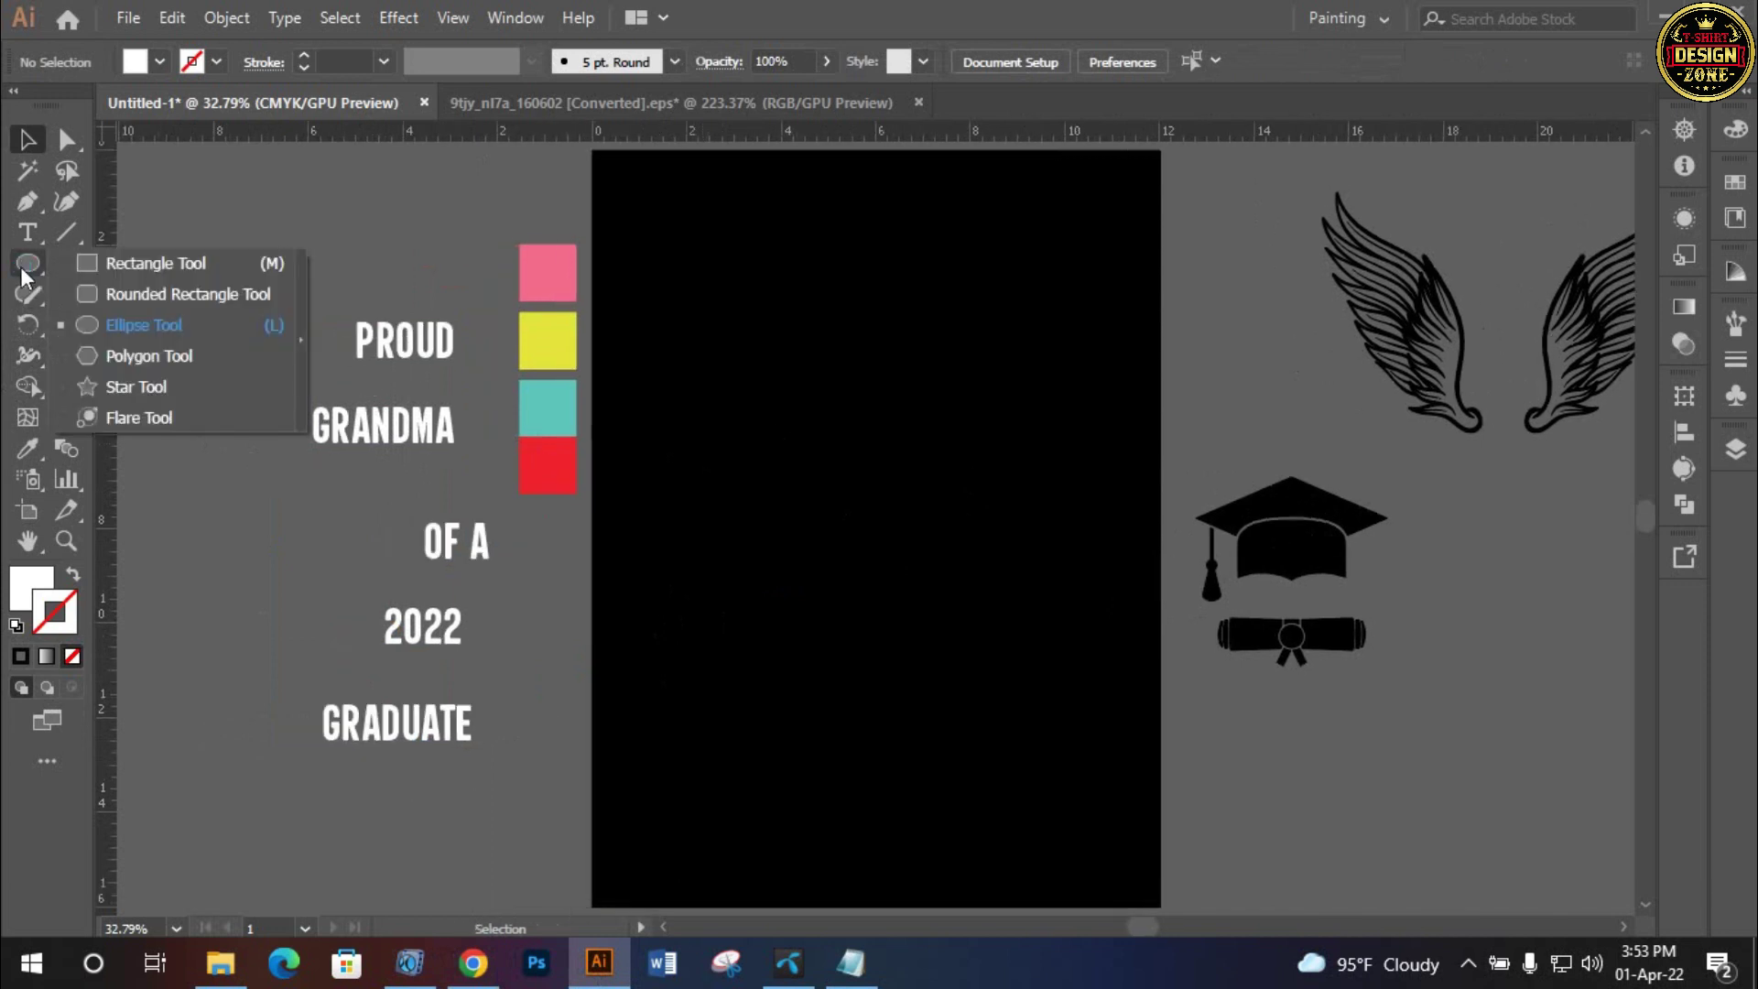
left_click(149, 330)
left_click_drag(870, 549, 1019, 723)
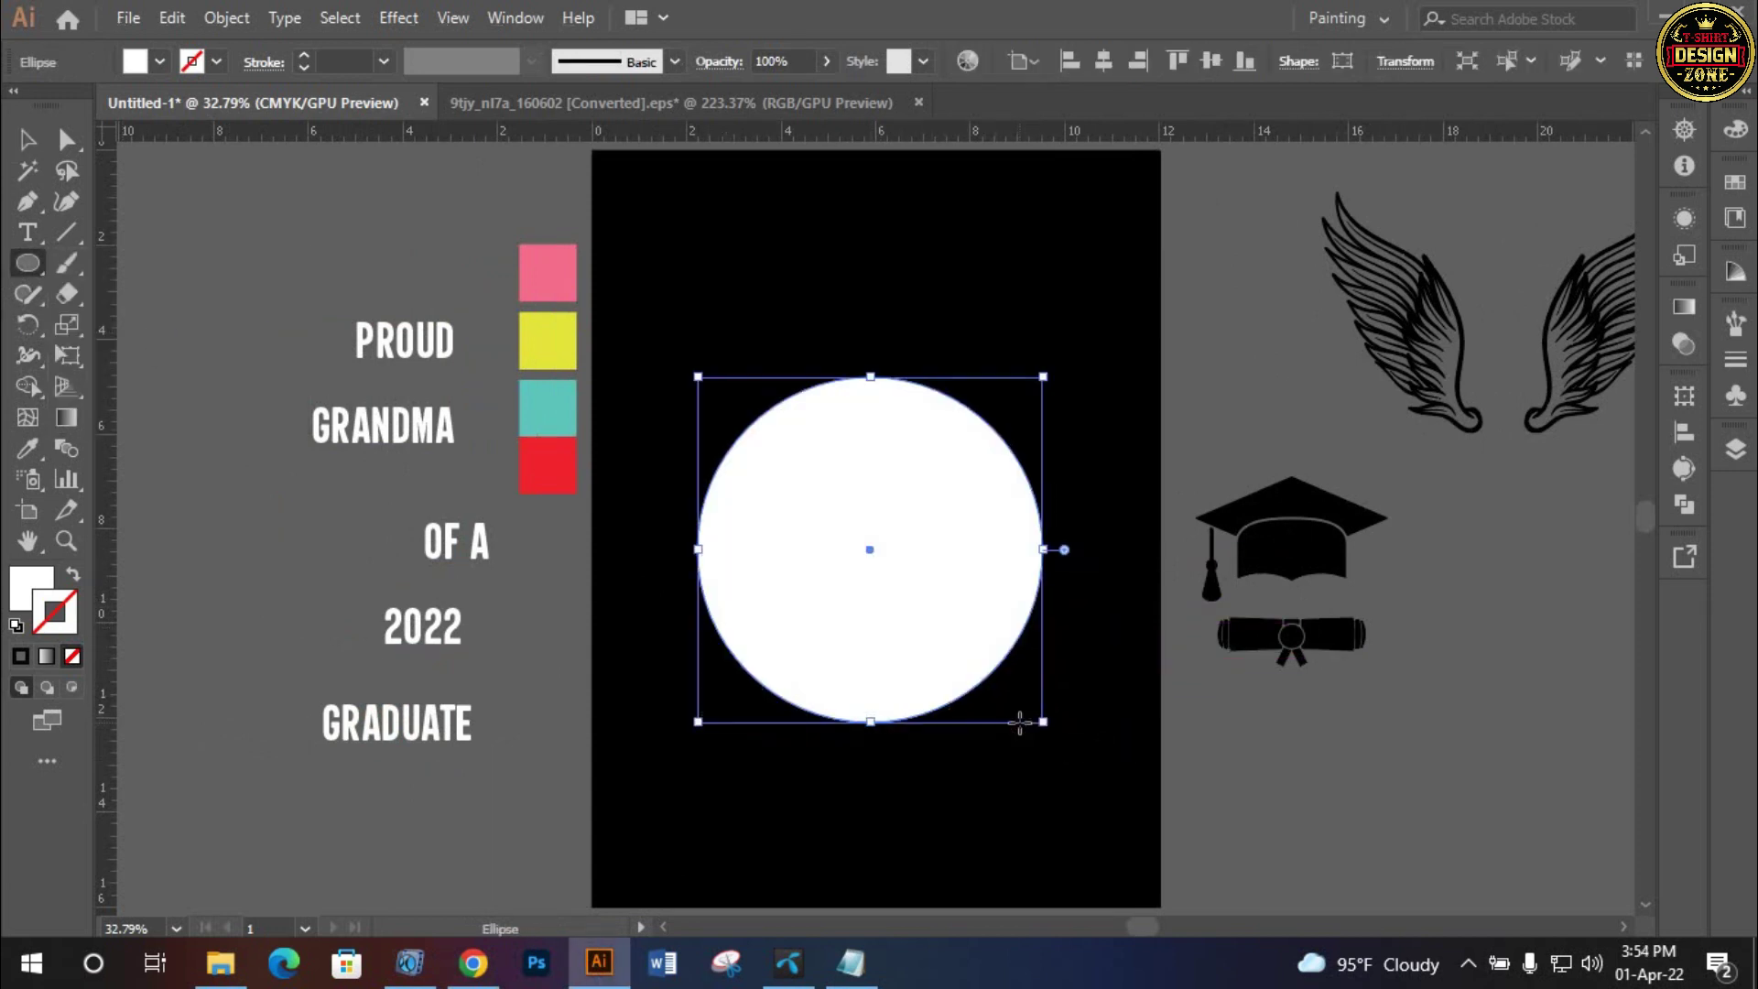
left_click(27, 139)
left_click(1131, 246)
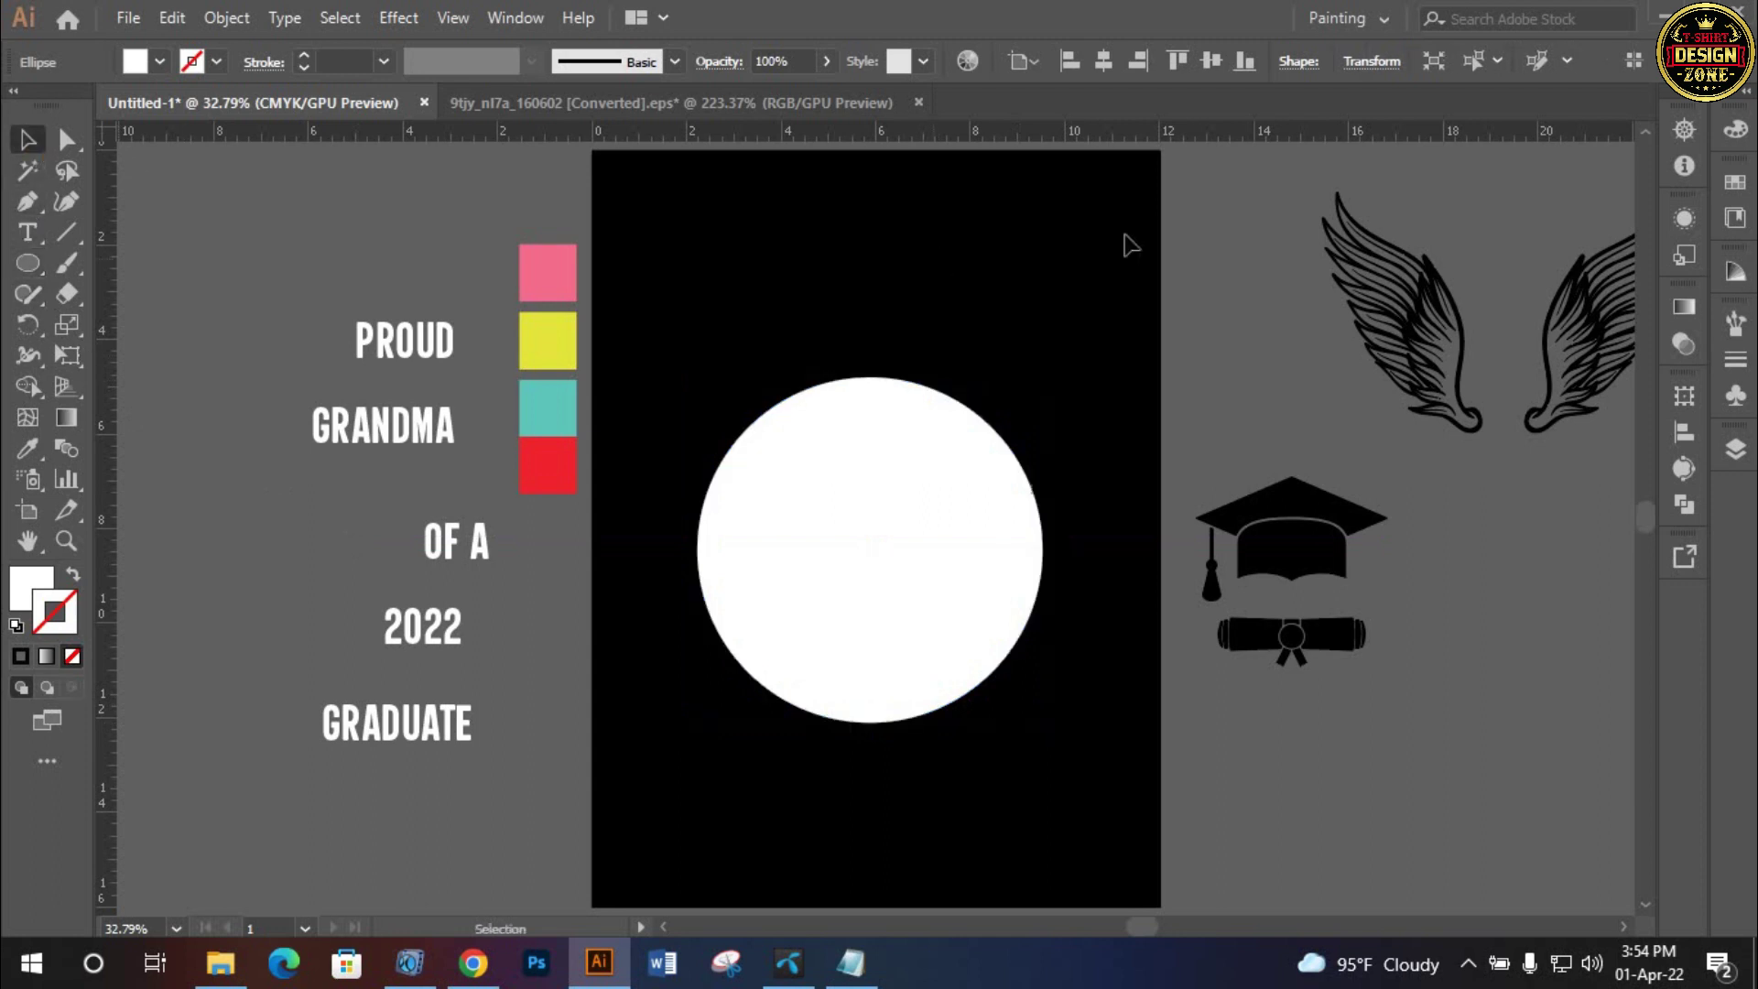
Duplicate the wings below the original pair and select the lower copy
left_click_drag(1483, 443, 1288, 416)
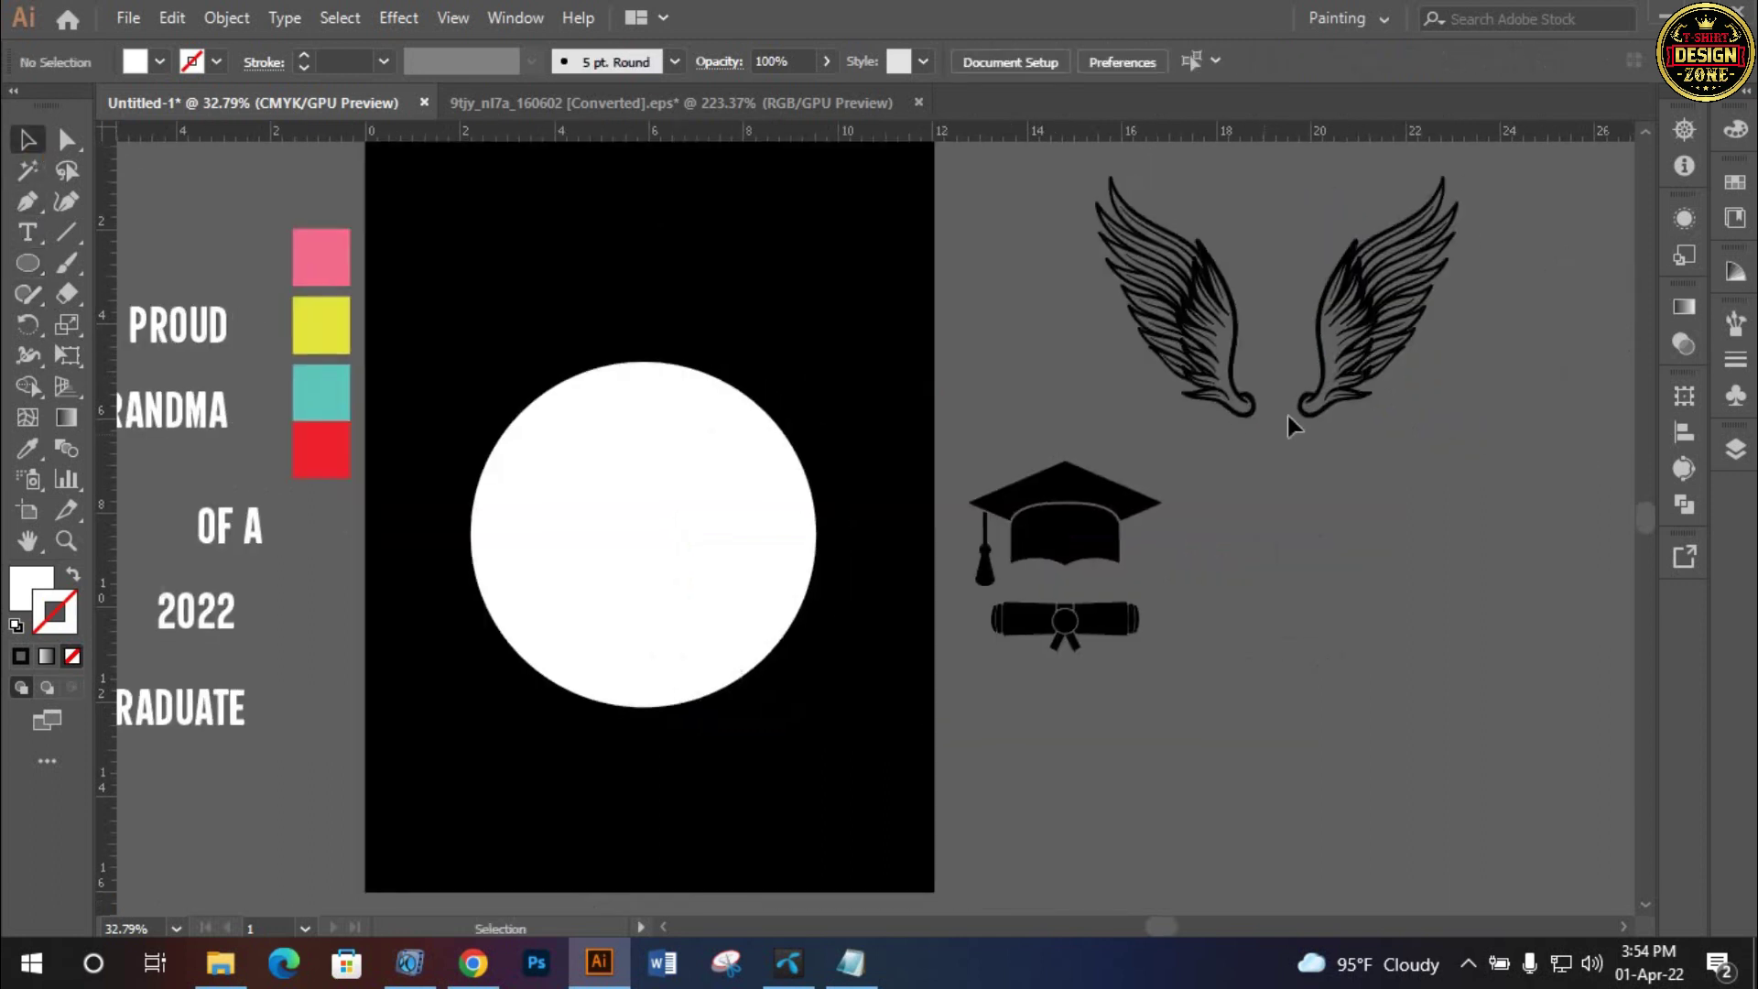
left_click(1339, 341)
left_click_drag(1346, 341, 1424, 588)
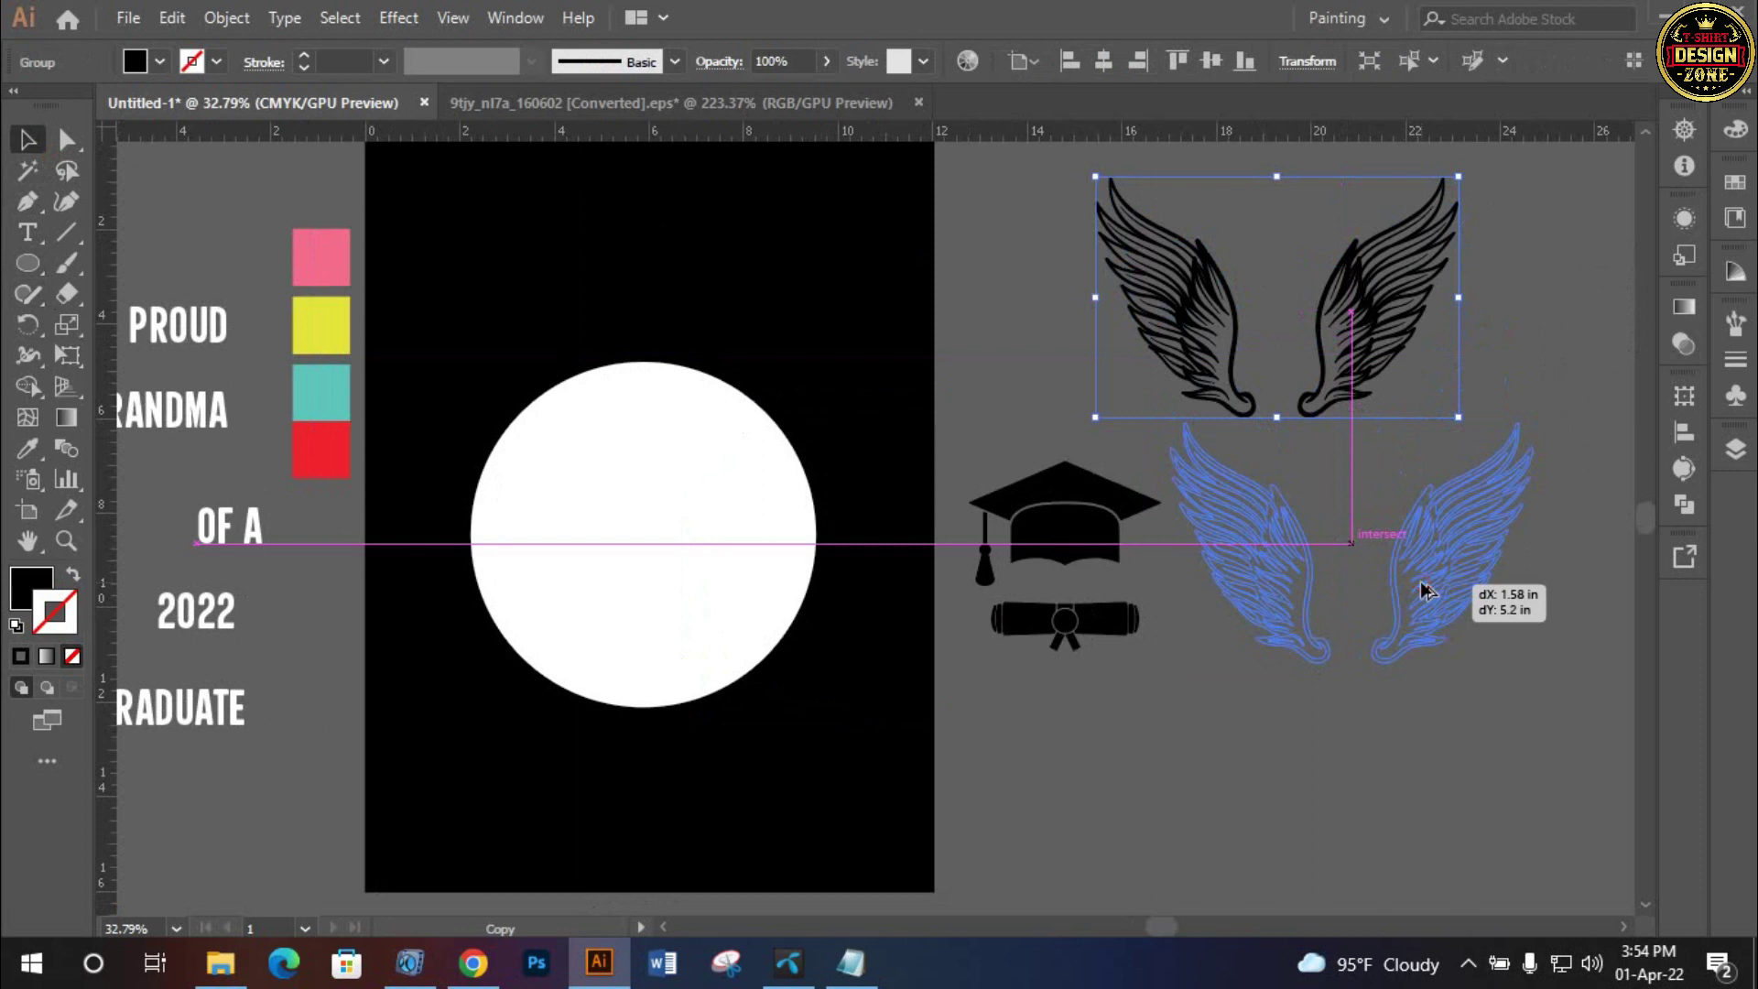
scroll(1385, 738, "right", 1)
left_click(1201, 225)
left_click_drag(1201, 225, 1386, 372)
left_click(1386, 372)
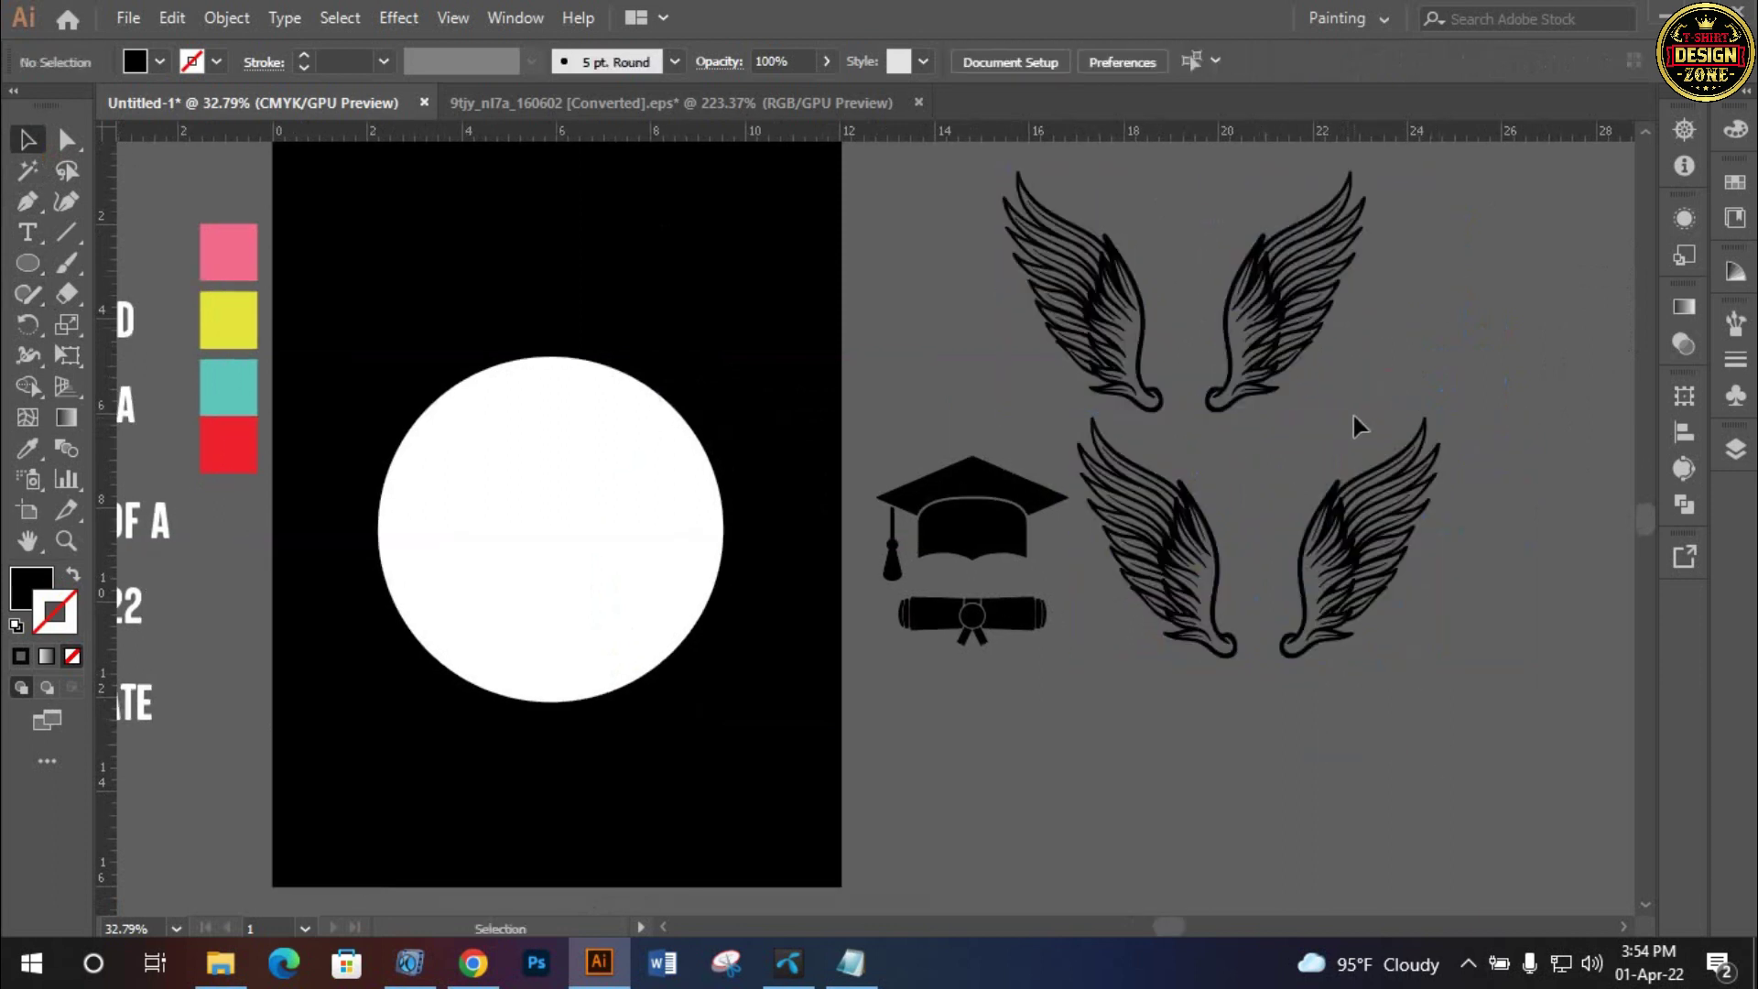
left_click(1407, 597)
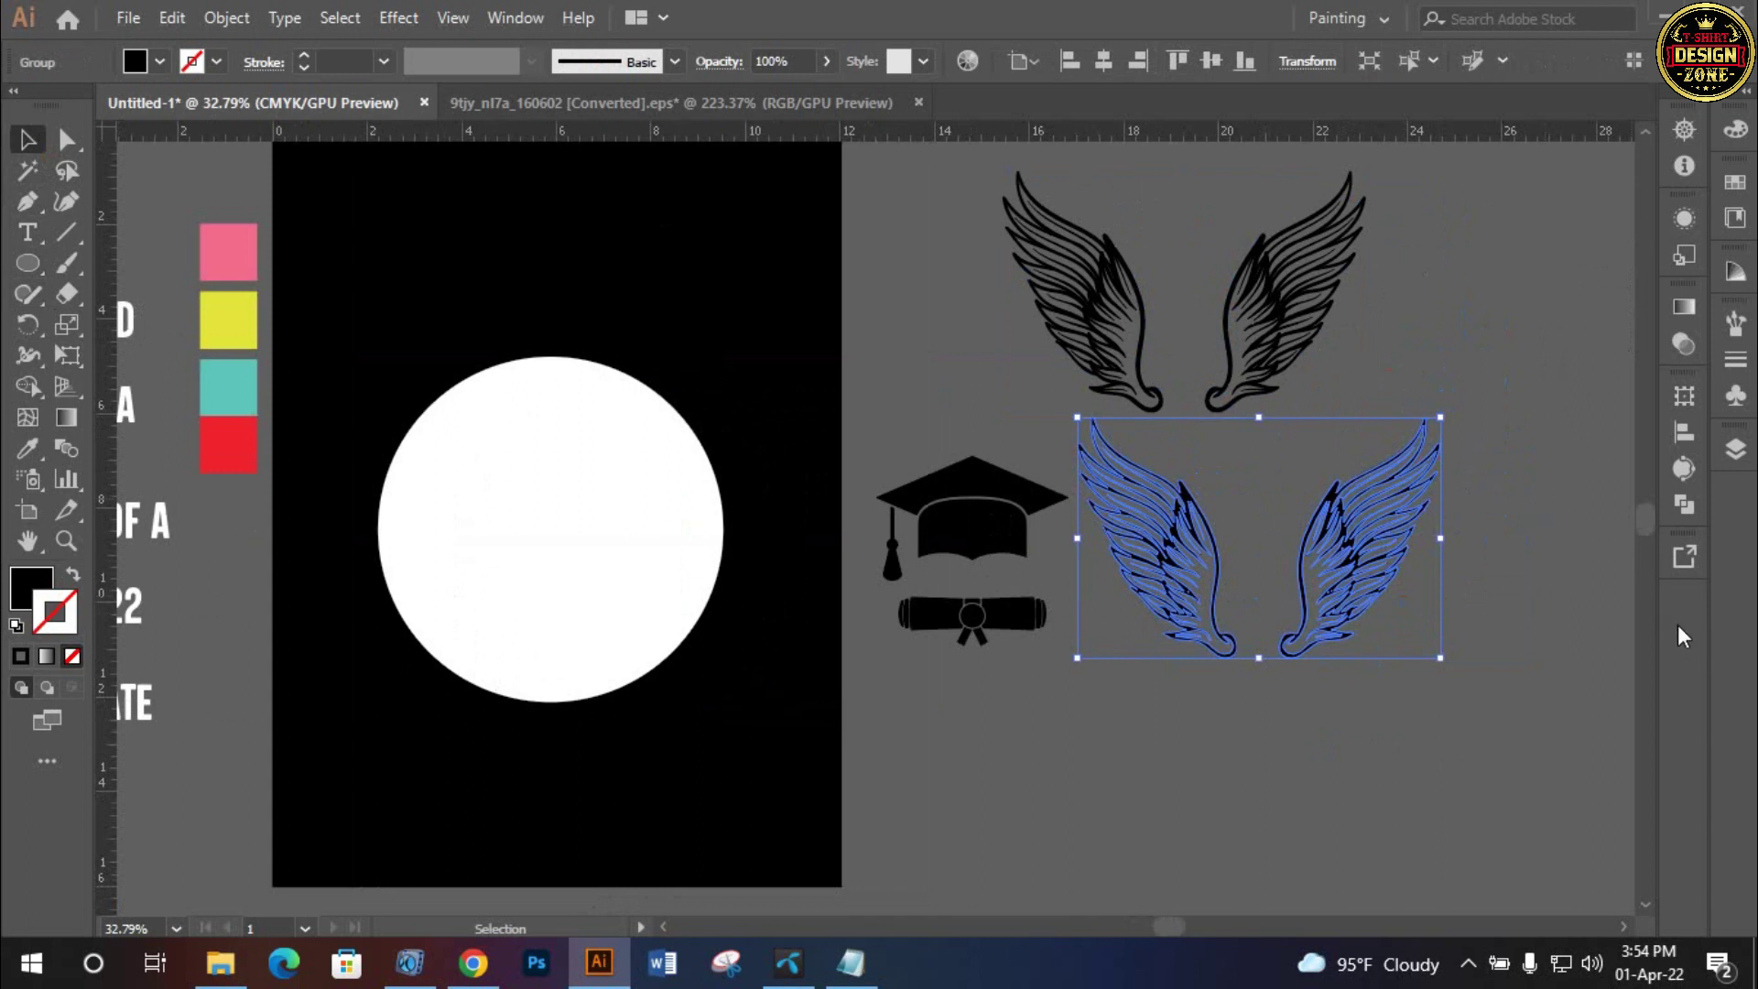
Merge and Unite the lower wings in Pathfinder, then fill them with the circle's white
left_click(1683, 502)
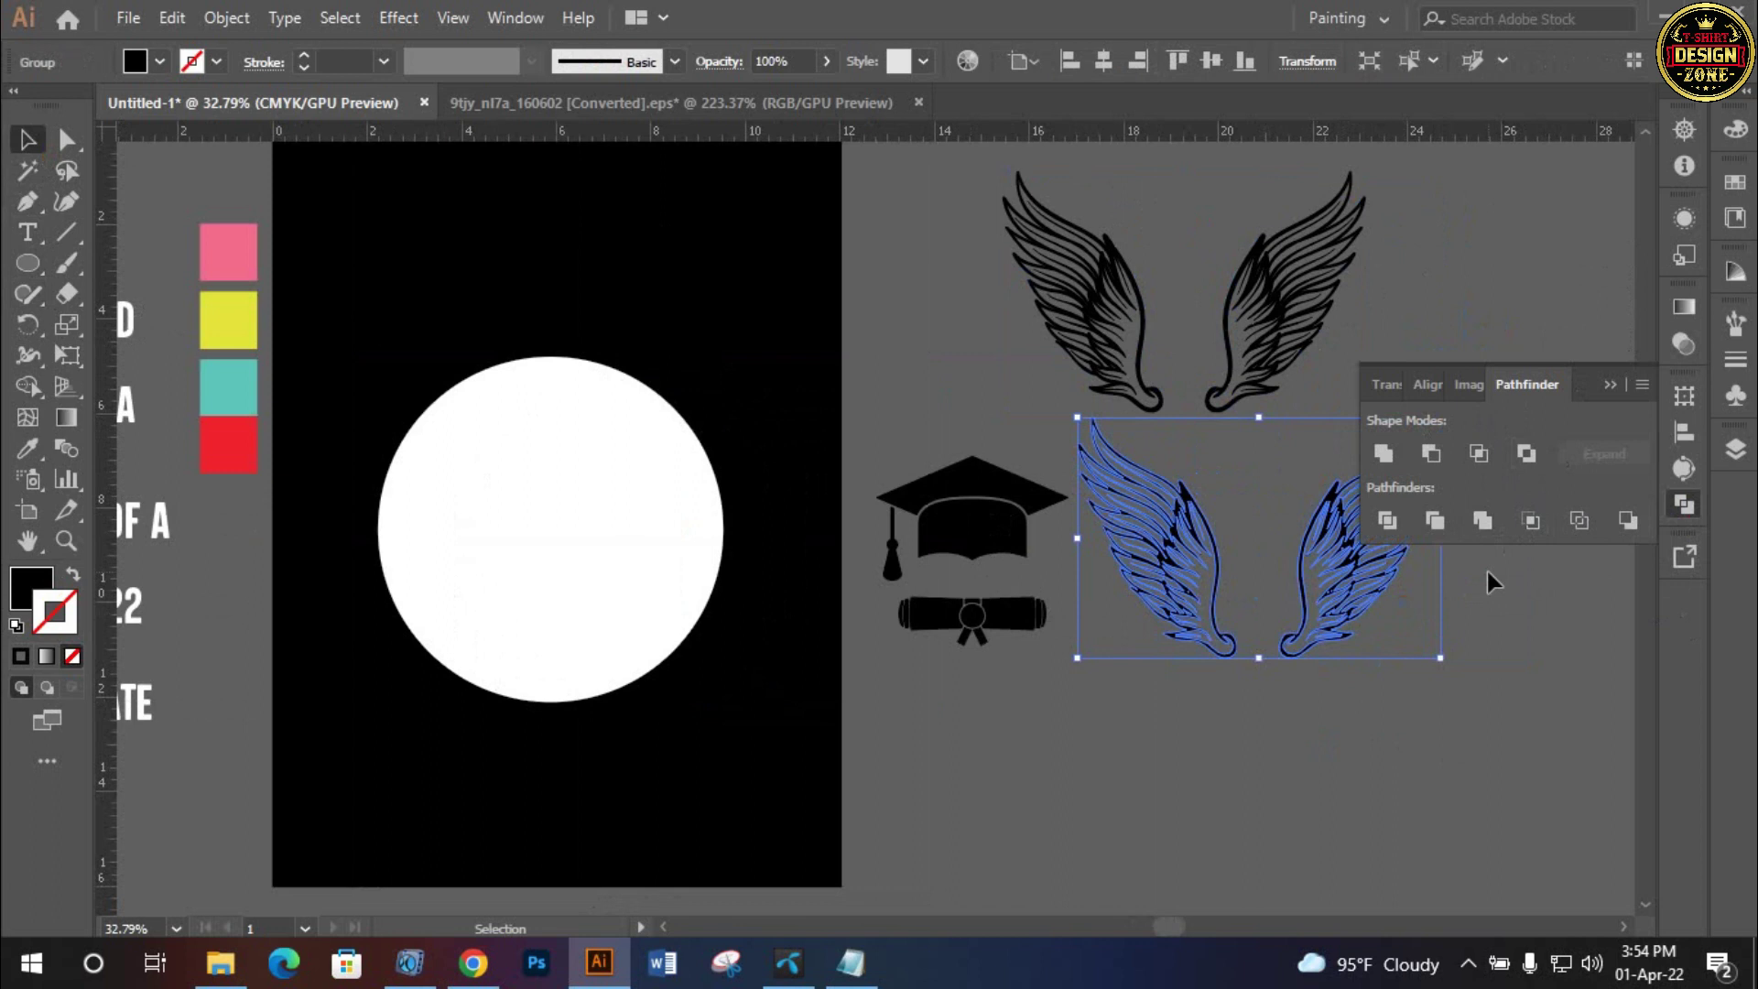
left_click(1481, 520)
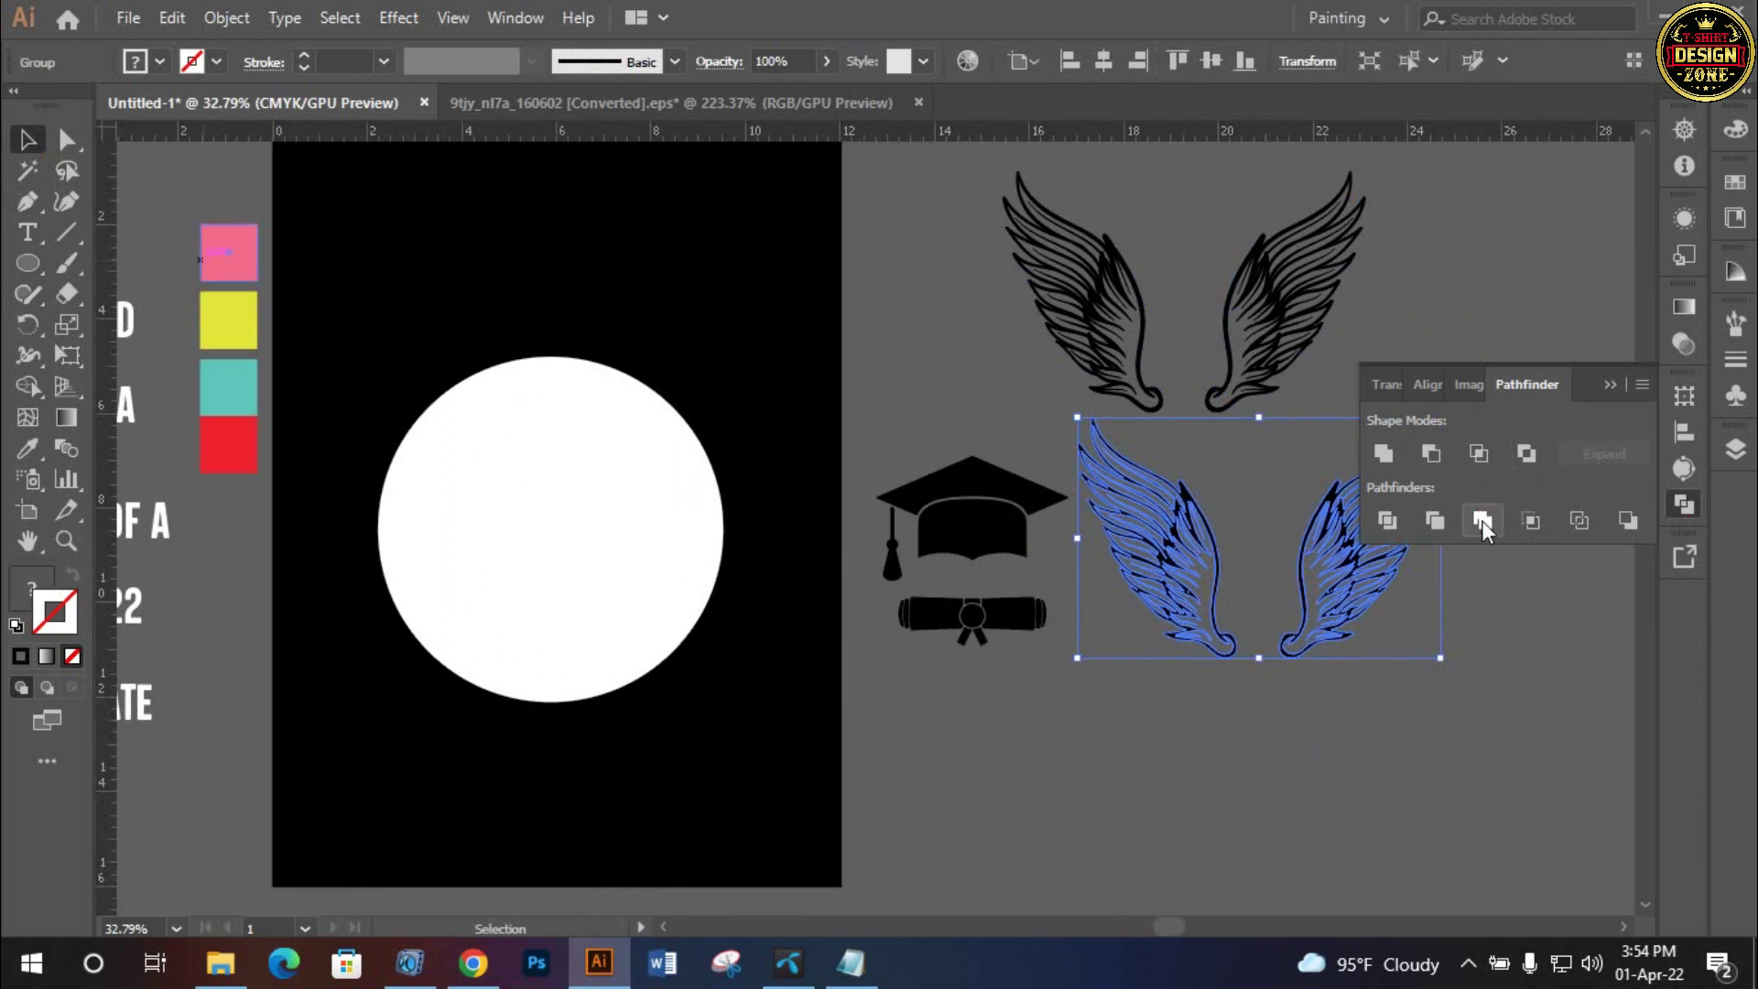
left_click(1379, 455)
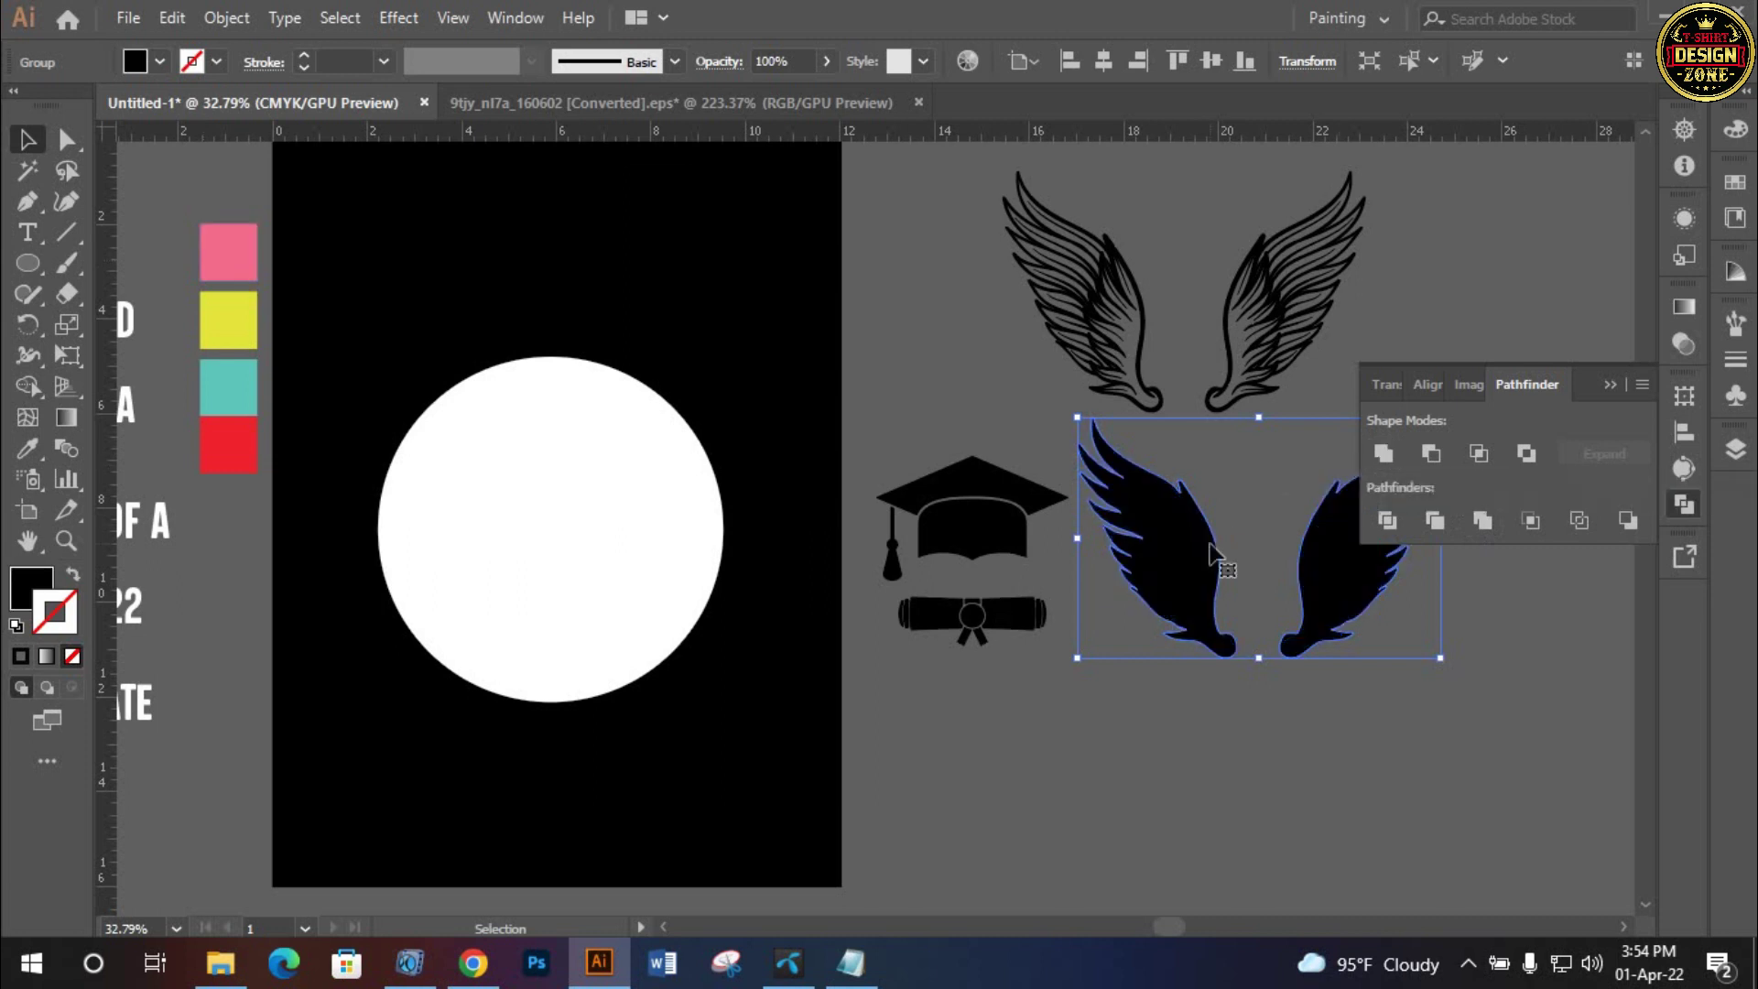
key("i")
left_click(607, 476)
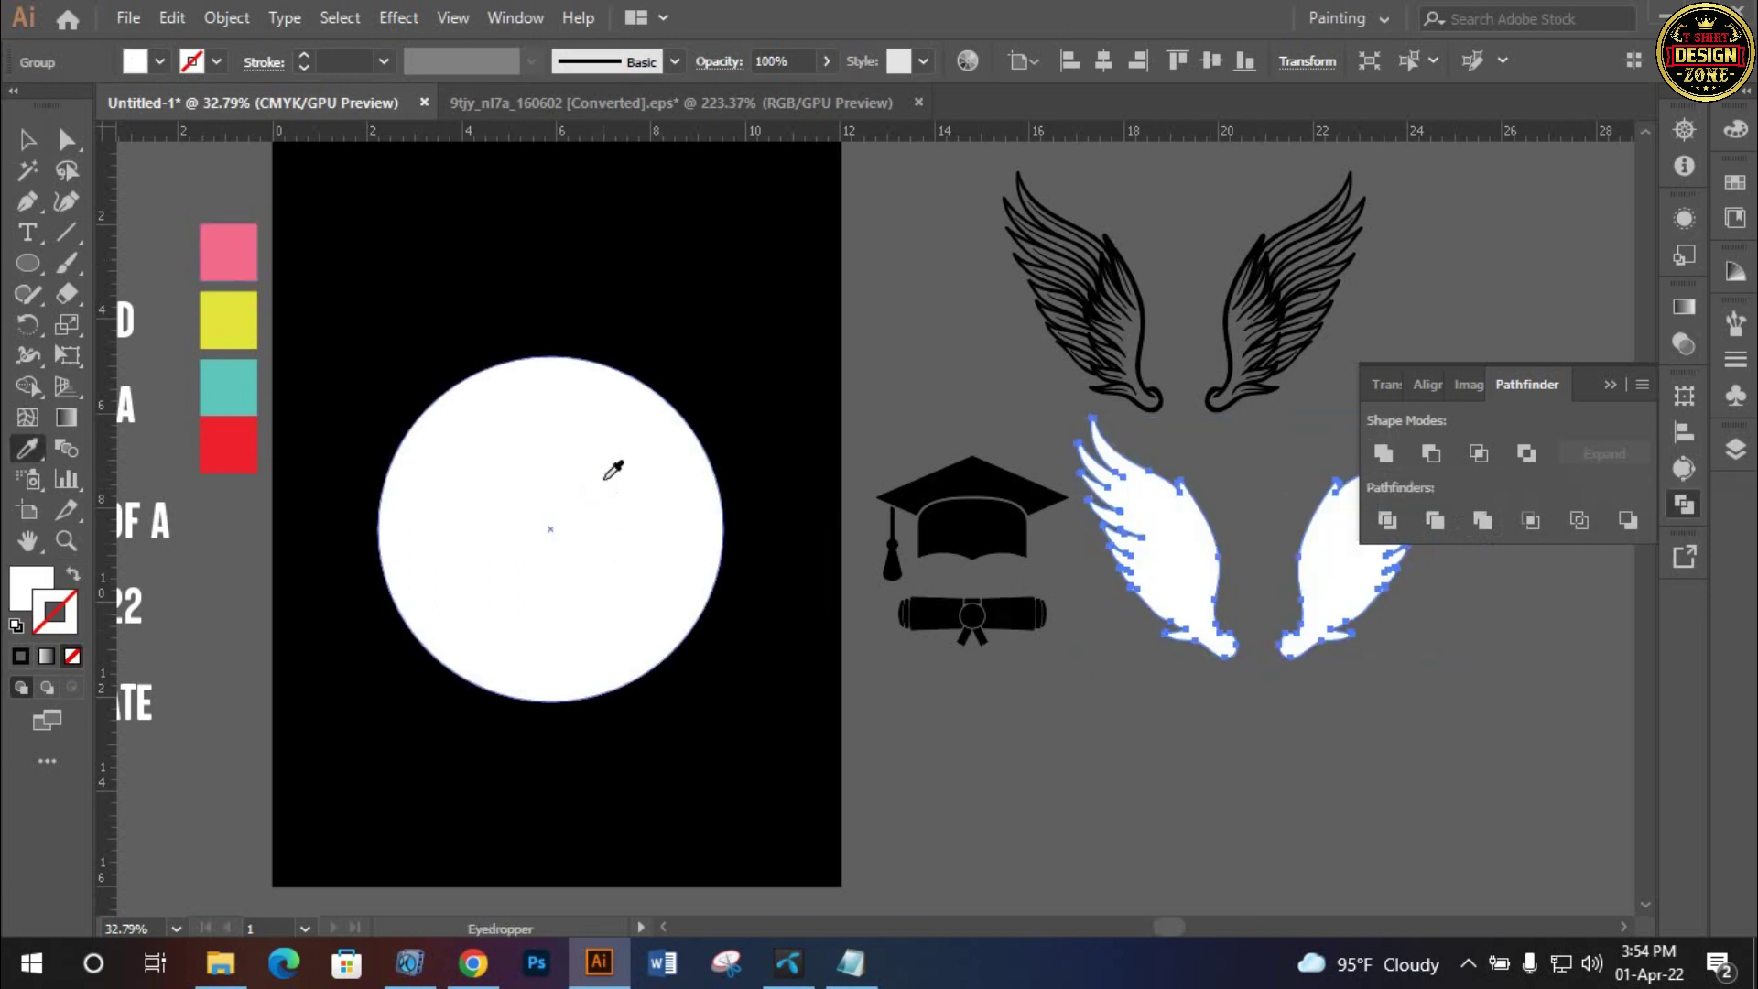
Undo a trial move of the white wings and select the black line-art wings
key("v")
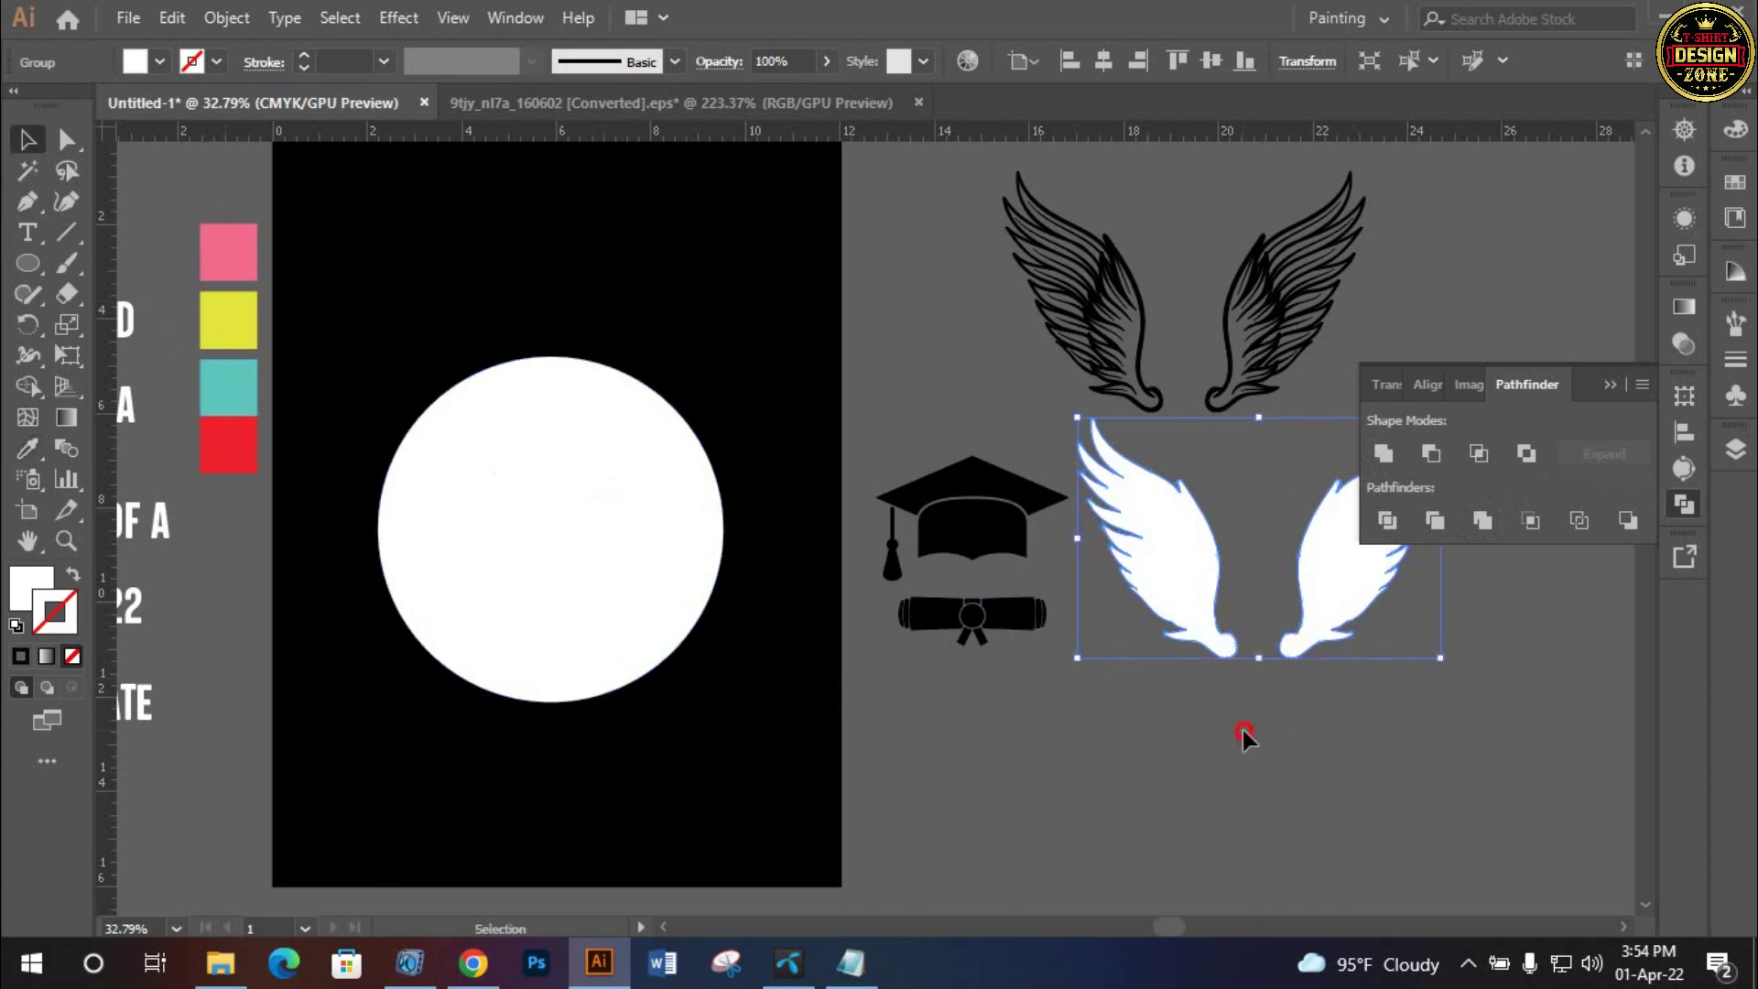
left_click(1244, 729)
left_click(1599, 377)
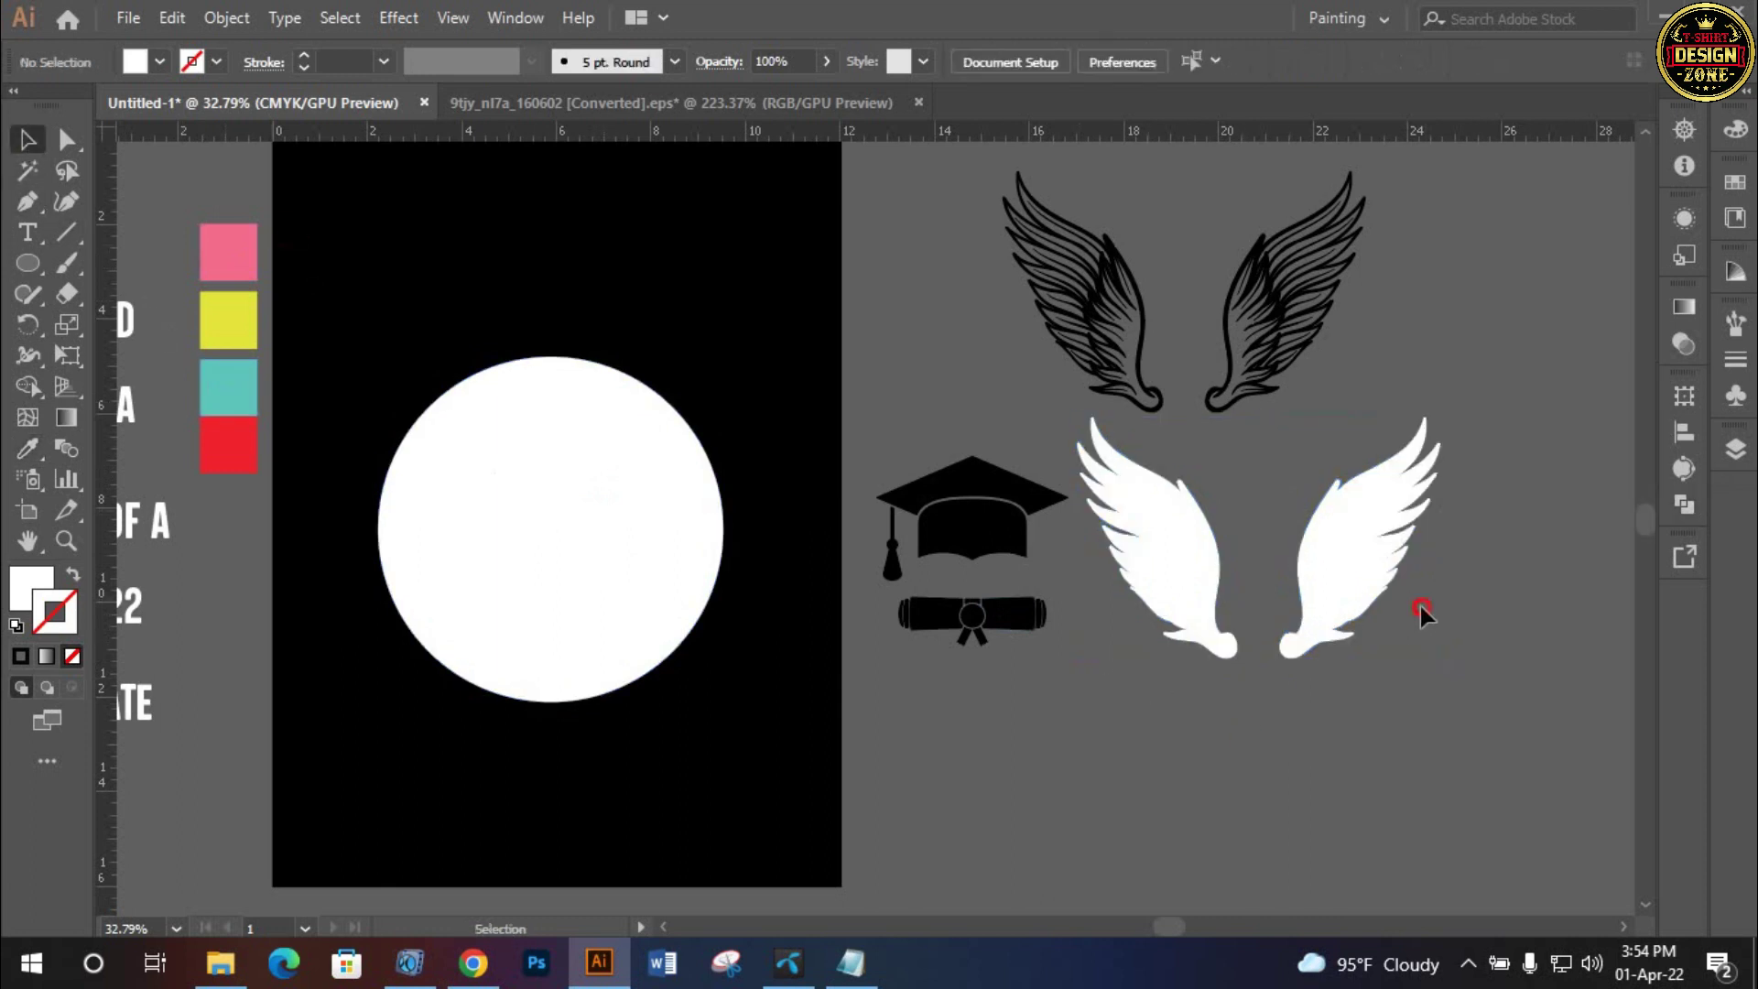
left_click_drag(1364, 558, 1464, 620)
key("a")
key("ctrl+z")
left_click(1364, 367)
left_click(1354, 337)
key("a")
left_click_drag(1098, 439, 778, 531)
Place a copy of the black wings to the right, restoring the accidentally deleted white silhouette
key("v")
left_click_drag(1004, 394, 1471, 352)
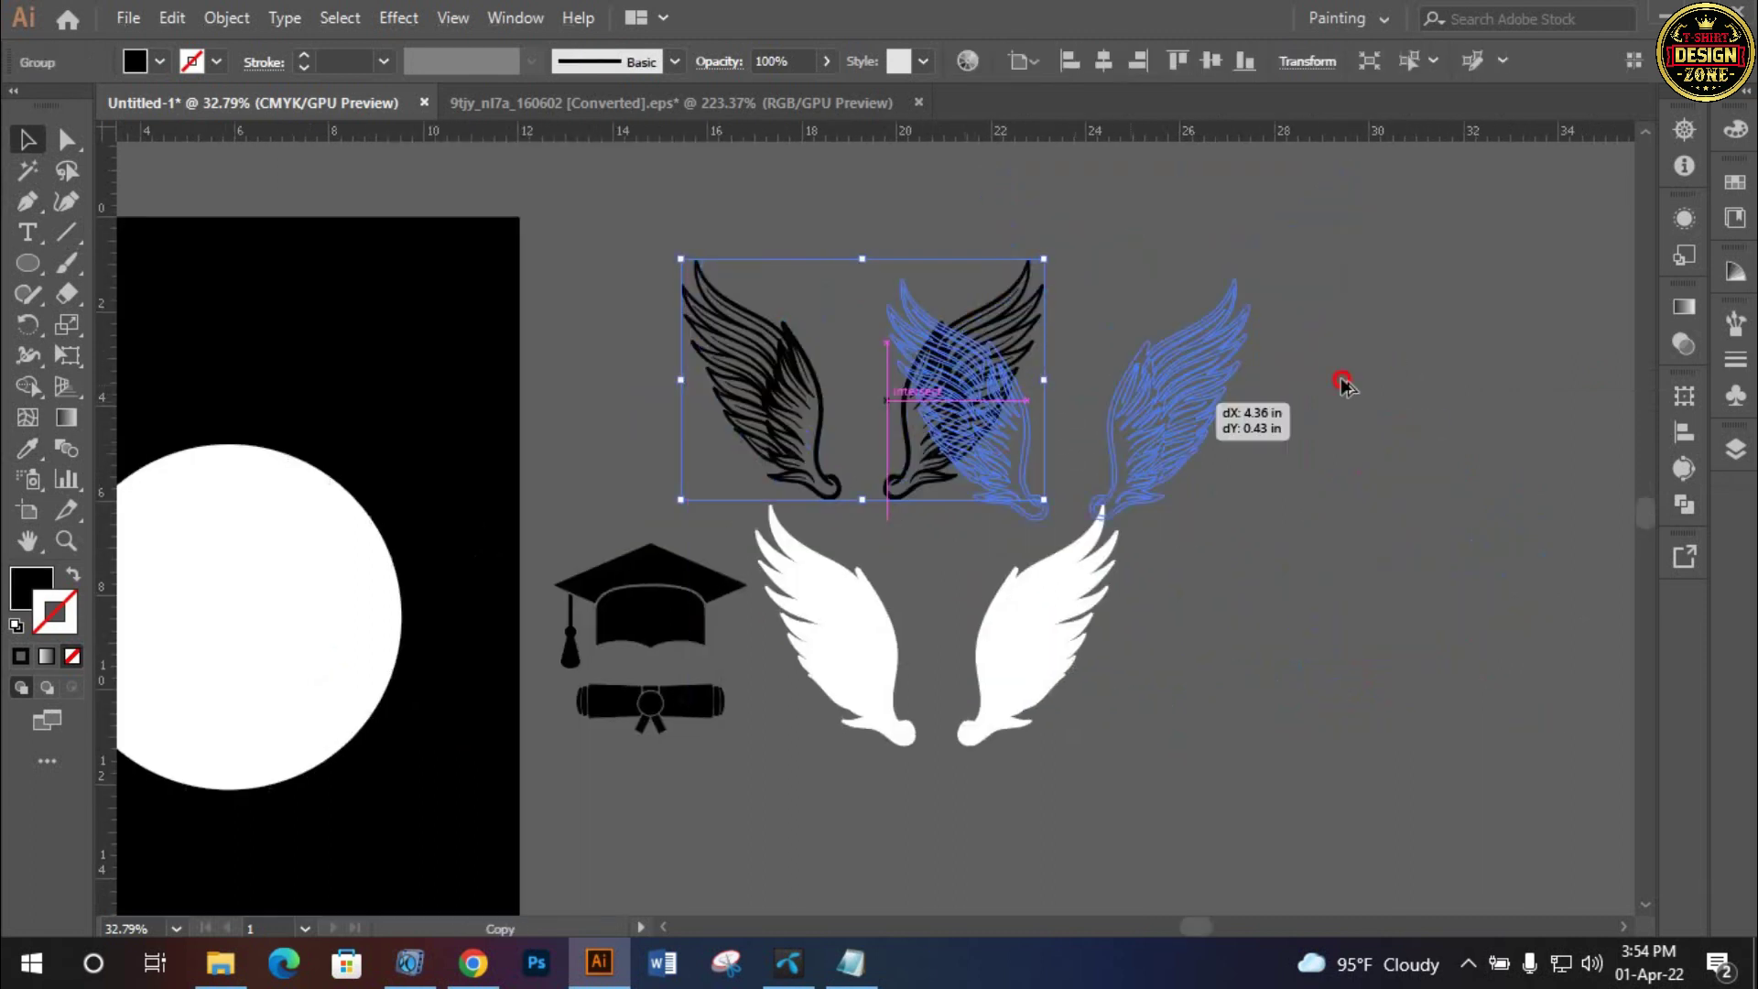
left_click(1346, 628)
left_click(1025, 624)
key("a")
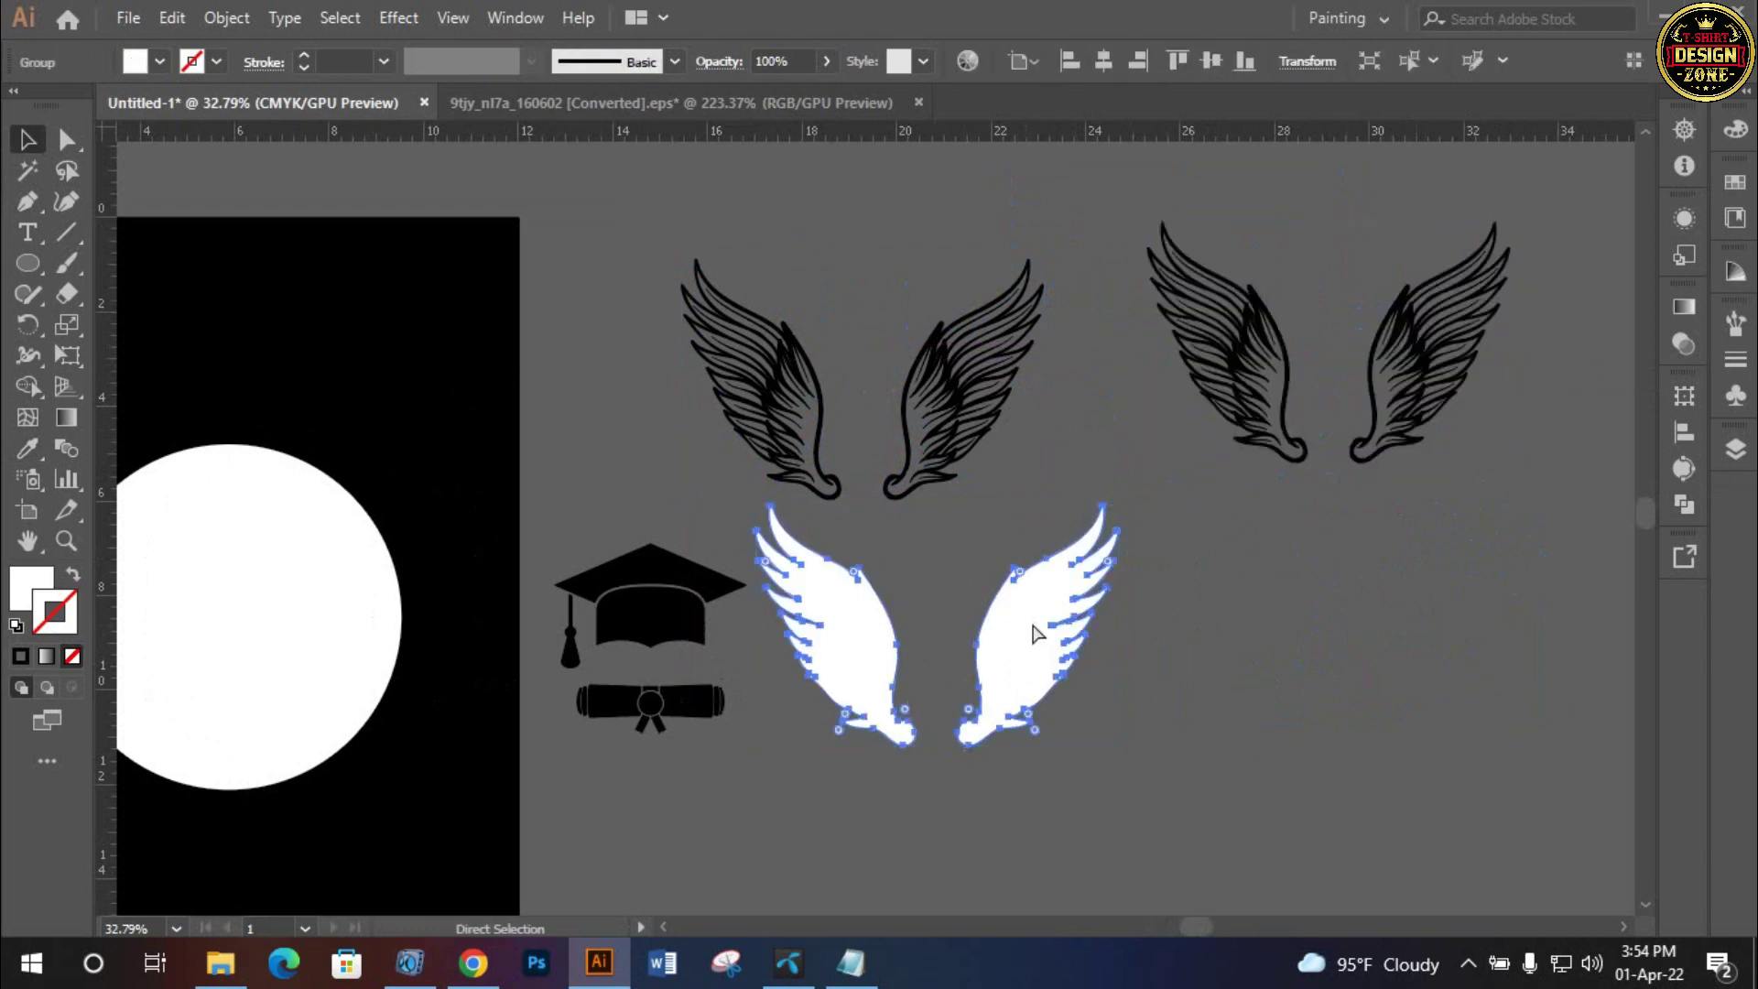
key("Delete")
key("v")
left_click(945, 410)
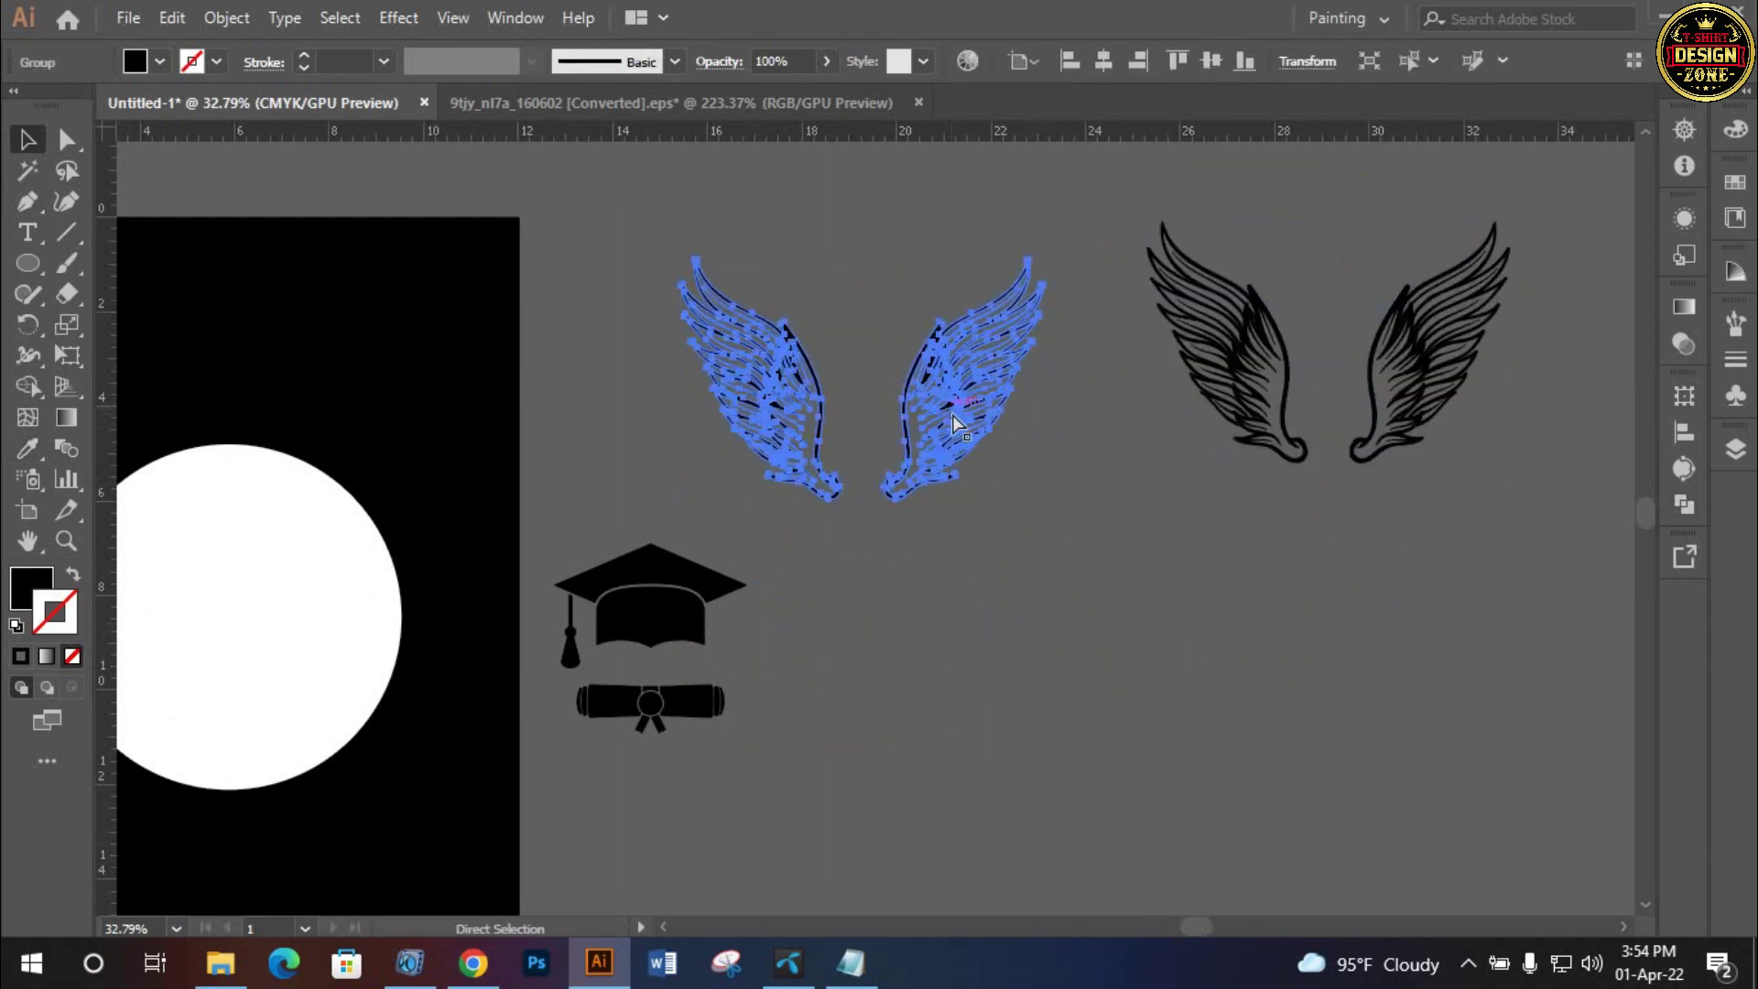
key("ctrl+z")
Align the white silhouette and black wings on horizontal and vertical centres
left_click(960, 407, "shift")
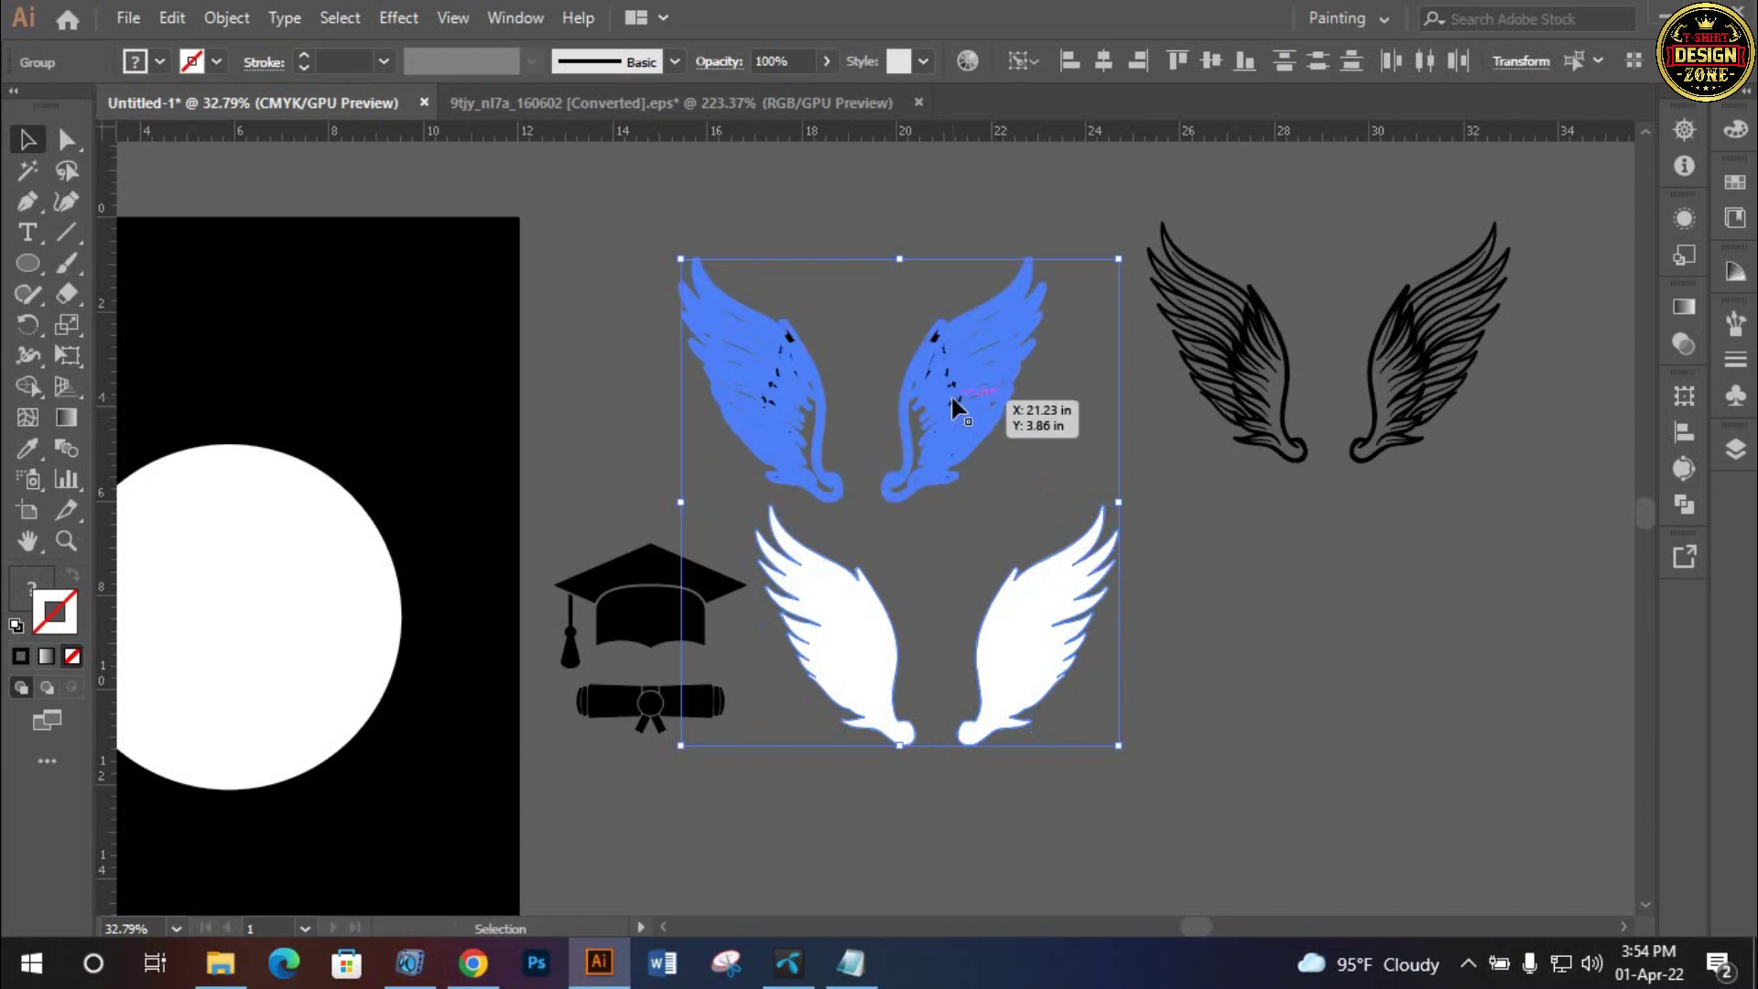
left_click(1107, 64)
left_click(1217, 66)
left_click(1060, 535)
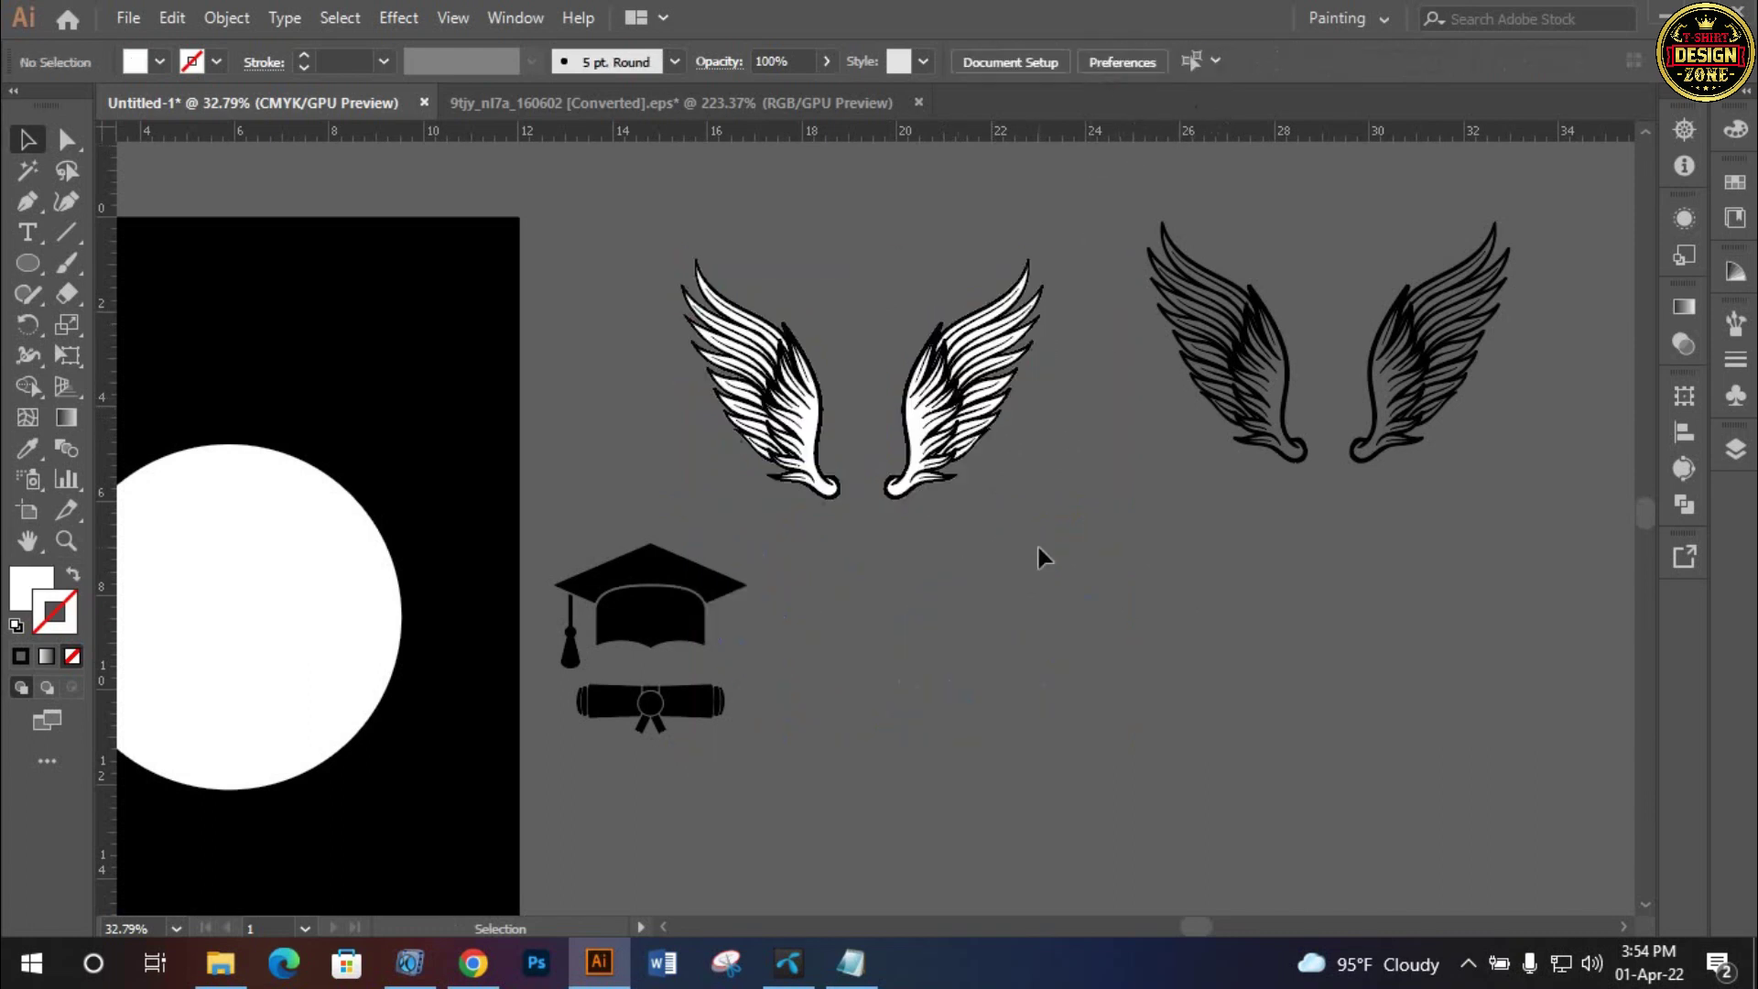
key("ctrl+z")
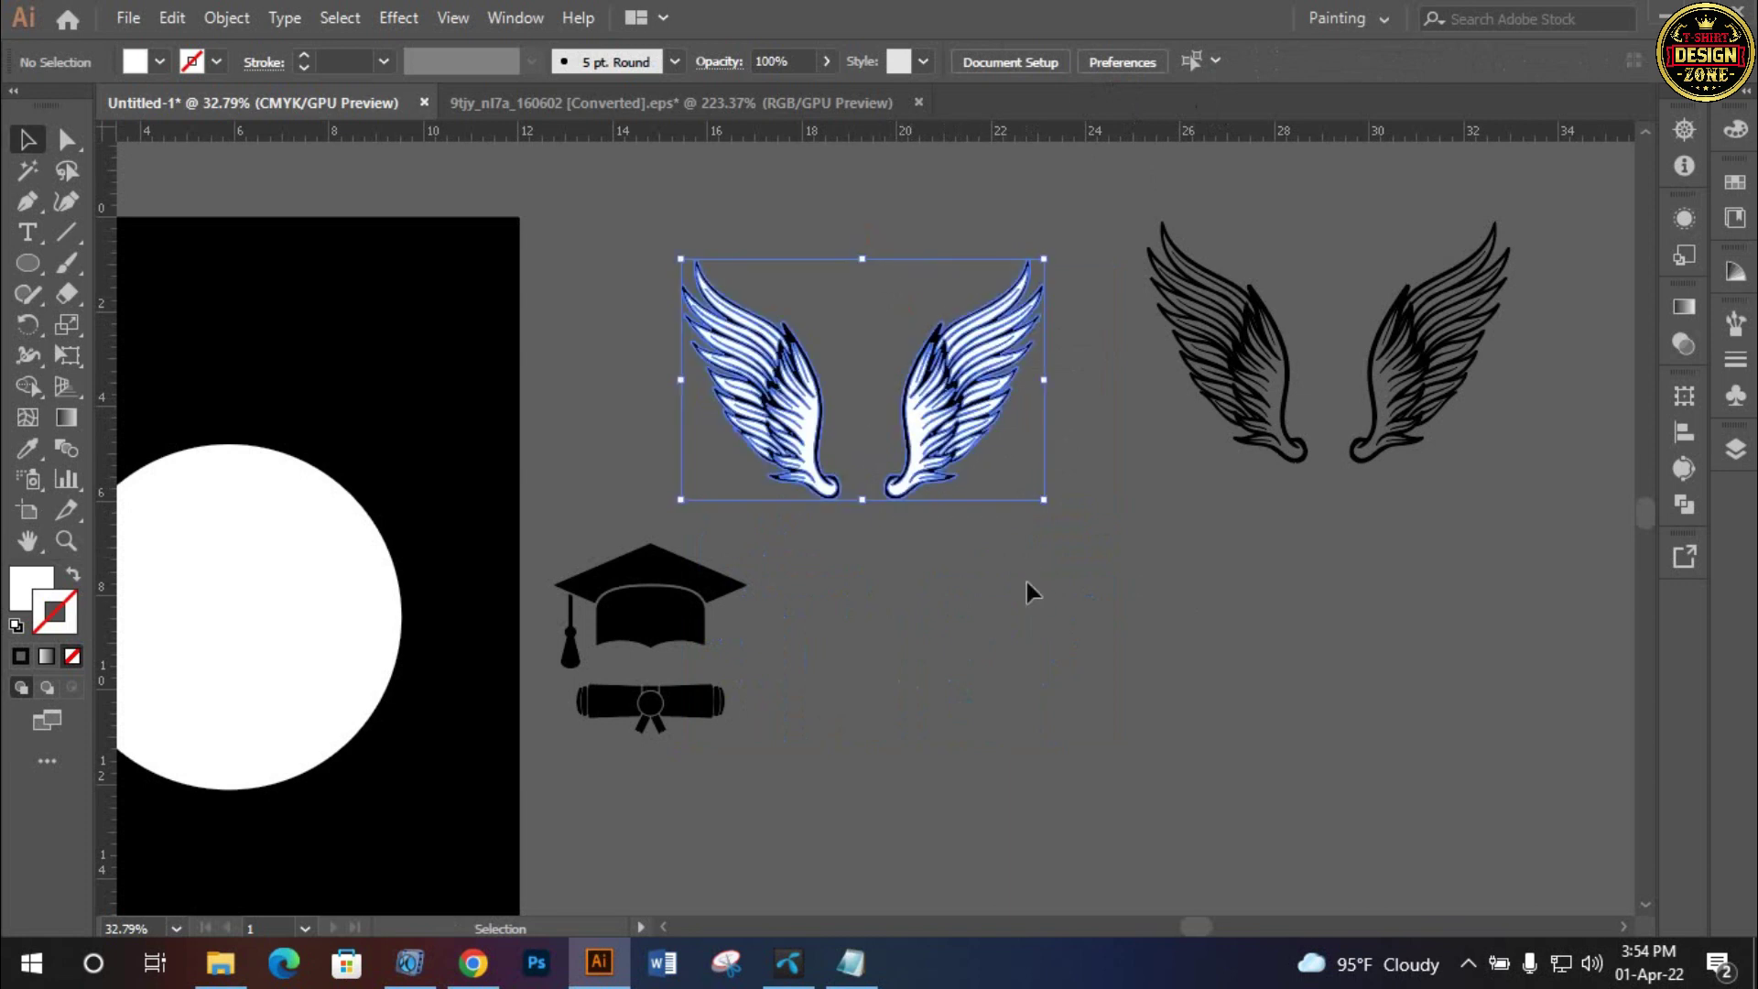
key("a")
Deselect the wings and close the accidentally opened Open dialog
key("v")
left_click(1026, 582)
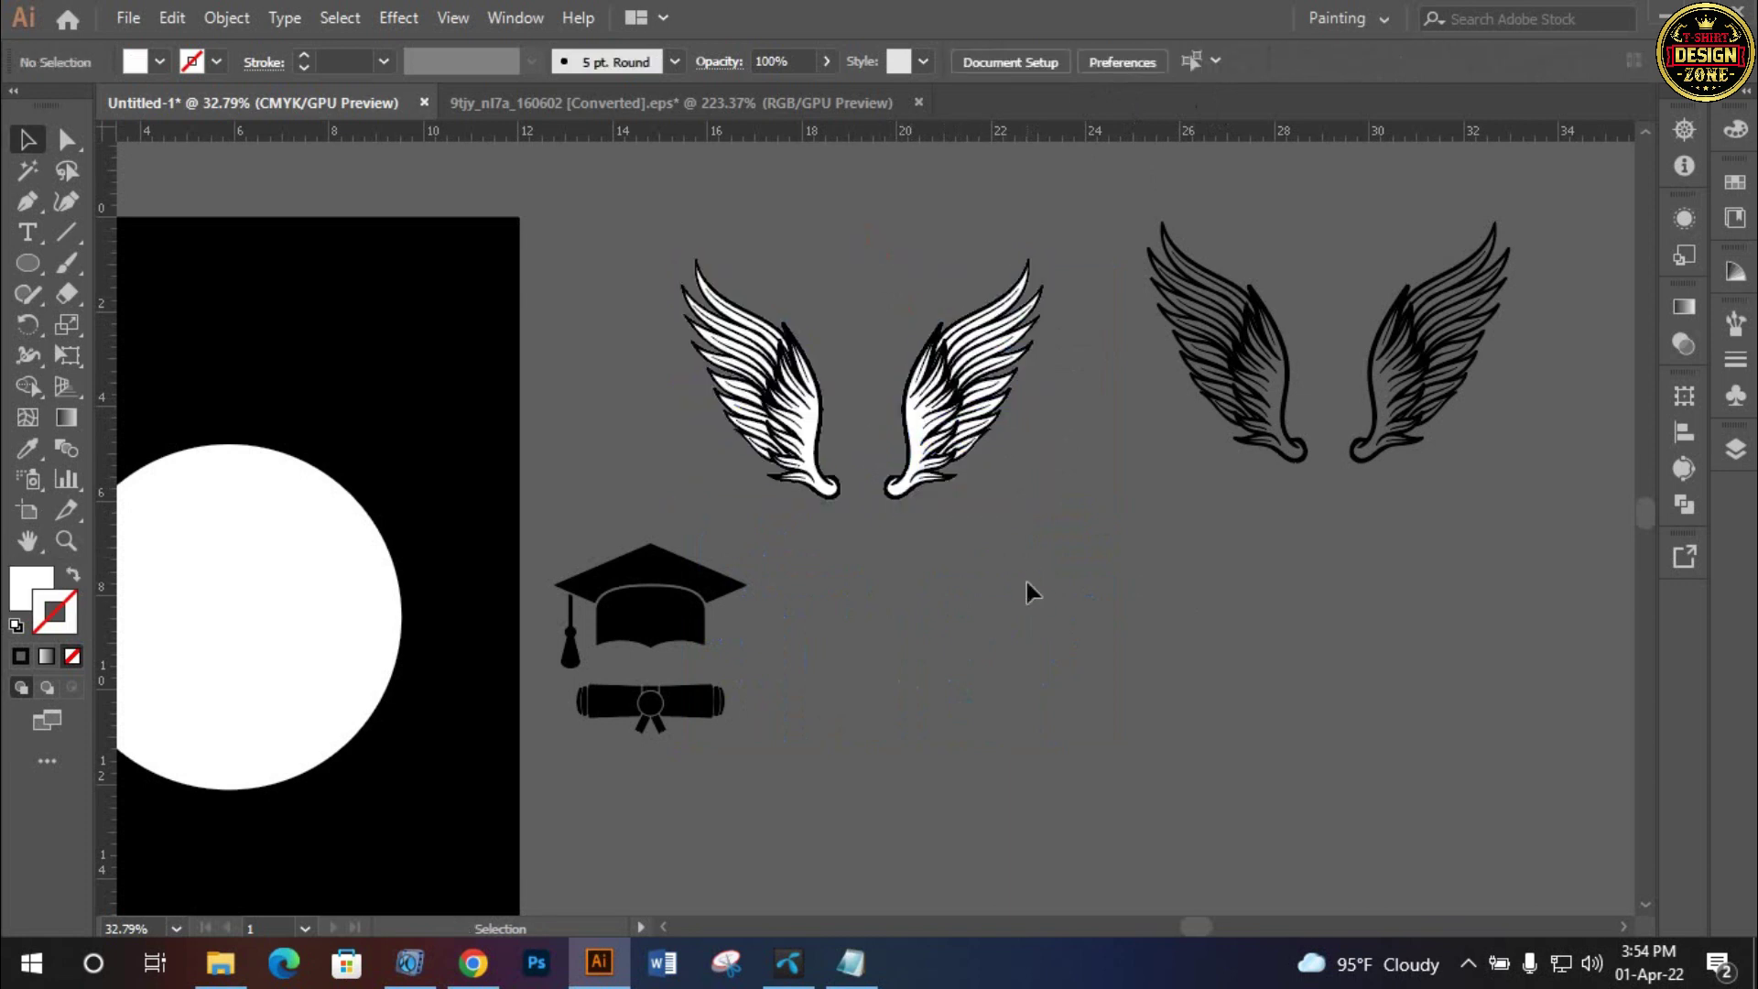
key("a")
key("ctrl+o")
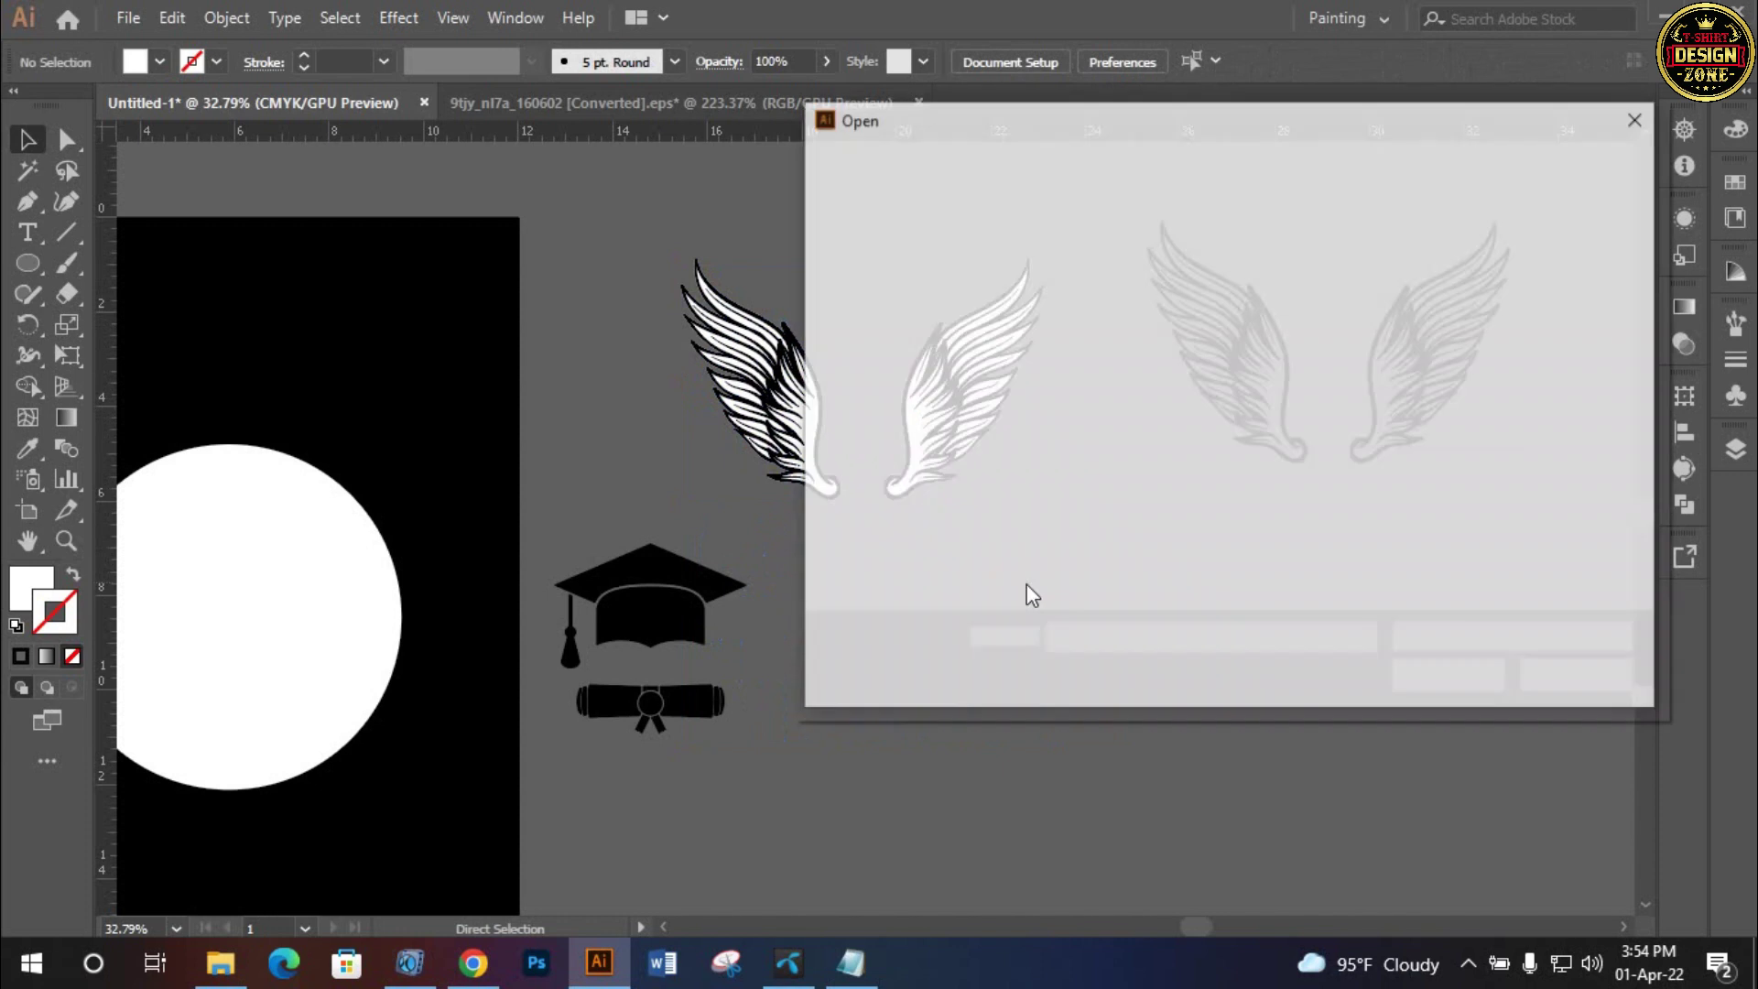
left_click(1633, 127)
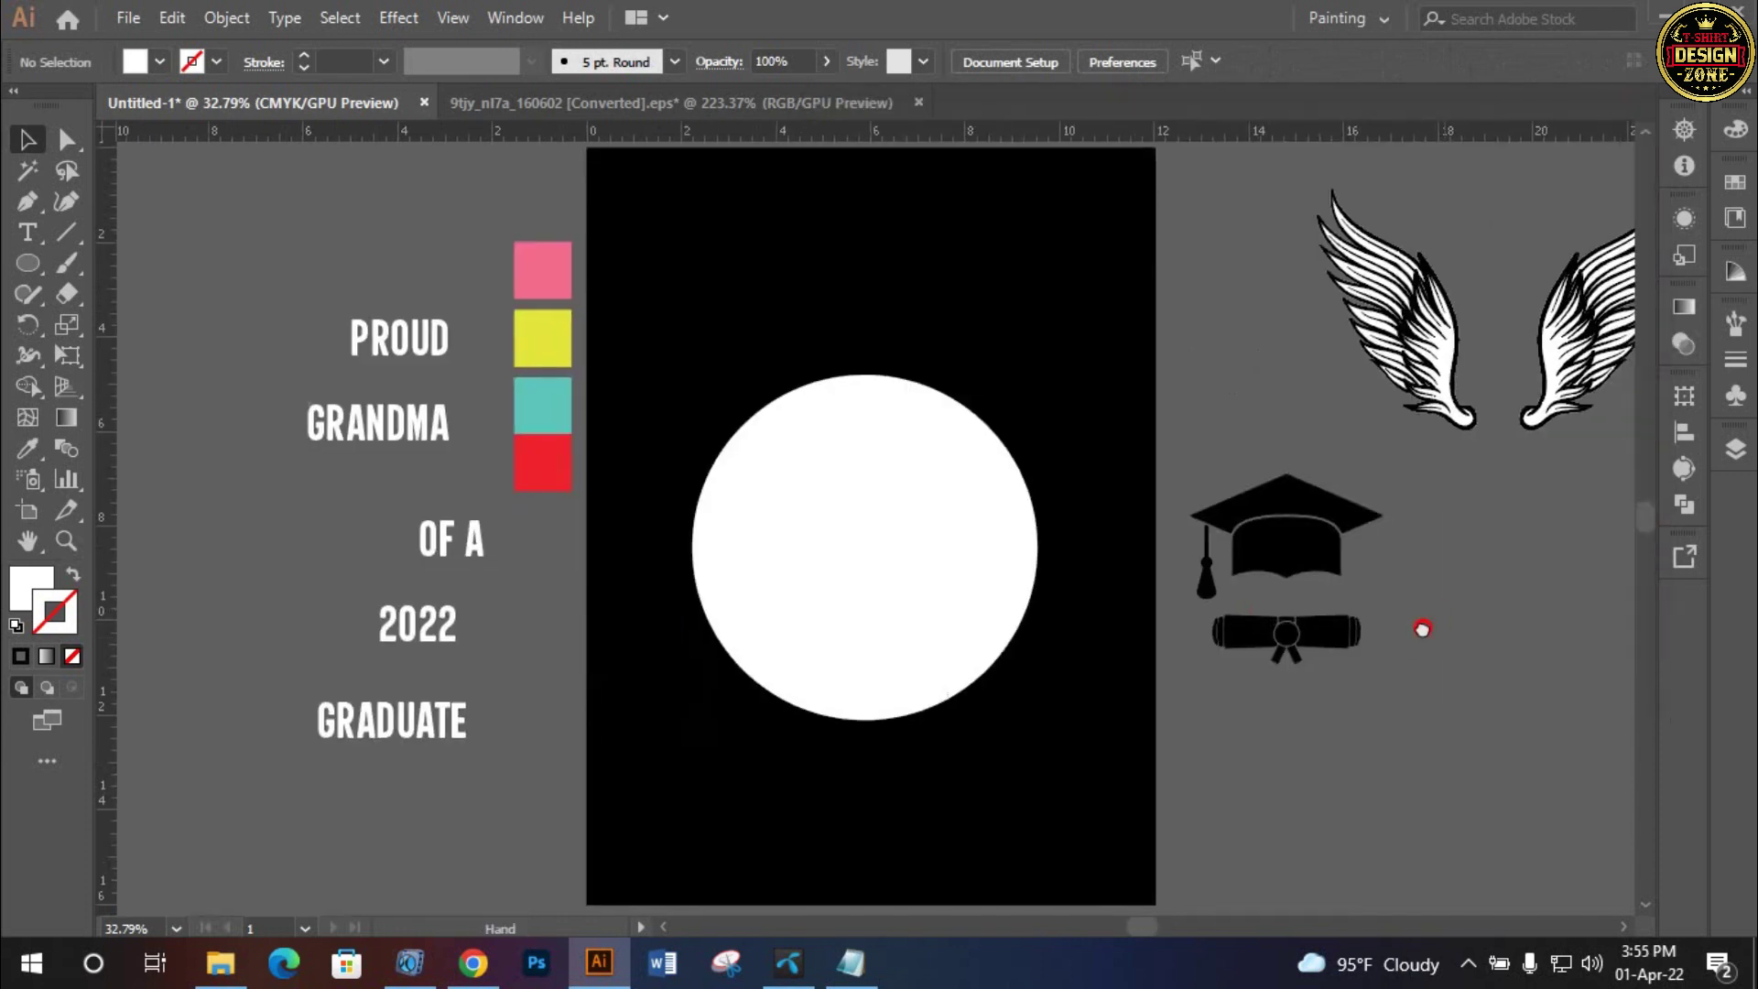
Centre the wing group on the white circle and send it behind the circle
left_click_drag(1461, 227, 1527, 475)
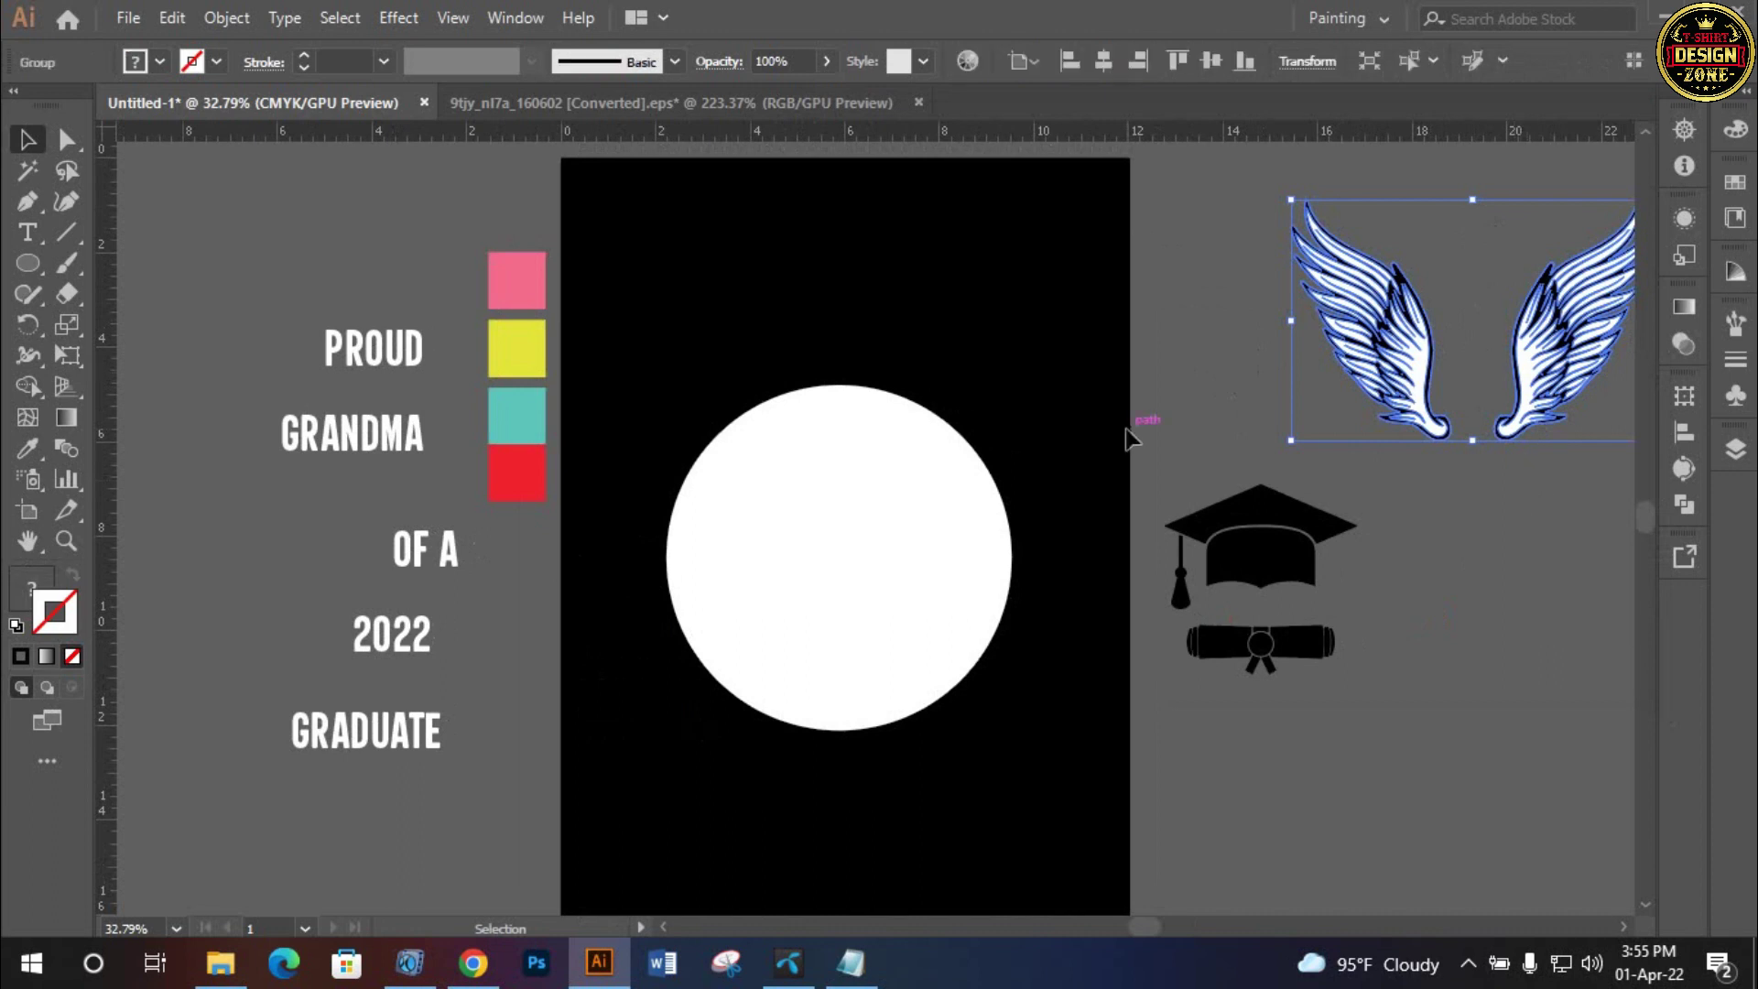
key("Delete")
left_click(742, 547)
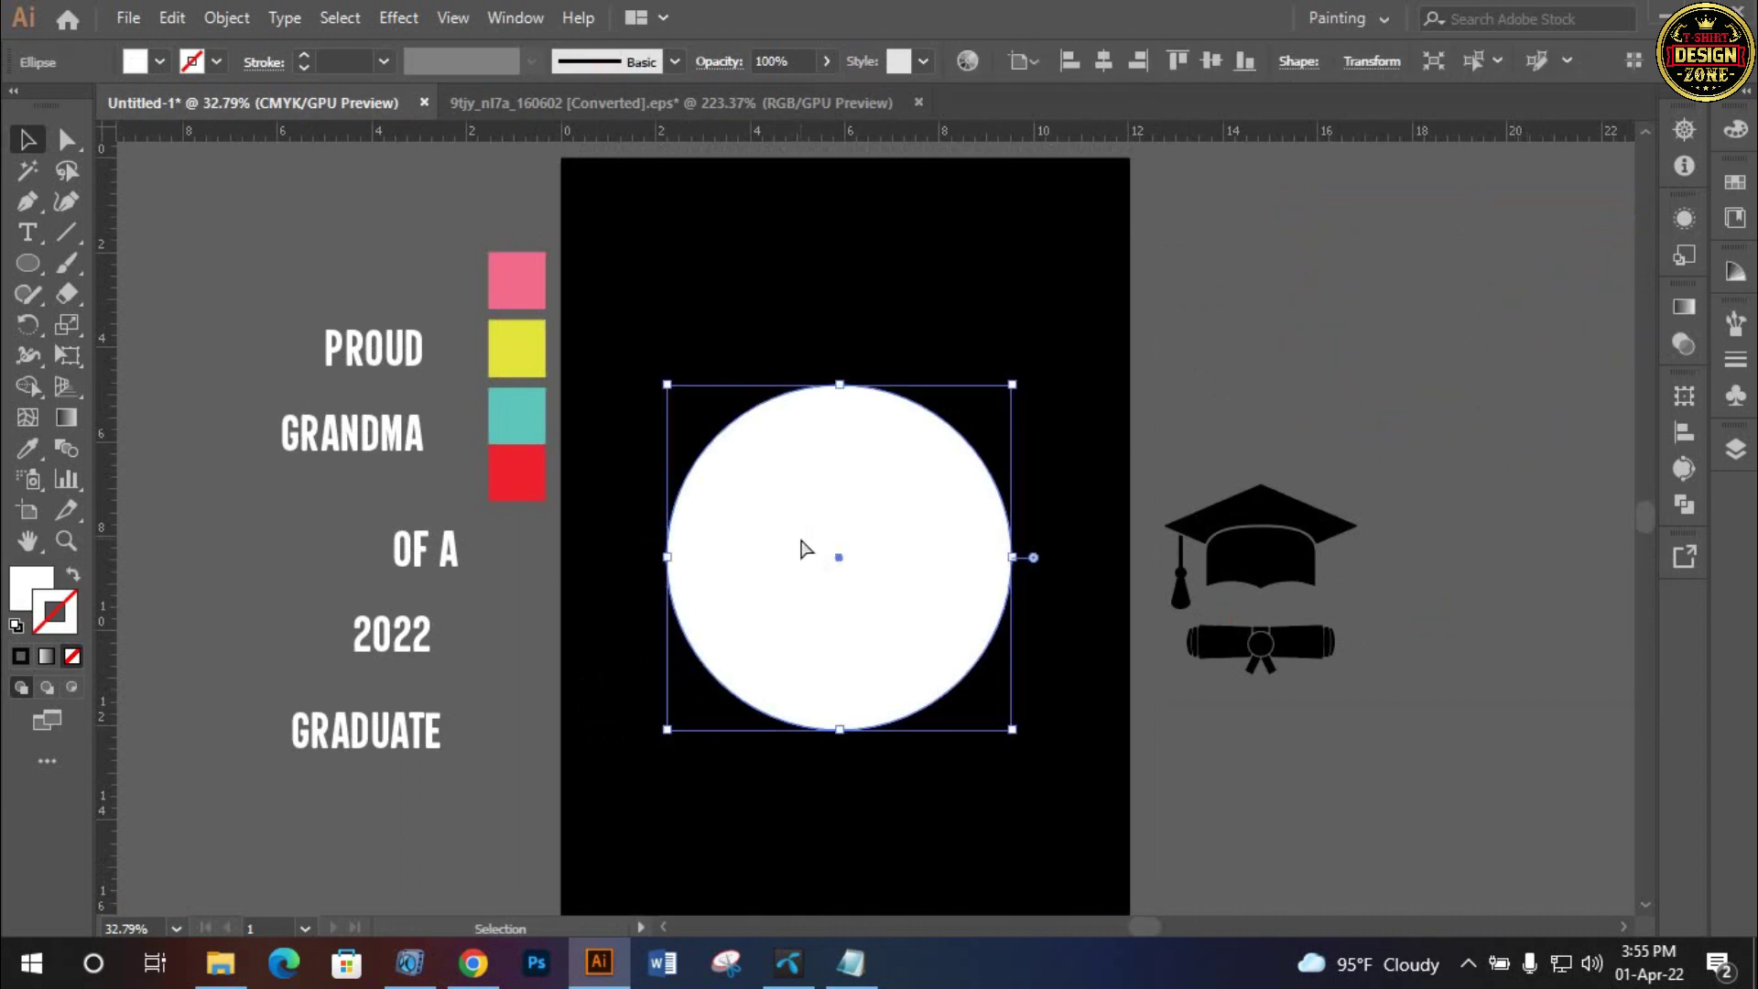
key("ctrl+z")
key("ctrl+z")
left_click(1119, 58)
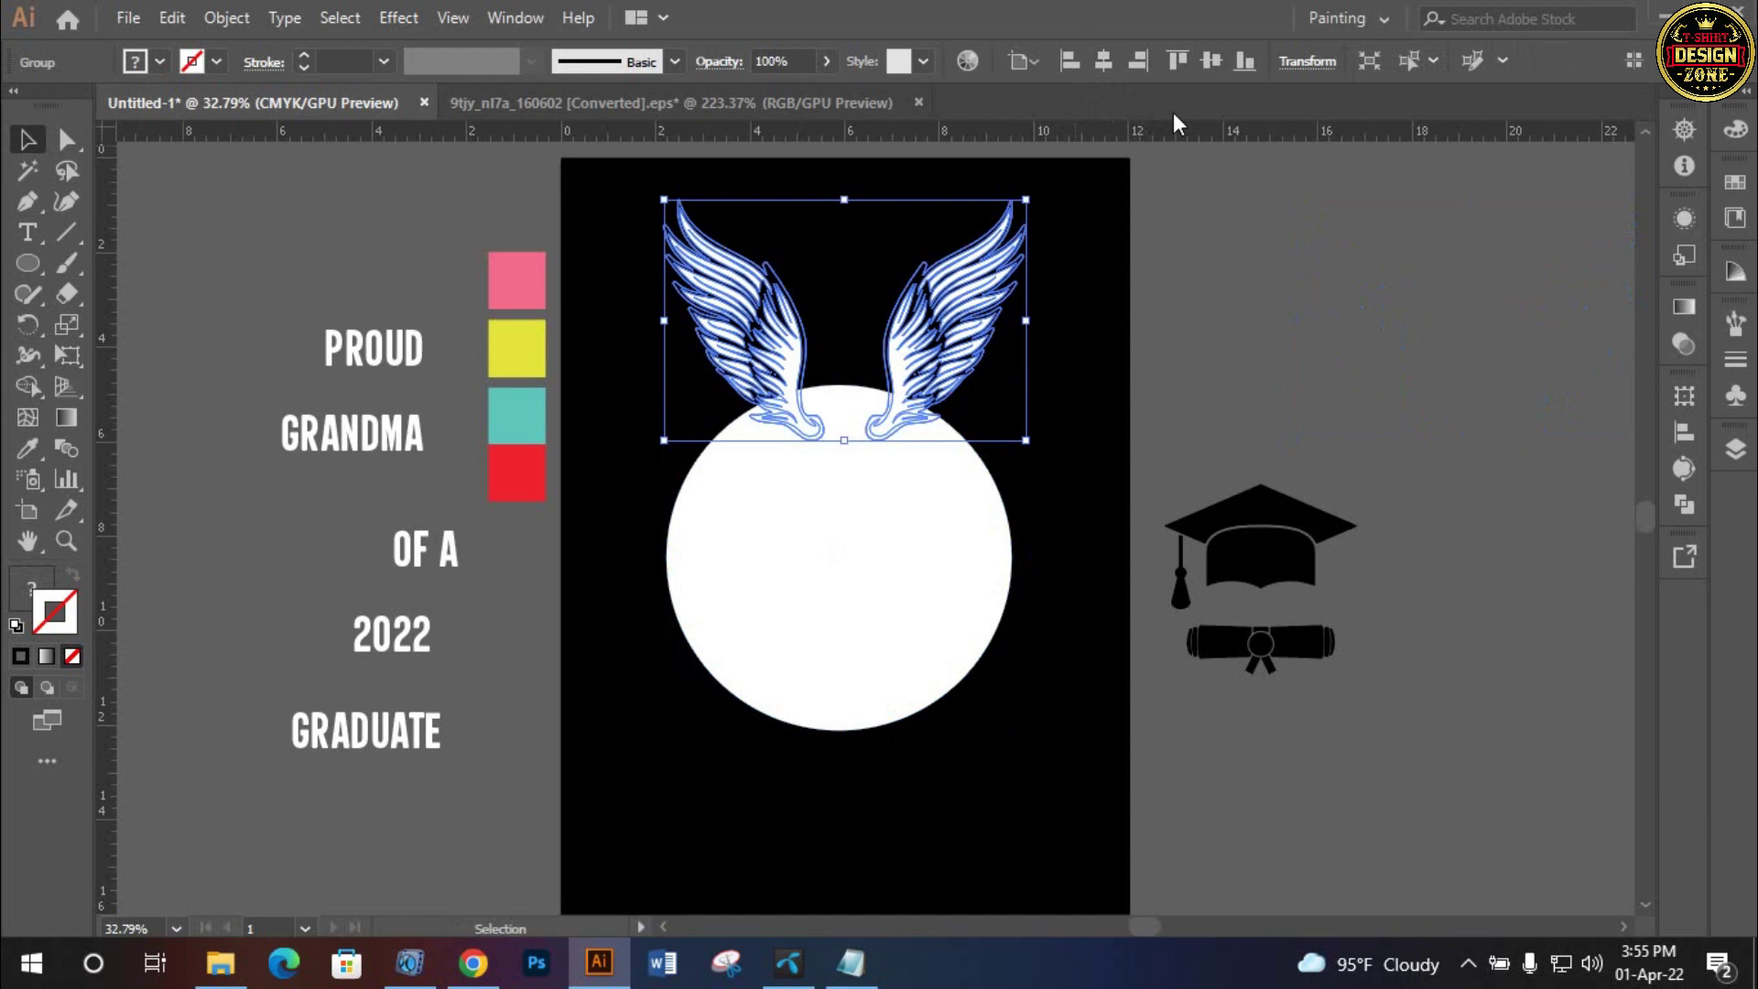
left_click(1204, 61)
key("ctrl+bracketleft")
left_click(1194, 327)
Enlarge the wings to about 12 inches wide and the circle to about 7 inches
left_click_drag(1063, 443, 1047, 394)
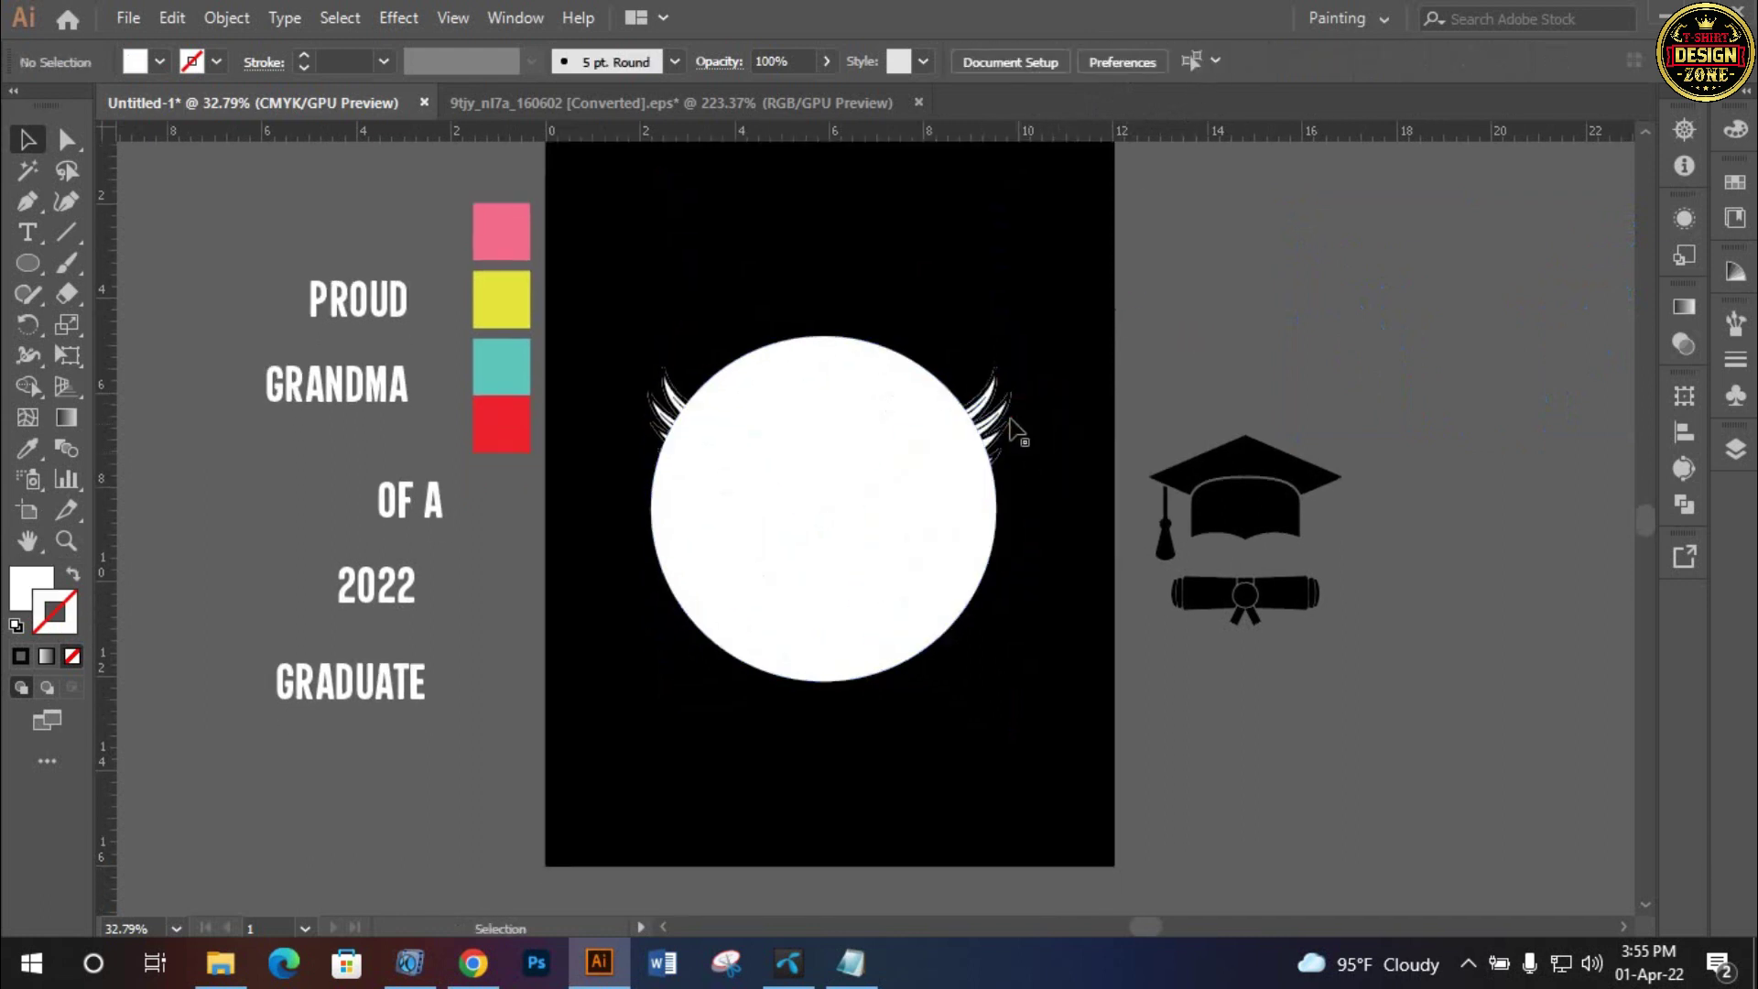
left_click(1011, 424)
left_click_drag(1011, 489, 1114, 520)
left_click(751, 376)
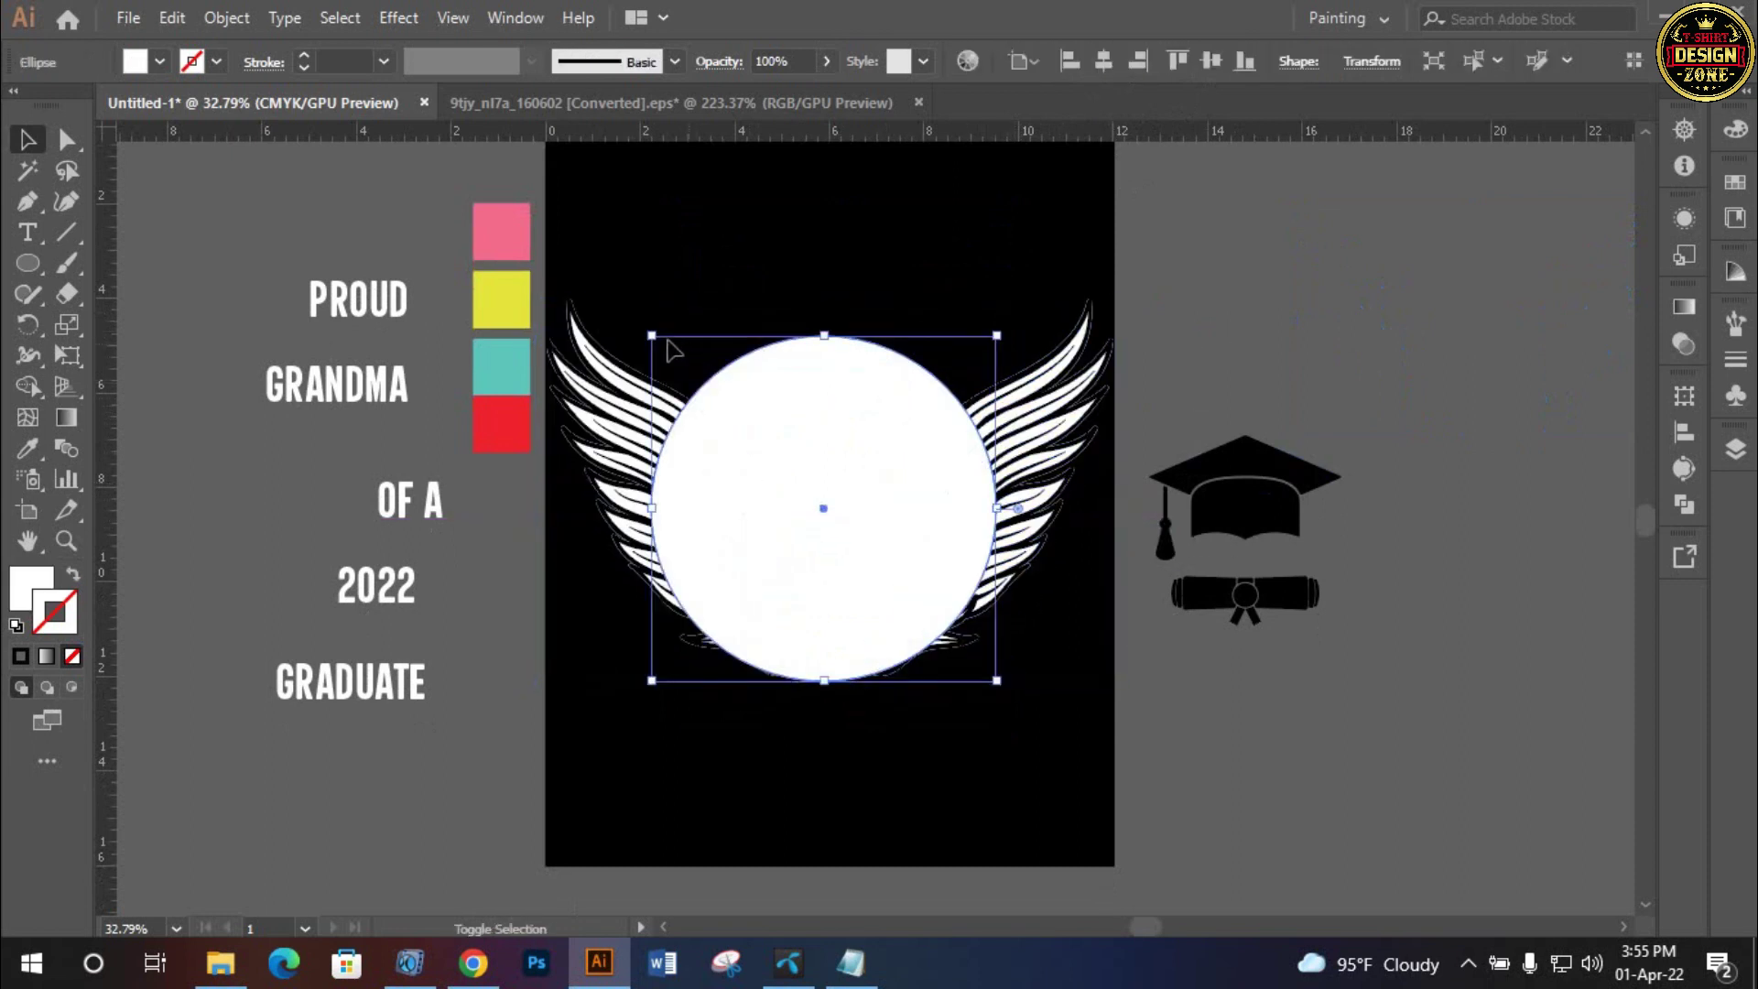
left_click_drag(654, 336, 659, 342)
left_click(922, 267)
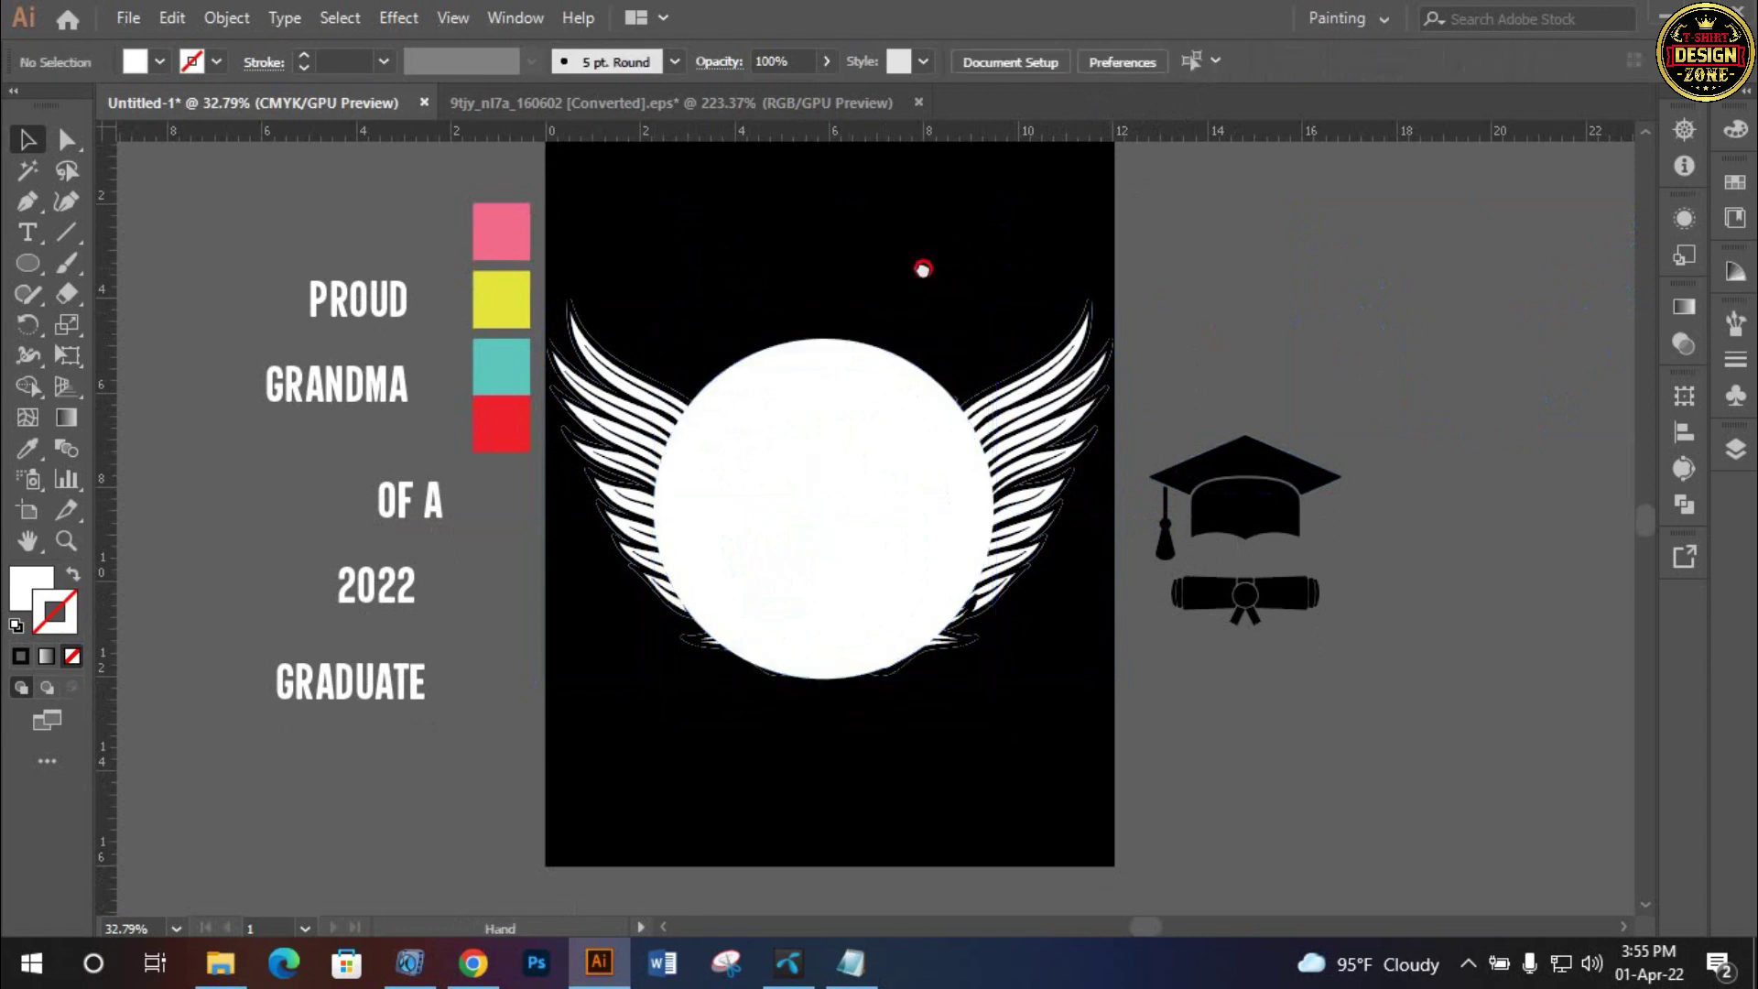
left_click(1053, 340)
left_click_drag(1112, 486, 1102, 486)
left_click(952, 238)
Align the circle and wings on a common centre and zoom in on the emblem
left_click_drag(740, 244, 956, 619)
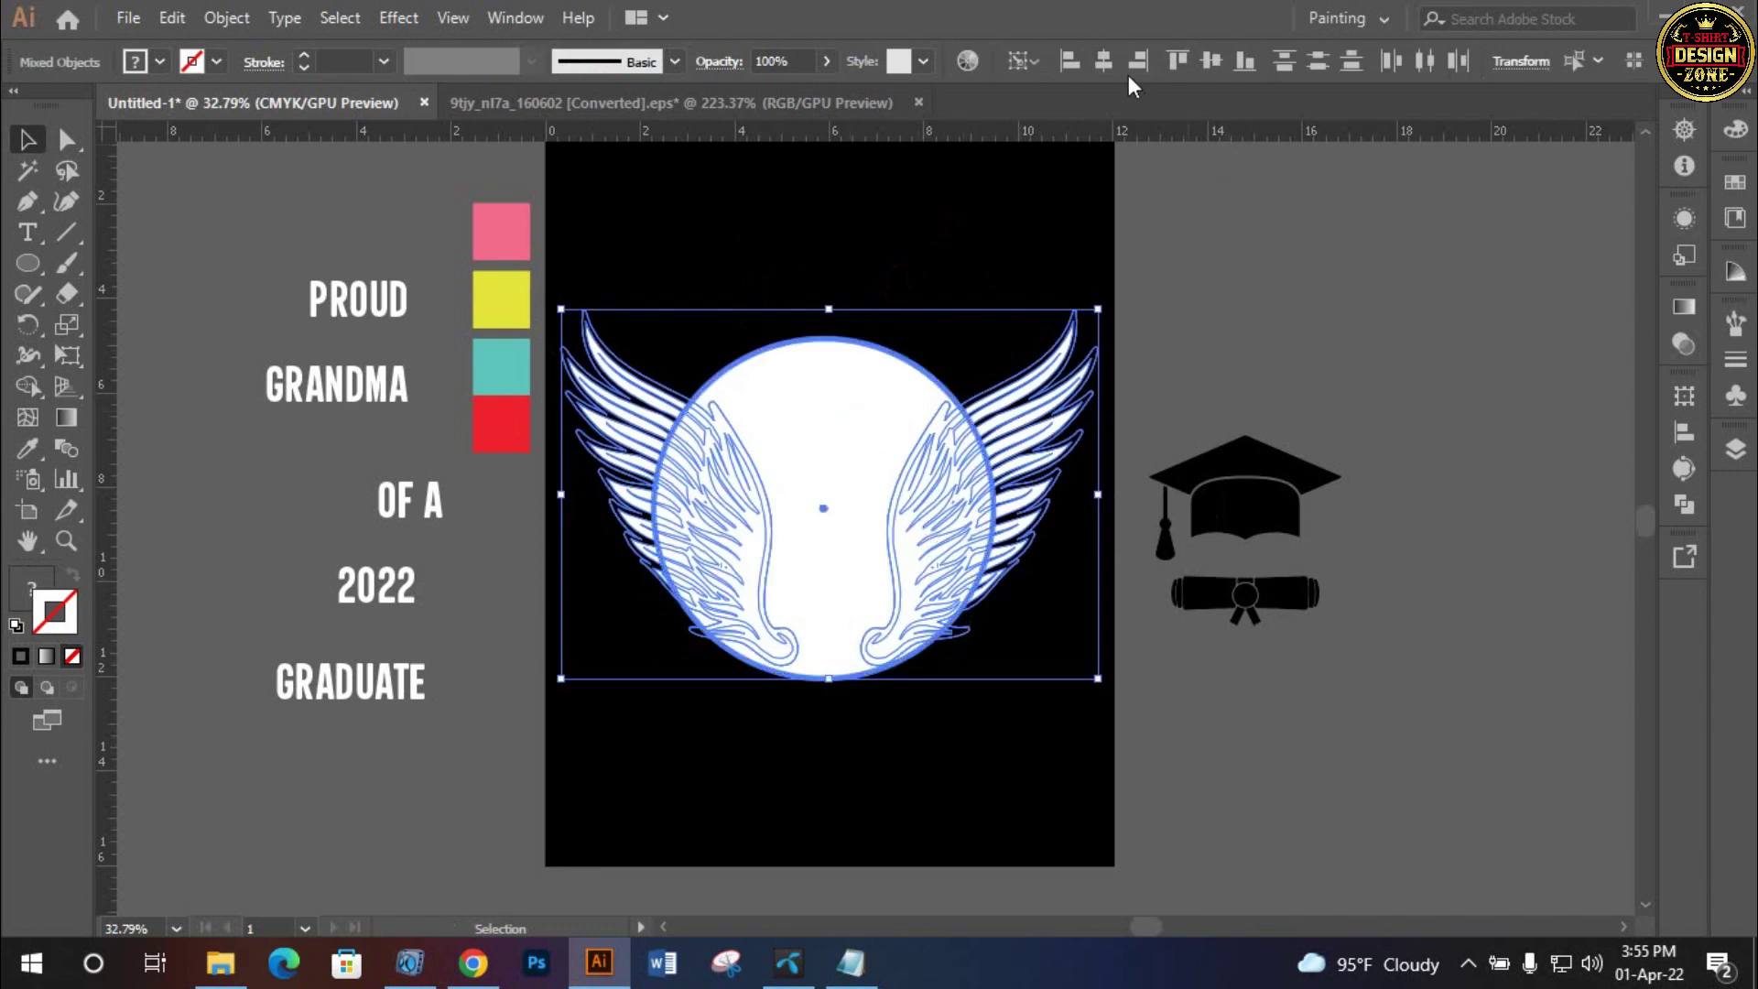
left_click(1103, 62)
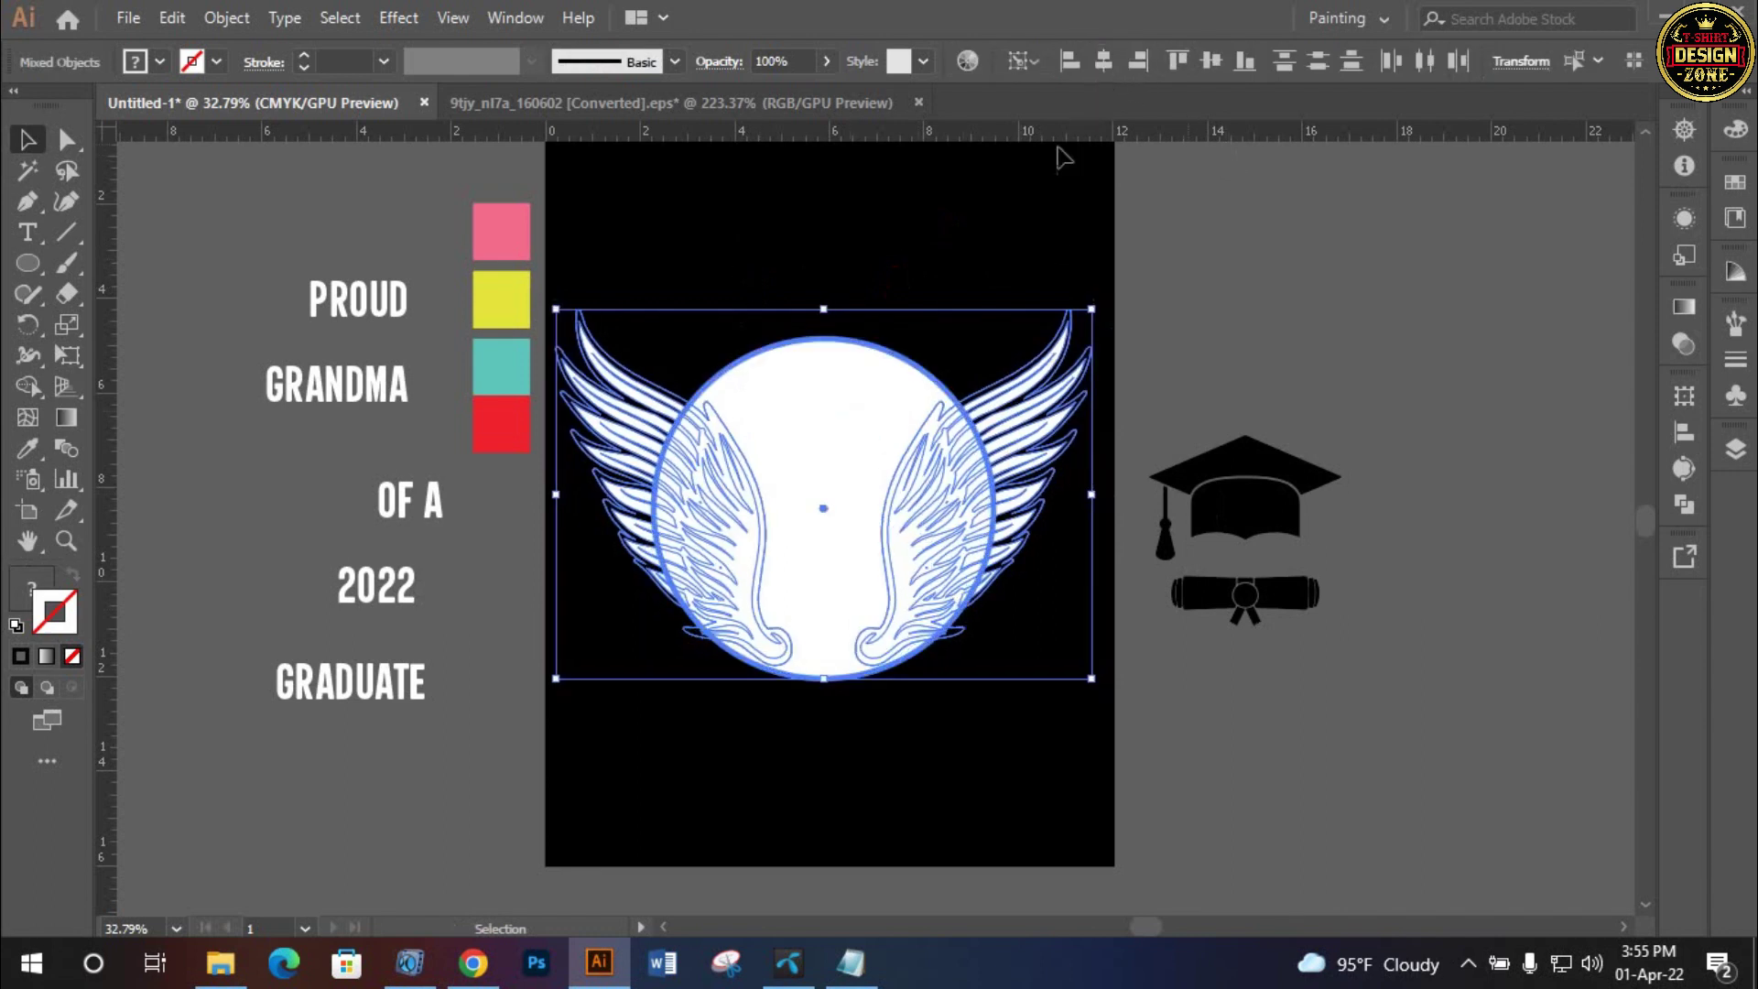
left_click(996, 265)
left_click_drag(901, 625, 730, 503)
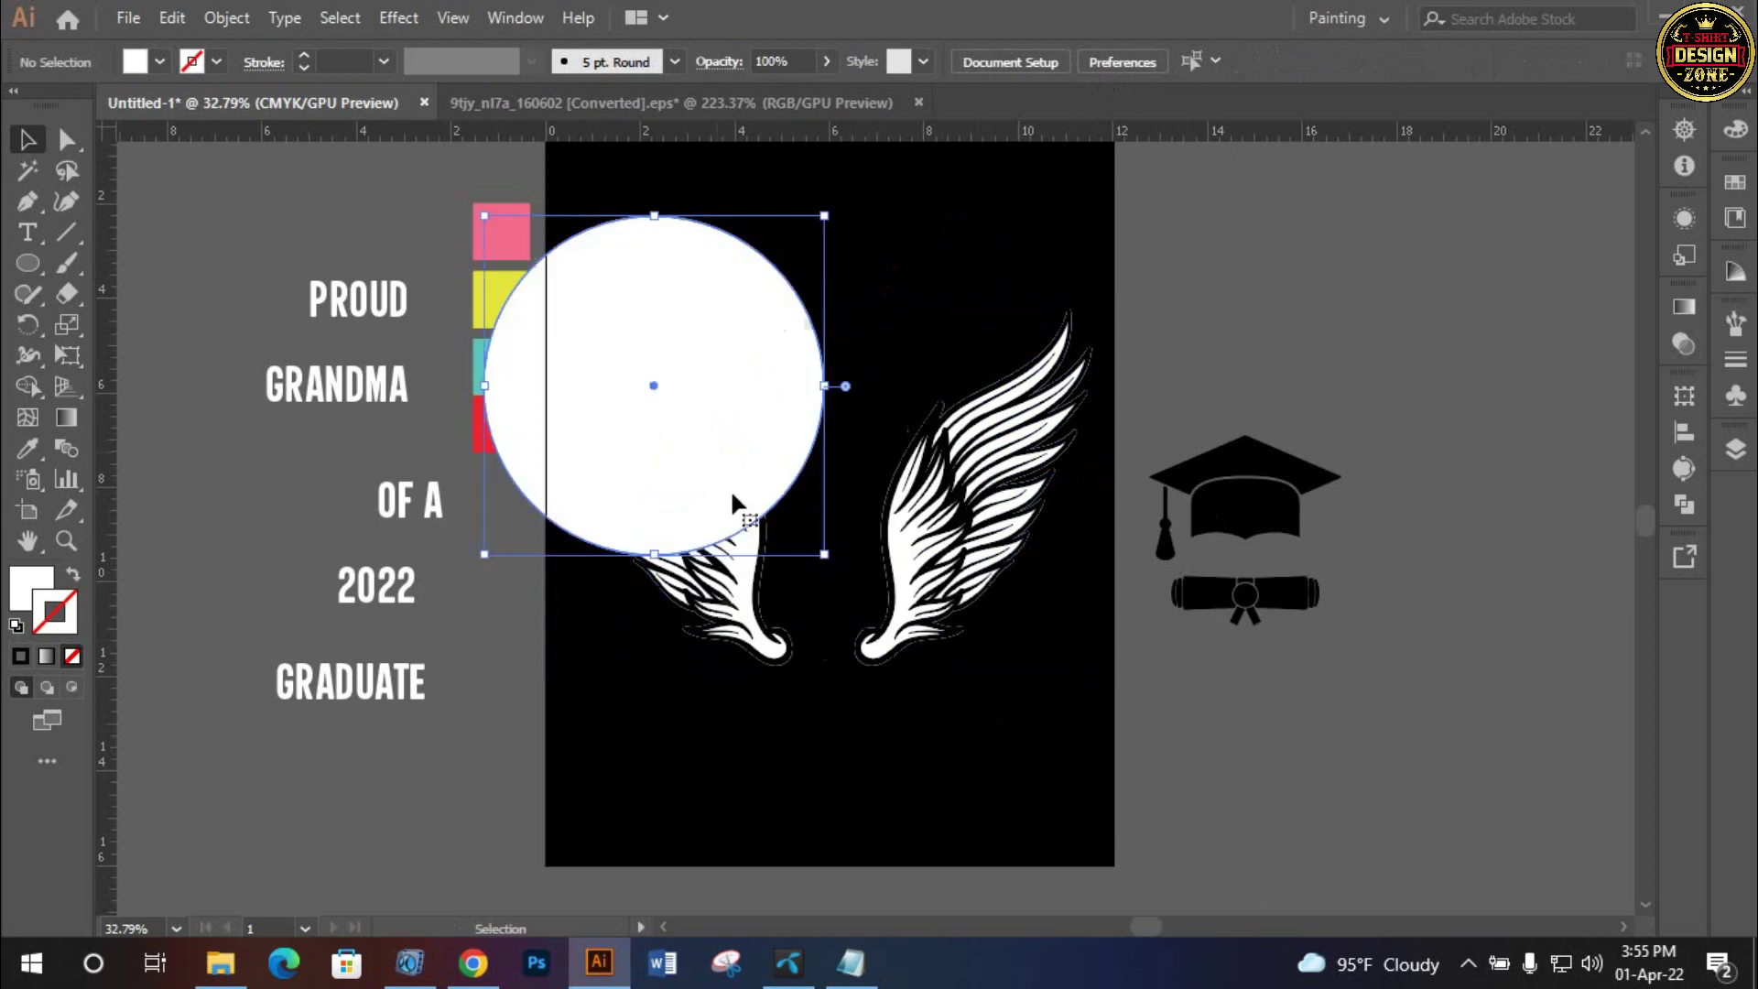
key("ctrl+z")
key("ctrl+z")
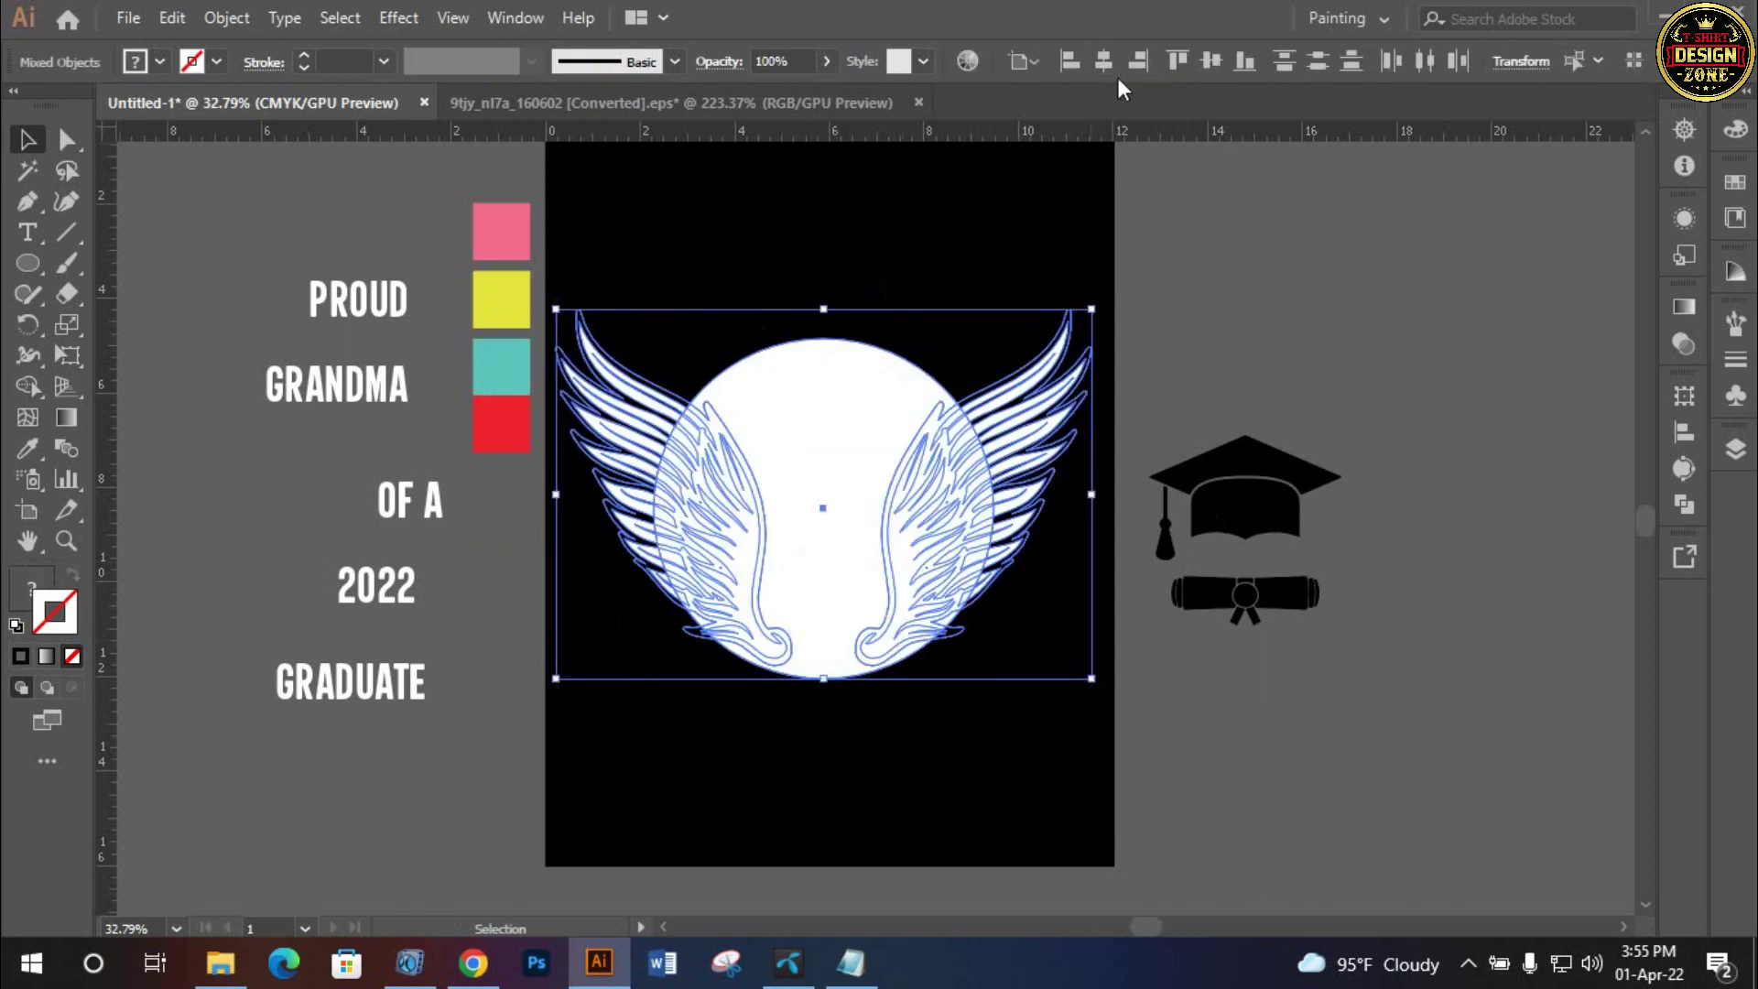
left_click(1110, 64)
left_click(965, 240)
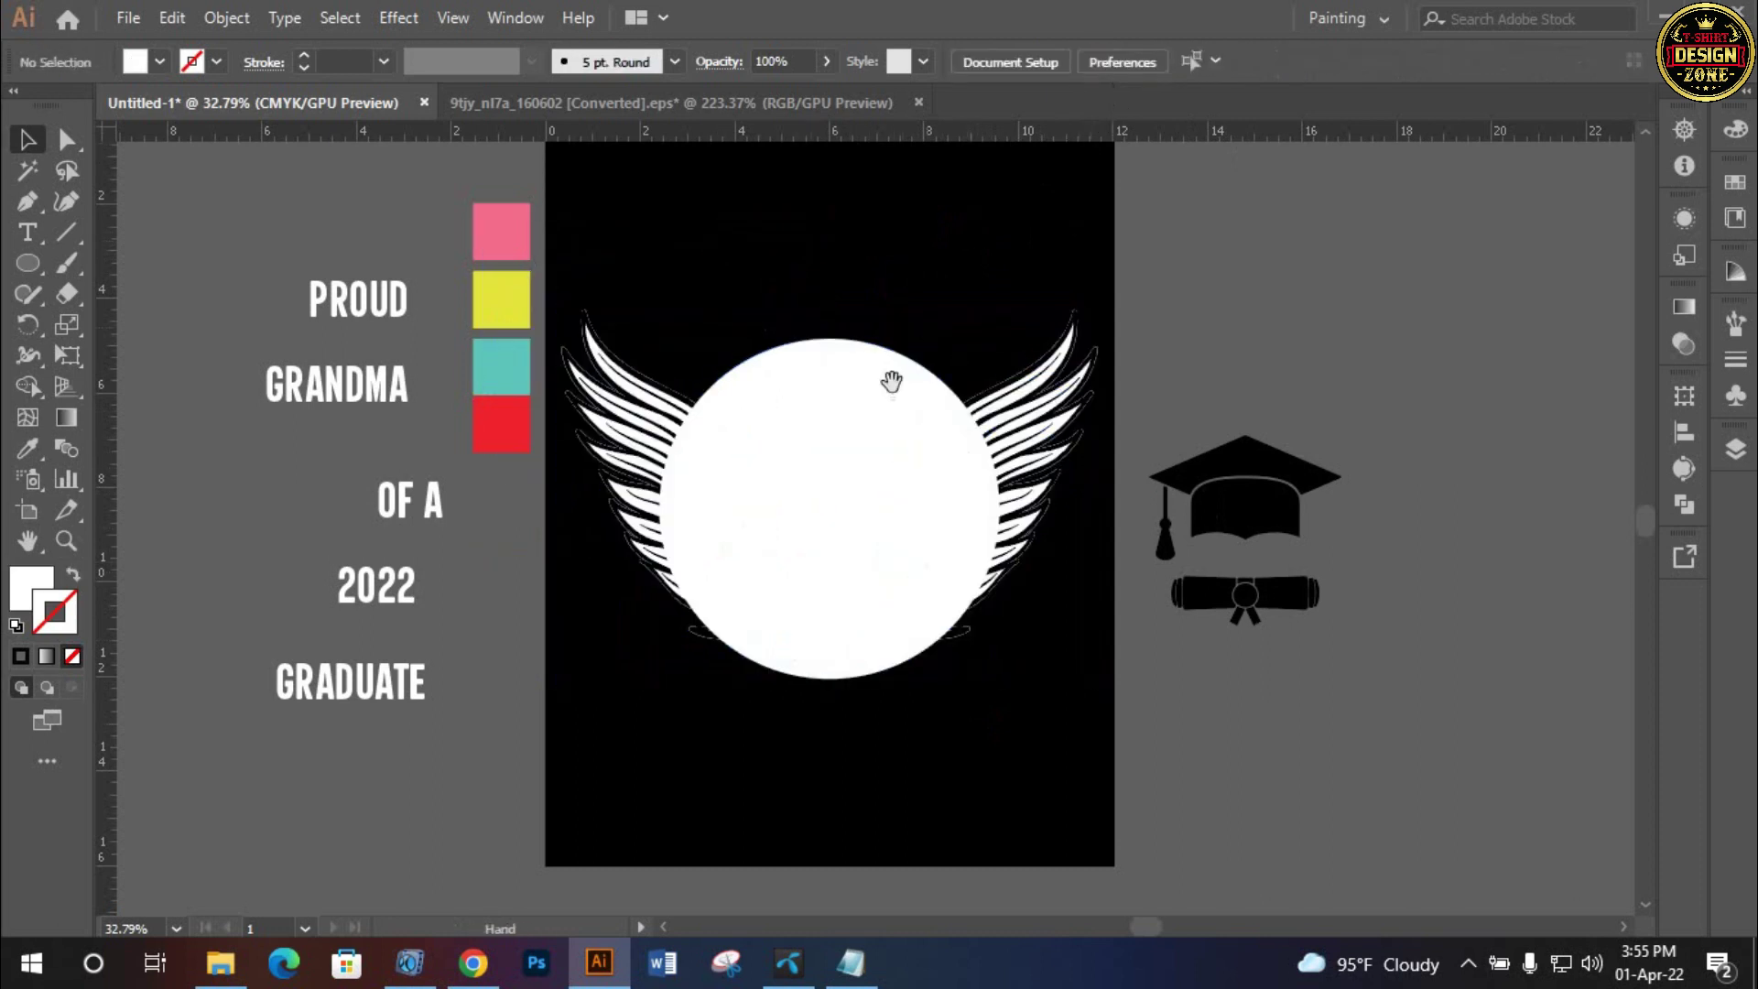
left_click(864, 408, "ctrl")
left_click(791, 319)
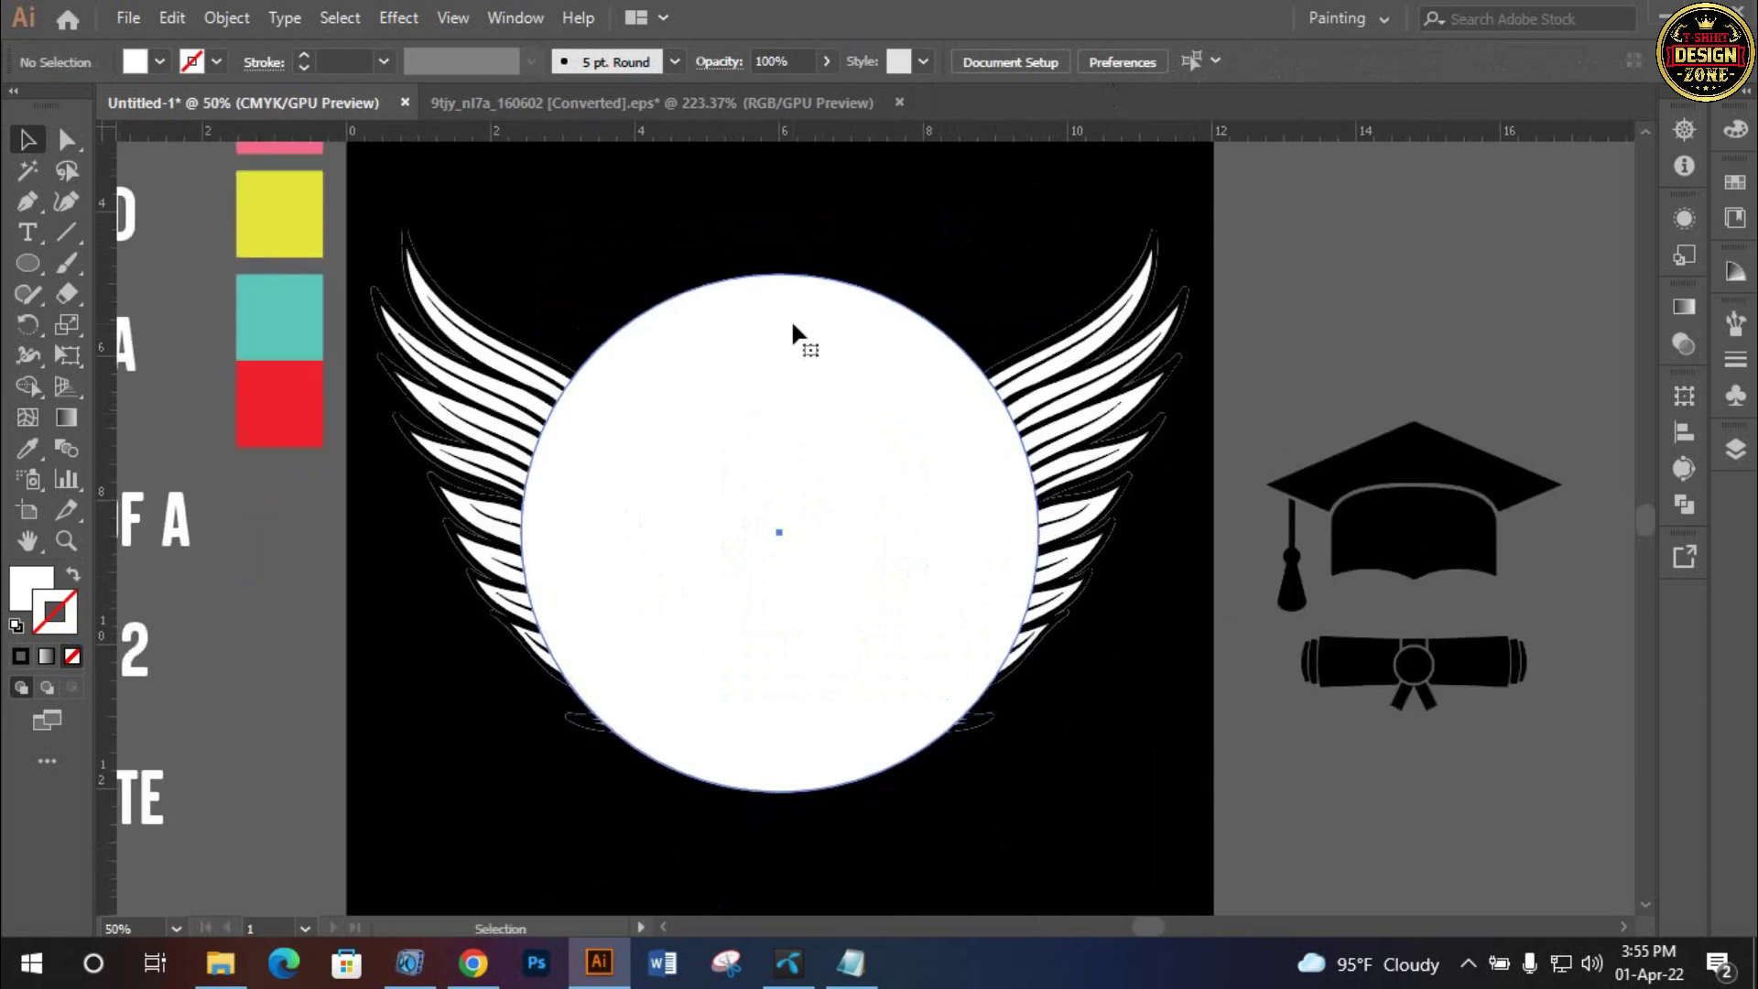
Make a smaller concentric copy of the circle and fill it with the black background
key("v")
key("a")
key("v")
key("shift+alt")
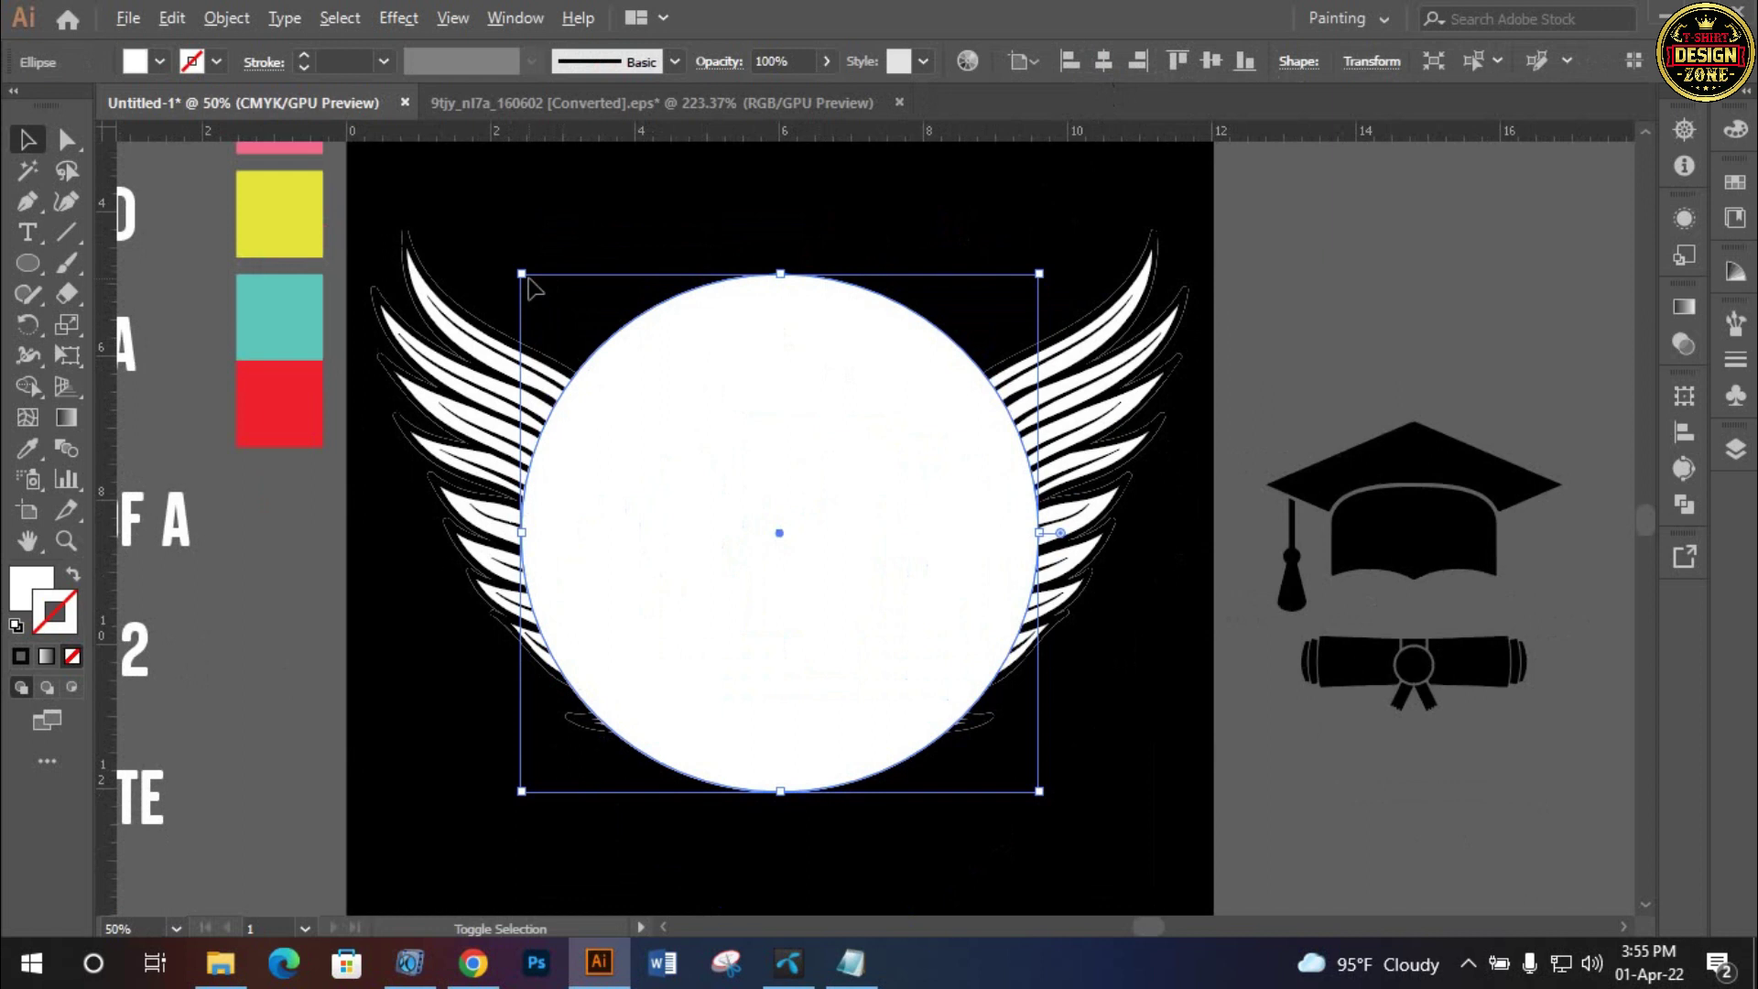
left_click_drag(522, 273, 560, 302)
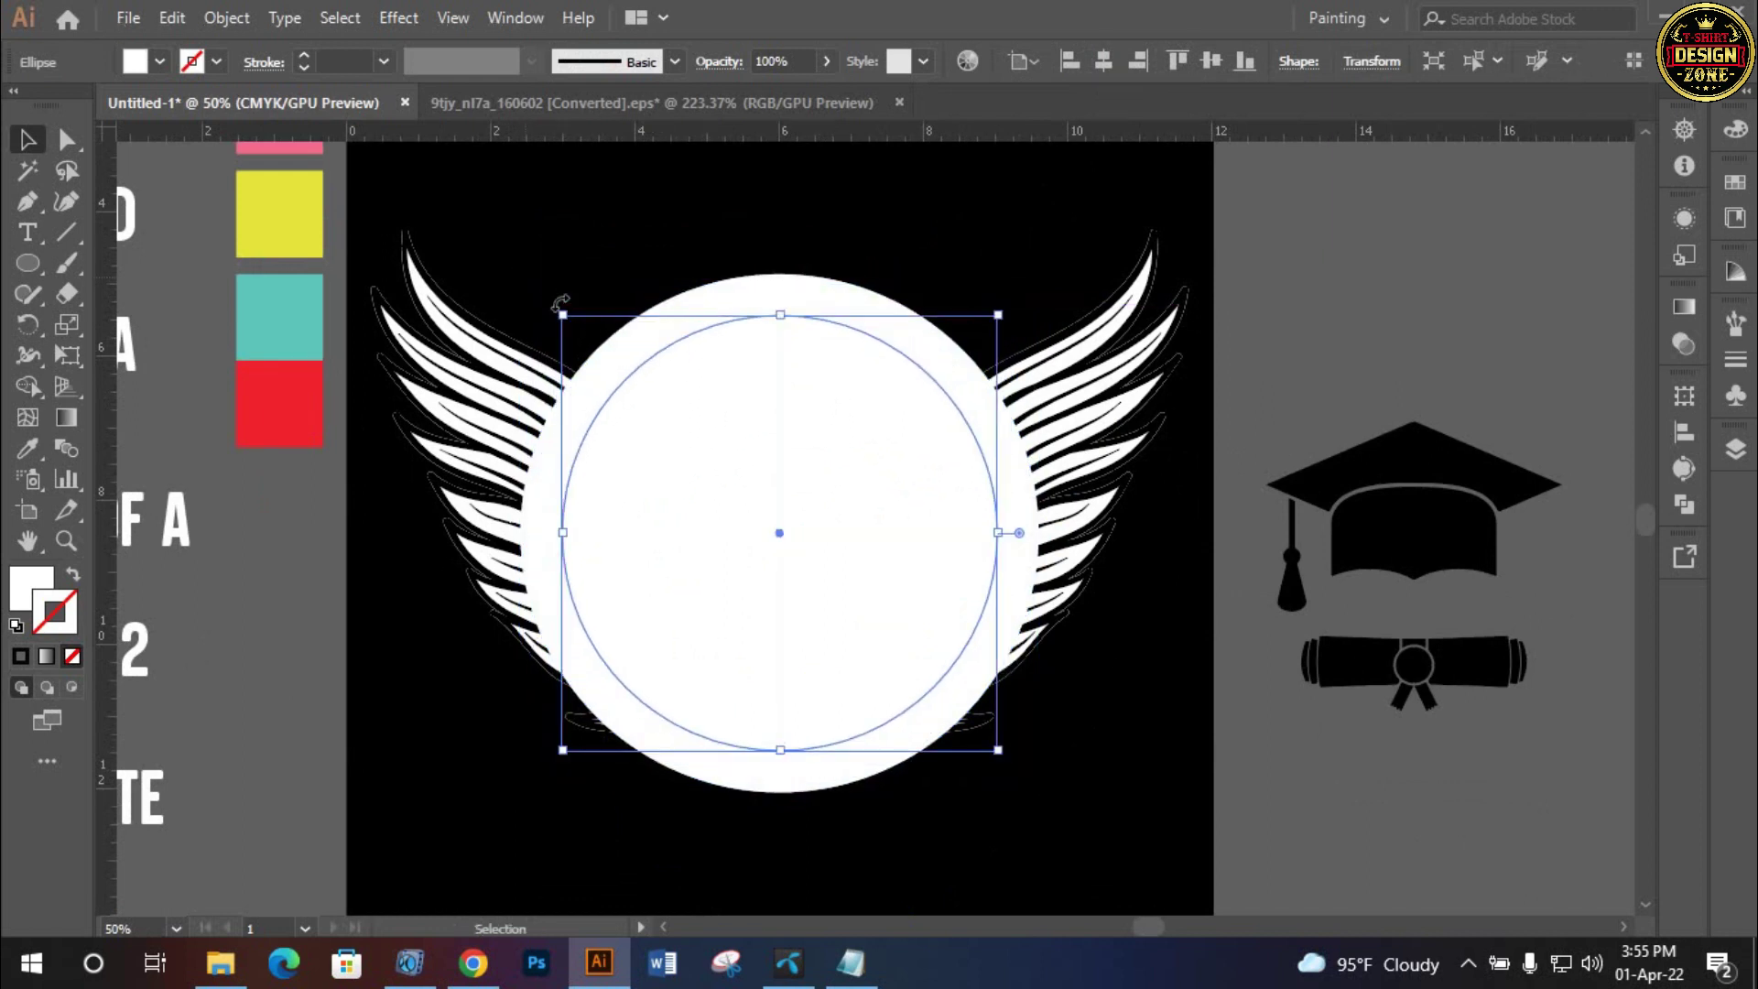
key("i")
left_click(700, 224)
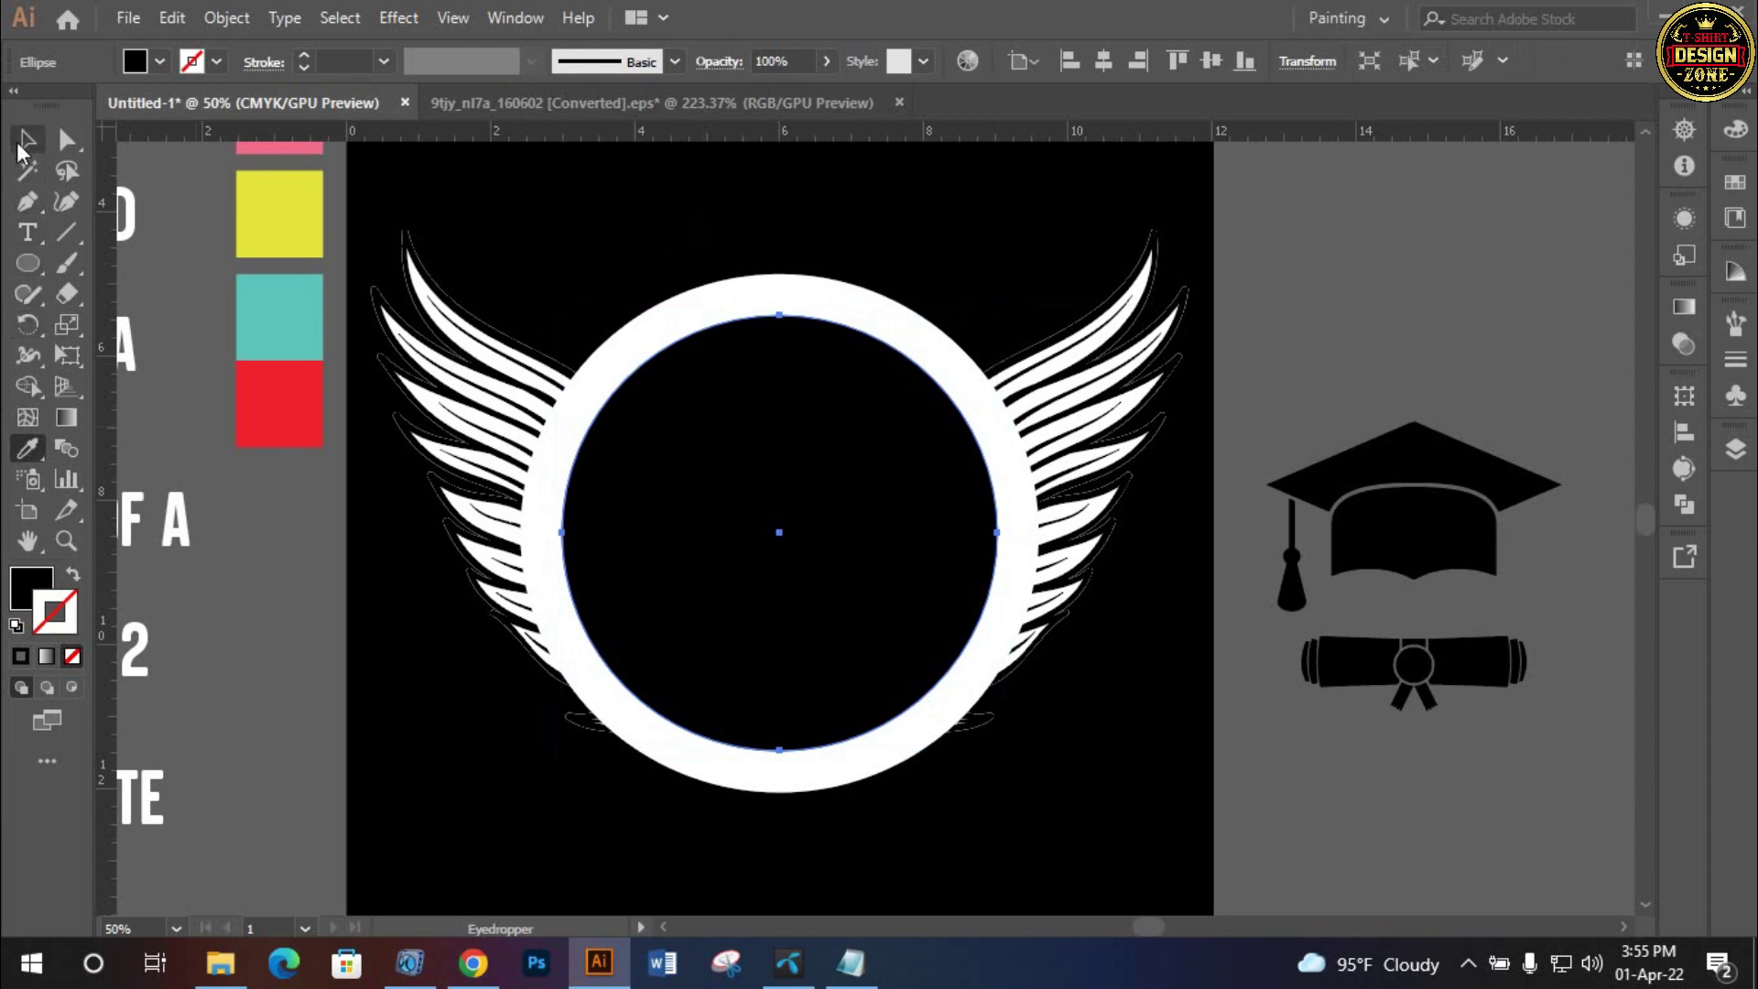
left_click(26, 139)
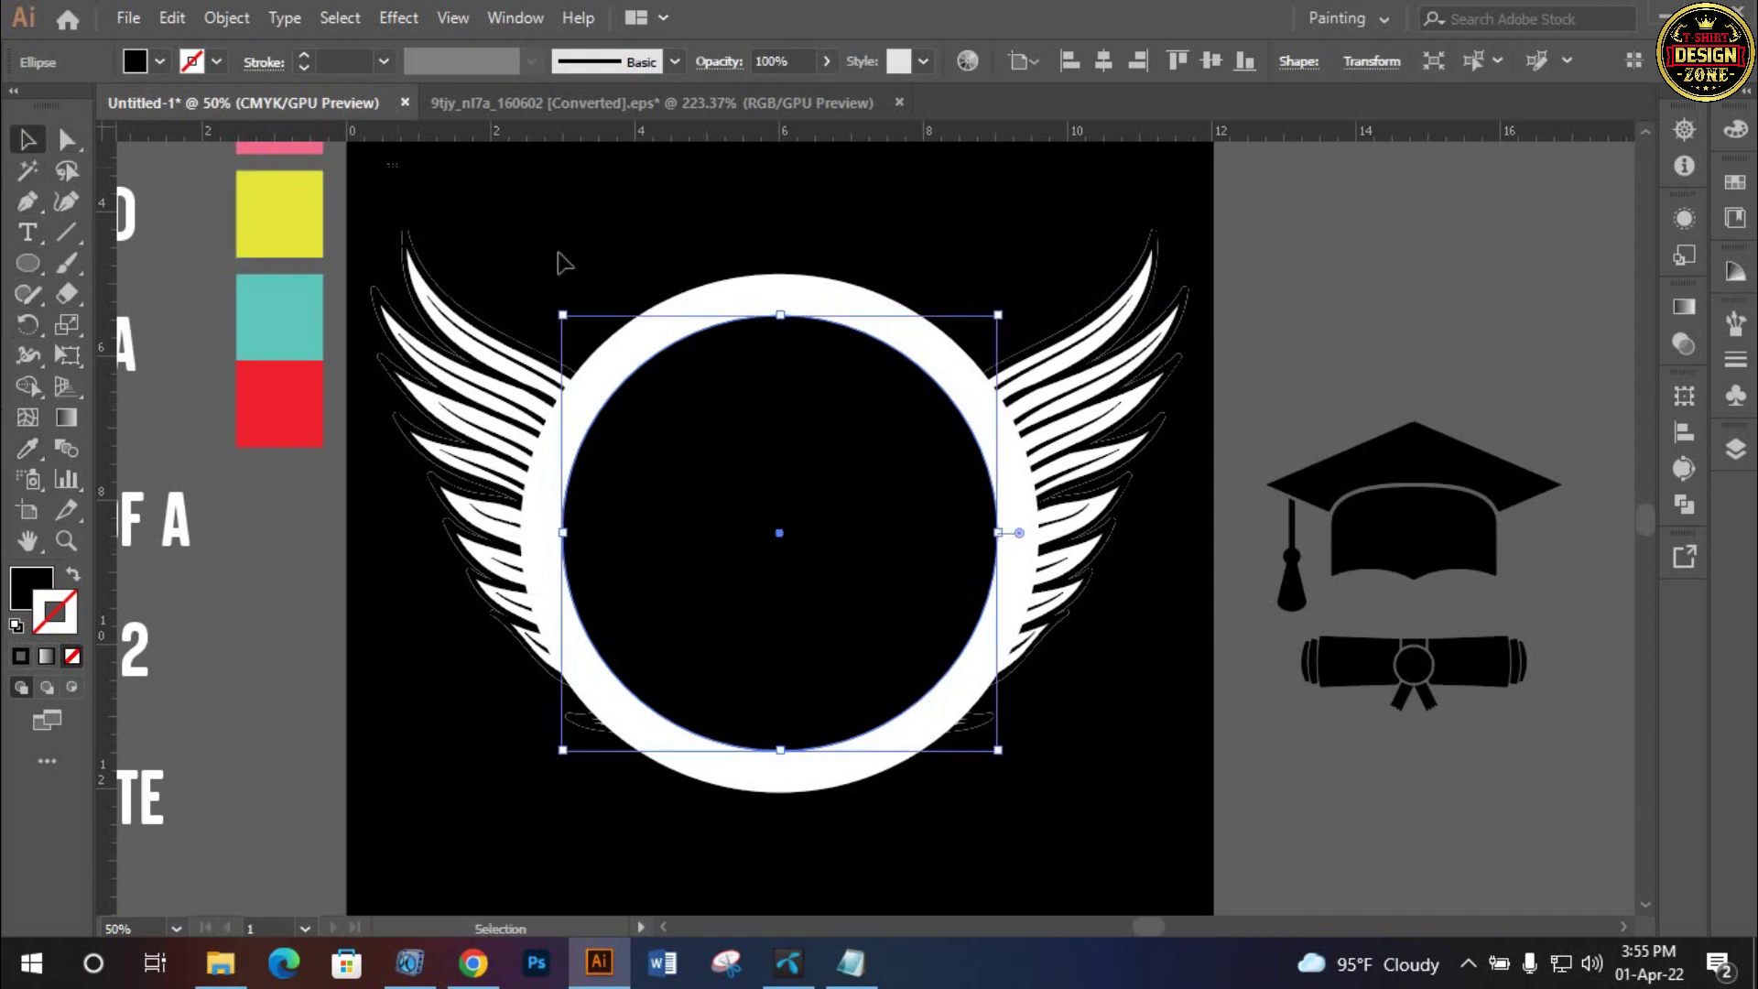
Shrink the inner circle around its centre and fill it white with the Eyedropper
left_click(710, 487)
left_click_drag(564, 316, 597, 347)
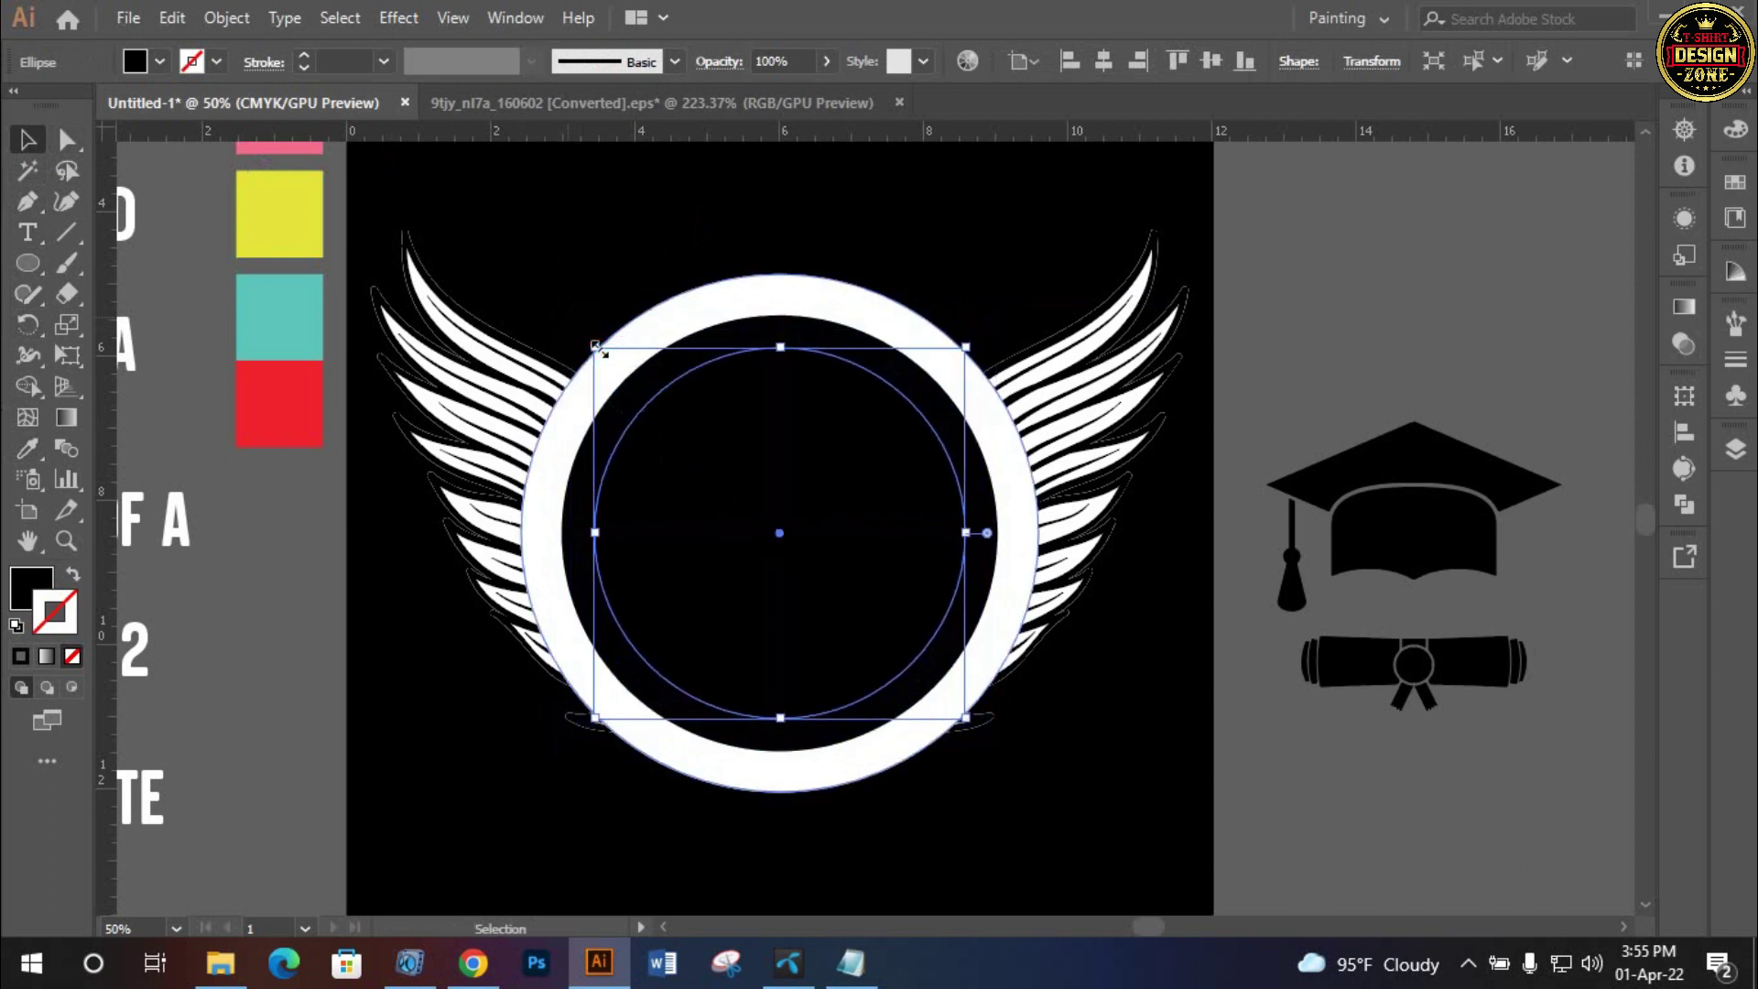
key("i")
left_click(640, 325)
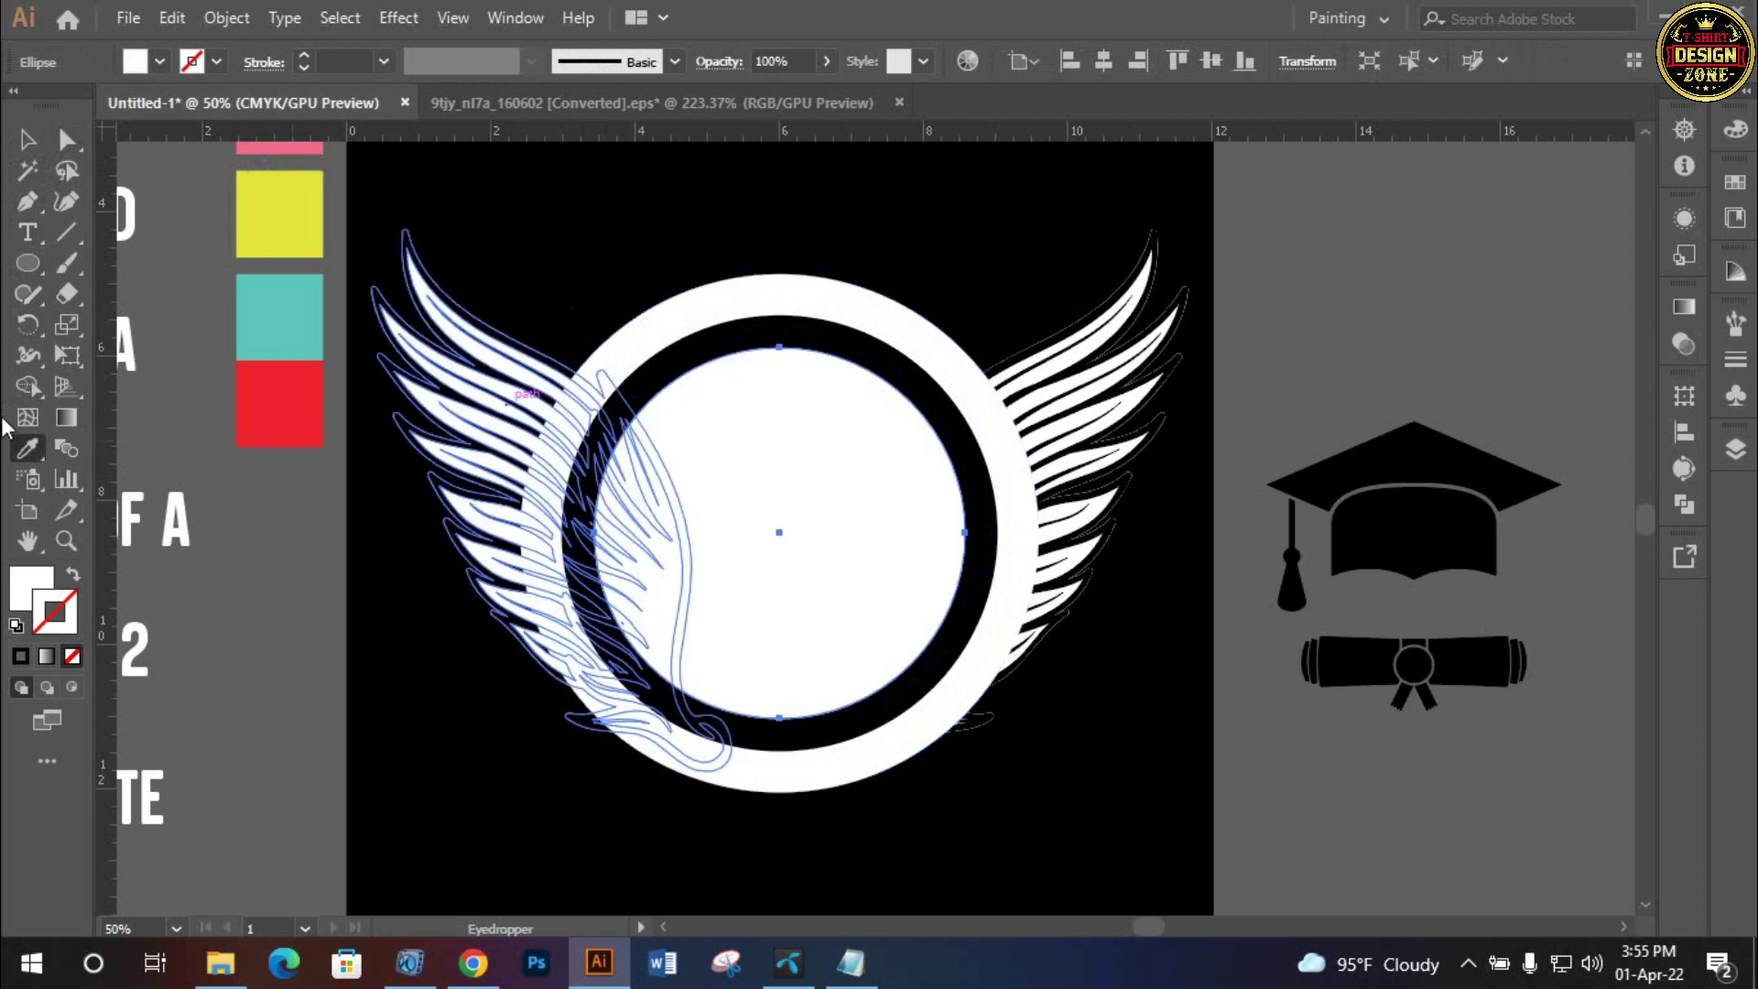
left_click(27, 139)
left_click(666, 187)
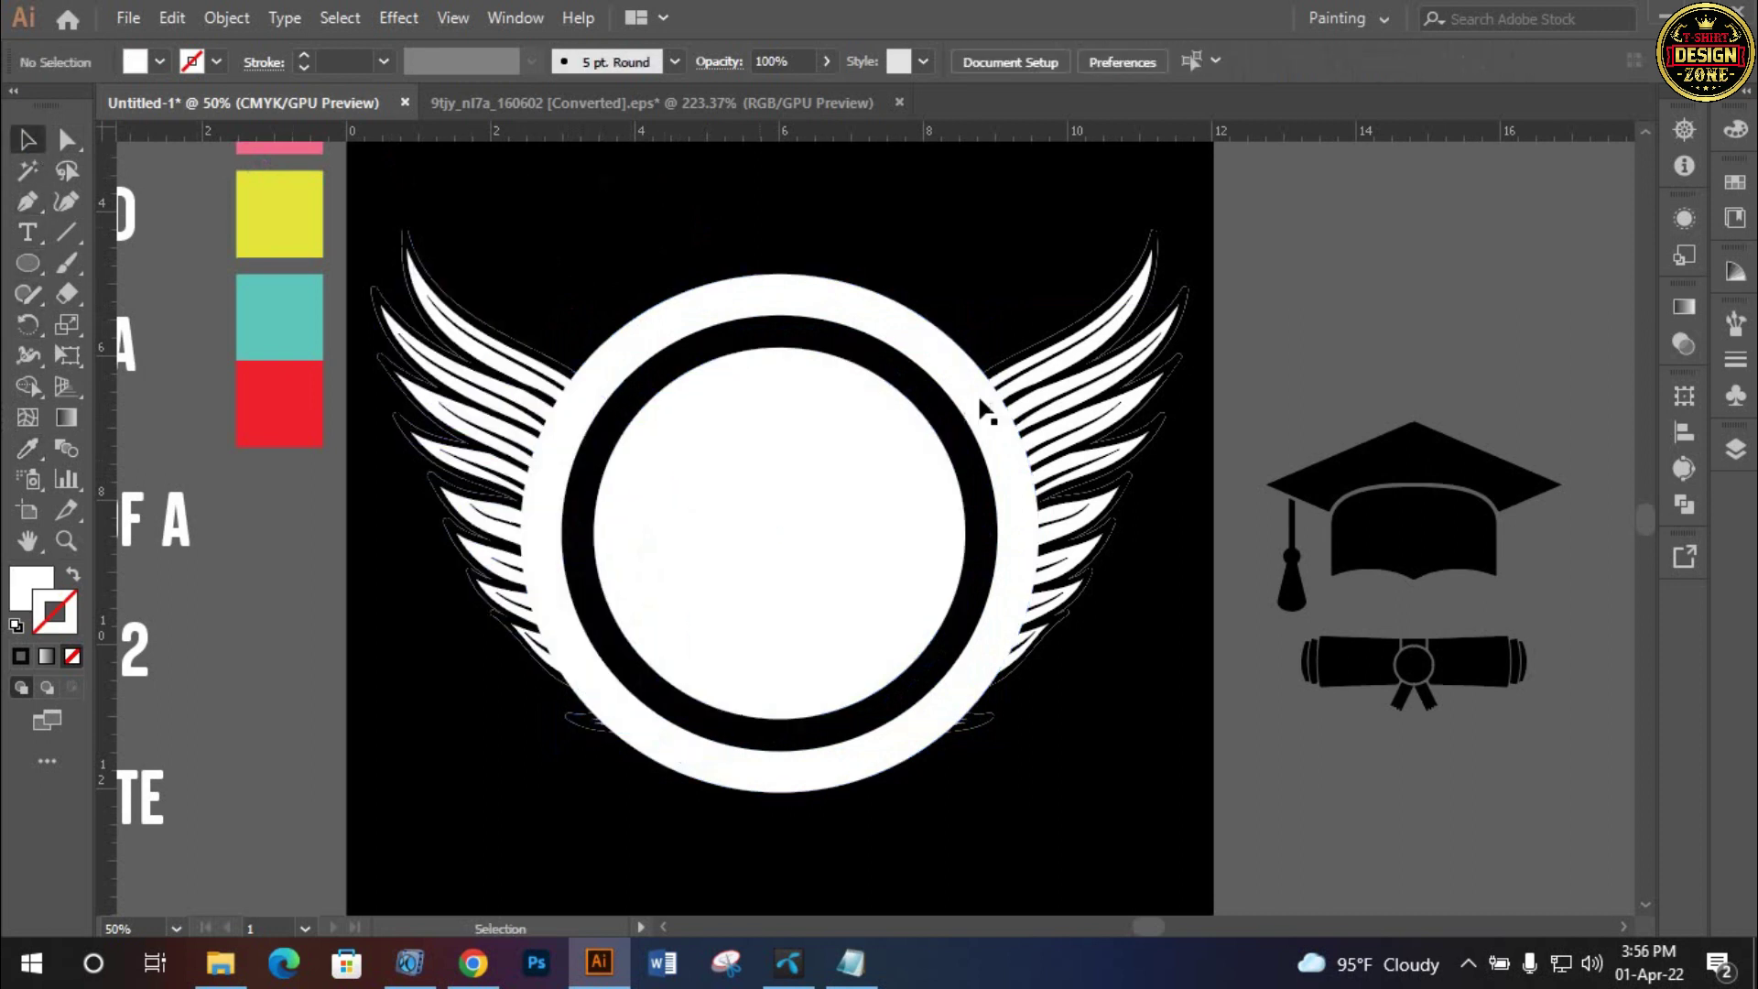
Enlarge the black ring around its centre, then zoom in on the emblem
left_click(935, 410)
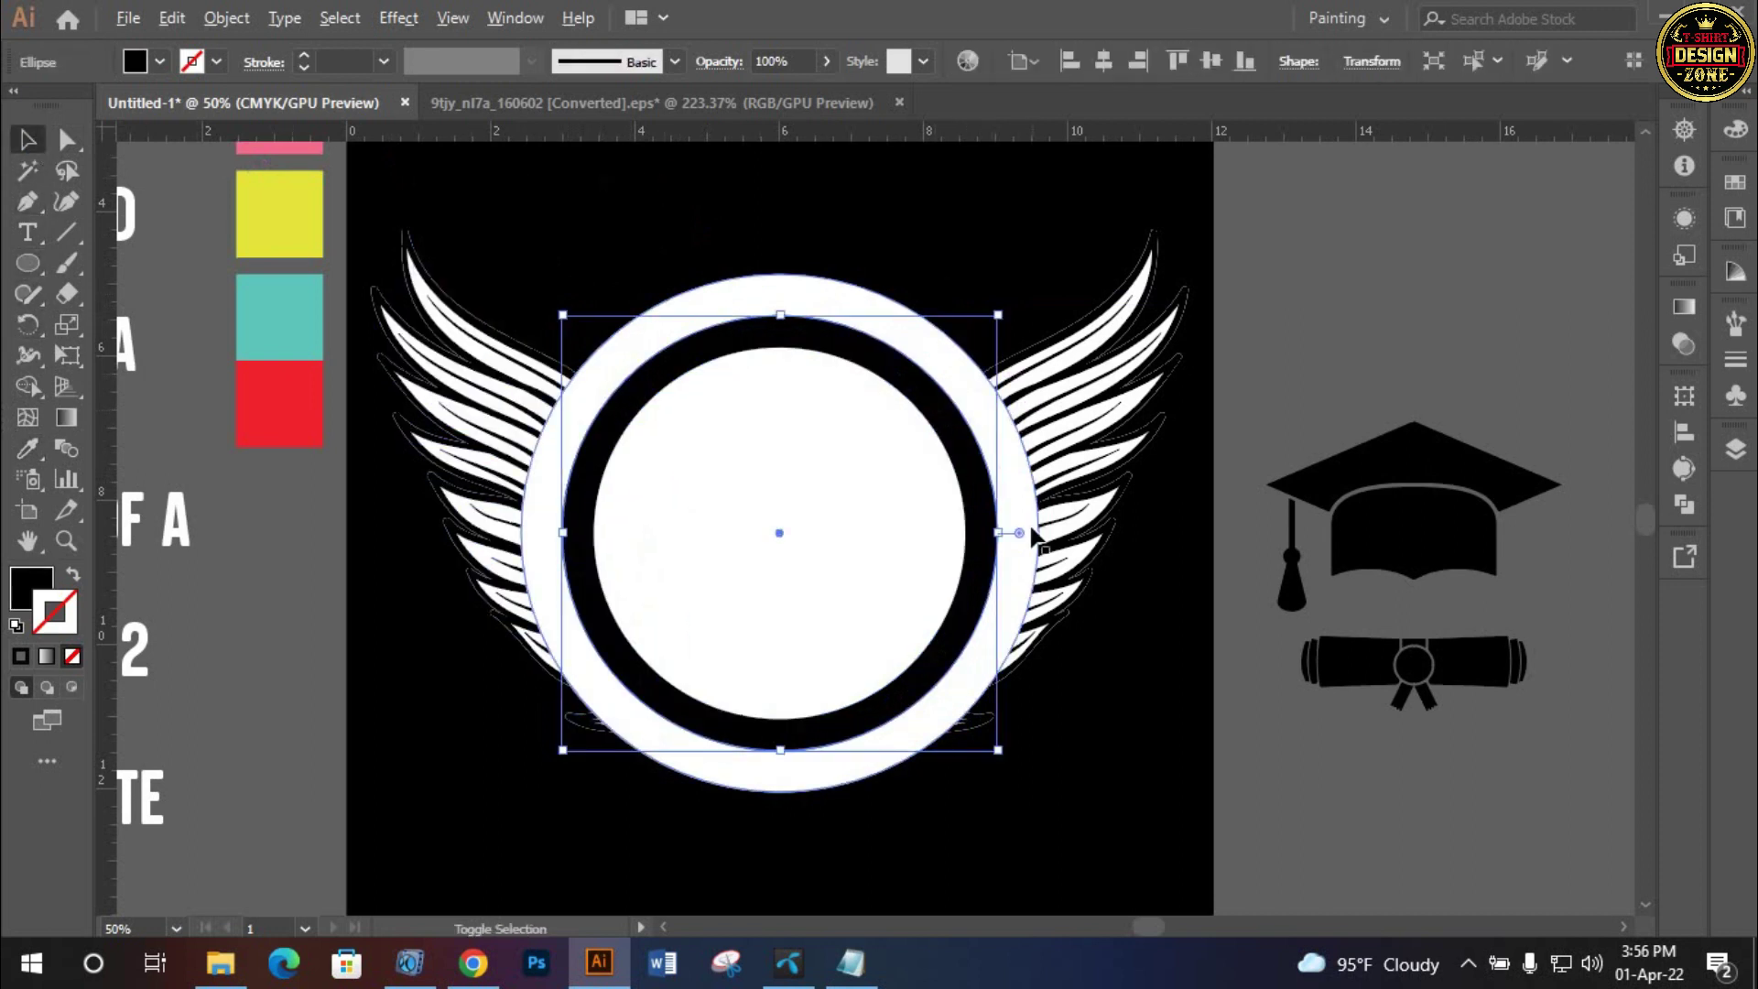
left_click_drag(1001, 531, 1008, 533)
left_click(929, 257)
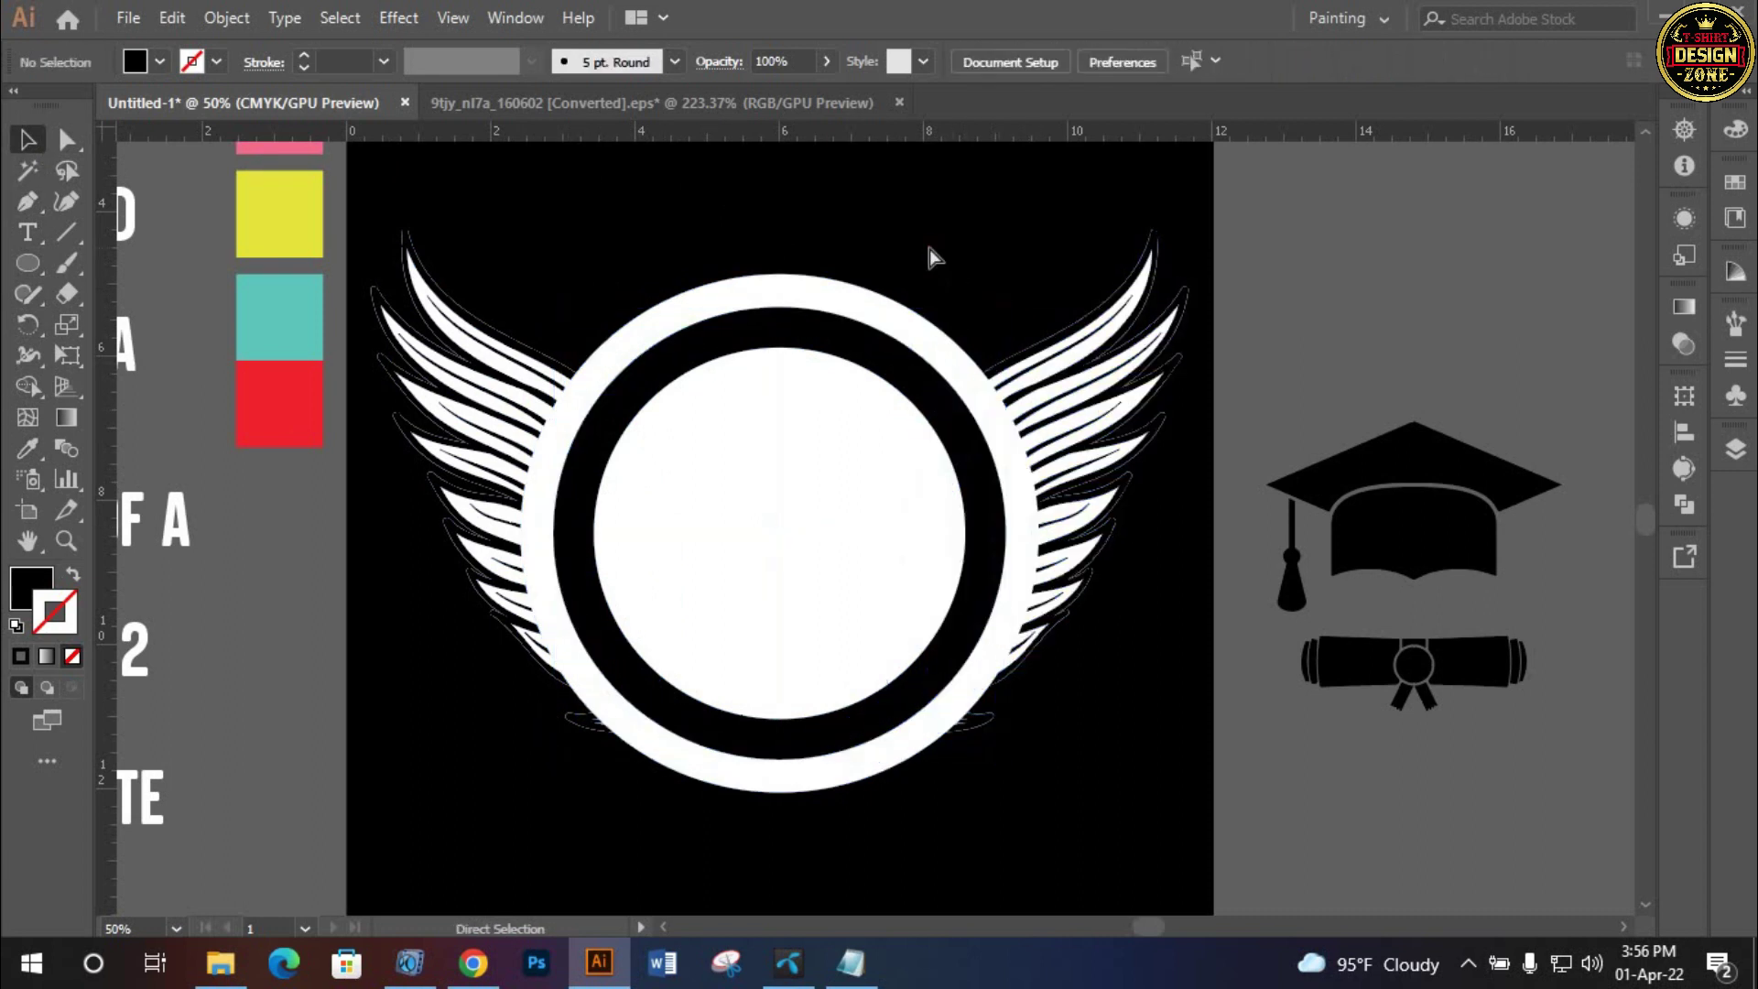
key("ctrl+0")
left_click(899, 562)
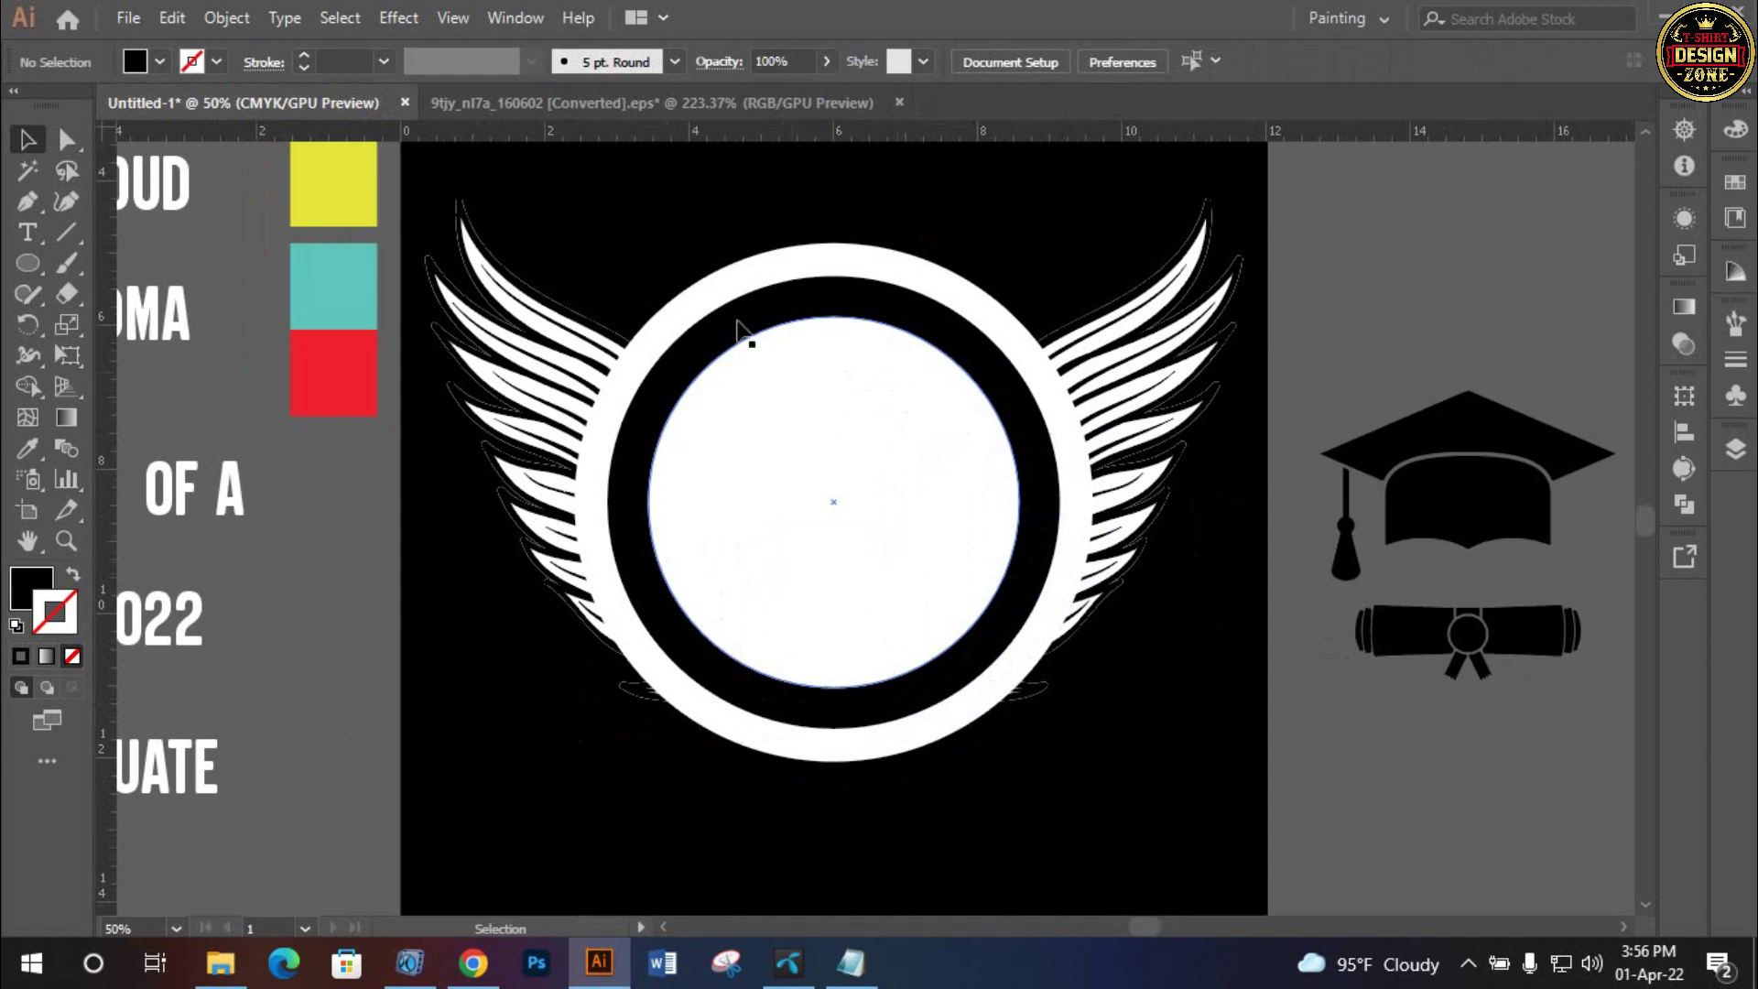
left_click(849, 410)
left_click(722, 231)
Centre the winged emblem group vertically on the artboard
left_click_drag(769, 207, 828, 340)
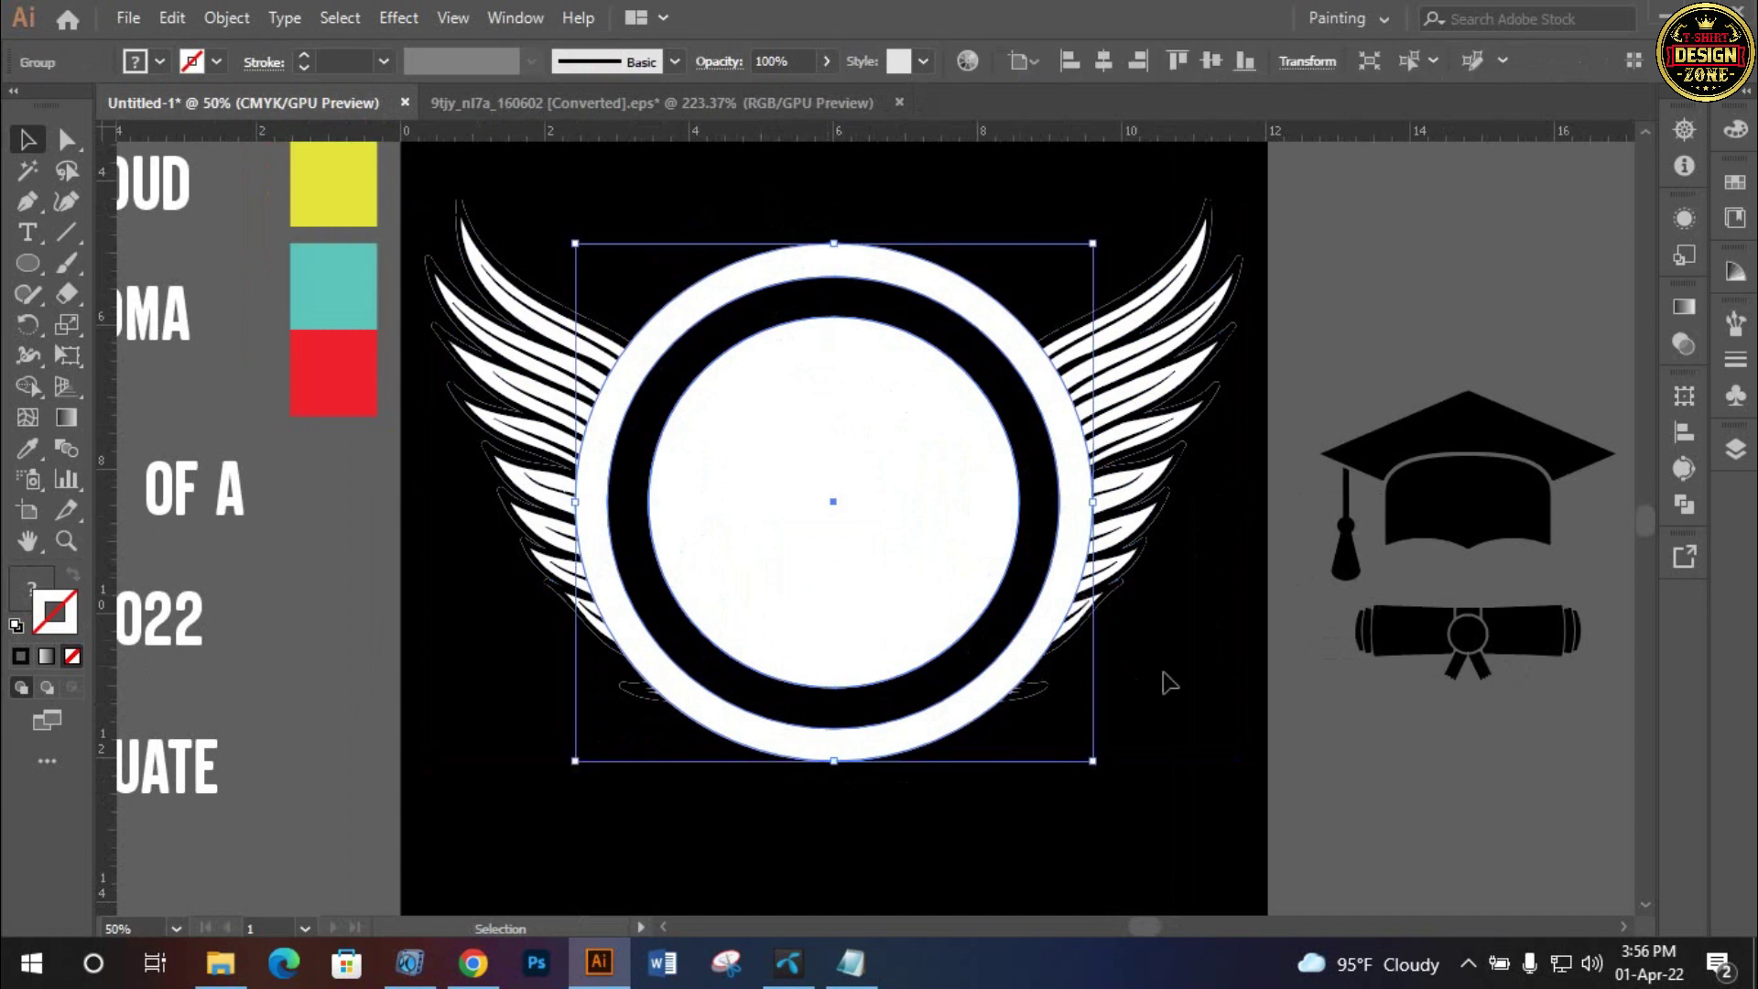
left_click(1244, 682)
key("ctrl+0")
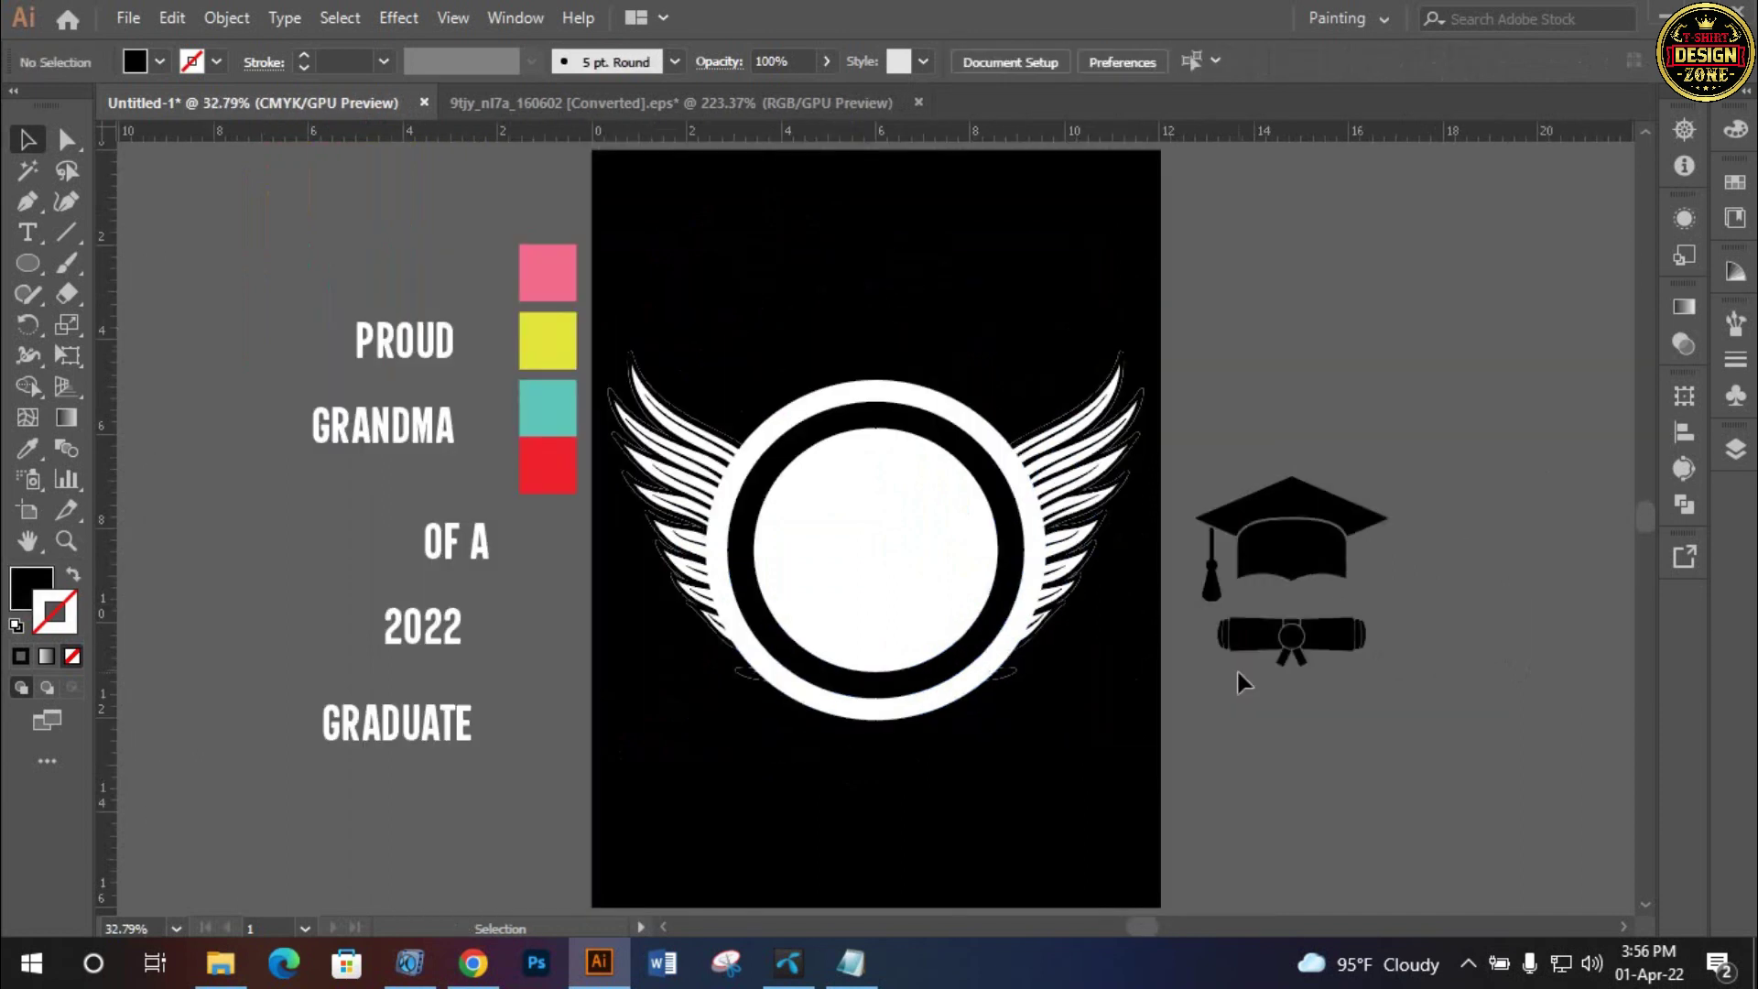
left_click(930, 644)
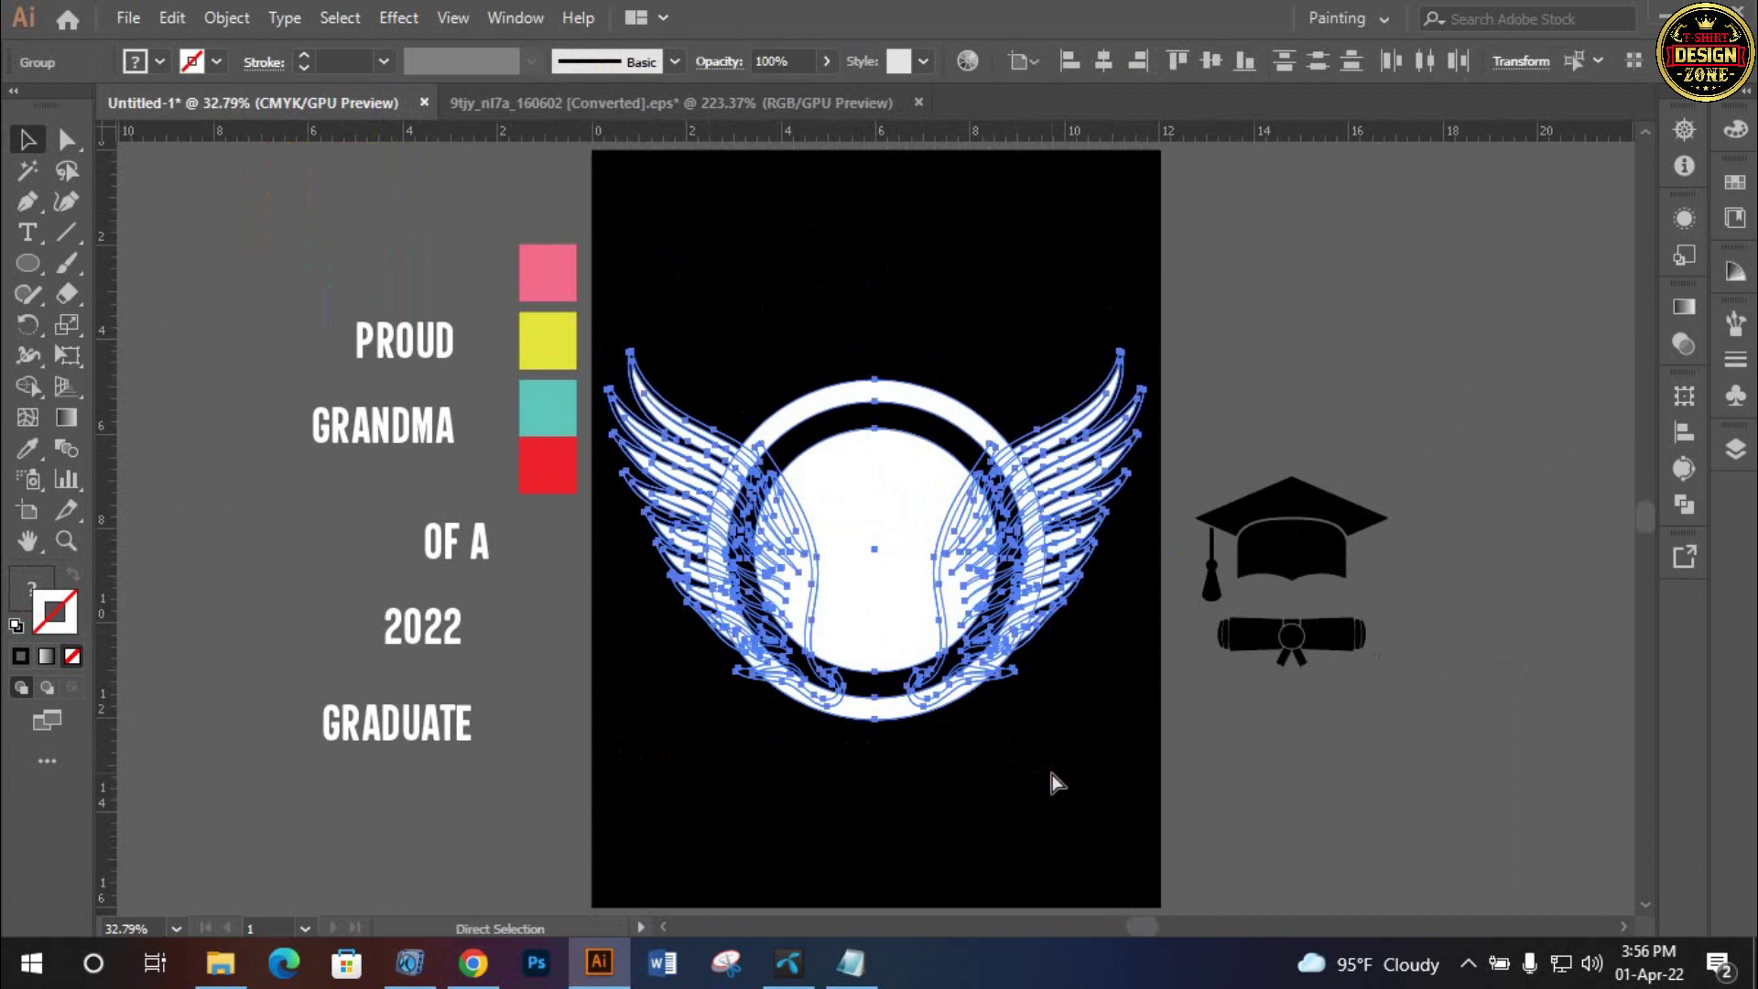
left_click(1212, 61)
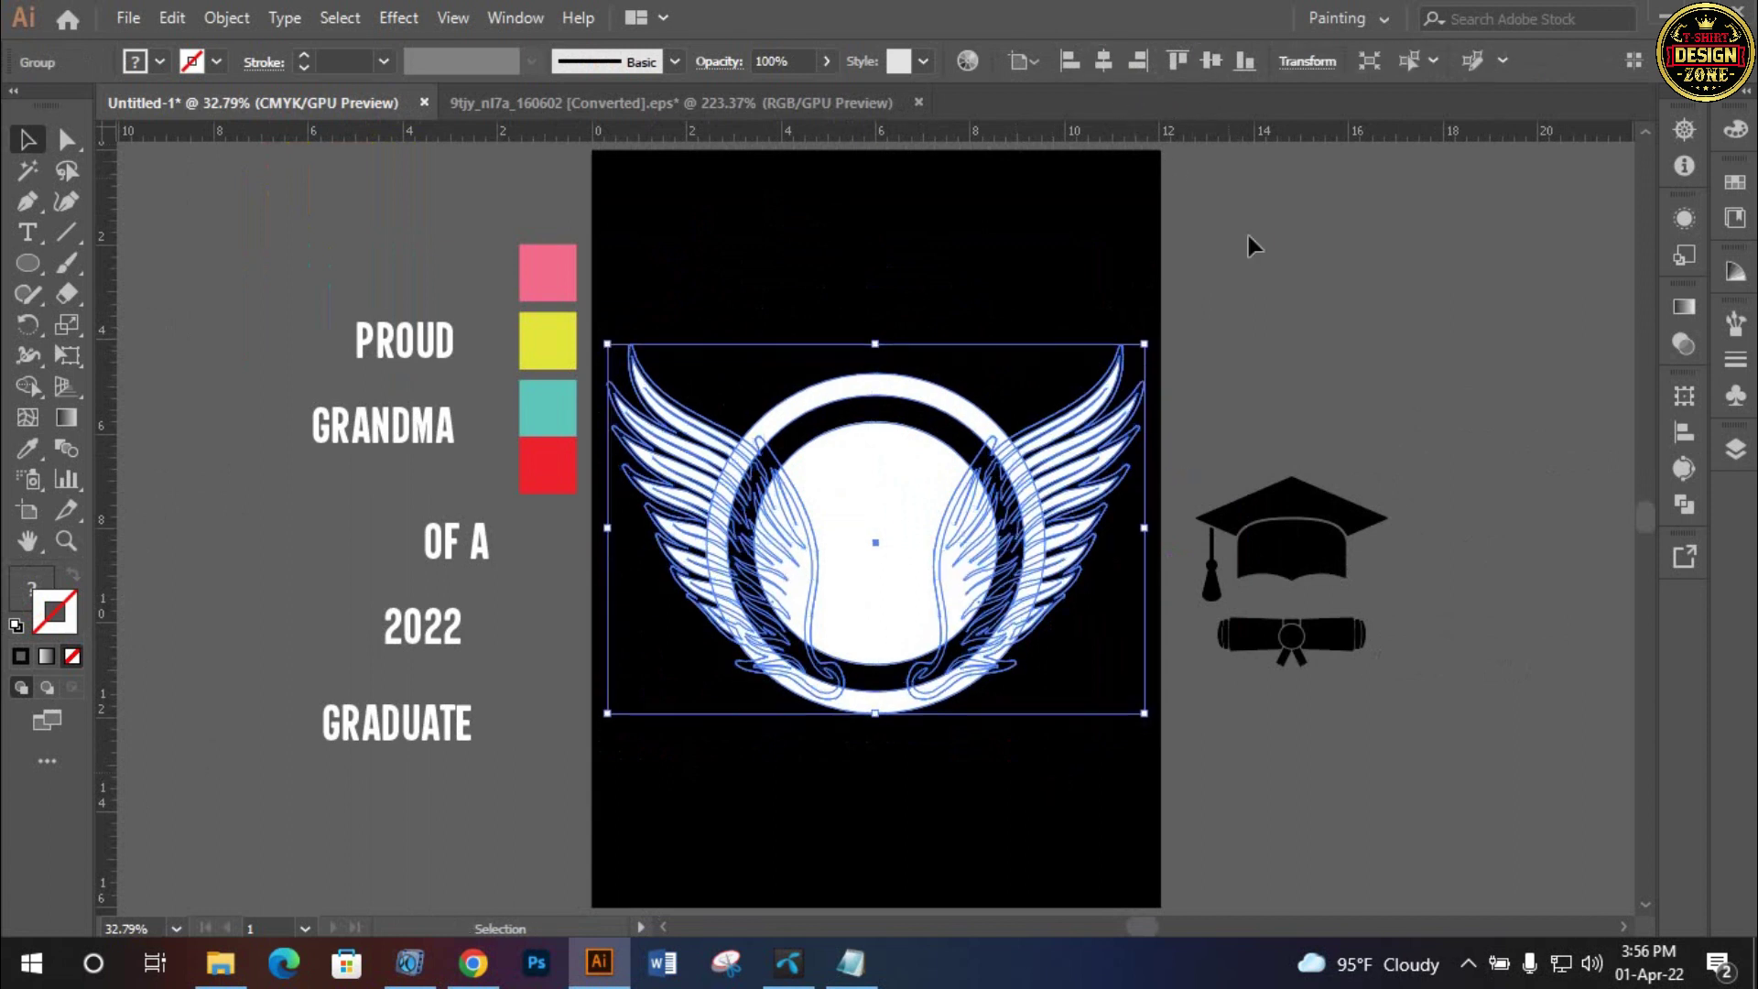
left_click(965, 306)
Bring the lettering into view and pull PROUD and GRANDMA tightly together
left_click_drag(892, 518, 1006, 458)
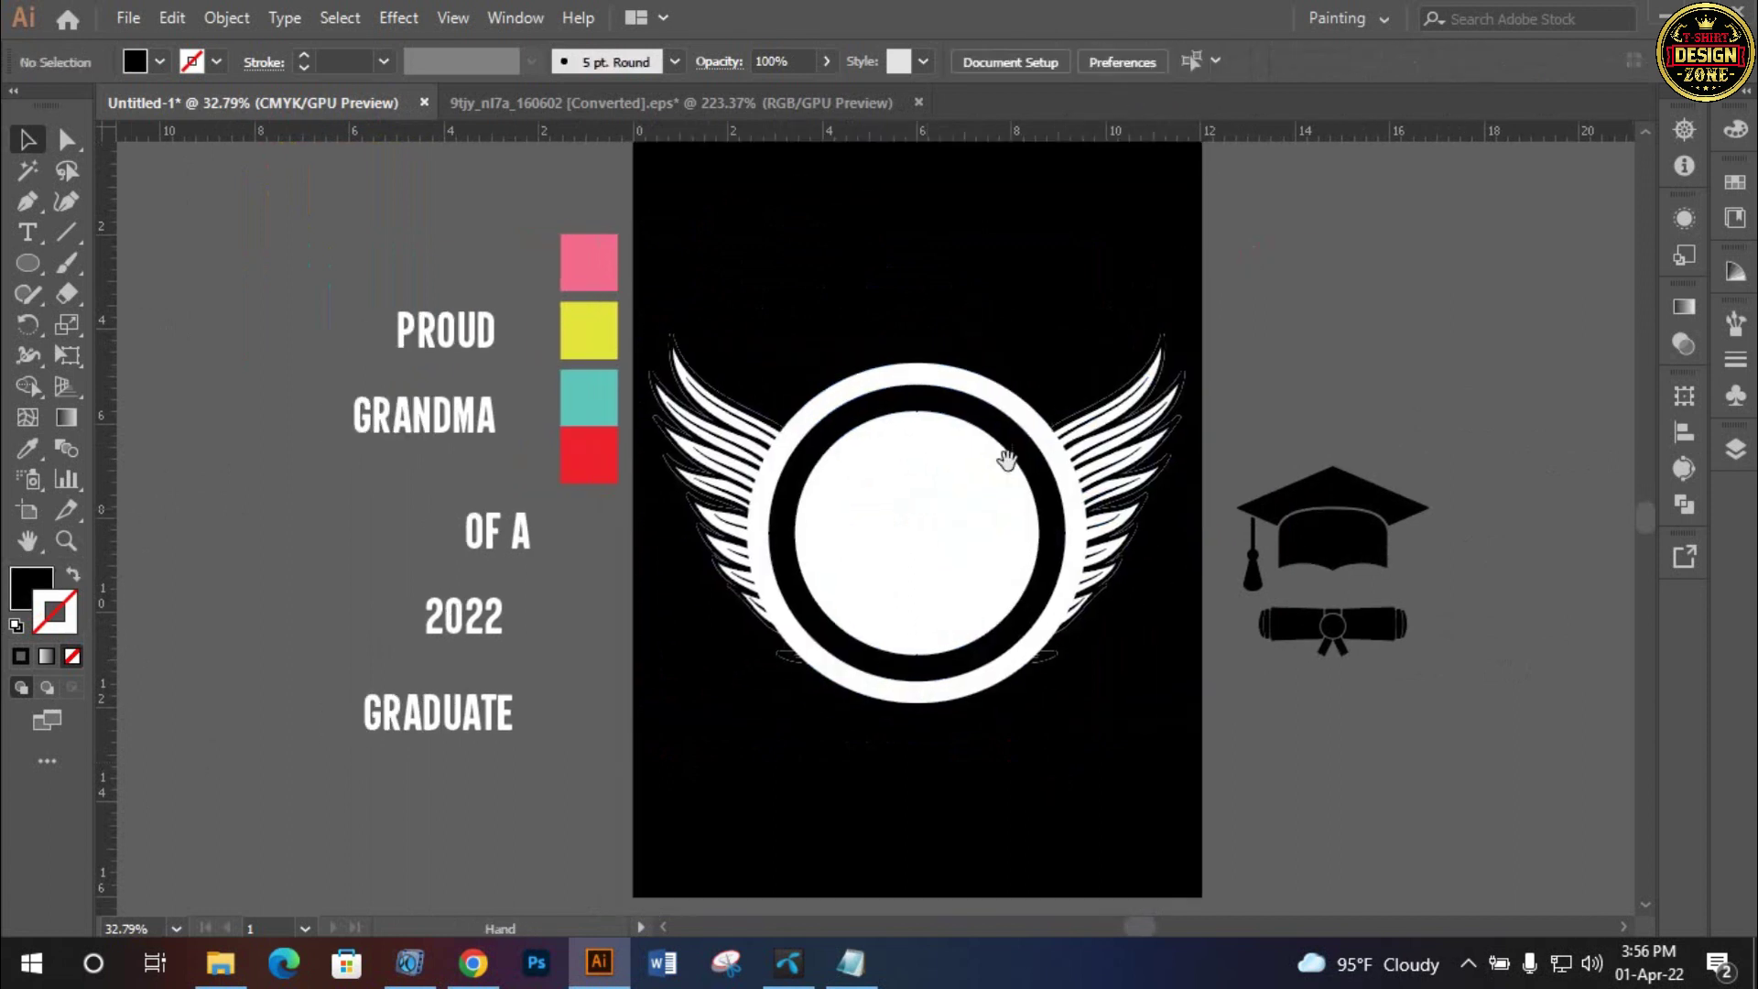
left_click_drag(819, 553, 873, 514)
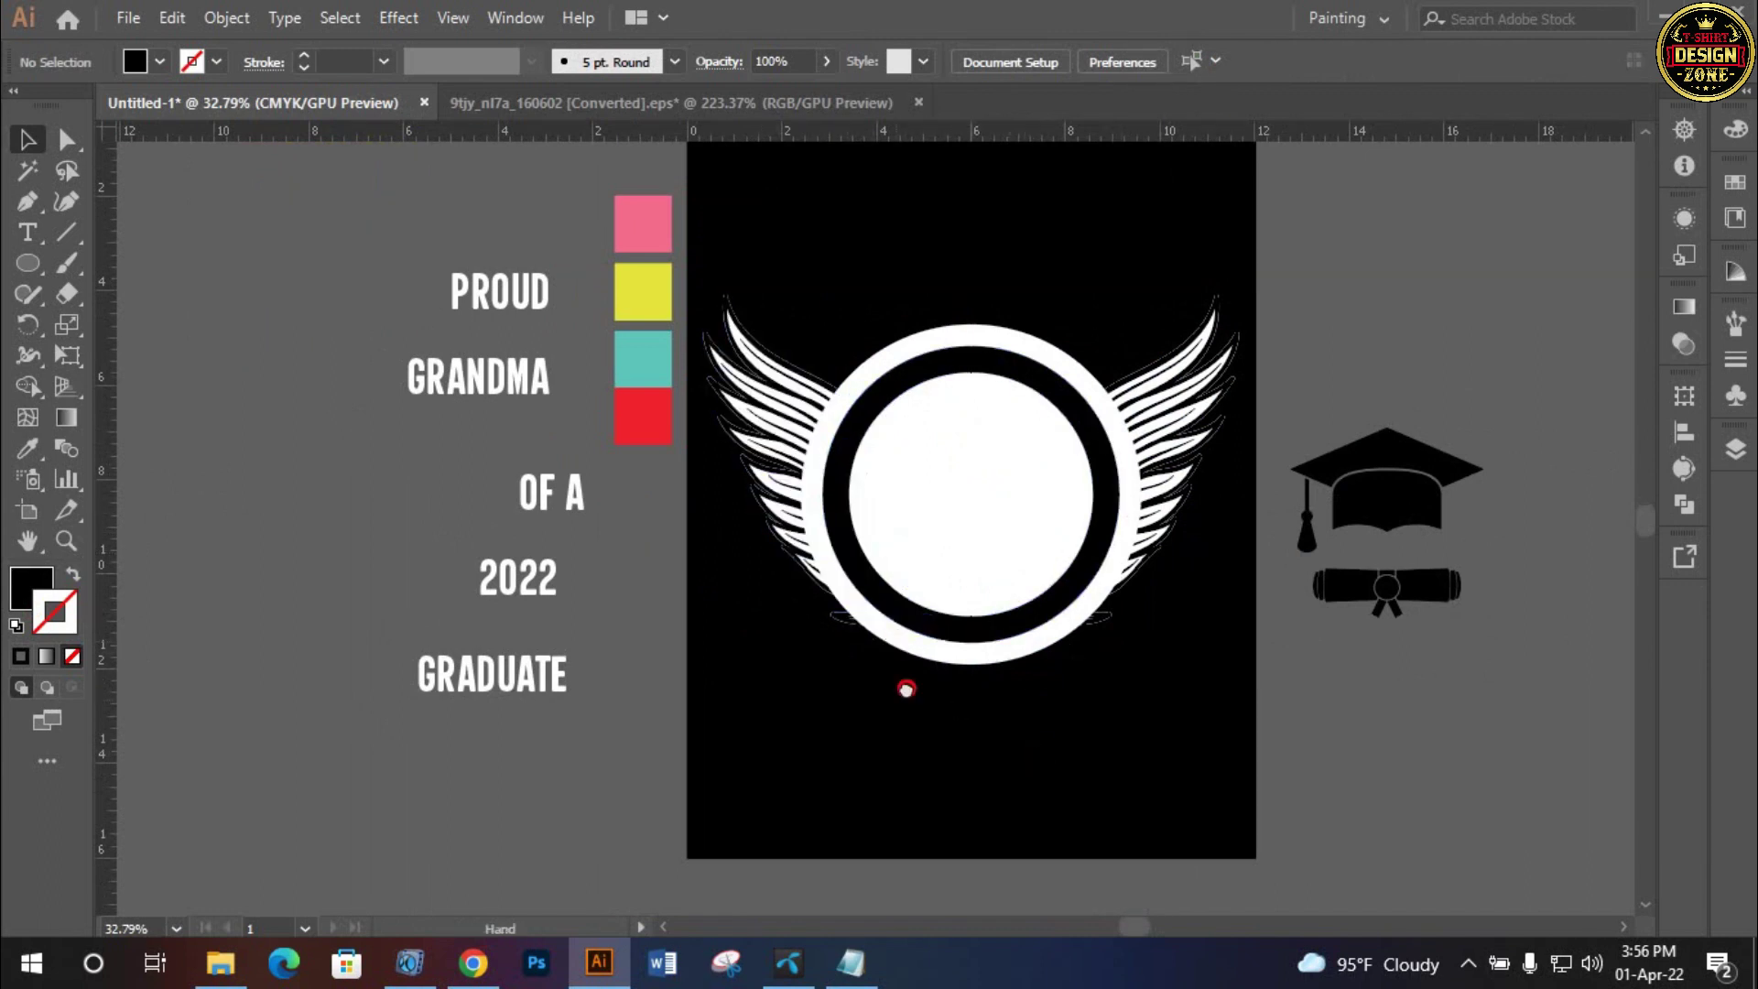
scroll(778, 577, "up", 2)
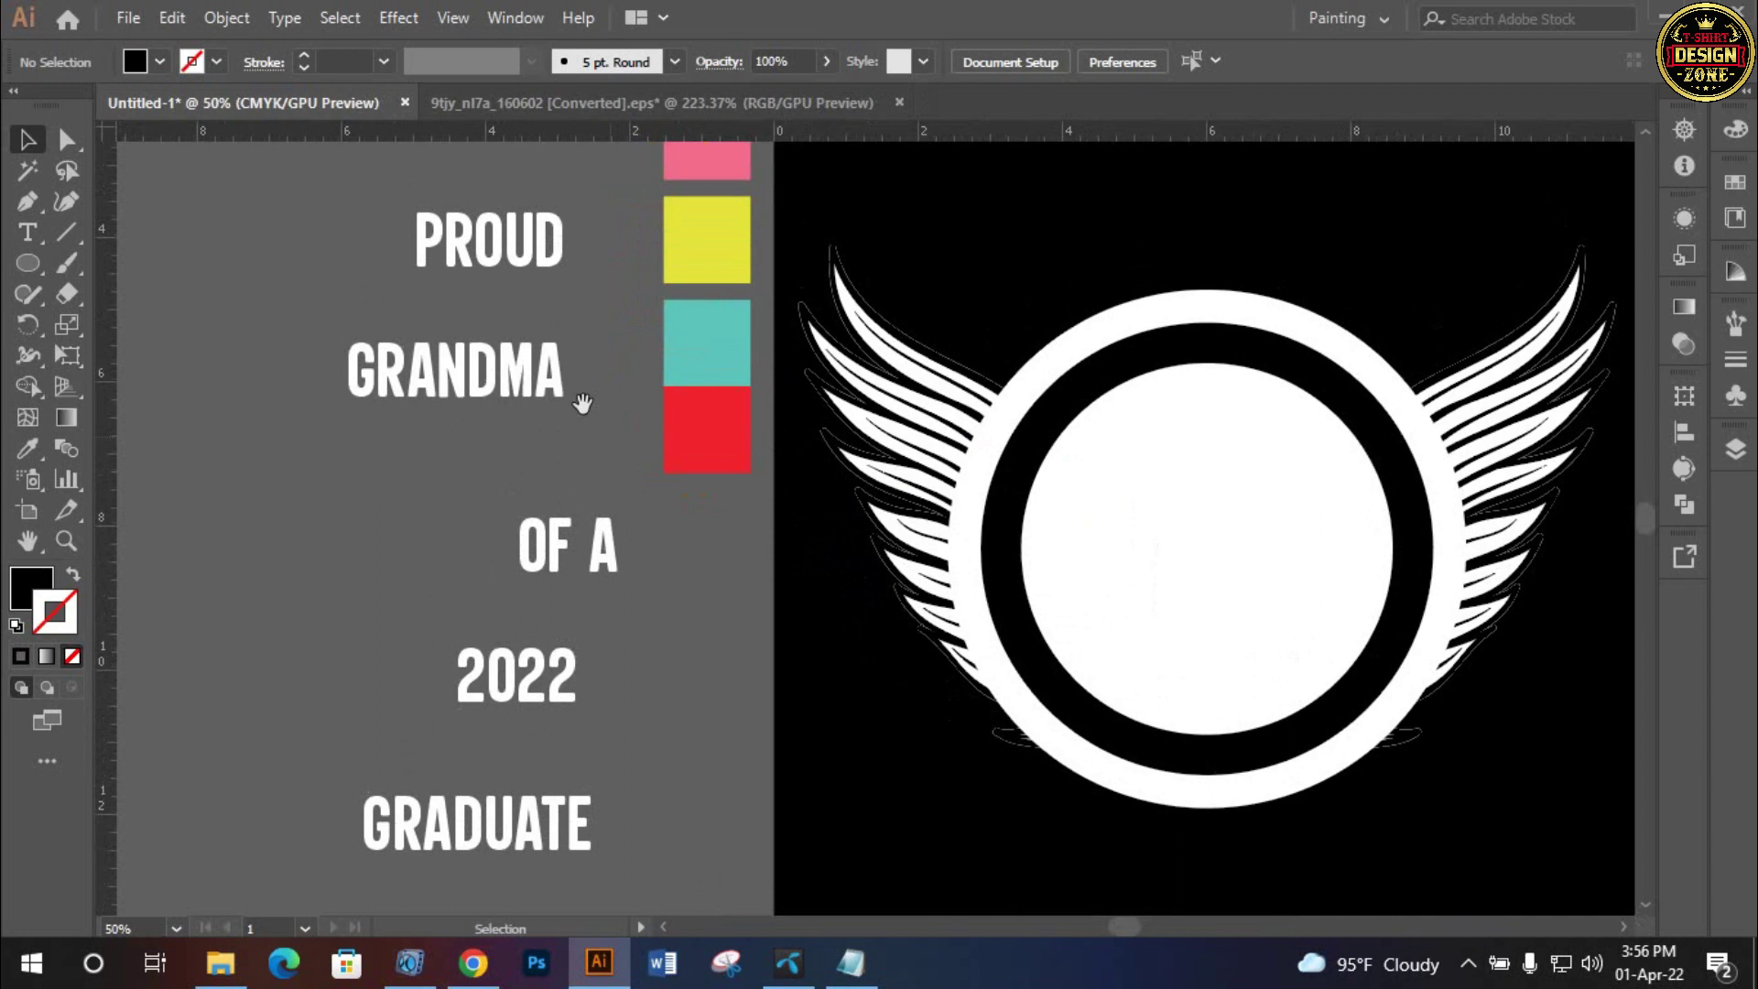
left_click_drag(582, 403, 616, 485)
left_click_drag(571, 403, 561, 390)
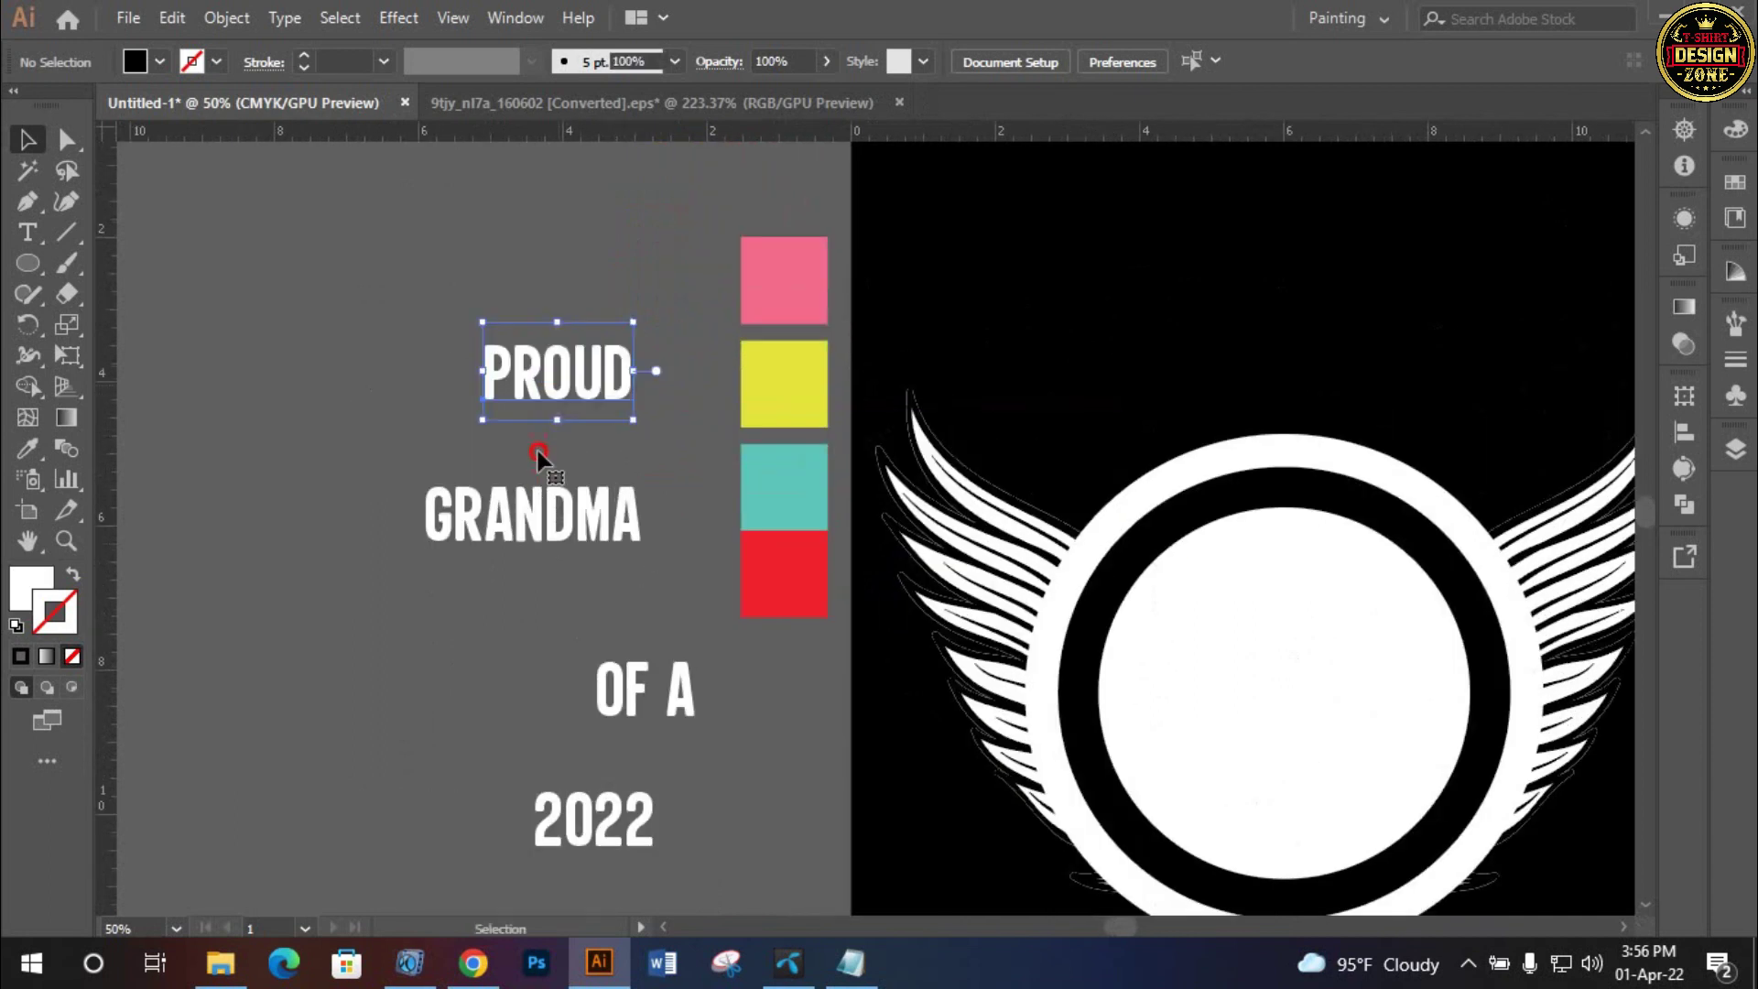
left_click_drag(539, 458, 539, 410)
Move OF A, 2022 and GRADUATE up into a tight stack beneath GRANDMA
left_click_drag(641, 678, 529, 551)
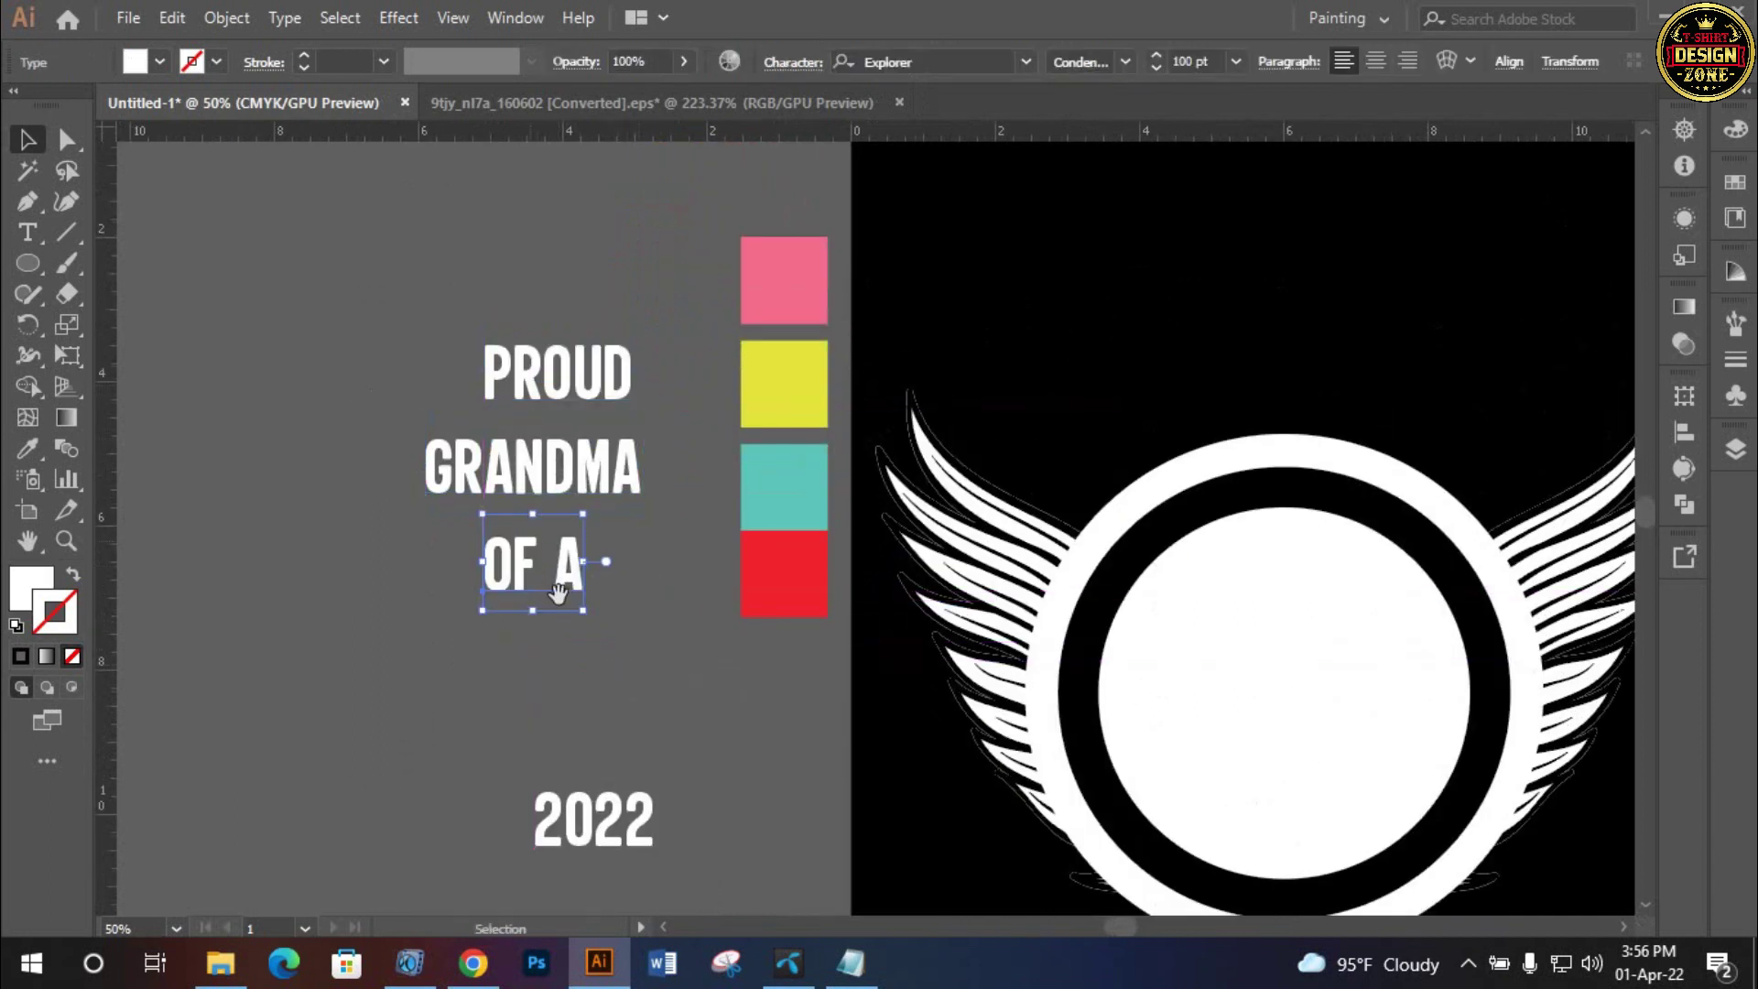
scroll(530, 551, "down", 1)
left_click_drag(598, 707, 524, 554)
scroll(620, 628, "down", 1)
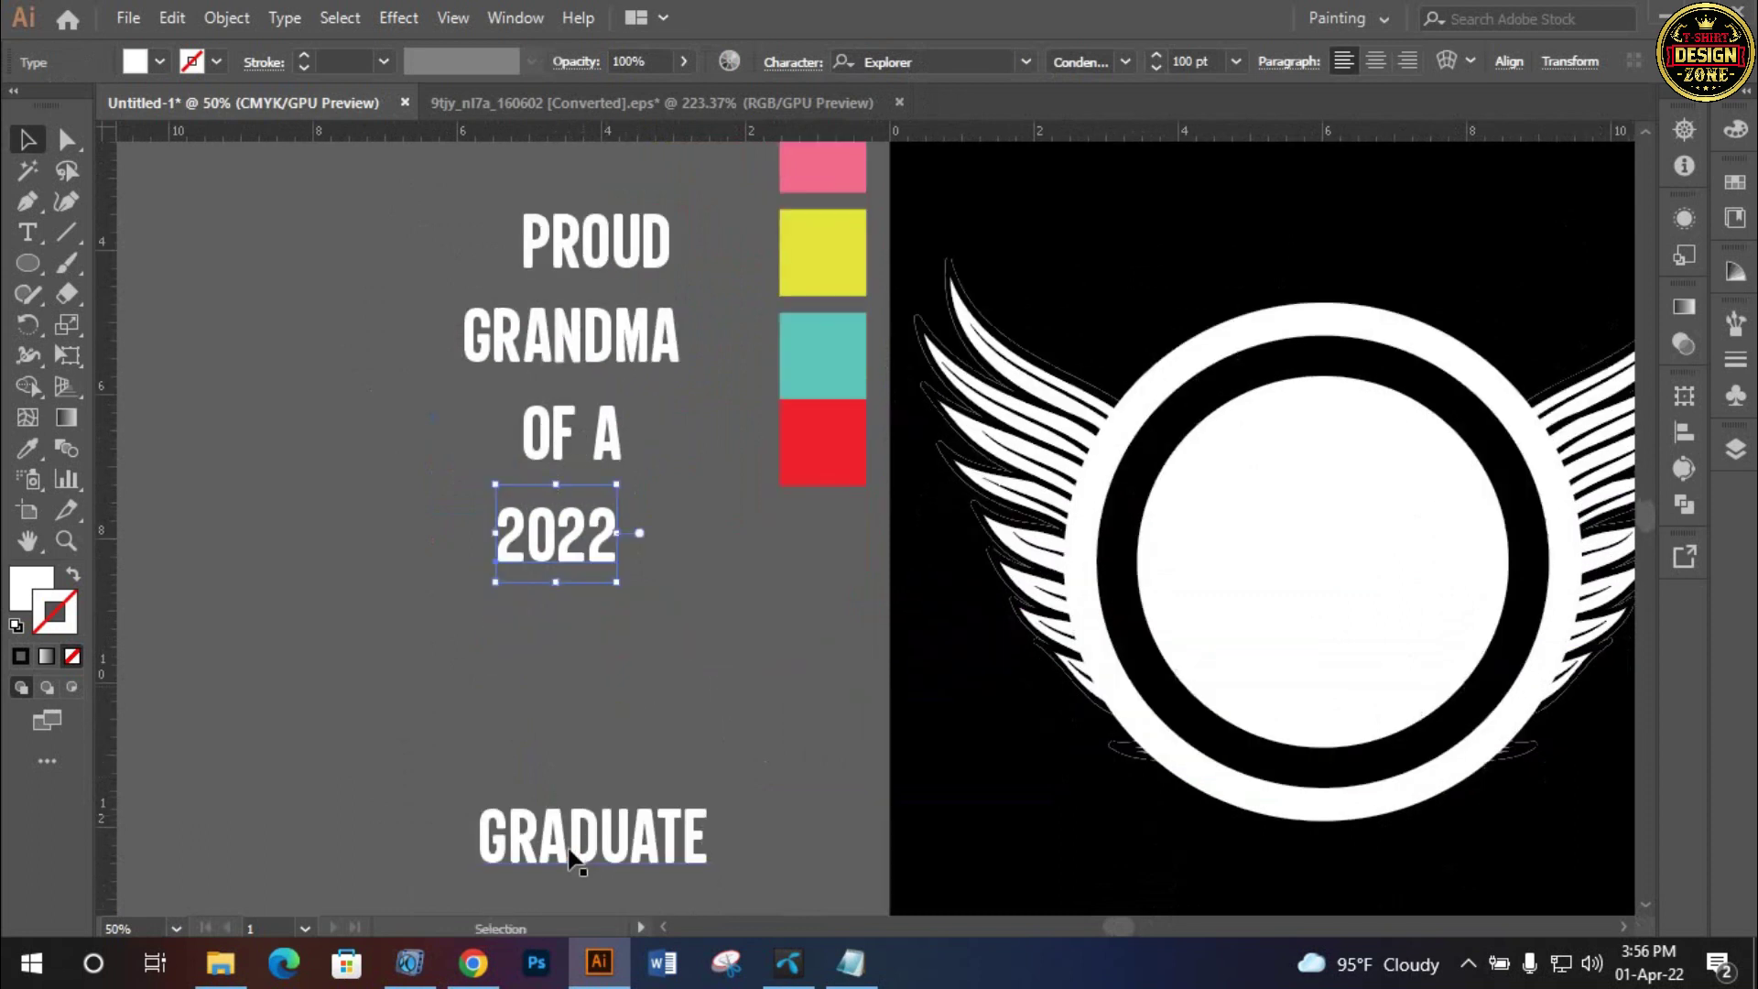
left_click_drag(577, 855, 533, 681)
left_click_drag(719, 527, 690, 564)
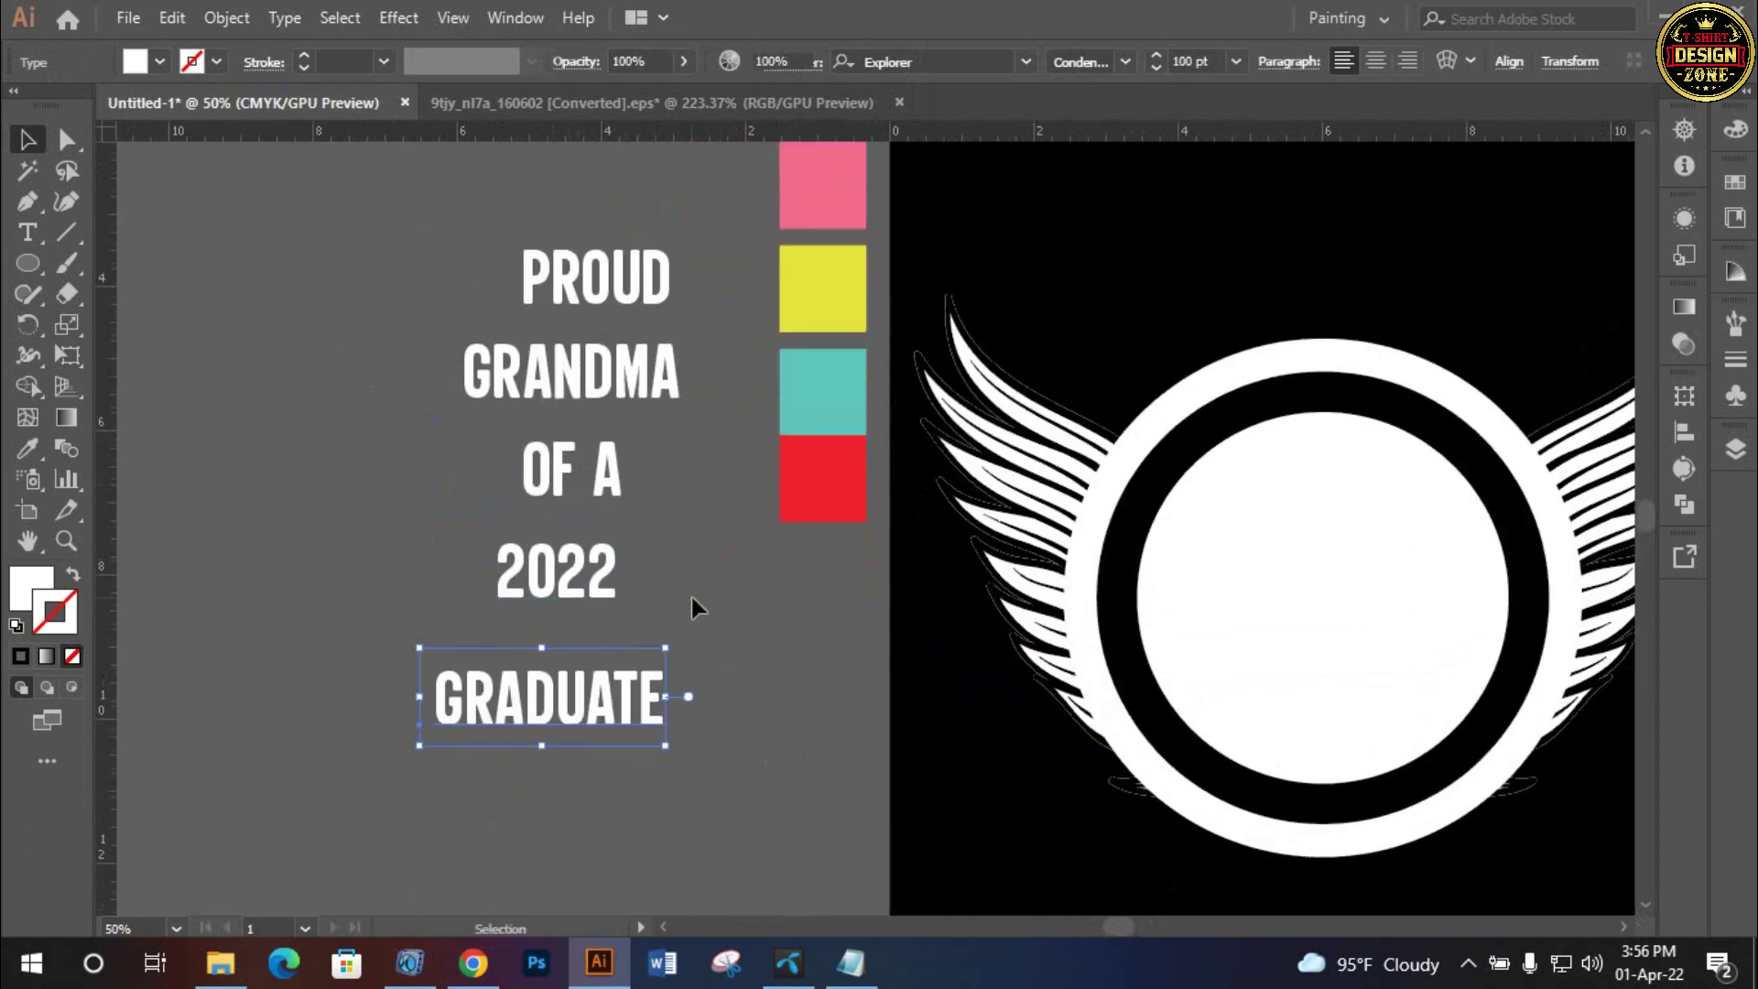
left_click(692, 598)
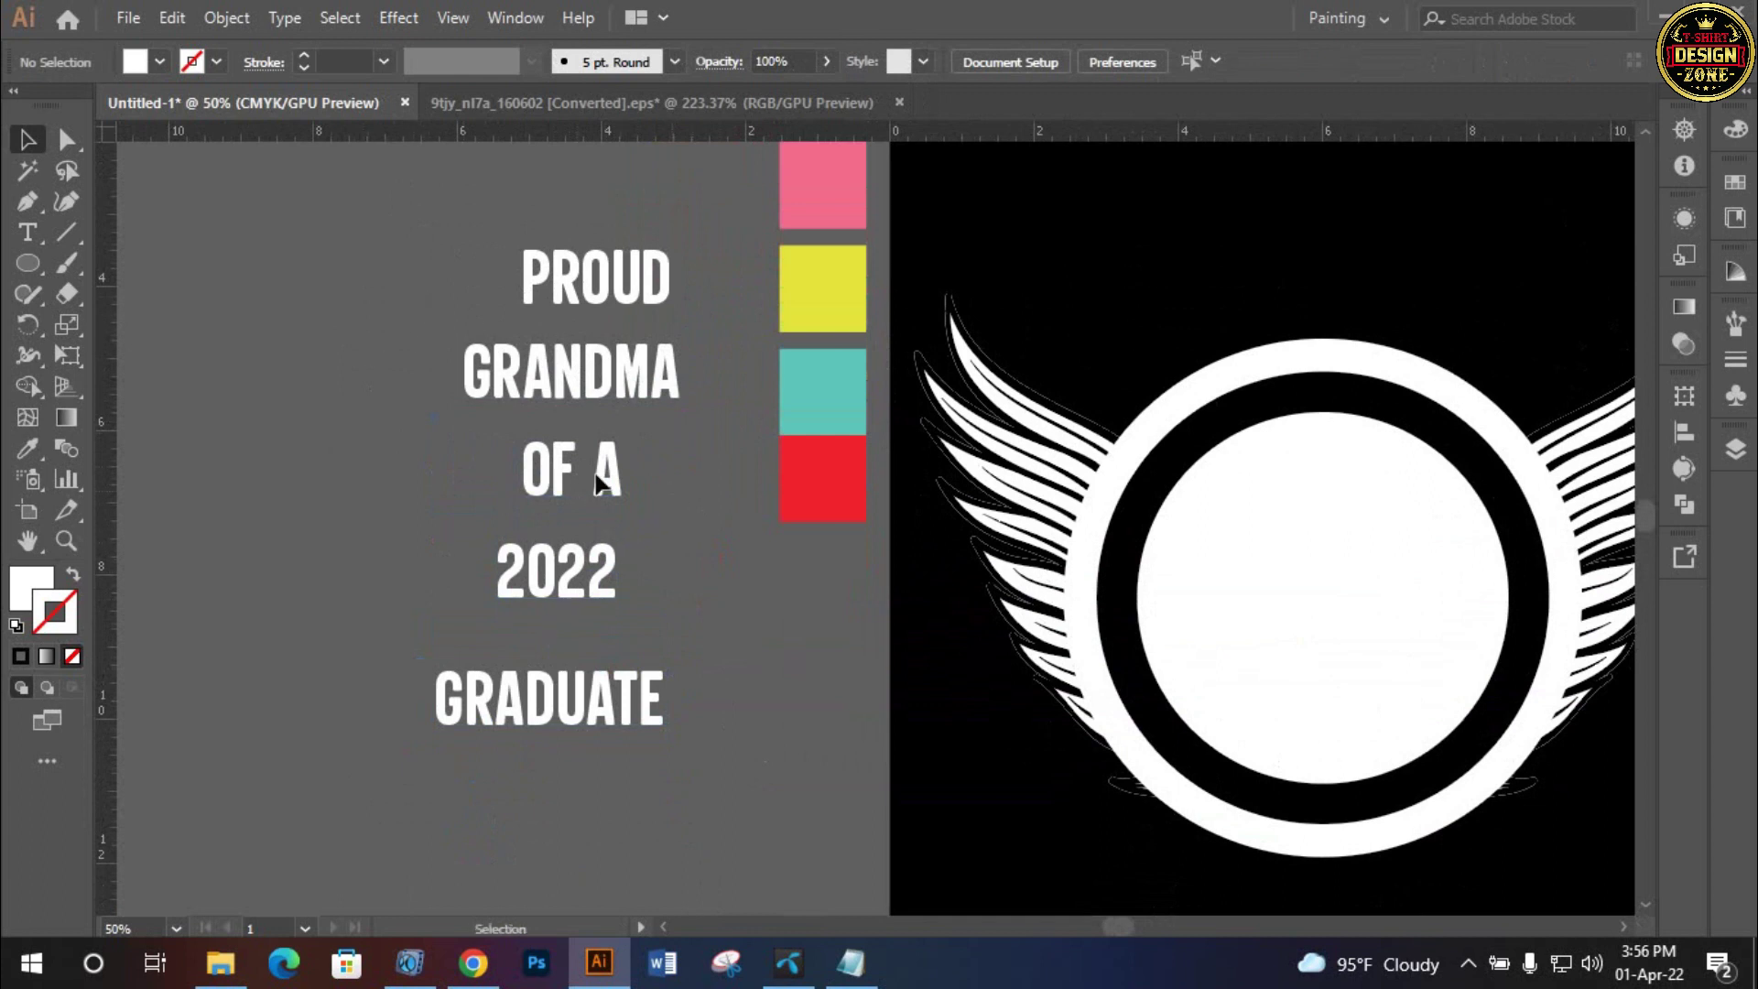
left_click_drag(691, 260, 700, 271)
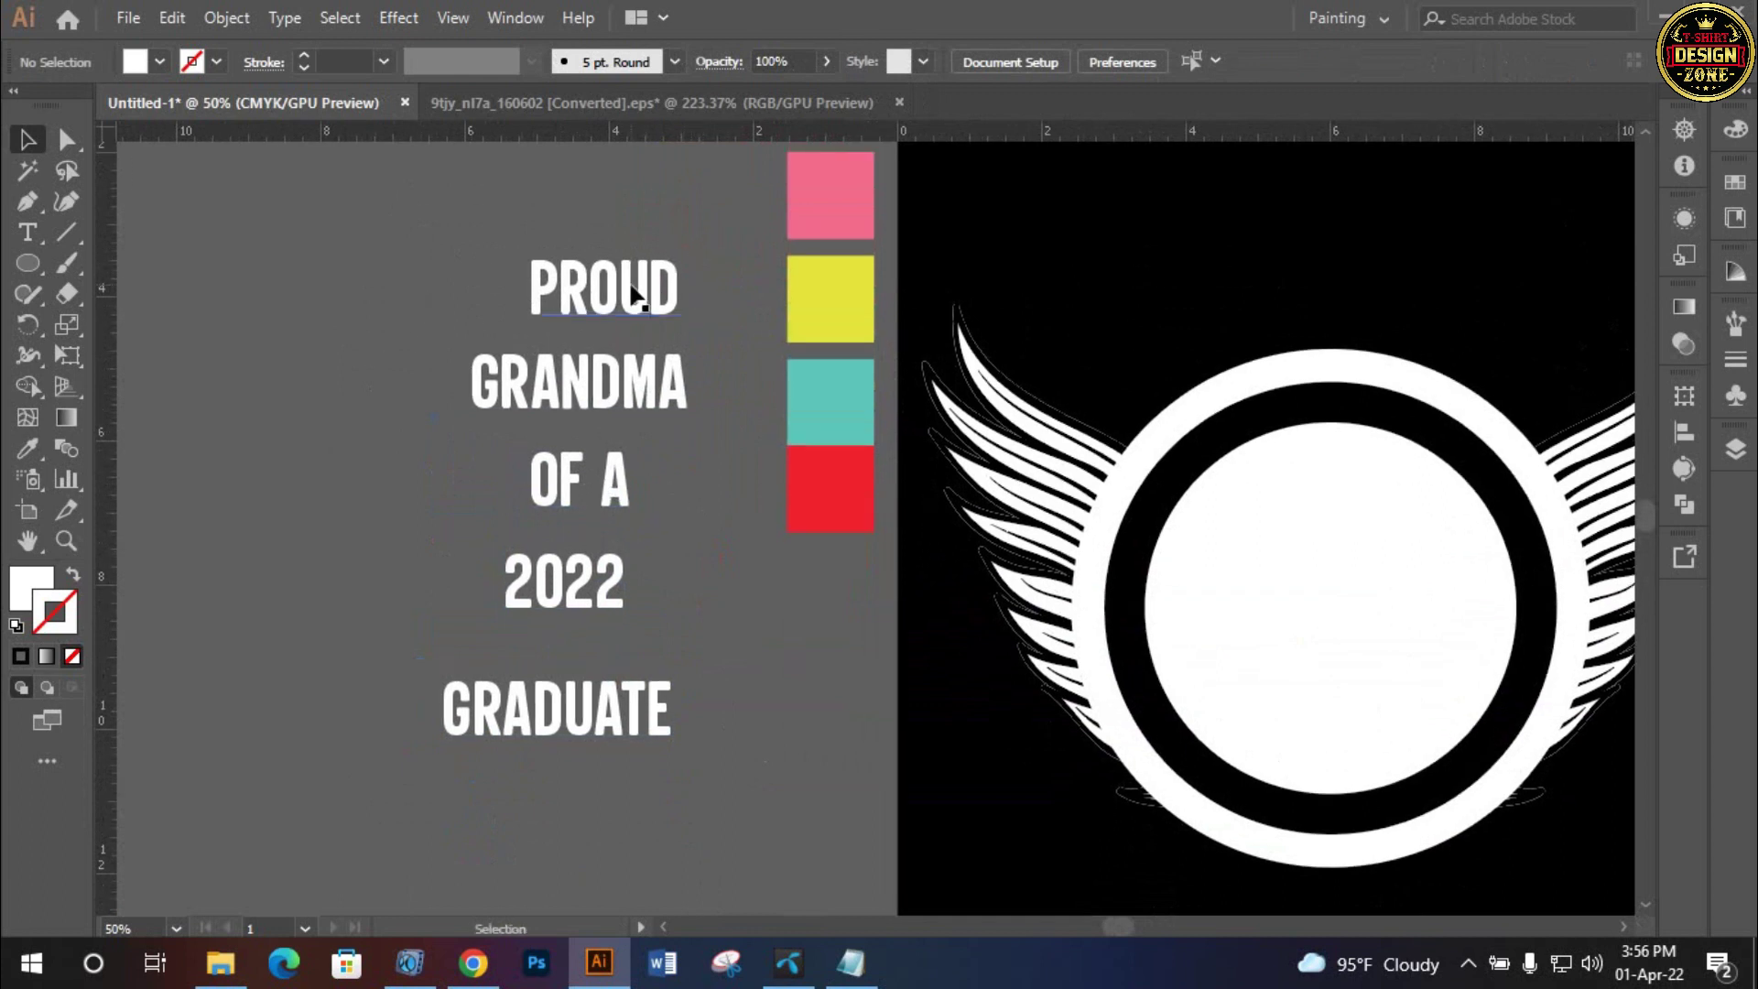
left_click(636, 295)
left_click(685, 518)
Set GRANDMA in the CollegiateFLF font and move it left
left_click(628, 396)
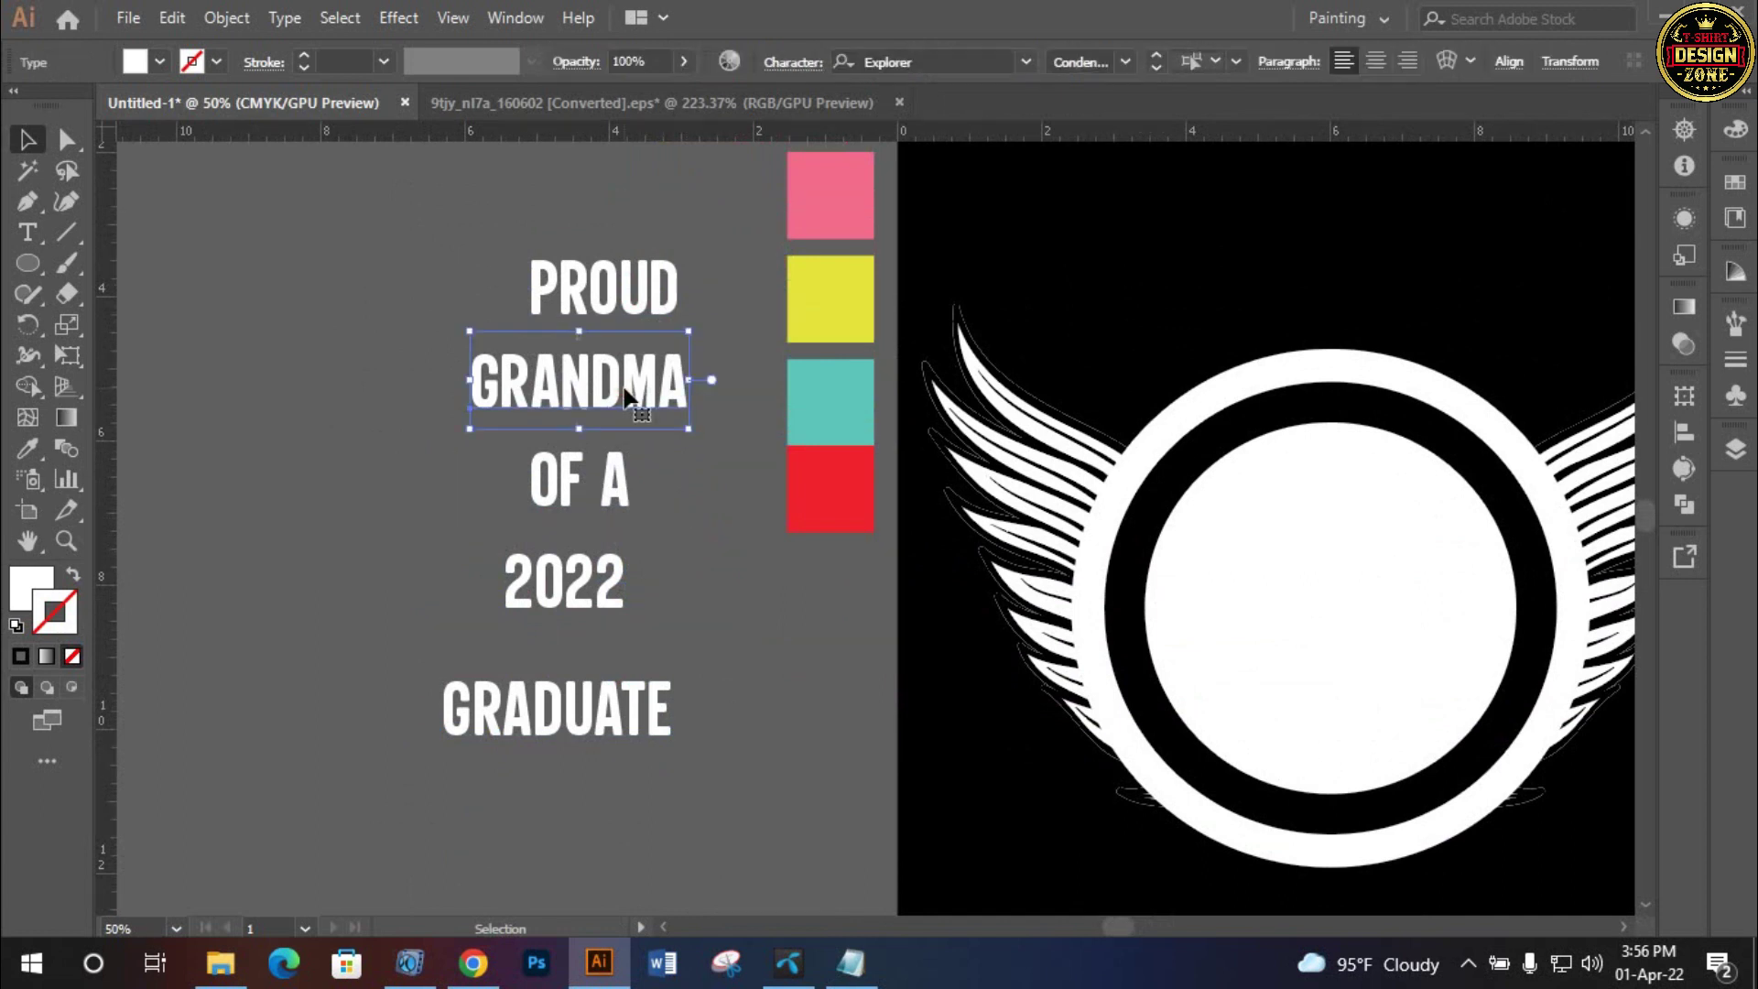
left_click(900, 62)
type("c")
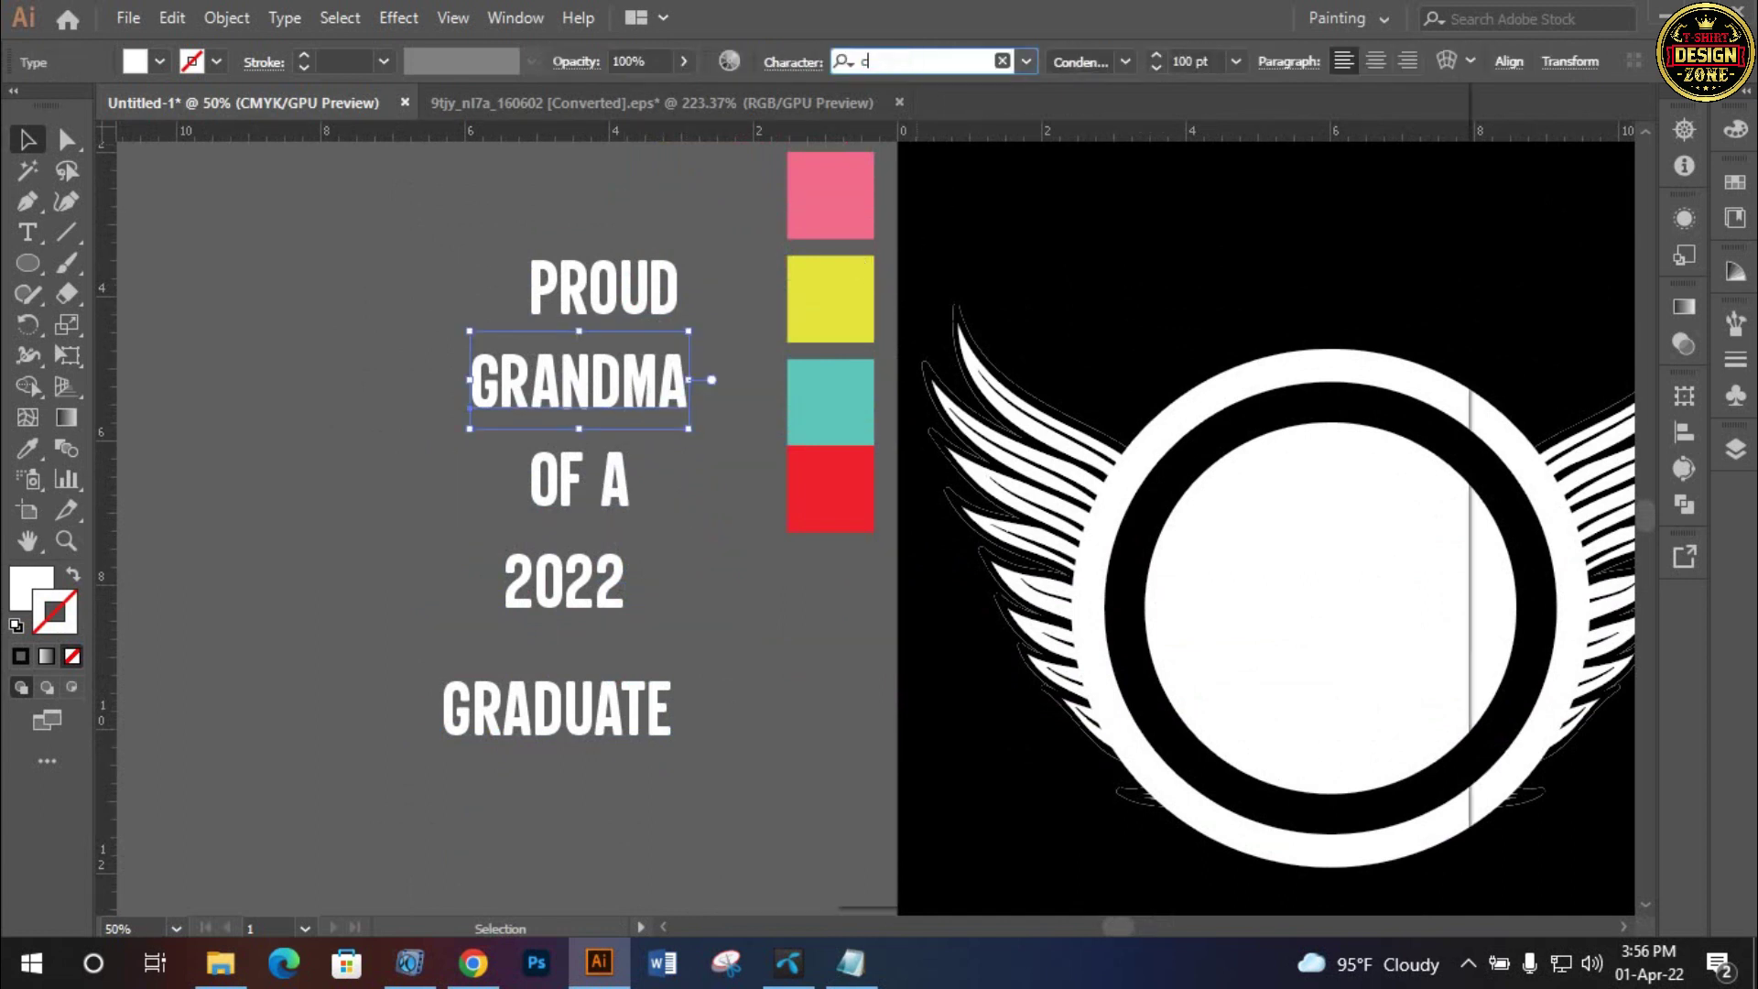
type("ol")
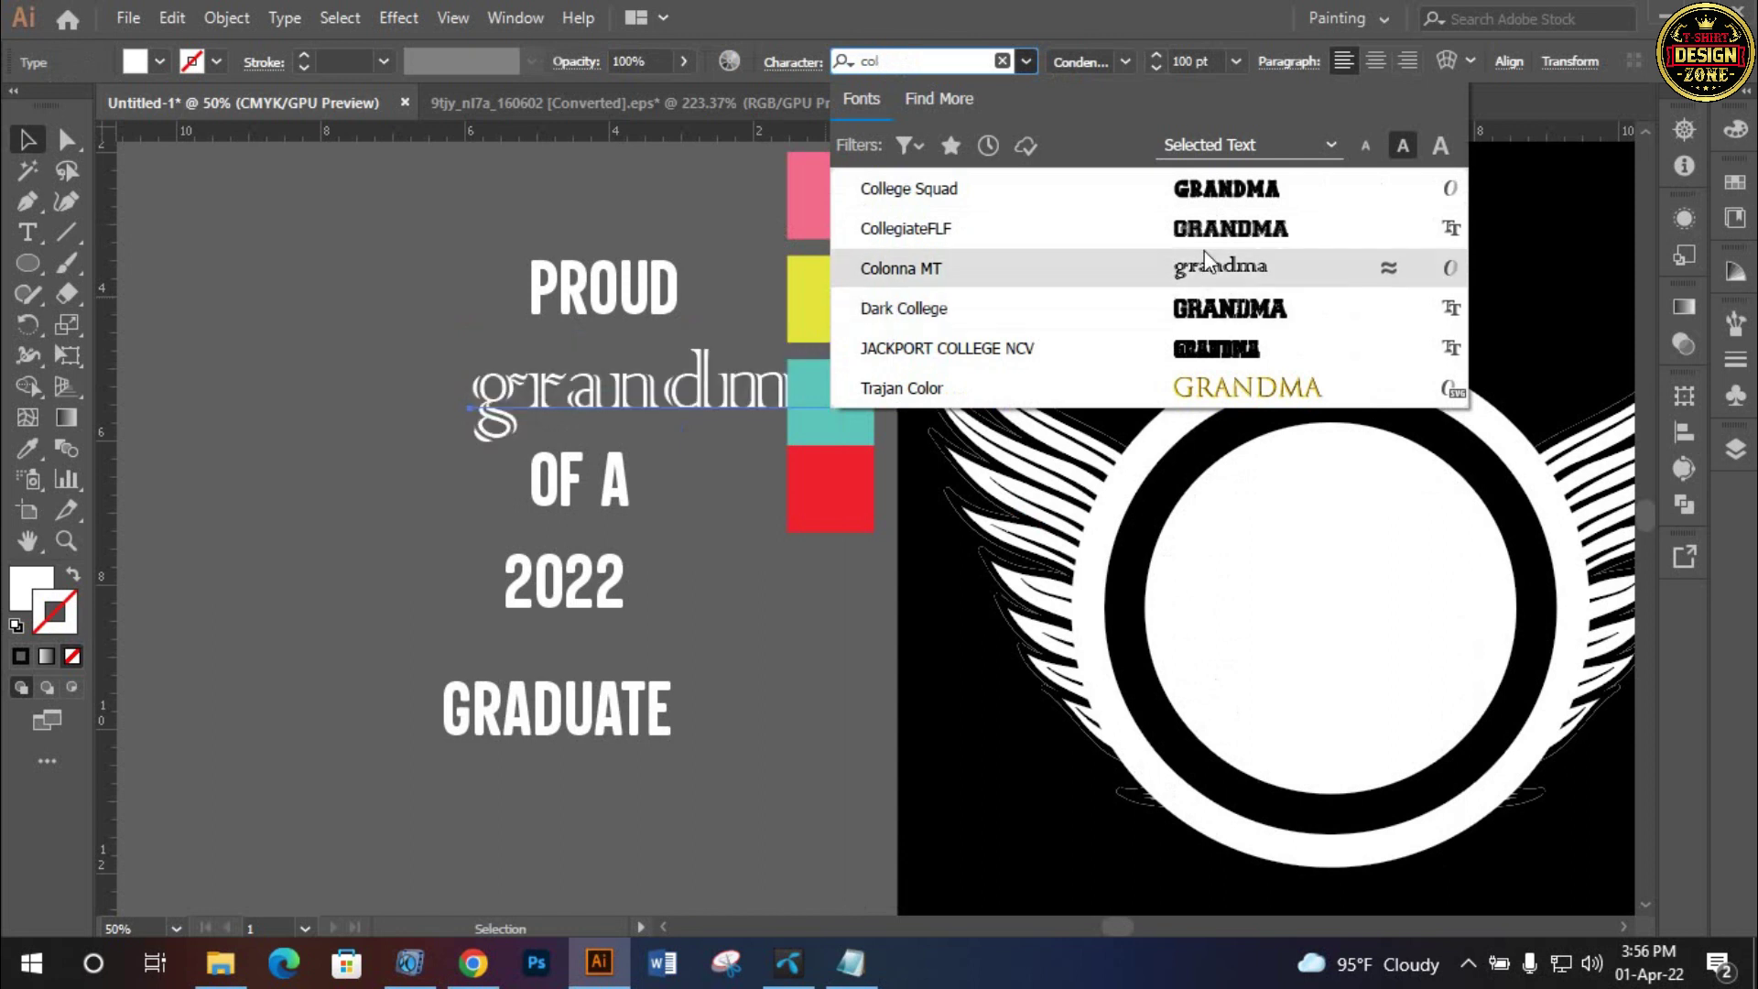
left_click(1190, 229)
left_click_drag(811, 455, 888, 452)
left_click_drag(748, 392, 611, 392)
Give 2022 the same CollegiateFLF style as GRANDMA using the Eyedropper
left_click(661, 593)
key("i")
left_click(684, 387)
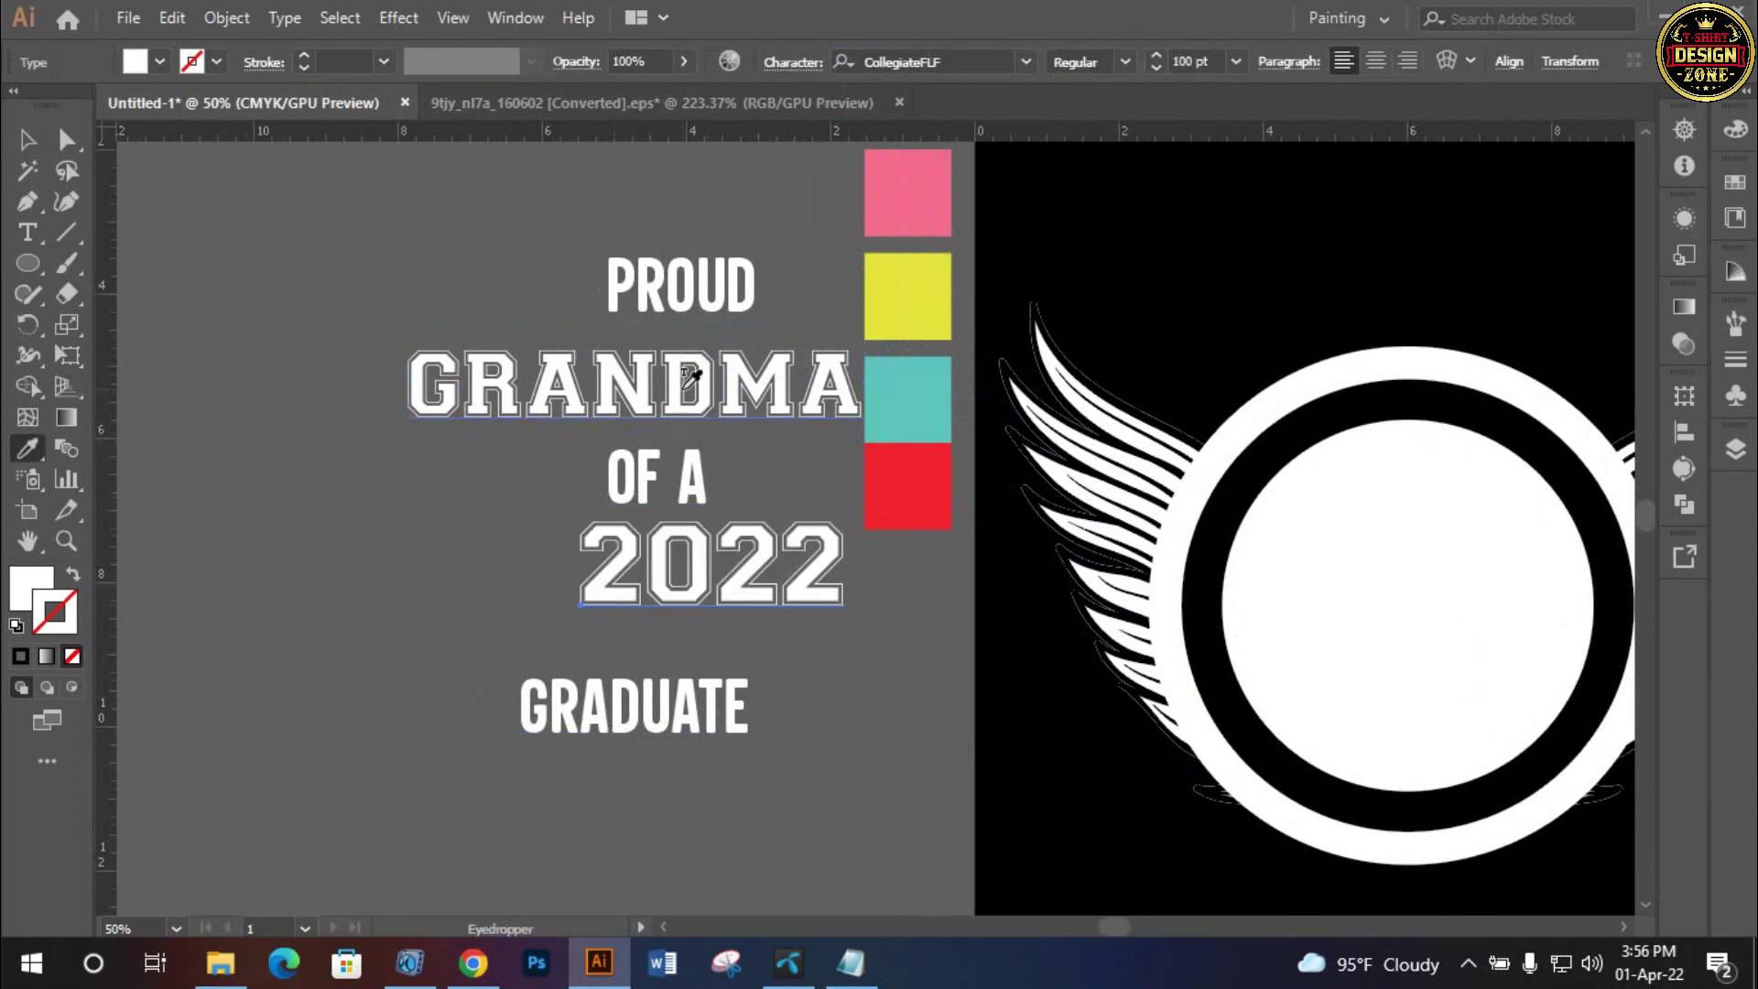
left_click(28, 139)
left_click(443, 659)
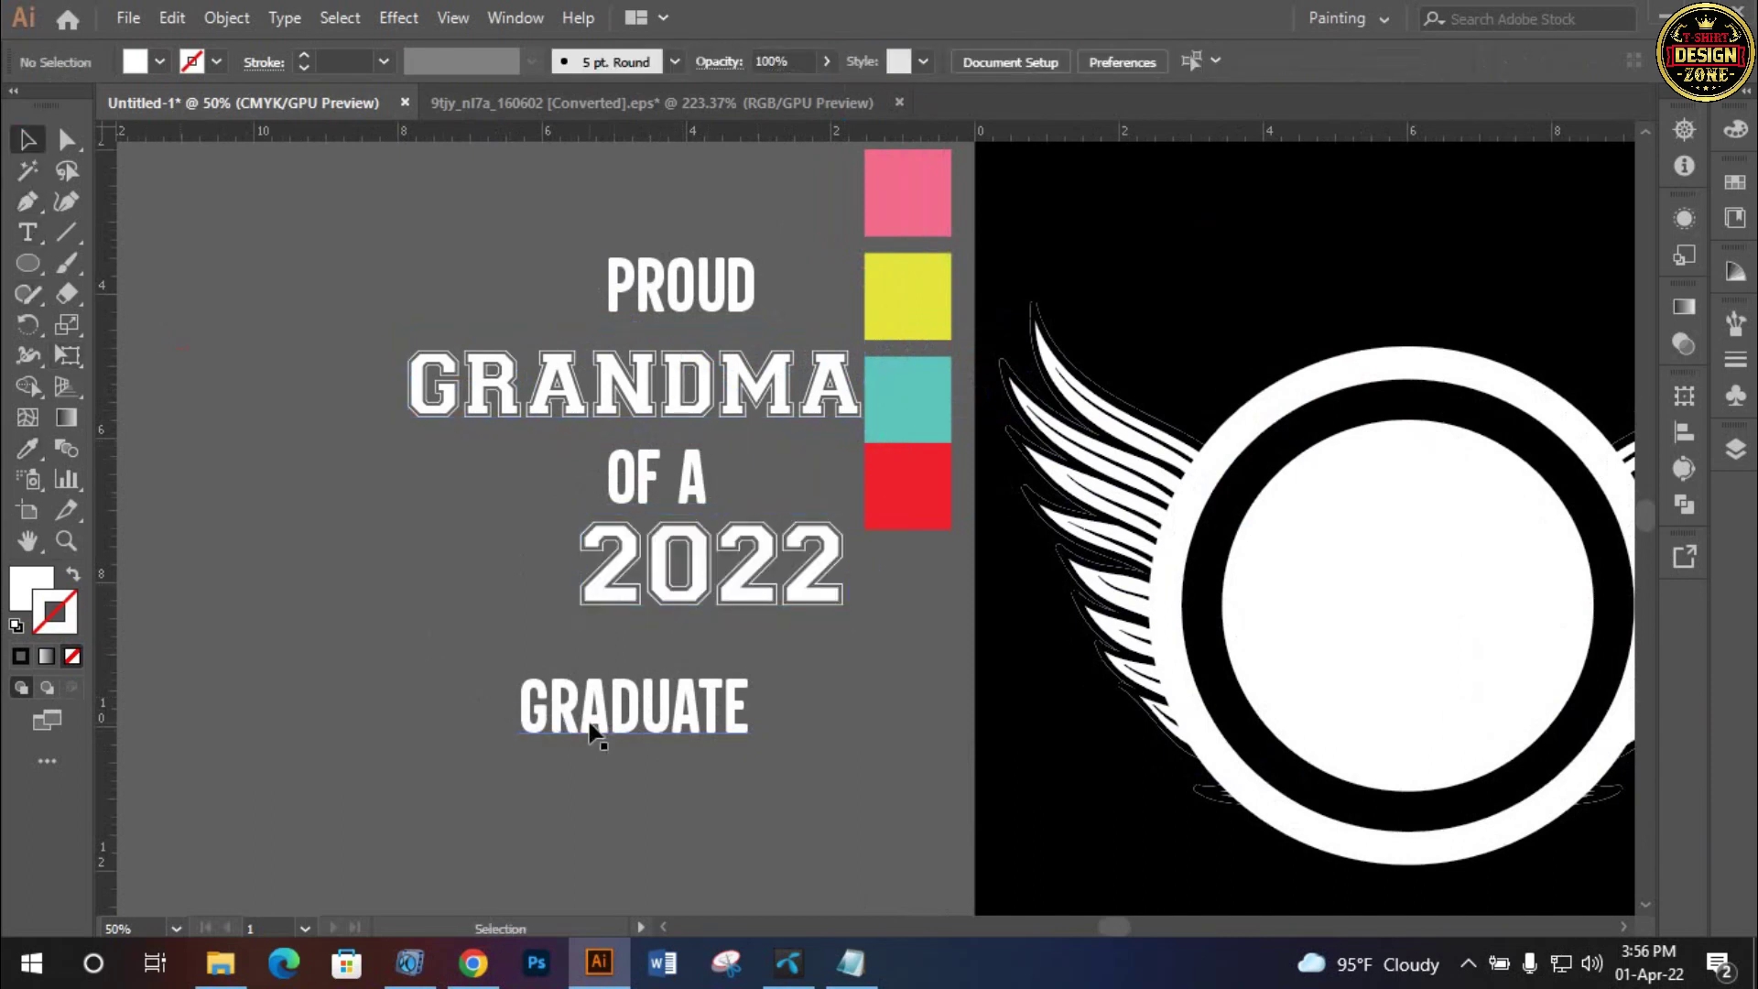
Set GRADUATE in the Sweet Sensations script font and copy that style to OF A
left_click_drag(590, 730, 560, 730)
left_click(894, 63)
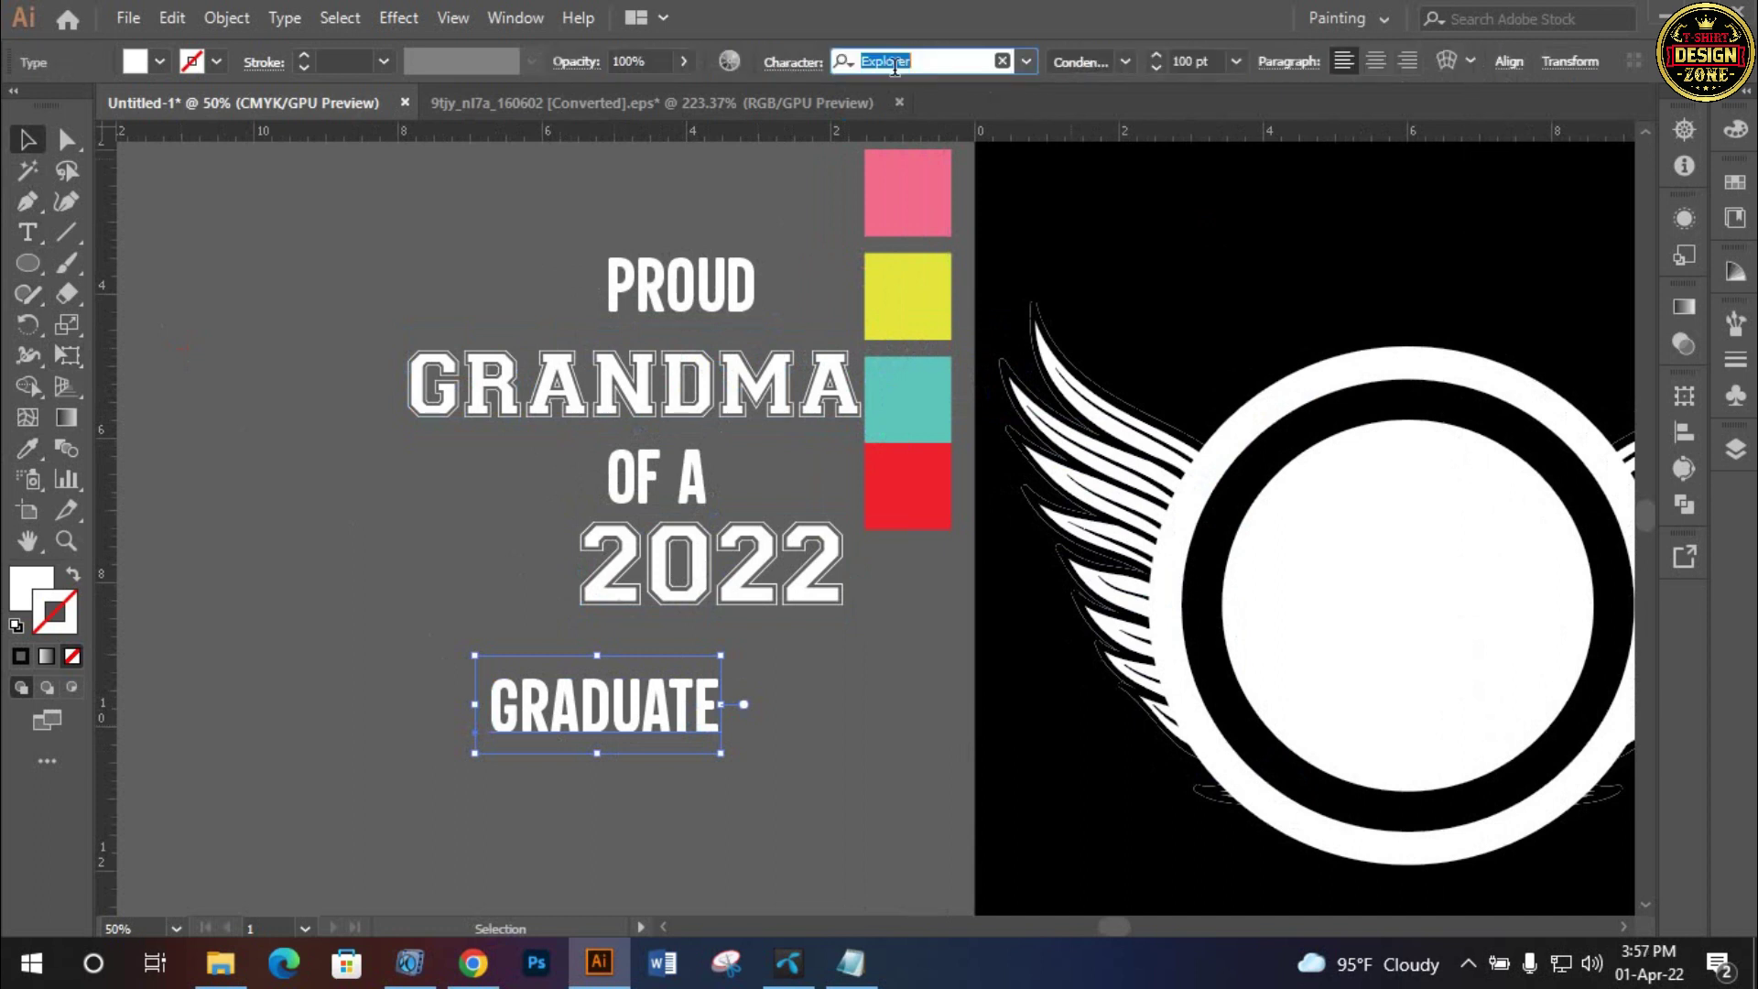
type("swe")
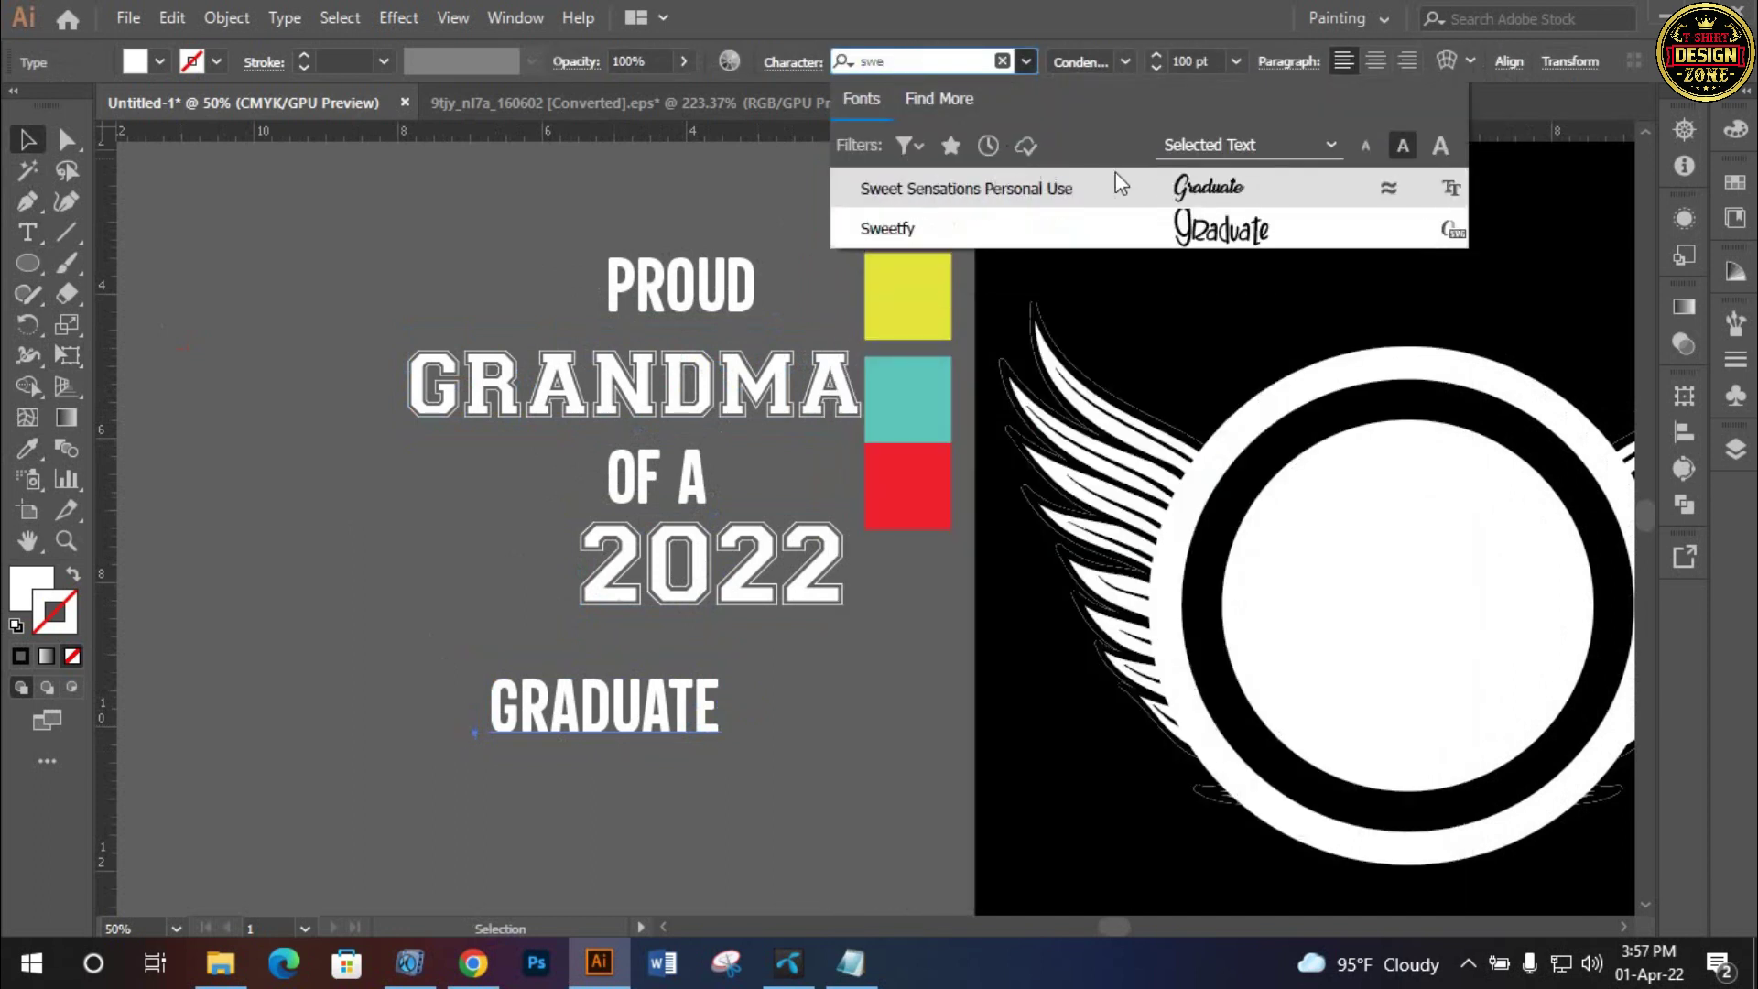
left_click(1119, 188)
left_click(693, 492)
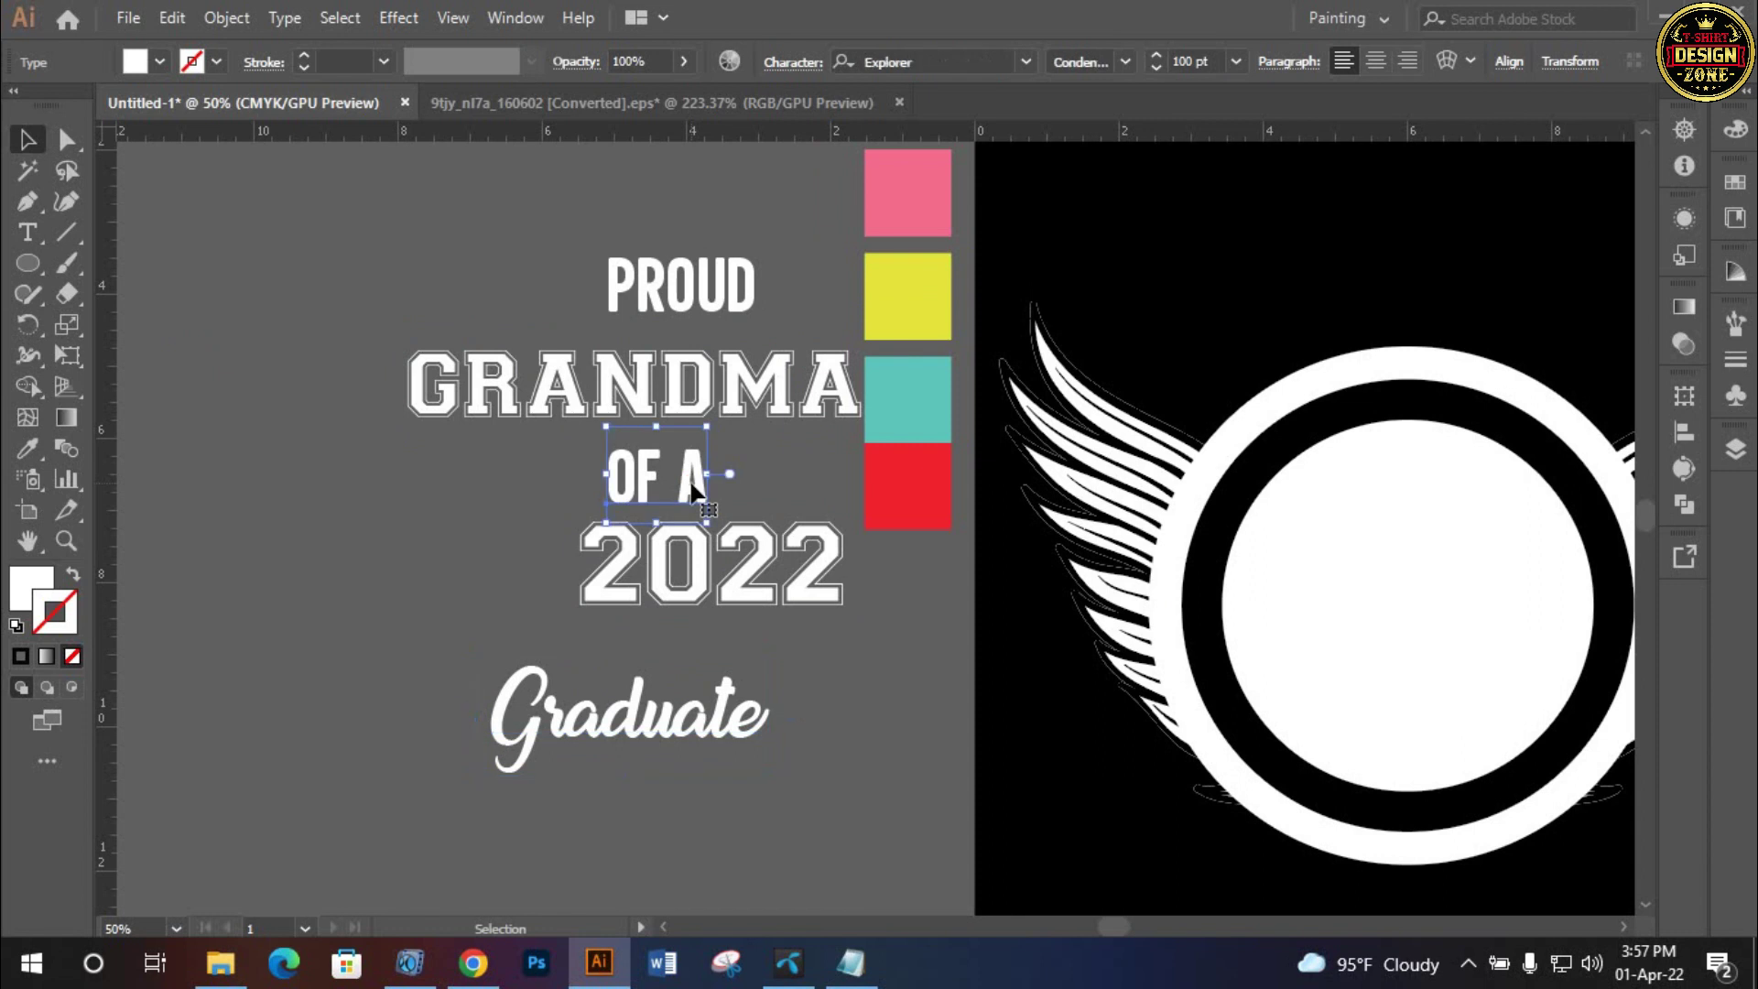
key("i")
left_click(607, 728)
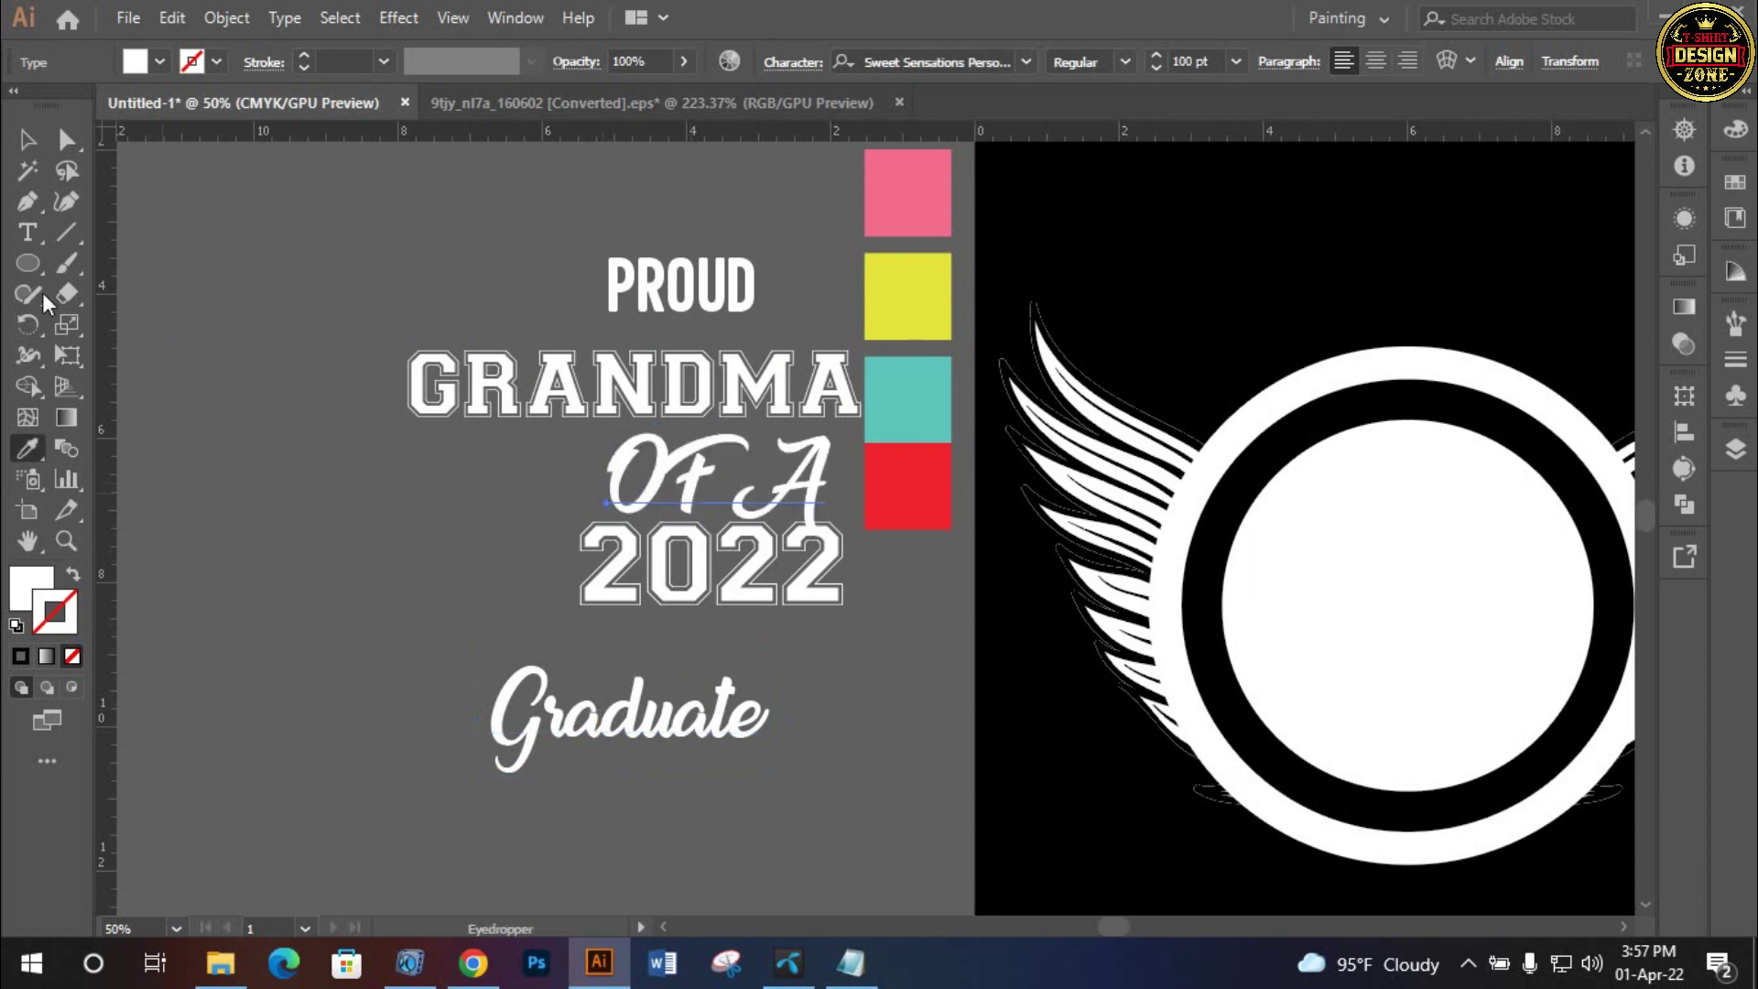
Make 'of a' lowercase and shift it left between GRANDMA and 2022
left_click(27, 139)
left_click(283, 18)
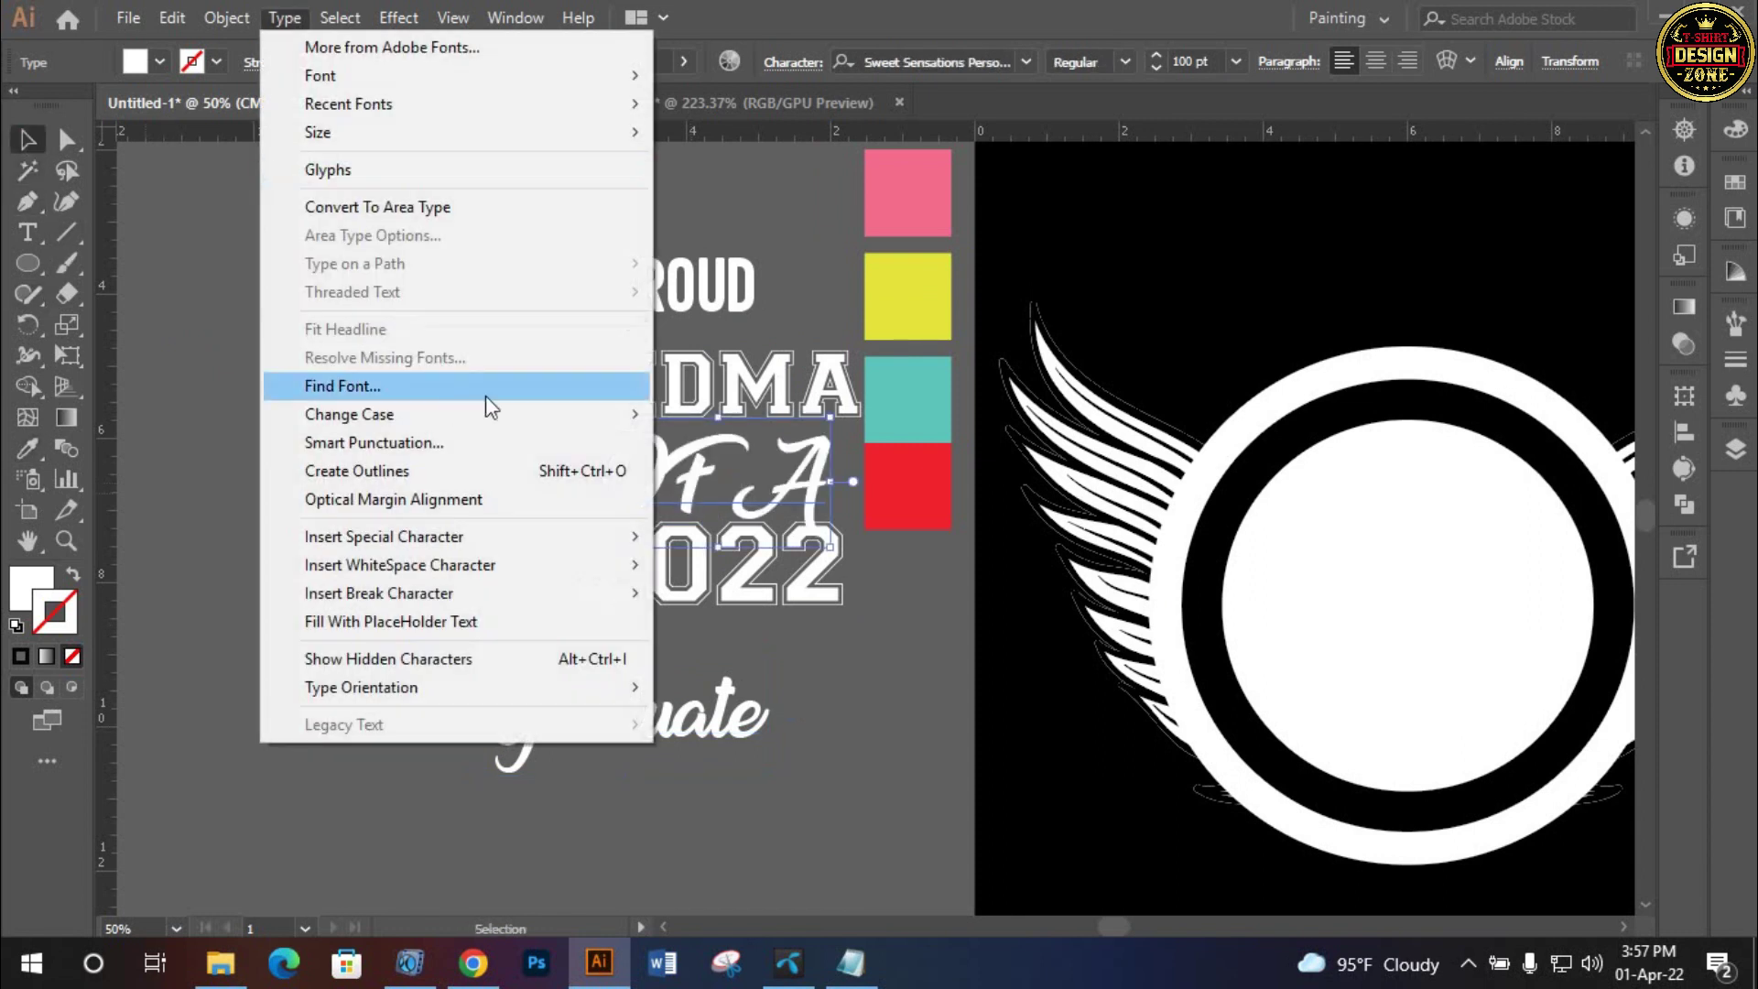
left_click(716, 438)
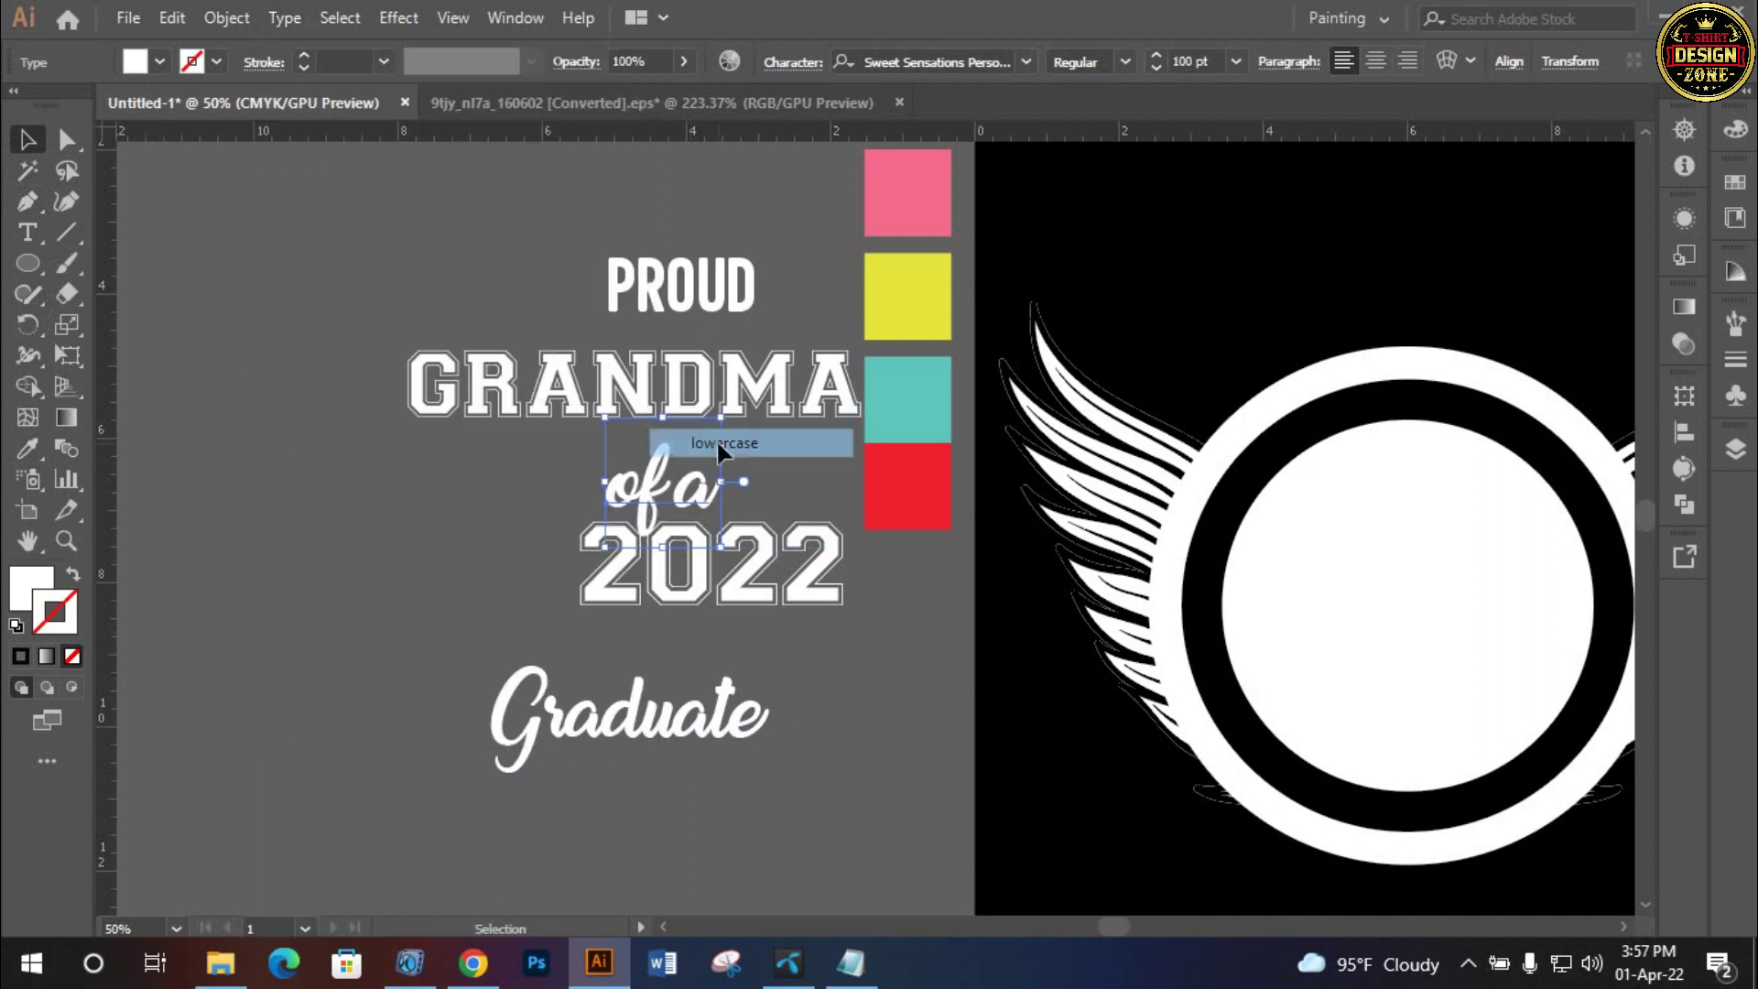
left_click(485, 513)
left_click(701, 275)
left_click(678, 385)
left_click_drag(669, 481, 630, 549)
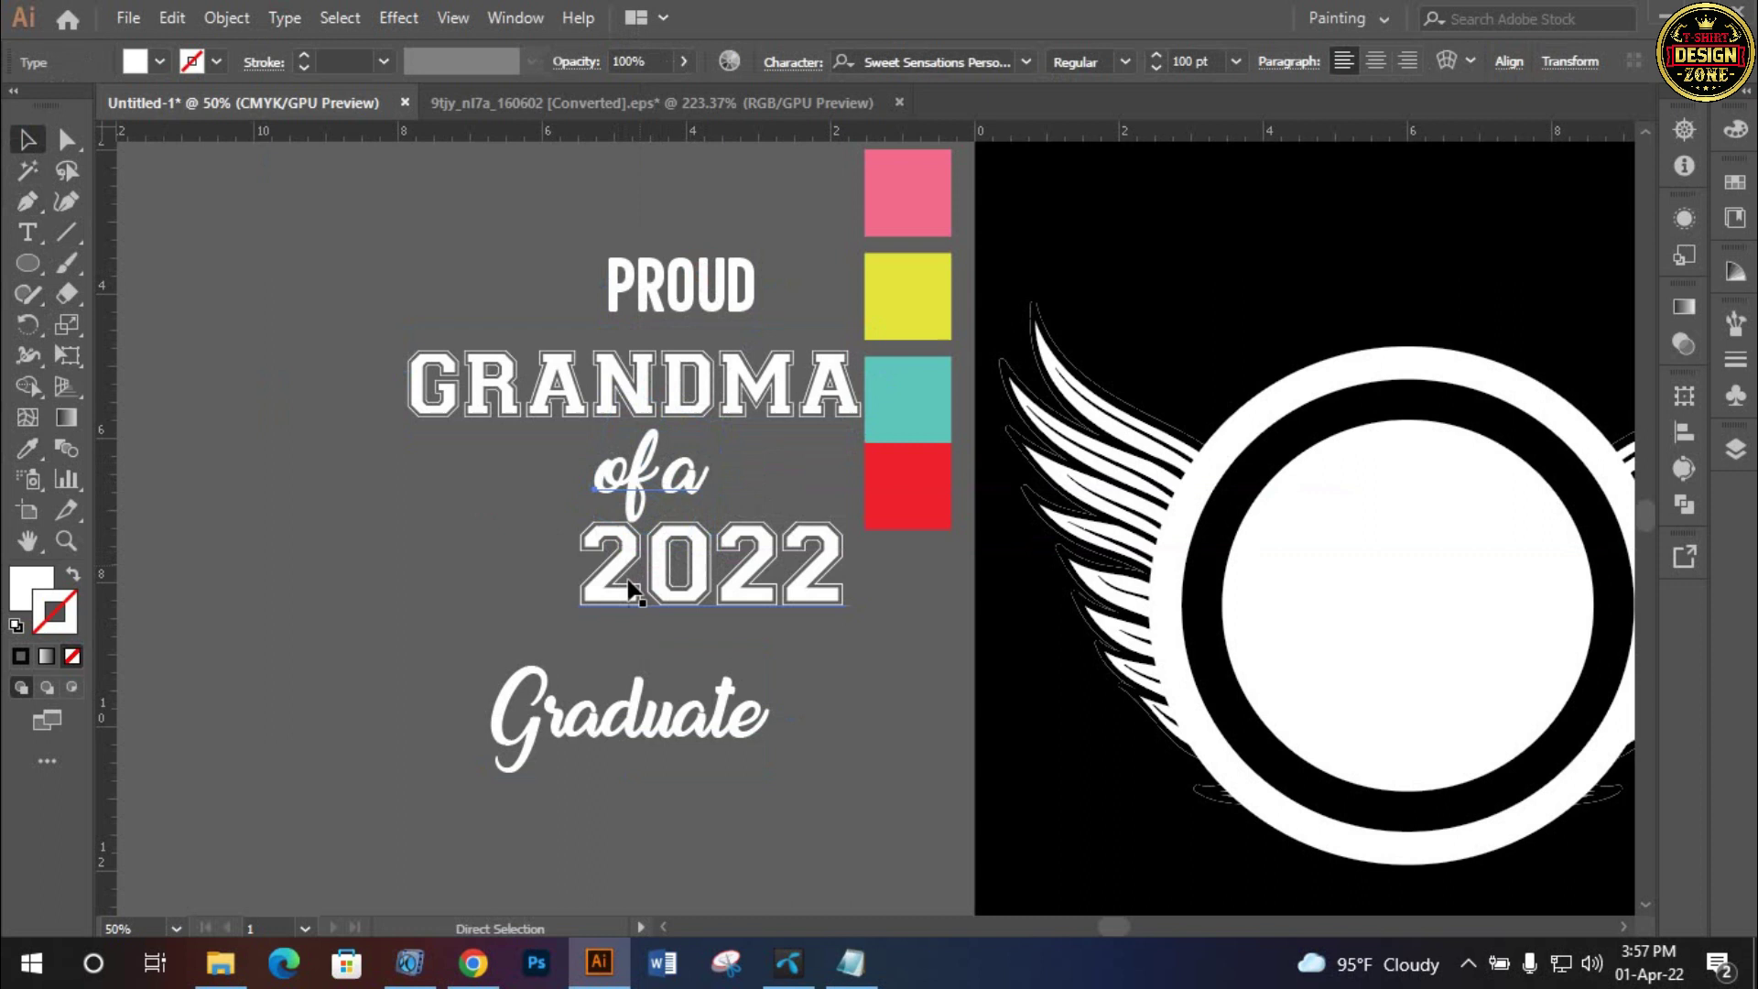
left_click(543, 509)
left_click_drag(543, 509, 768, 540)
Duplicate PROUD as a label reading EXPLORER, plus two more label copies below
left_click(924, 315)
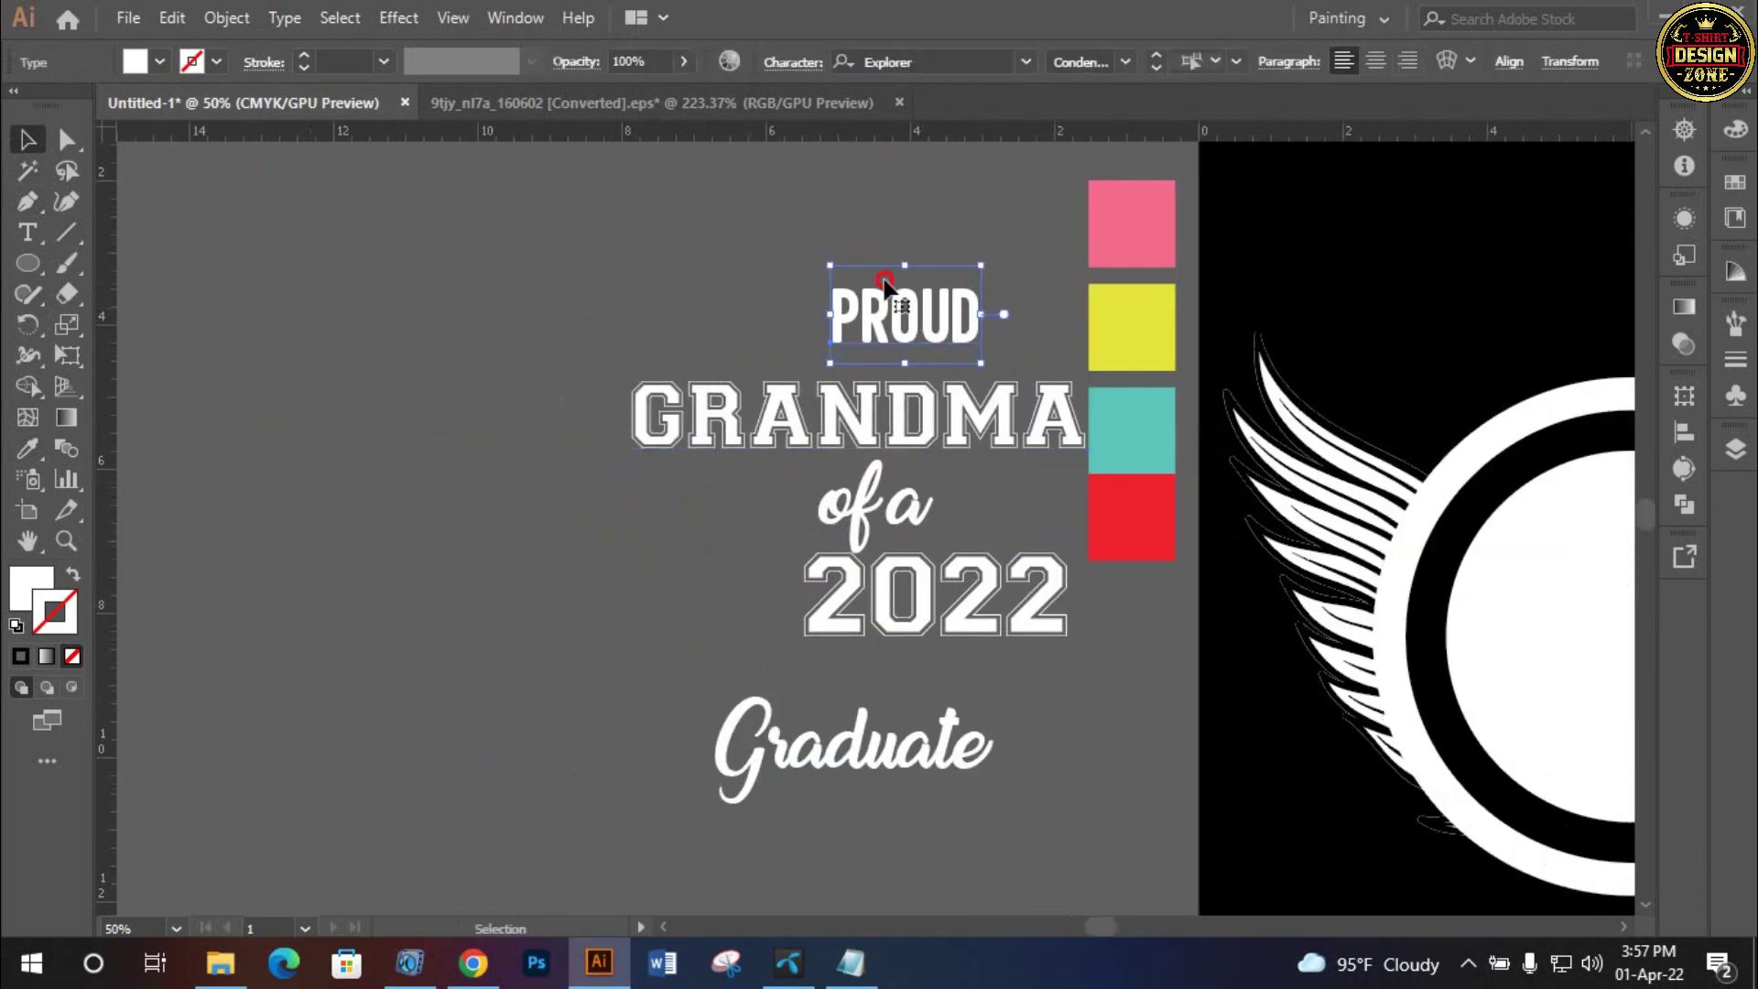
left_click_drag(925, 316, 412, 257)
left_click_drag(440, 397, 605, 419)
left_click(584, 298)
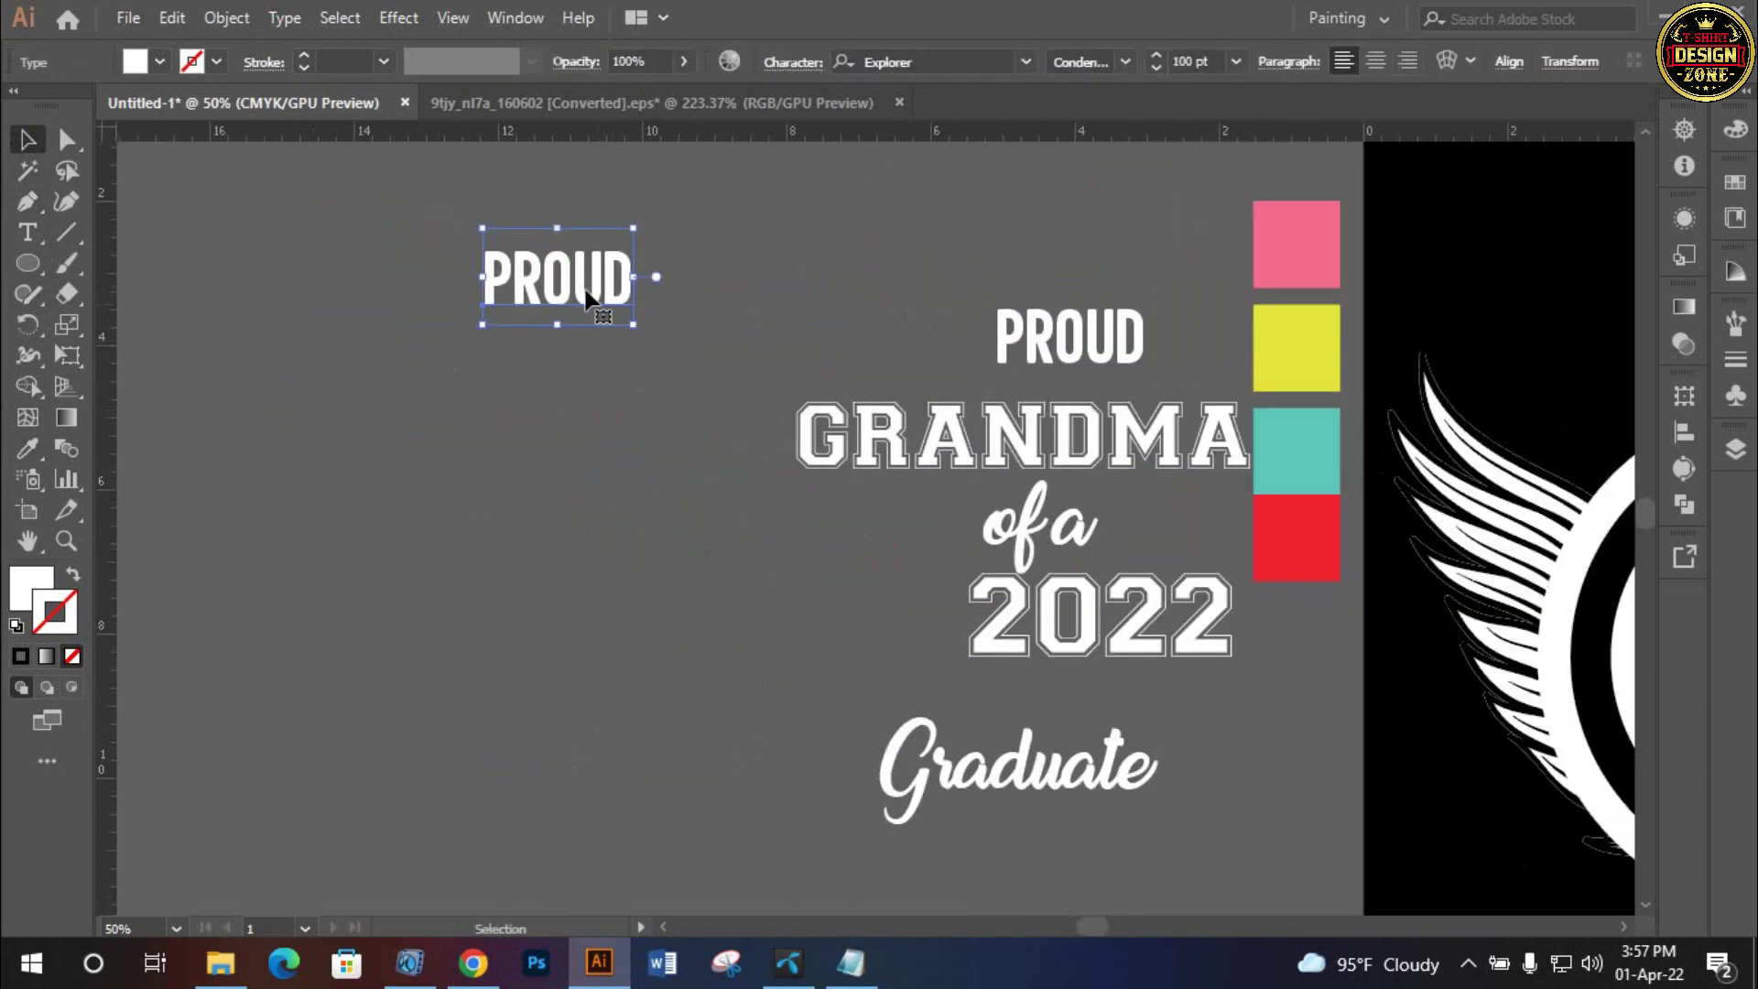
double_click(585, 301)
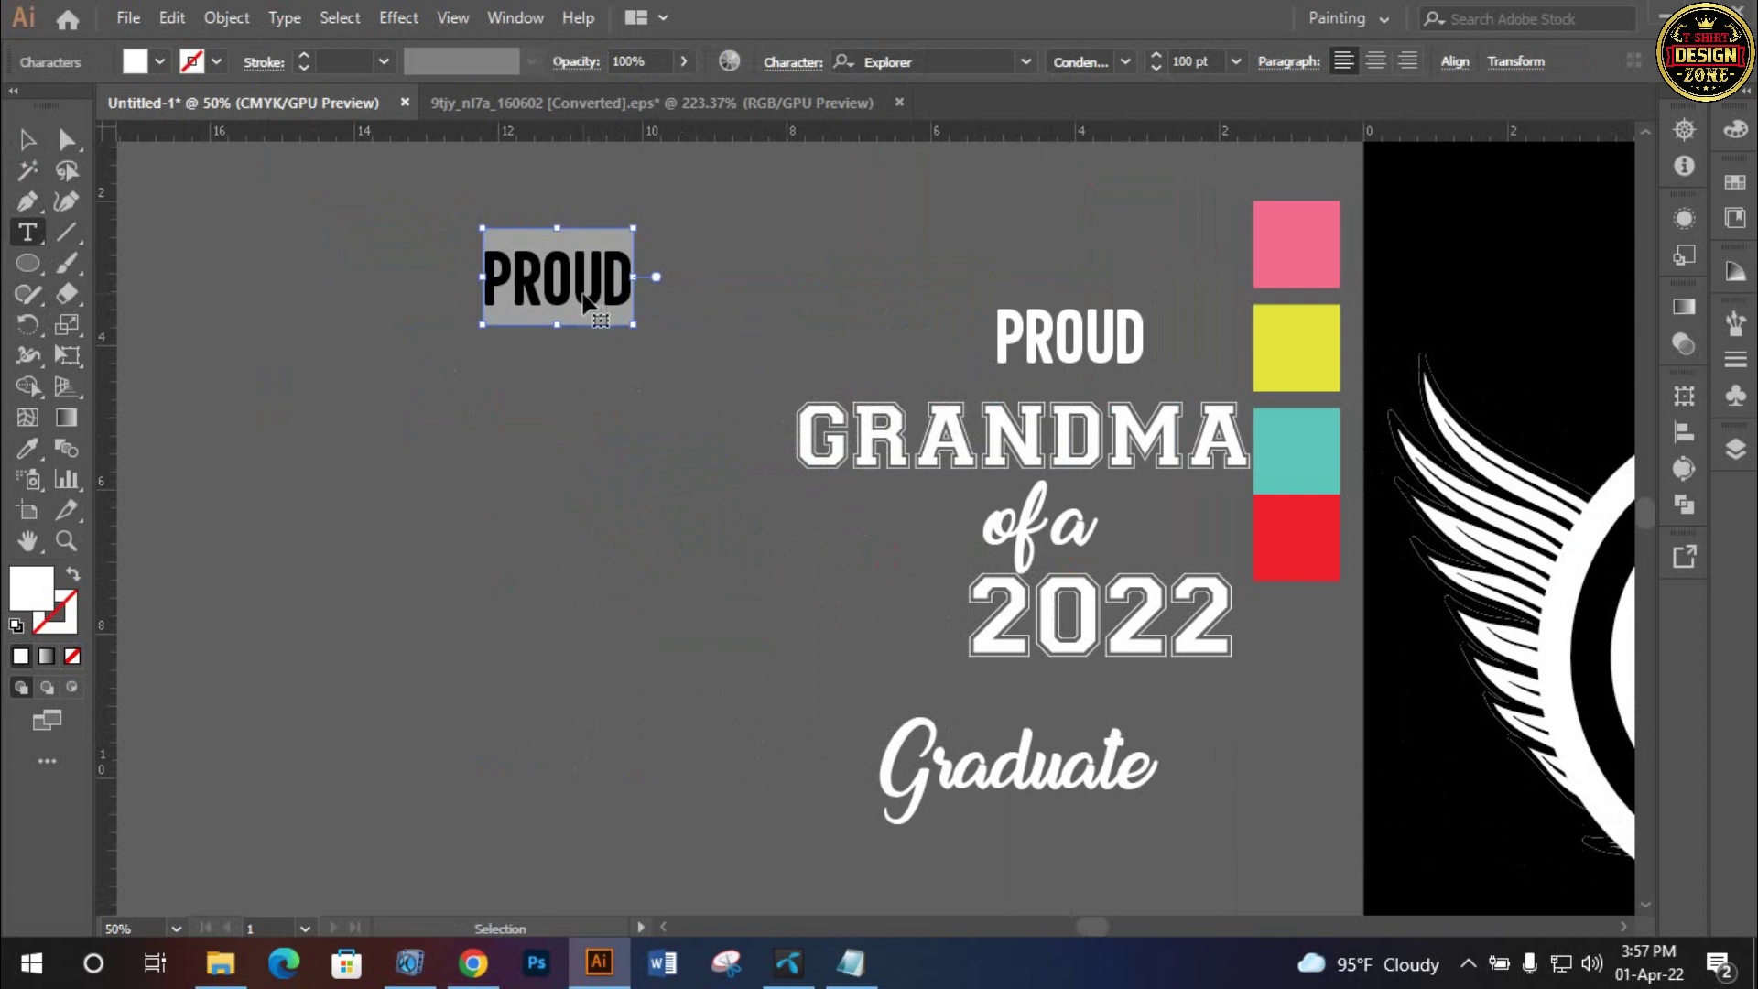
left_click(863, 62)
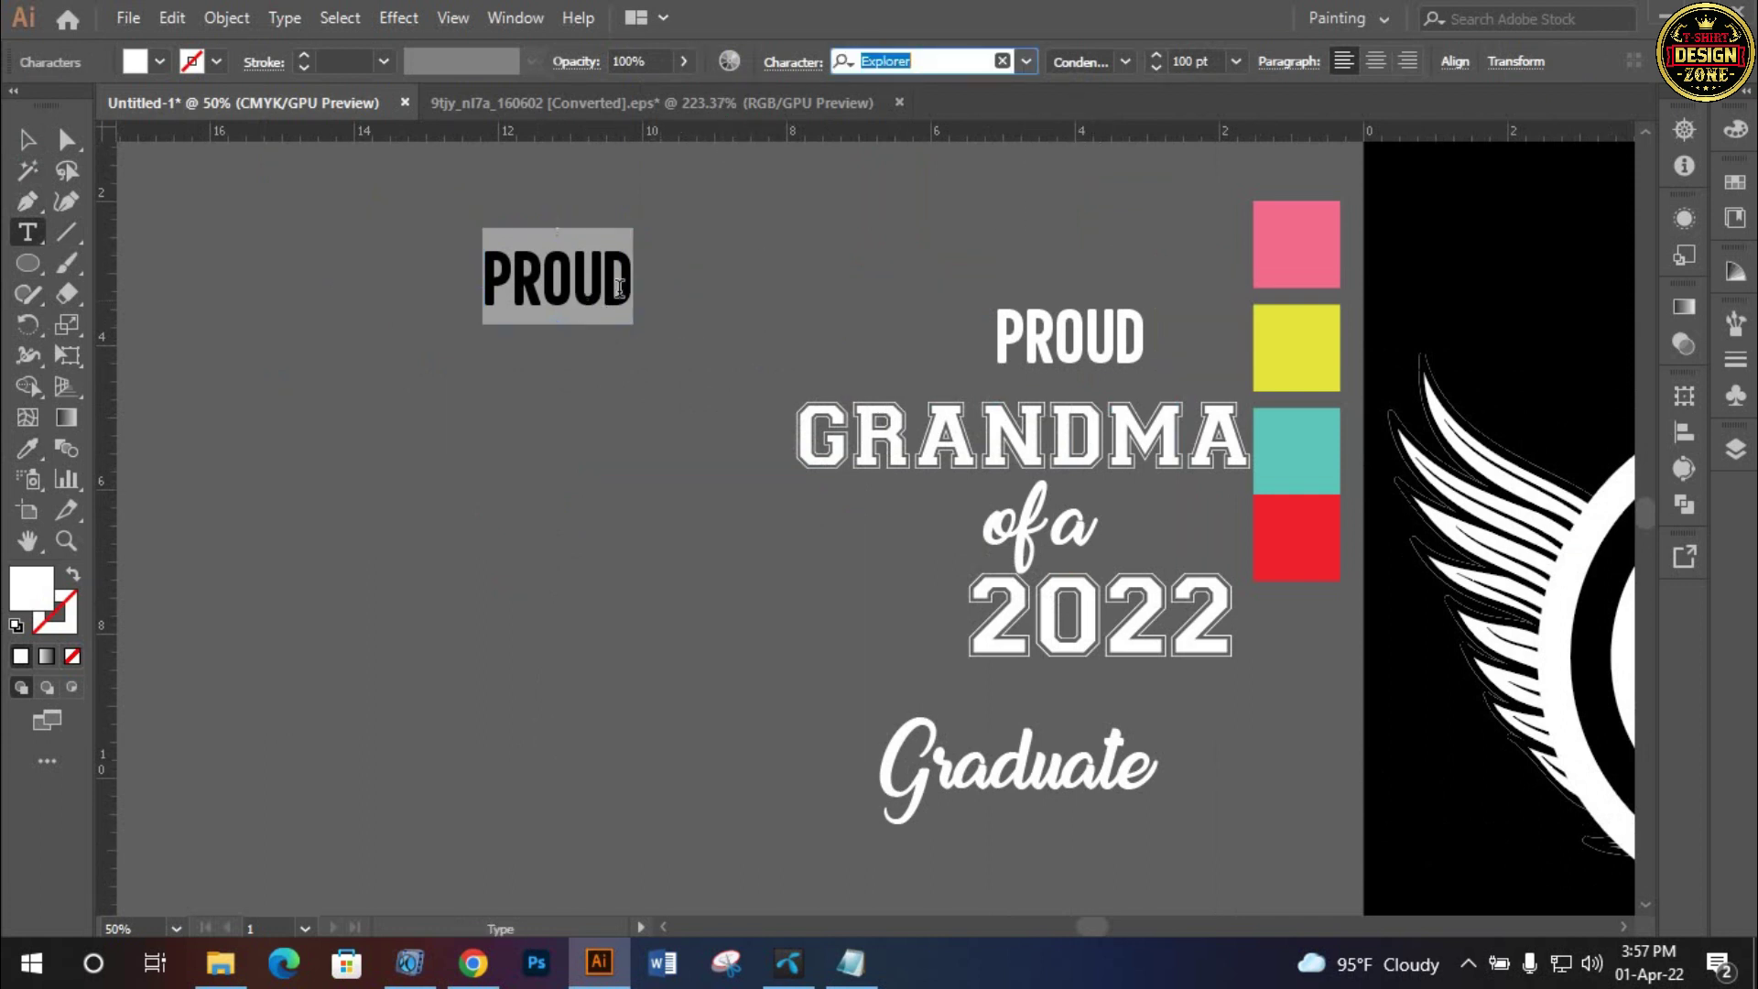
key("Escape")
key("Escape")
type("EXPLORER")
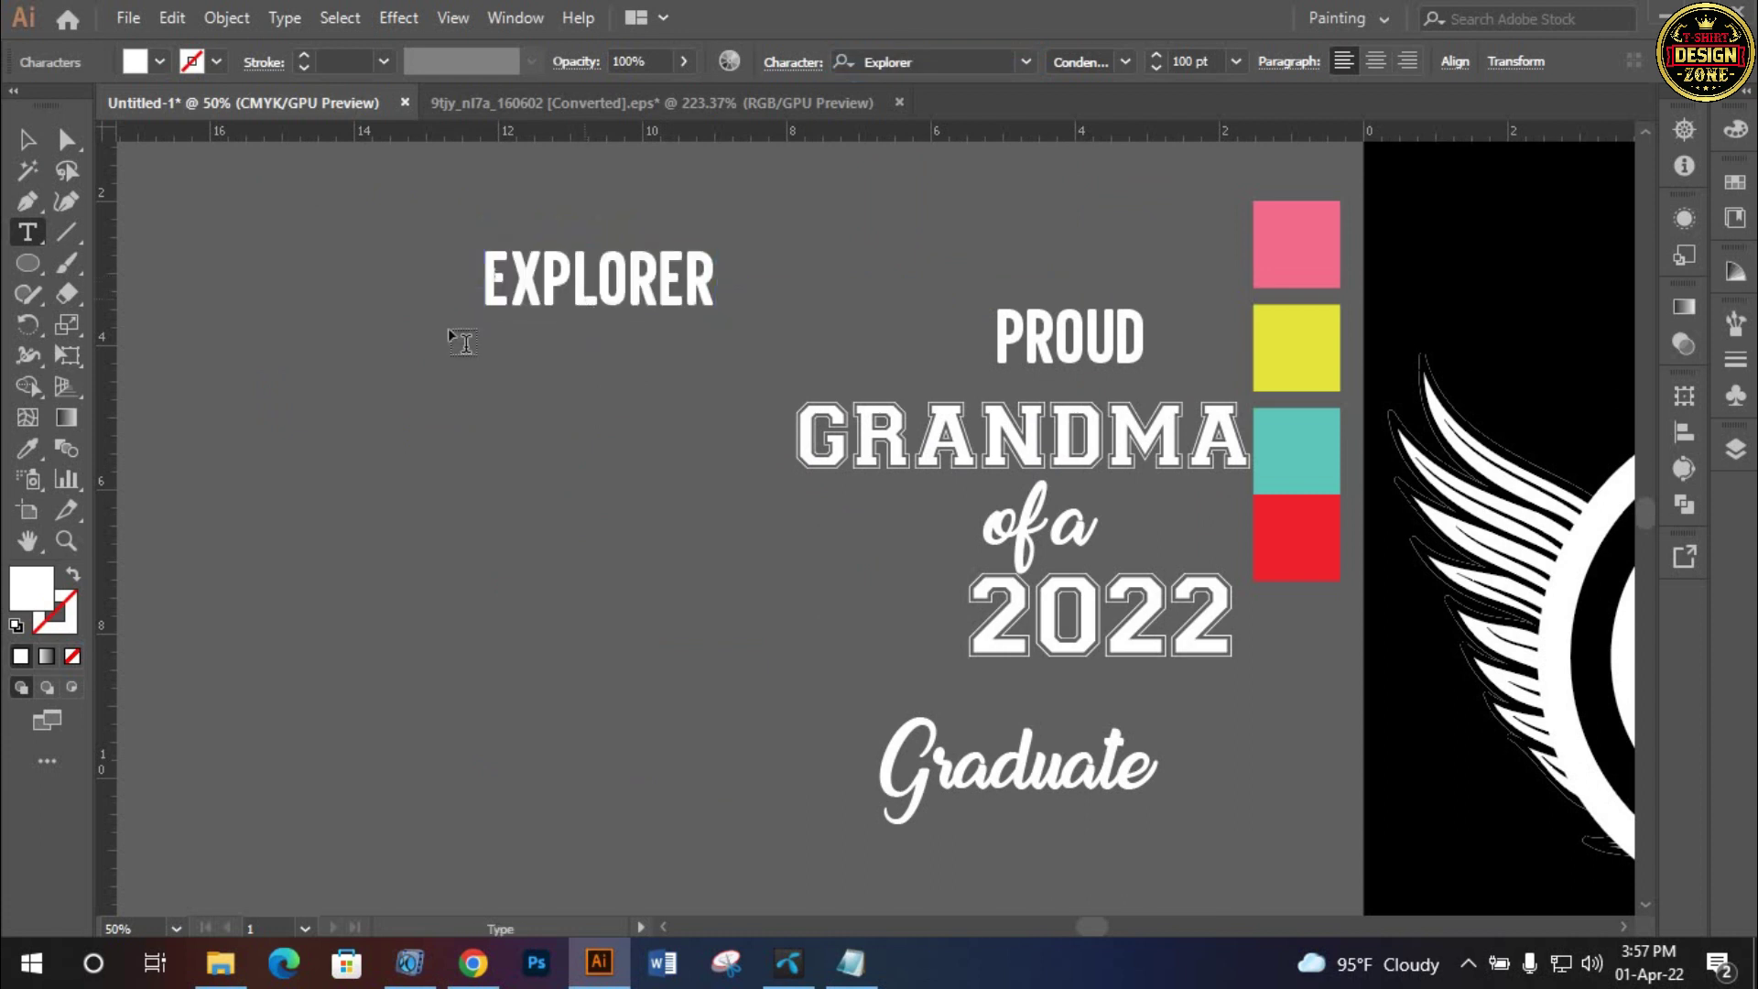
key("Escape")
mouse_move(488, 240)
left_mouse_down()
mouse_move(442, 208)
mouse_move(488, 350)
mouse_move(495, 453)
left_mouse_up()
Replace the middle label with GRANDMA's font name, CollegiateFLF
left_click(932, 405)
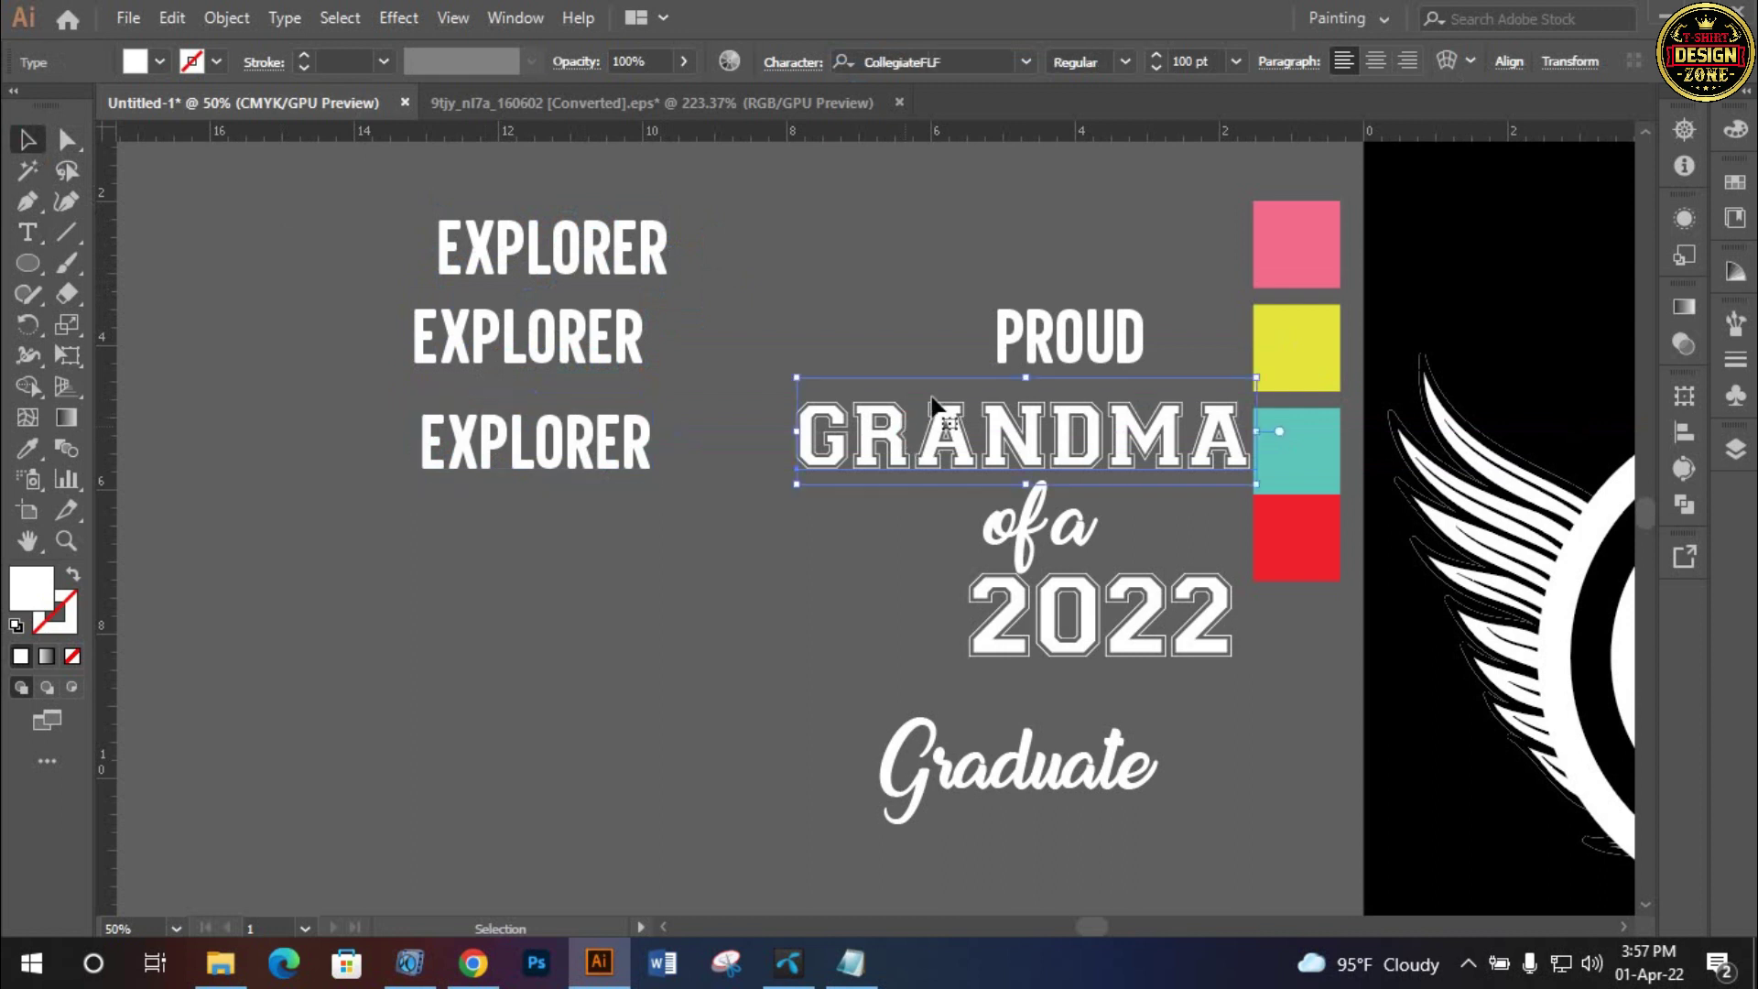
left_click(955, 64)
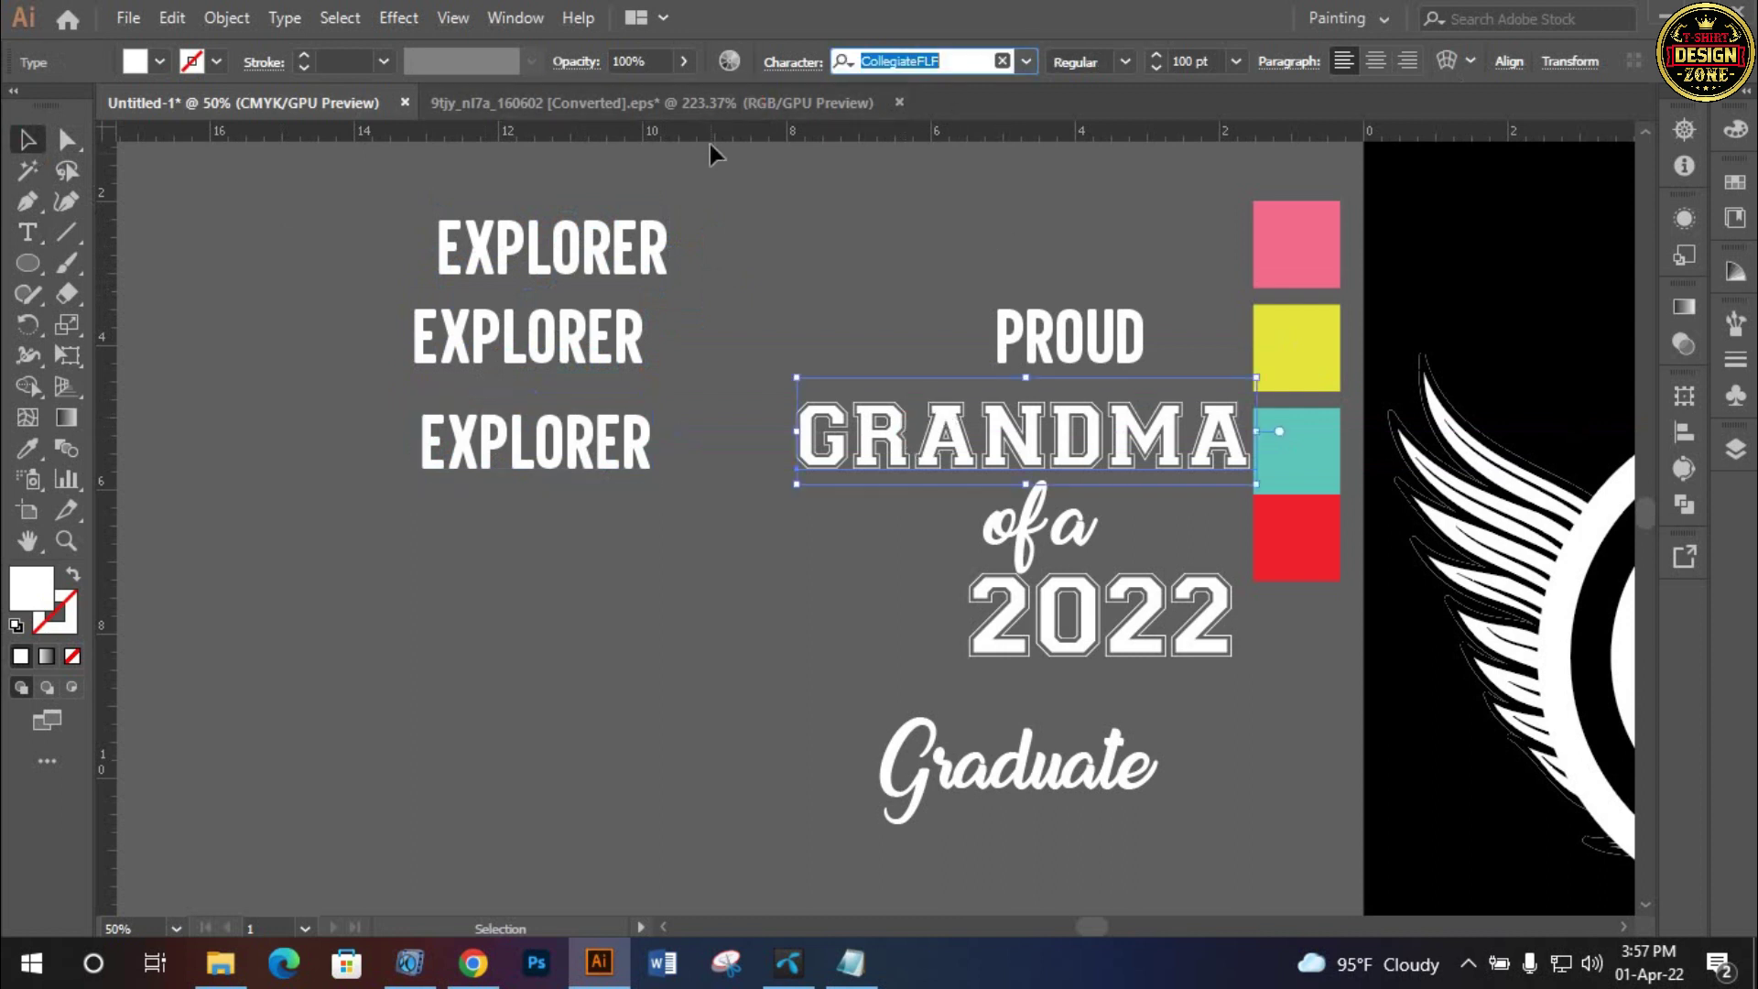
key("t")
double_click(565, 357)
key("ctrl+v")
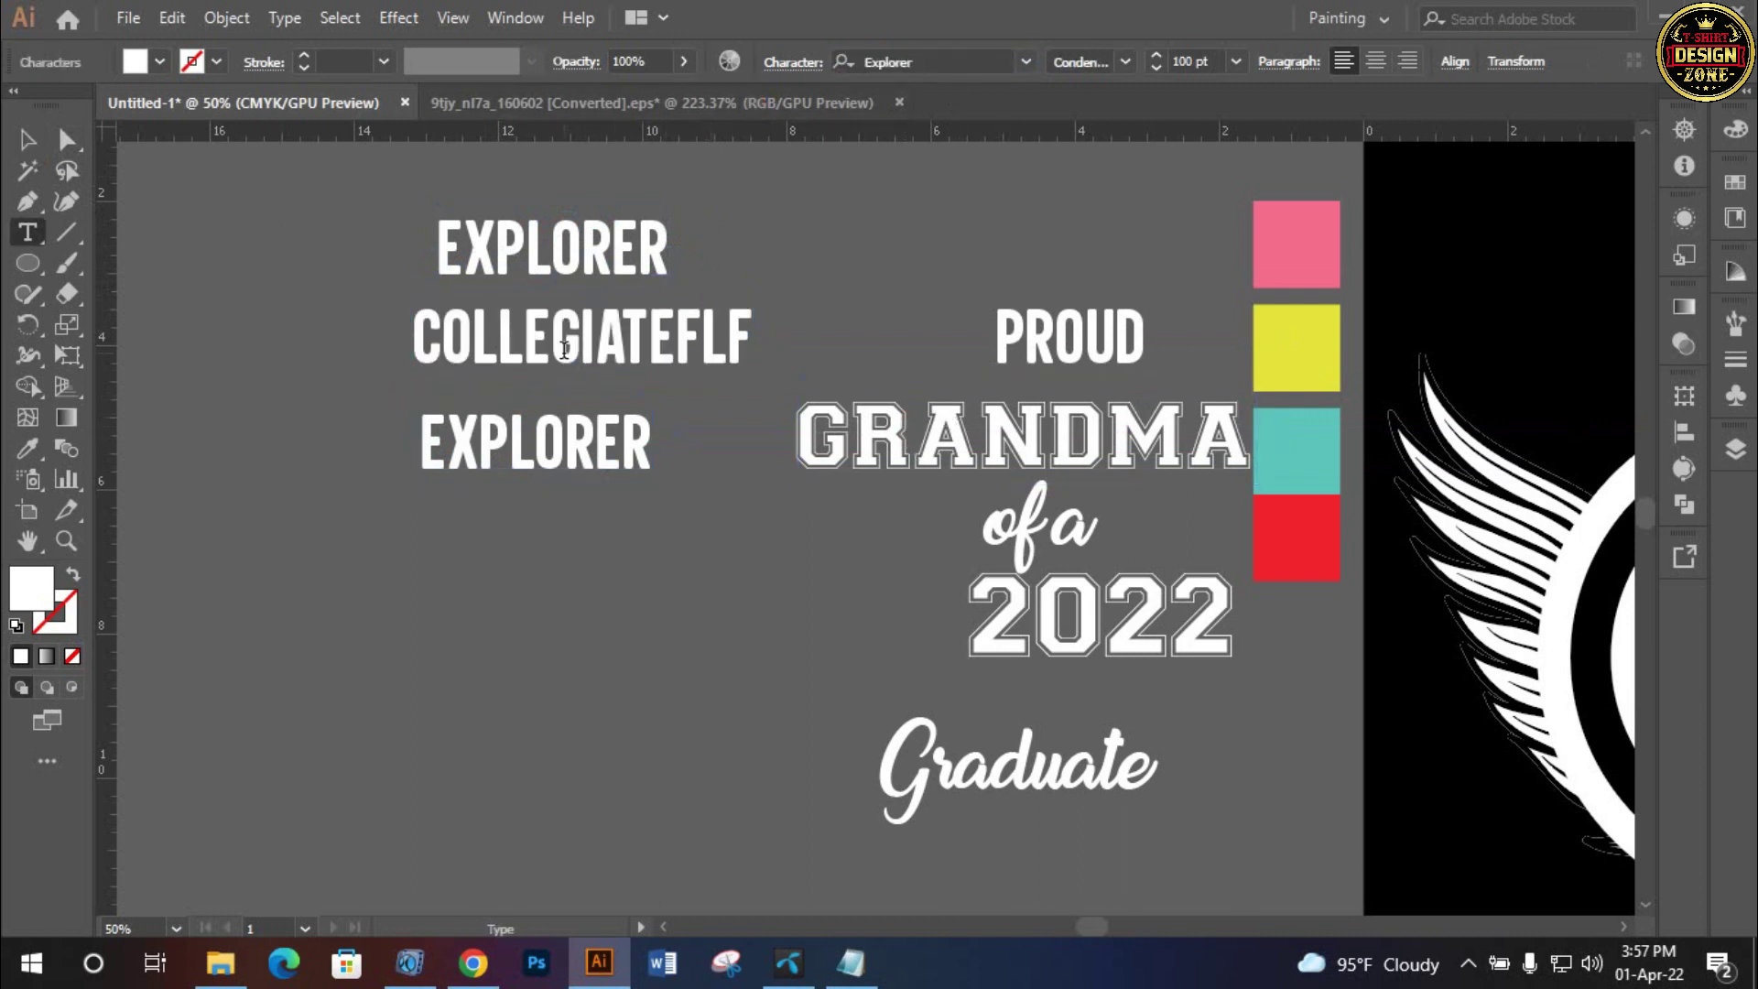
left_click(28, 139)
Replace the lower label with Graduate's font name, Sweet Sensations Personal Use
left_click(471, 454)
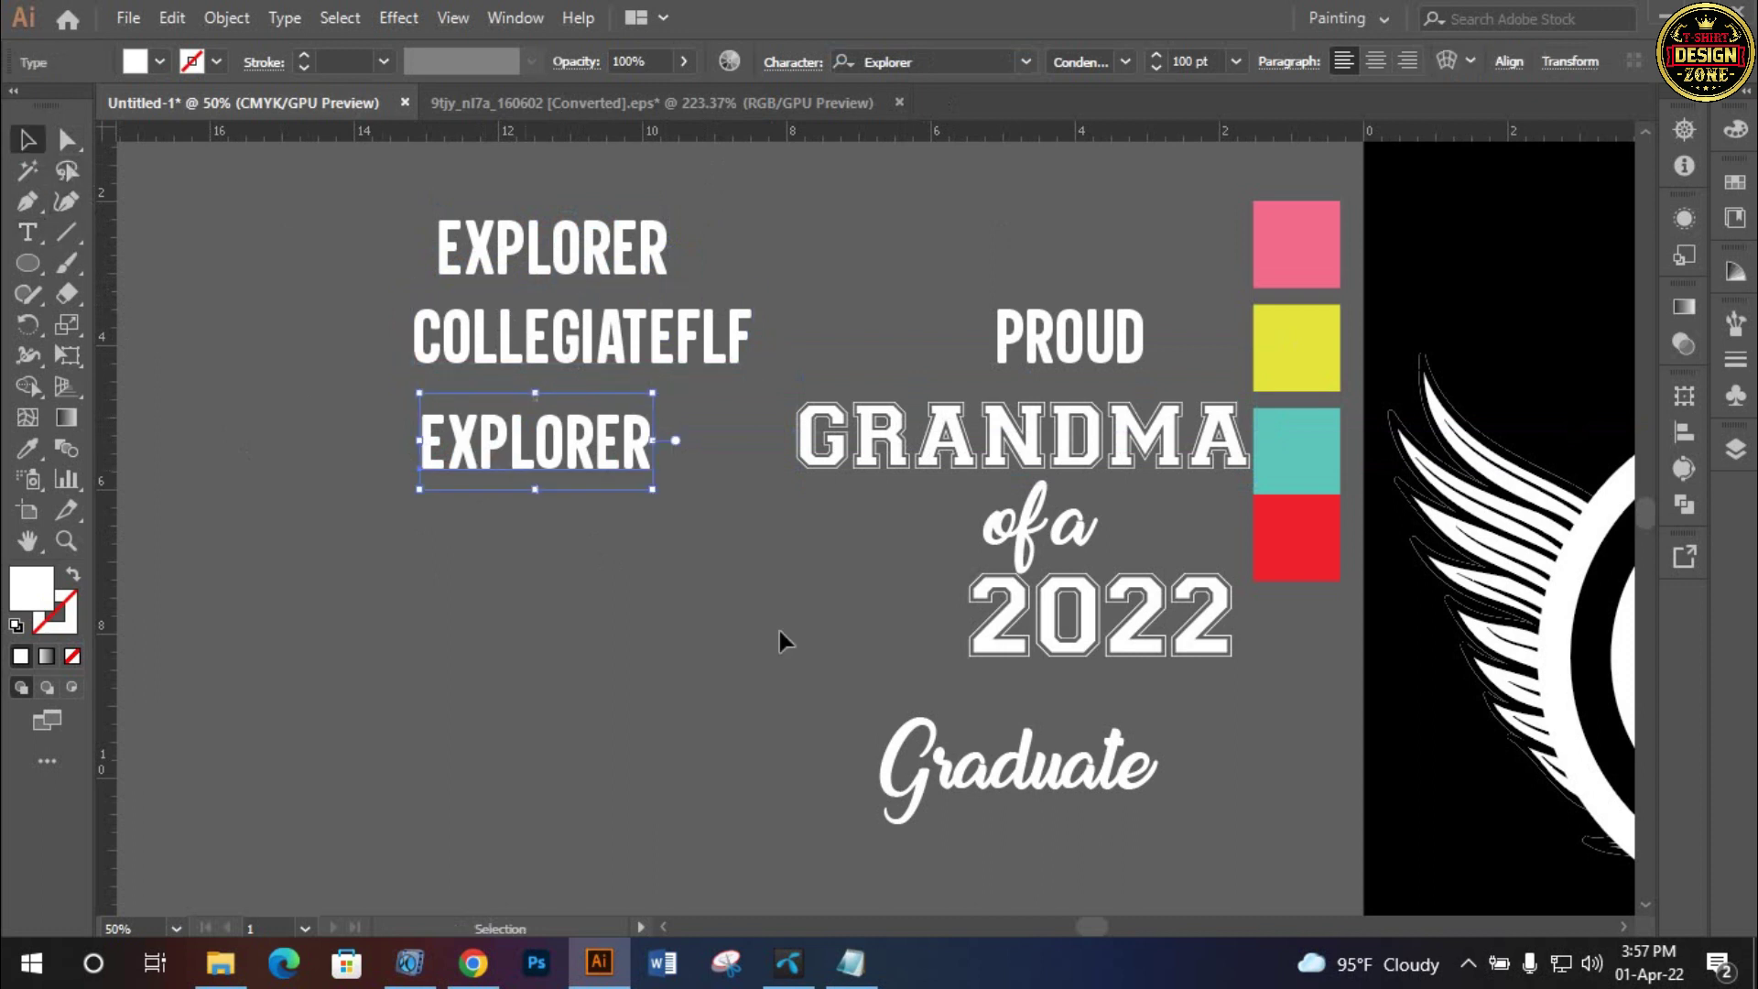
left_click(955, 758)
left_click(891, 60)
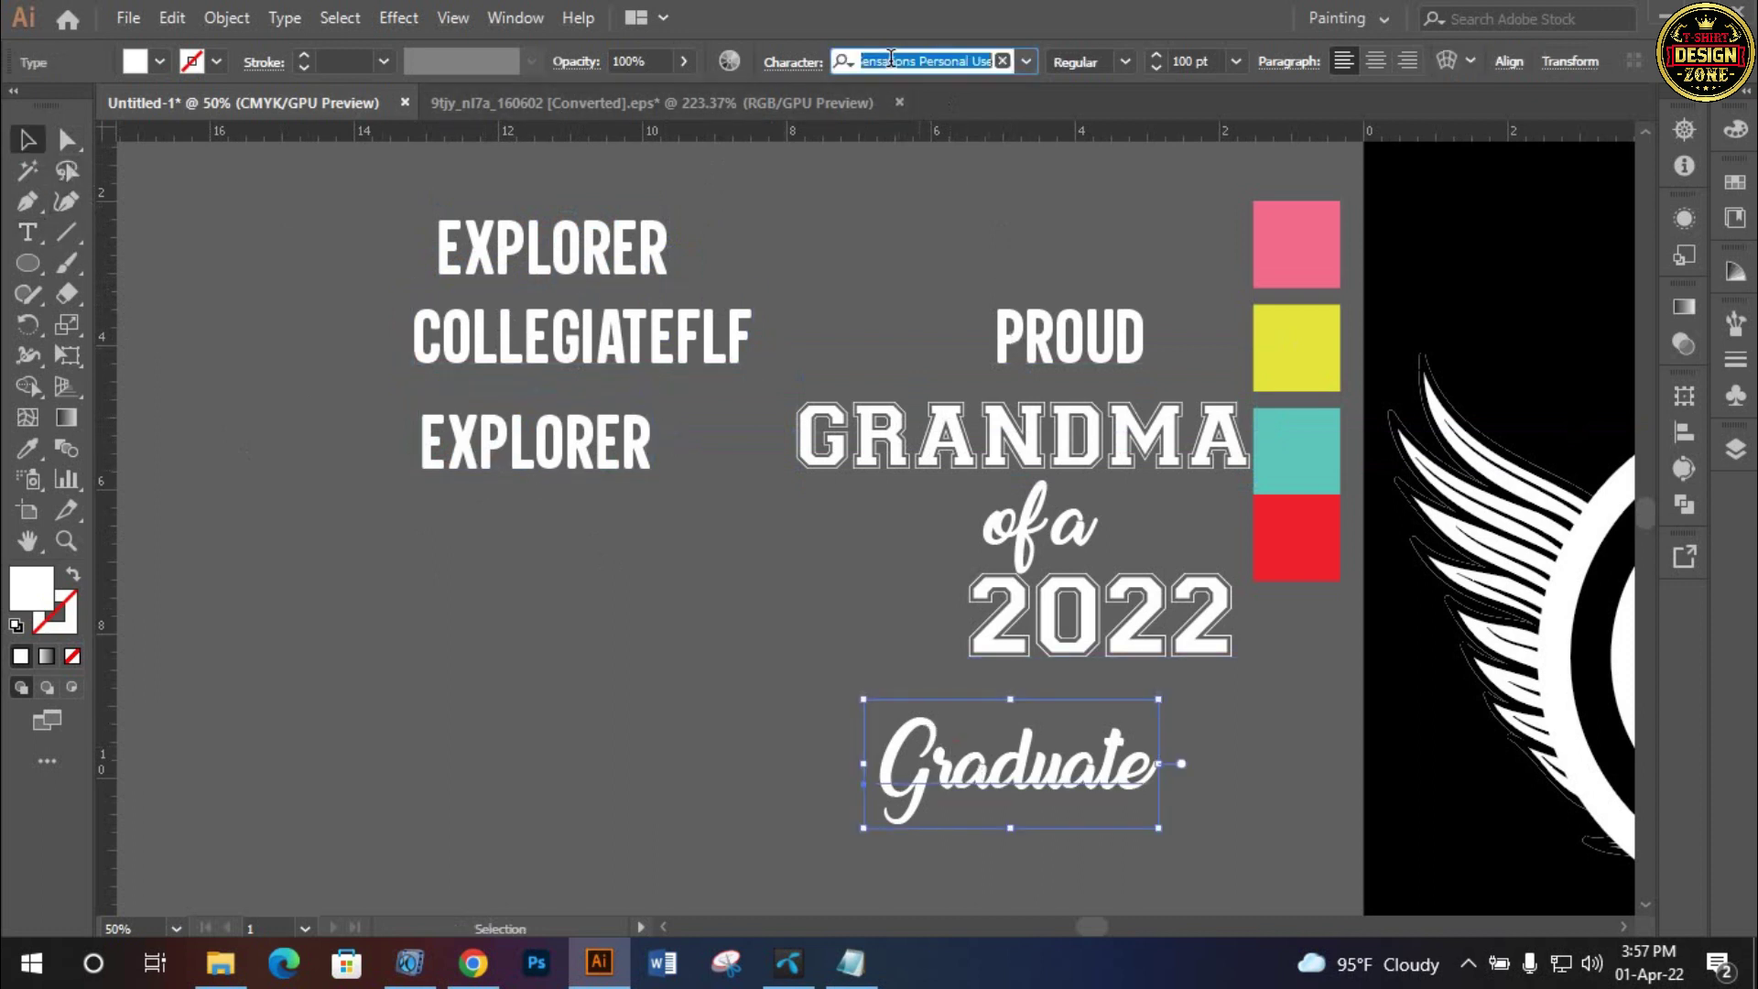
double_click(586, 444)
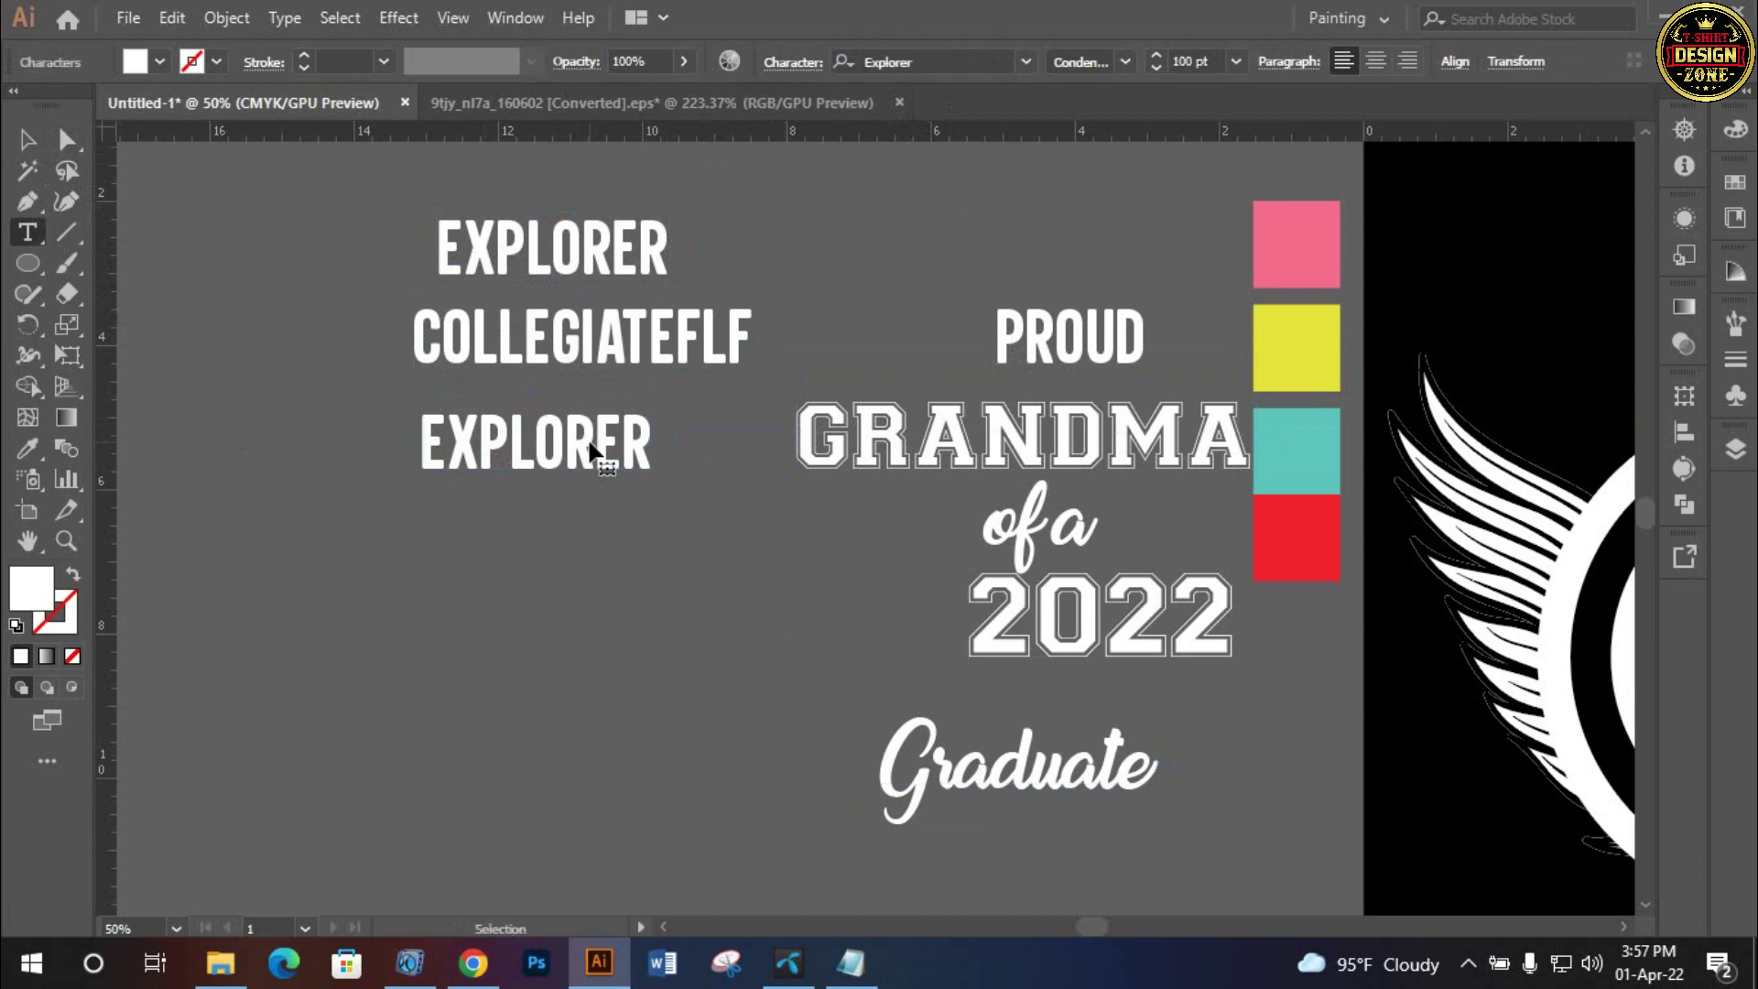
key("ctrl+v")
key("Escape")
Move the three font labels up and left, aligning the Sweet Sensations label
left_click_drag(402, 367, 686, 441)
left_click_drag(793, 558, 797, 320)
mouse_move(793, 395)
left_mouse_down()
mouse_move(514, 273)
mouse_move(526, 293)
left_mouse_up()
left_click(593, 549)
left_click_drag(673, 457, 497, 438)
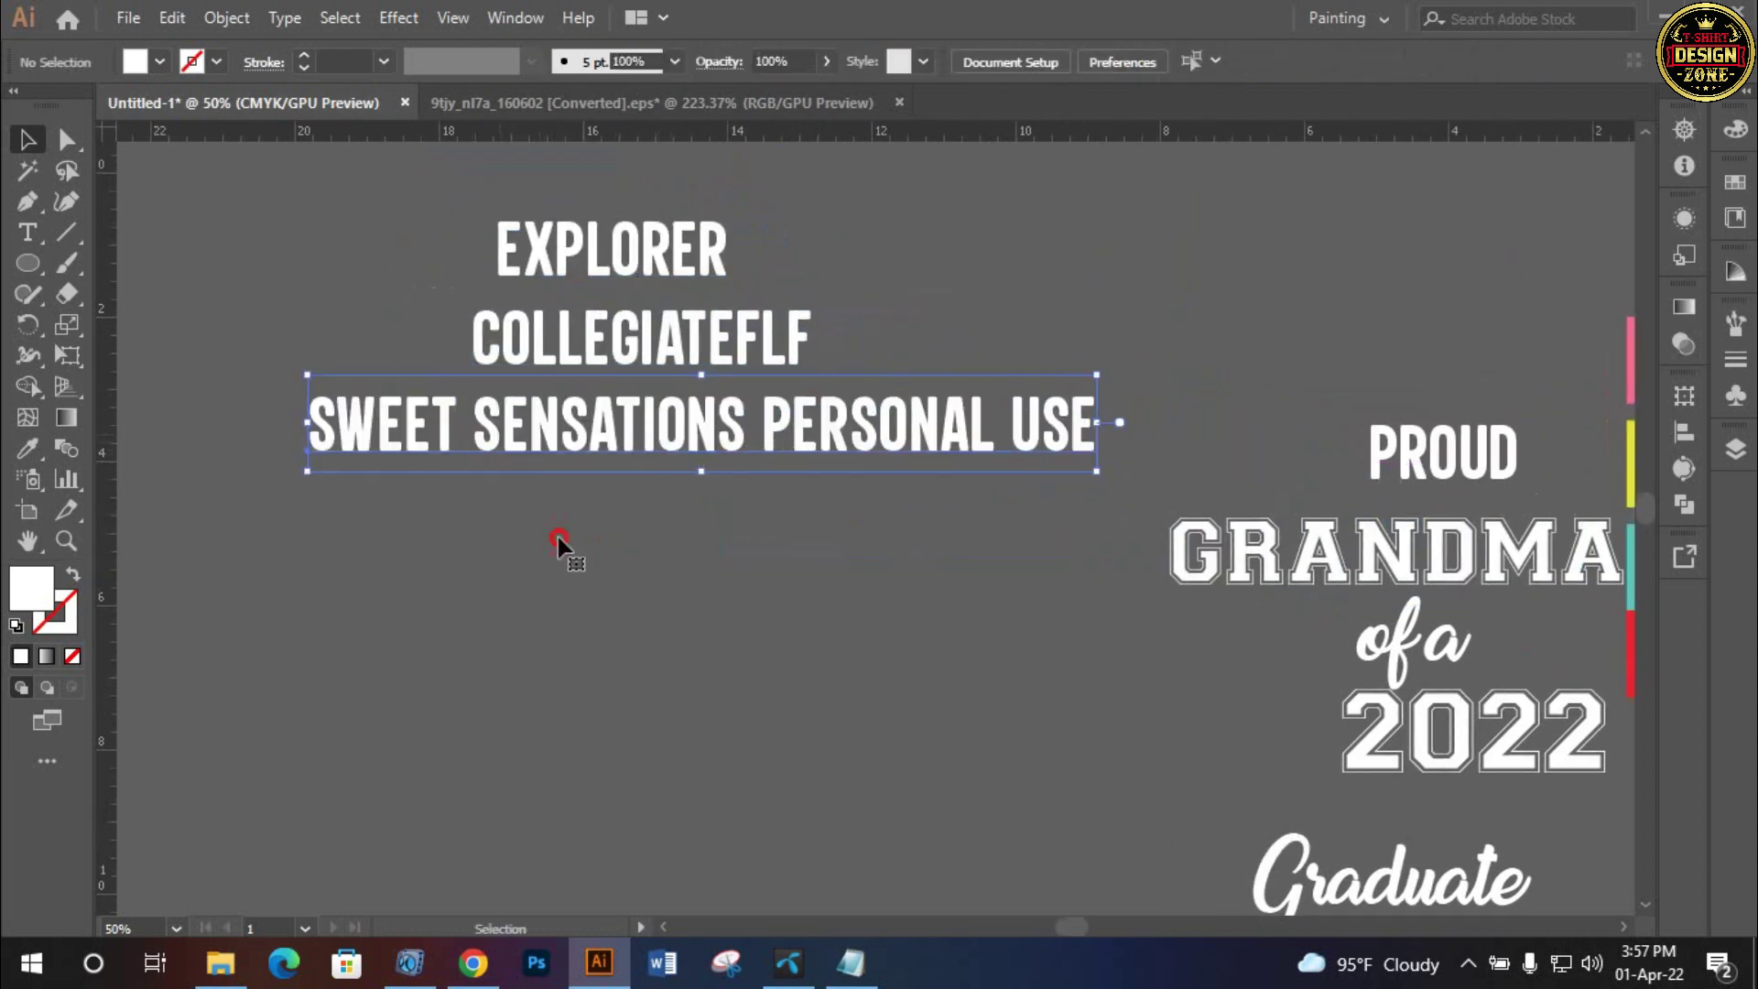
left_click(865, 191)
key("ctrl+alt+a")
left_click(672, 635)
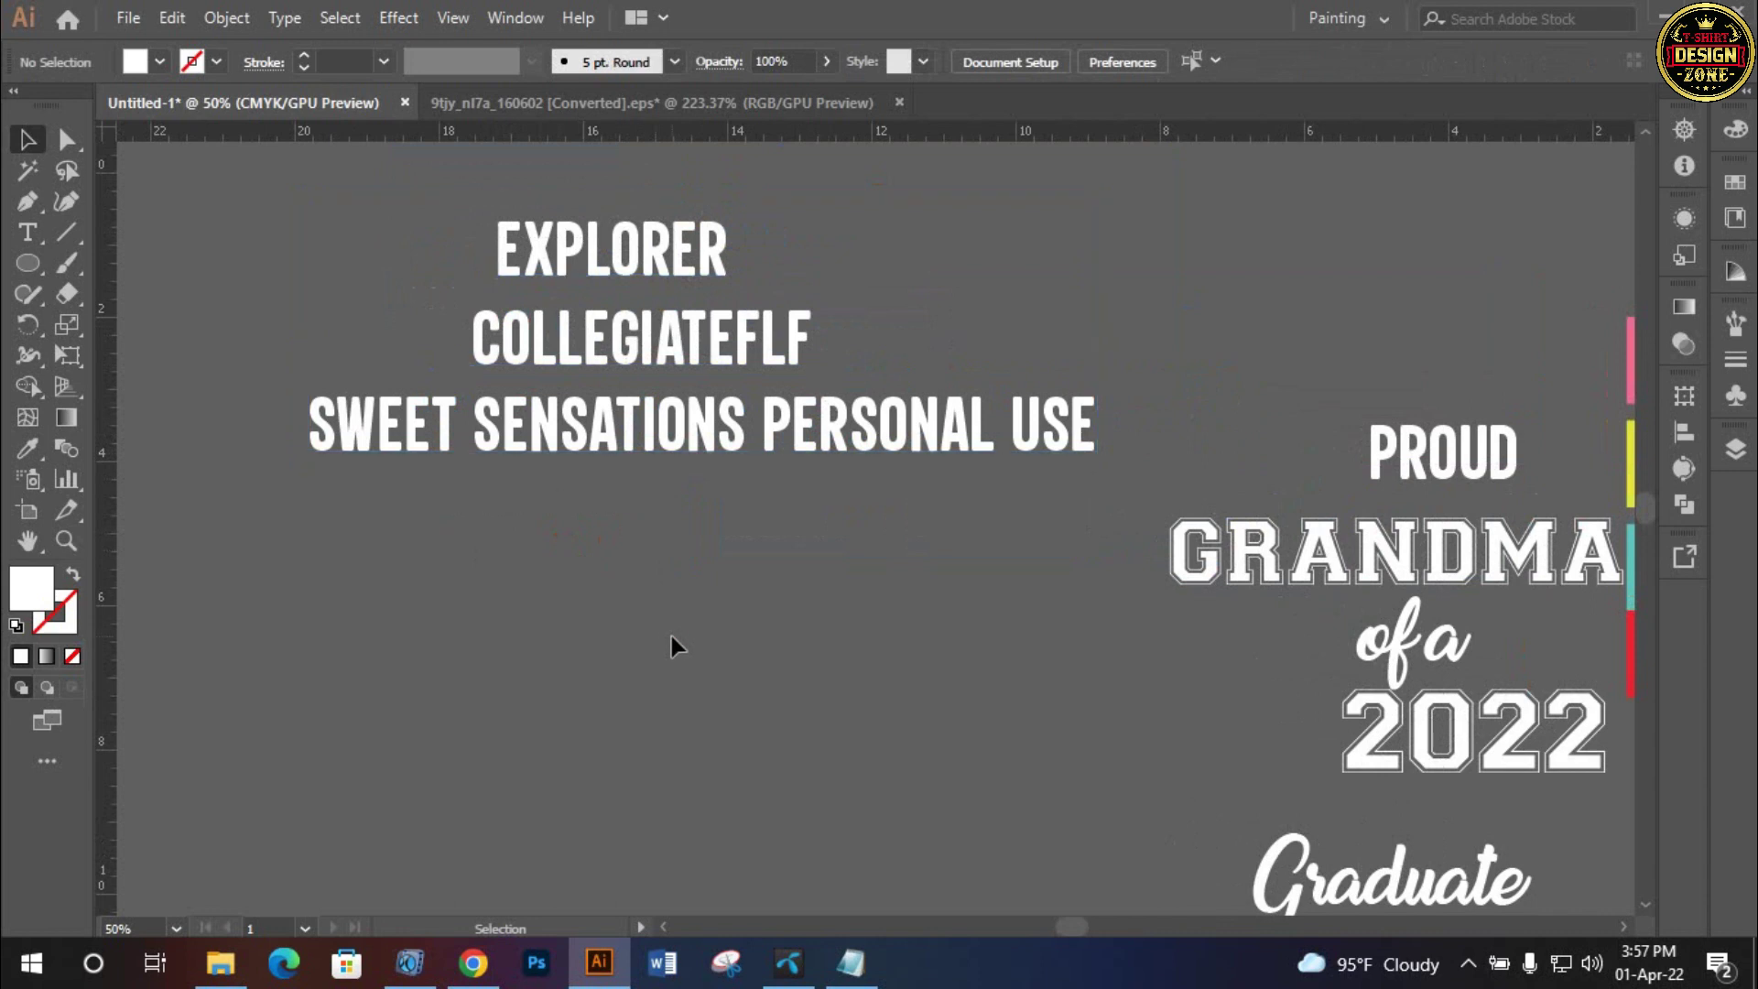
Delete the three font-name labels and zoom out to fit the artboard
key("ctrl+alt+a")
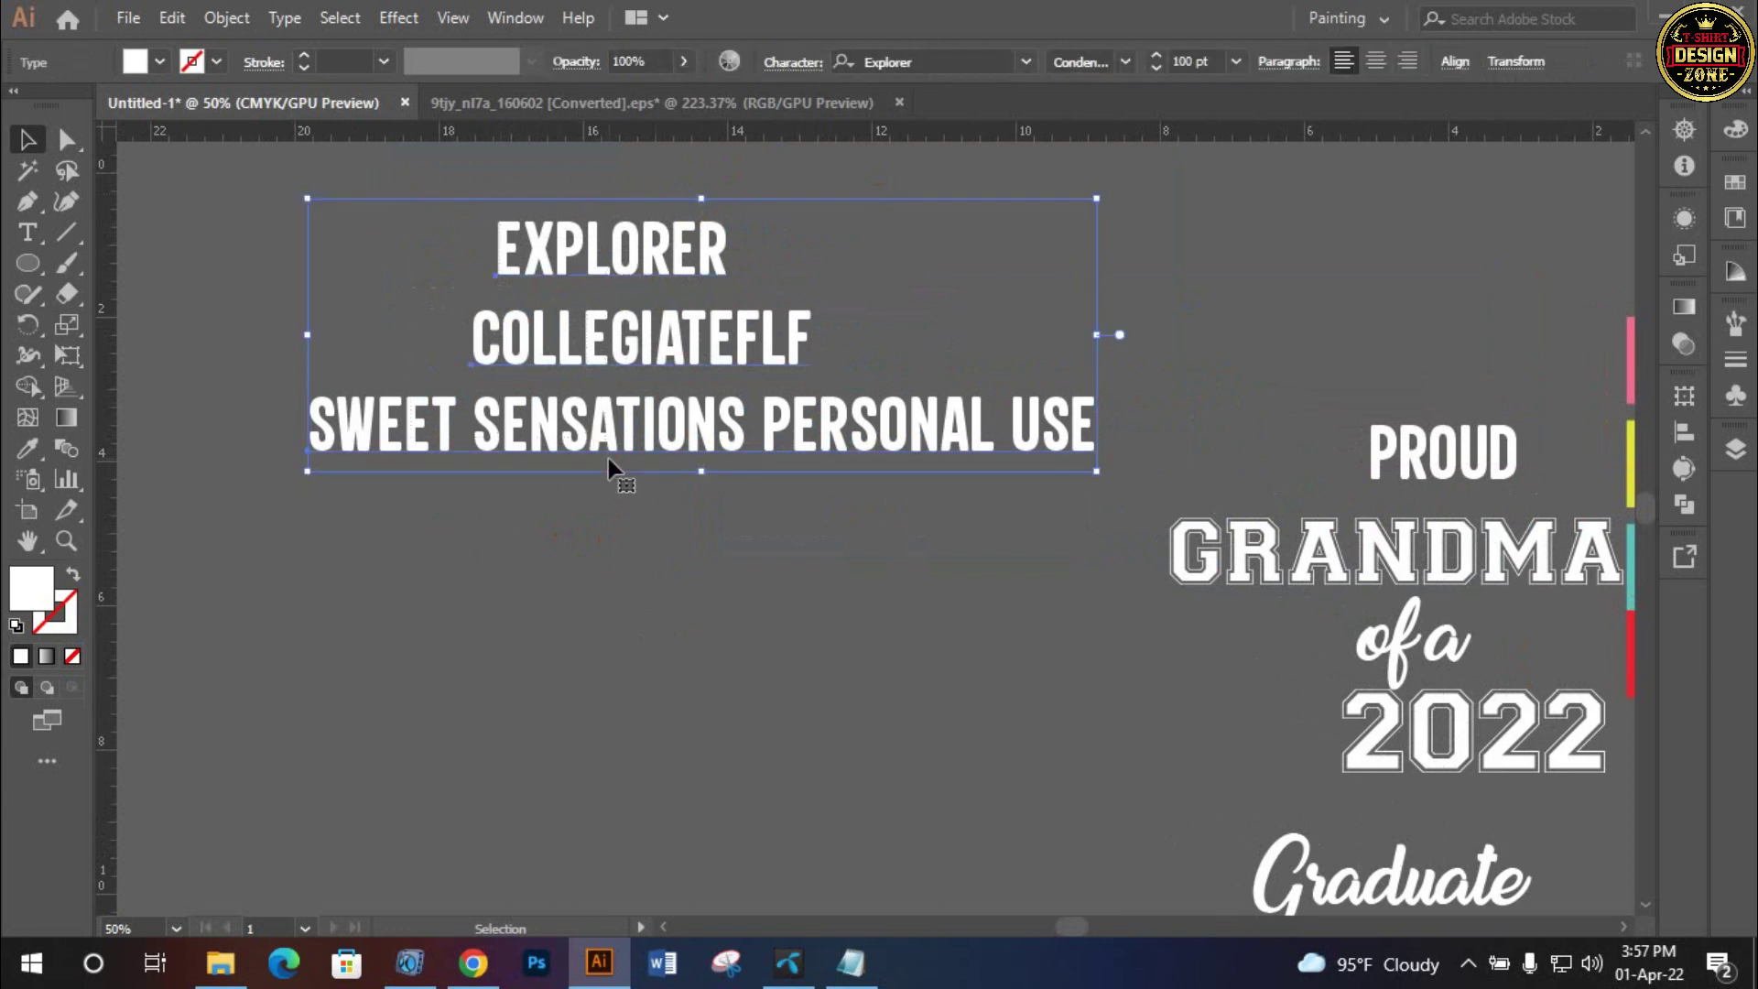
key("Delete")
key("ctrl+0")
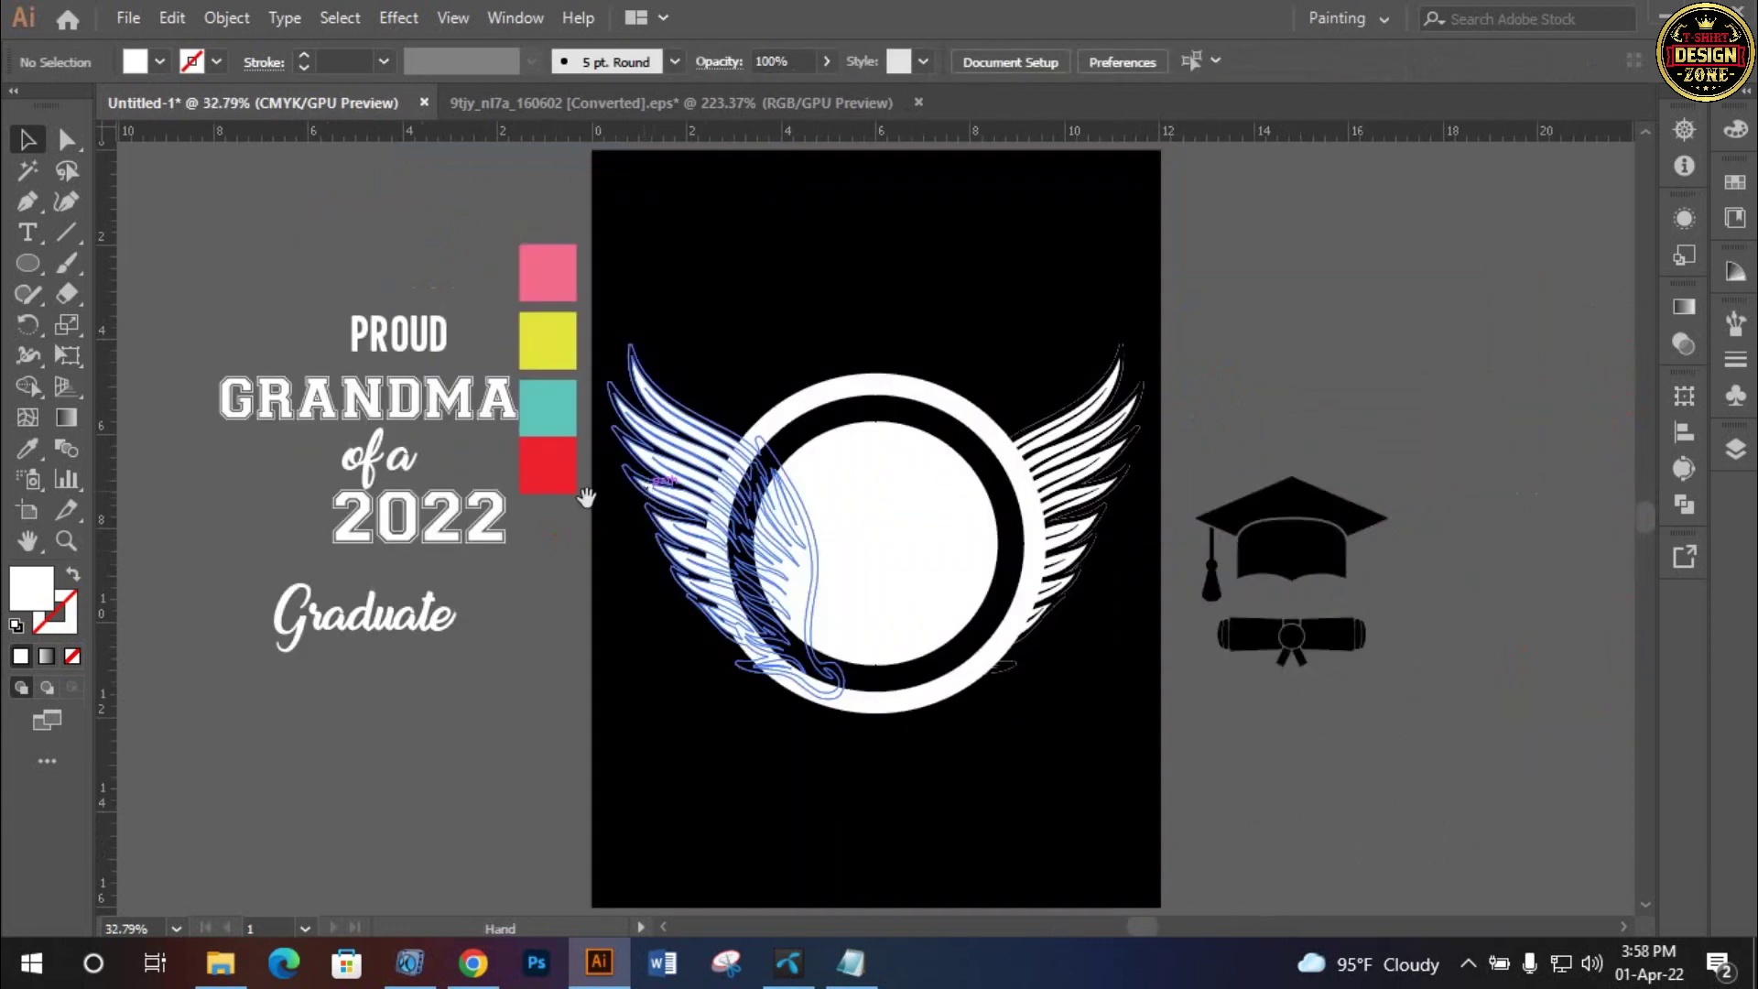
left_click(296, 316)
Alt-drag a copy of the slogan group beside the cap and convert it to outlines
left_click(409, 630)
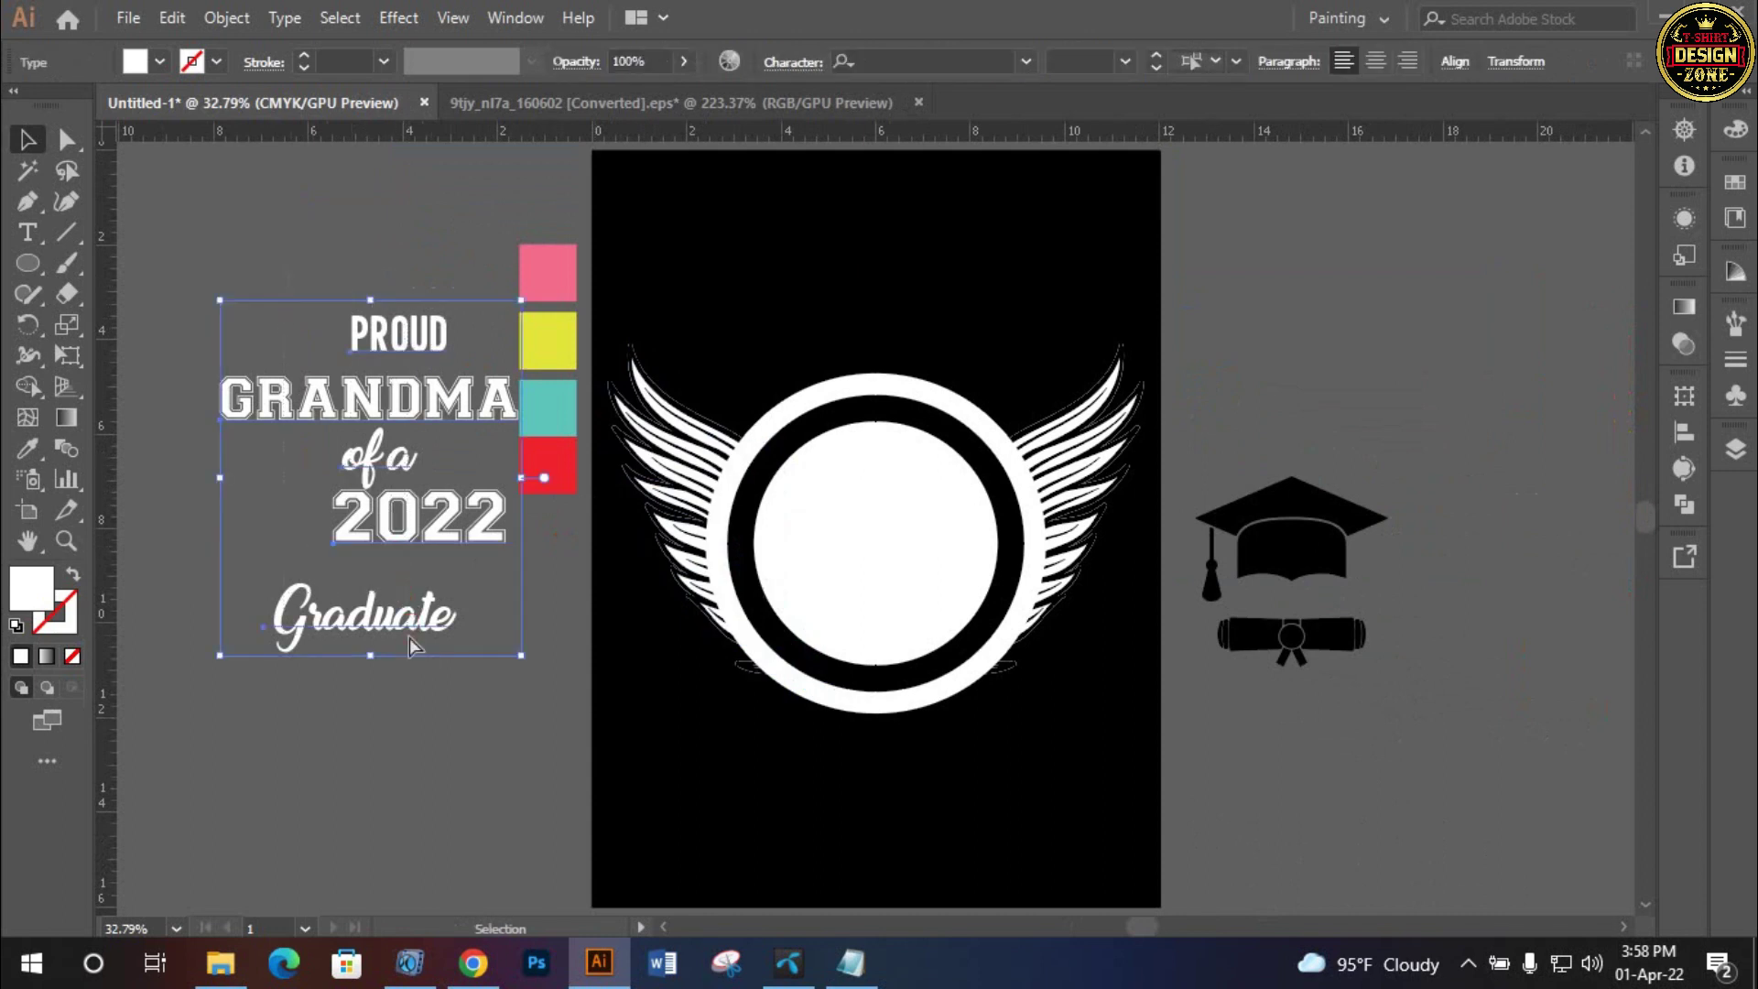
key("Delete")
key("ctrl+z")
mouse_move(327, 412)
left_mouse_down()
mouse_move(862, 247)
mouse_move(1305, 326)
left_mouse_up()
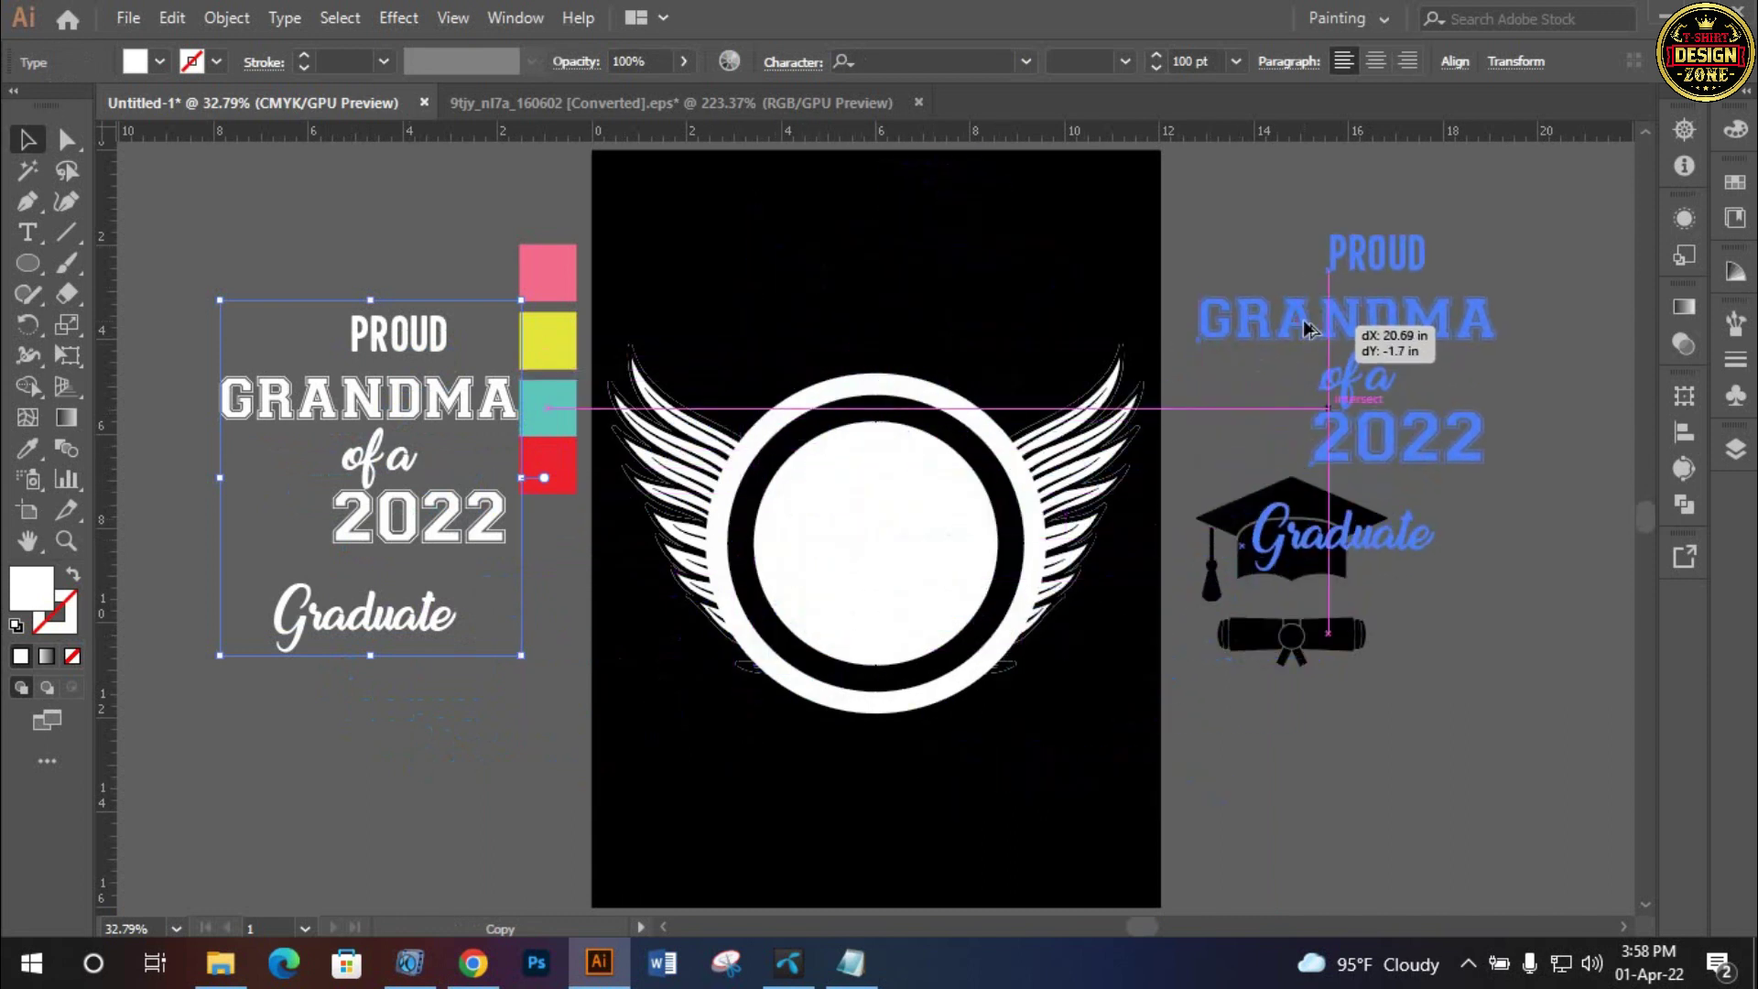
right_click(1306, 326)
left_click(1393, 502)
left_click(1177, 721)
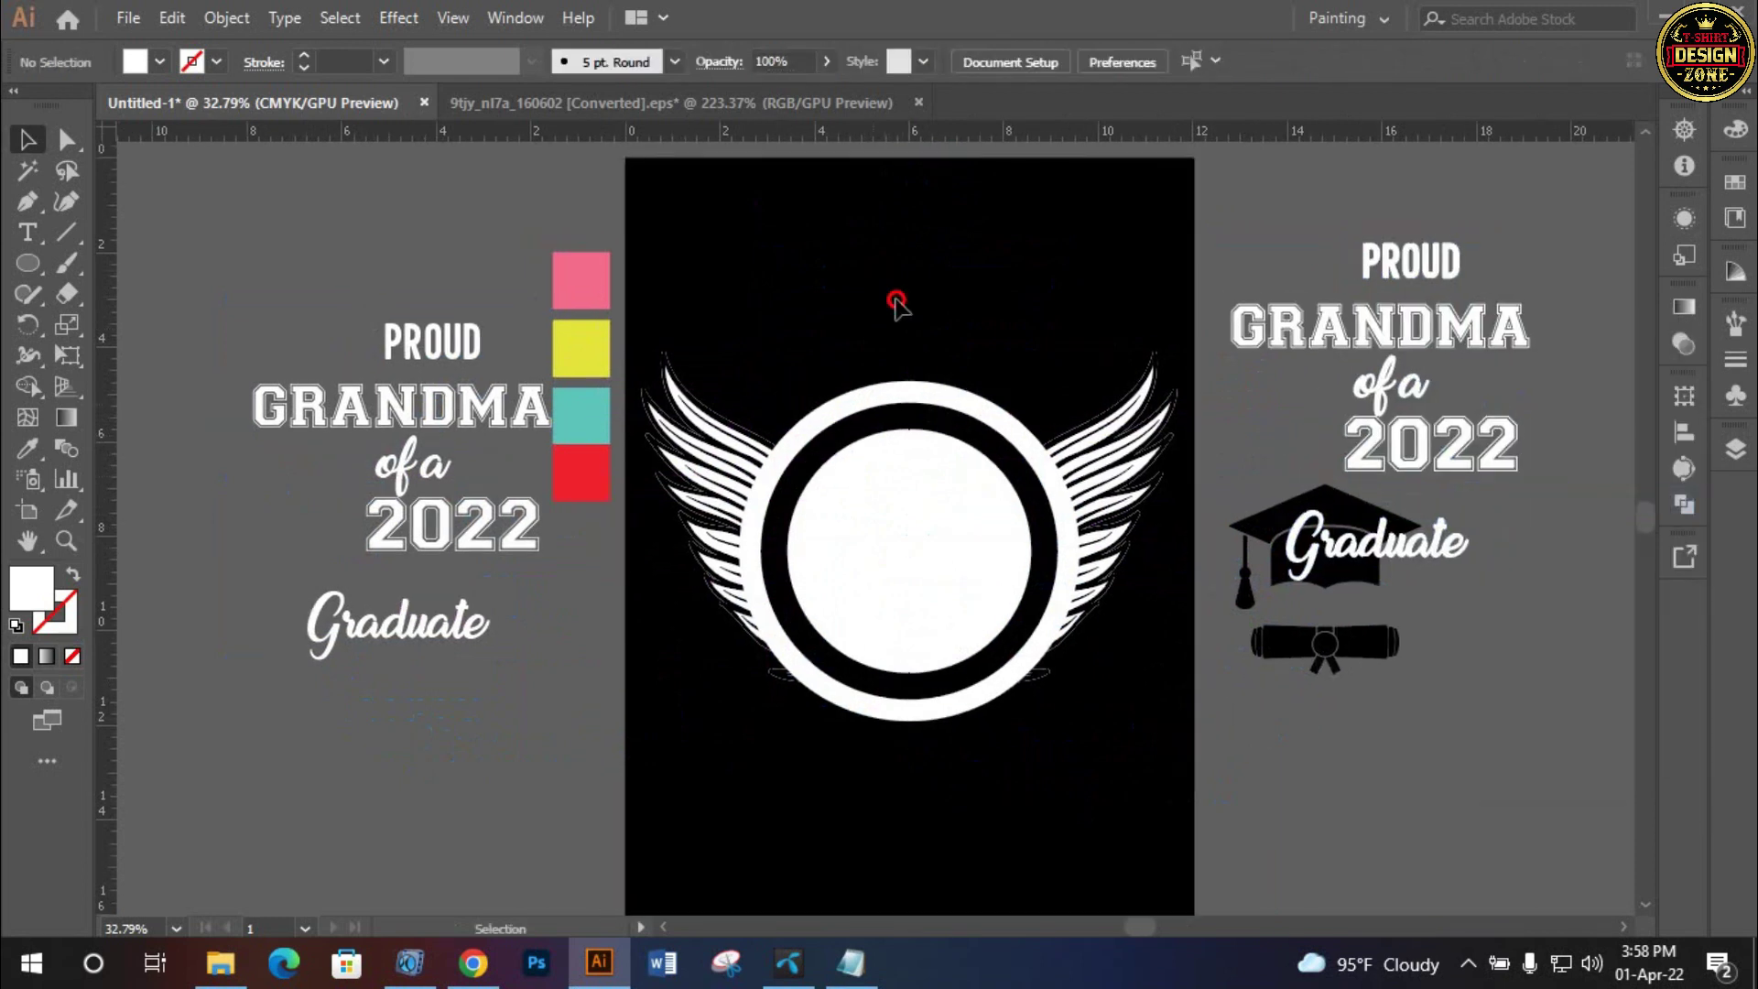
Add vertical ruler guides at the artboard's left and right edges
left_click_drag(896, 302, 1060, 616)
left_click_drag(112, 447, 1180, 531)
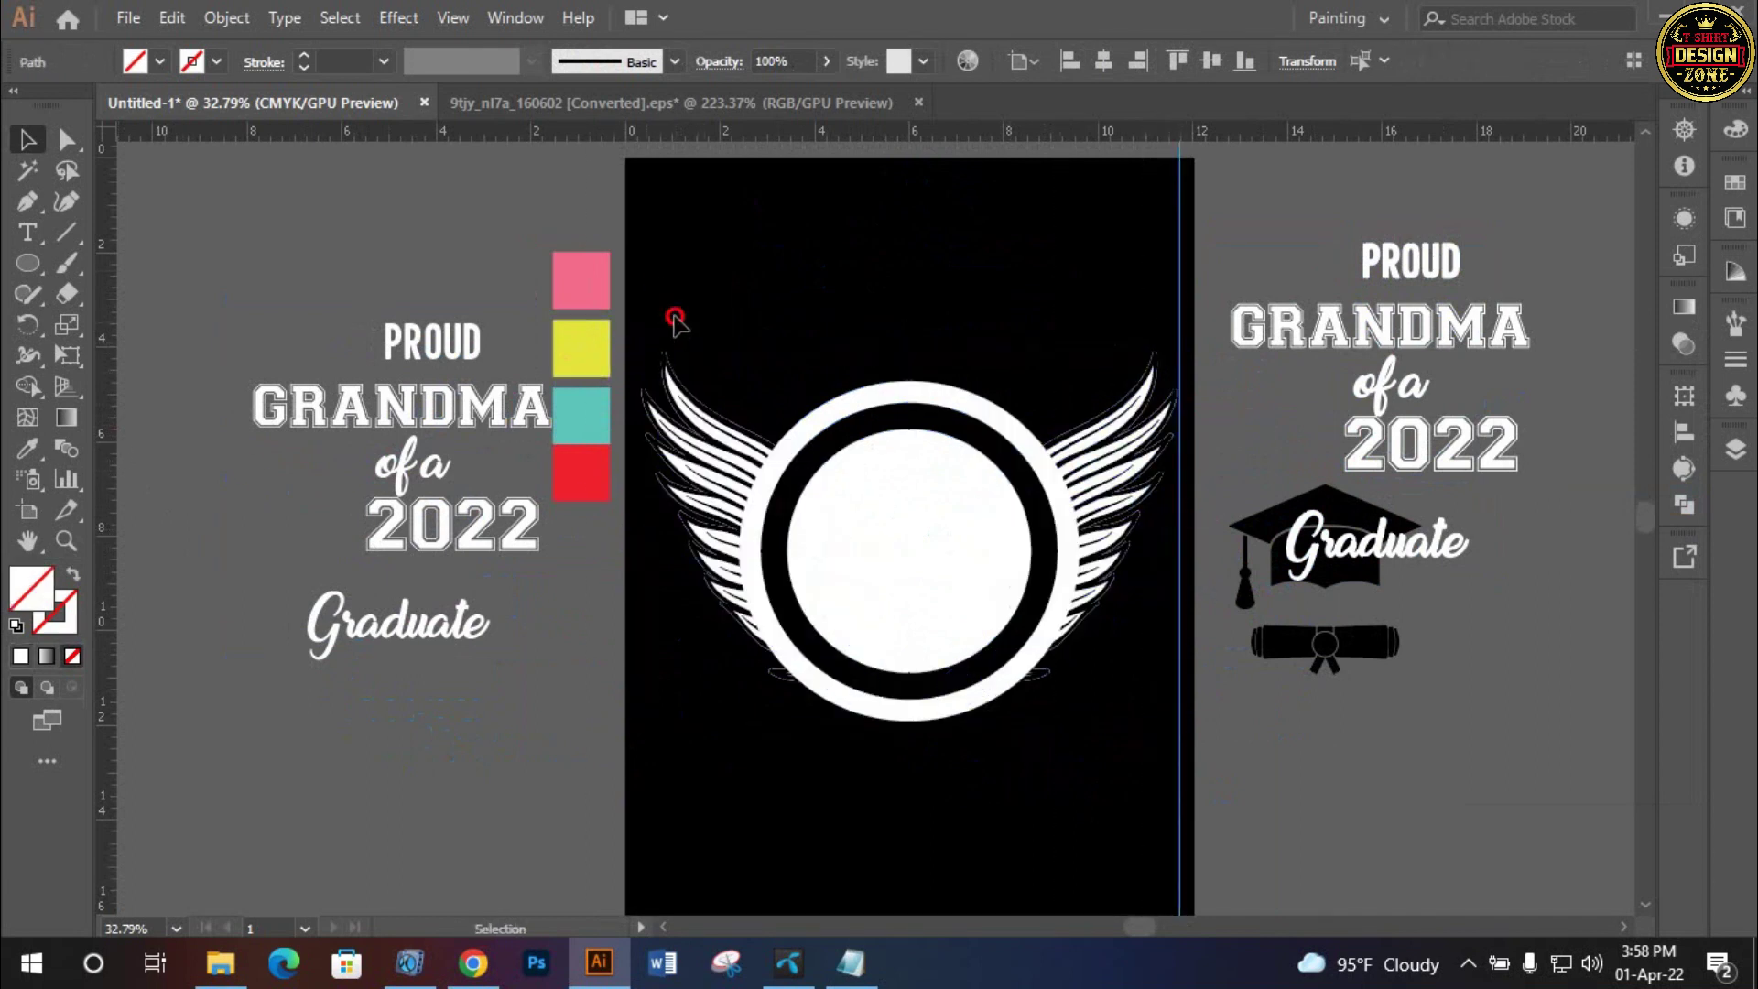
left_click_drag(101, 496, 643, 535)
Place PROUD and GRANDMA above the emblem, 'of a' below GRANDMA, and 2022 and Graduate beneath
mouse_move(1383, 337)
left_mouse_down()
mouse_move(968, 313)
mouse_move(964, 348)
left_mouse_up()
left_click_drag(1389, 270, 925, 286)
mouse_move(1426, 392)
left_mouse_down()
mouse_move(1373, 293)
mouse_move(865, 293)
left_mouse_up()
left_click_drag(1415, 275, 1273, 544)
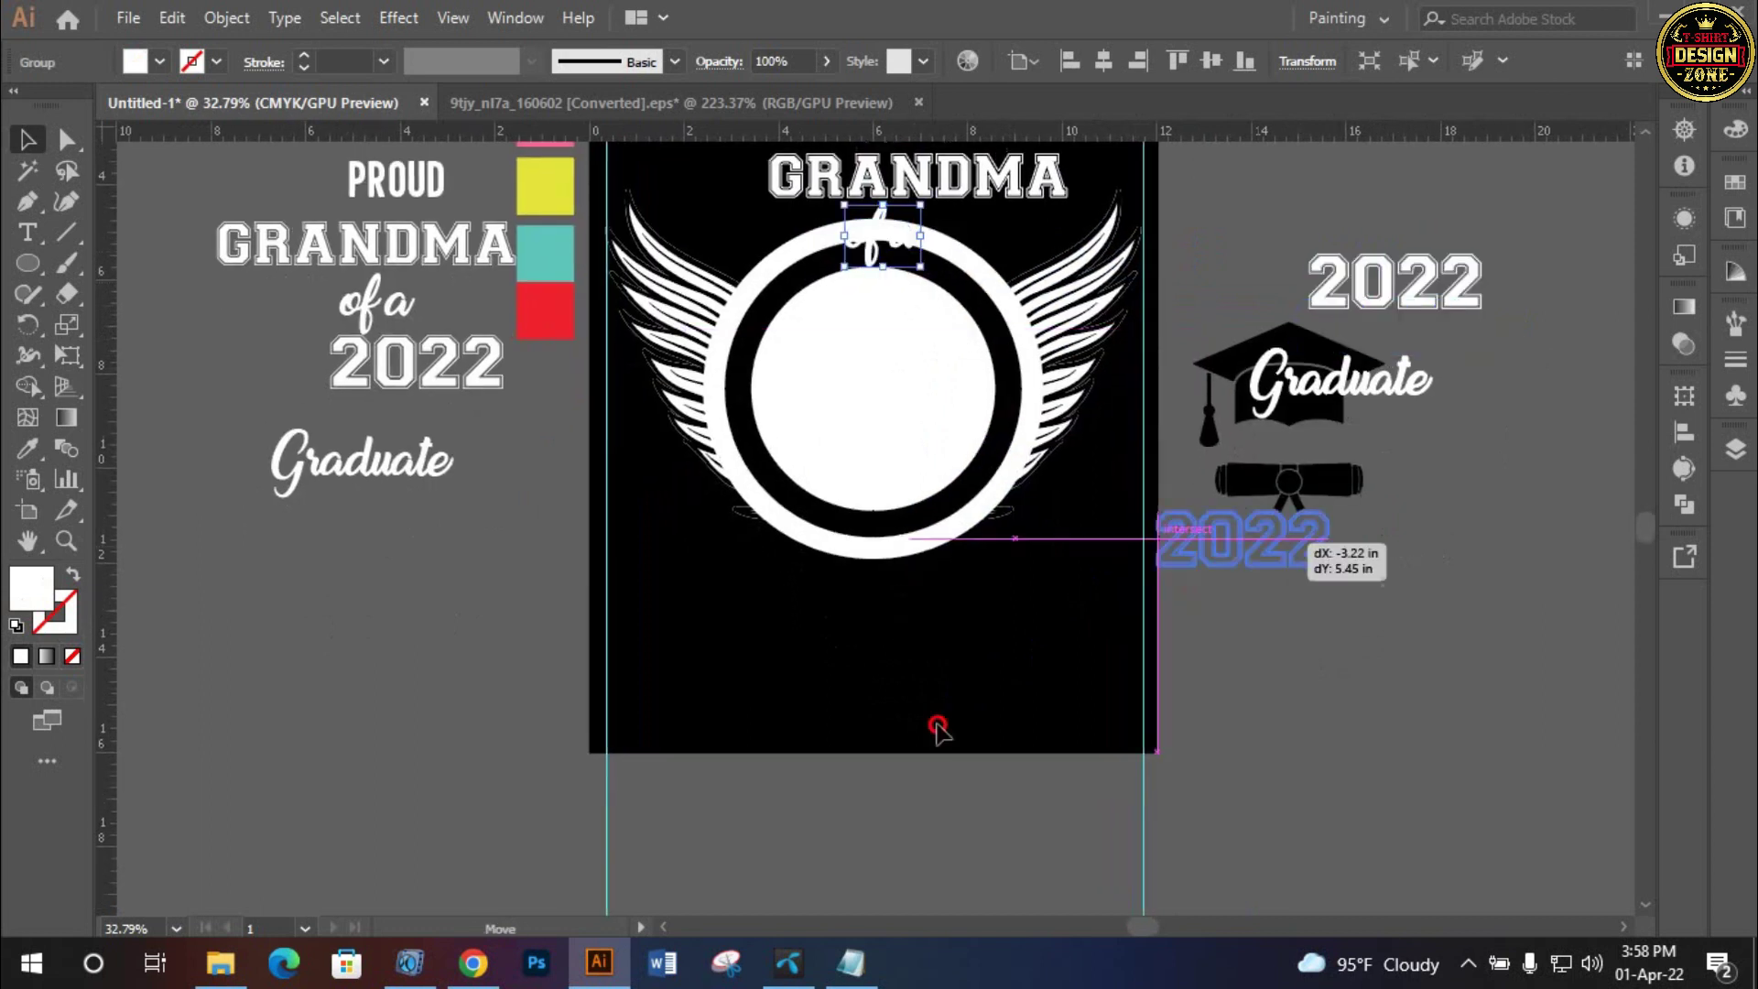
left_click_drag(938, 730, 923, 687)
left_click(1250, 531)
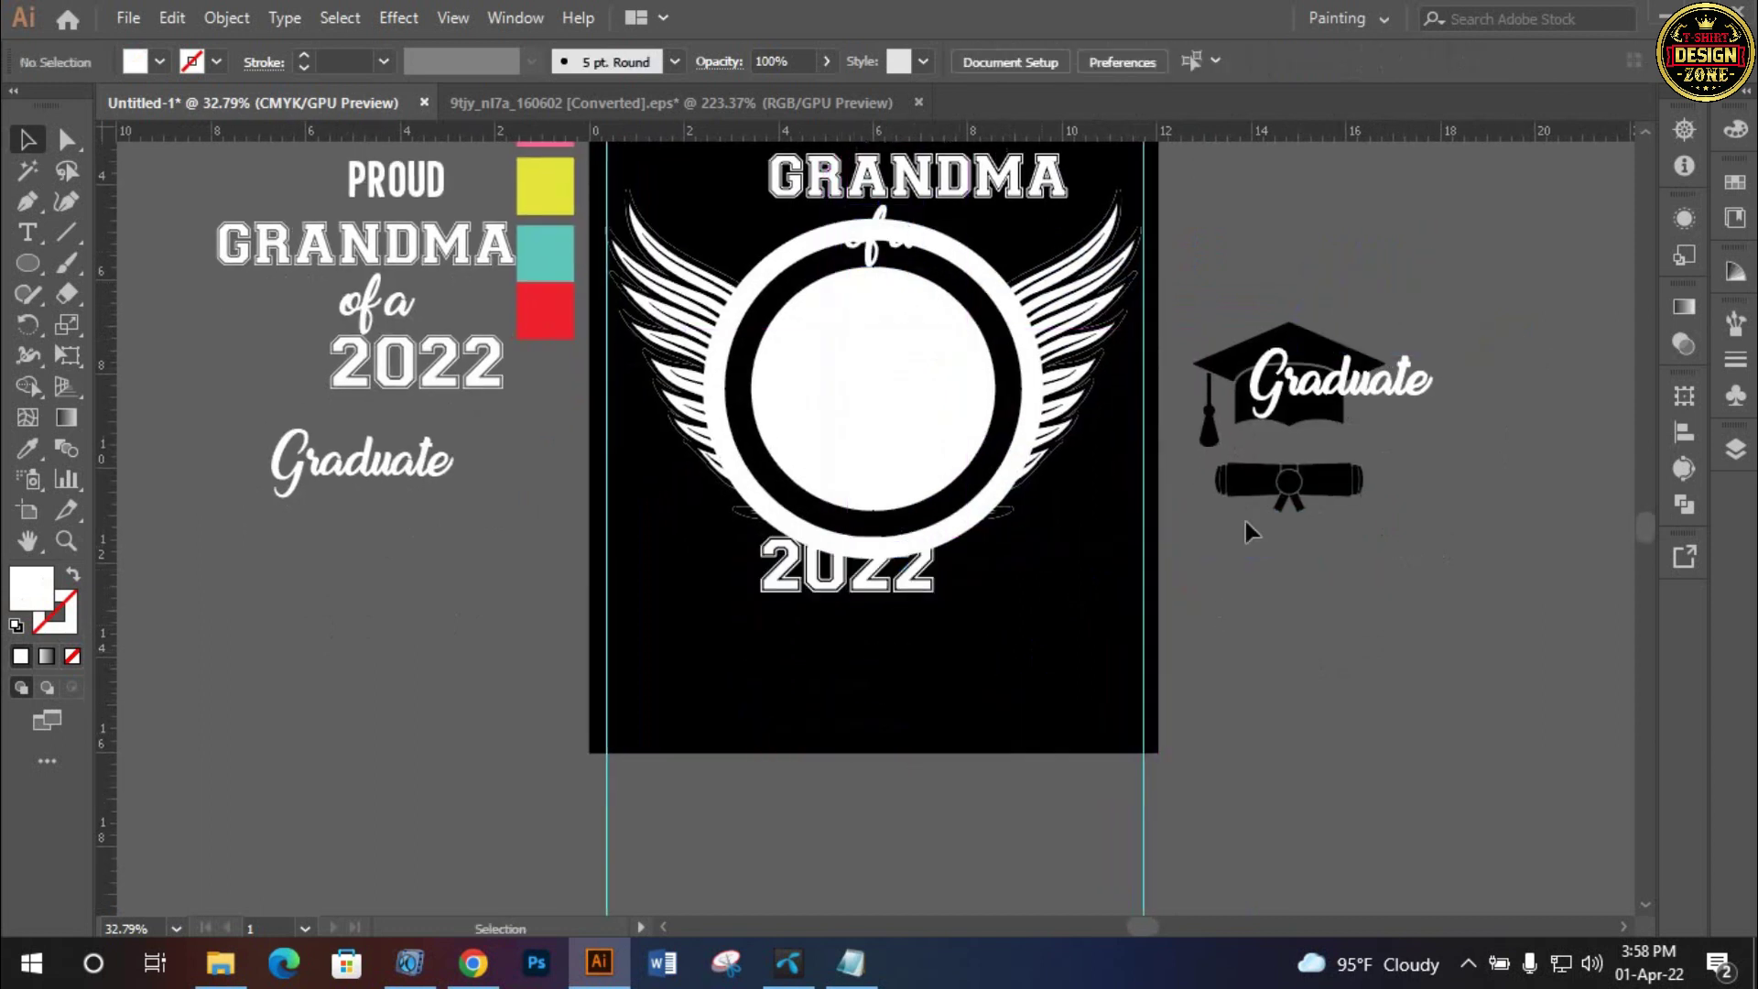
mouse_move(1365, 385)
left_mouse_down()
mouse_move(871, 641)
mouse_move(973, 620)
left_mouse_up()
left_click(1007, 650)
Alt-drag a copy of the cap into the circle and ungroup the wings and circle
left_click(1332, 437)
left_click_drag(1332, 436, 925, 450)
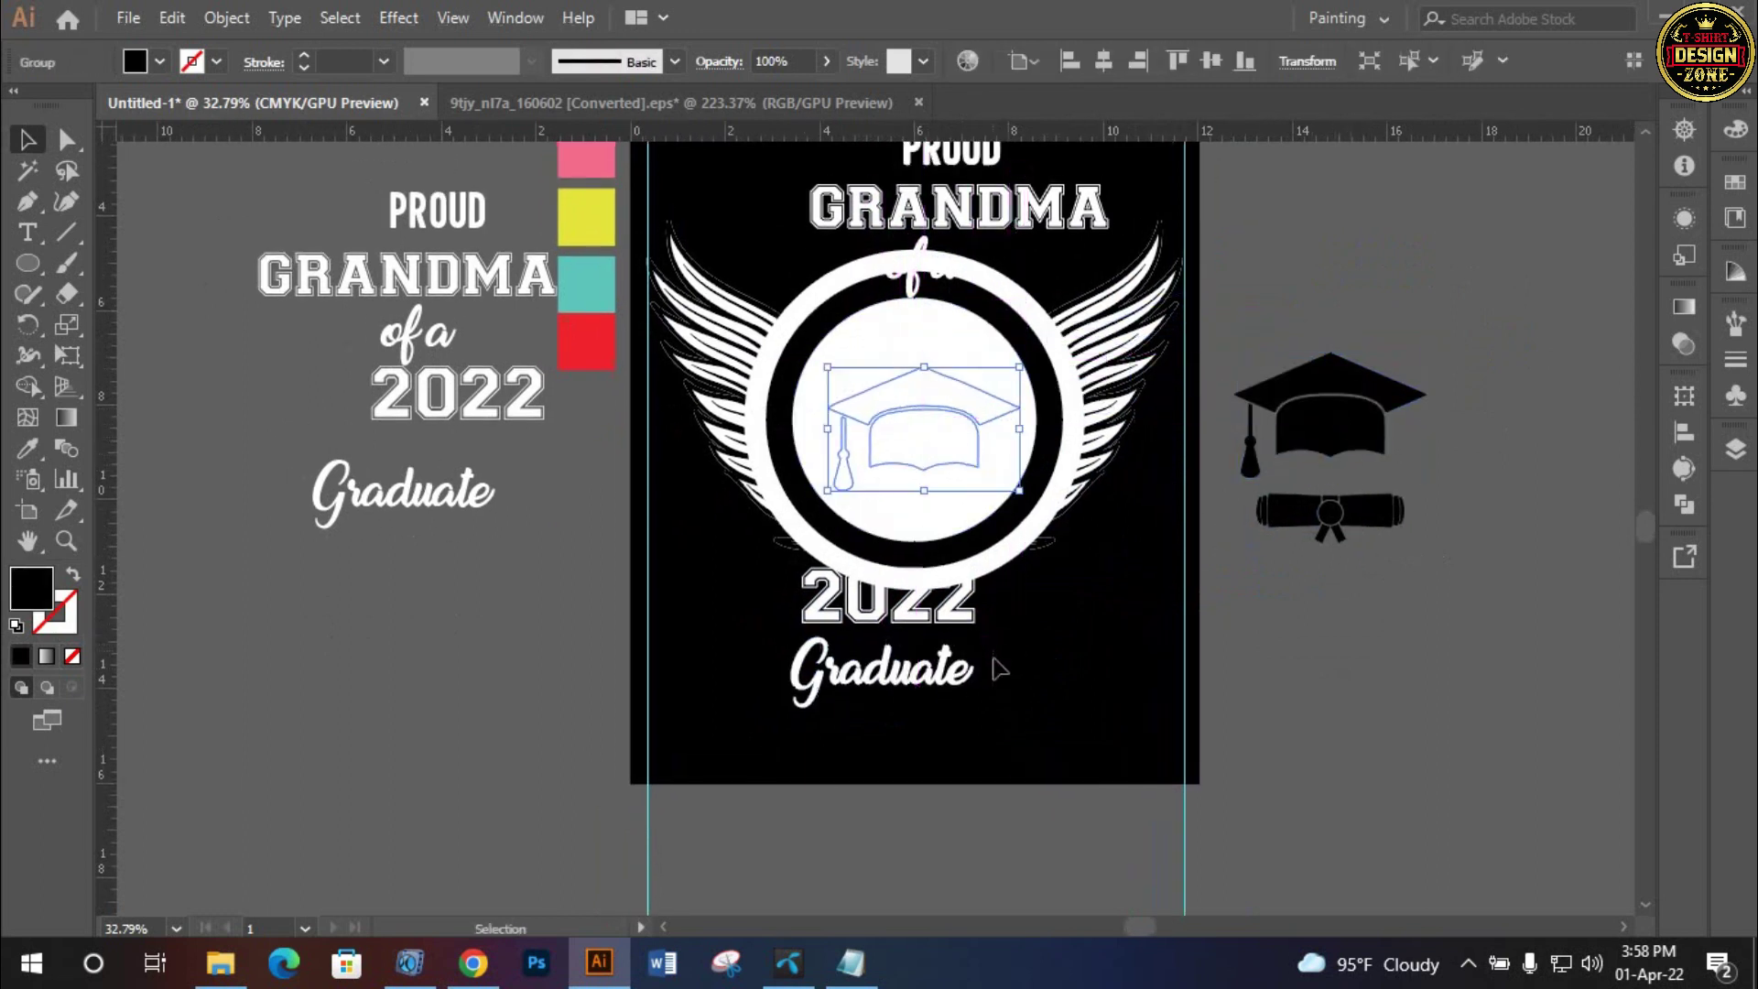
left_click(1014, 729)
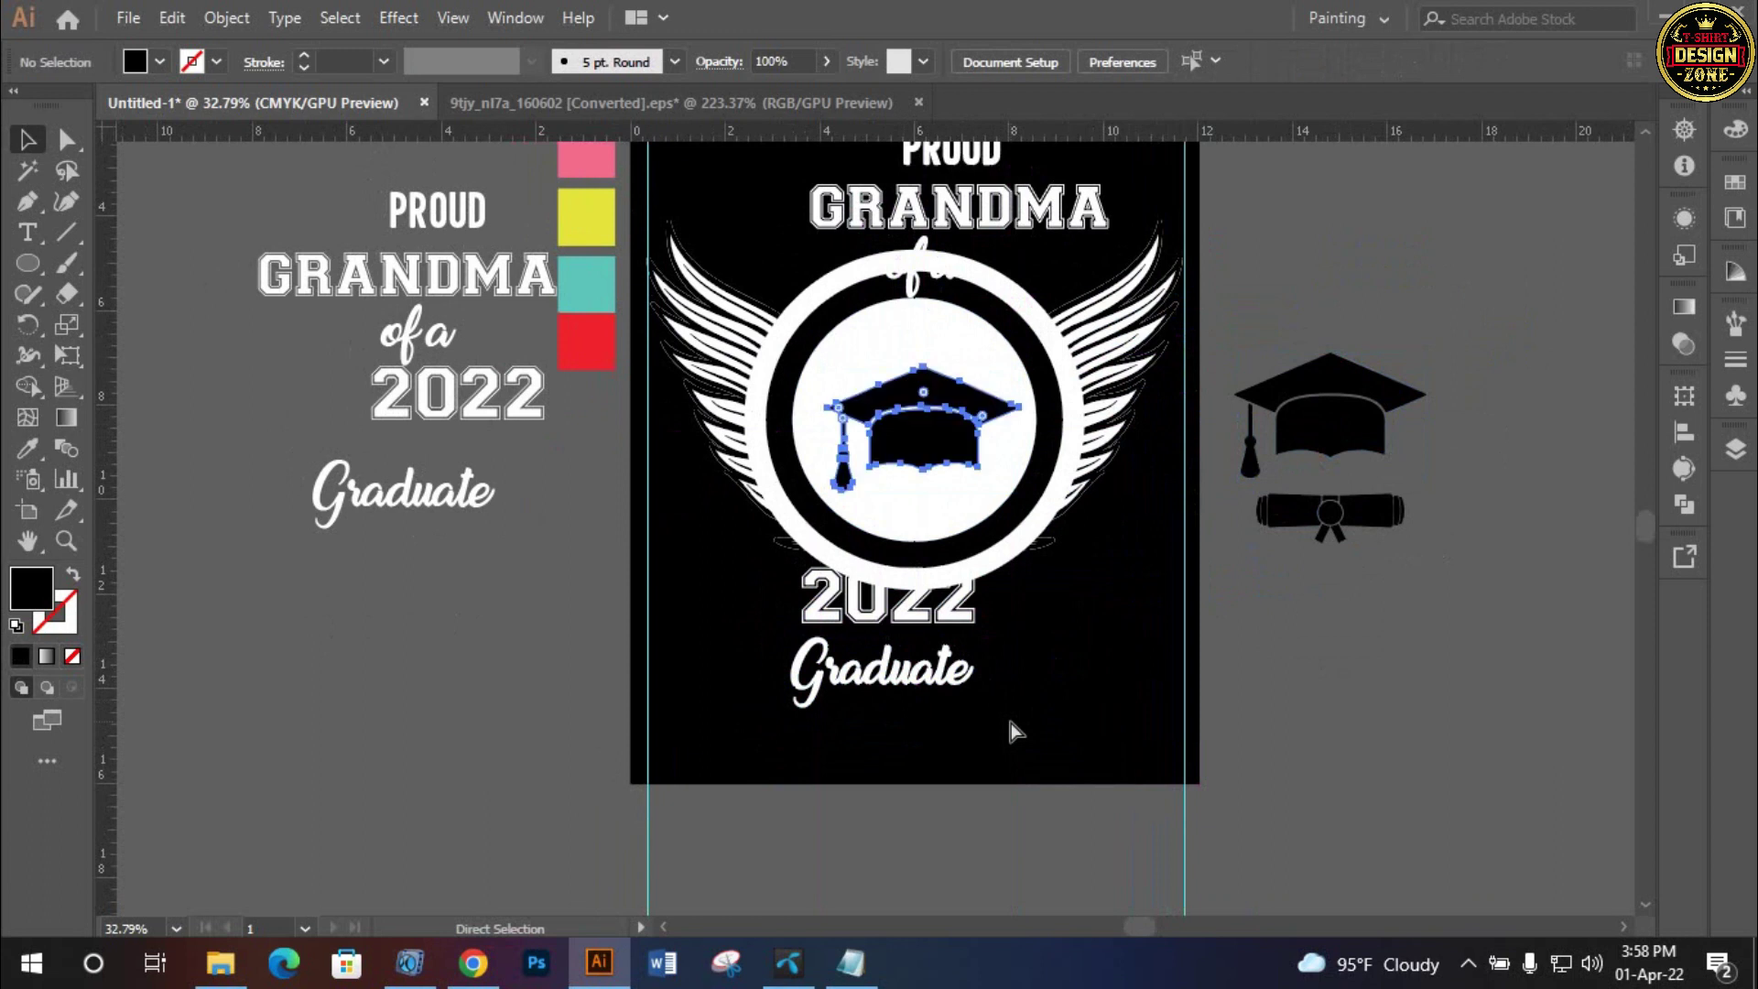
left_click(903, 348)
right_click(901, 338)
left_click(1007, 563)
left_click(1071, 695)
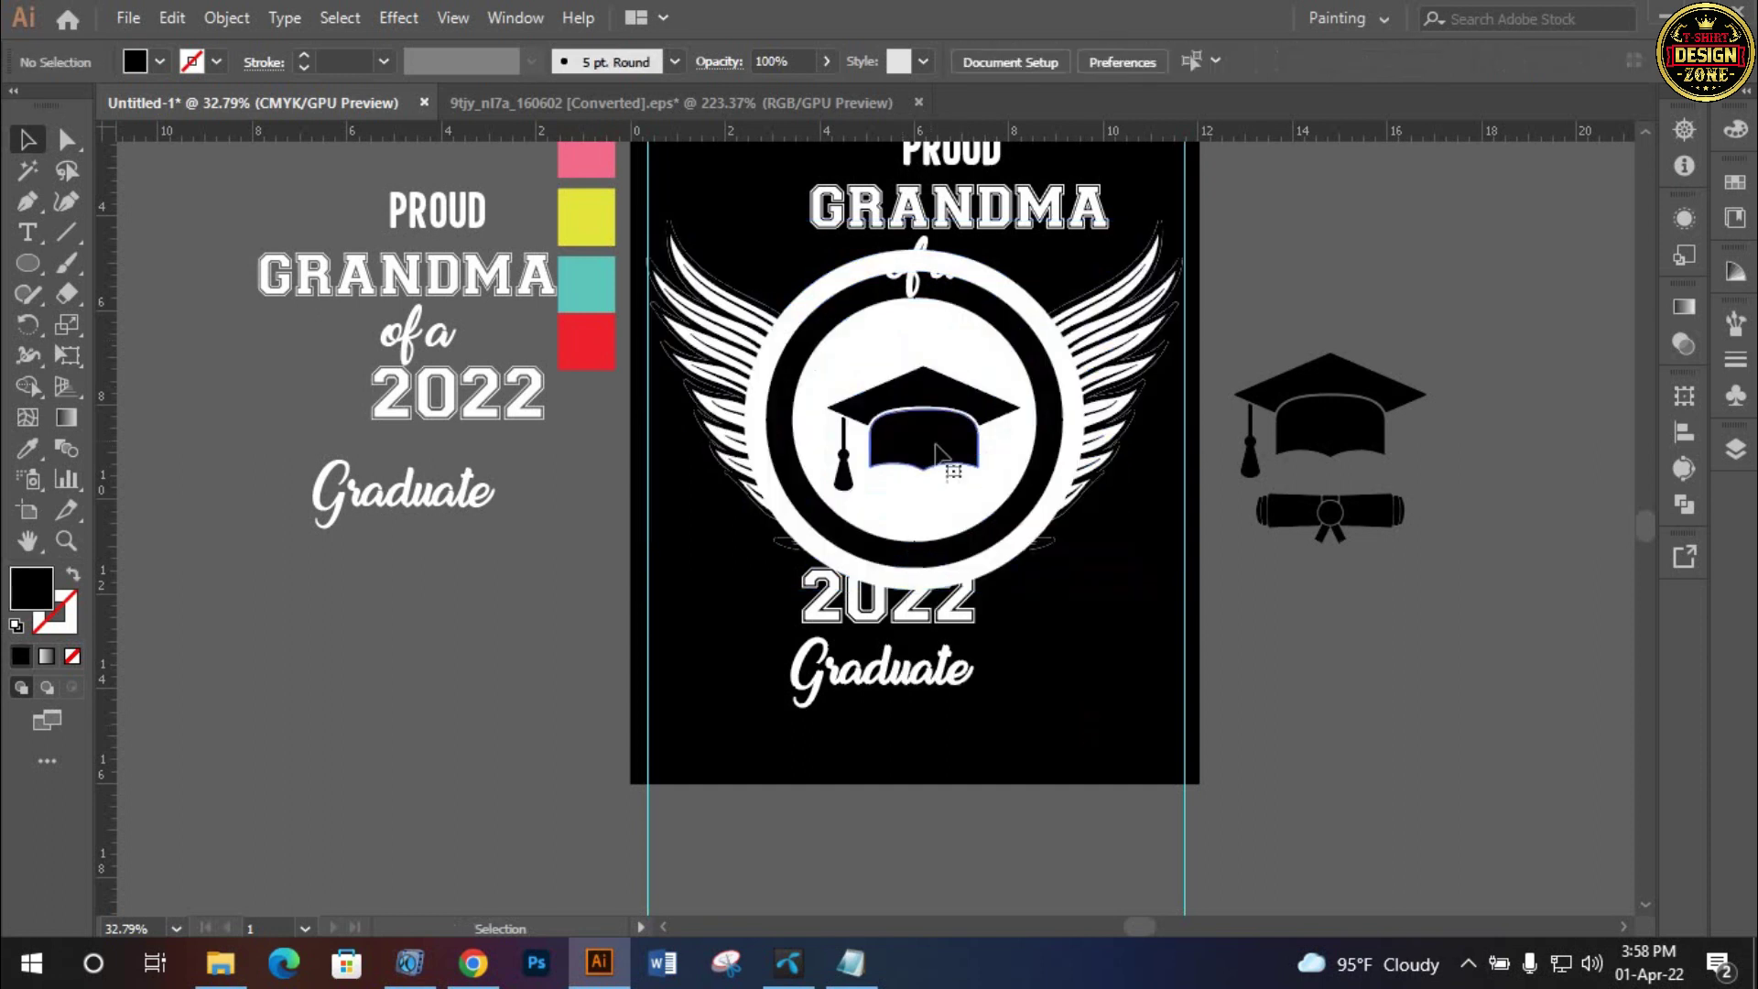
Zoom in, select circle and cap, and align them horizontally and vertically centred
key("ctrl+space")
left_click(941, 520)
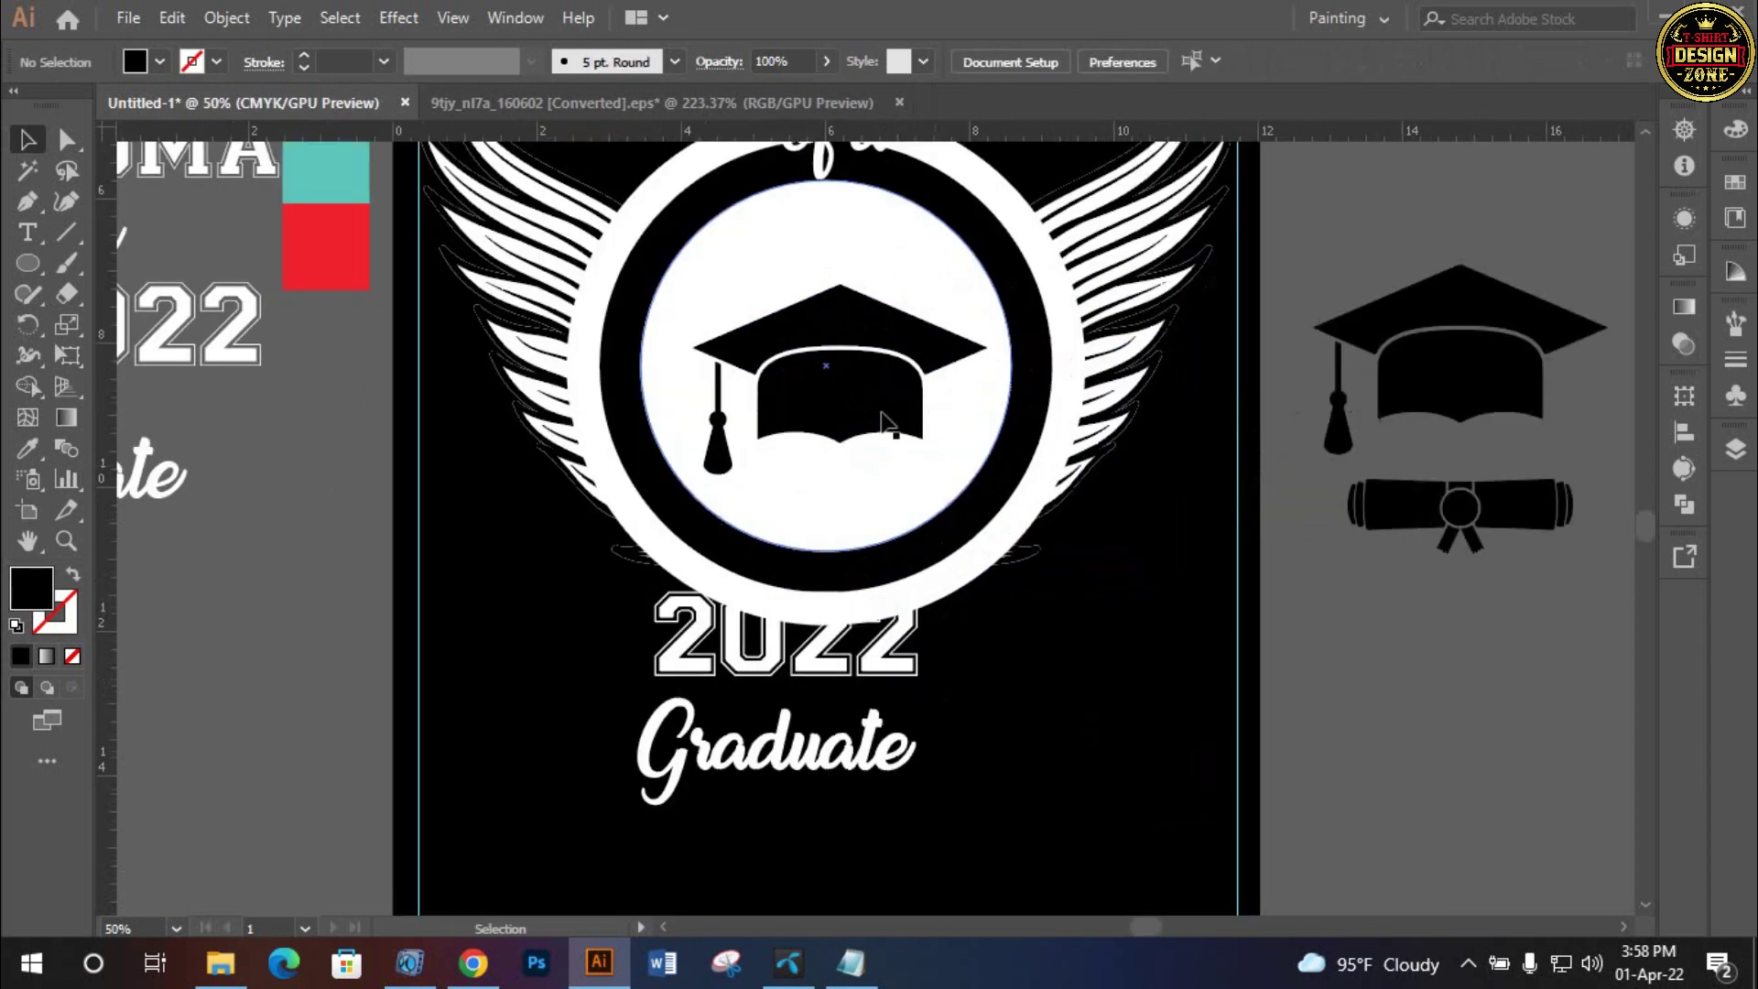
left_click(851, 394)
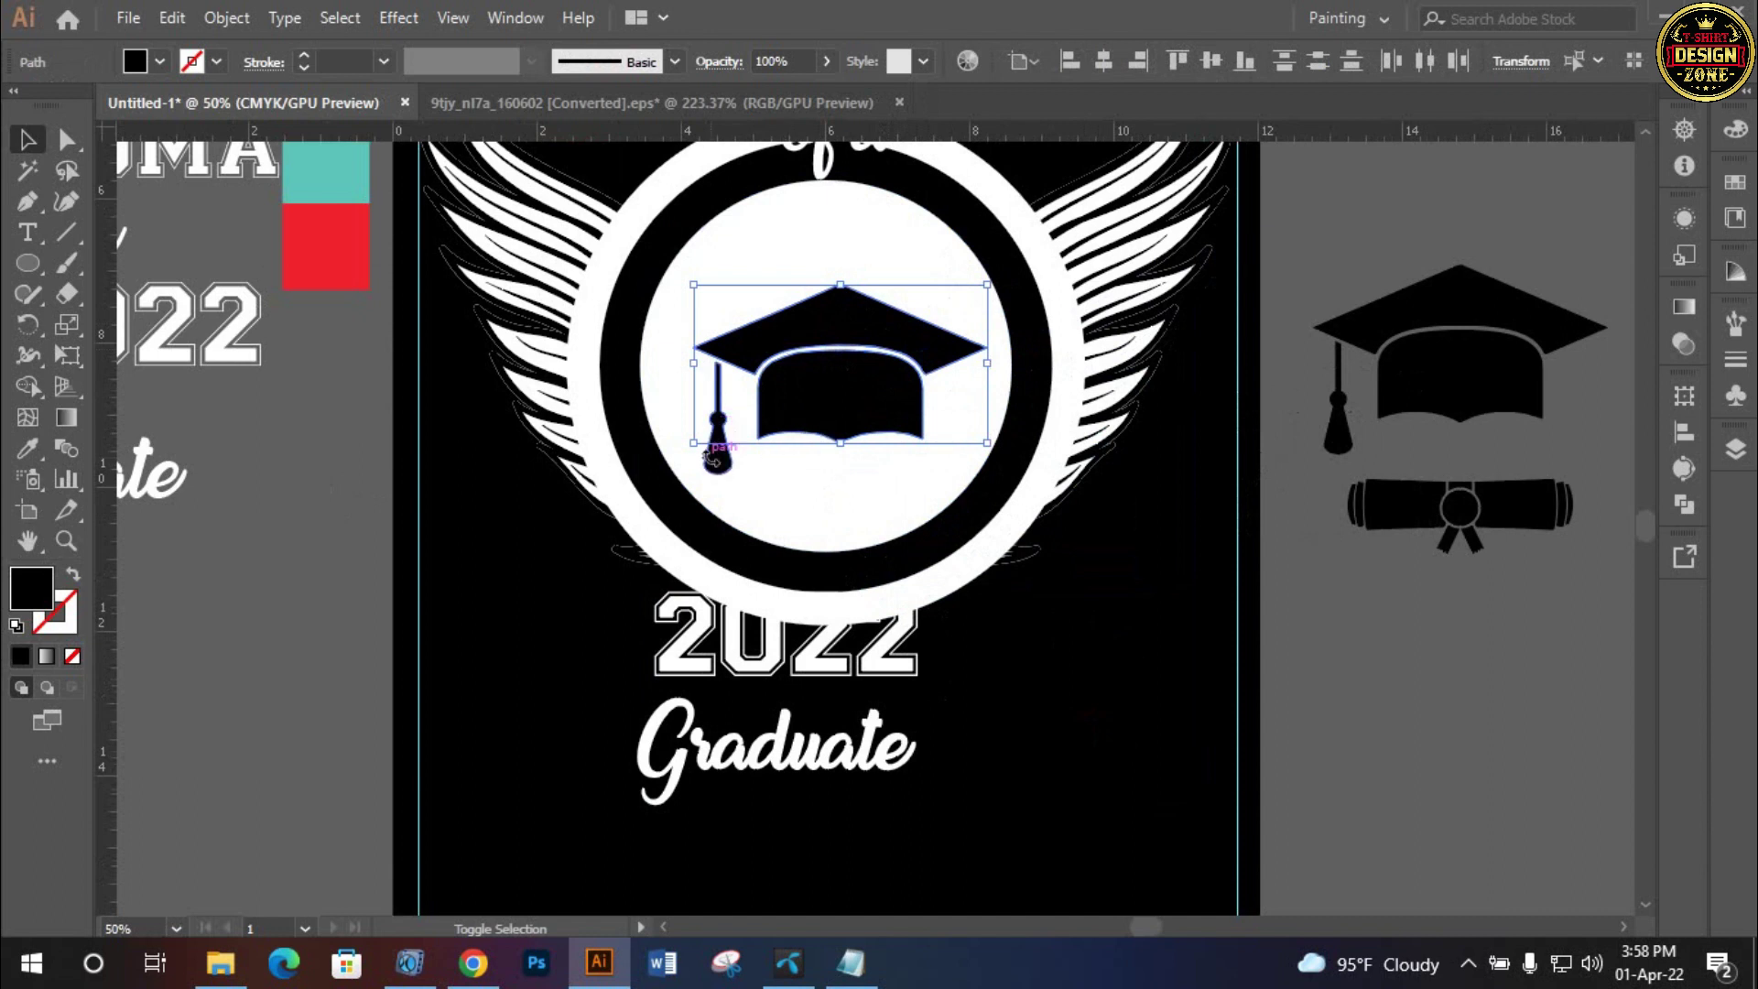
key("a")
key("v")
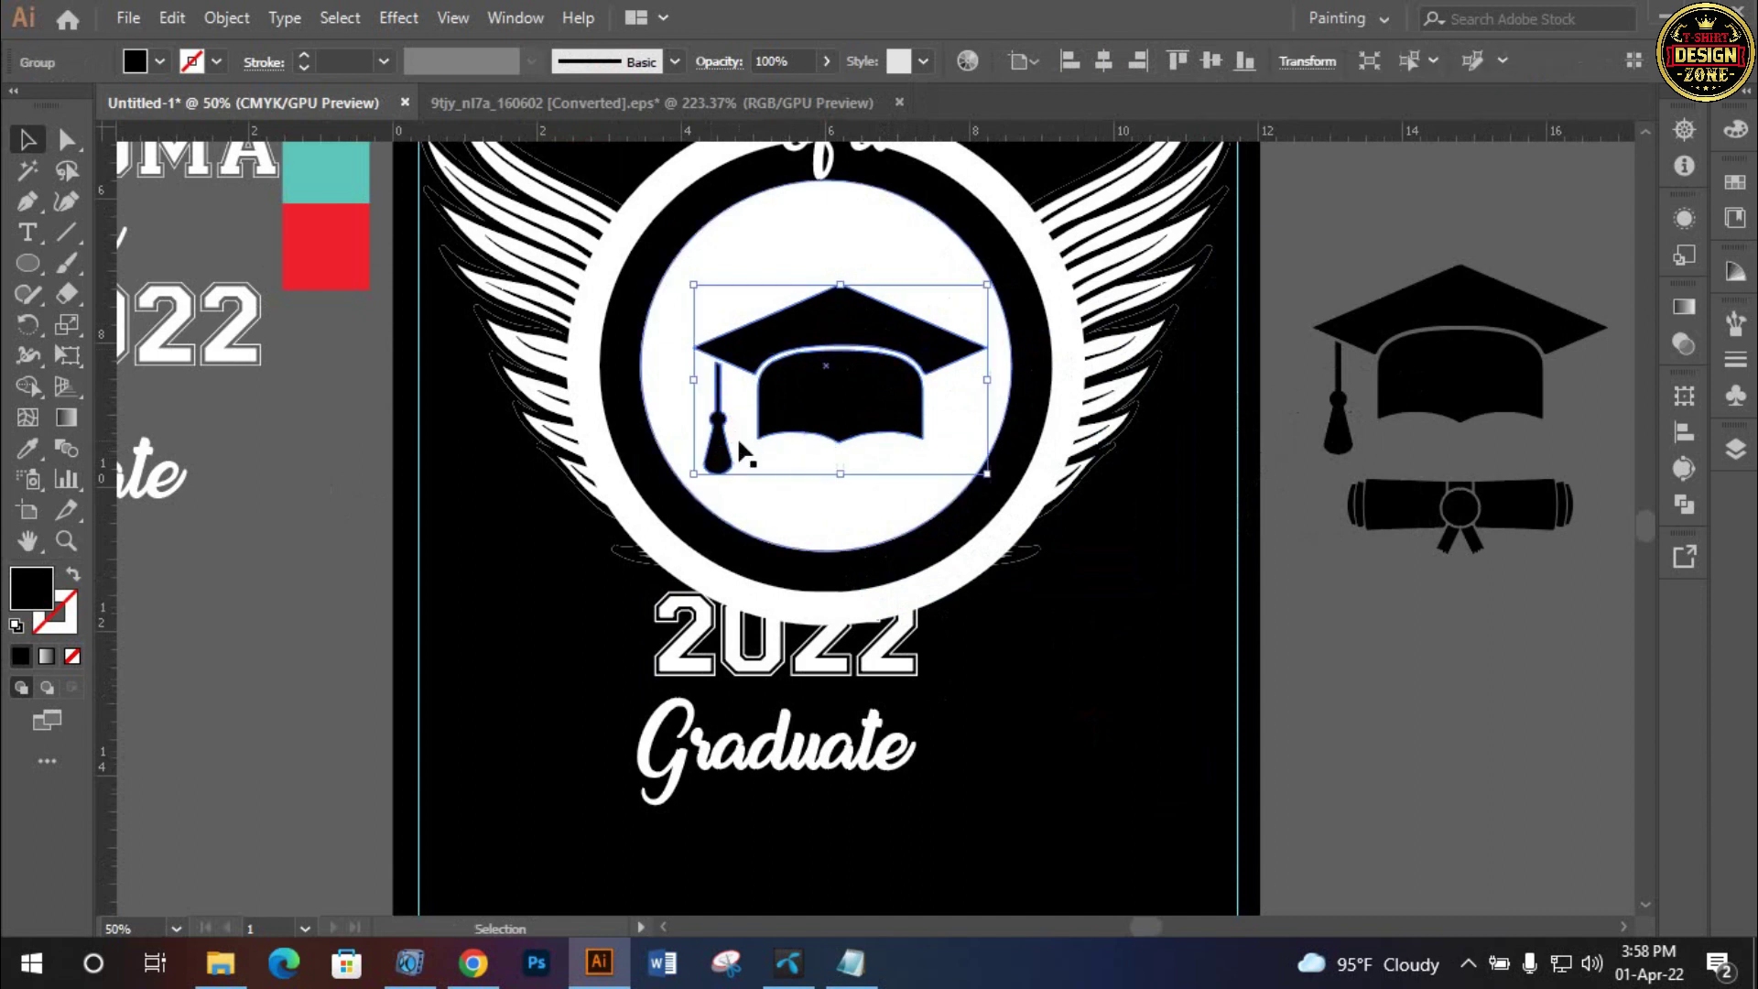
left_click(806, 247)
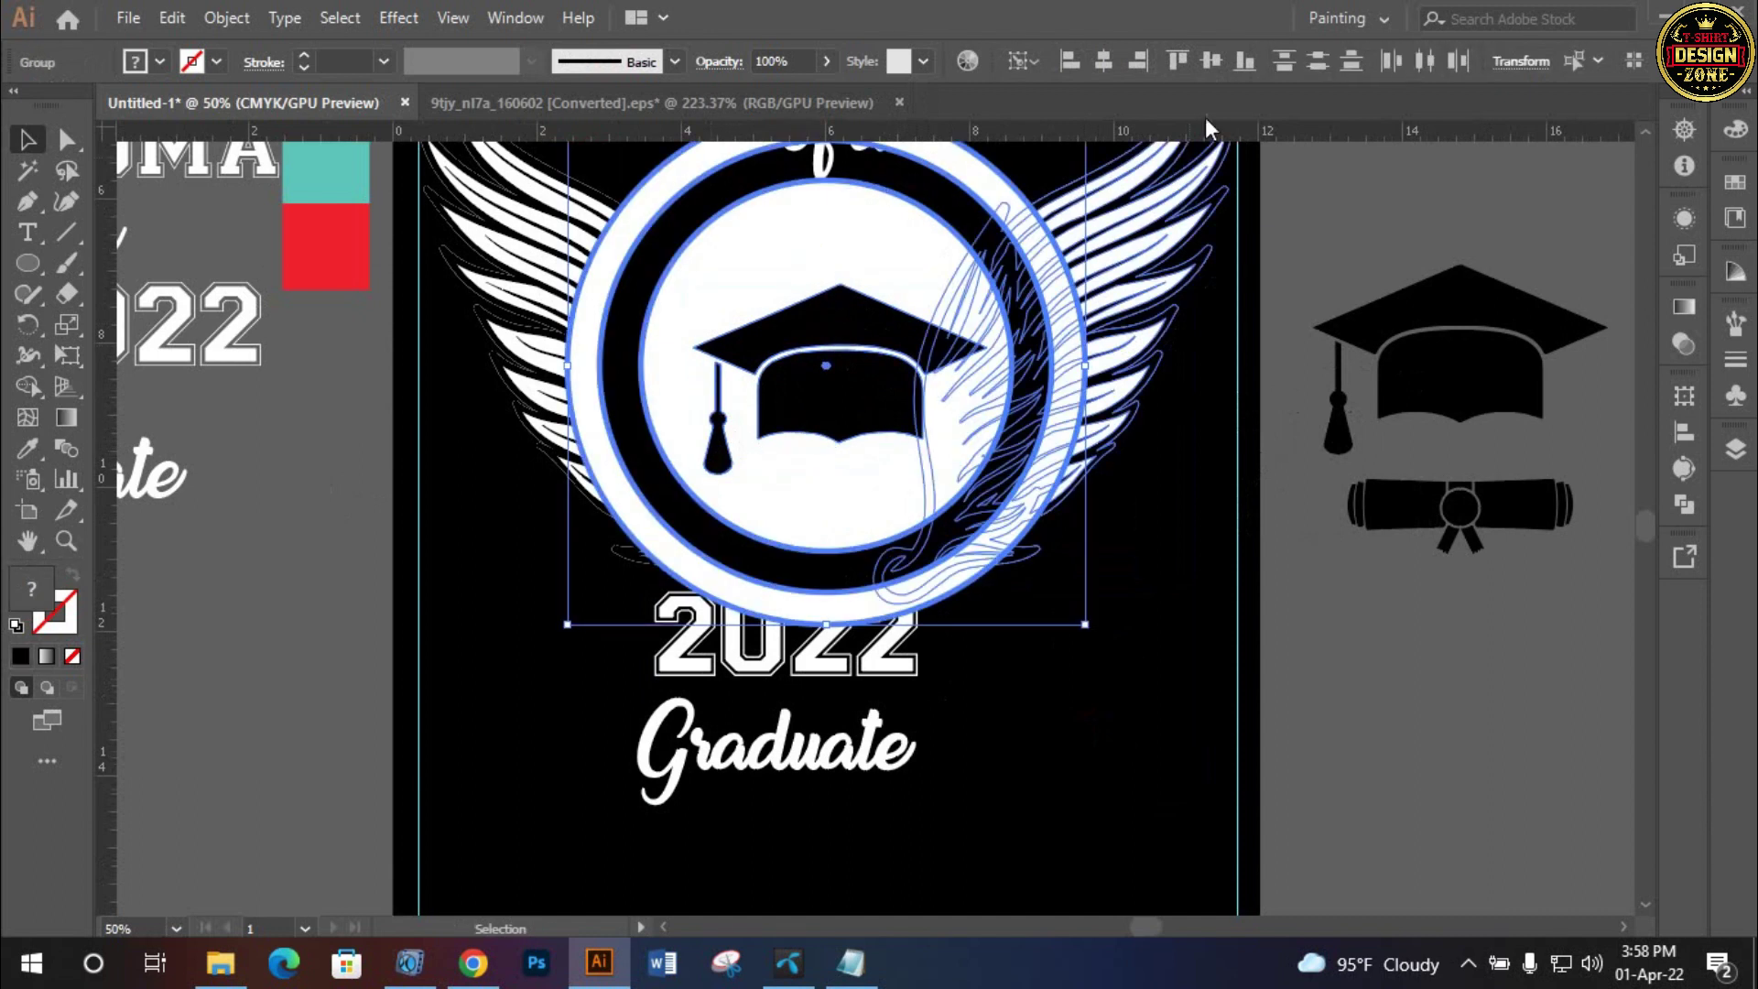
left_click(1103, 60)
left_click(1210, 60)
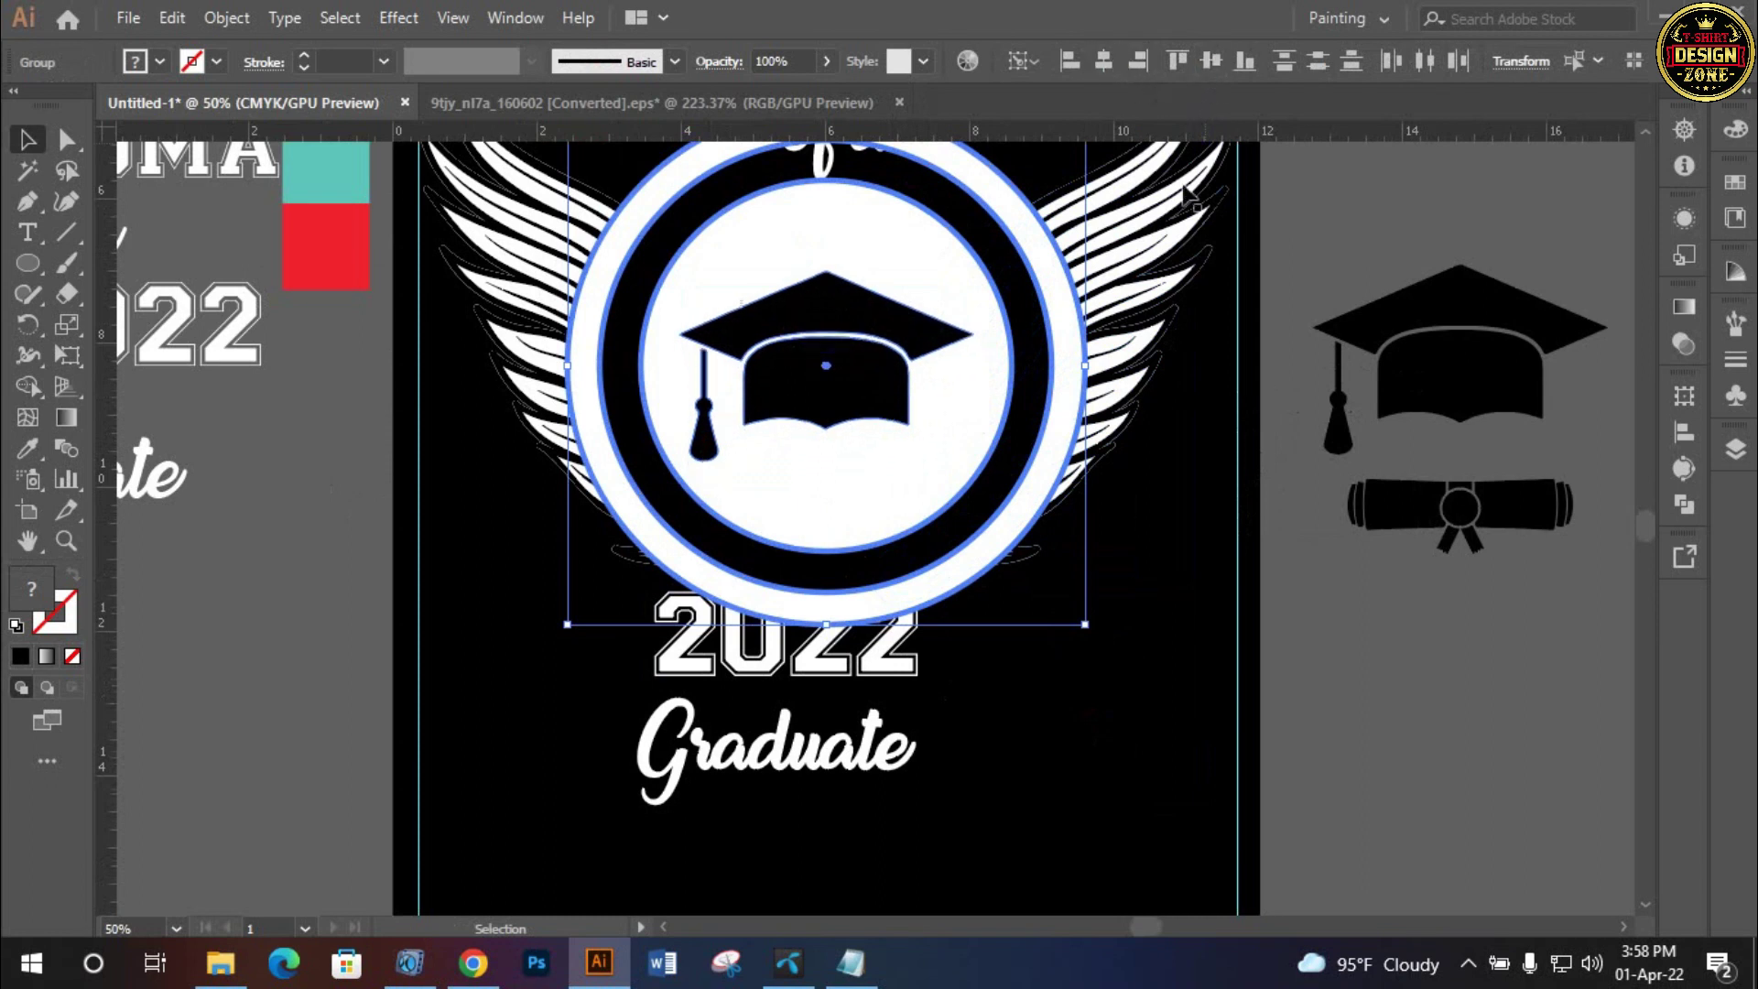
left_click(1144, 604)
Zoom in to inspect and select the diploma scroll, then fit the artboard back in view
key("ctrl+0")
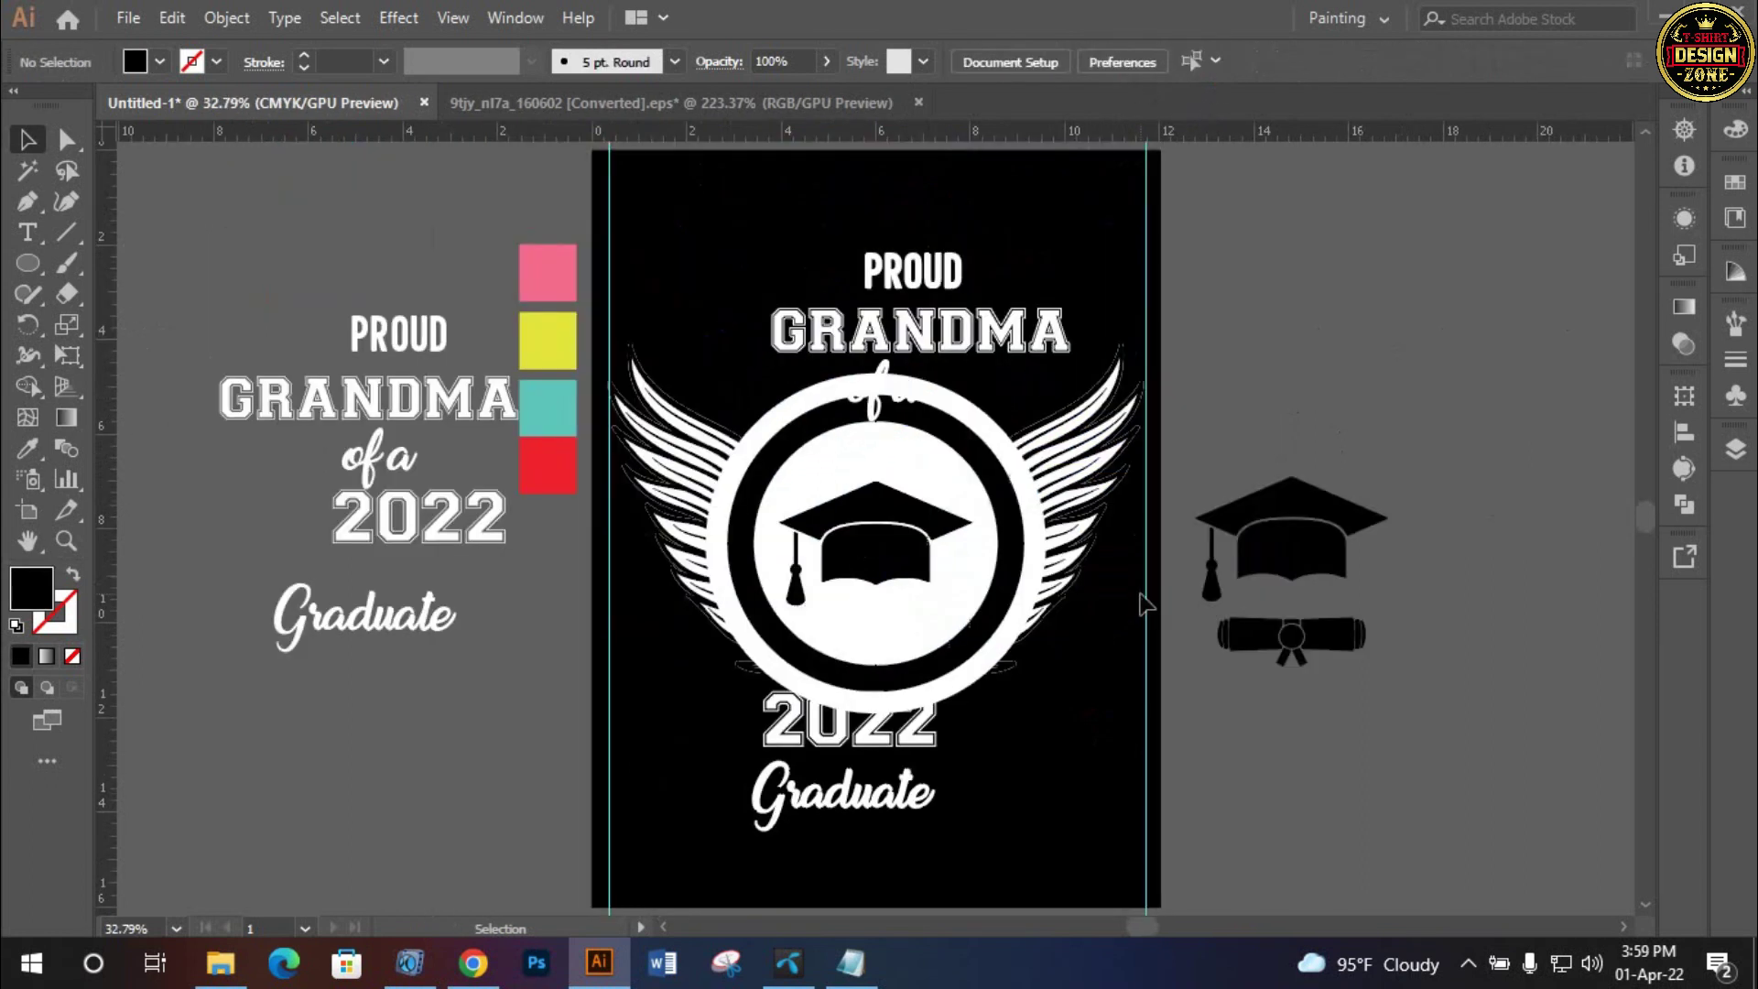
left_click(977, 582)
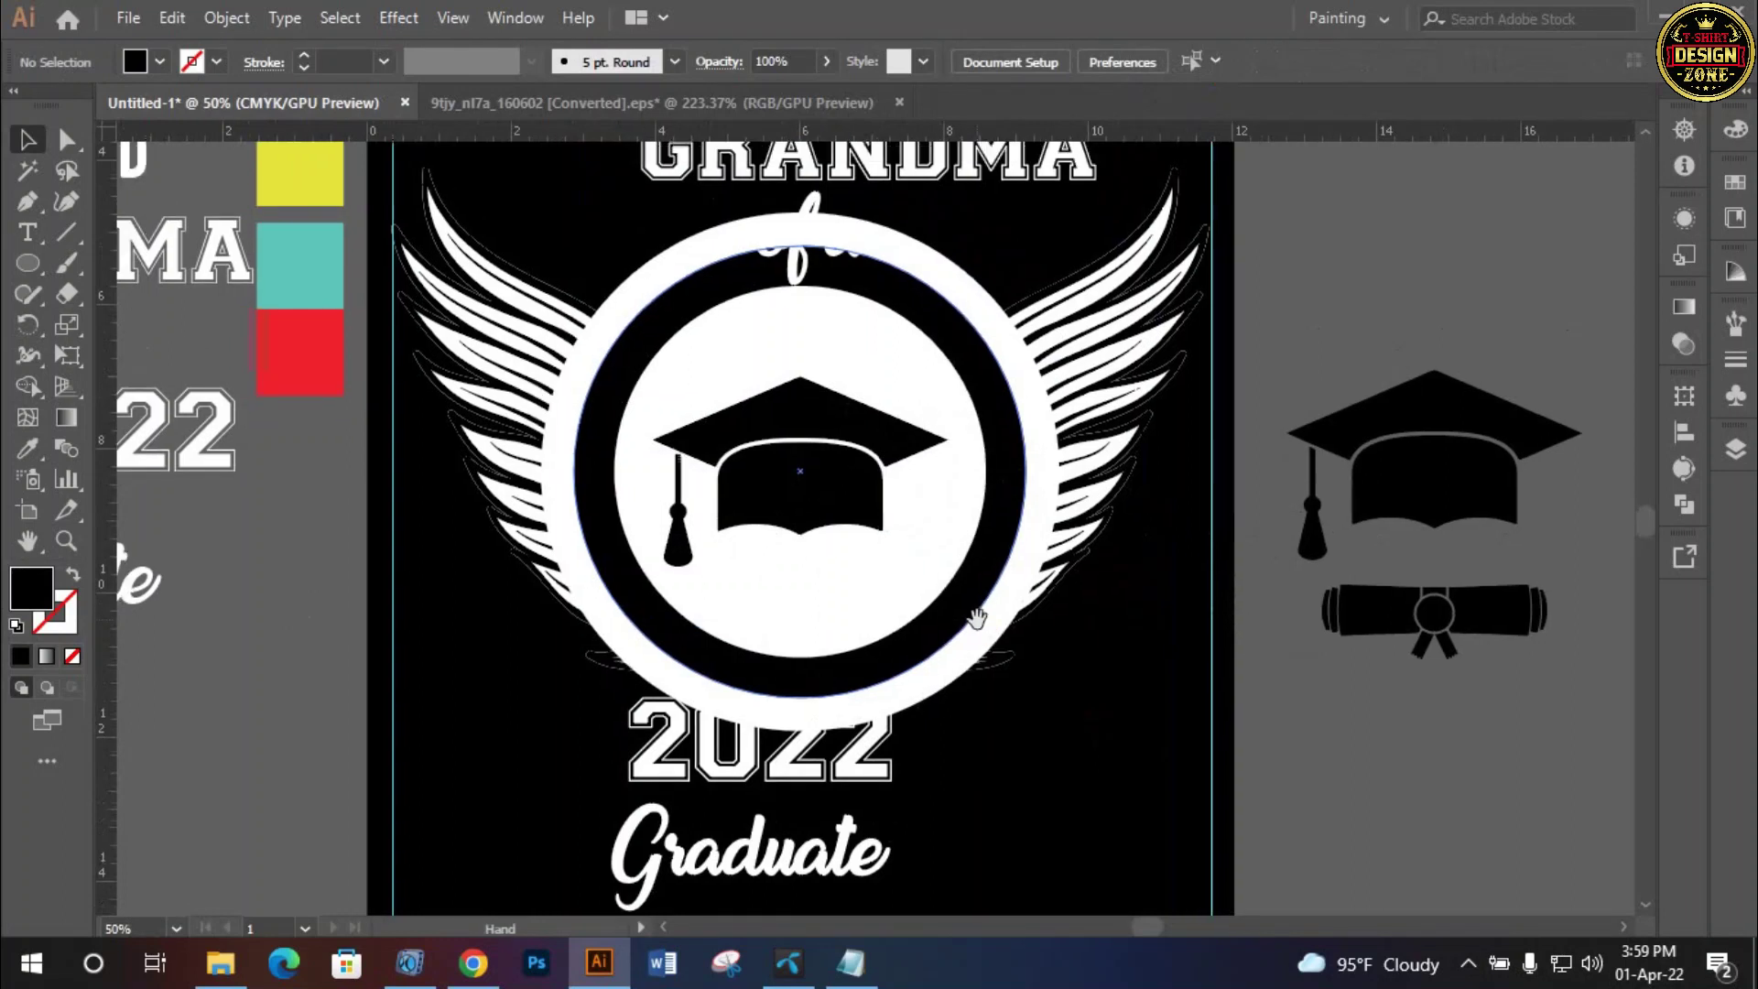
mouse_move(1512, 648)
left_mouse_down()
mouse_move(941, 652)
mouse_move(1512, 648)
left_mouse_up()
left_click(1508, 706)
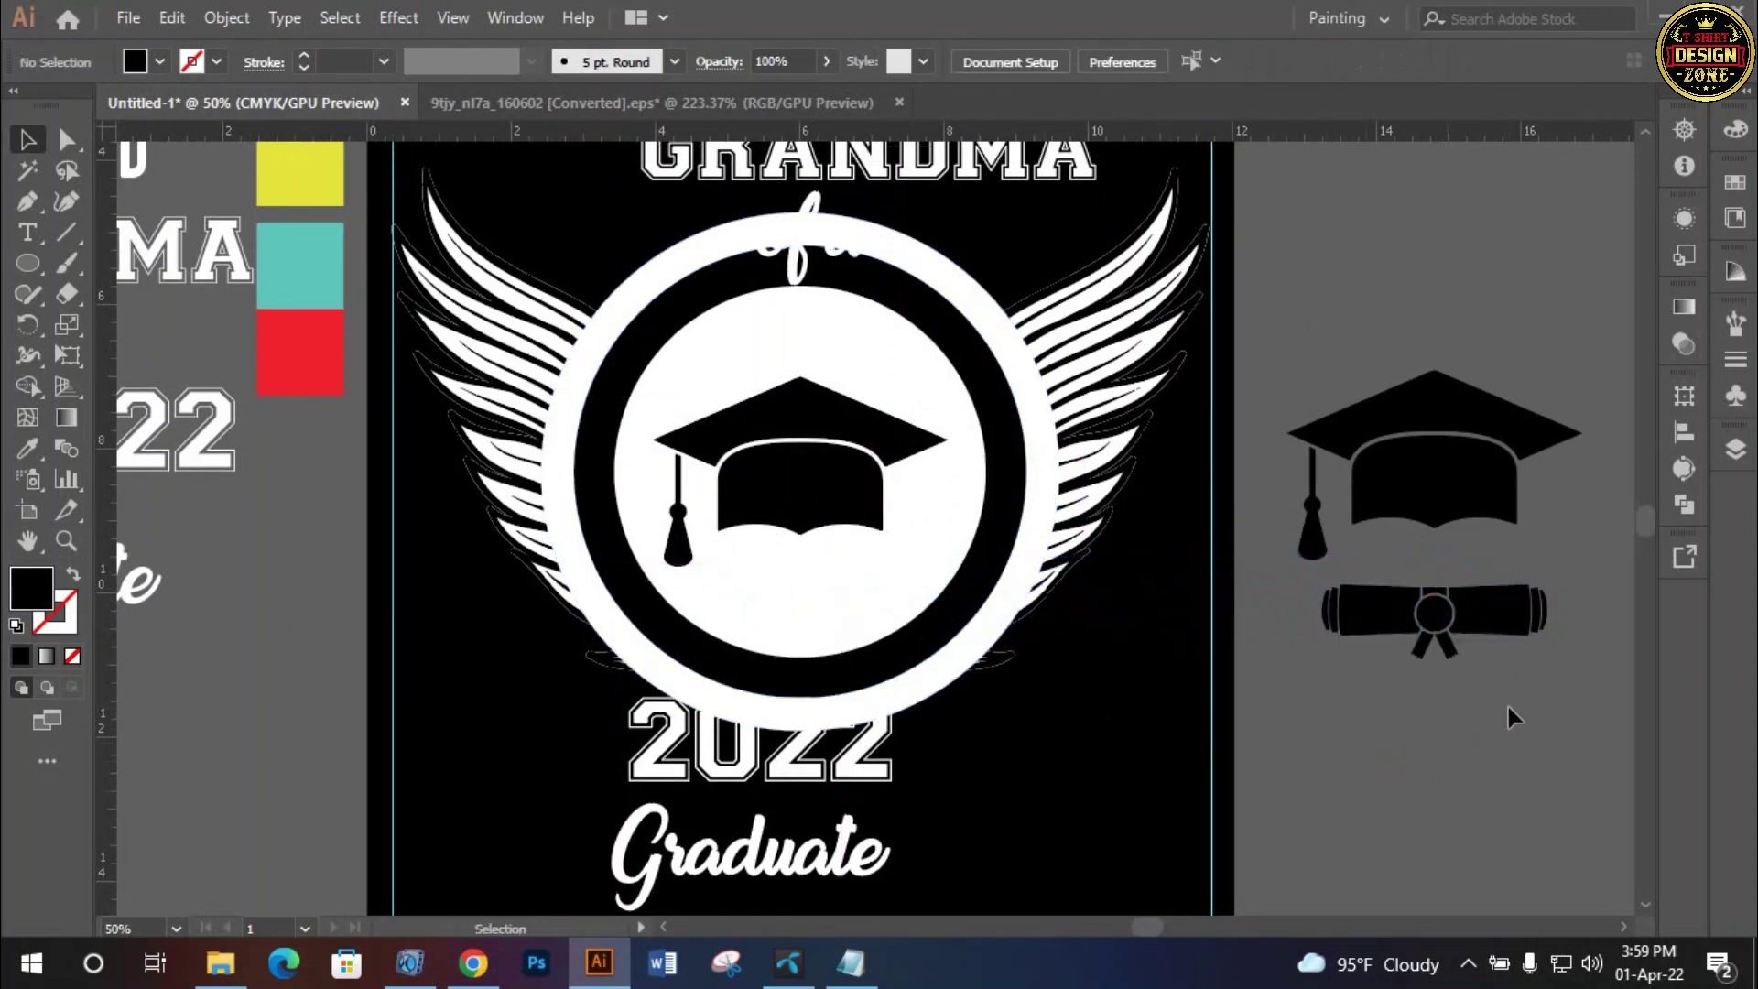
left_click(1262, 603)
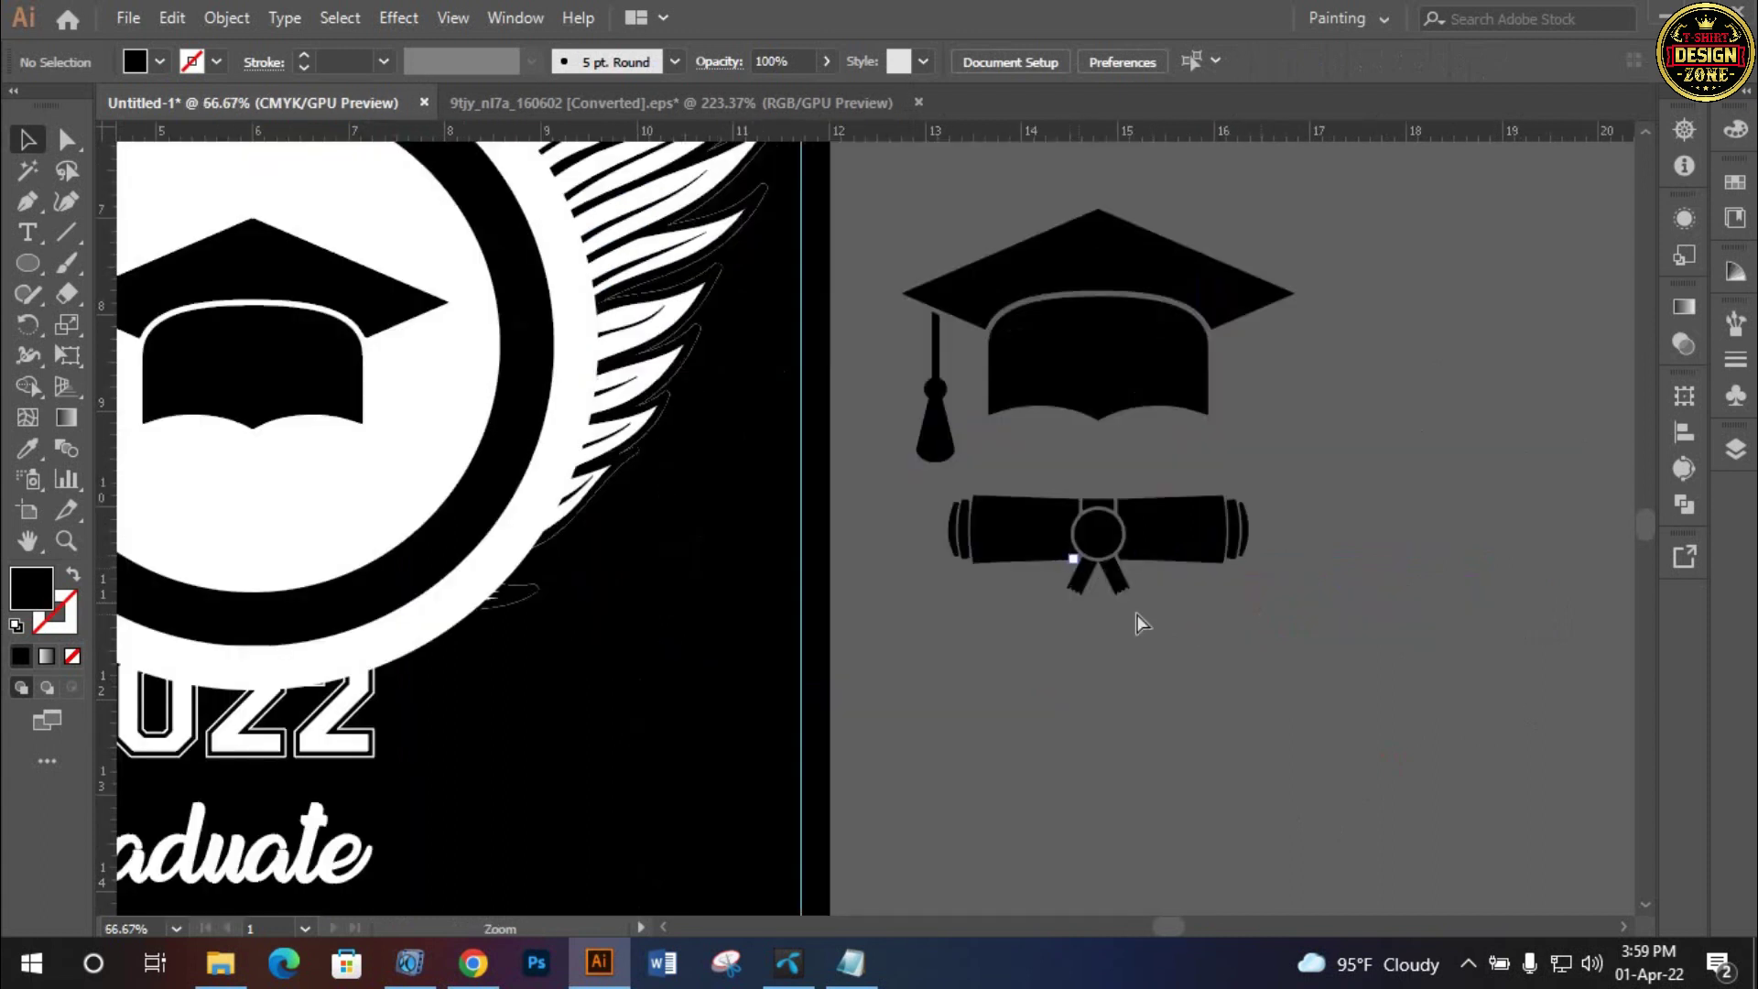
left_click_drag(1323, 669, 975, 488)
left_click(1271, 693)
left_click(1053, 540)
key("a")
left_click(1222, 755)
key("v")
key("ctrl+0")
Colour the 'of a' script text yellow with the Eyedropper
scroll(835, 547, "up", 1, "alt")
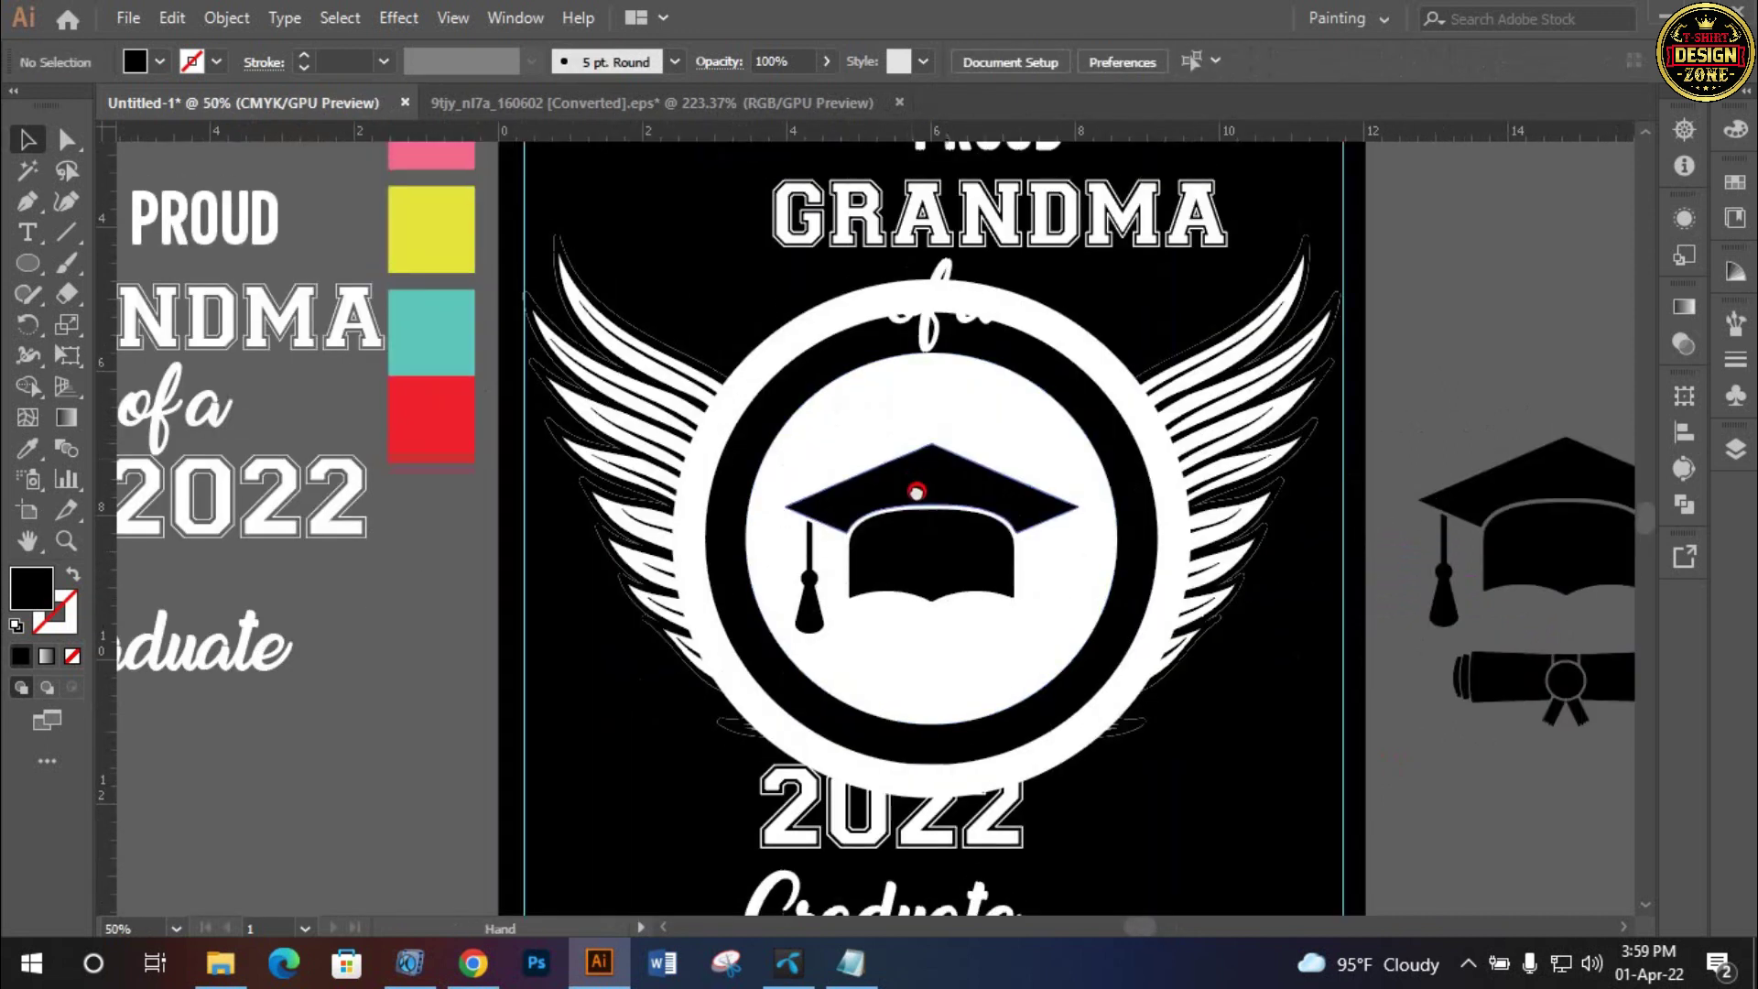
scroll(911, 478, "up", 2)
left_click_drag(972, 319, 972, 318)
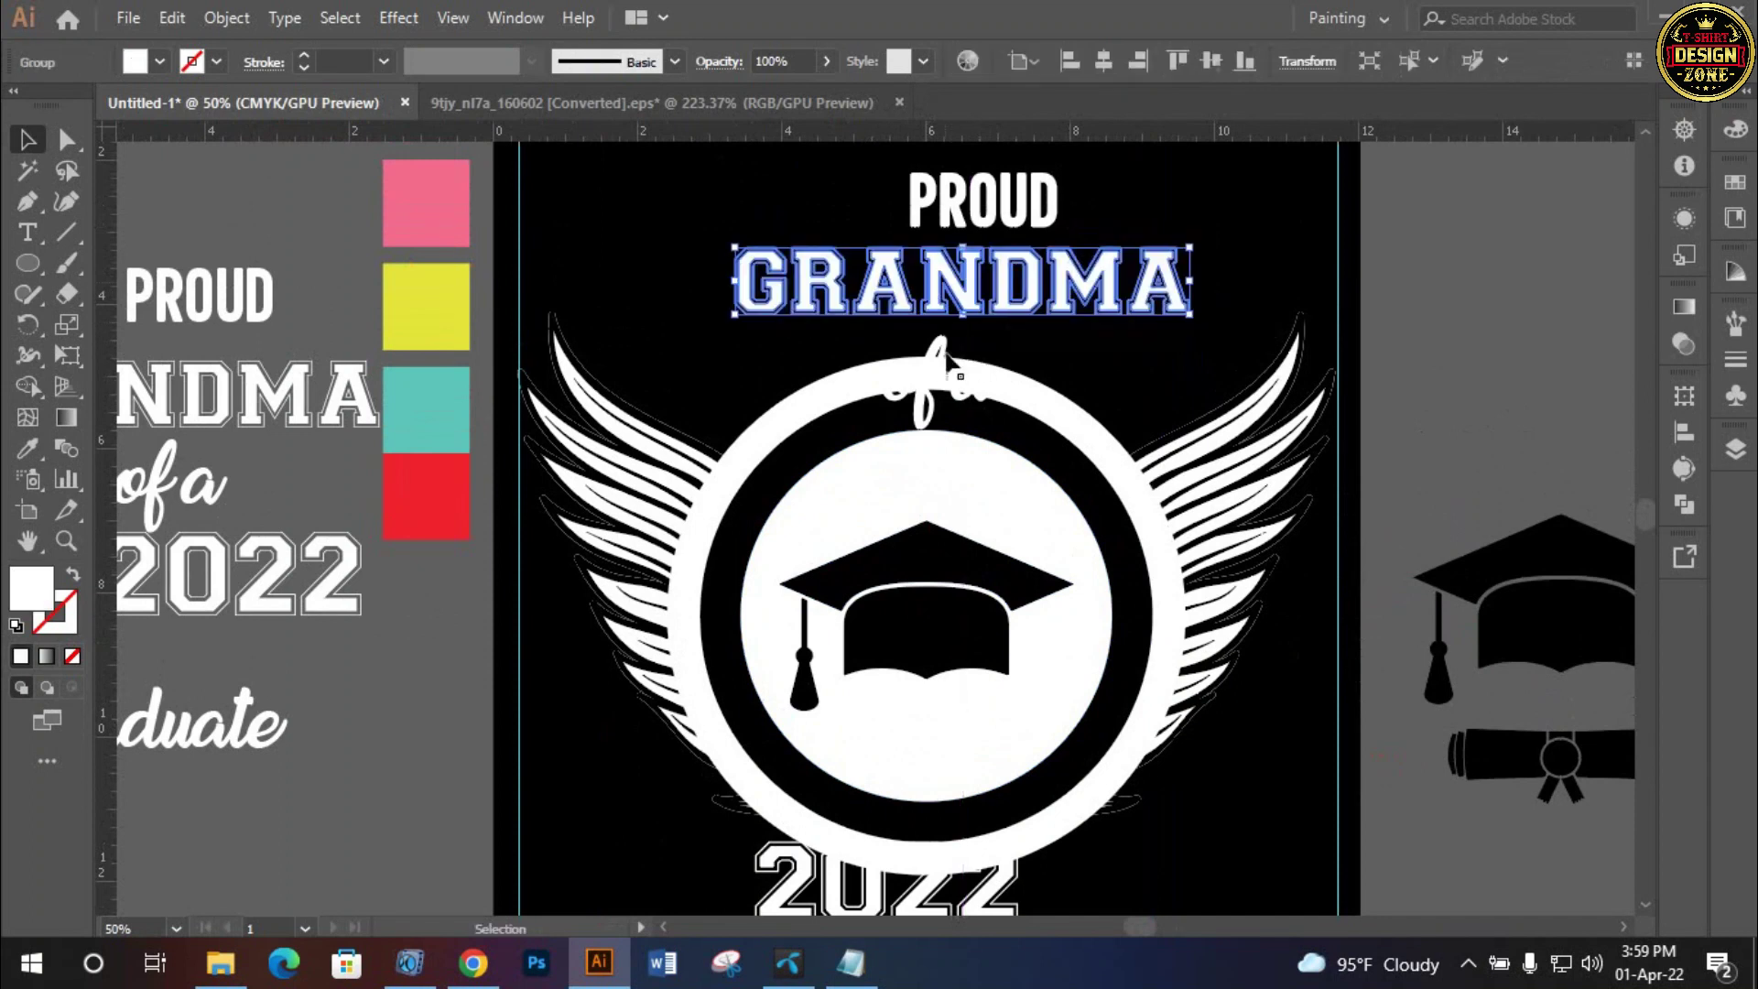
left_click(927, 366)
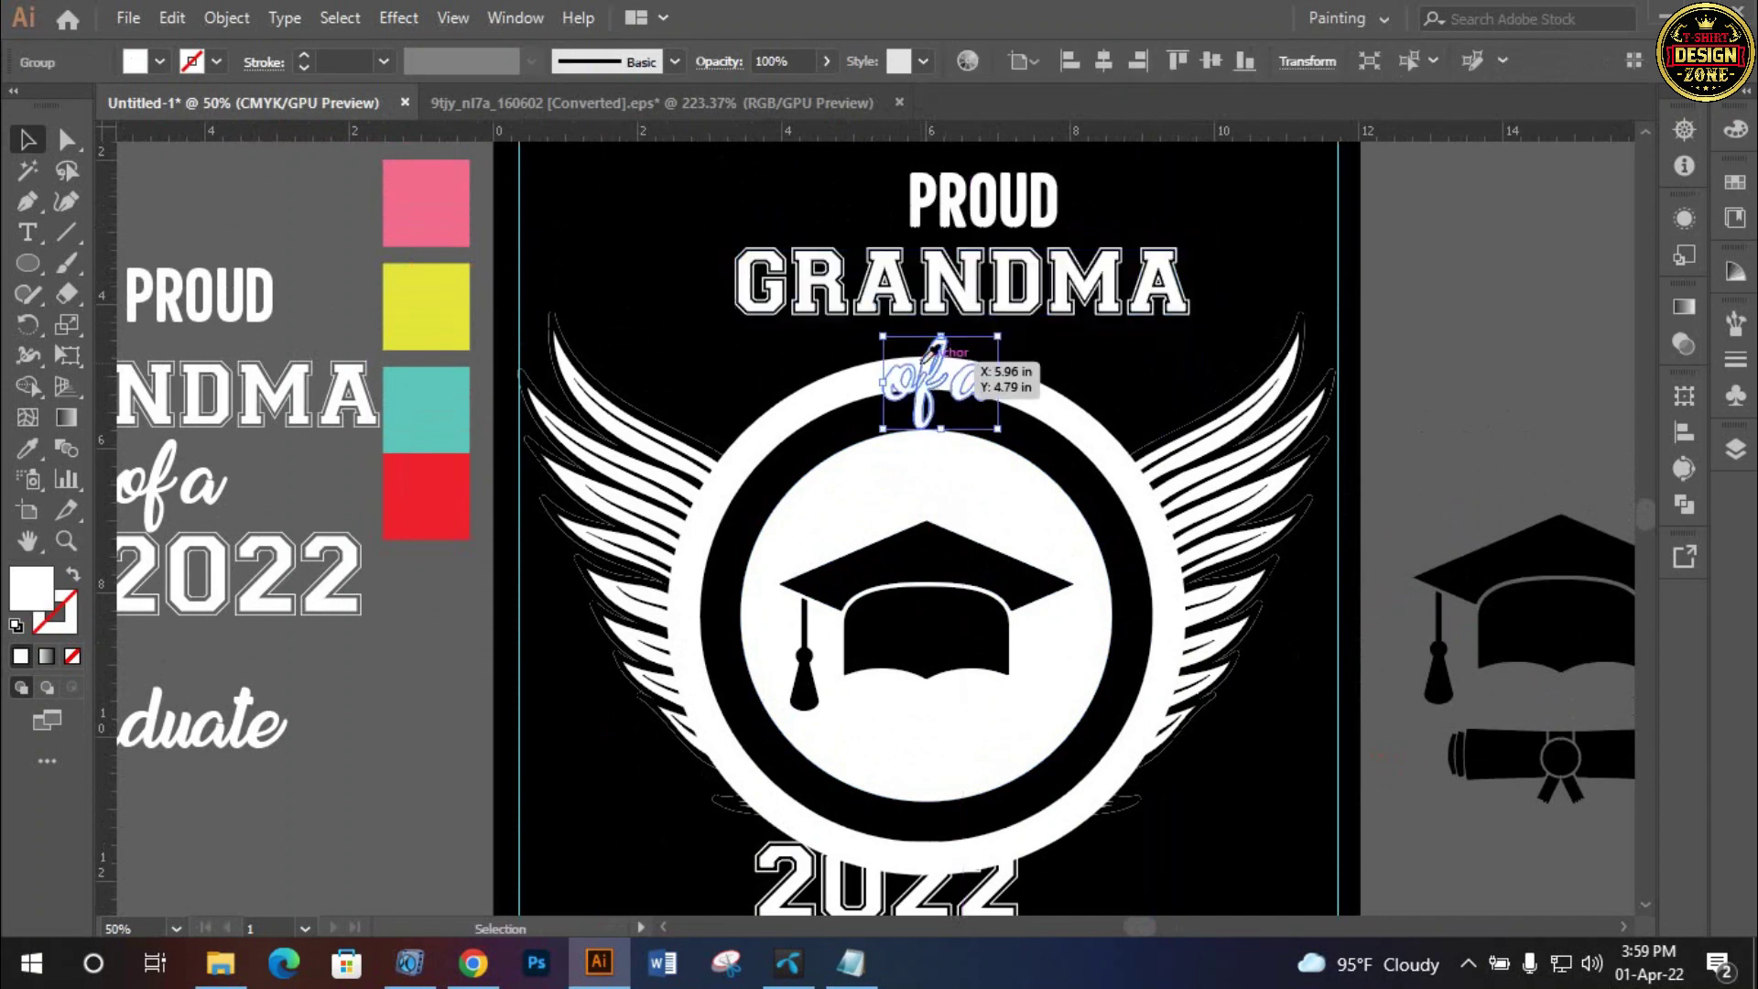
key("i")
left_click(438, 302)
key("v")
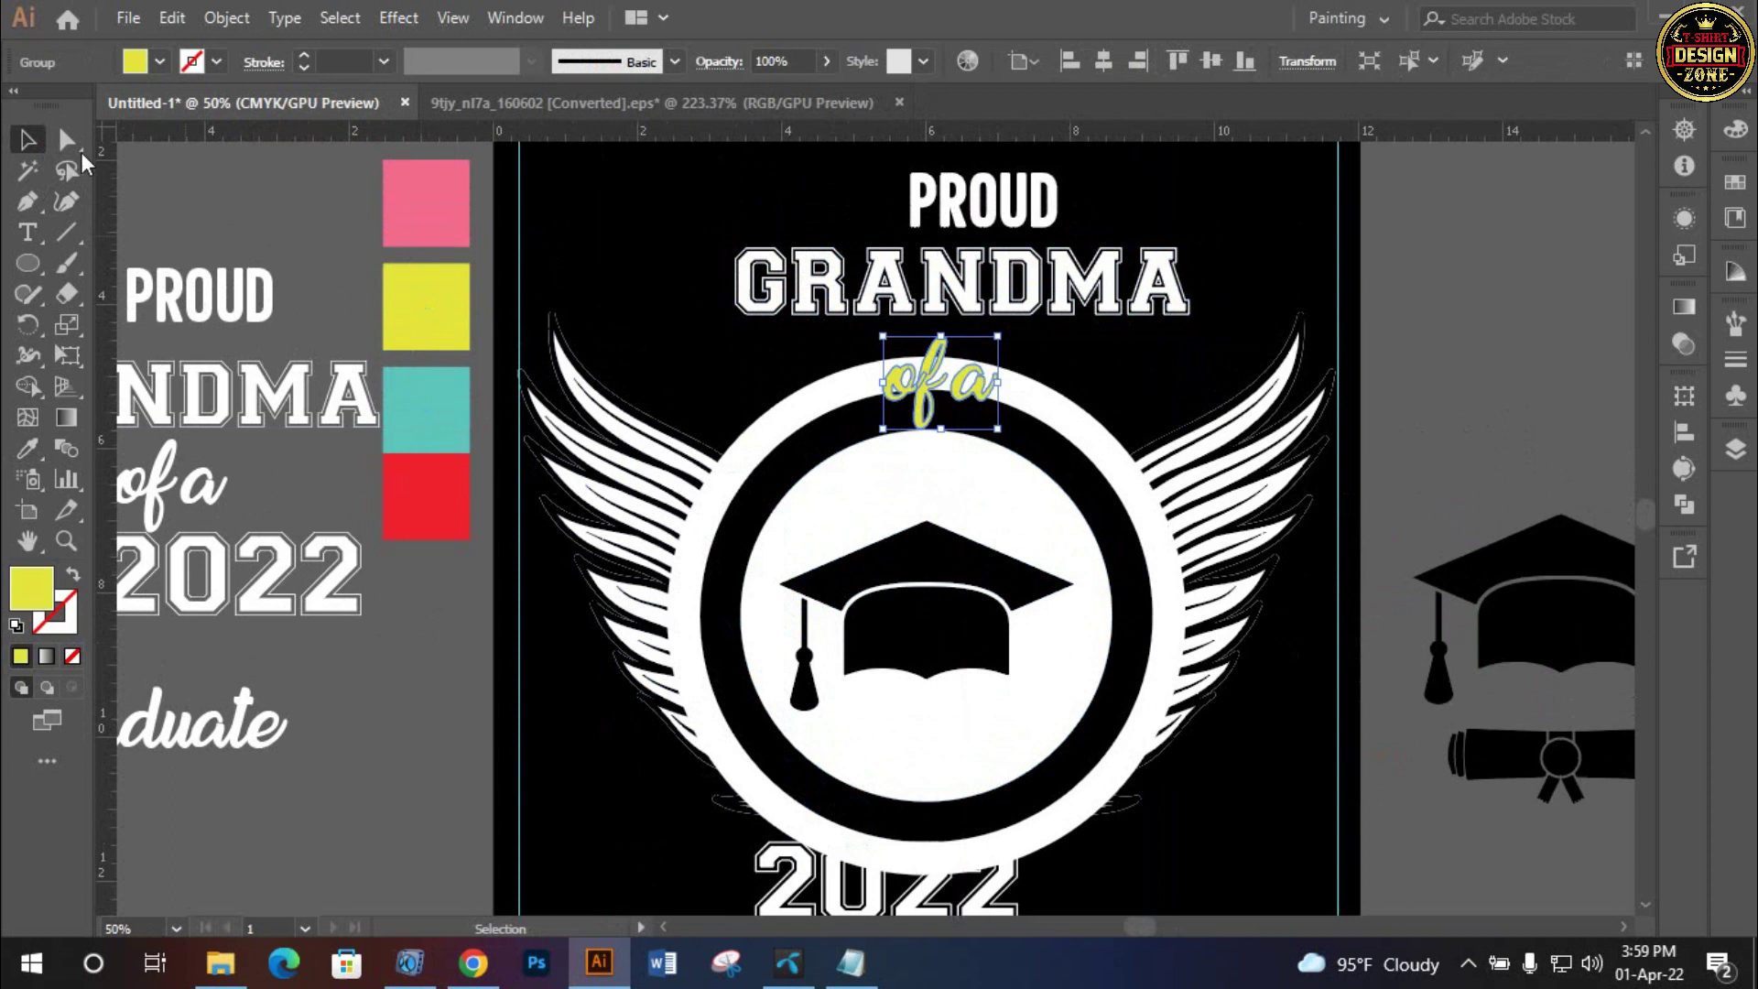
left_click(661, 325)
Scale GRANDMA wider to span the wings and move the right guide to the wing tip
left_click(1027, 281)
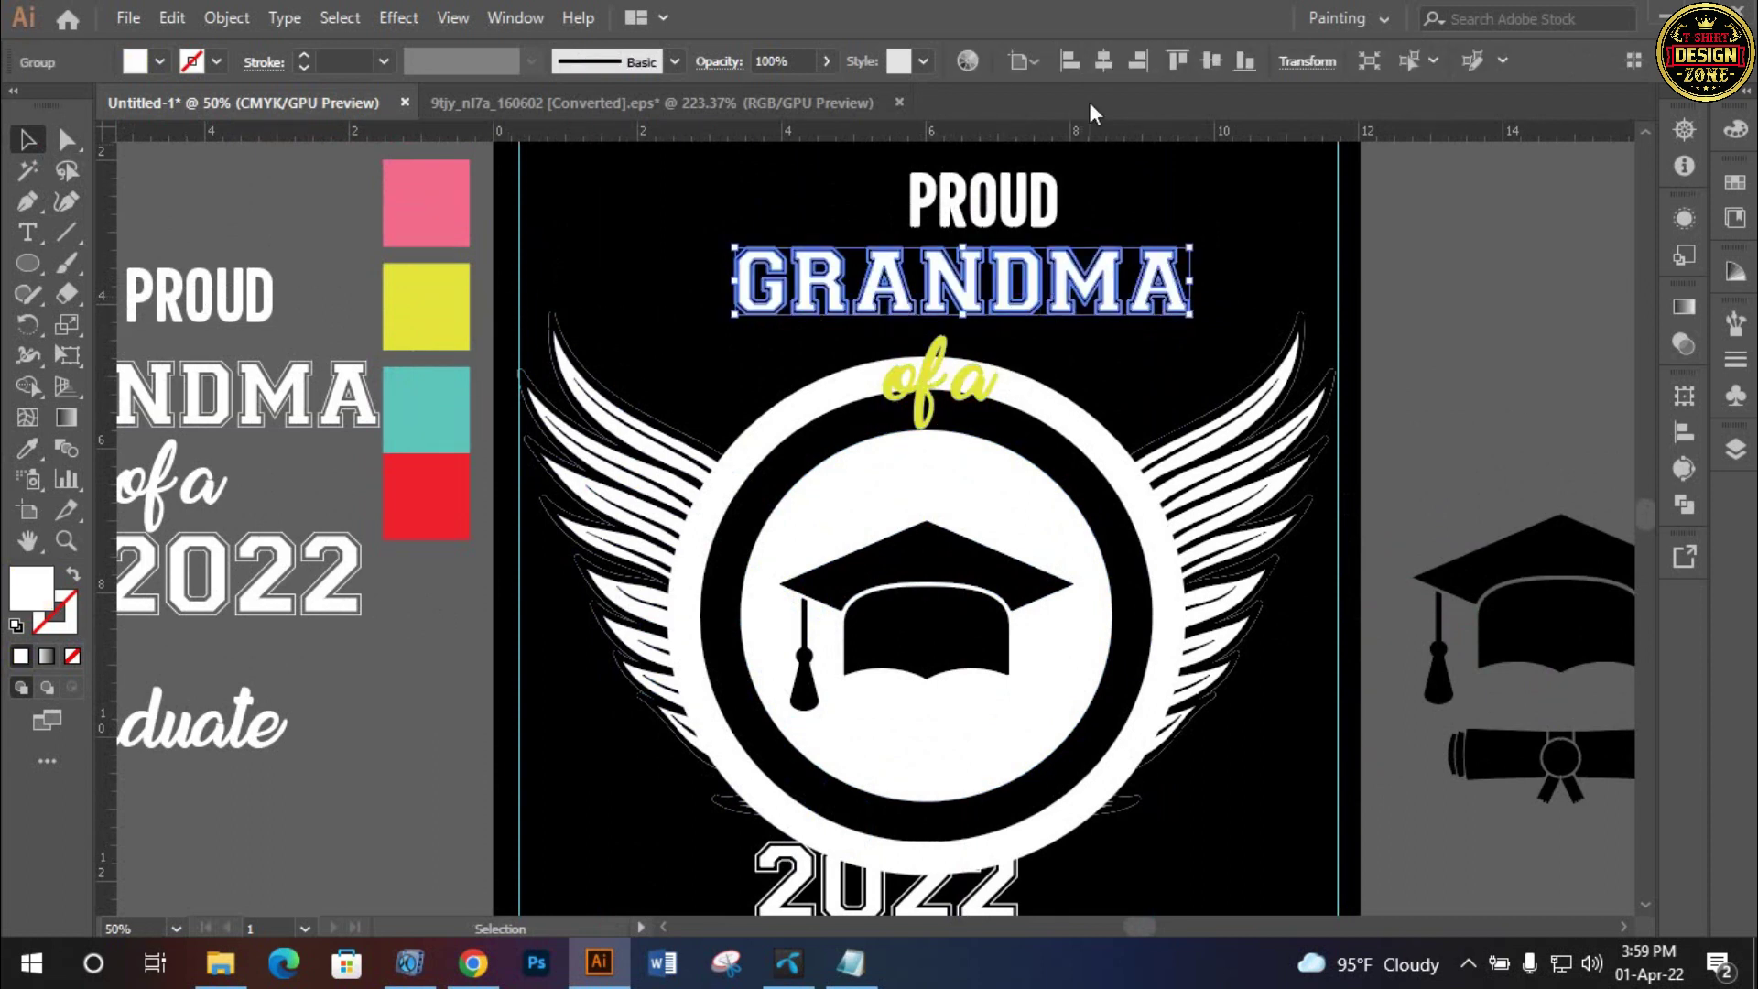
left_click_drag(1189, 314, 1337, 317)
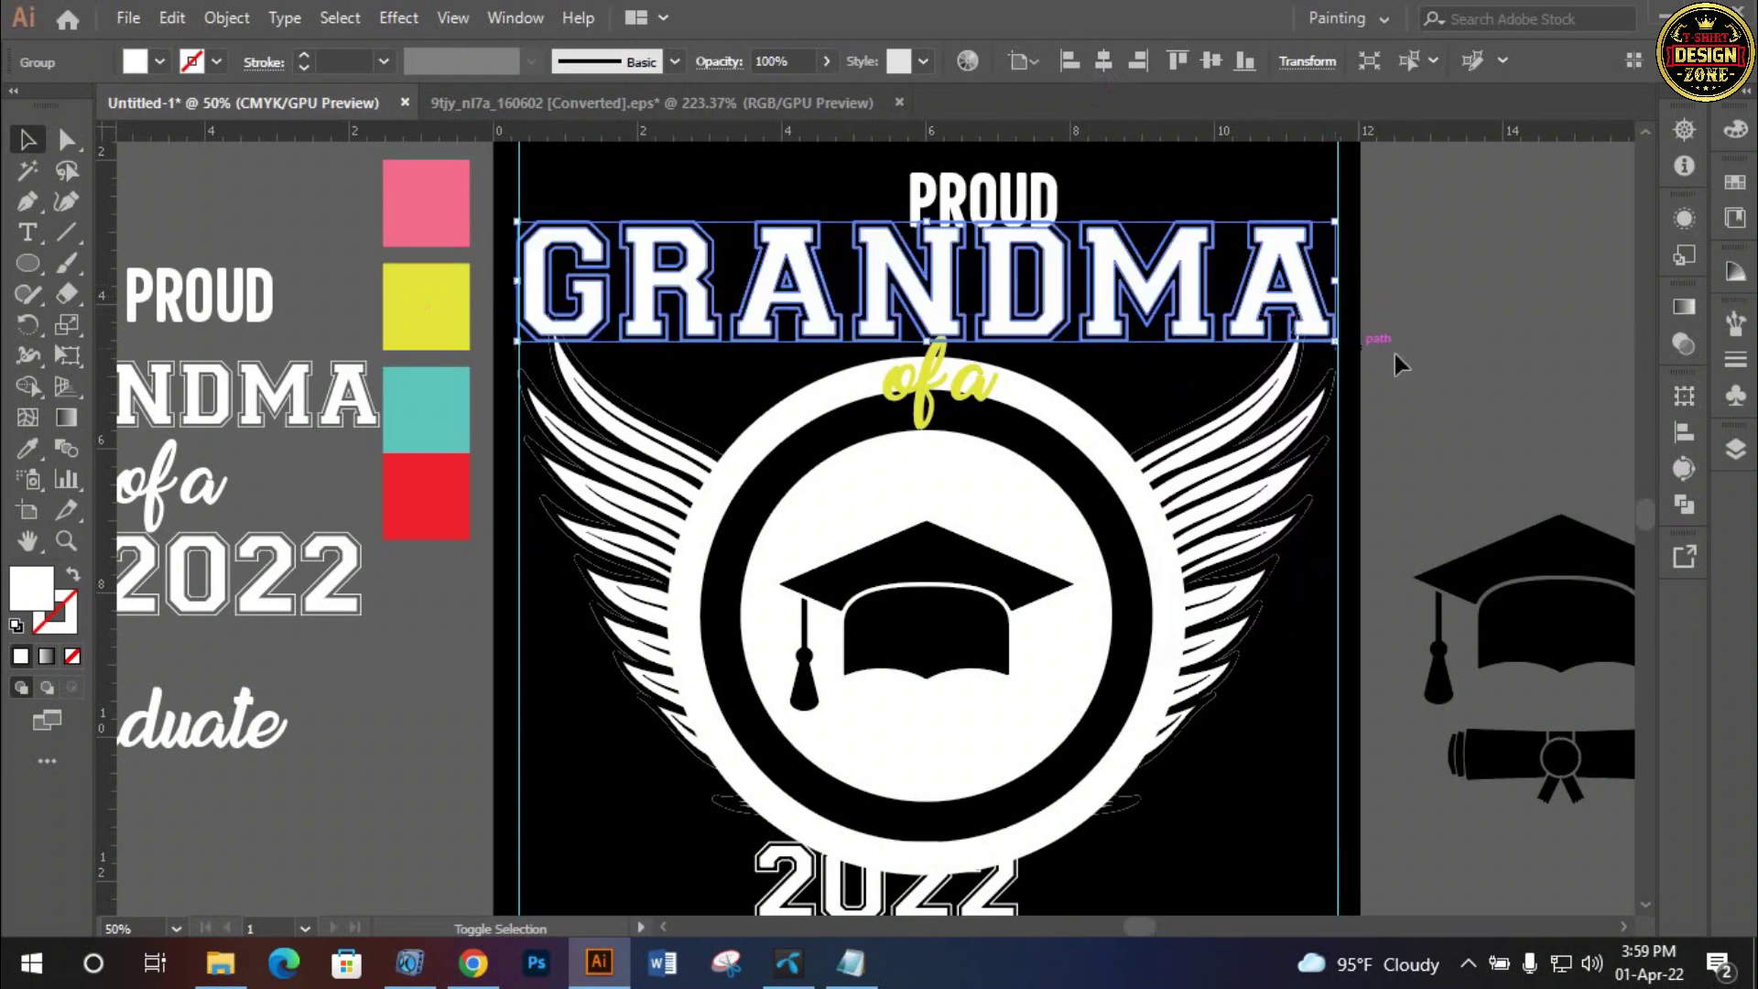
key("z")
left_click(1312, 434)
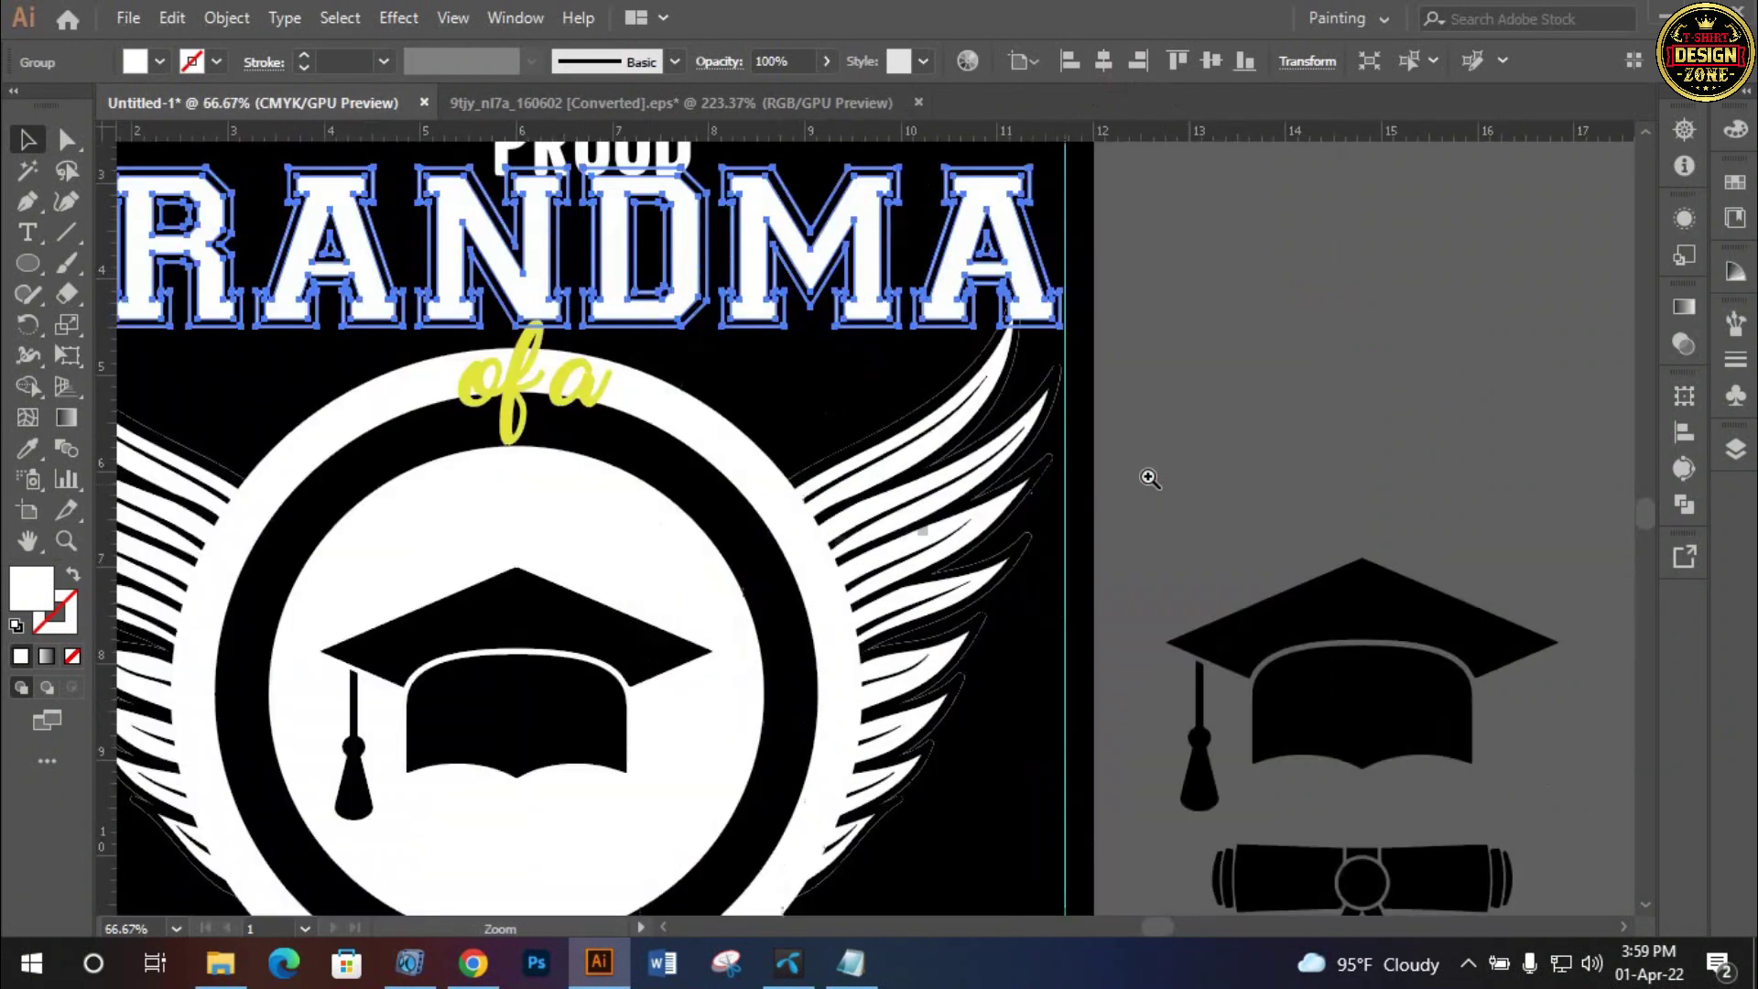
left_click(1017, 452)
left_click(781, 416, "ctrl")
left_click_drag(1005, 448, 1063, 362)
left_click_drag(889, 409, 881, 394)
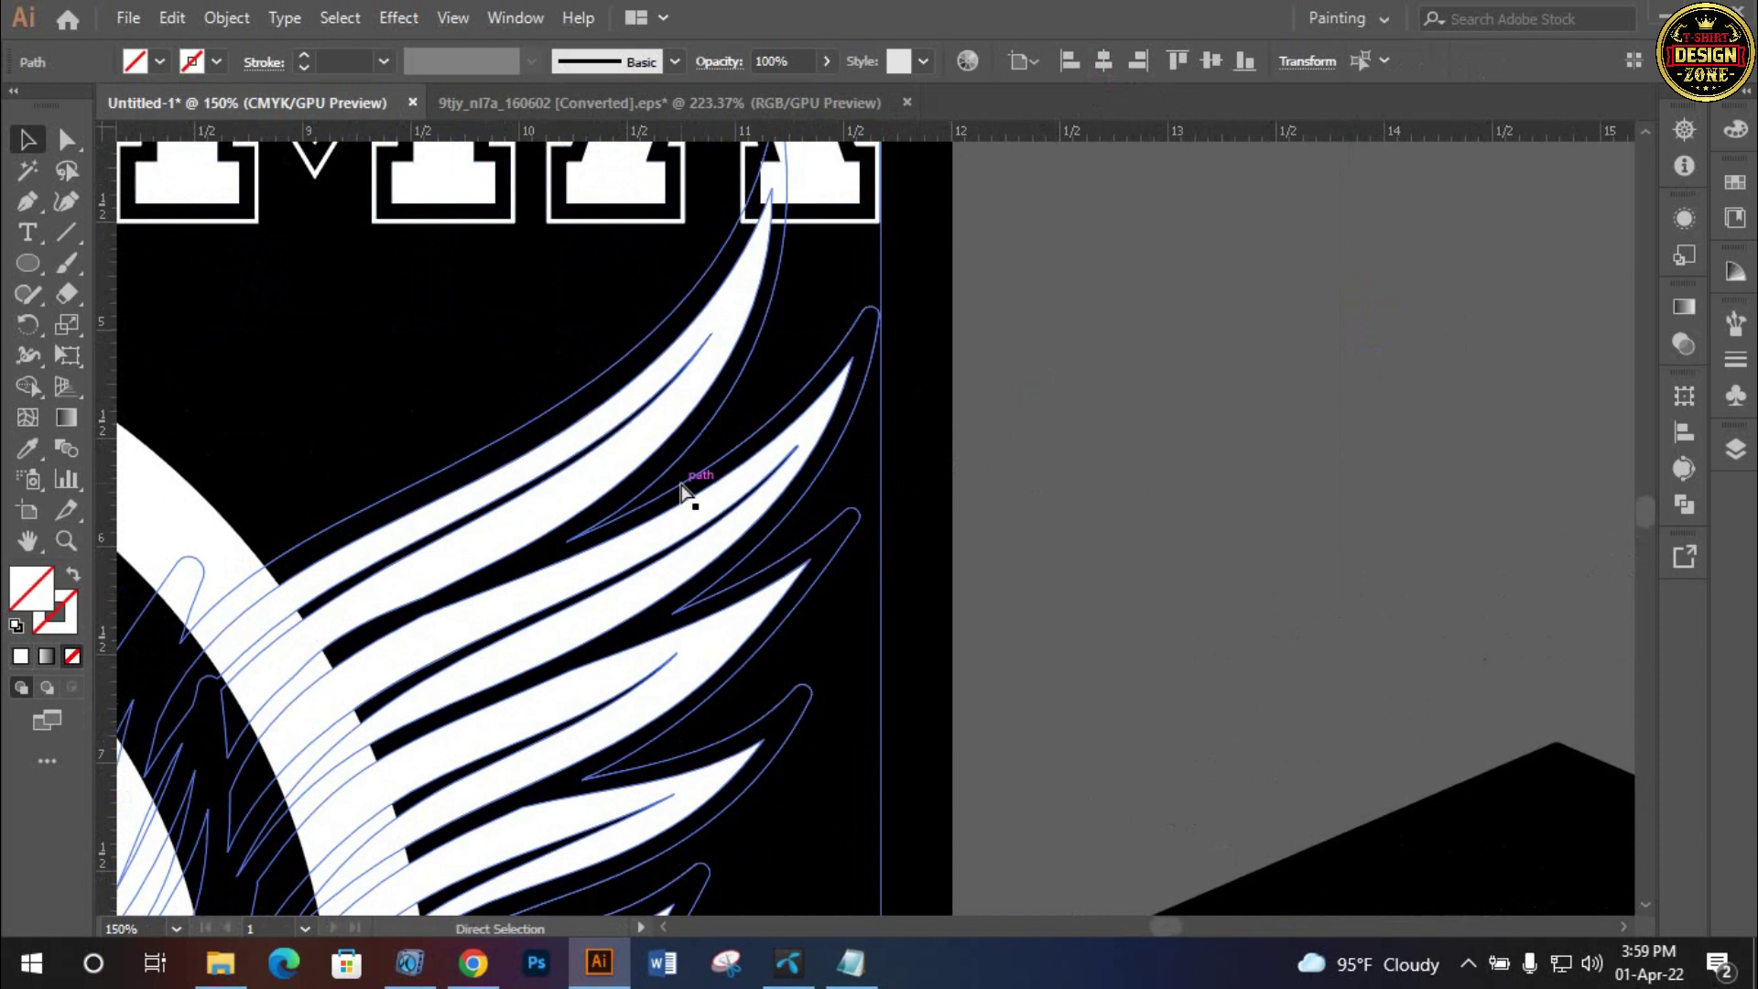
Line up the left vertical guide with the outer edge of the left wing
key("ctrl+minus")
key("ctrl+minus")
left_click_drag(516, 633, 989, 631)
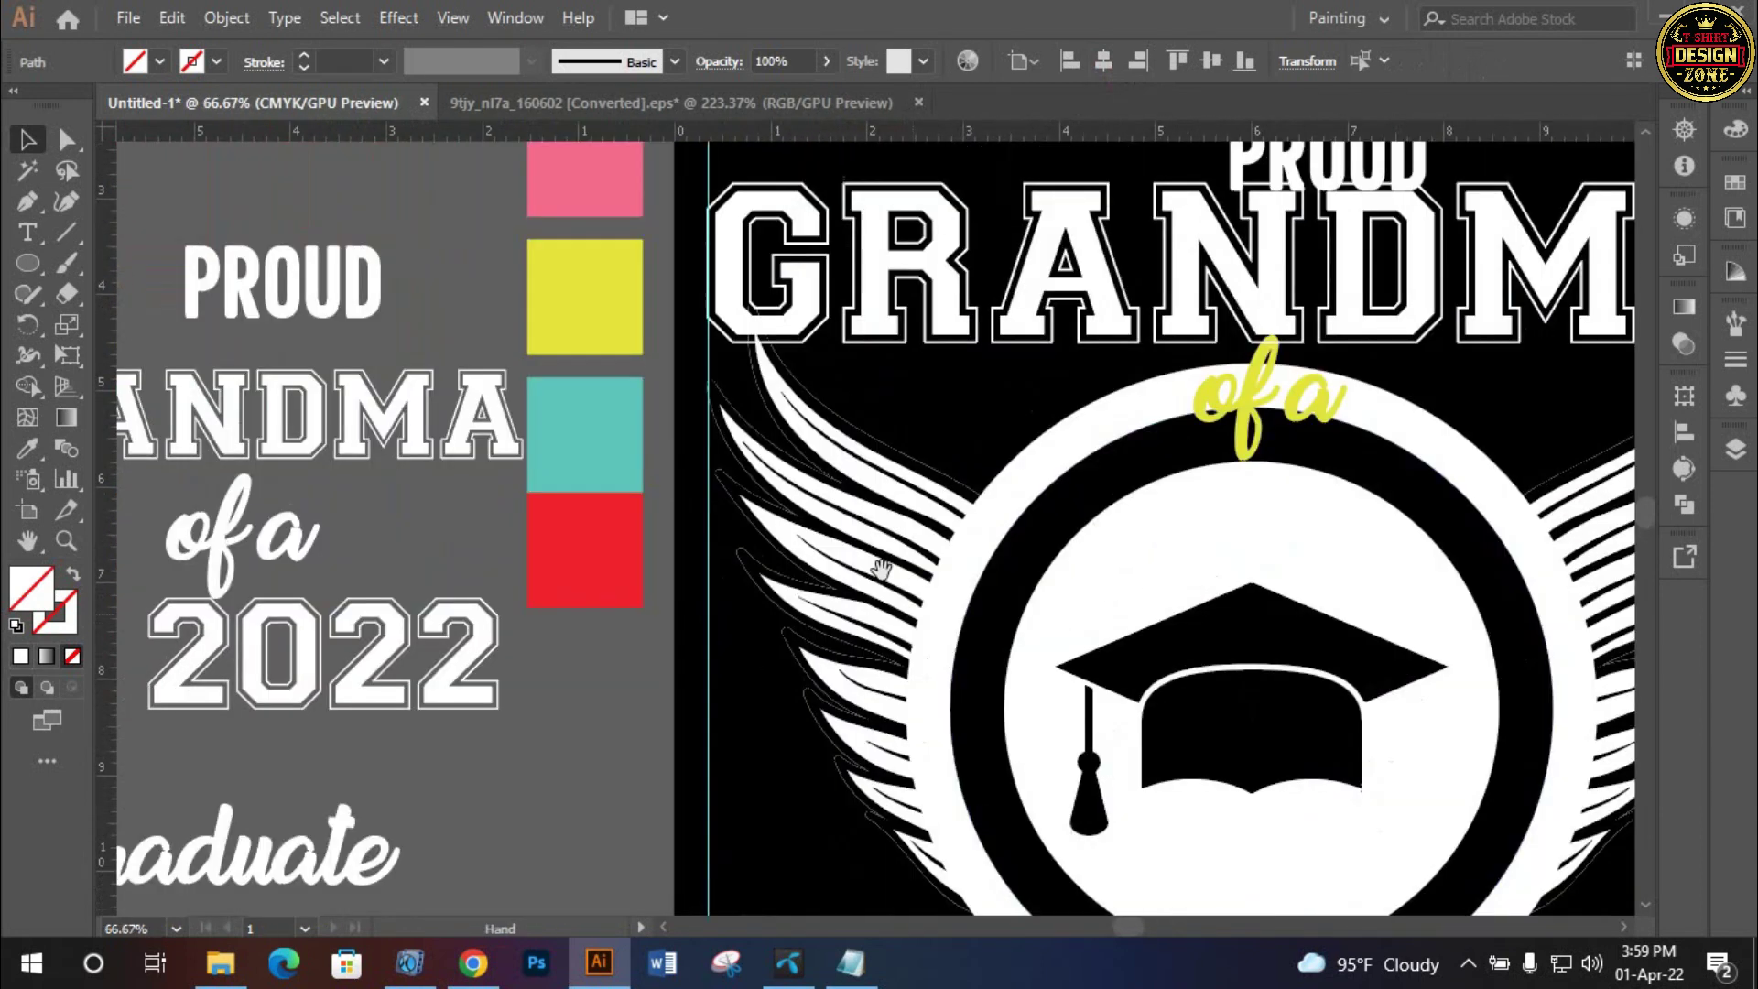
key("ctrl+plus")
key("ctrl+plus")
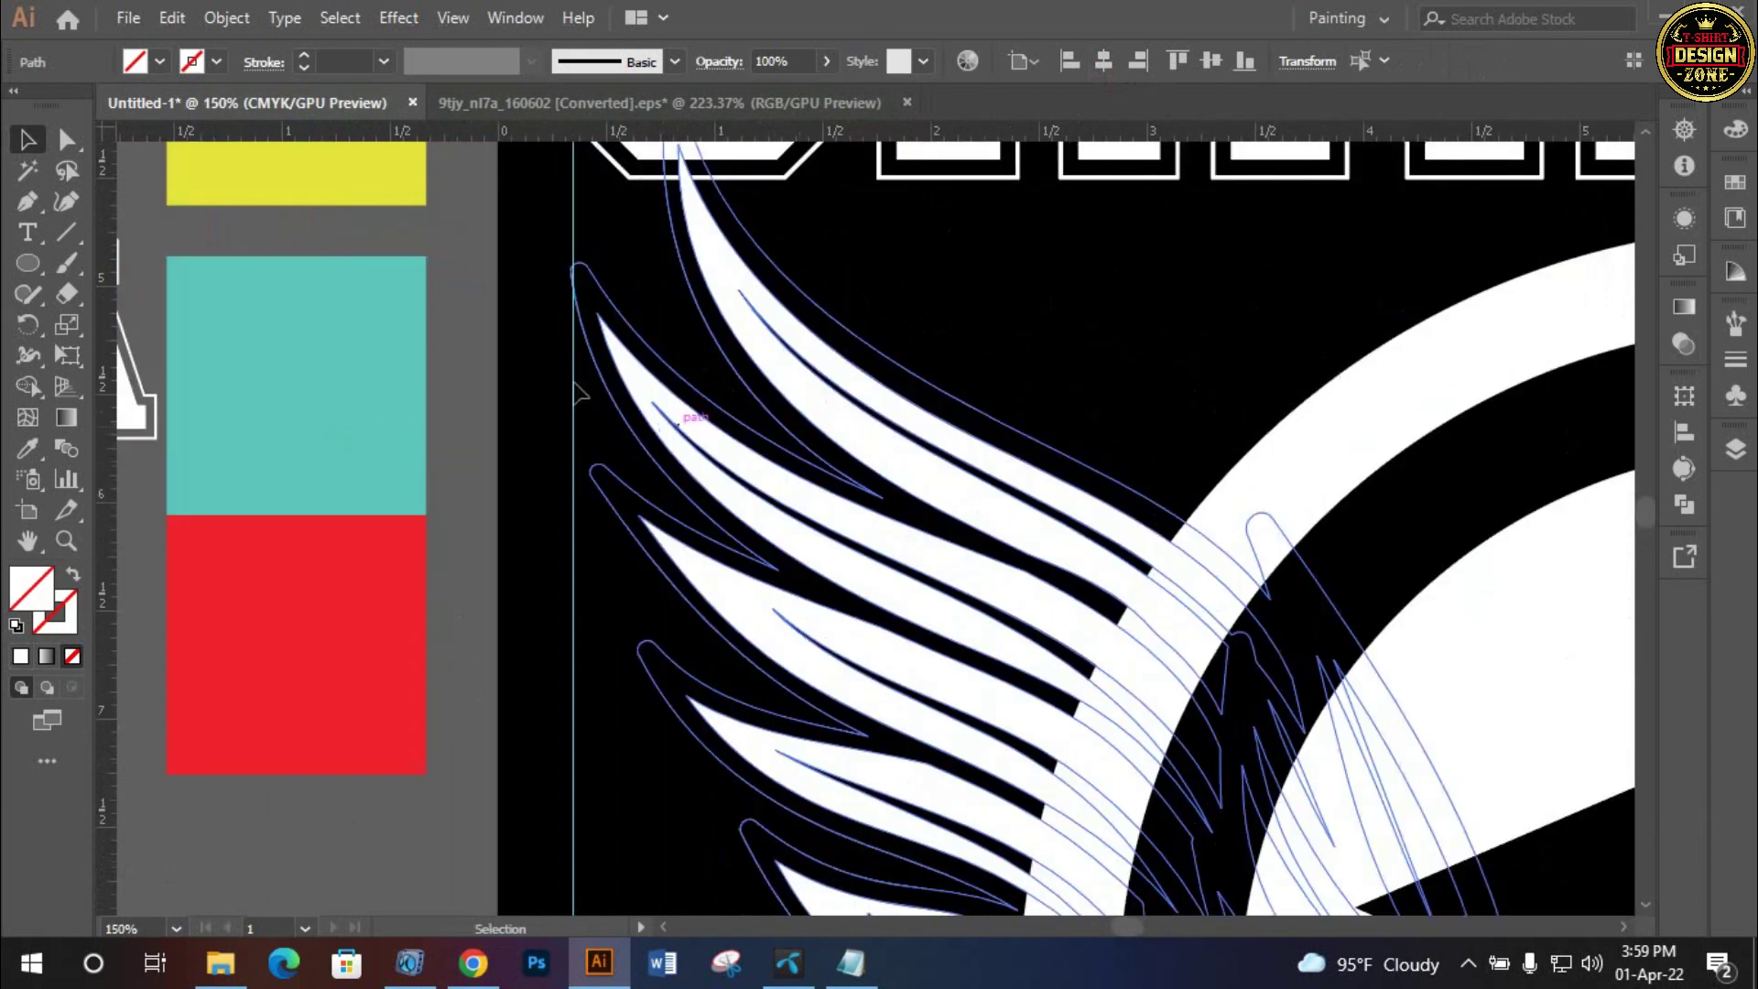
left_click(675, 398)
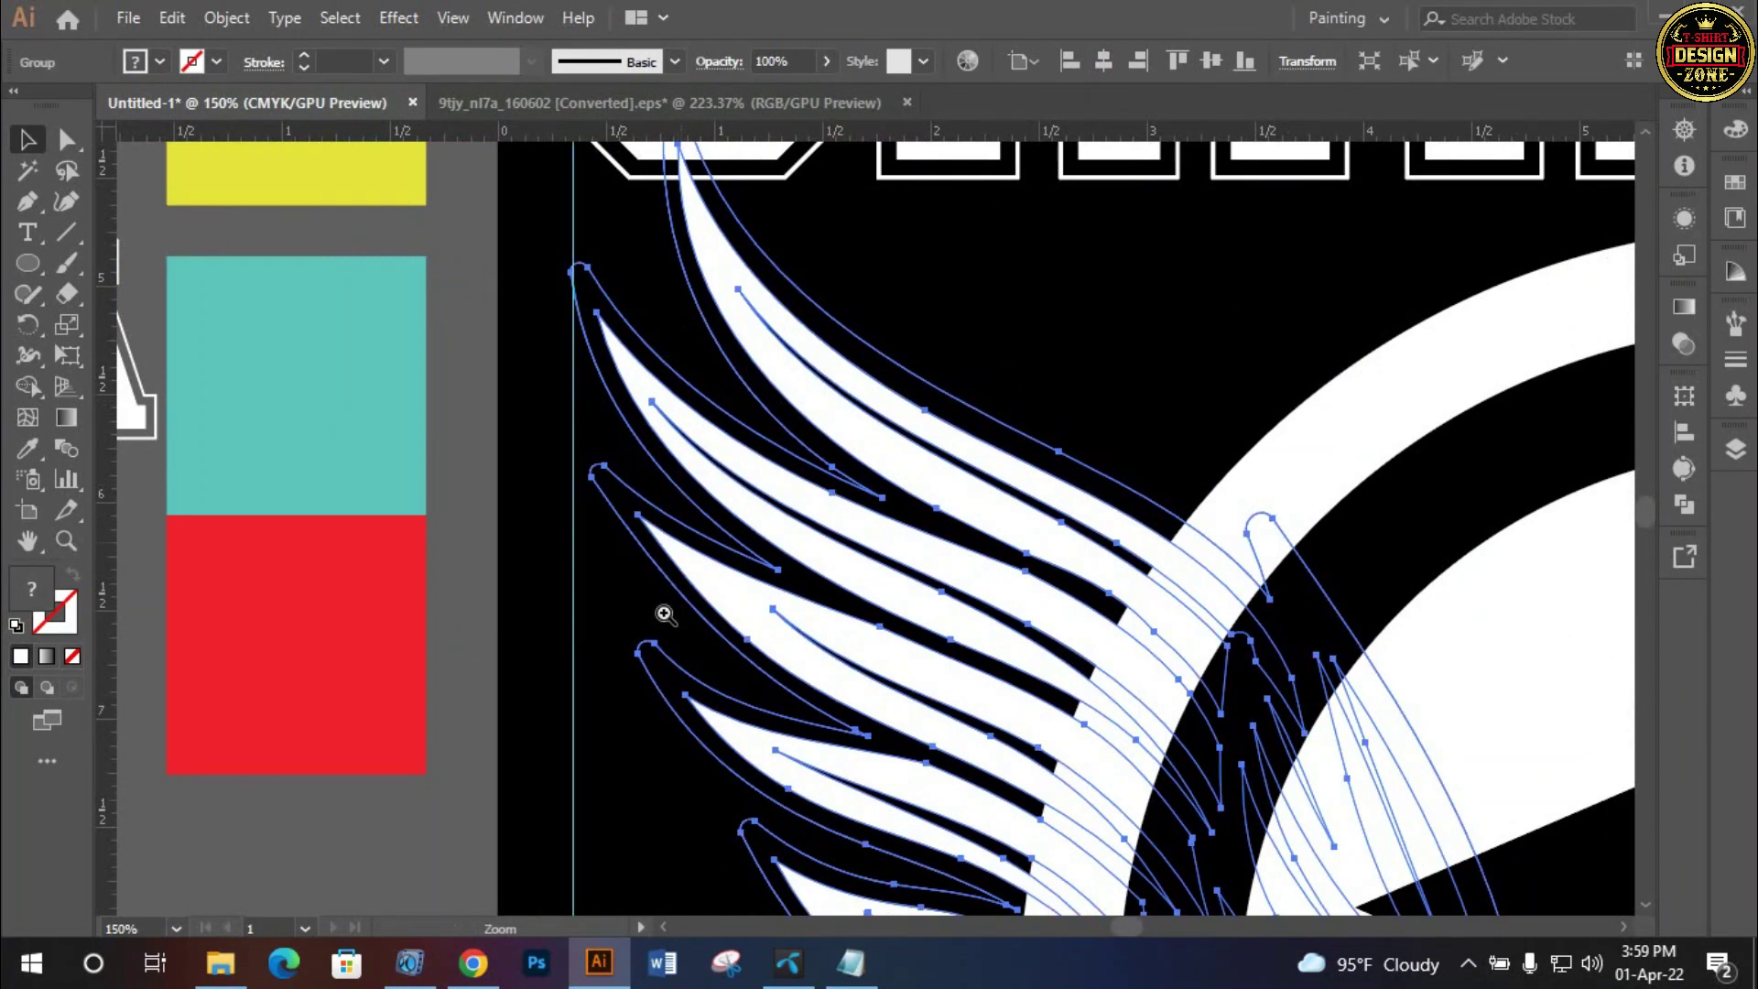
key("ctrl+plus")
key("ctrl+plus")
key("ctrl+plus")
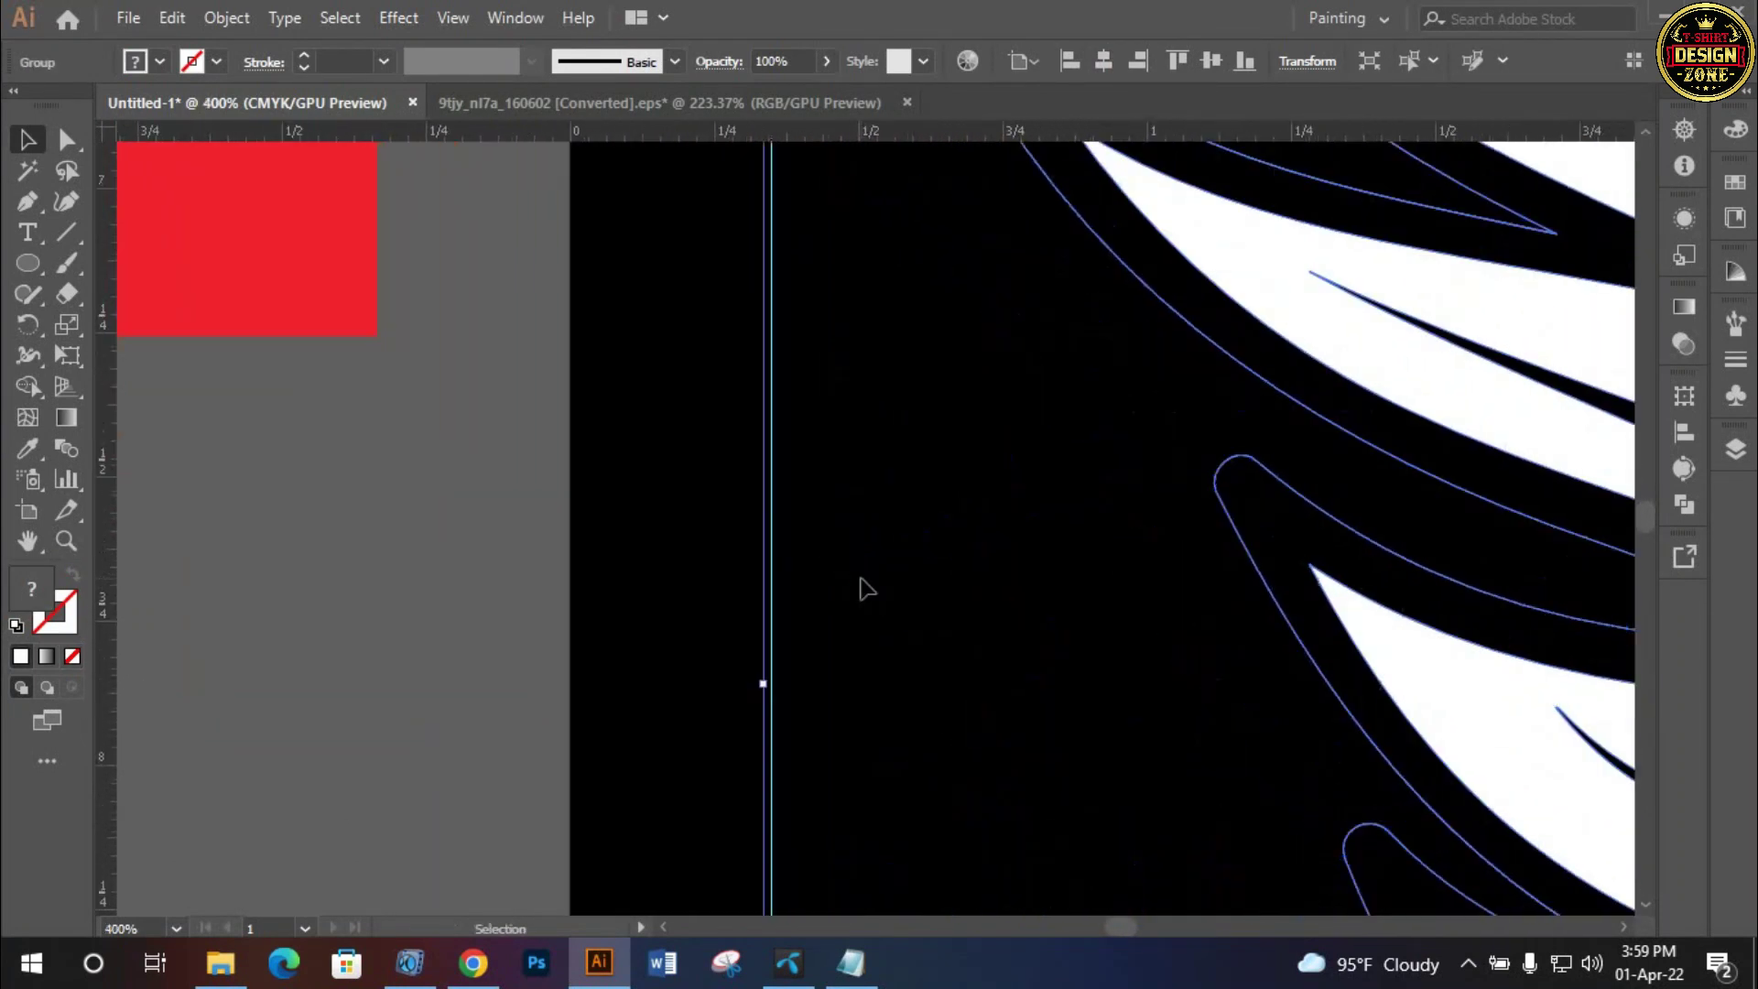
left_click_drag(772, 515, 762, 540)
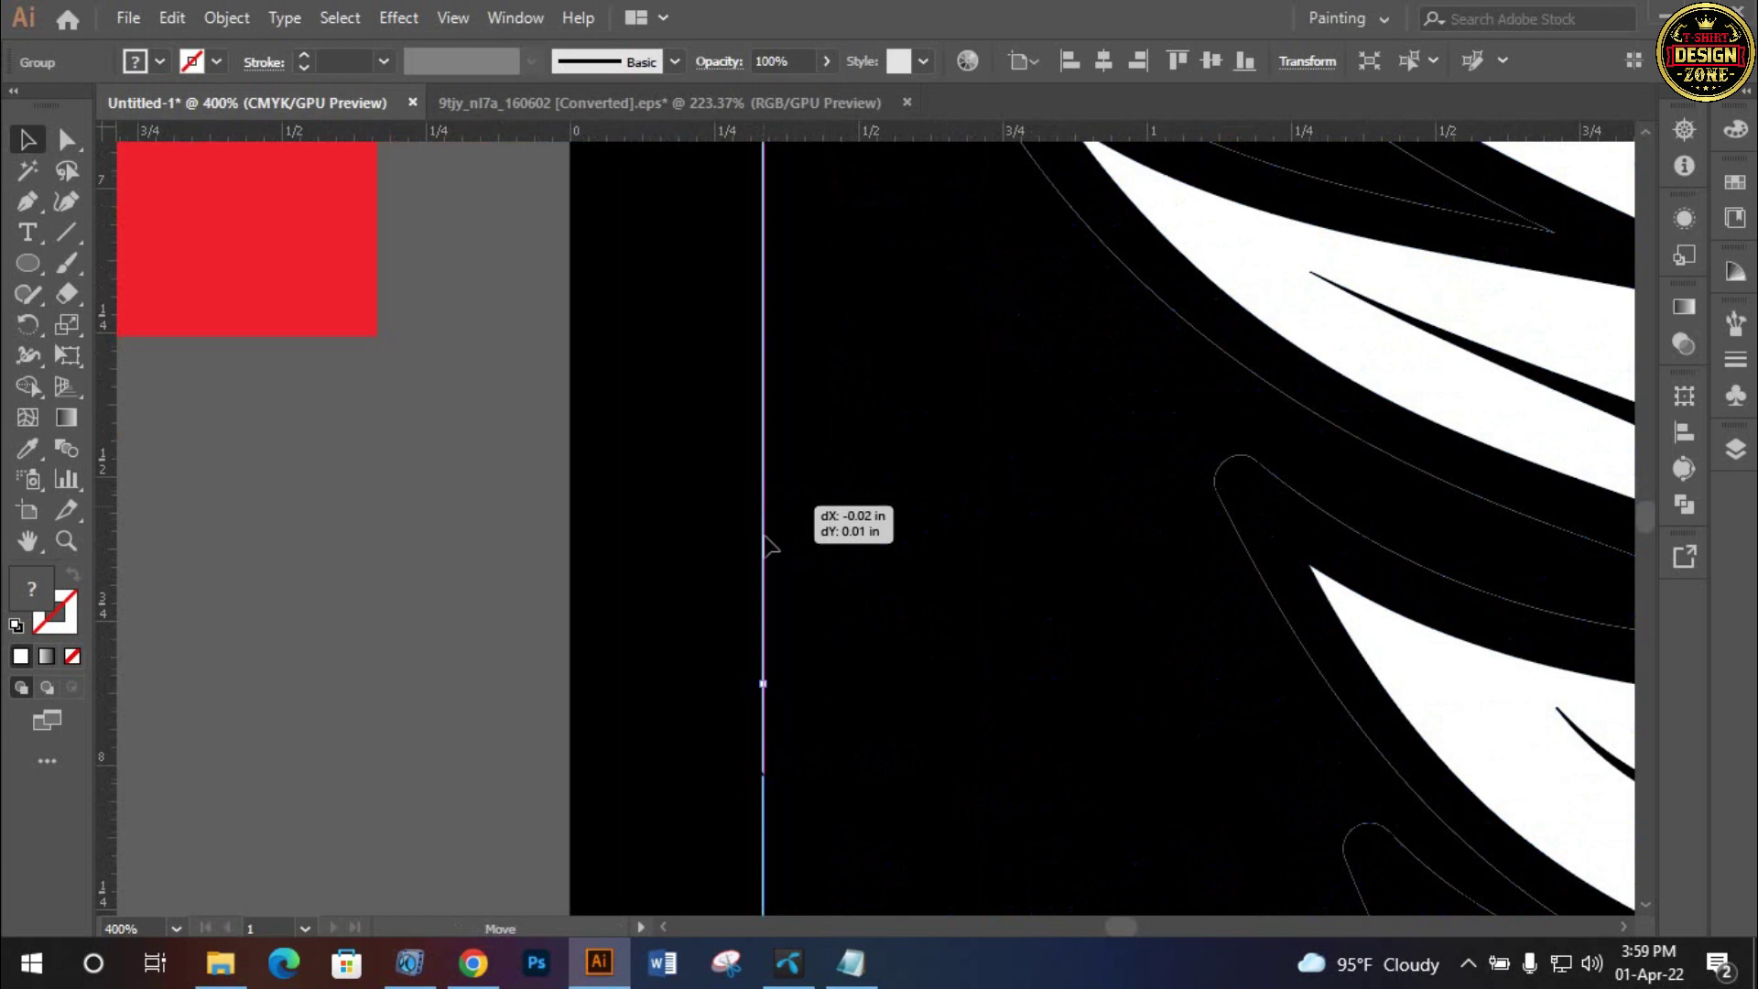
key("ctrl+0")
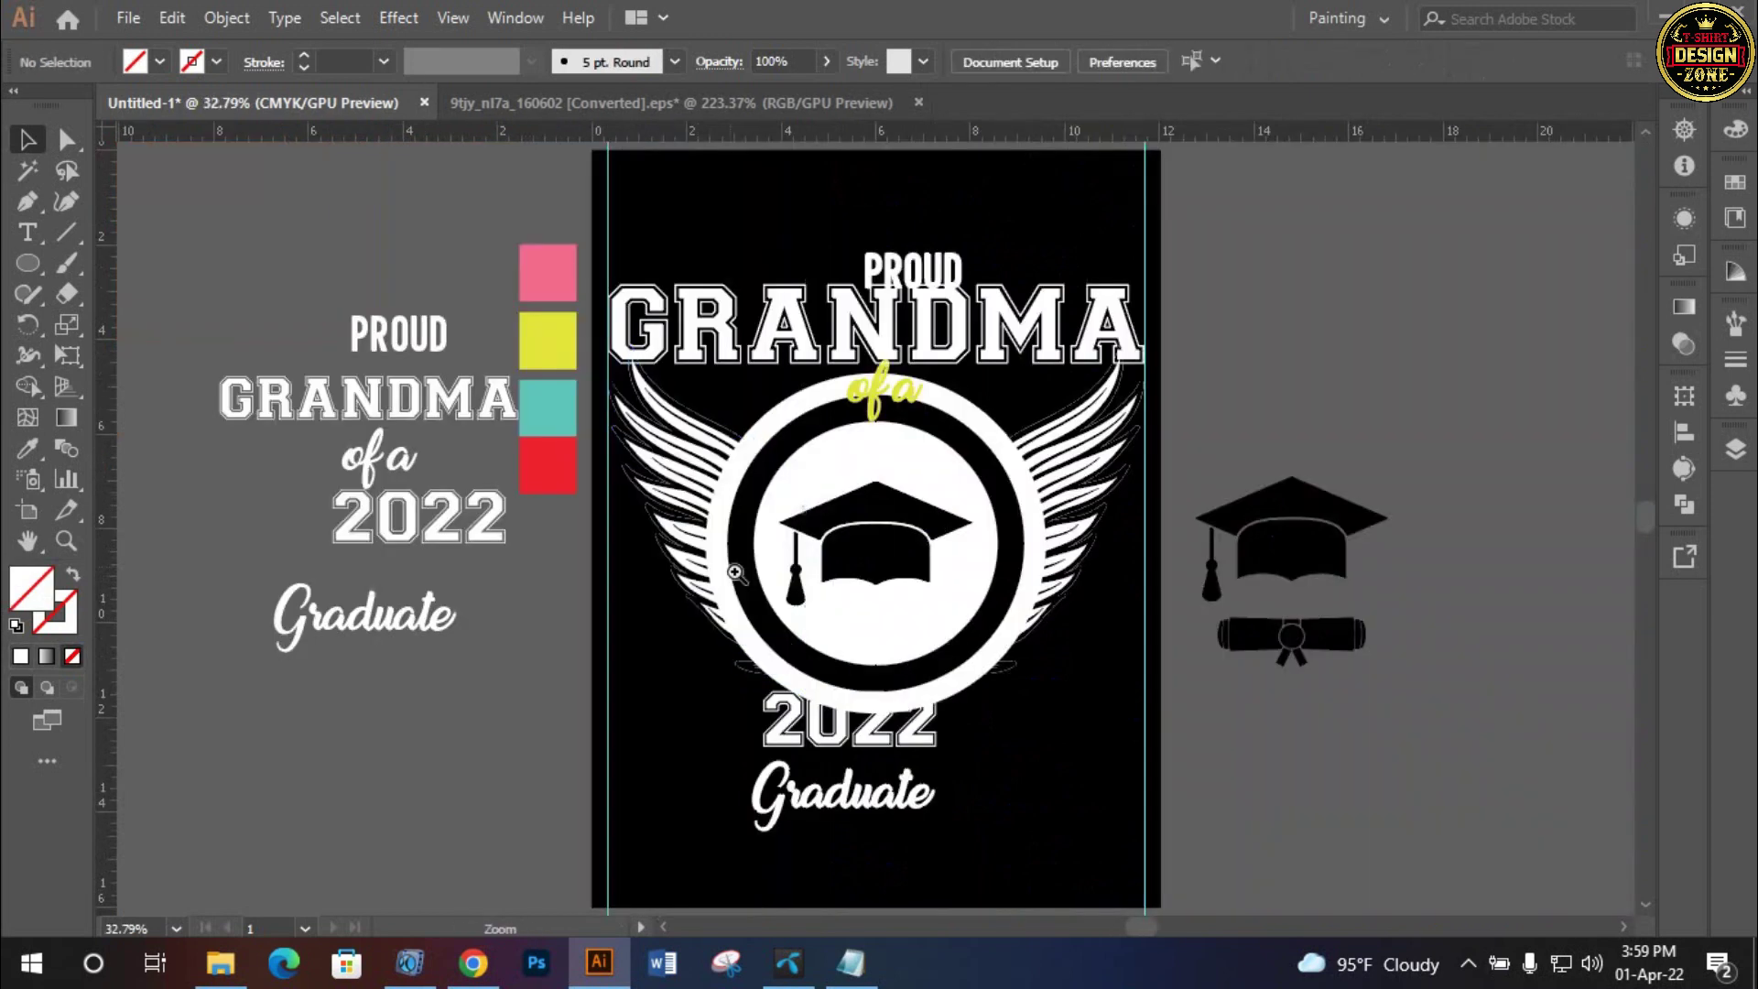
left_click(799, 500)
key("ctrl+plus")
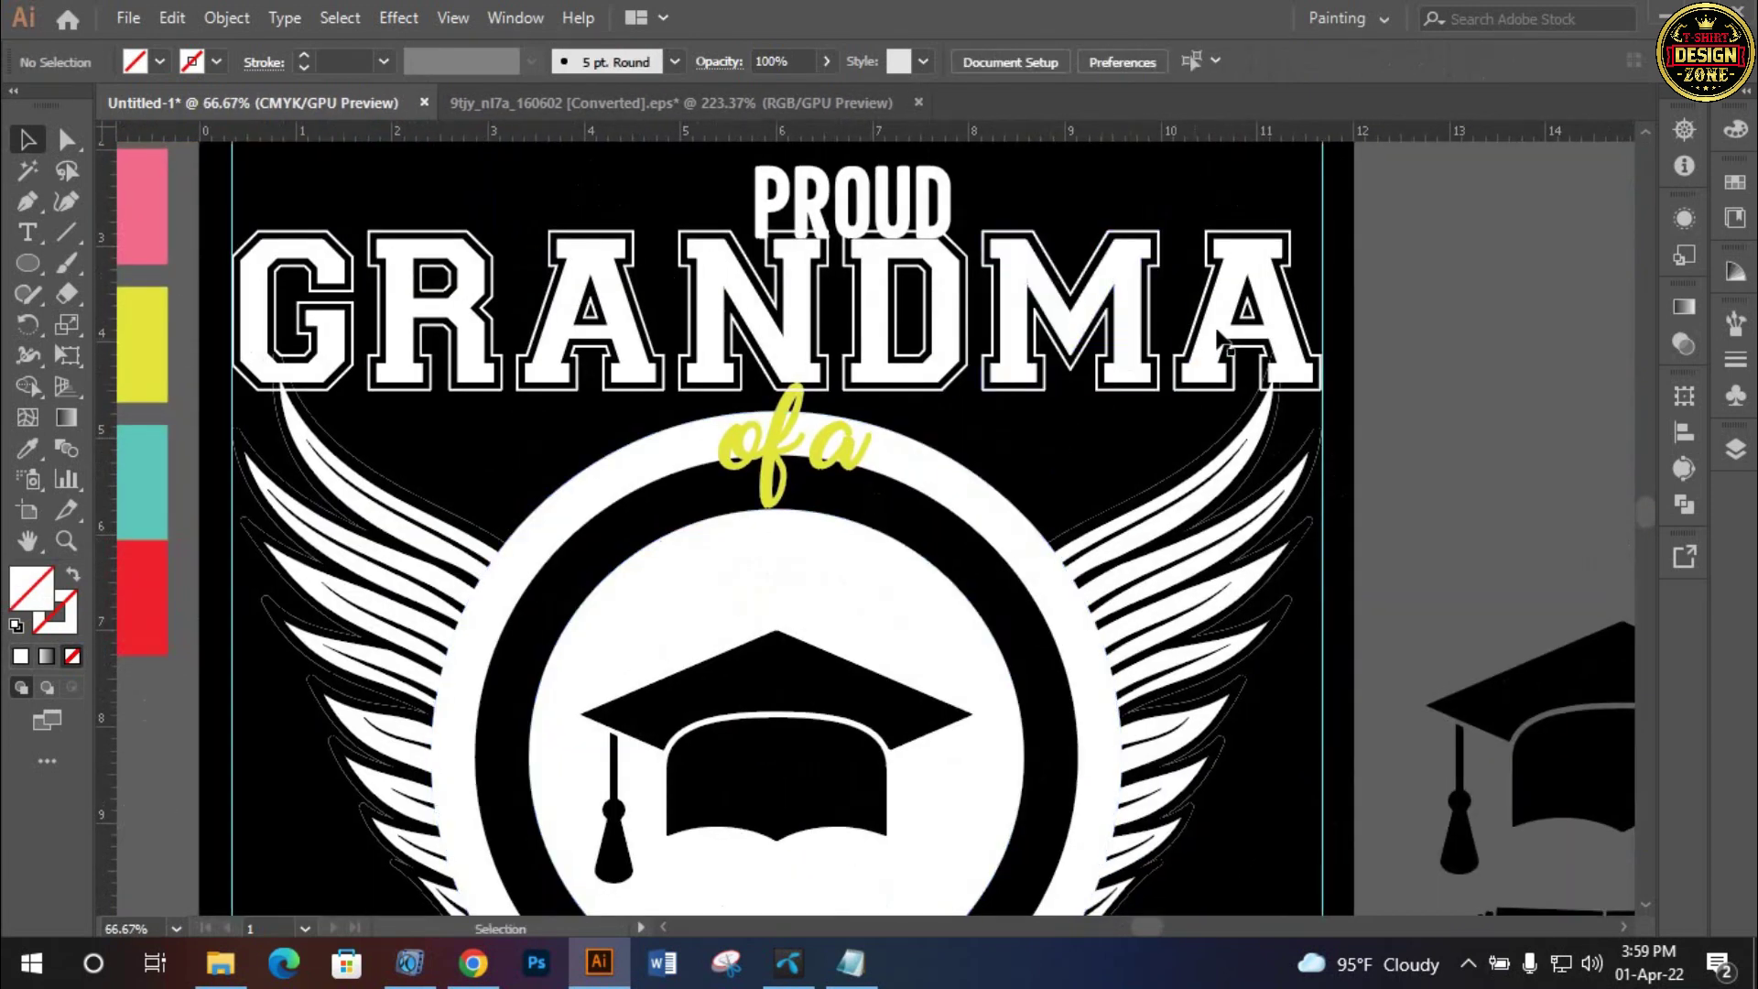
Move PROUD above GRANDMA, centre it horizontally on GRANDMA, and scale it larger
left_click(1227, 325)
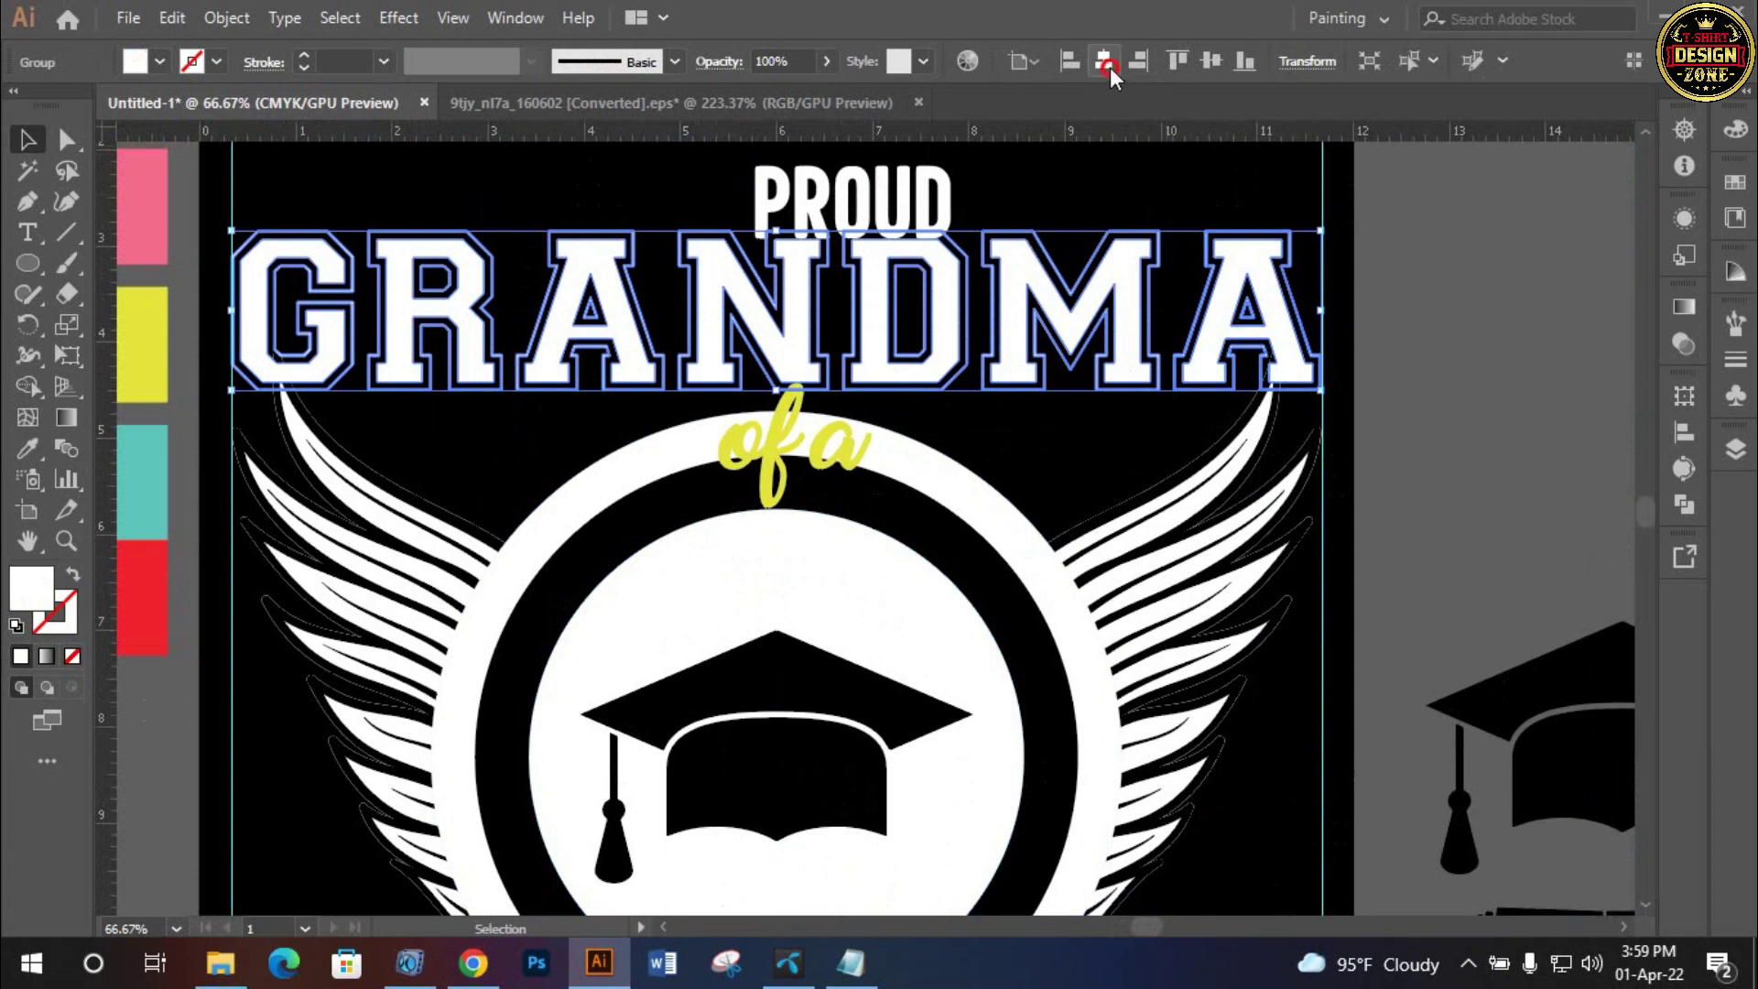
left_click(1435, 344)
mouse_move(876, 193)
left_mouse_down()
mouse_move(926, 317)
mouse_move(913, 256)
mouse_move(1033, 267)
left_mouse_up()
left_click(1113, 64)
left_click_drag(826, 183, 978, 216)
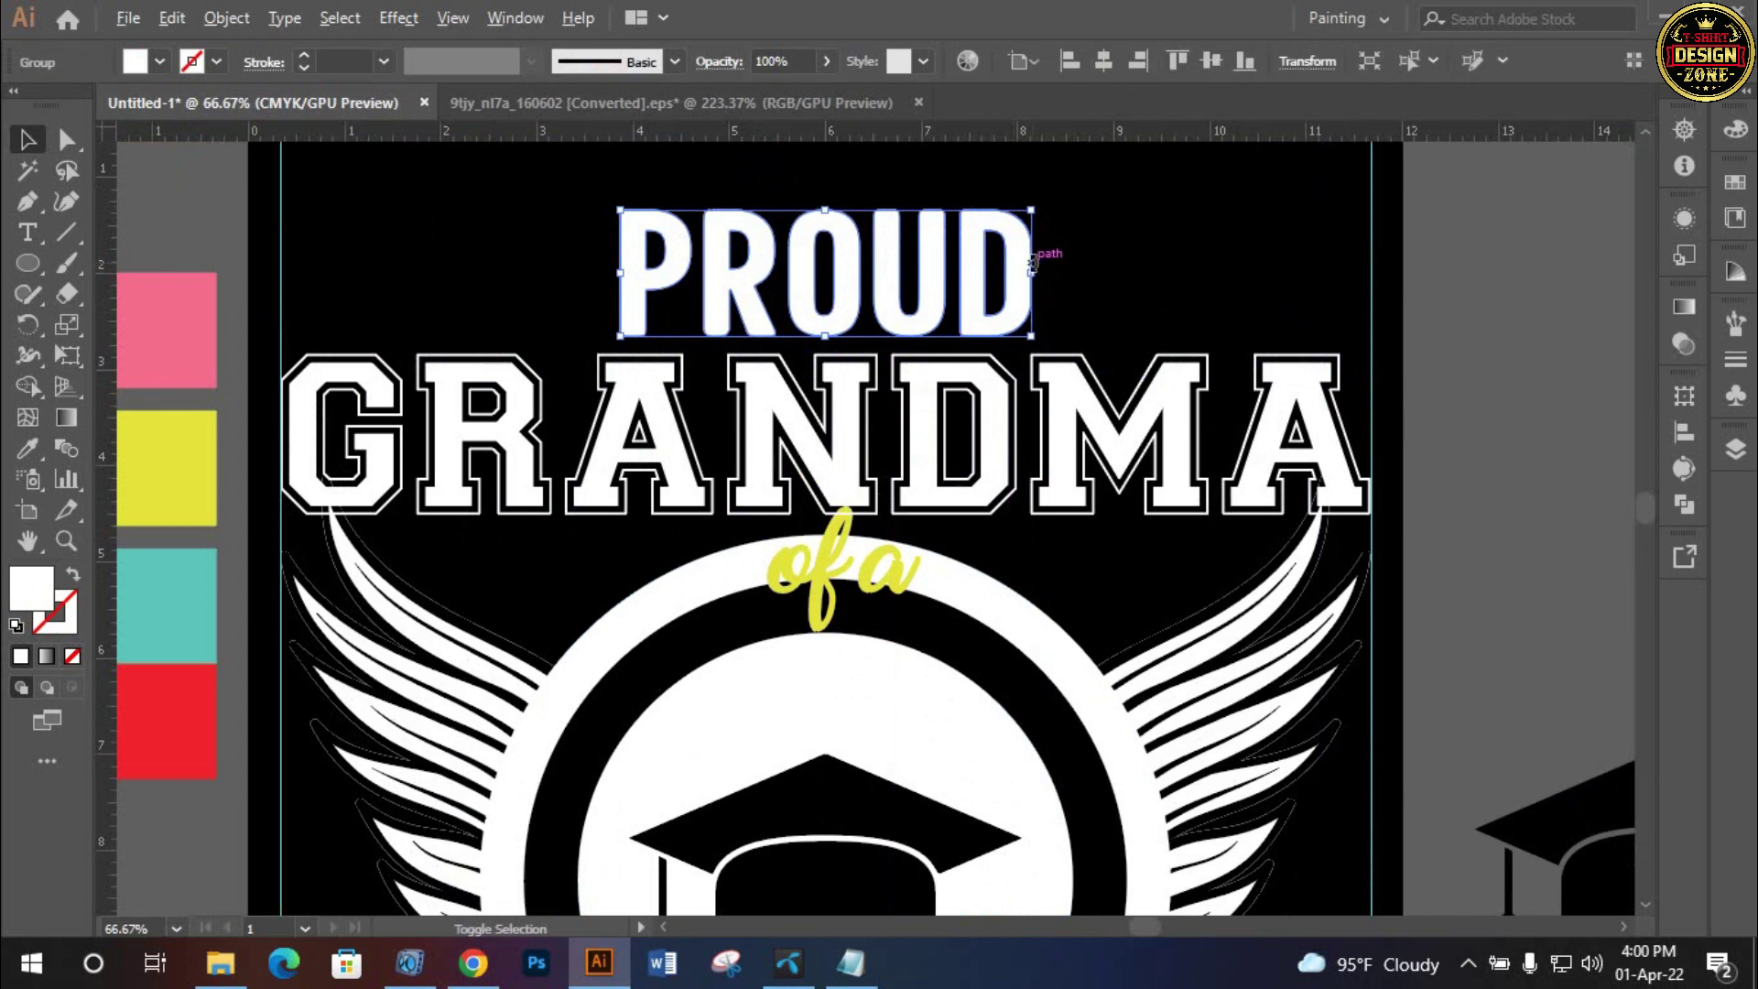
left_click_drag(1033, 273, 1046, 277)
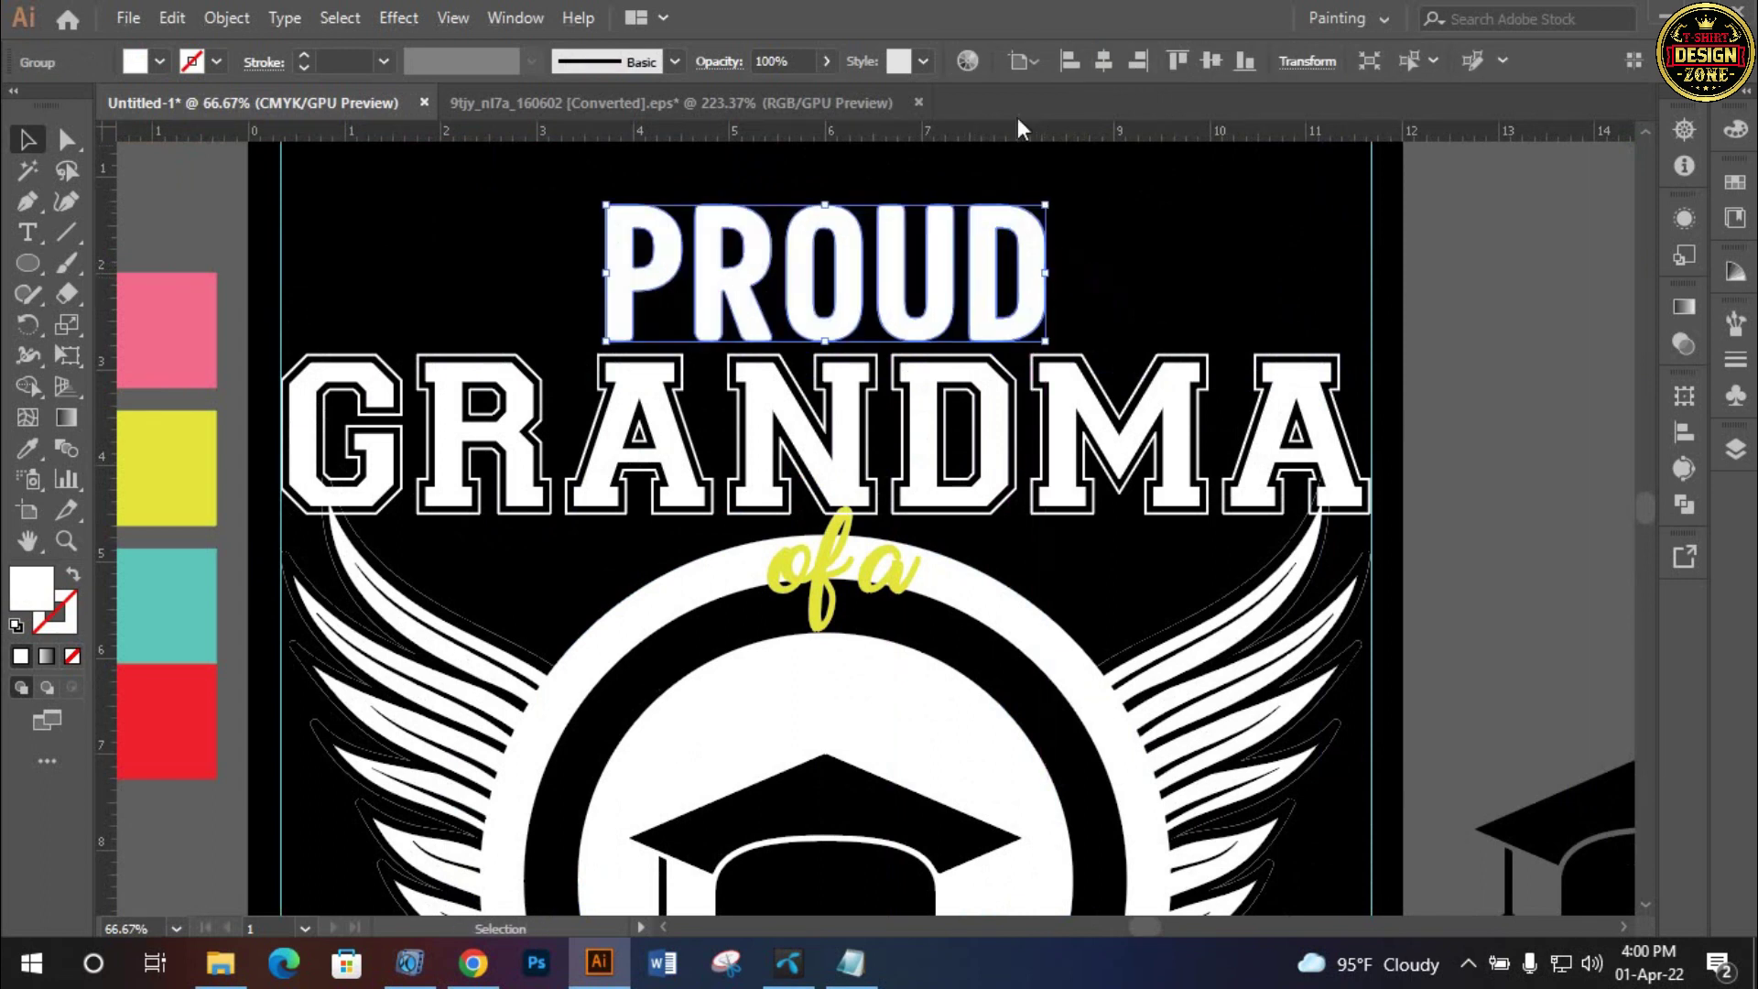
key("Up")
key("Up")
key("Up")
key("Up")
key("Up")
Move the 'of a' text down into the circle and shift the graduation cap lower
left_click(1151, 286)
key("ctrl+0")
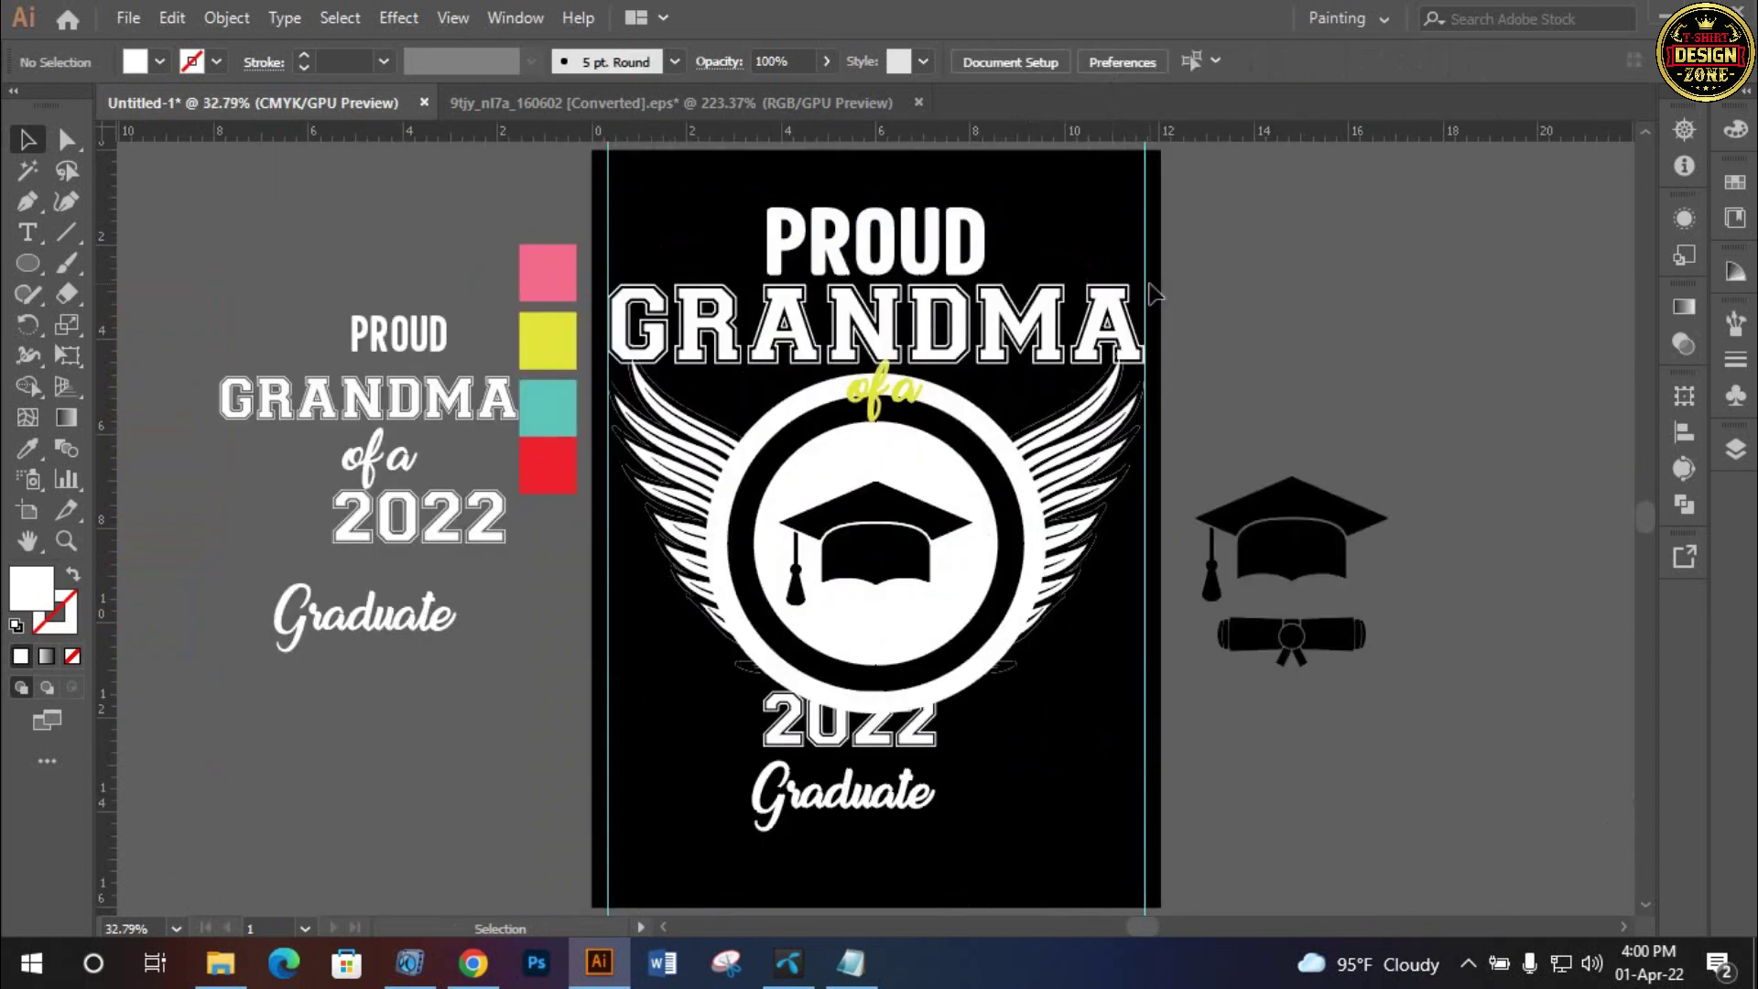
left_click(901, 459)
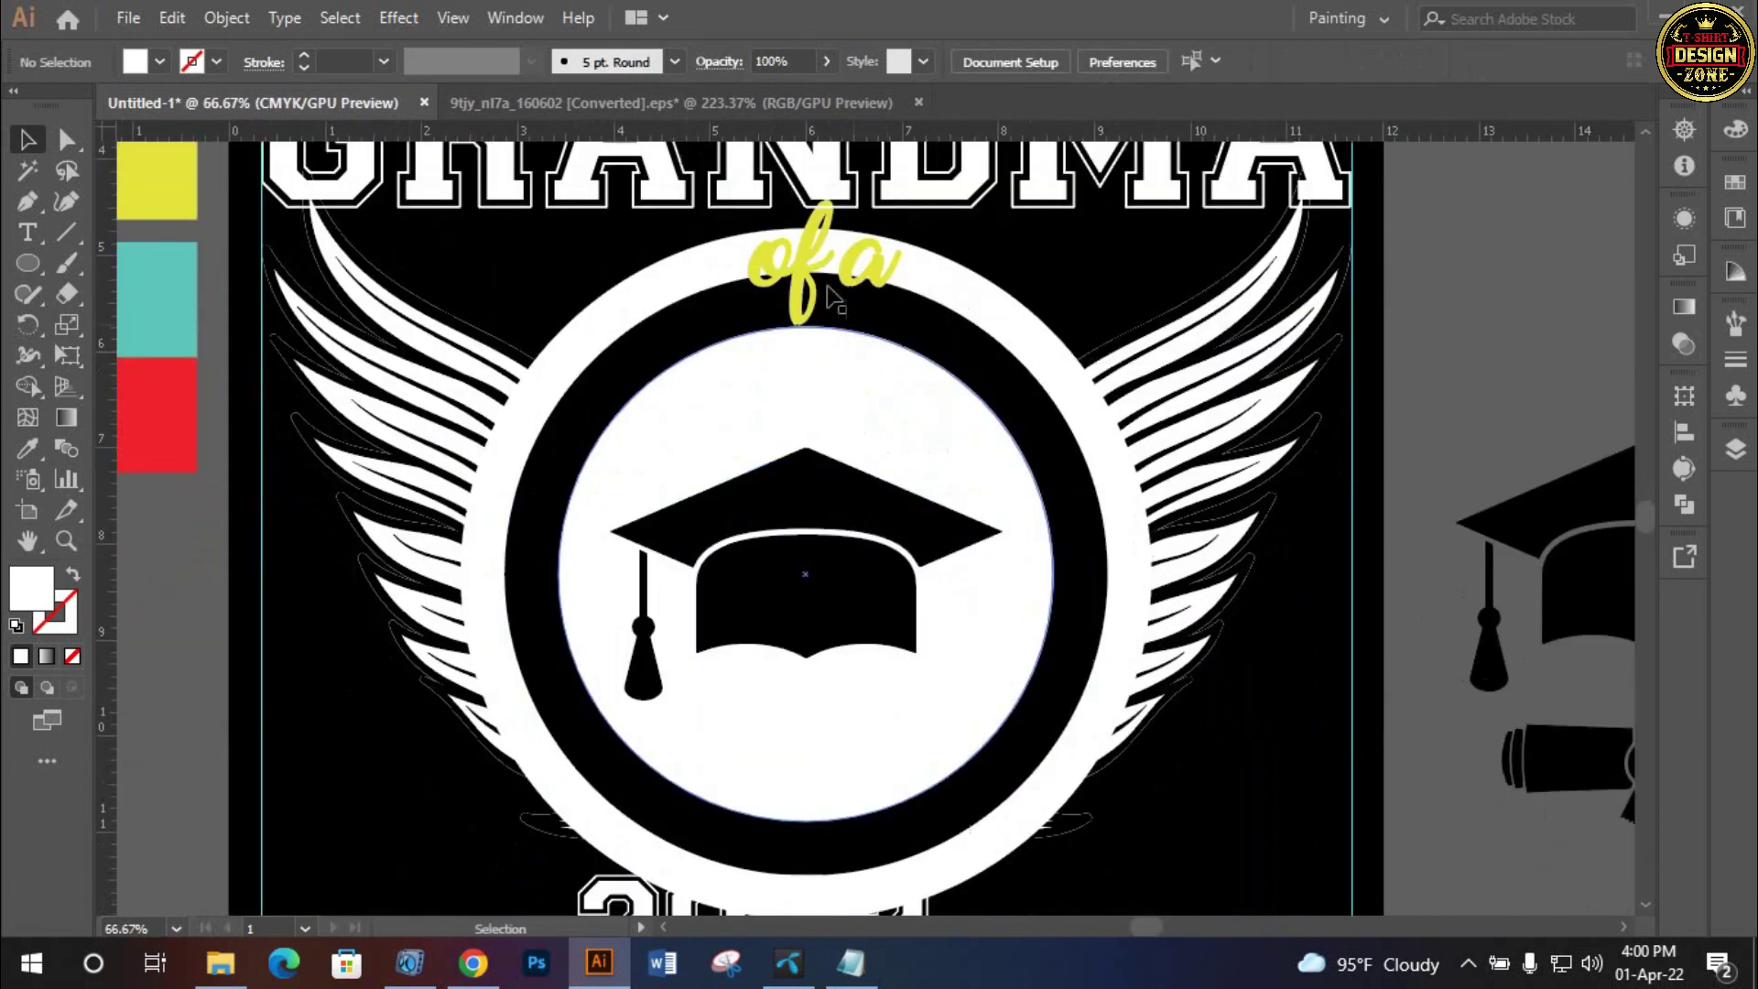
key("v")
left_click_drag(812, 290, 805, 384)
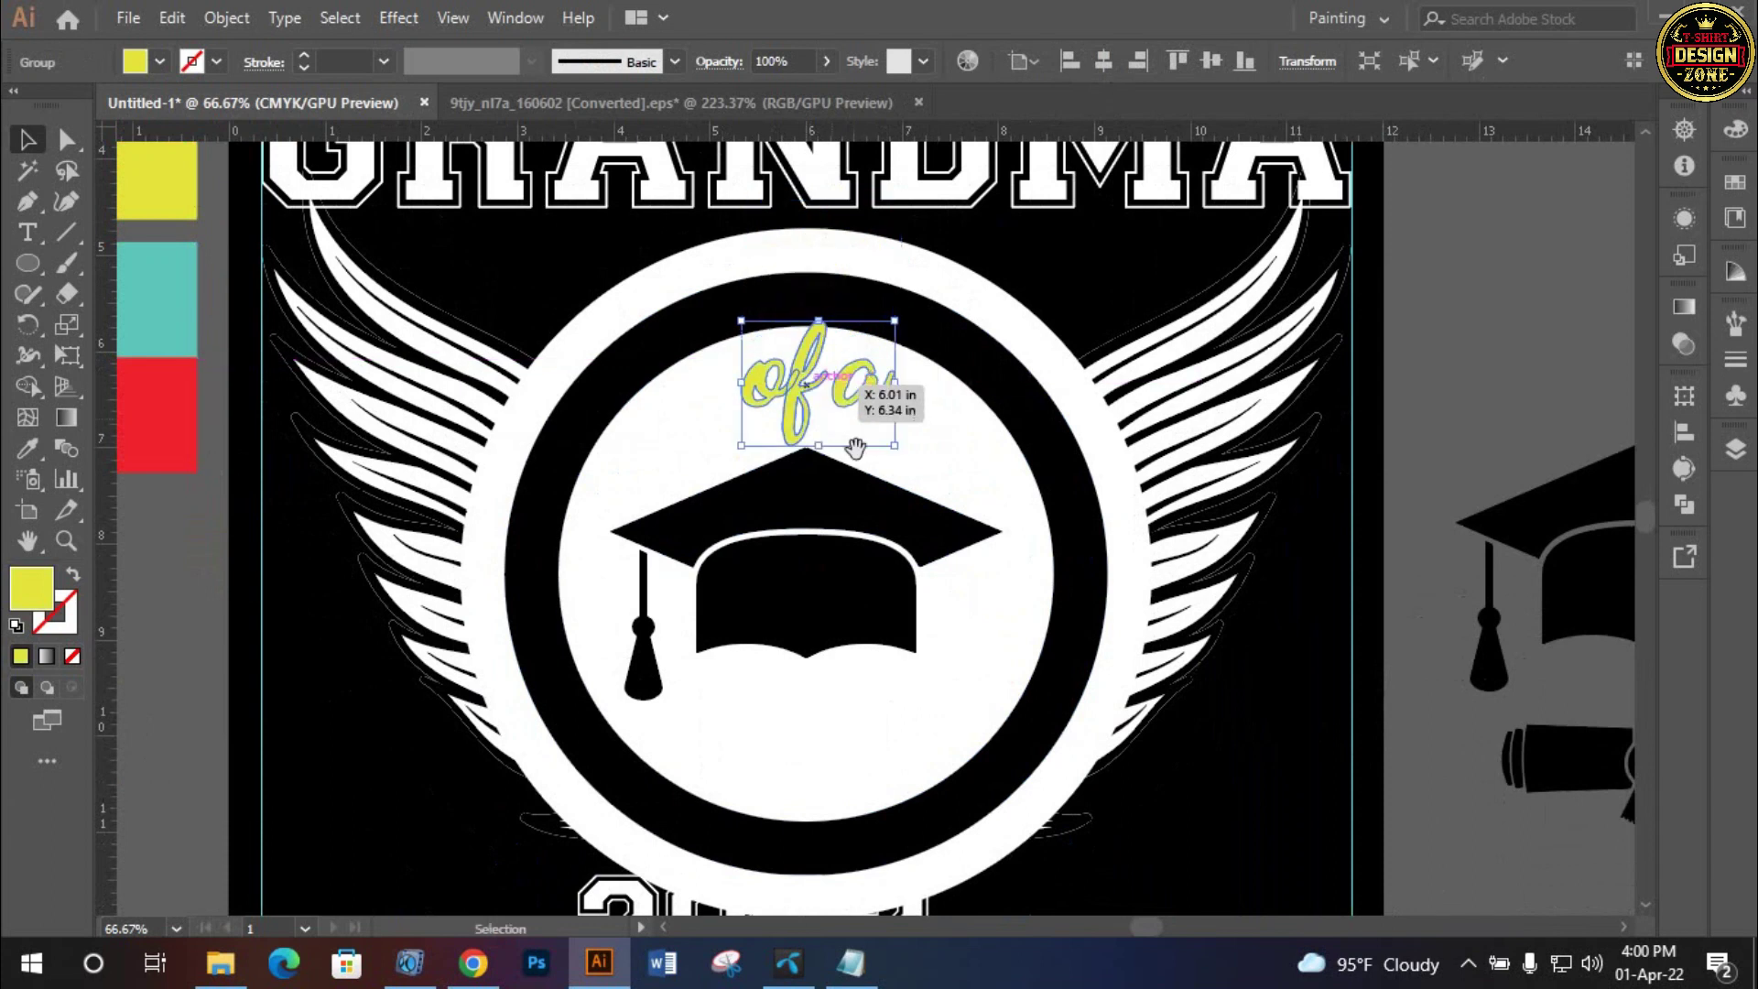
scroll(851, 458, "down", 2)
left_click(831, 495)
left_click_drag(832, 494, 833, 514)
Nudge the 'of a' text slightly lower and view the whole artboard
left_click(811, 310)
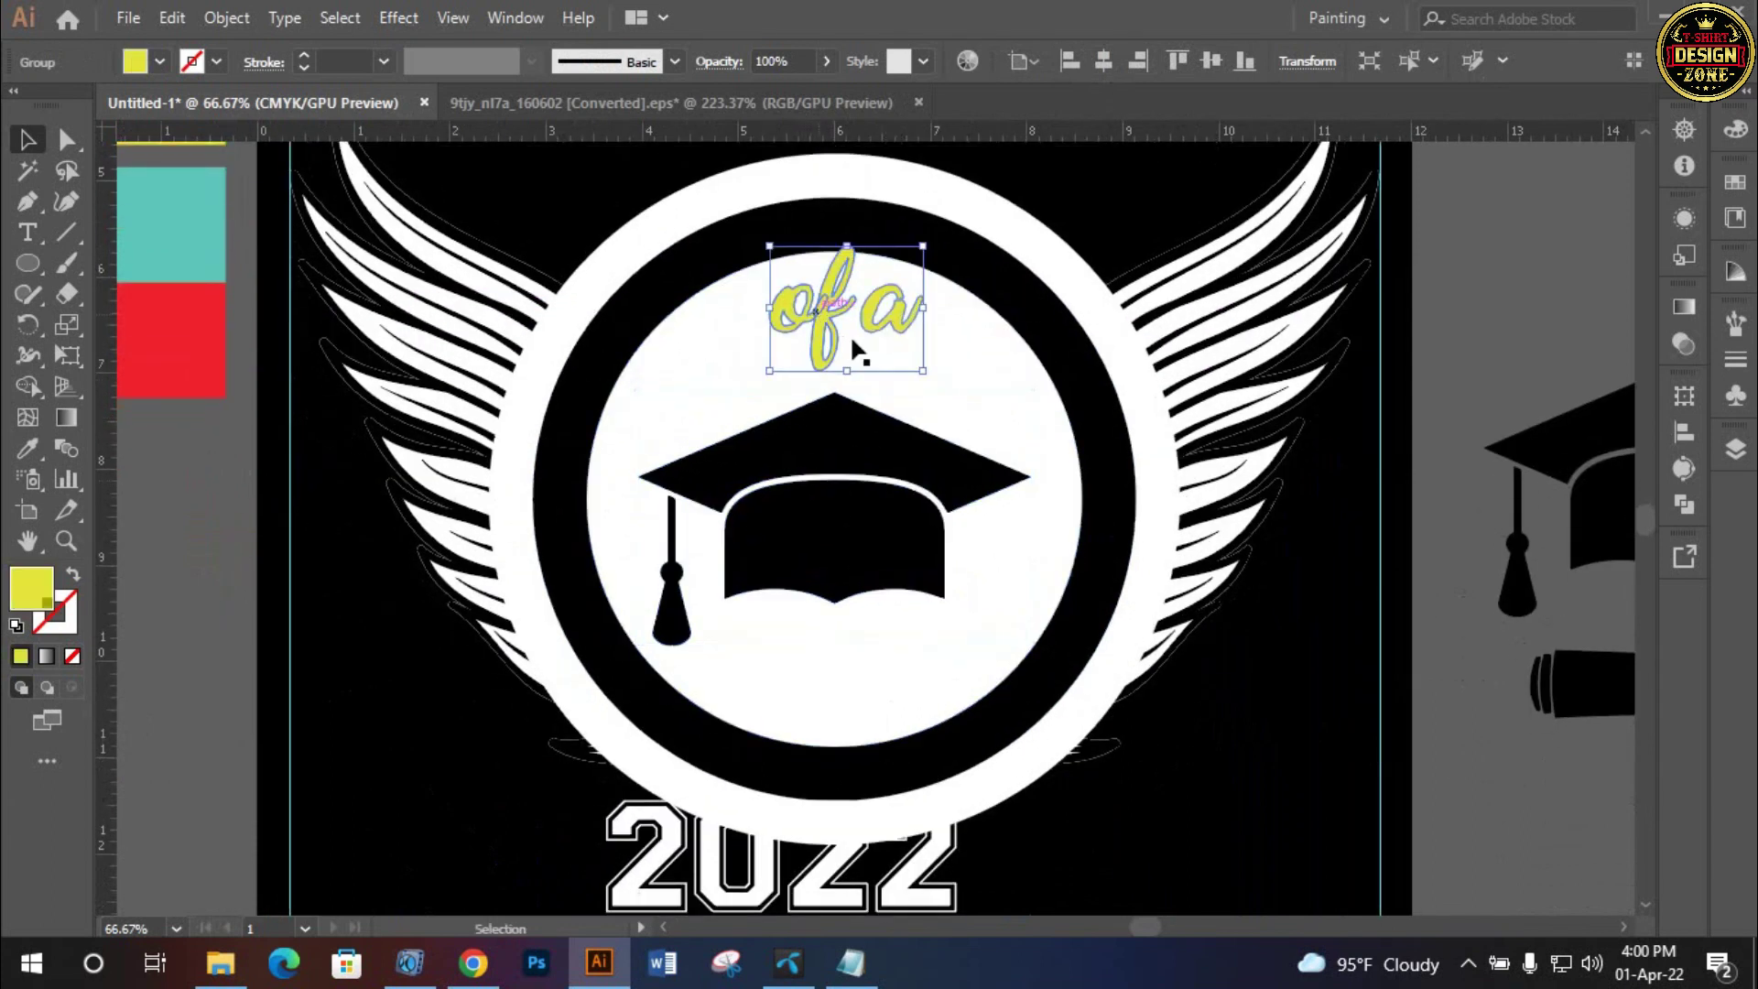
key("Down")
key("Down")
key("Down")
key("Down")
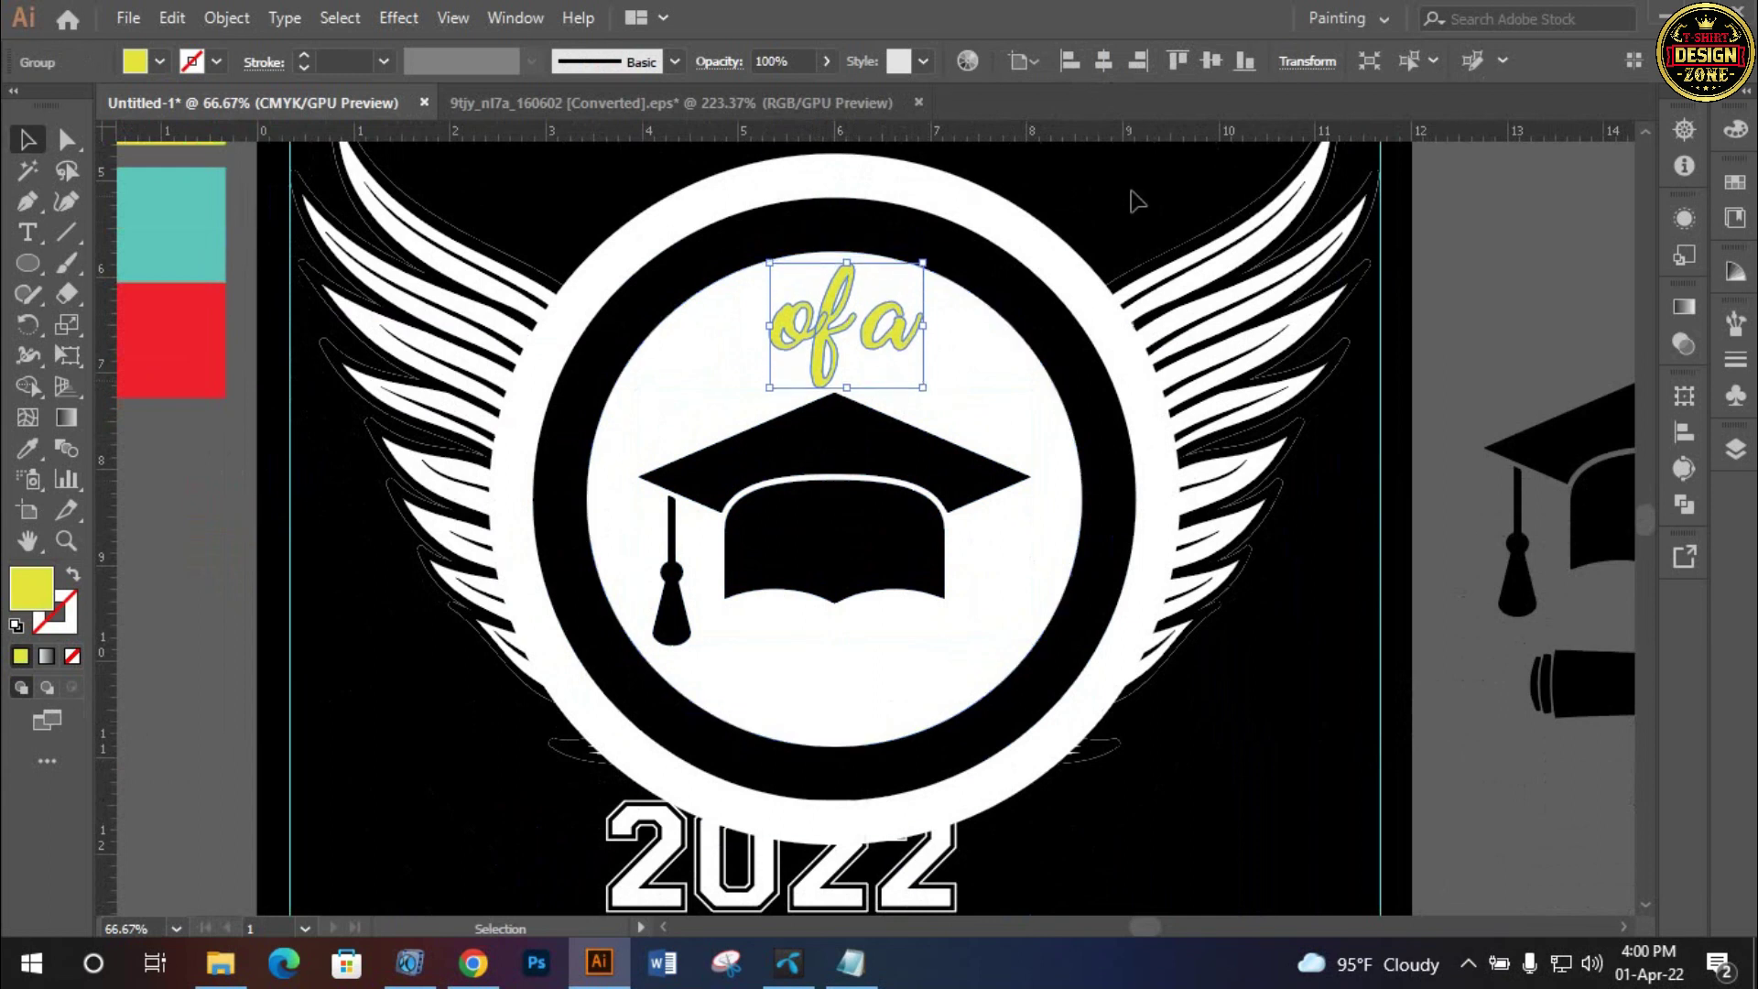
left_click(1133, 199)
key("ctrl+0")
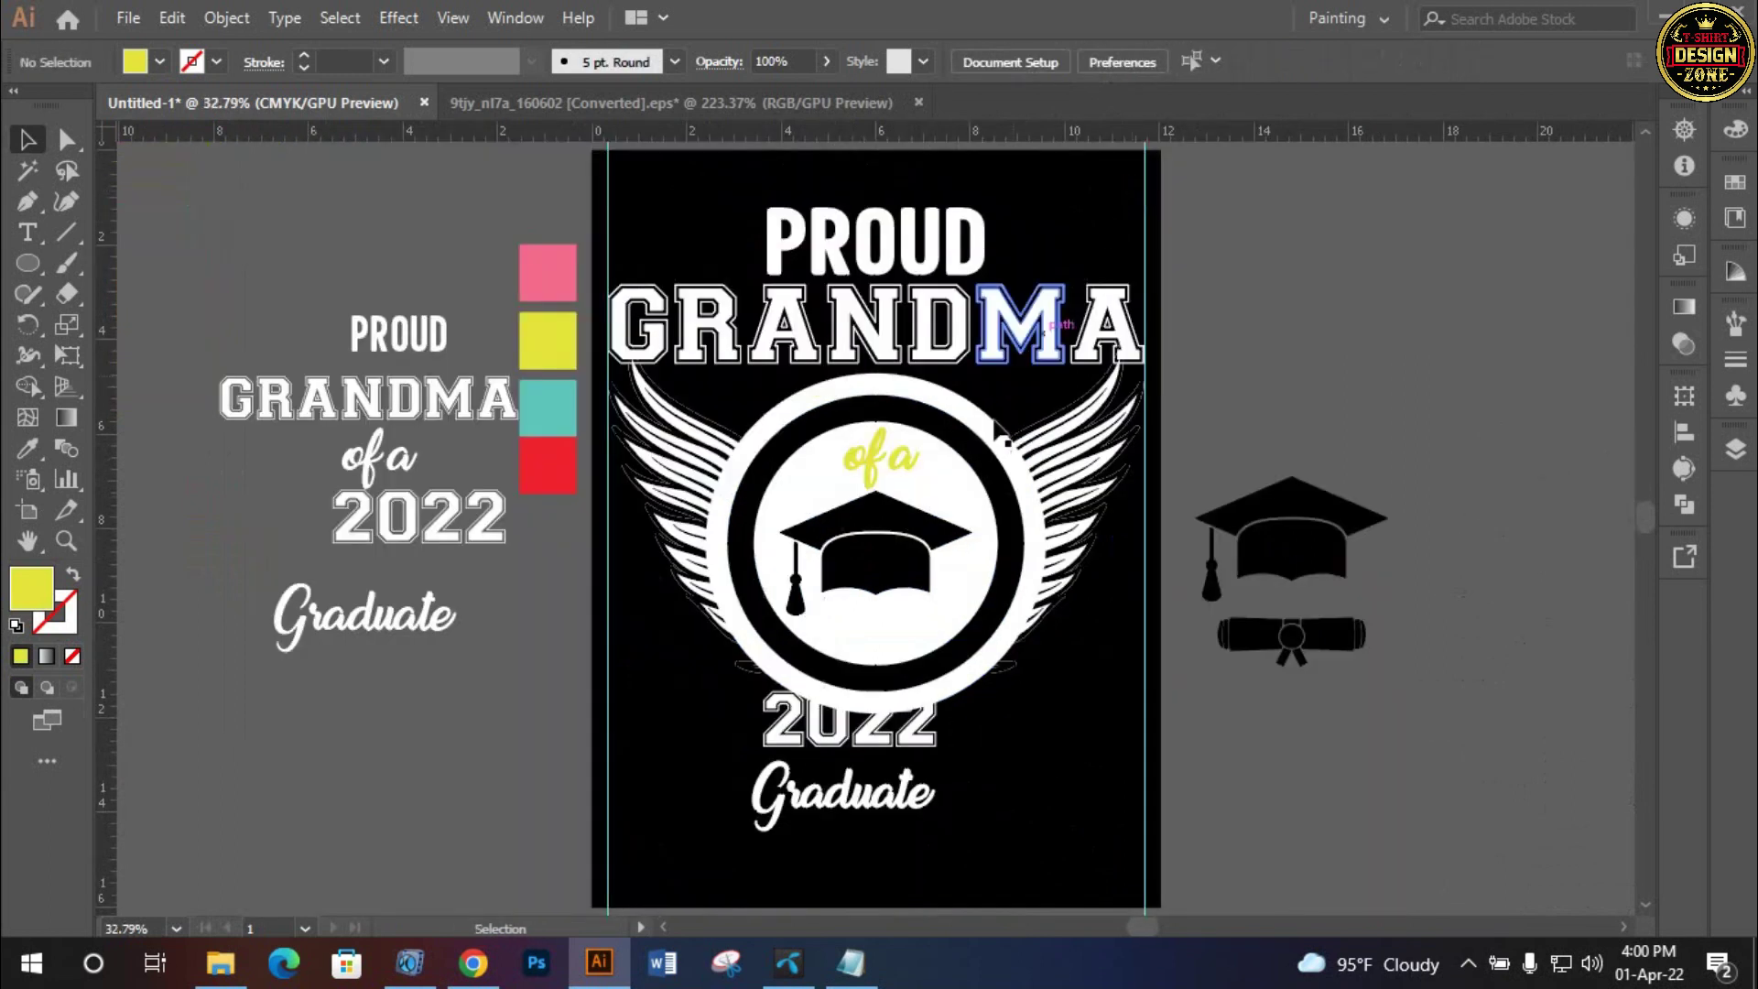
left_click(915, 586)
Enlarge the 2022 group, centre it on the artboard, and move Graduate below it
left_click(1350, 420)
scroll(993, 501, "down", 2)
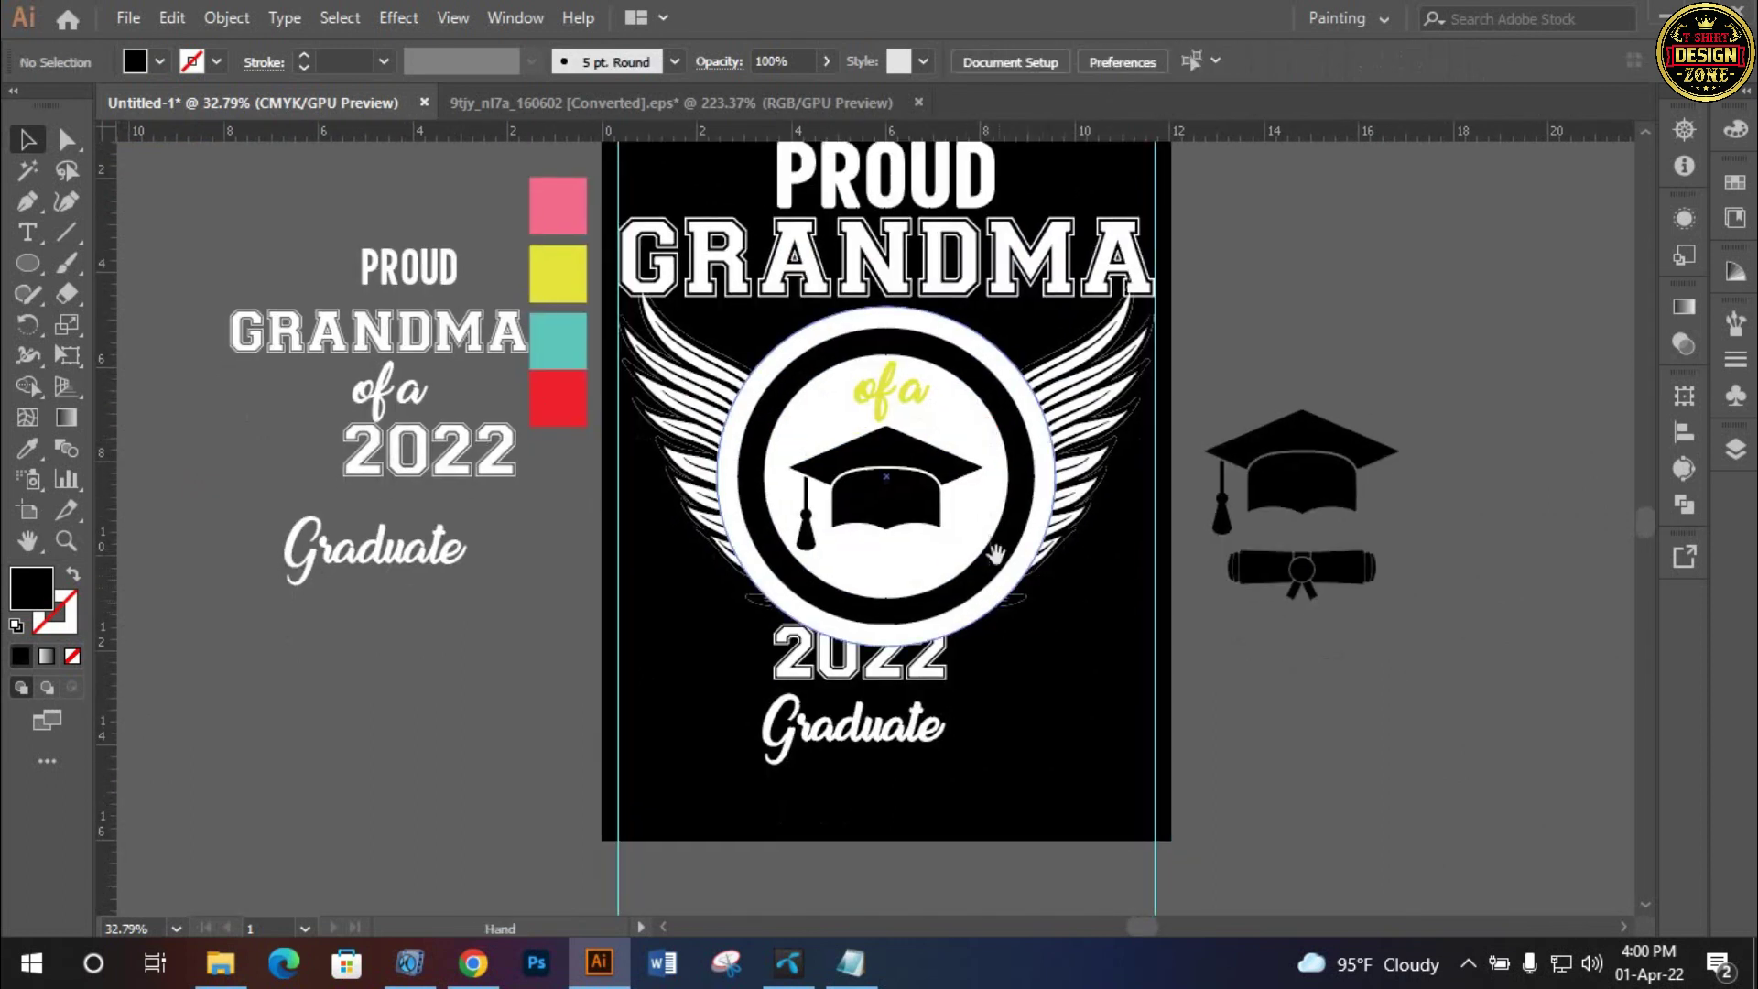
left_click_drag(1003, 559, 992, 531)
scroll(960, 647, "down", 1)
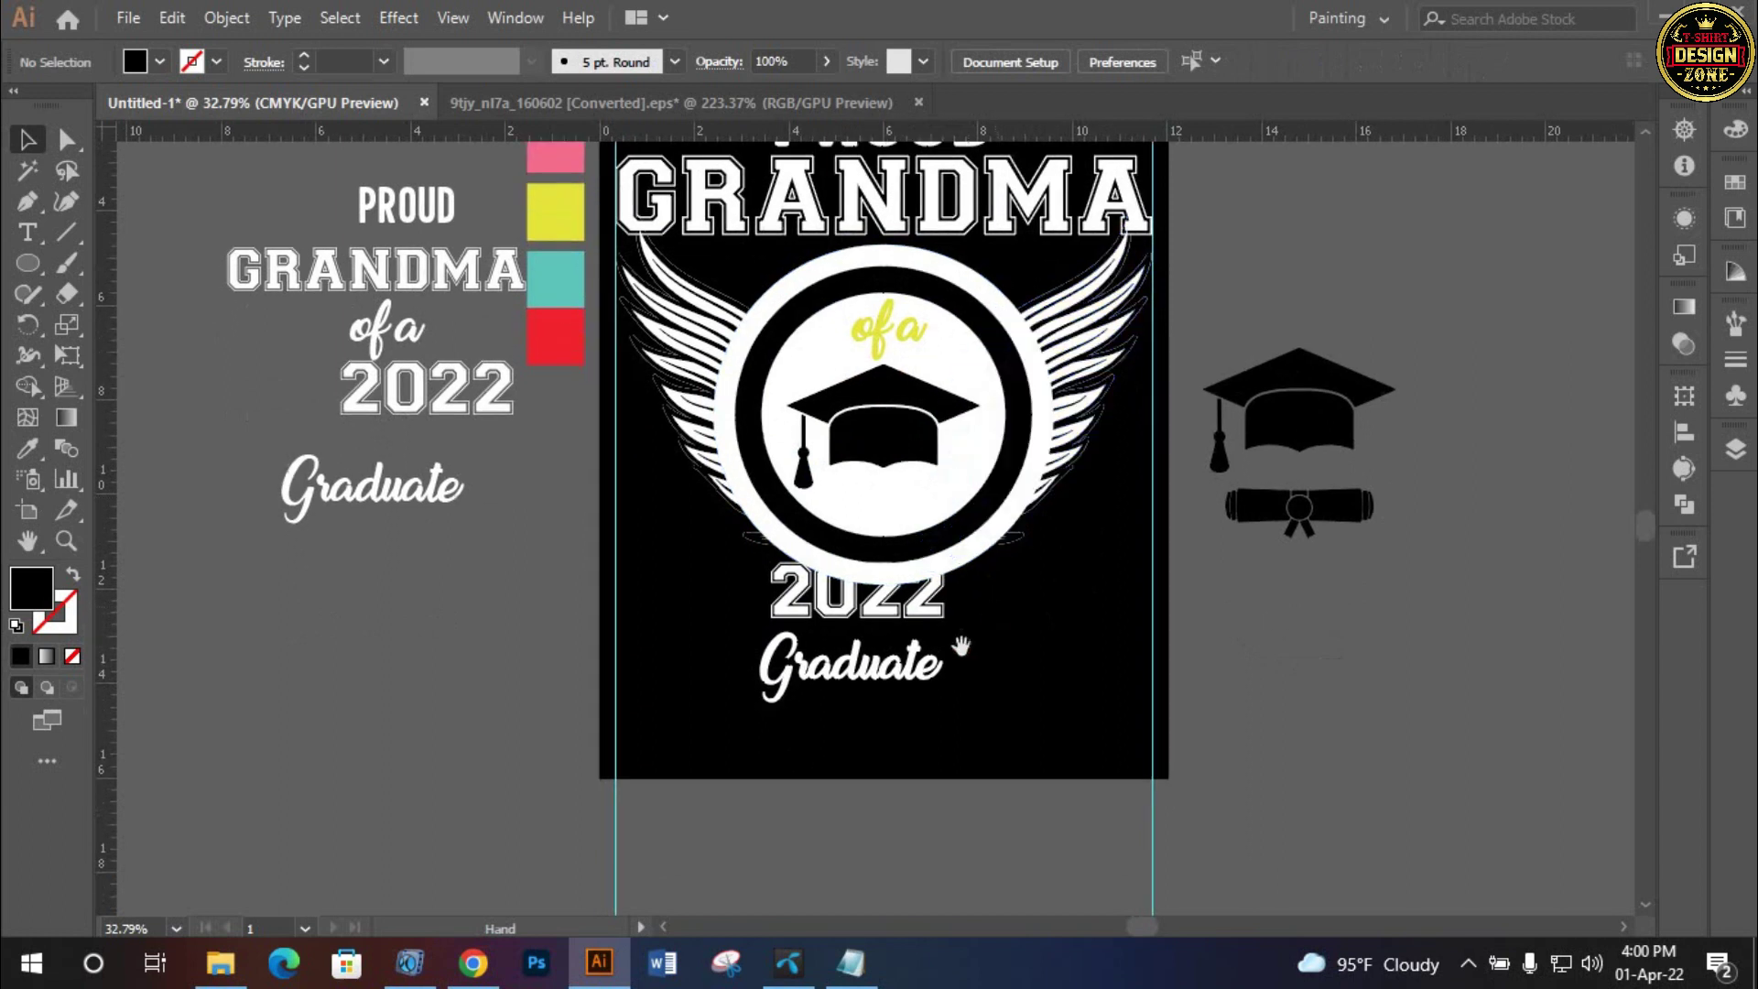
left_click(913, 619)
key("a")
key("v")
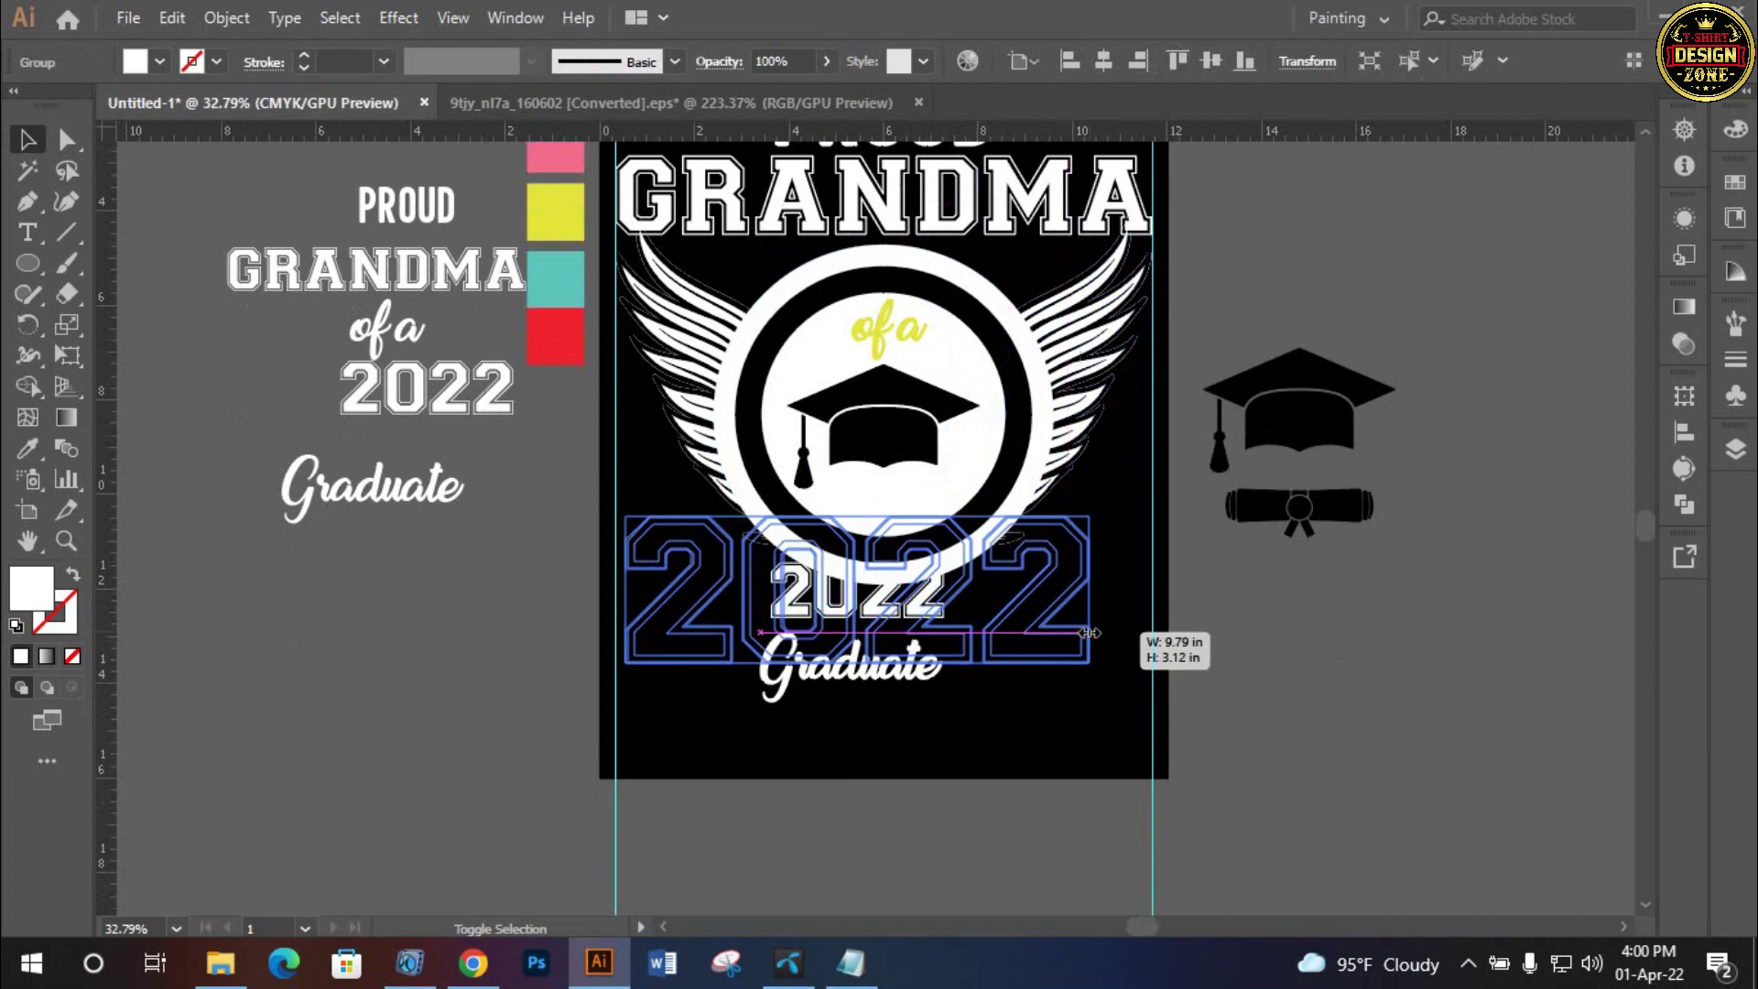
left_click_drag(948, 595, 1089, 623)
left_click(1103, 60)
mouse_move(920, 685)
left_mouse_down()
mouse_move(893, 687)
mouse_move(889, 760)
left_mouse_up()
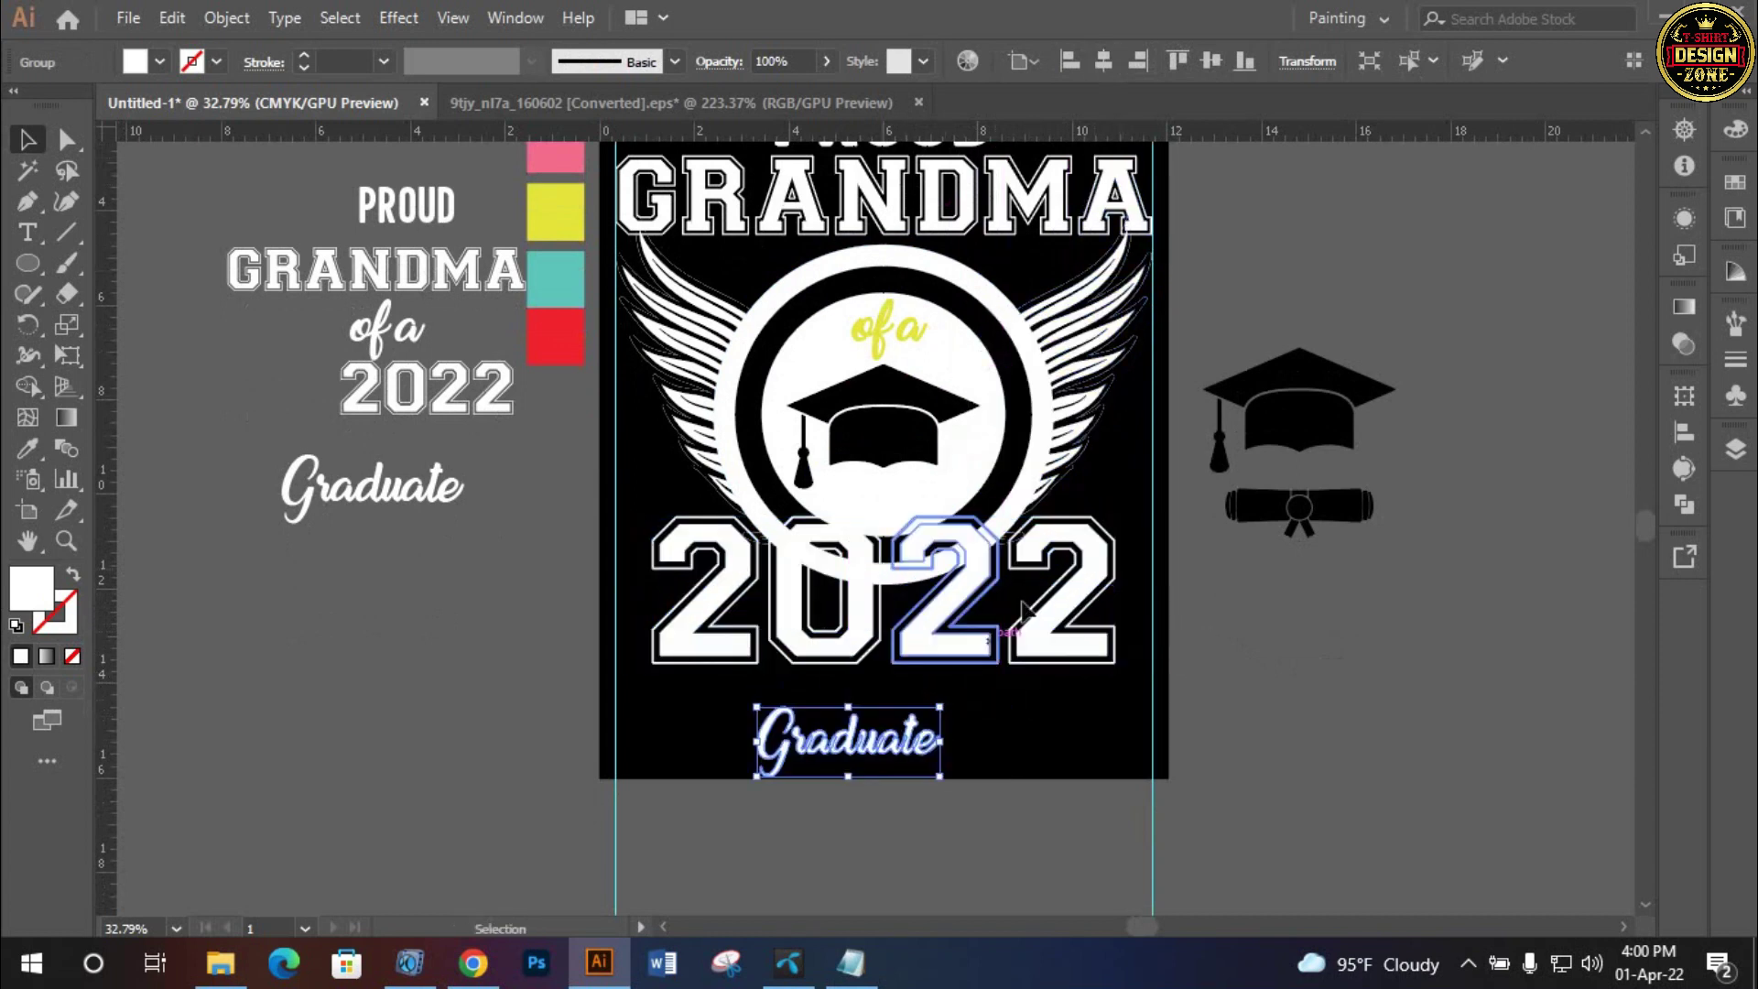
Stretch 2022 to nearly the full artboard width
left_click(1110, 615)
left_click_drag(1121, 597, 1156, 597)
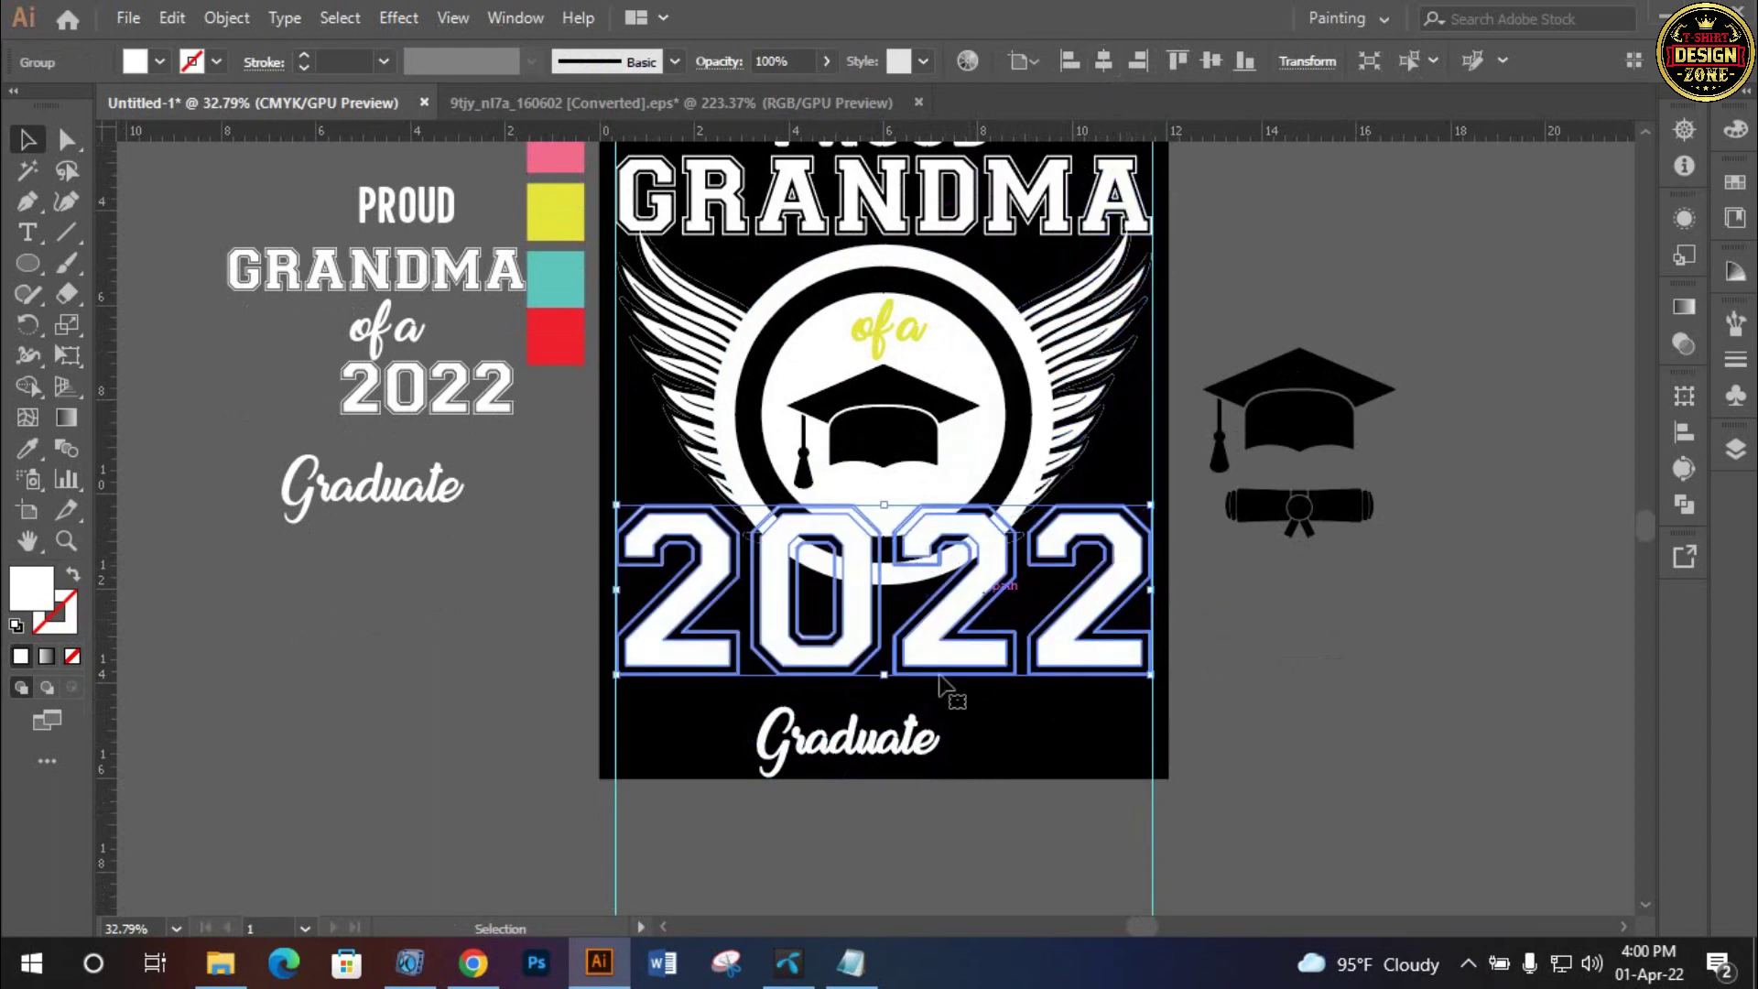
scroll(930, 628, "up", 1)
scroll(1071, 576, "up", 1)
scroll(1042, 450, "up", 1)
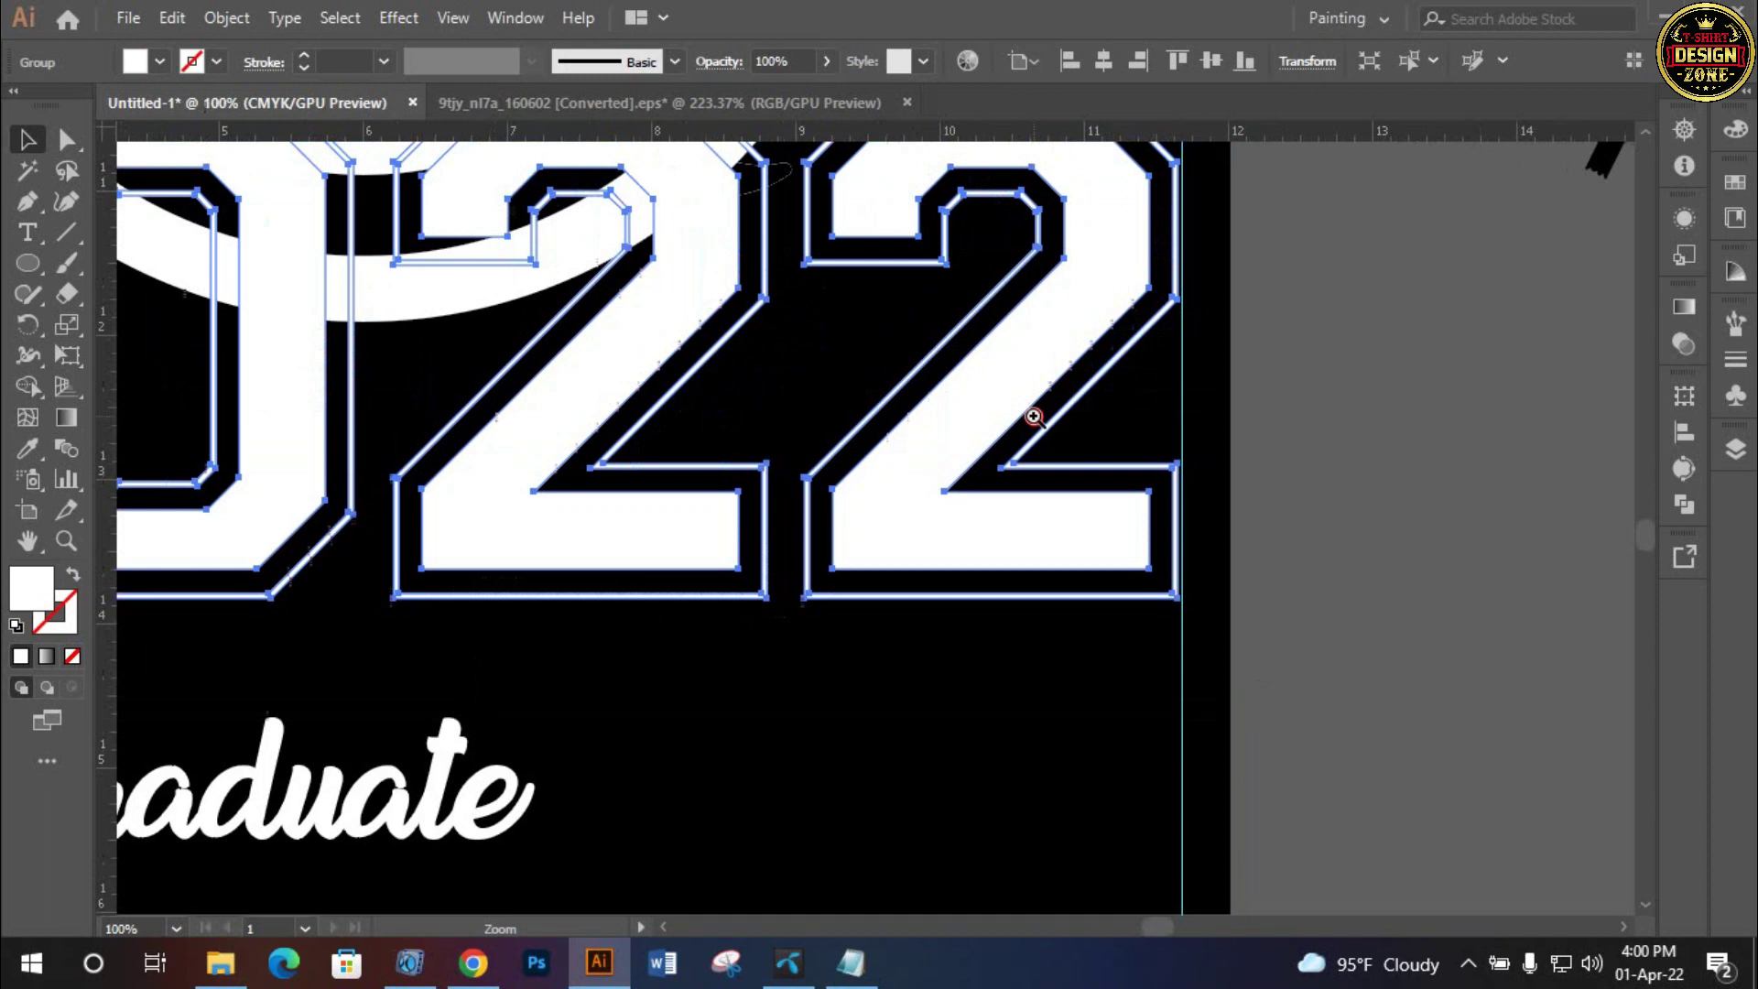
scroll(1031, 412, "up", 1)
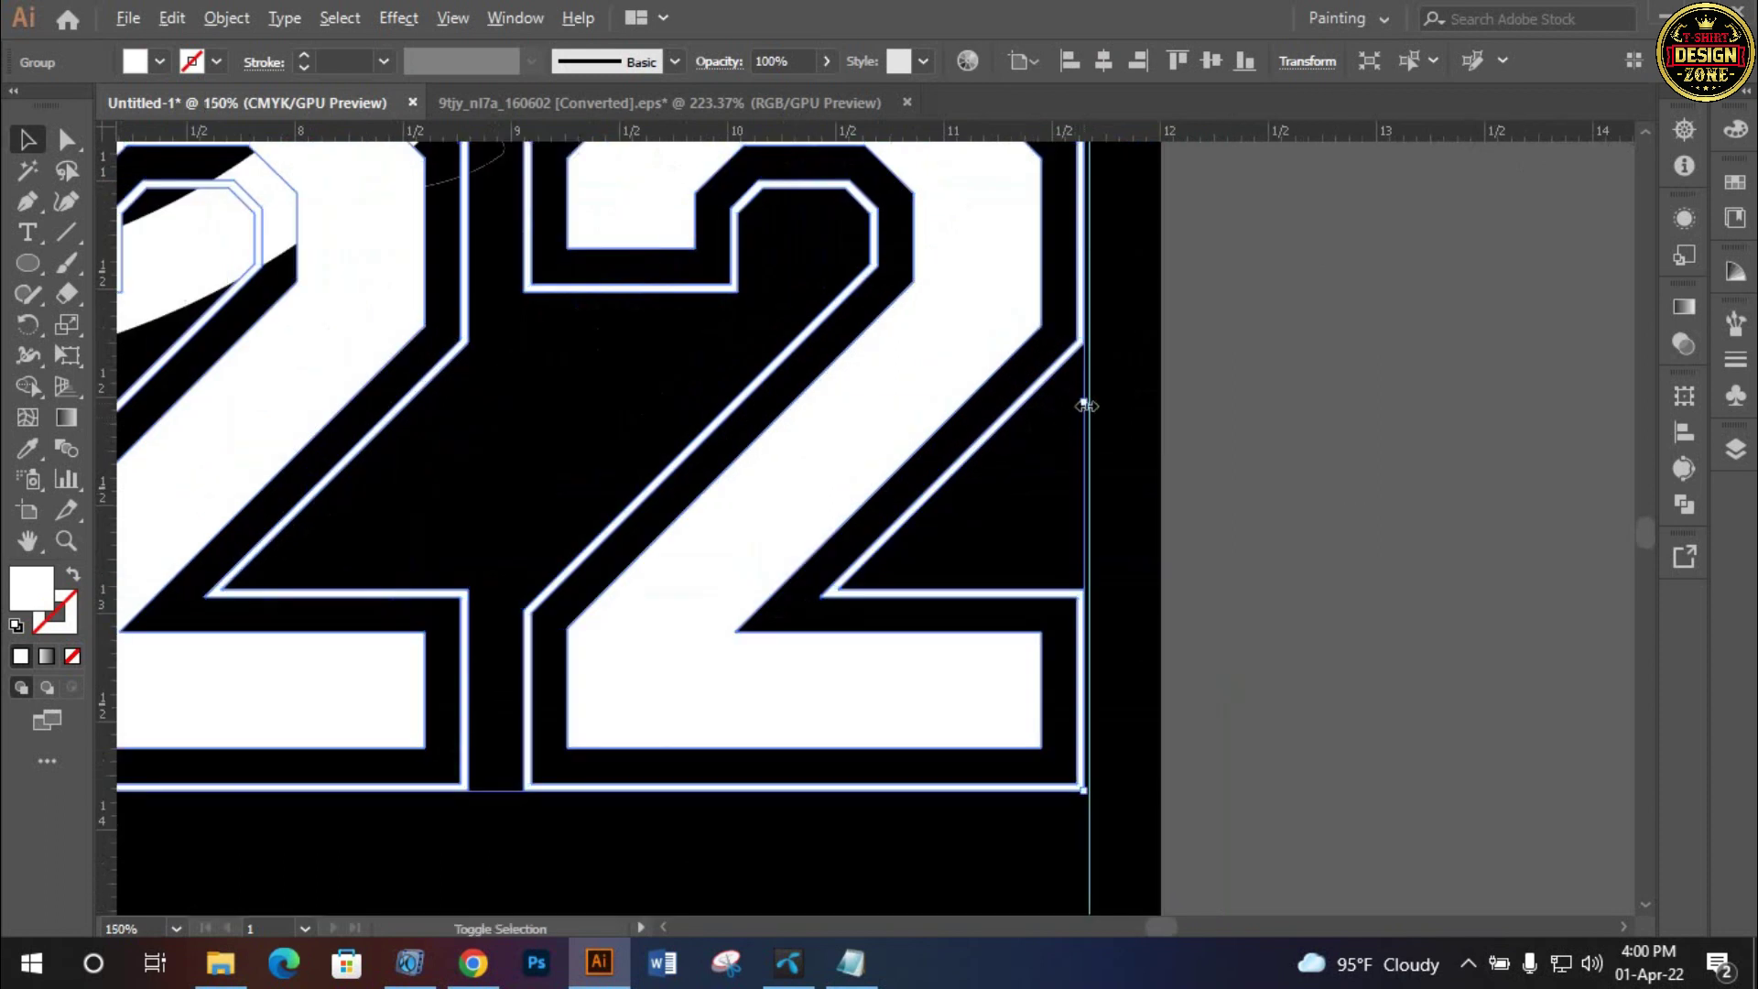
left_click_drag(1086, 405, 1090, 393)
left_click(1162, 452)
Enlarge the Graduate text proportionally
key("ctrl+0")
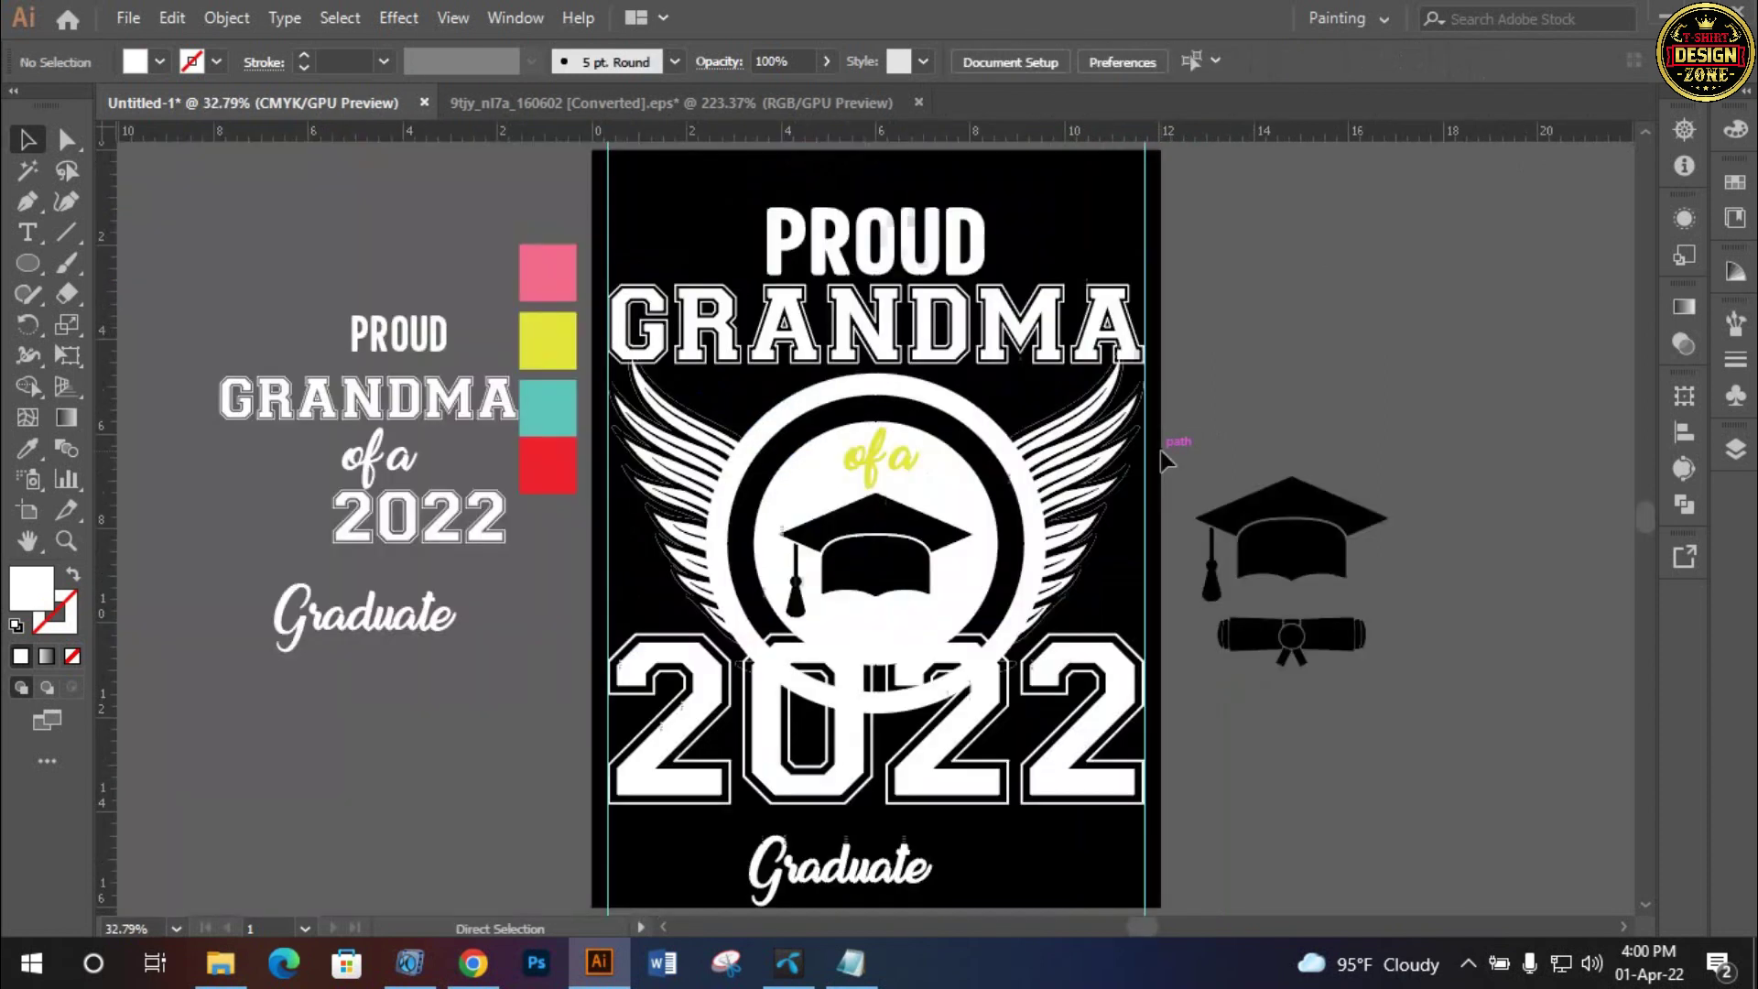
key("z")
scroll(943, 549, "down", 3)
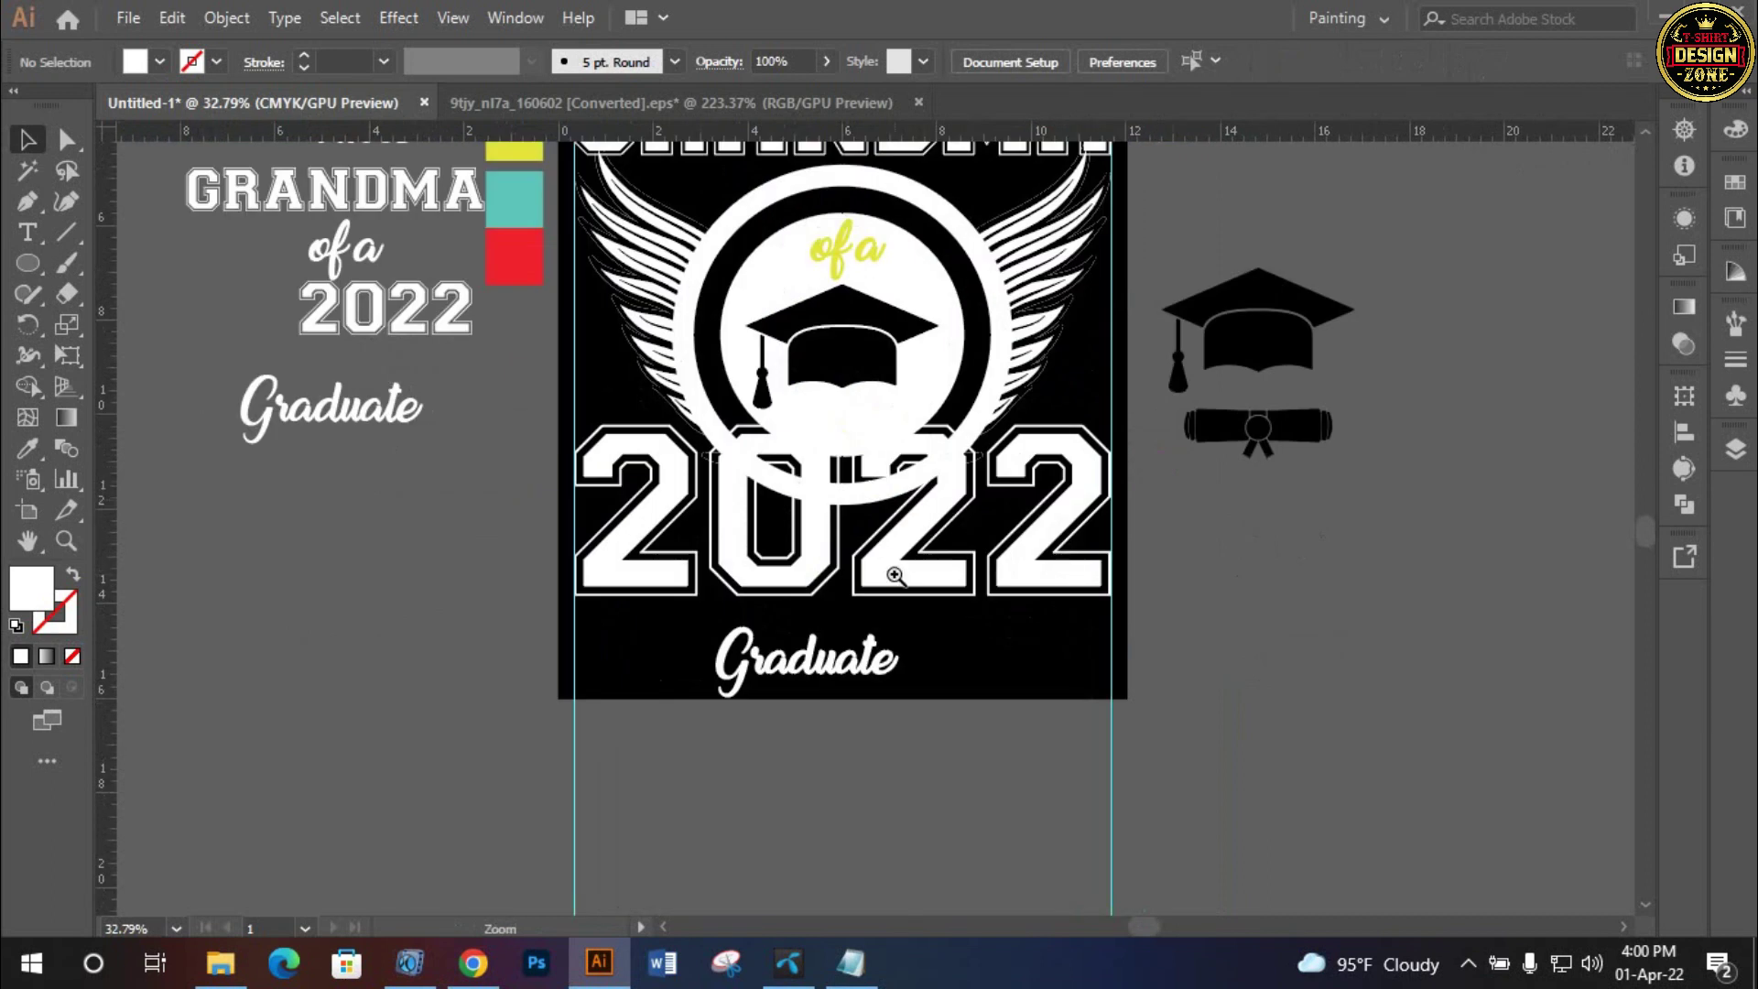
left_click(894, 575)
key("v")
left_click(824, 632)
left_click_drag(841, 628, 945, 622)
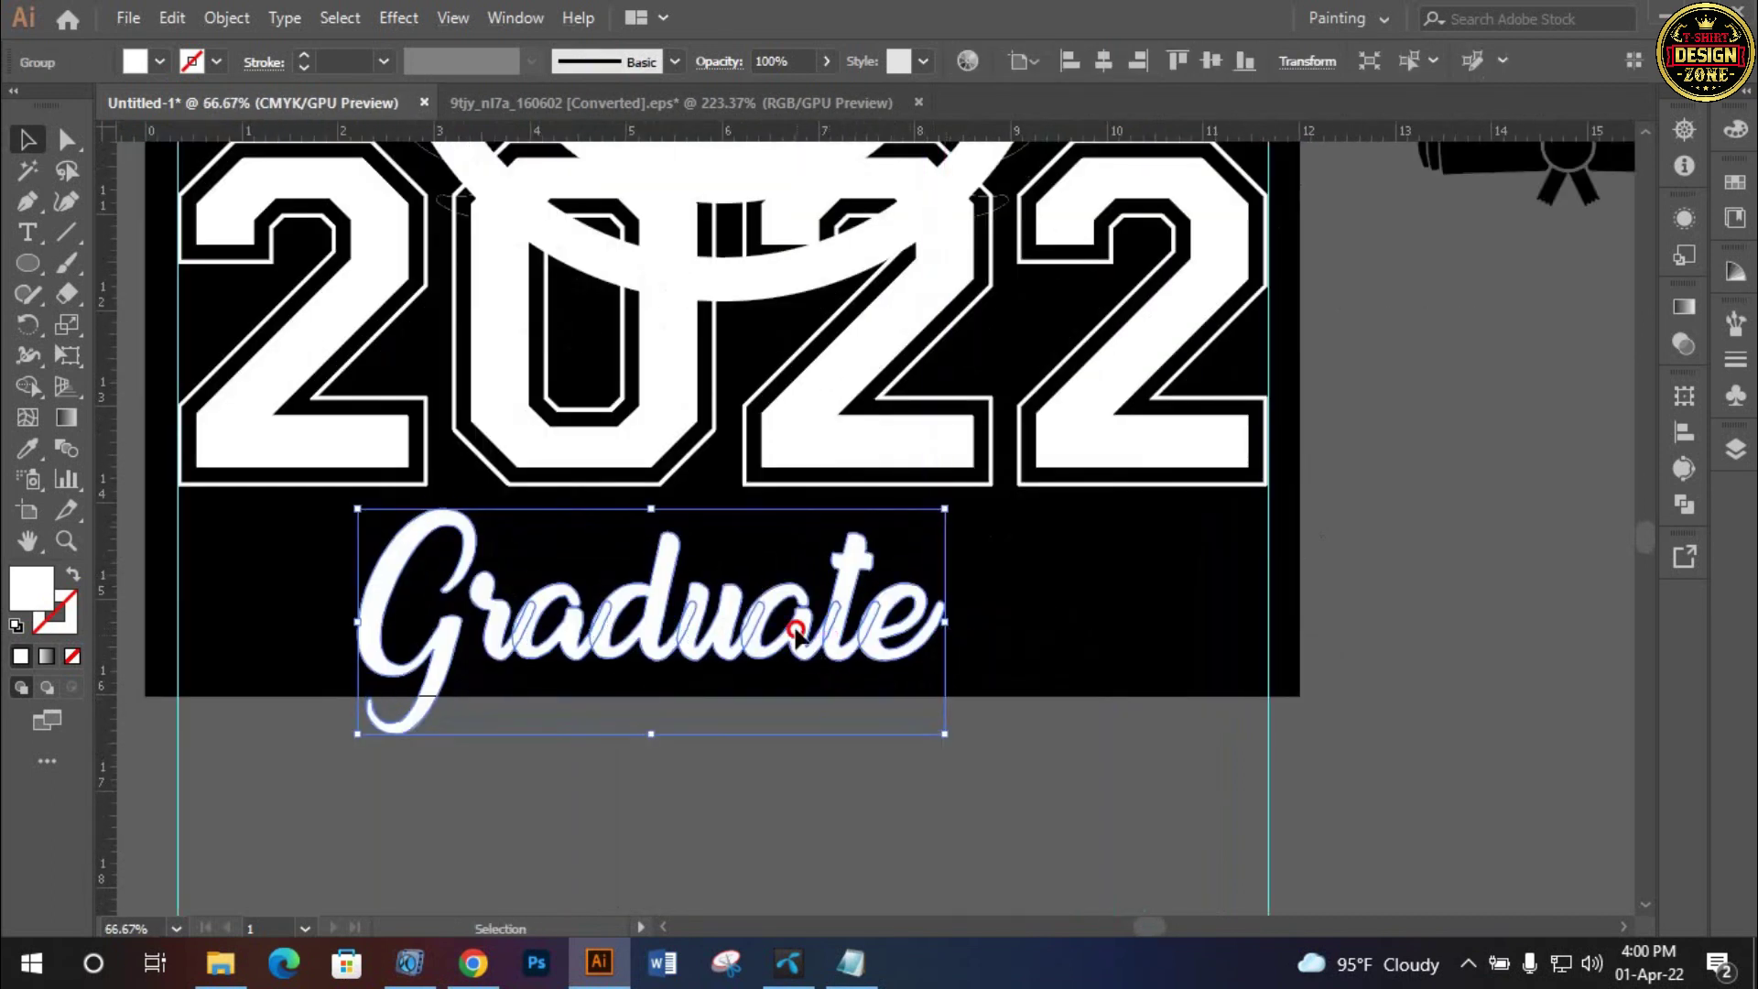
left_click(1057, 603)
Select all the artwork and nudge it upward
key("a")
key("ctrl+0")
key("v")
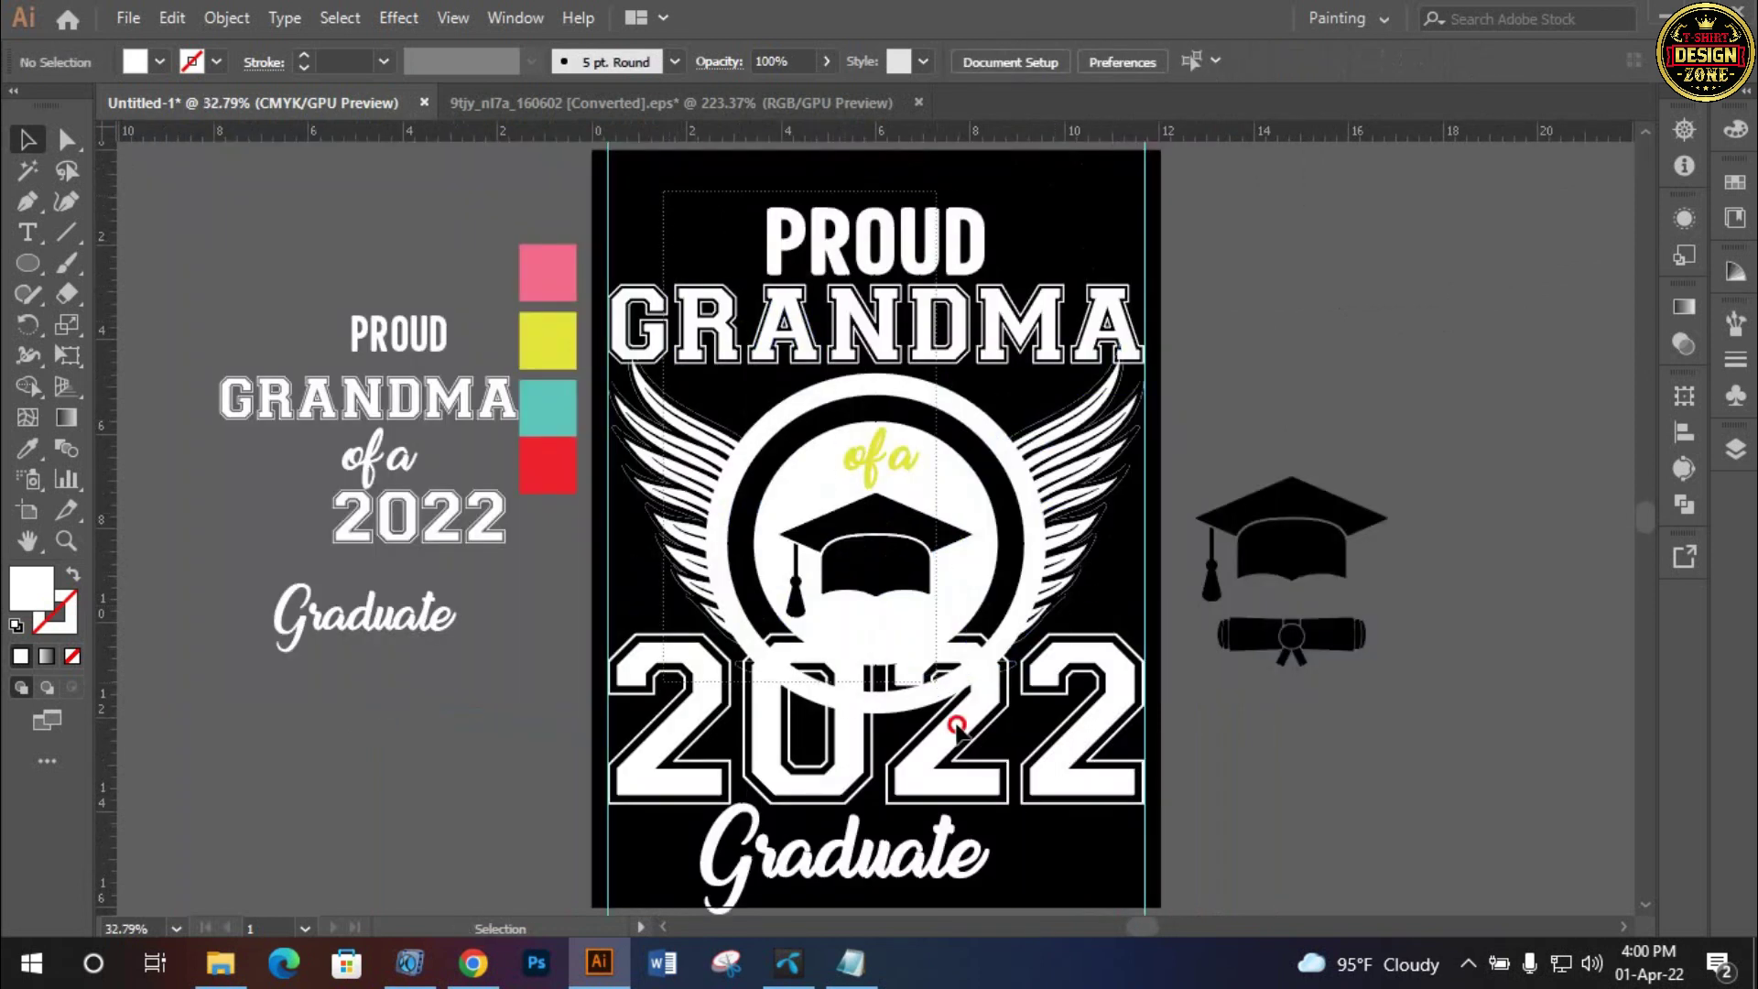
left_click_drag(1005, 895, 1007, 904)
key("shift+Up")
key("shift+Up")
key("shift+Up")
key("shift+Up")
key("shift+Up")
key("shift+Up")
key("shift+Up")
key("shift+Up")
key("shift+Up")
key("shift+Up")
key("shift+Up")
left_click(1237, 830)
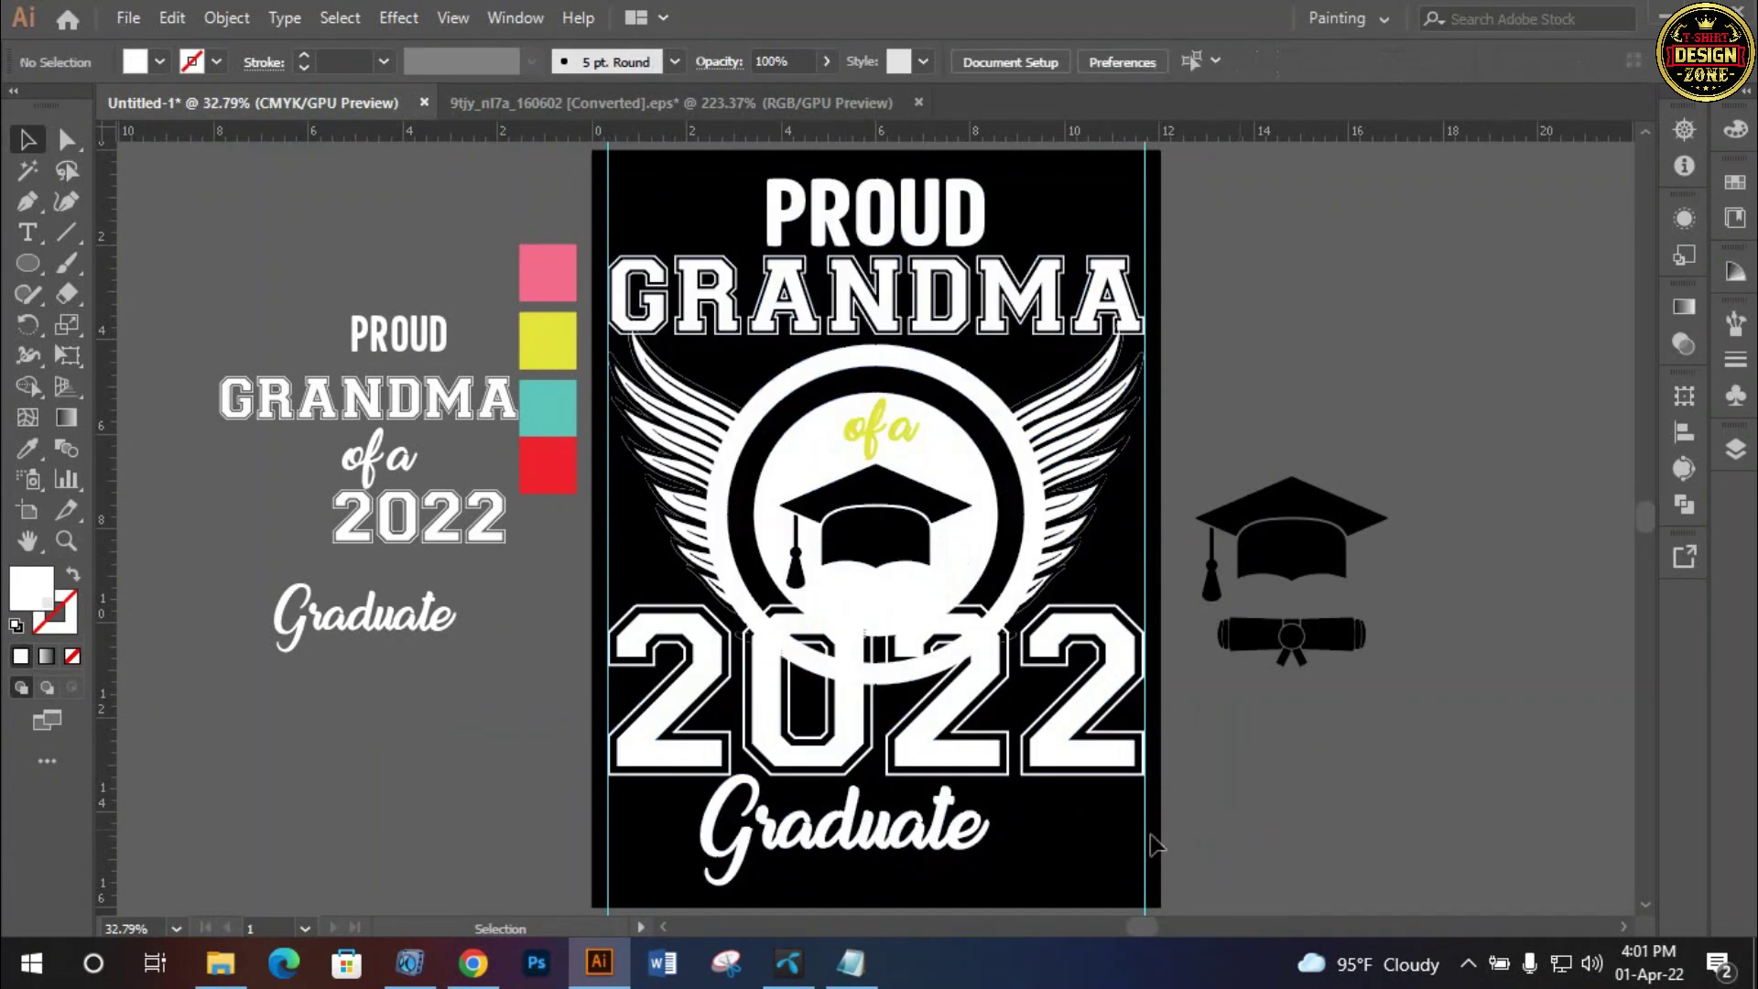
Send the 2022 group backward so it sits behind the ring
left_click(945, 758)
key("a")
left_click(943, 615)
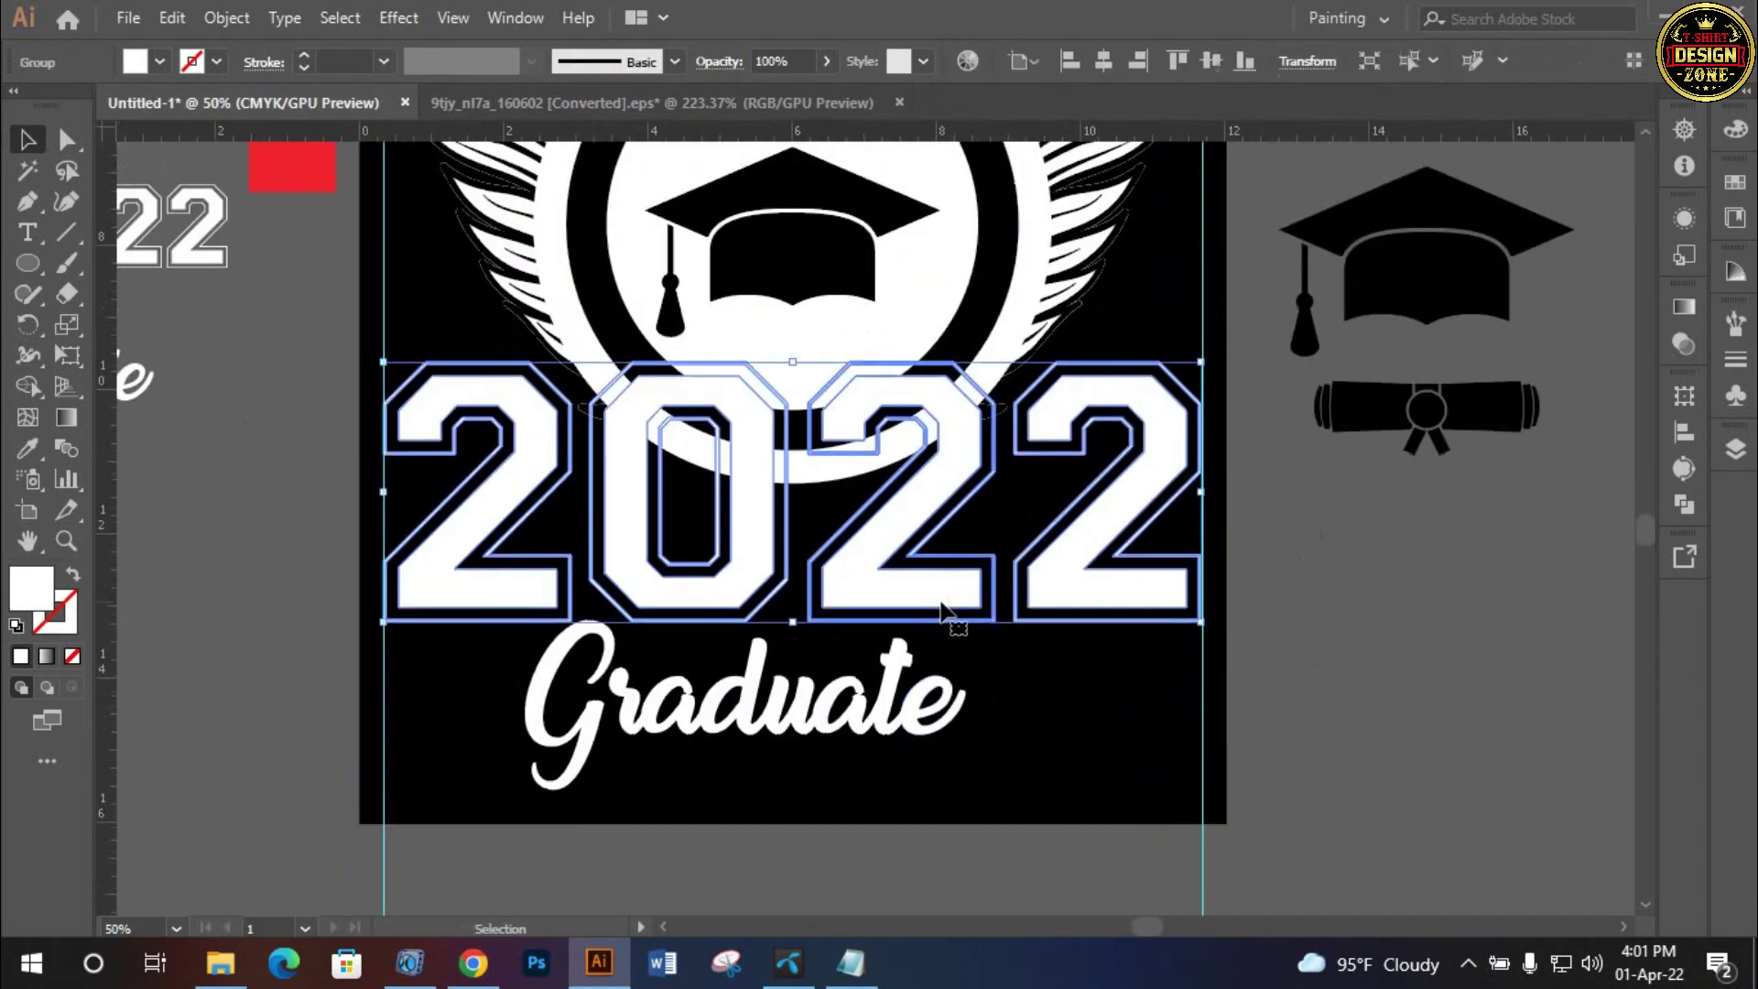
key("ctrl+x")
key("ctrl+f")
key("v")
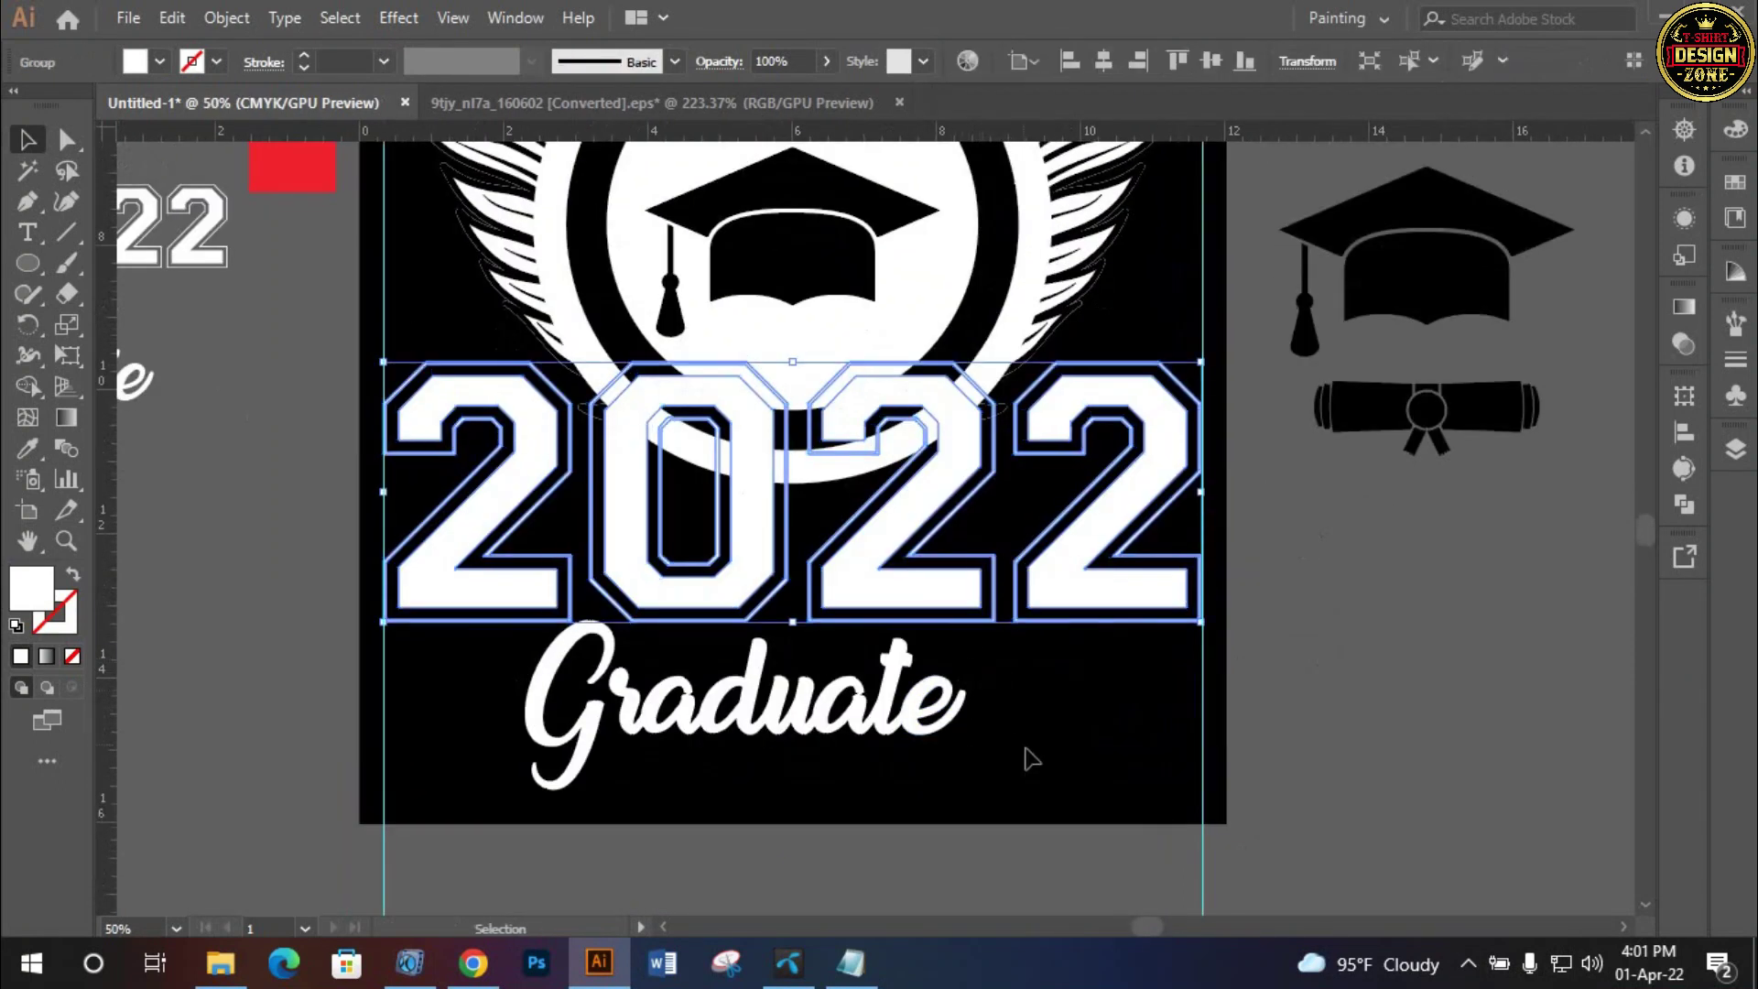
key("Down")
key("Down")
key("Down")
key("Down")
key("Down")
key("Up")
key("Up")
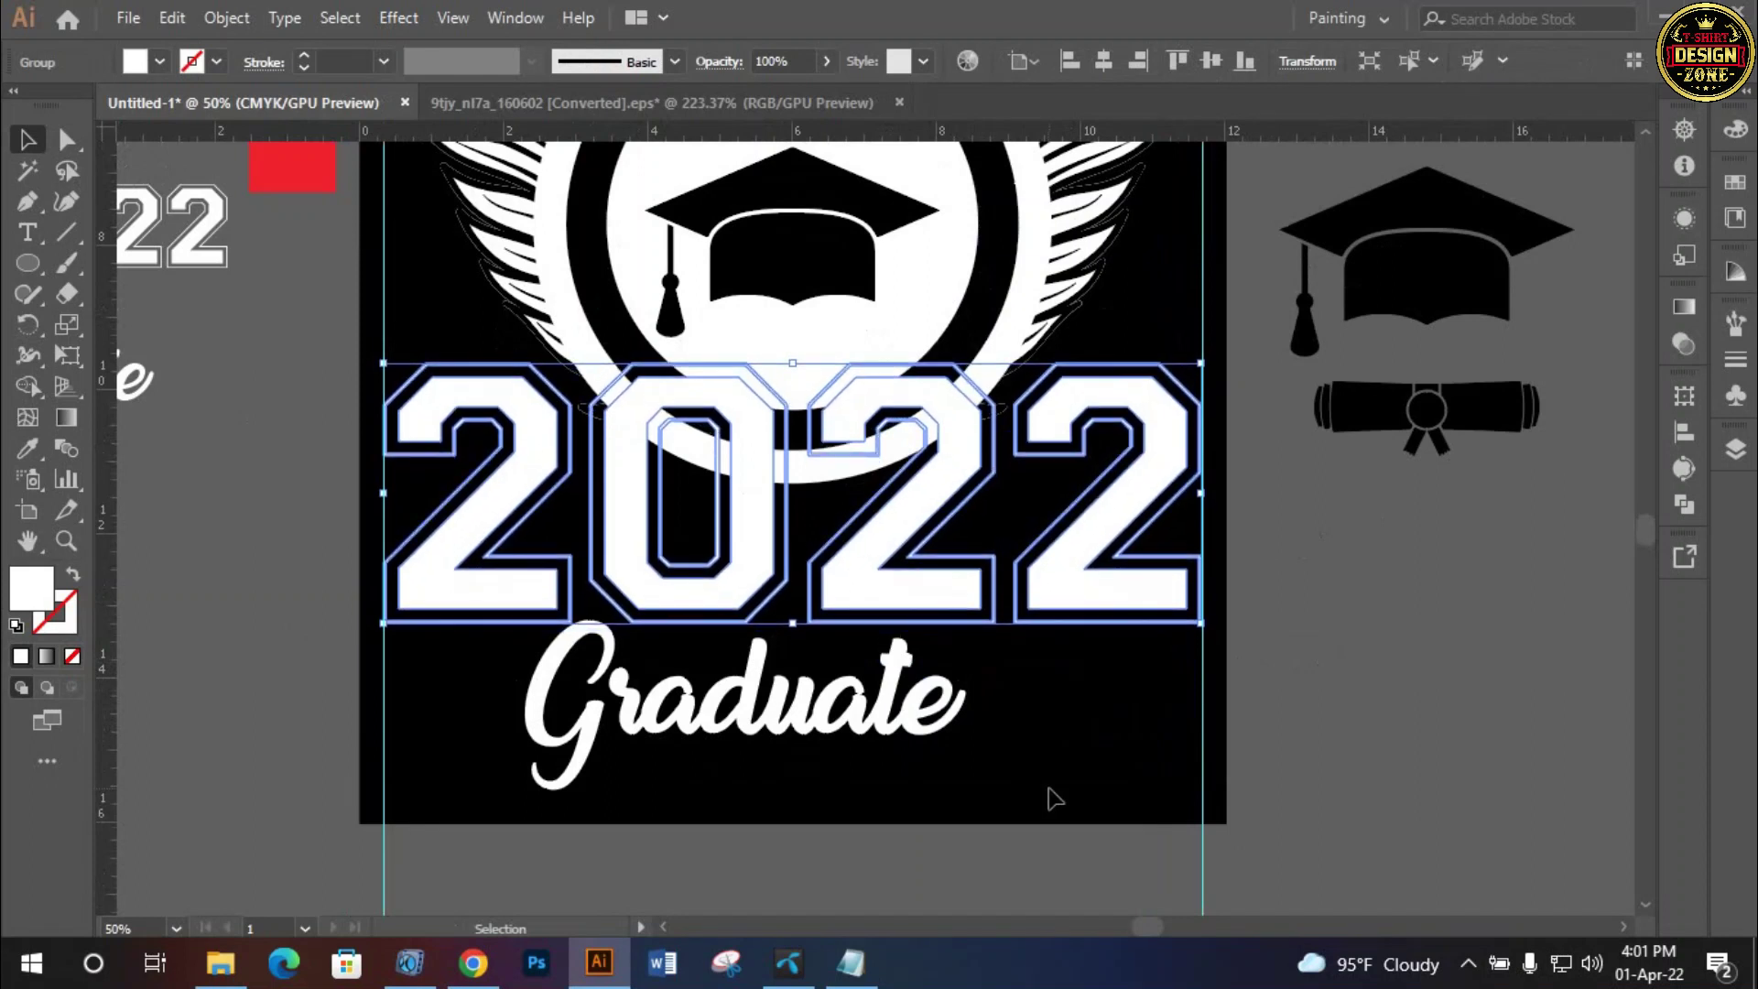
key("ctrl+[")
key("ctrl+[")
left_click(1012, 730)
Centre Graduate horizontally on the artboard
scroll(1012, 729, "down", 1)
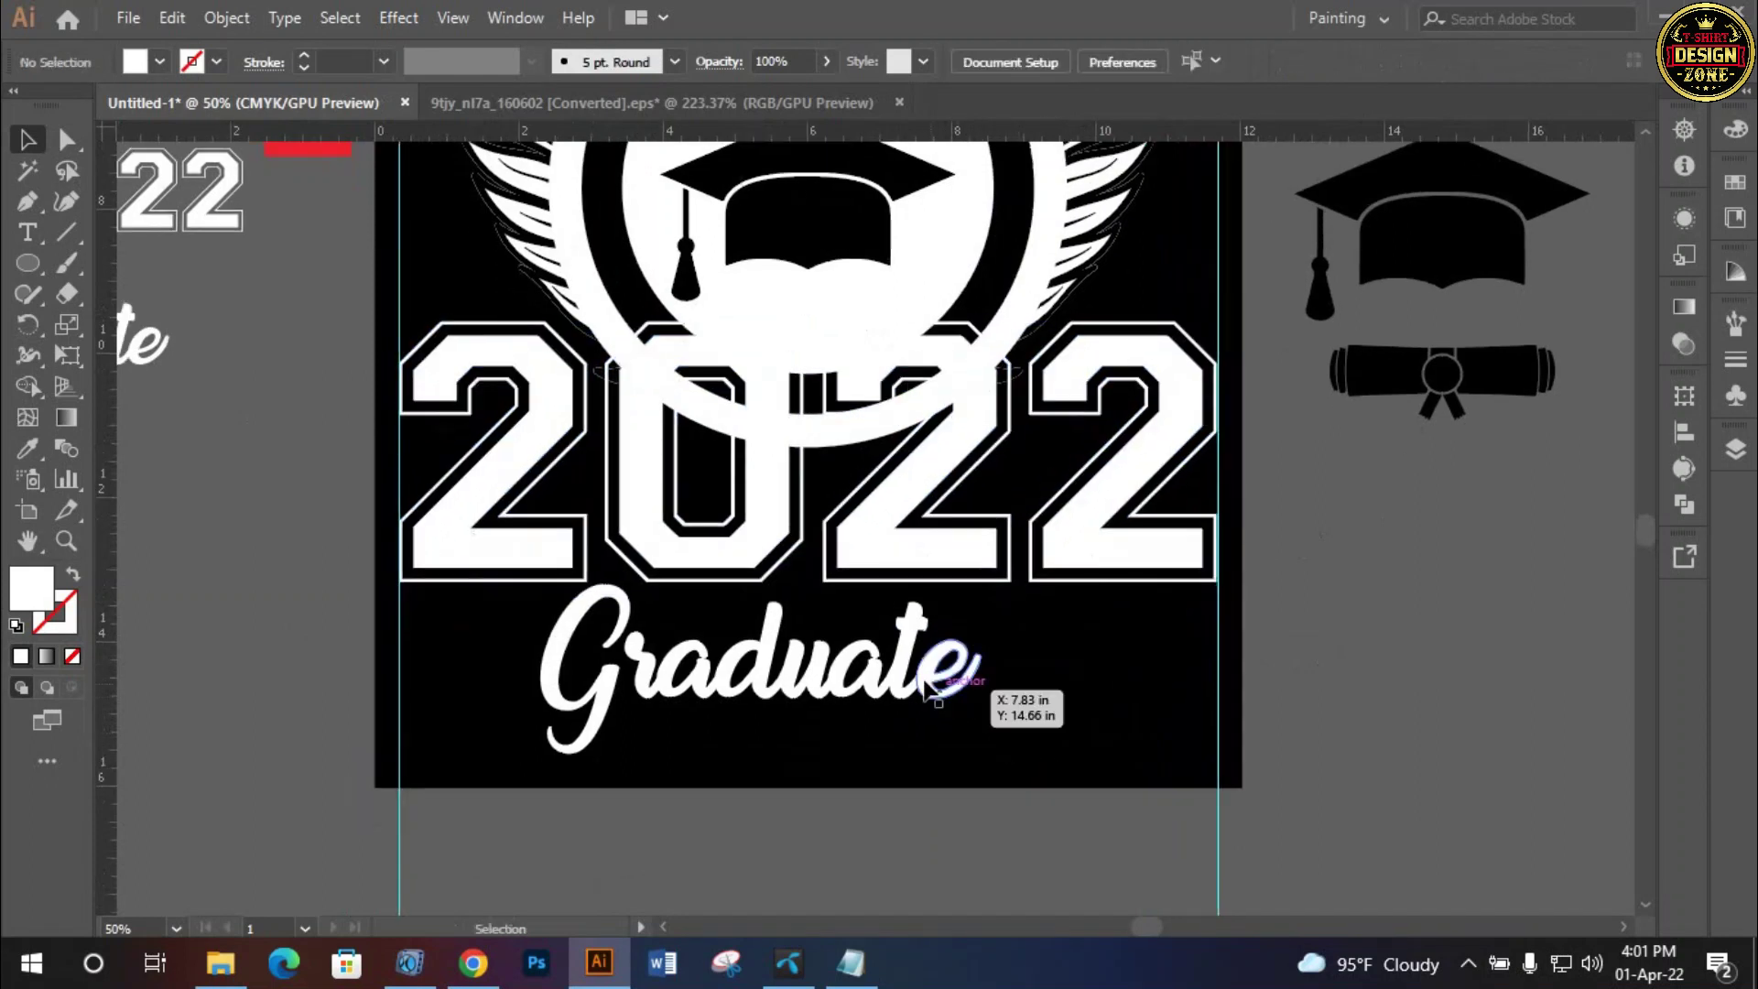
left_click(928, 685)
left_click(1106, 61)
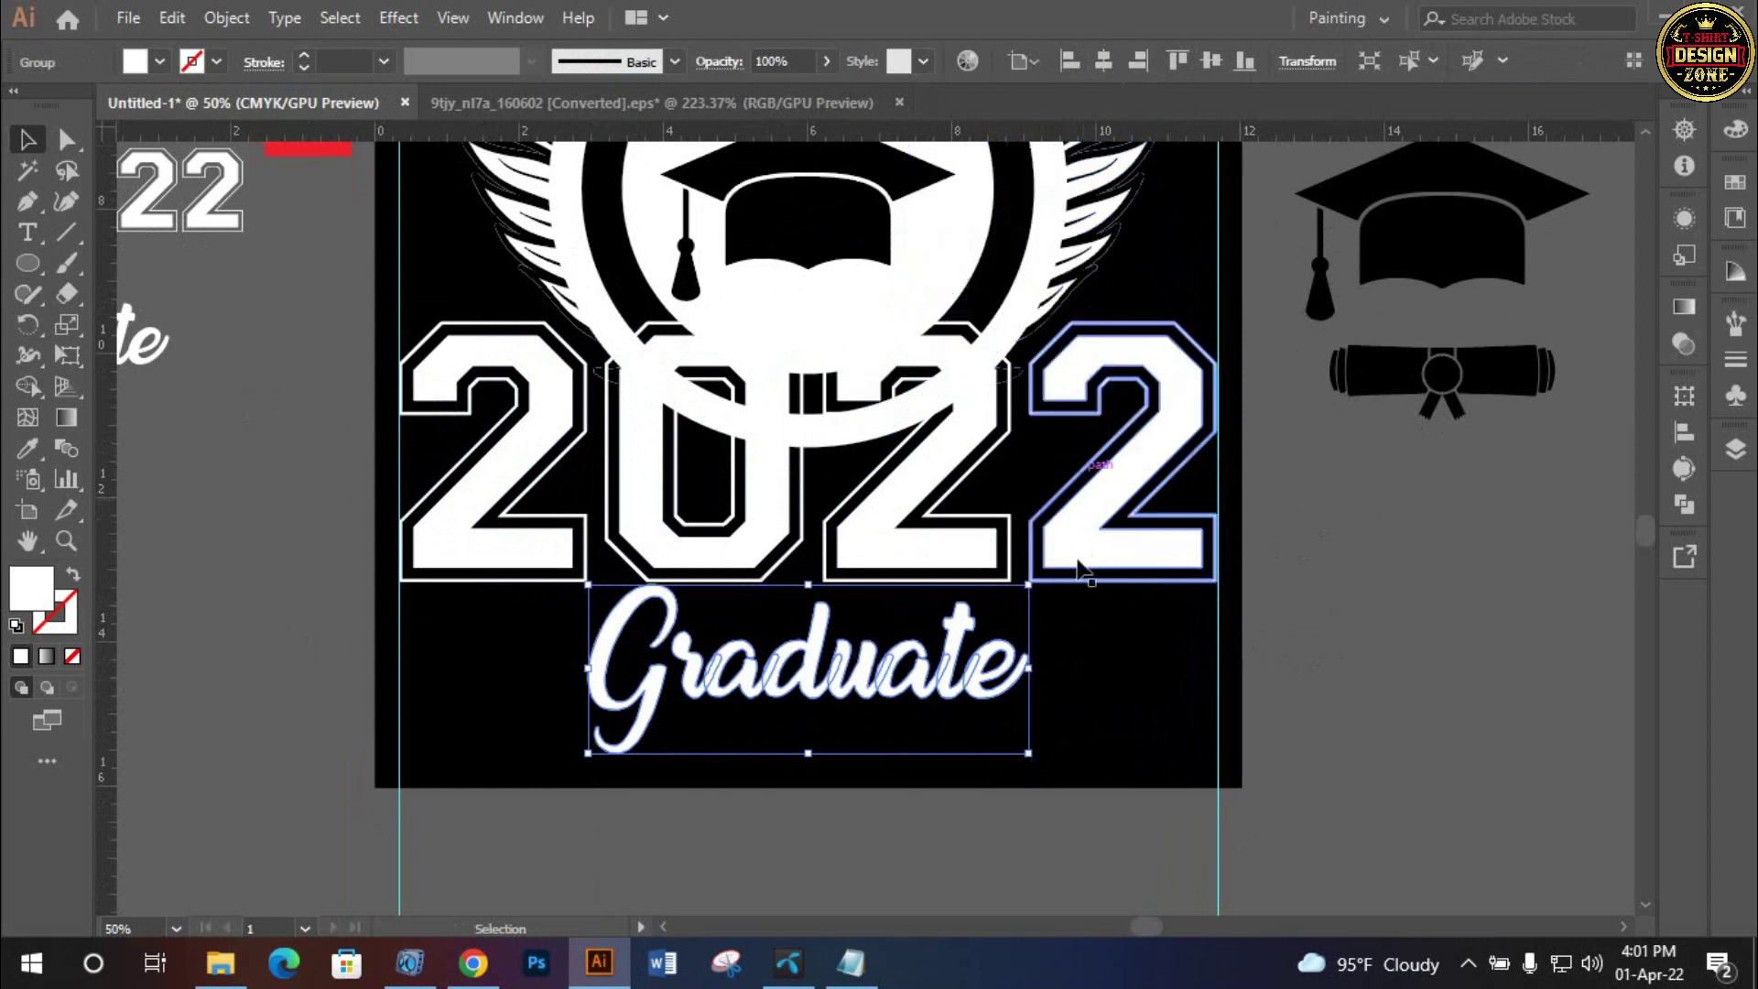
left_click(1103, 647)
key("ctrl+0")
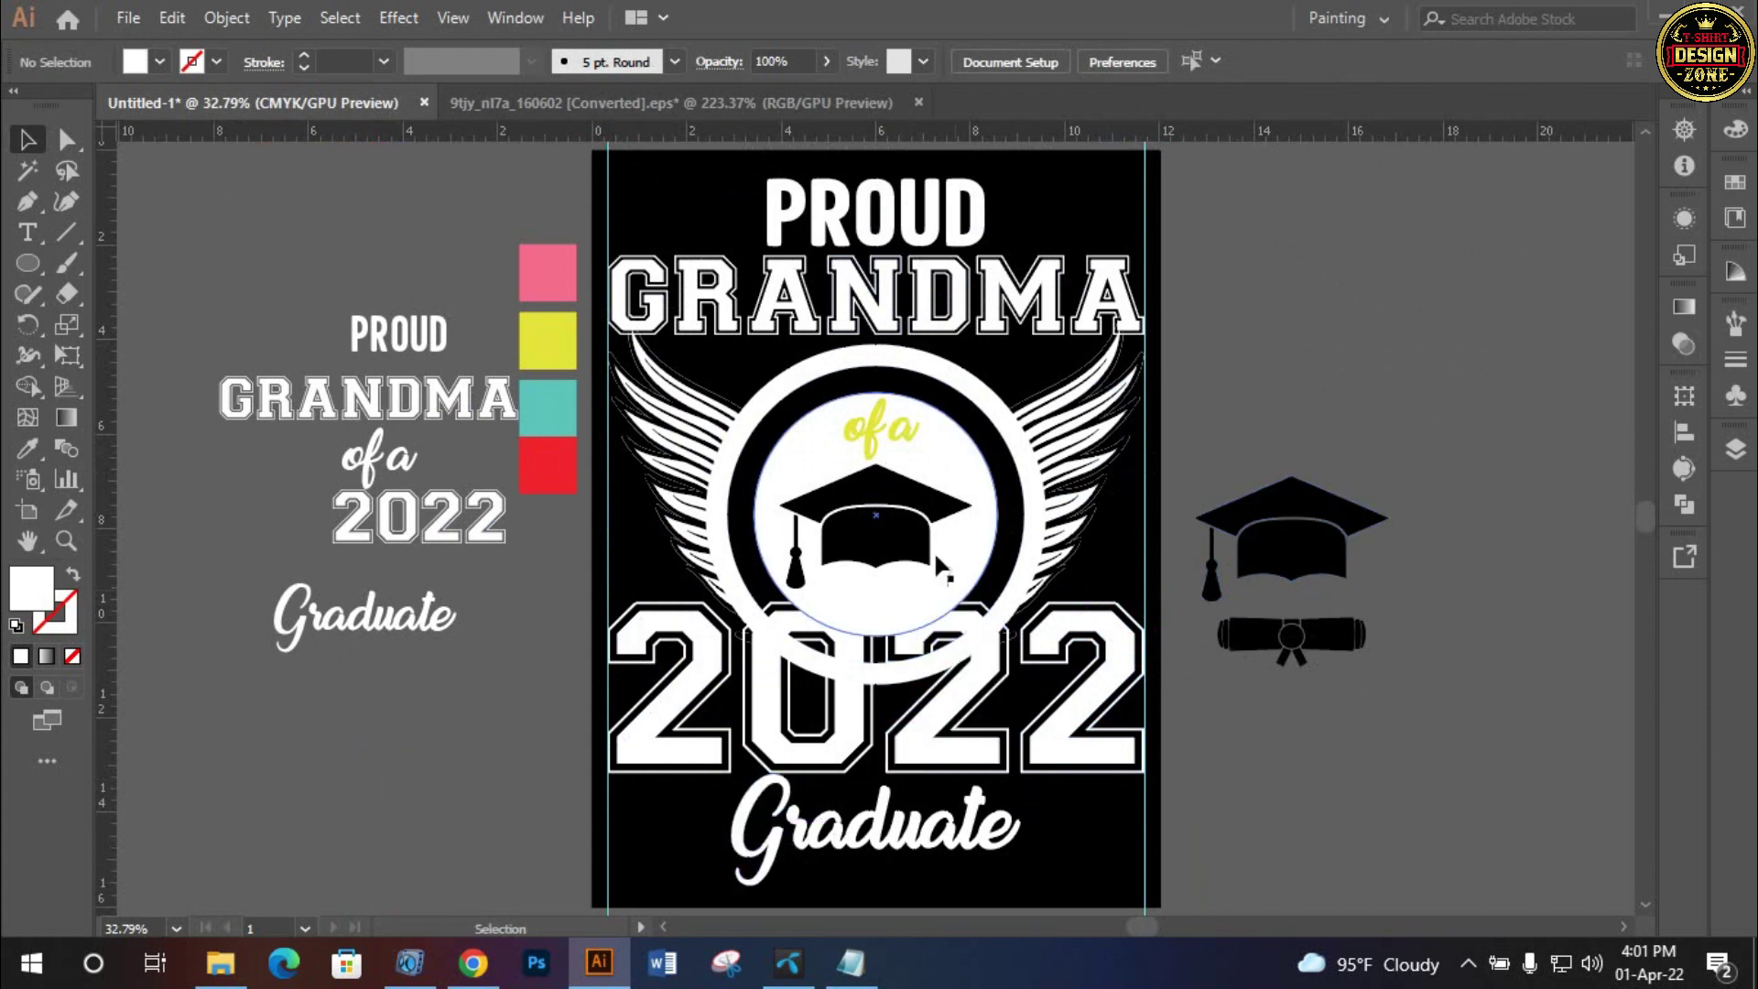
Switch the ruler units to pixels
left_click(897, 499, "ctrl")
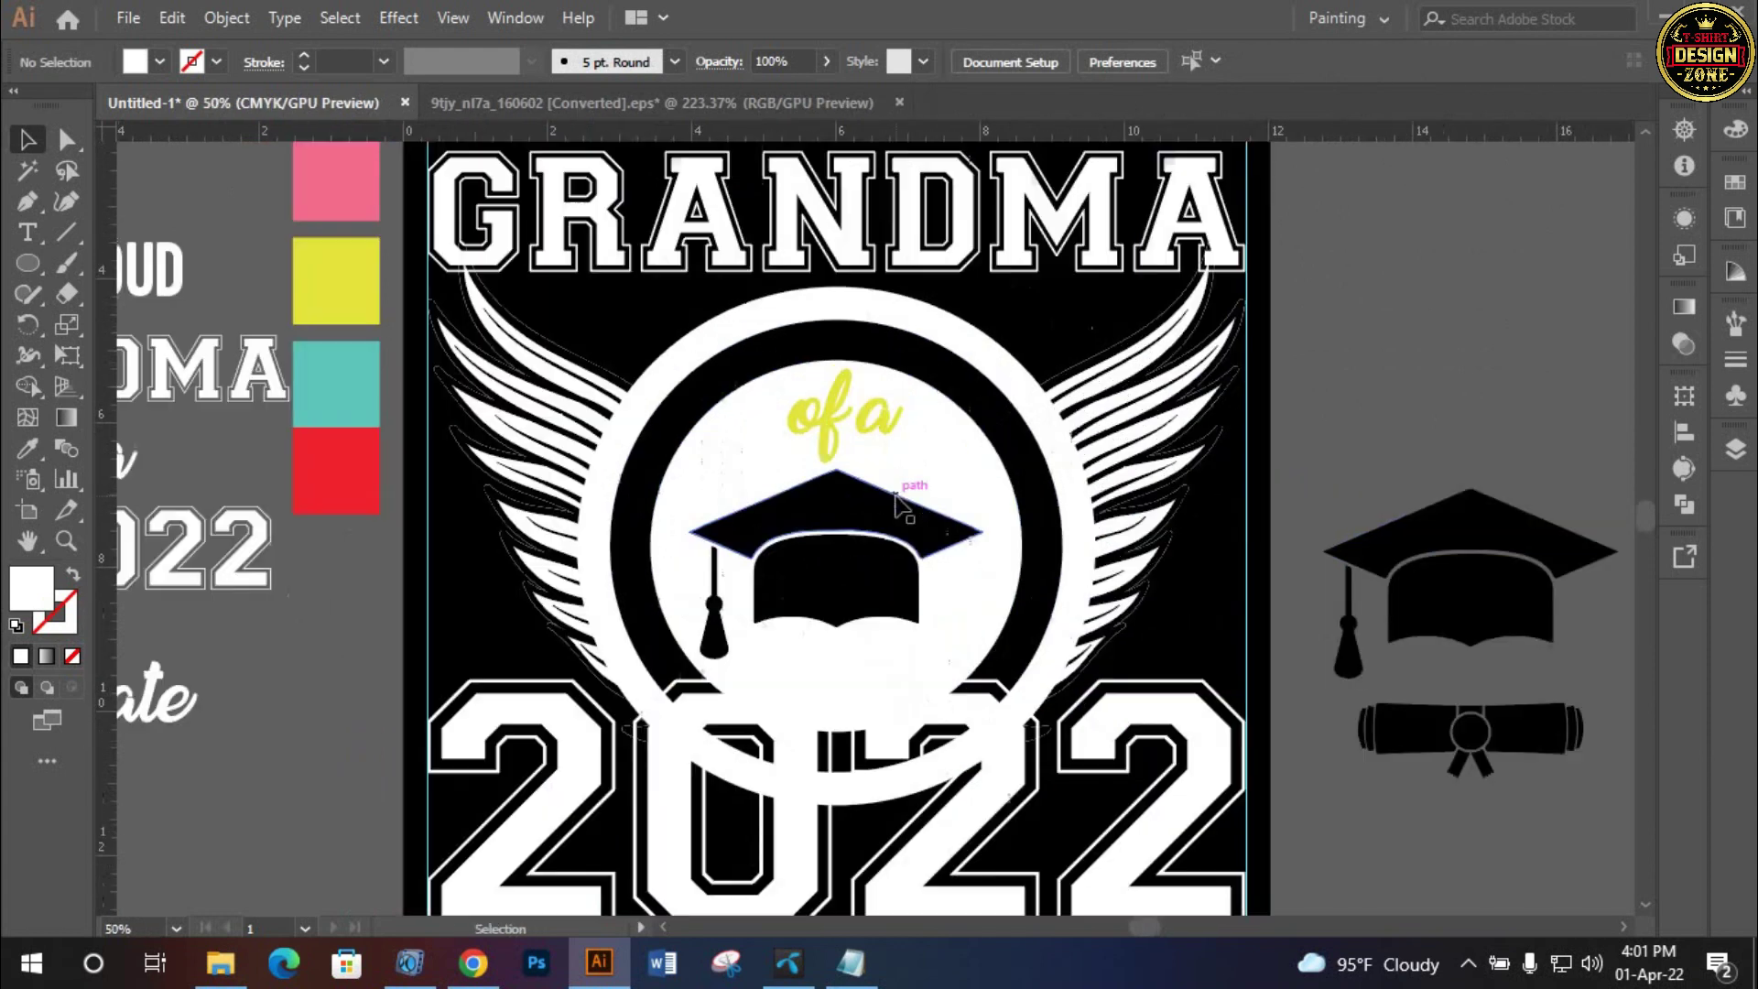
left_click(959, 314)
left_click(226, 19)
mouse_move(321, 622)
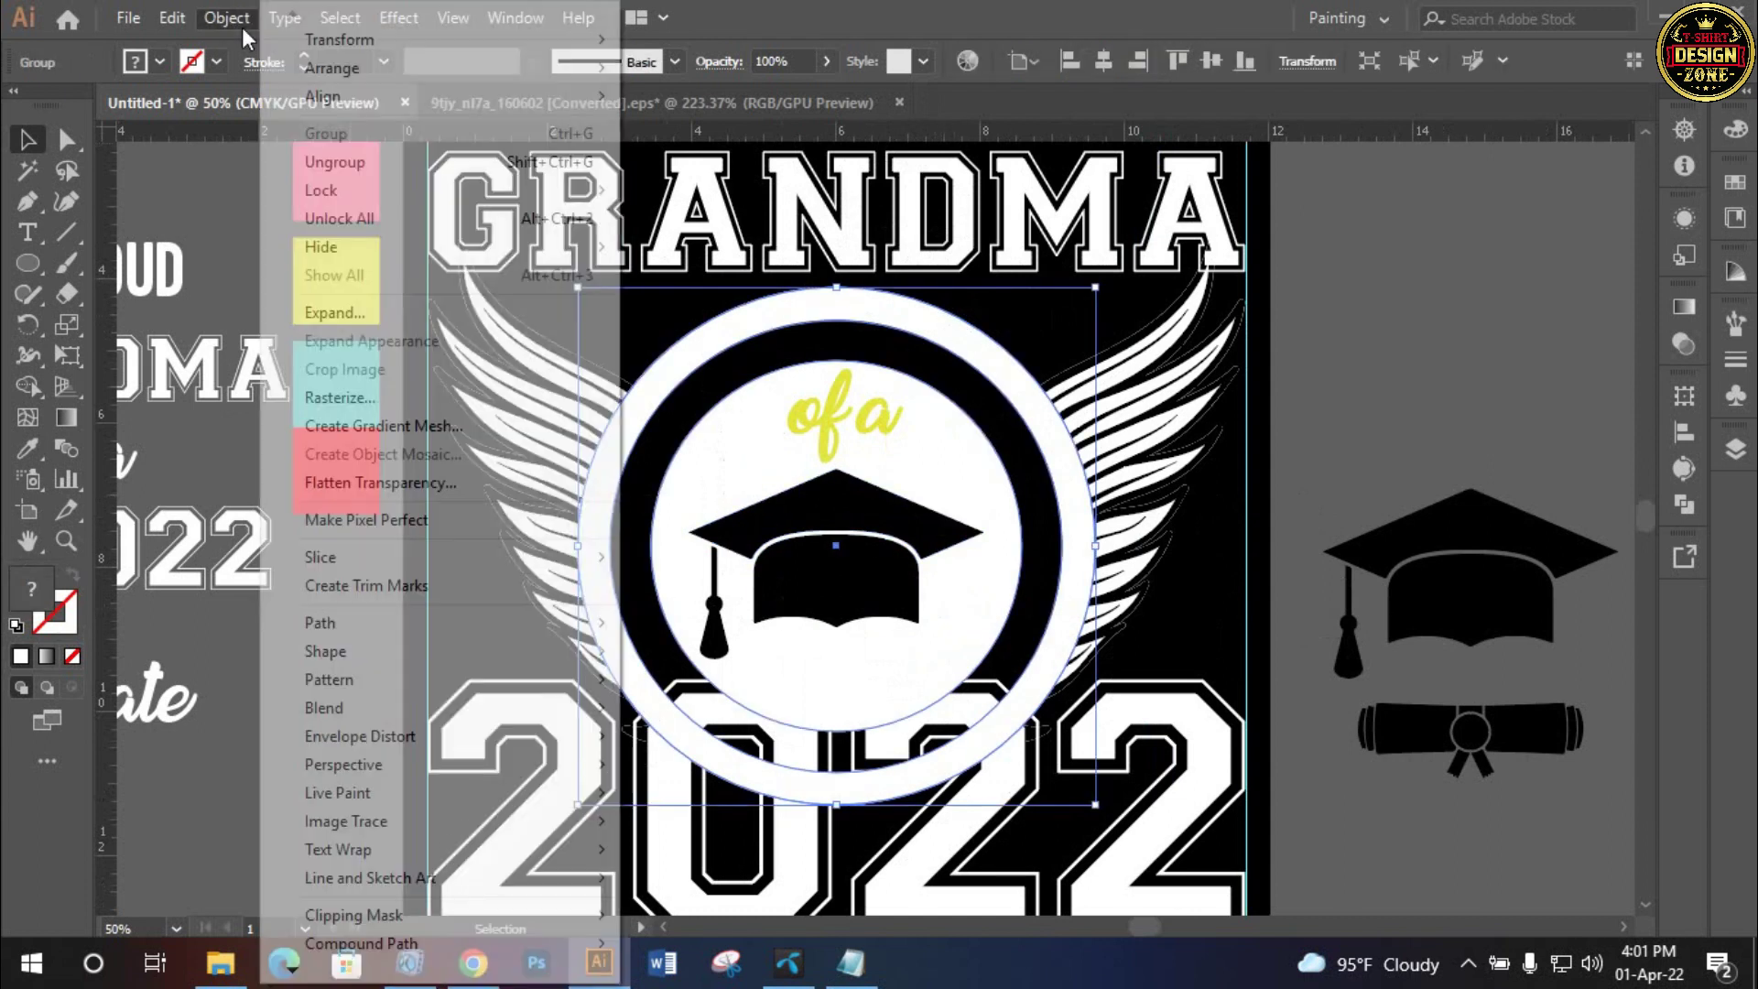
left_click(1185, 317)
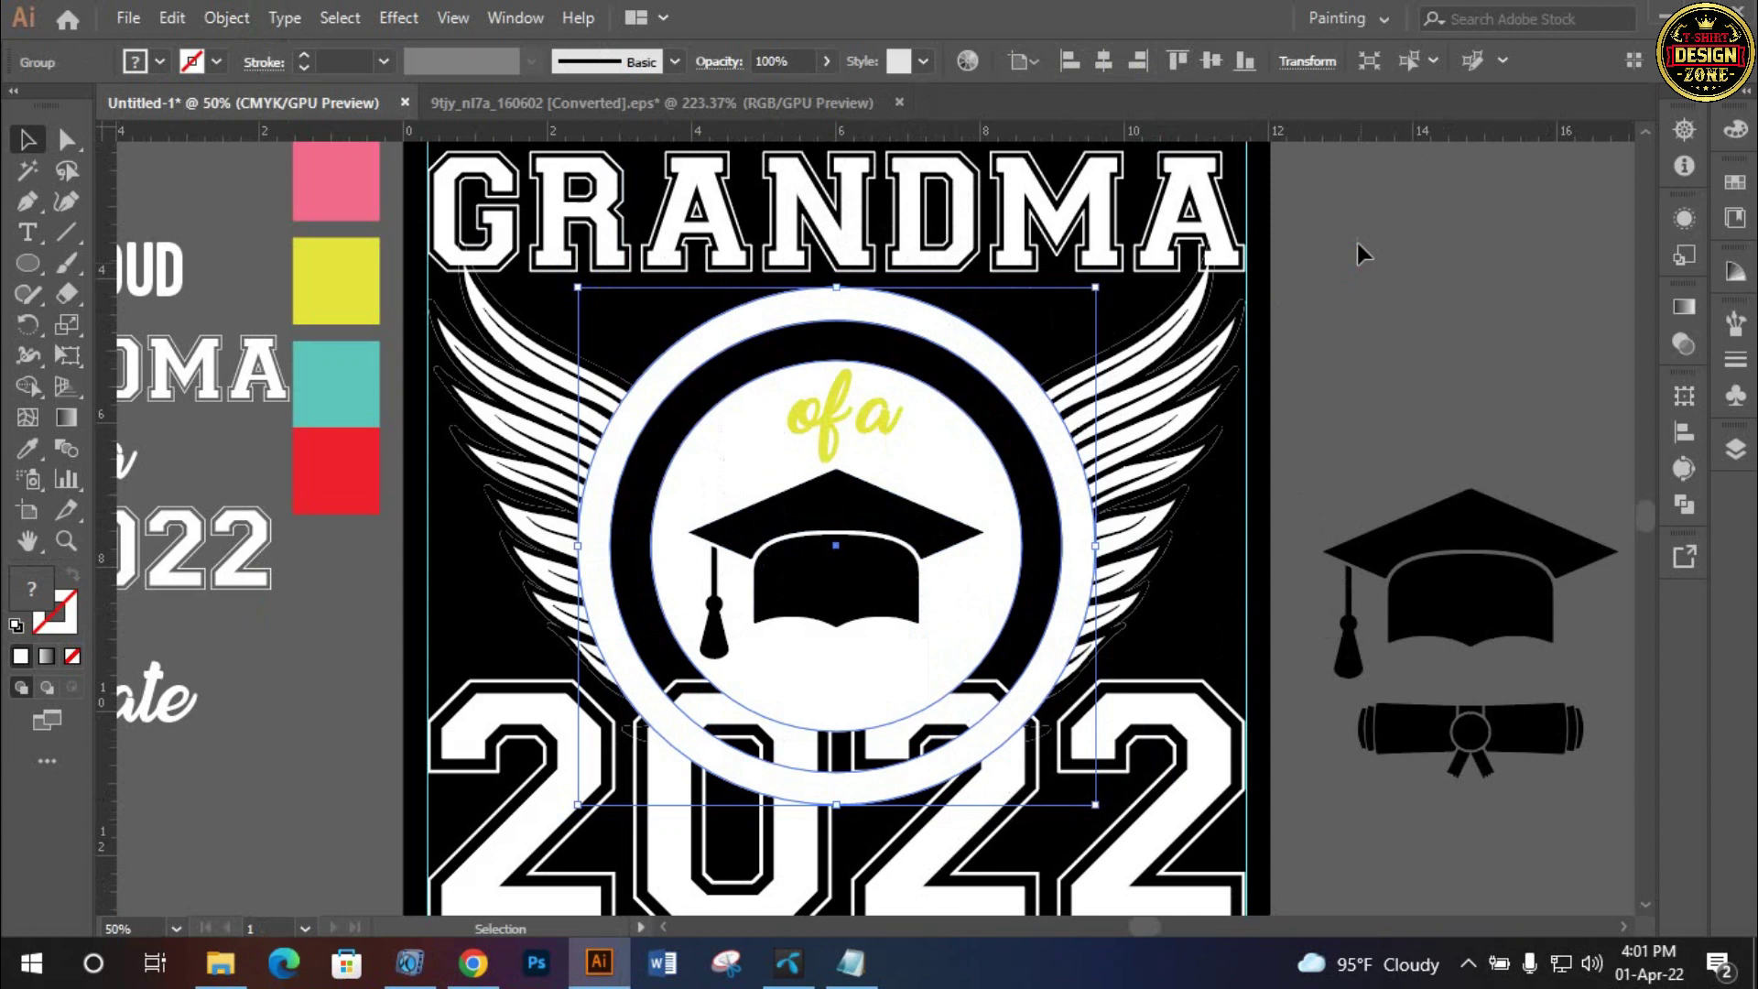
left_click(1357, 243)
right_click(1315, 128)
left_click(1365, 285)
Create a 5 px offset path around the ring and fill it black
left_click(923, 332)
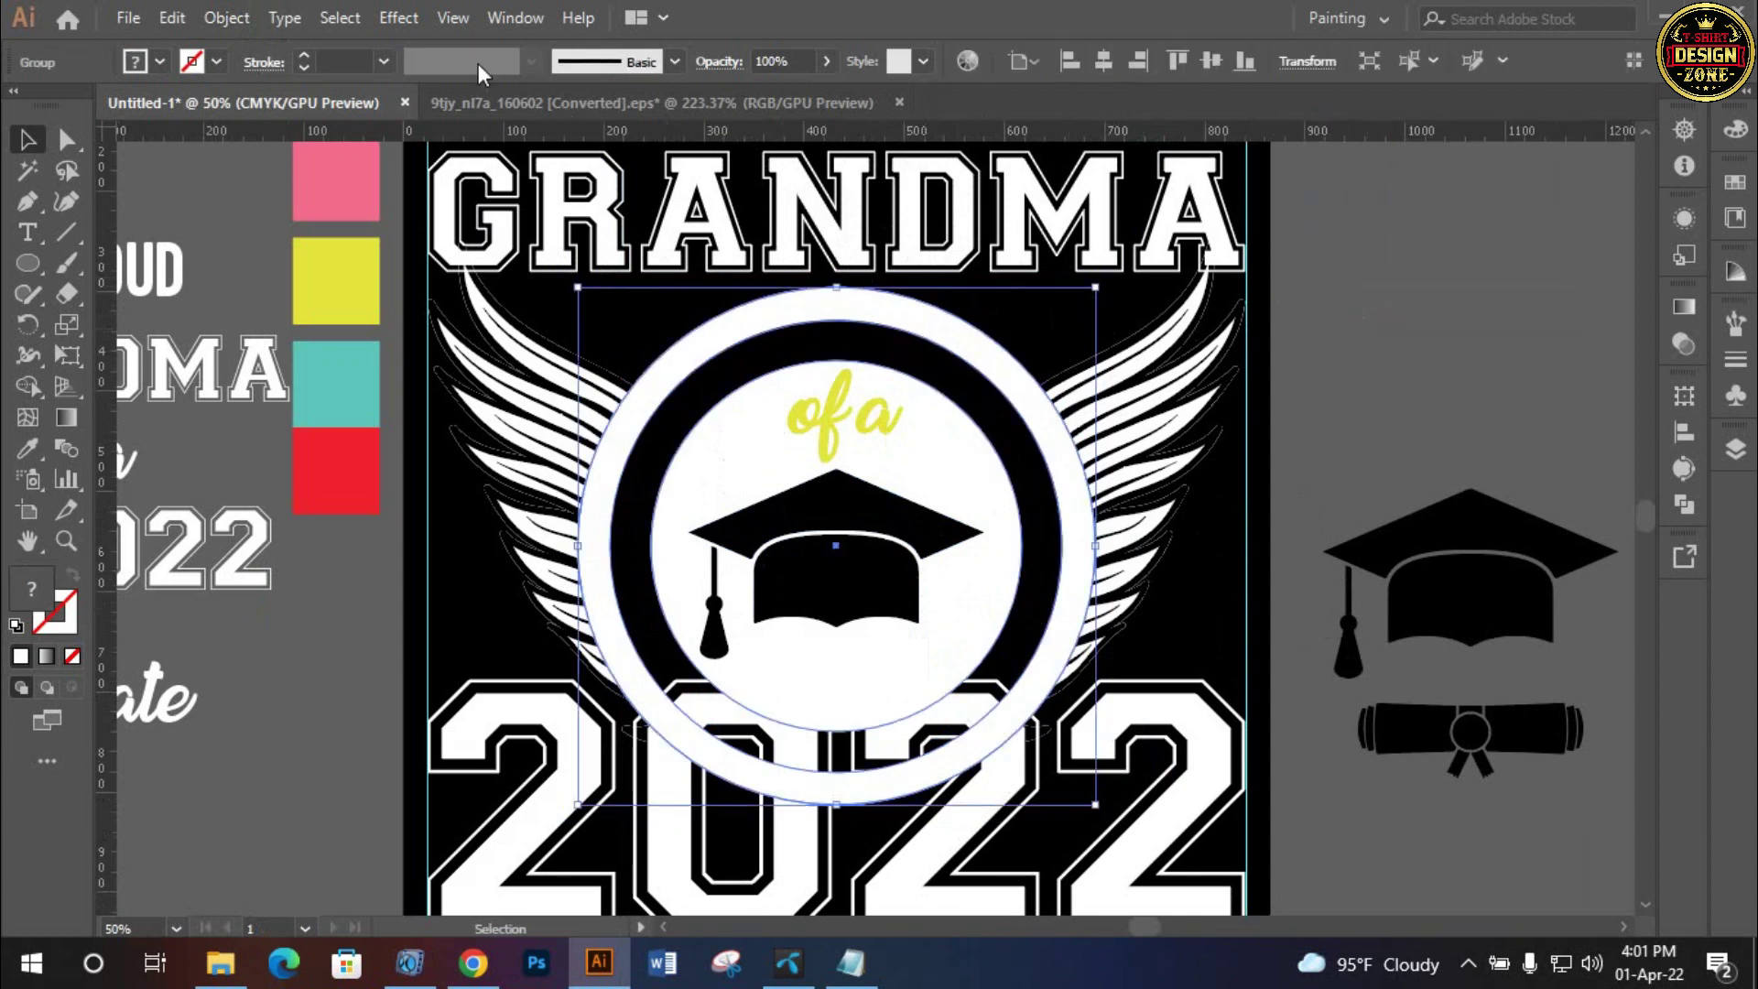
left_click(228, 18)
mouse_move(412, 623)
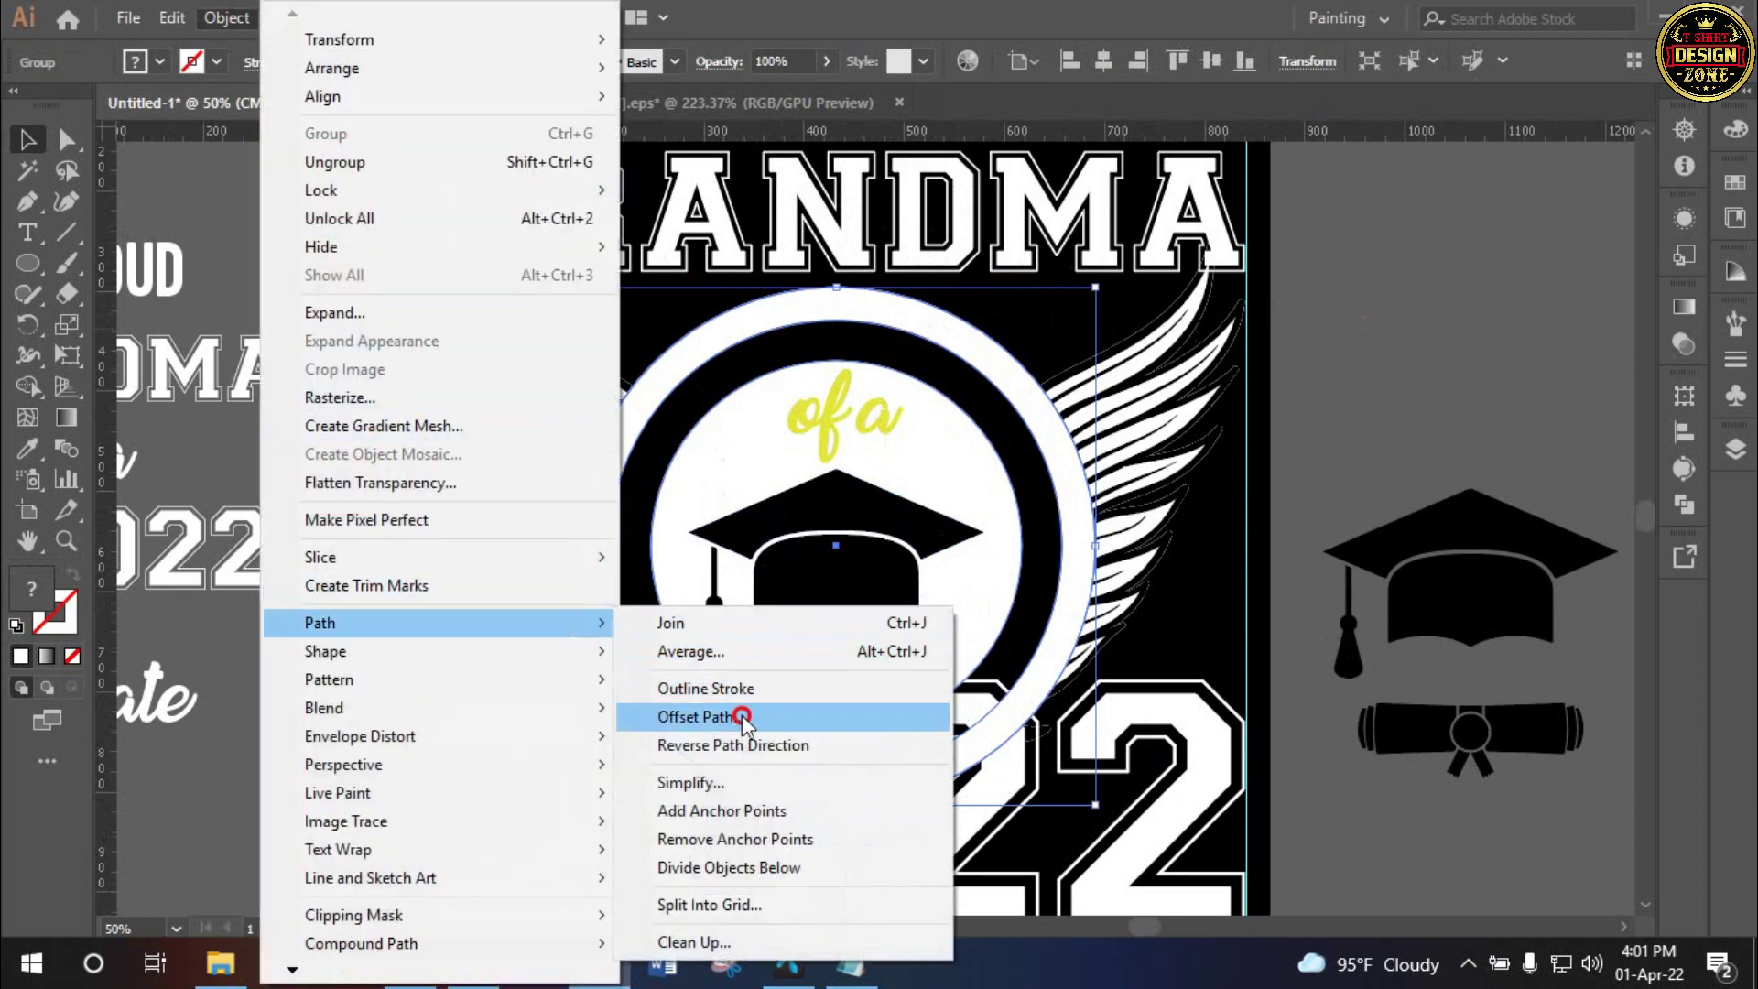
left_click(737, 716)
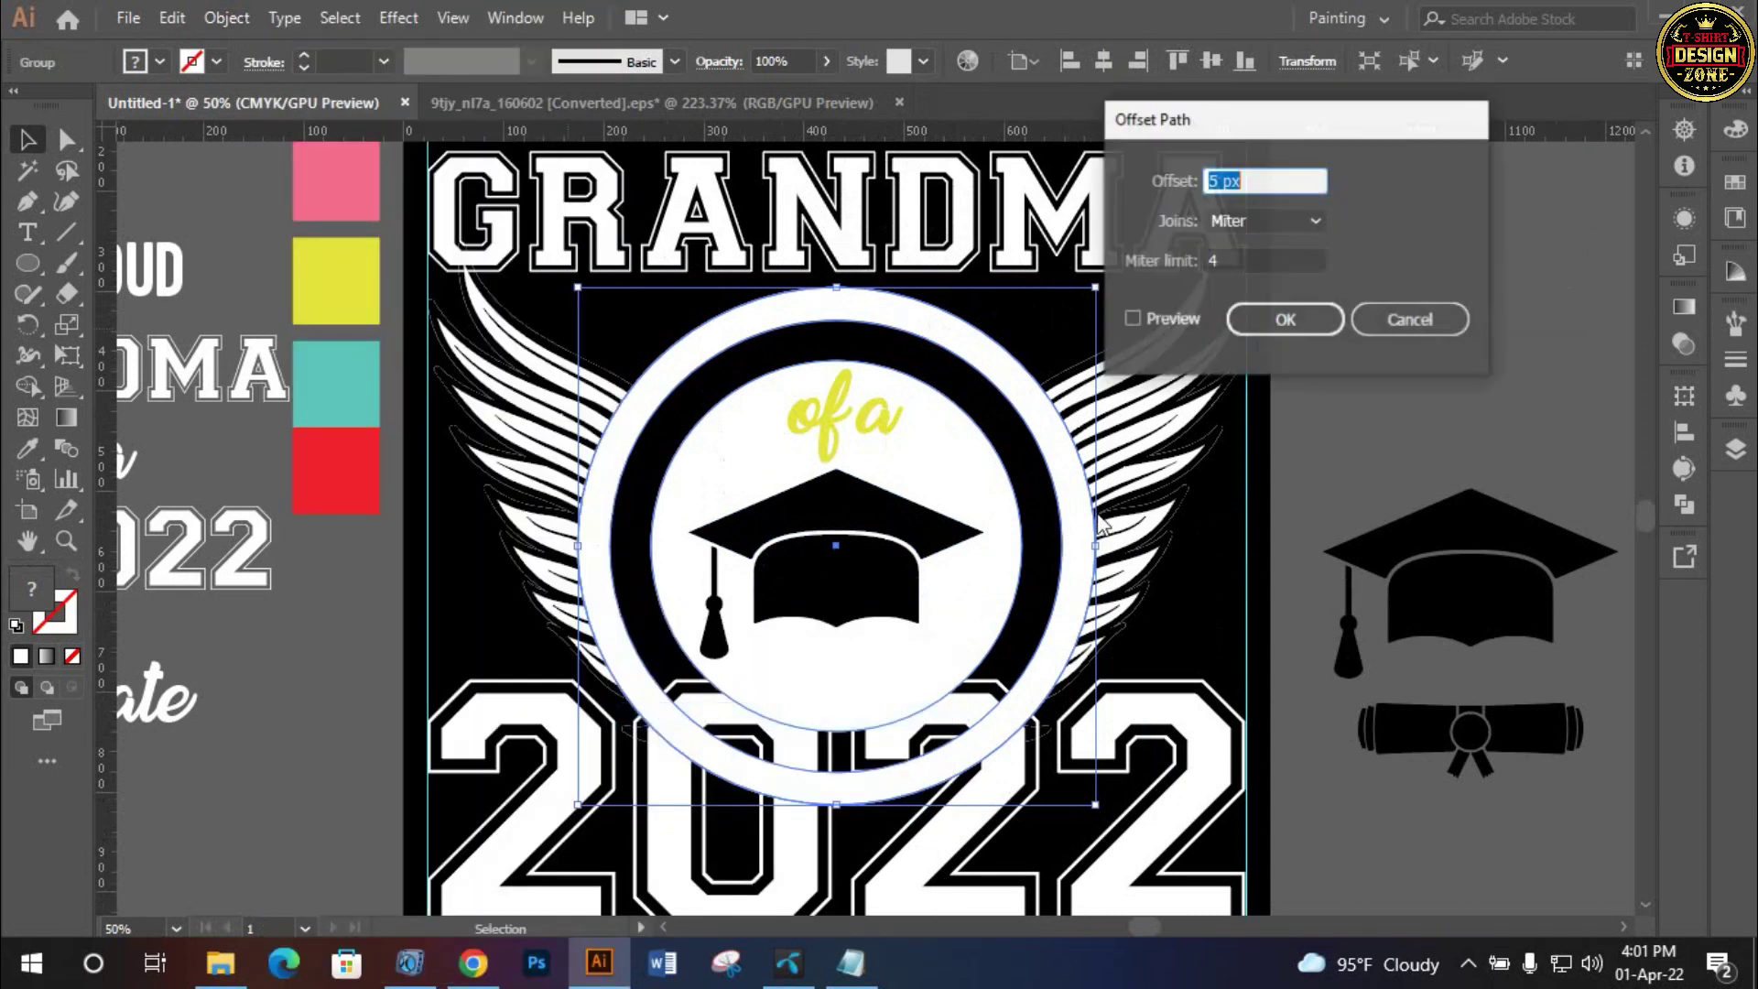
left_click(1132, 319)
left_click(1286, 319)
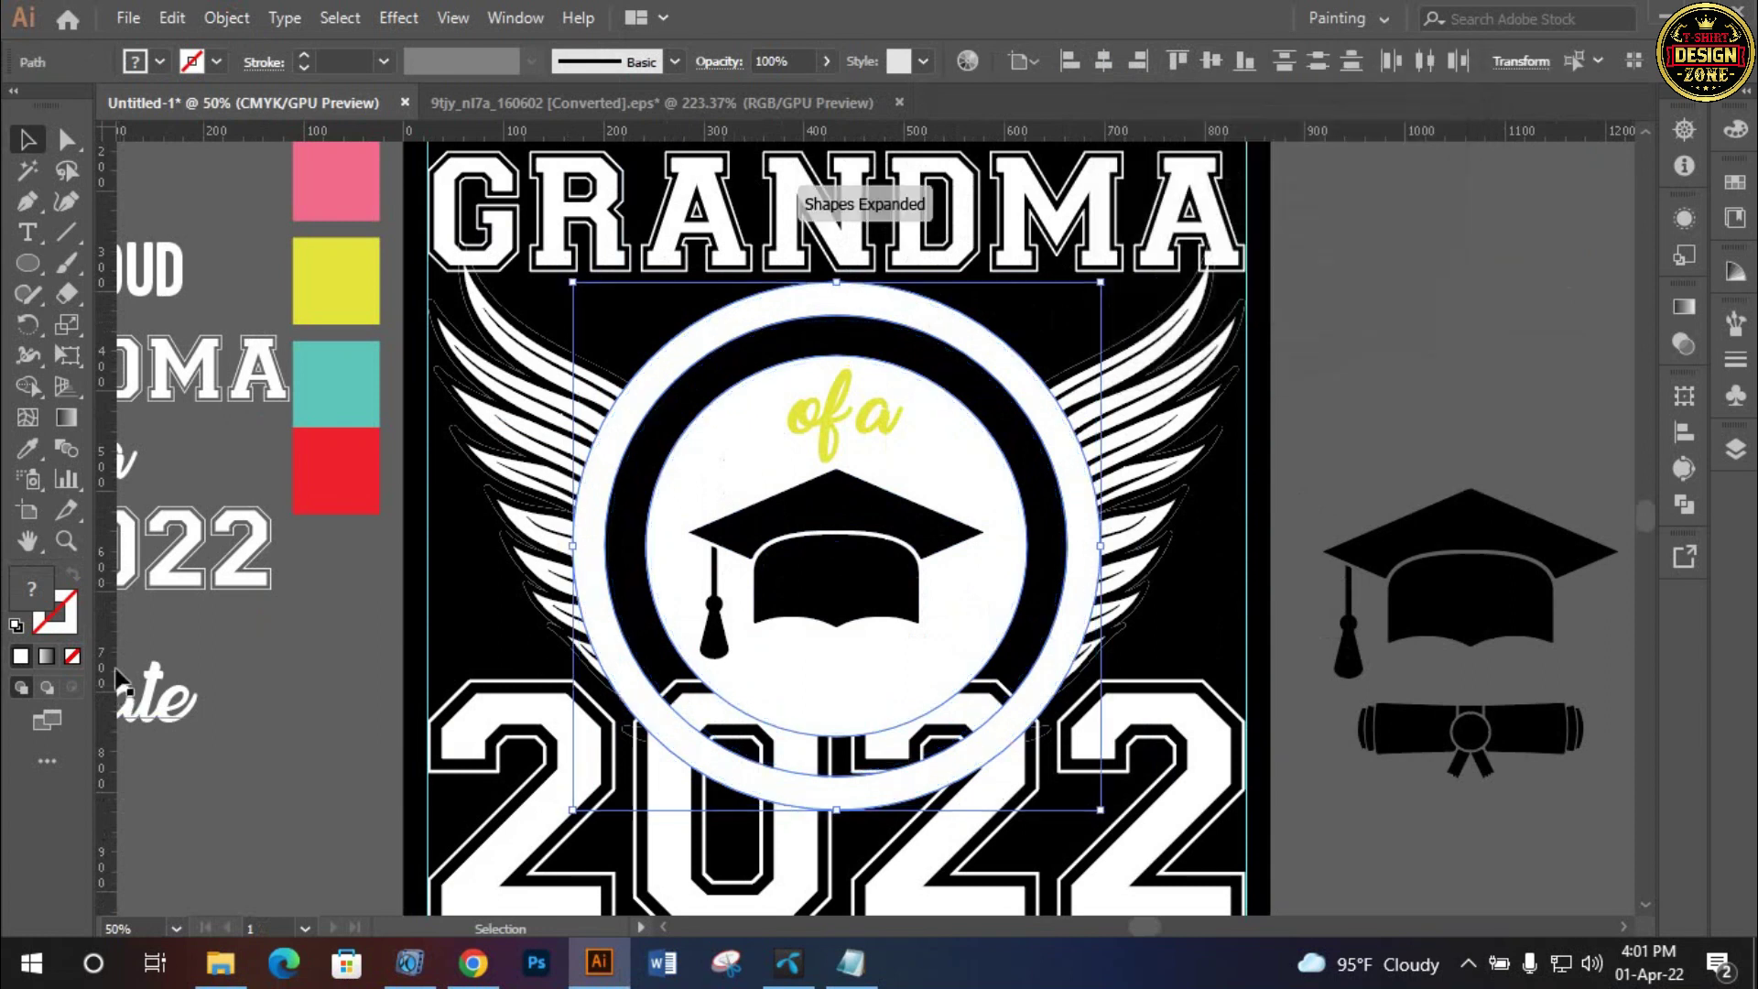
double_click(53, 594)
left_click(992, 501)
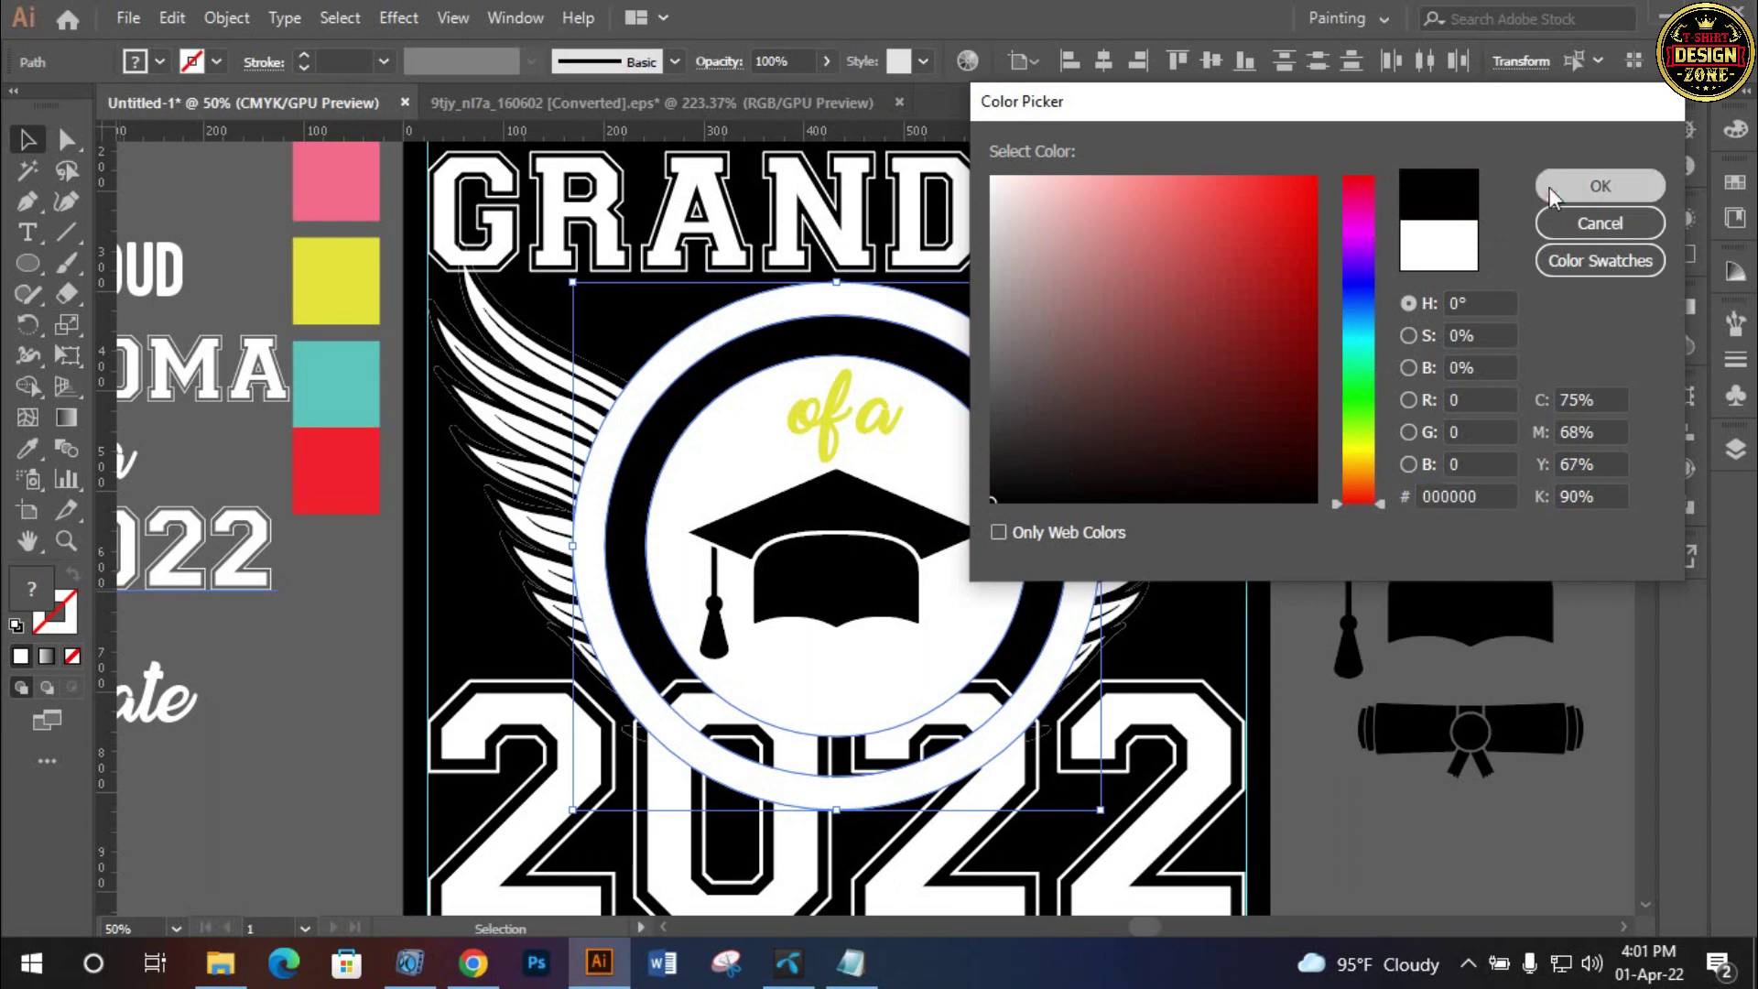
left_click(1600, 185)
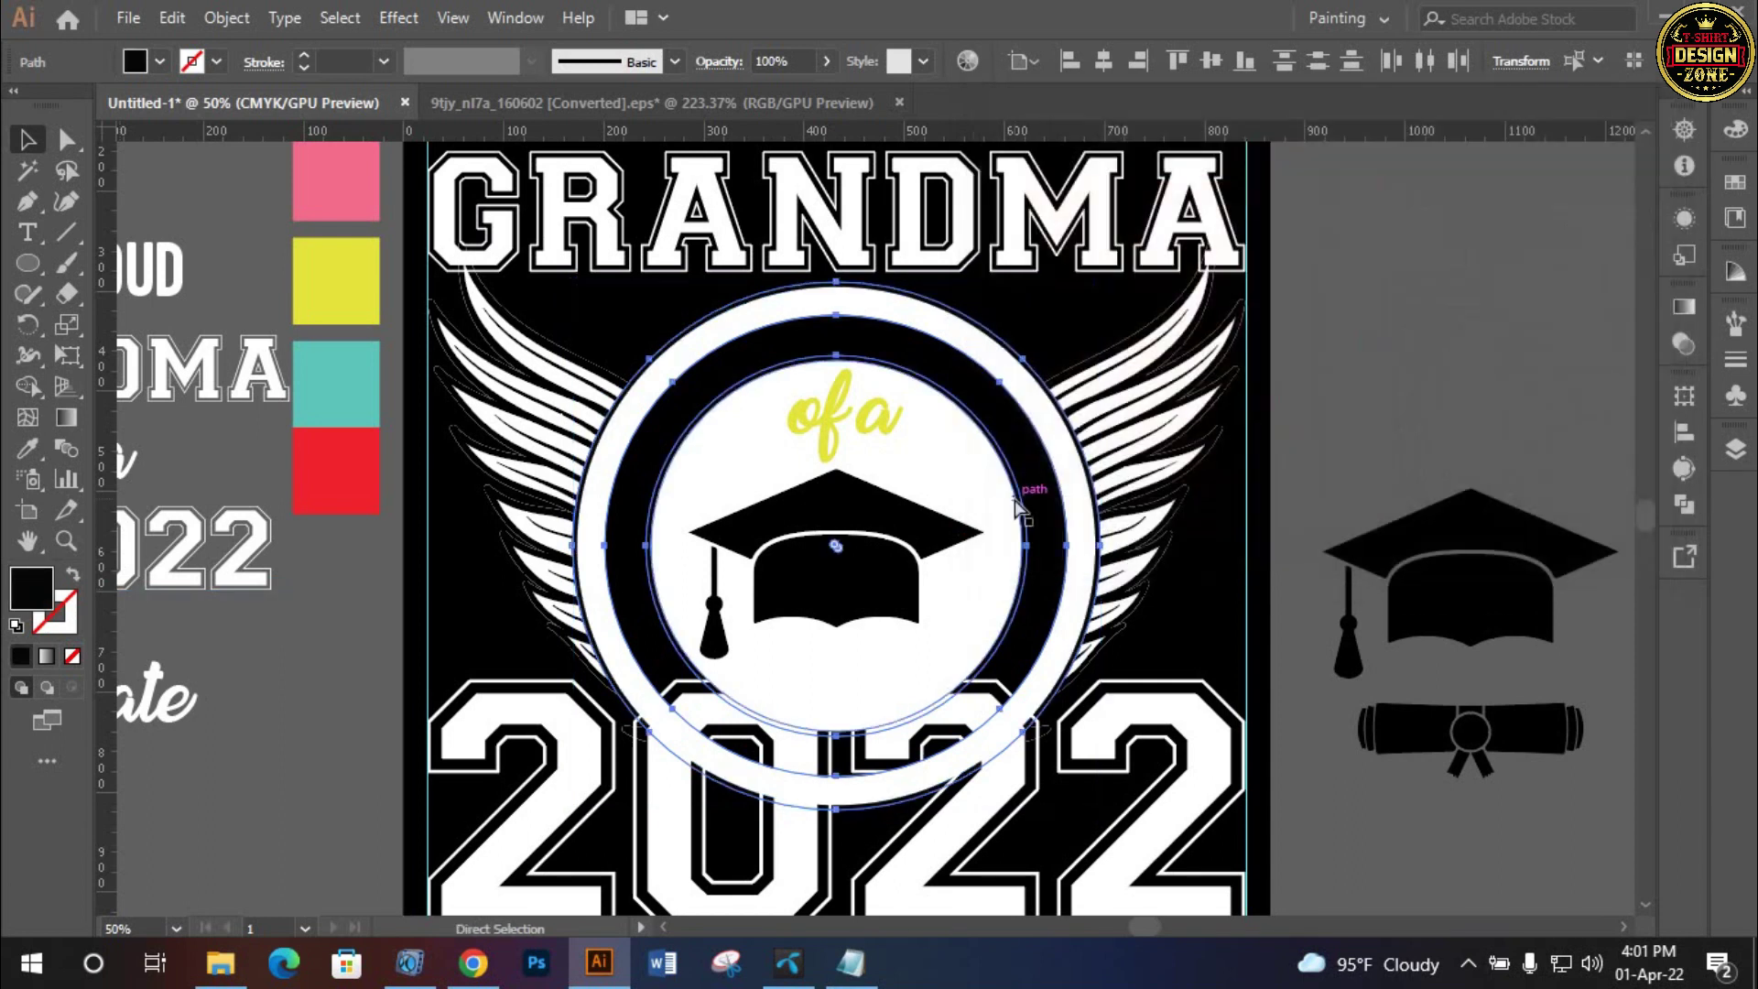
key("ctrl+shift+a")
Give the wings an unclipped opacity mask containing the black circle
left_click(540, 407)
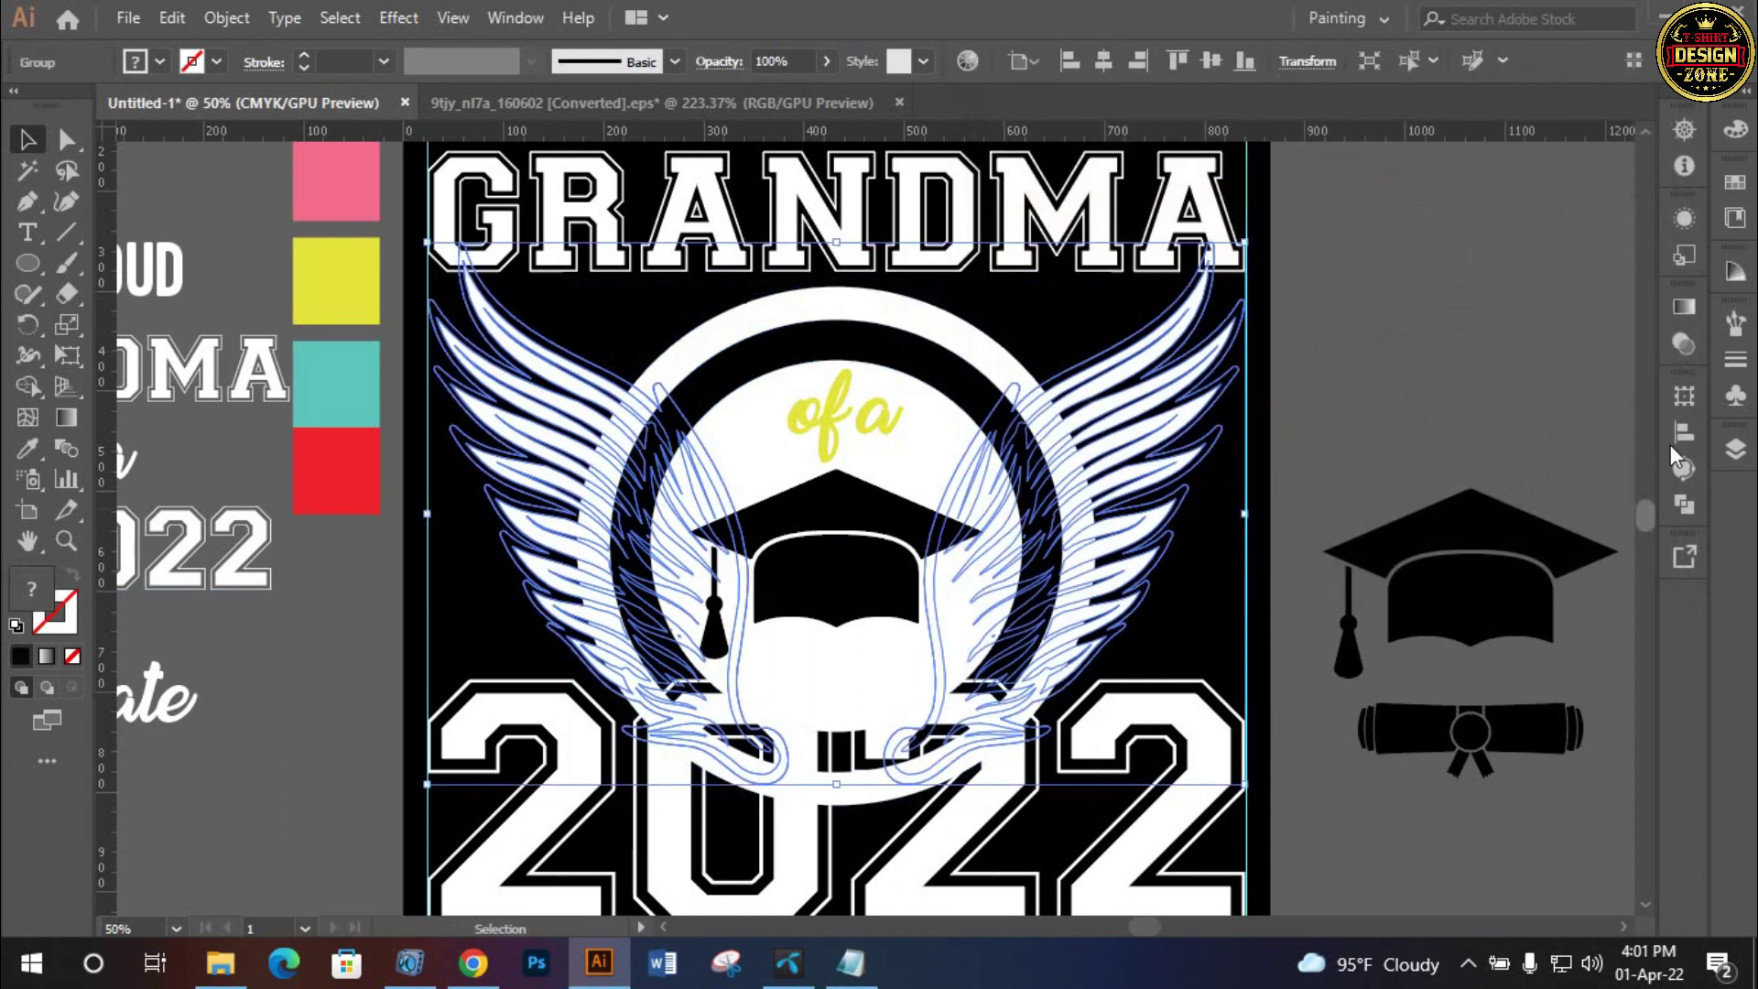
left_click(1672, 345)
left_click(1593, 377)
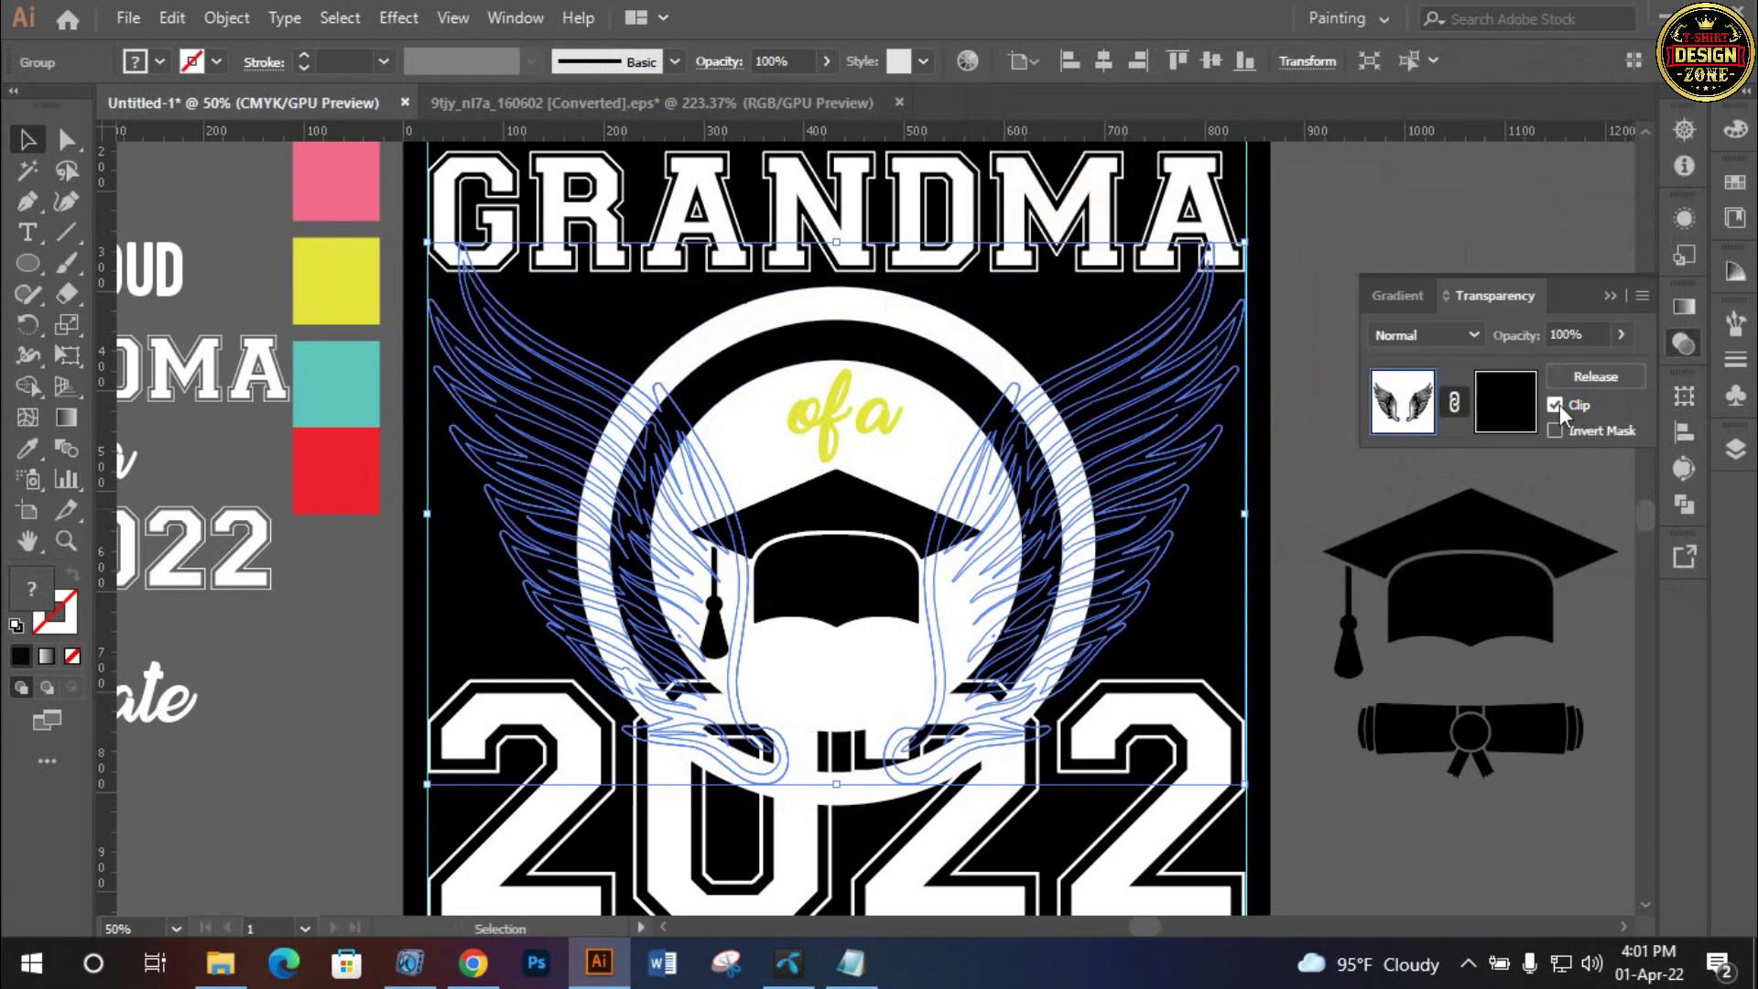
left_click(1555, 404)
left_click(1492, 412)
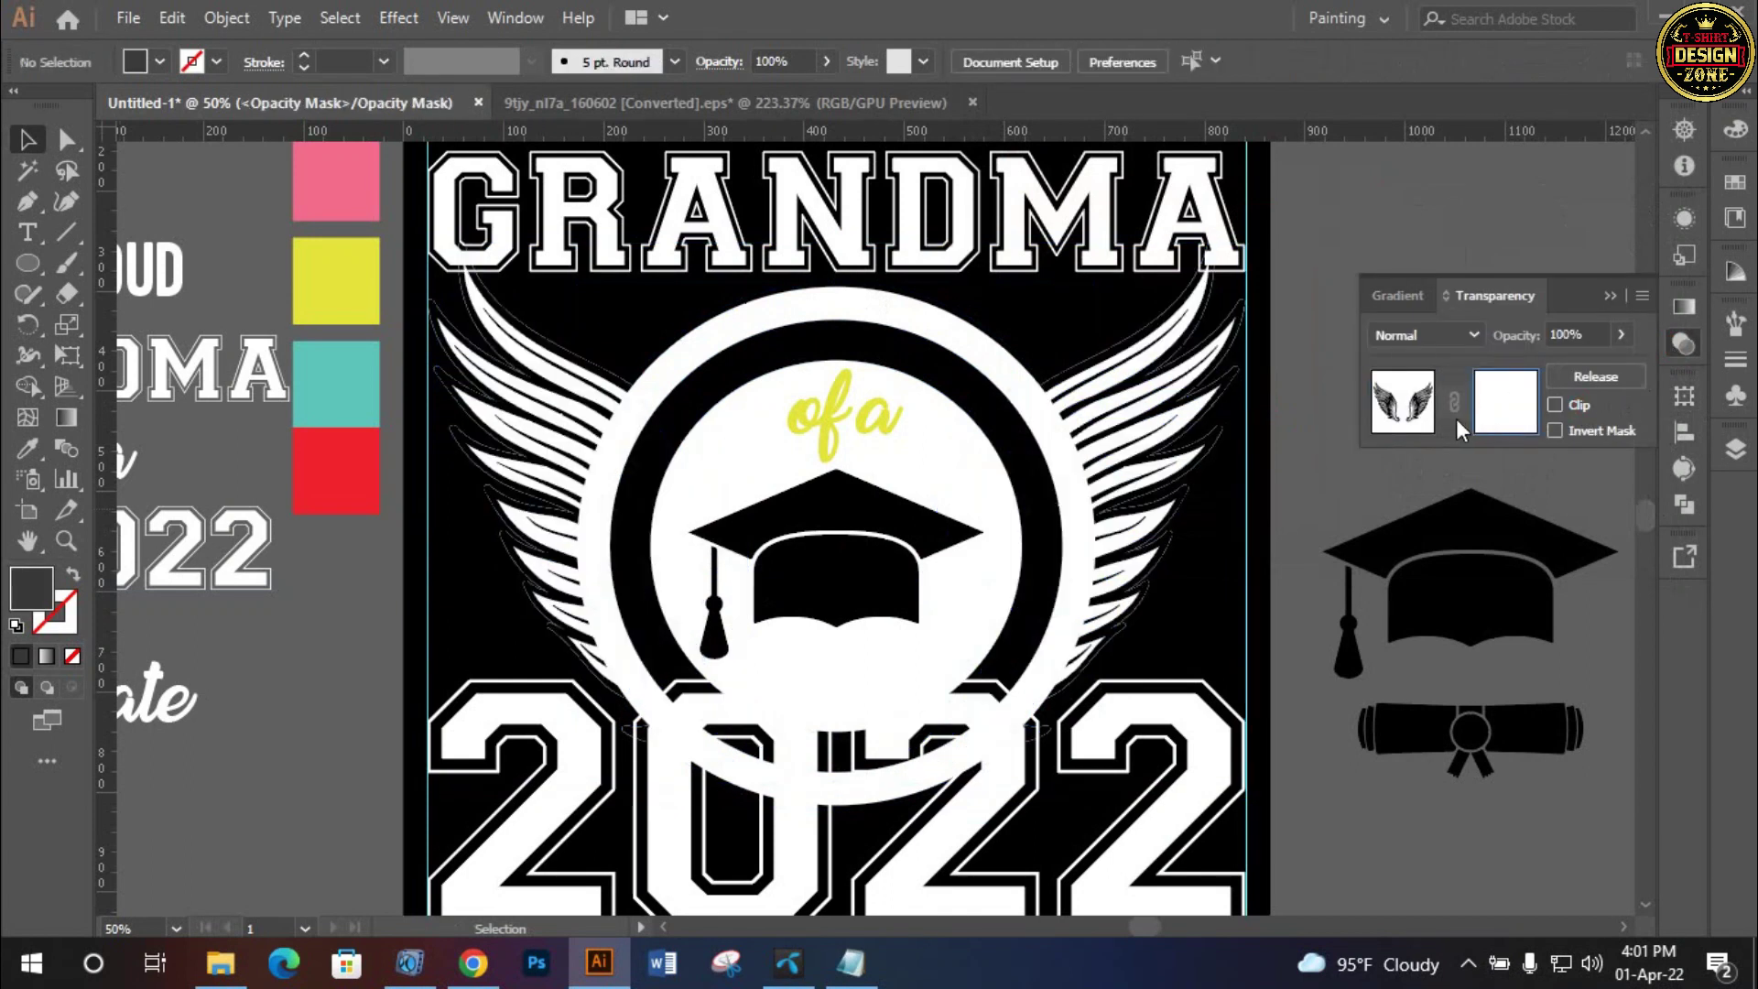
key("ctrl+f")
left_click(1403, 407)
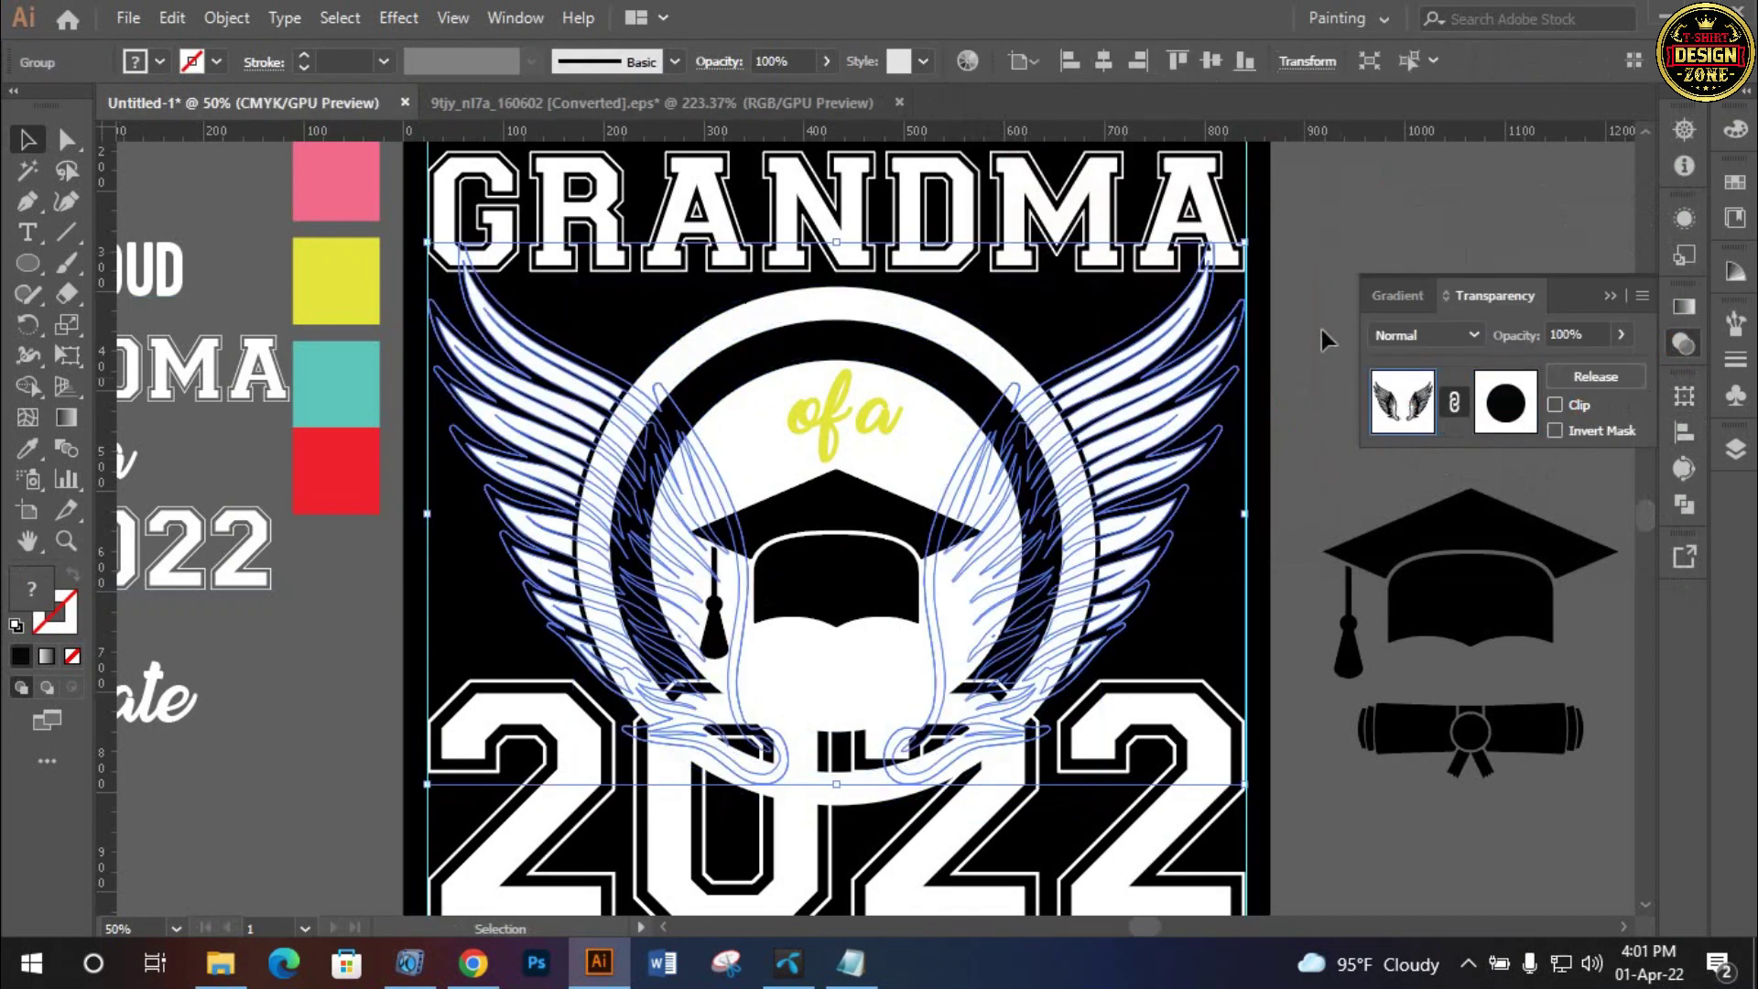
Check the masked wings around the ring emblem
left_click(1353, 247)
scroll(1356, 412, "down", 1)
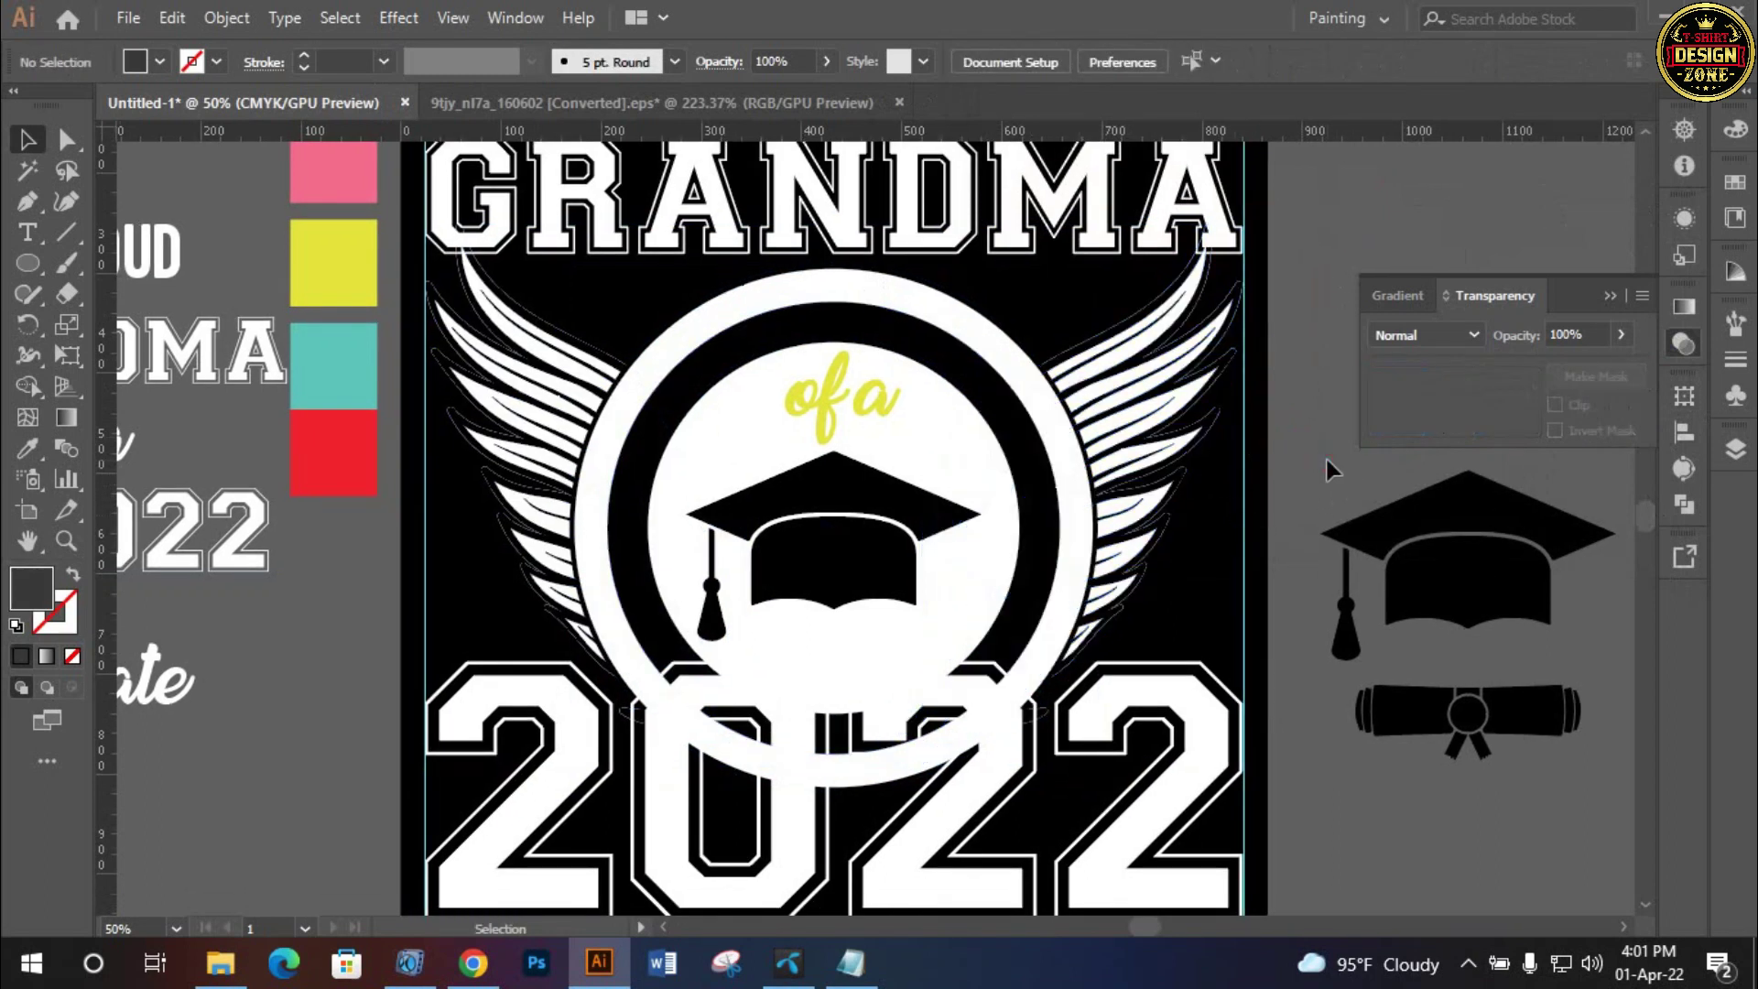
scroll(894, 424, "up", 1, "alt")
scroll(1053, 435, "down", 1)
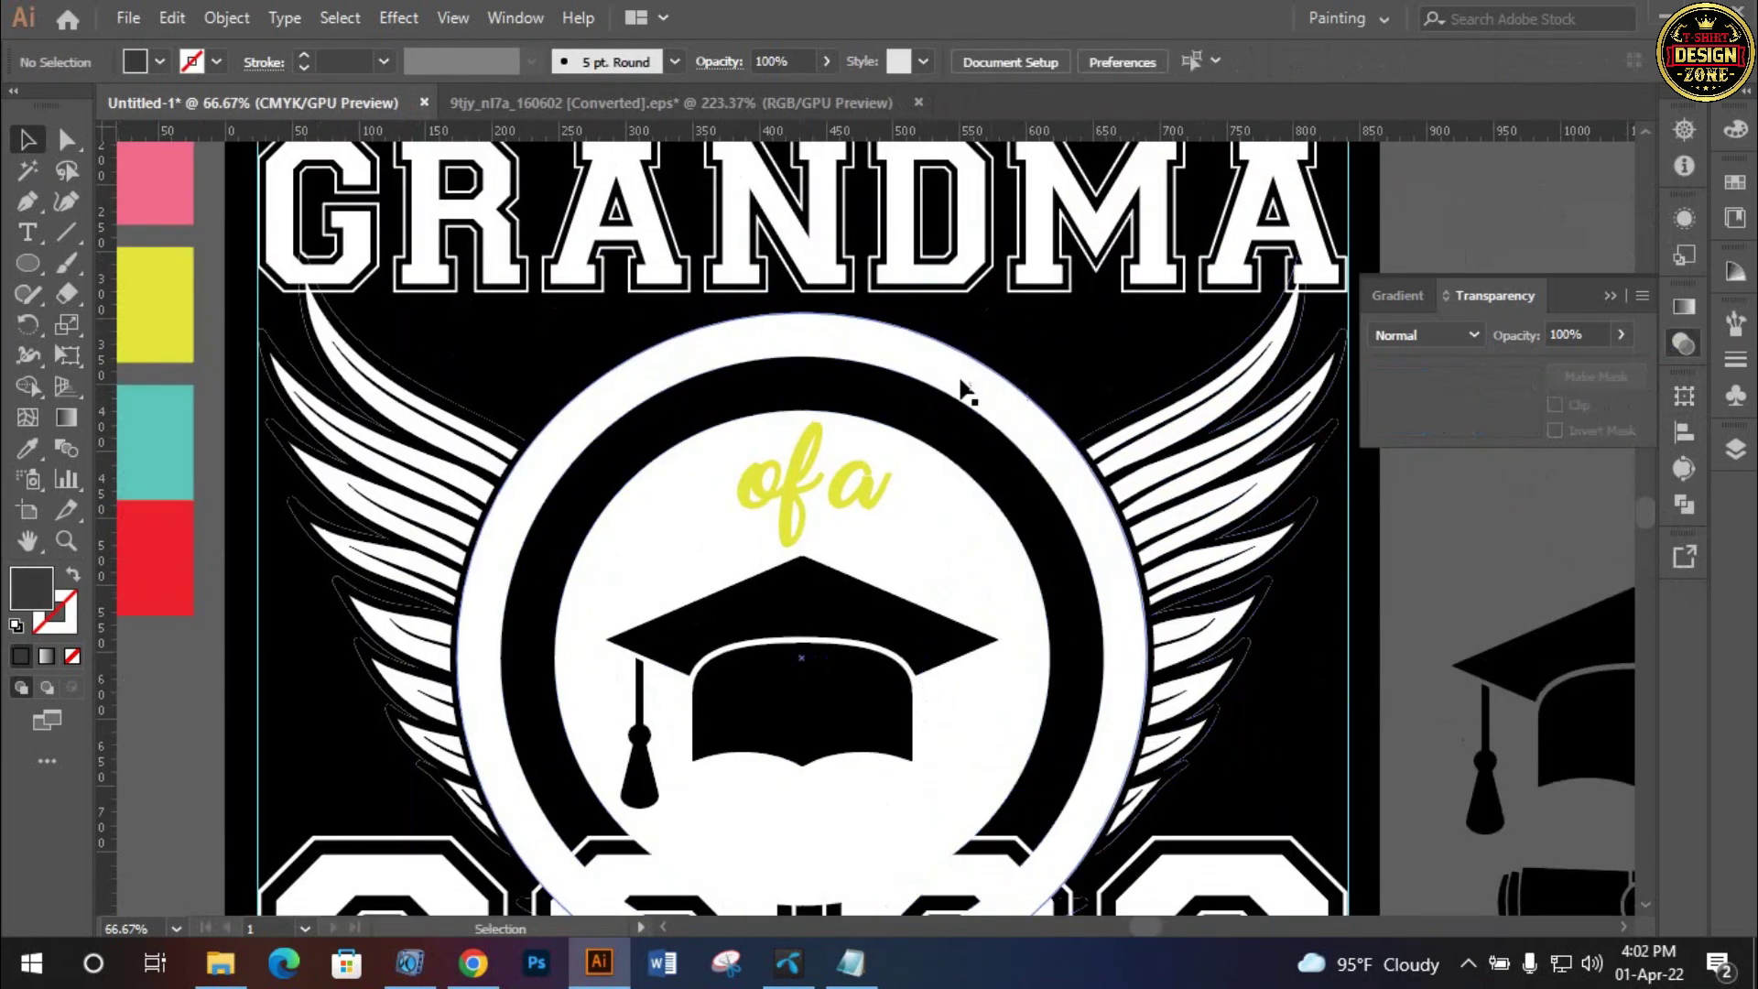
left_click(938, 408)
left_click(934, 421, "shift")
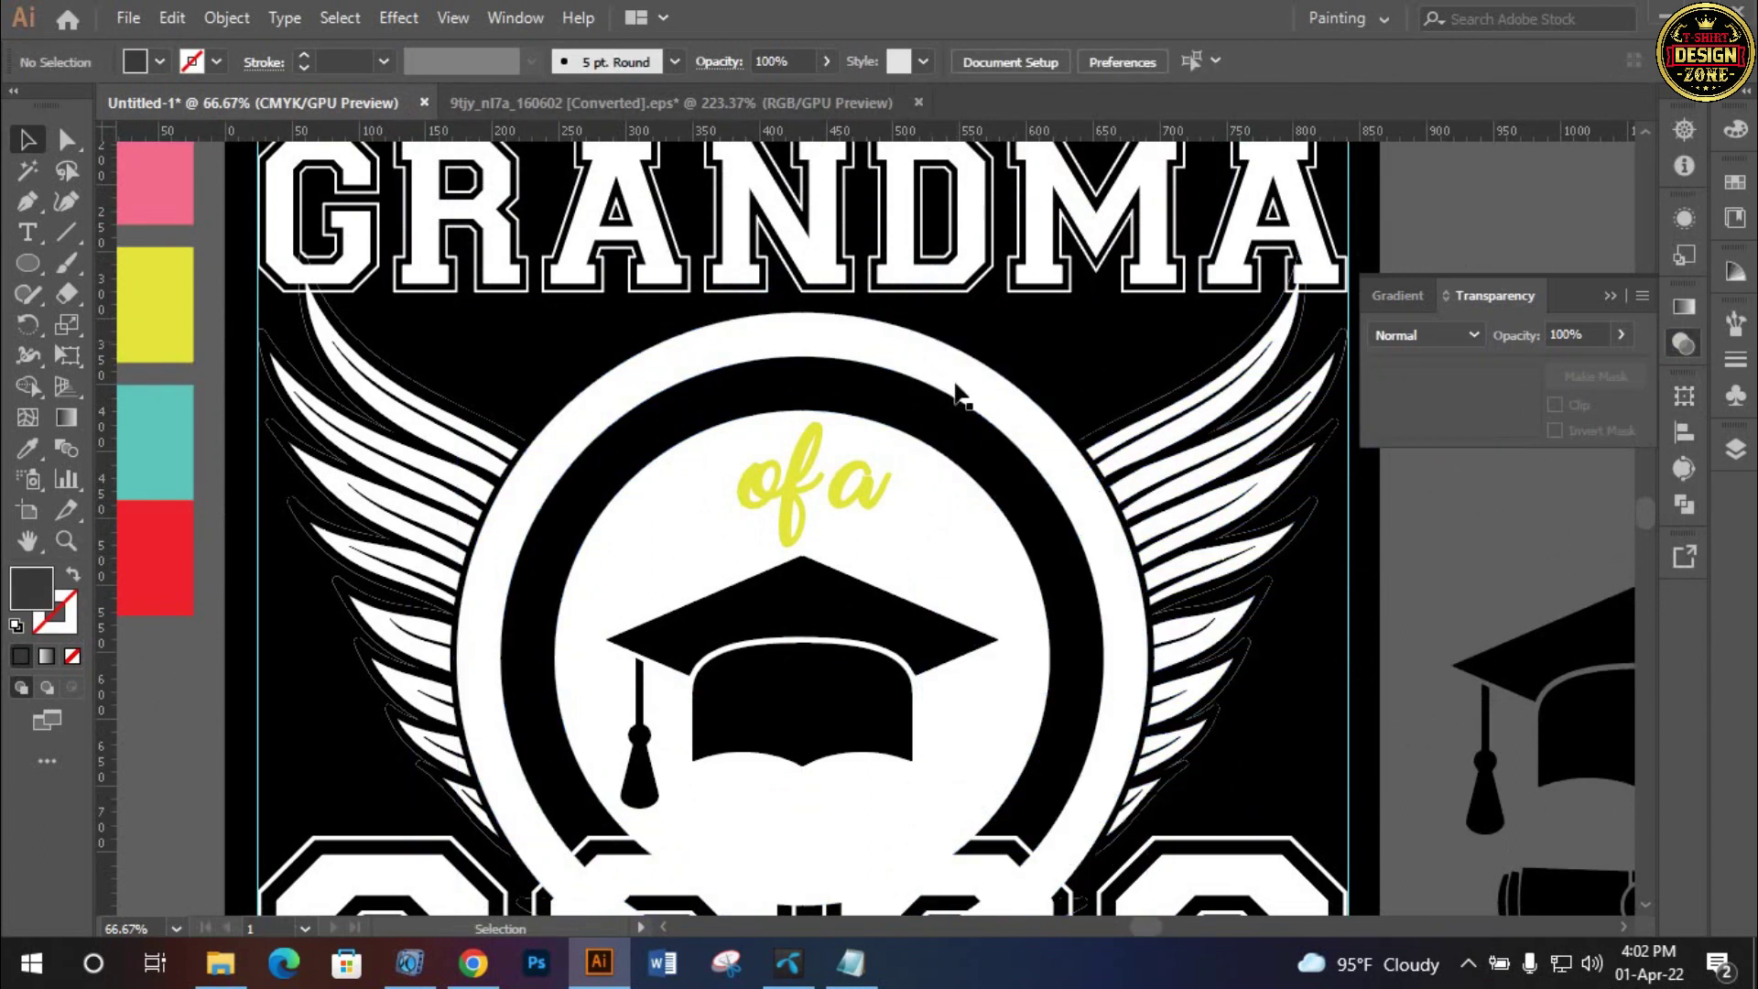
Delete the black inner circle from the ring group
left_click(875, 403)
double_click(874, 403)
left_click(879, 398)
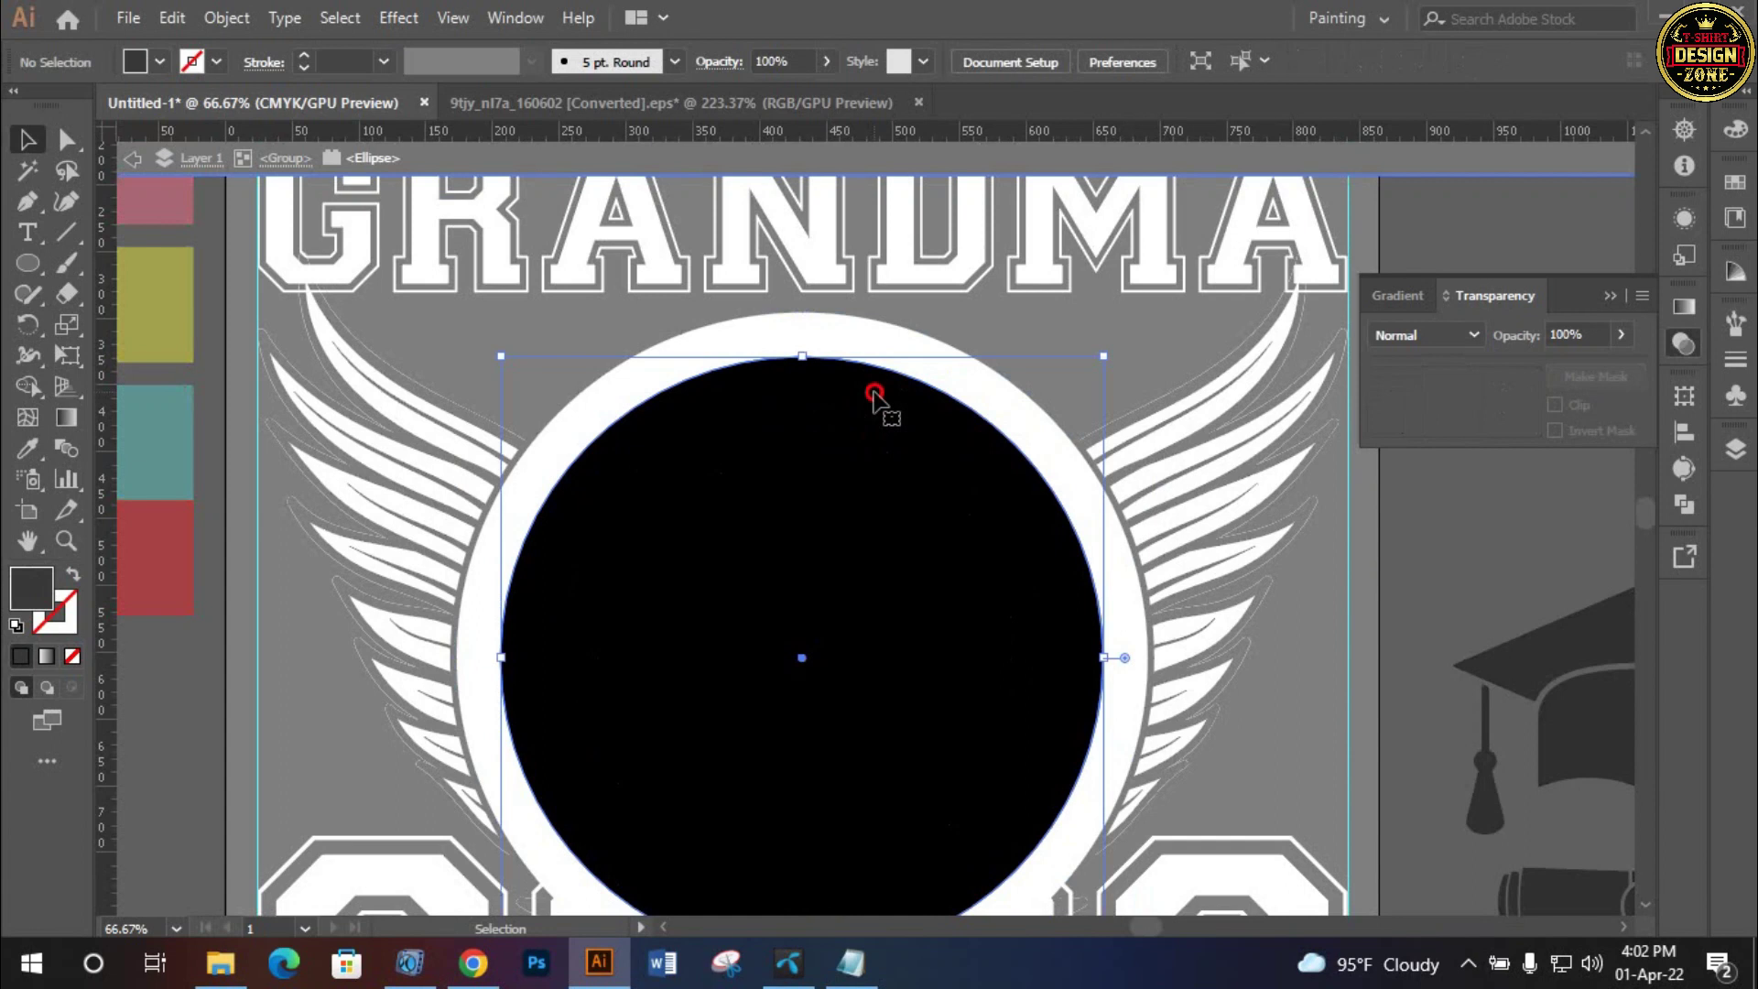
key("Delete")
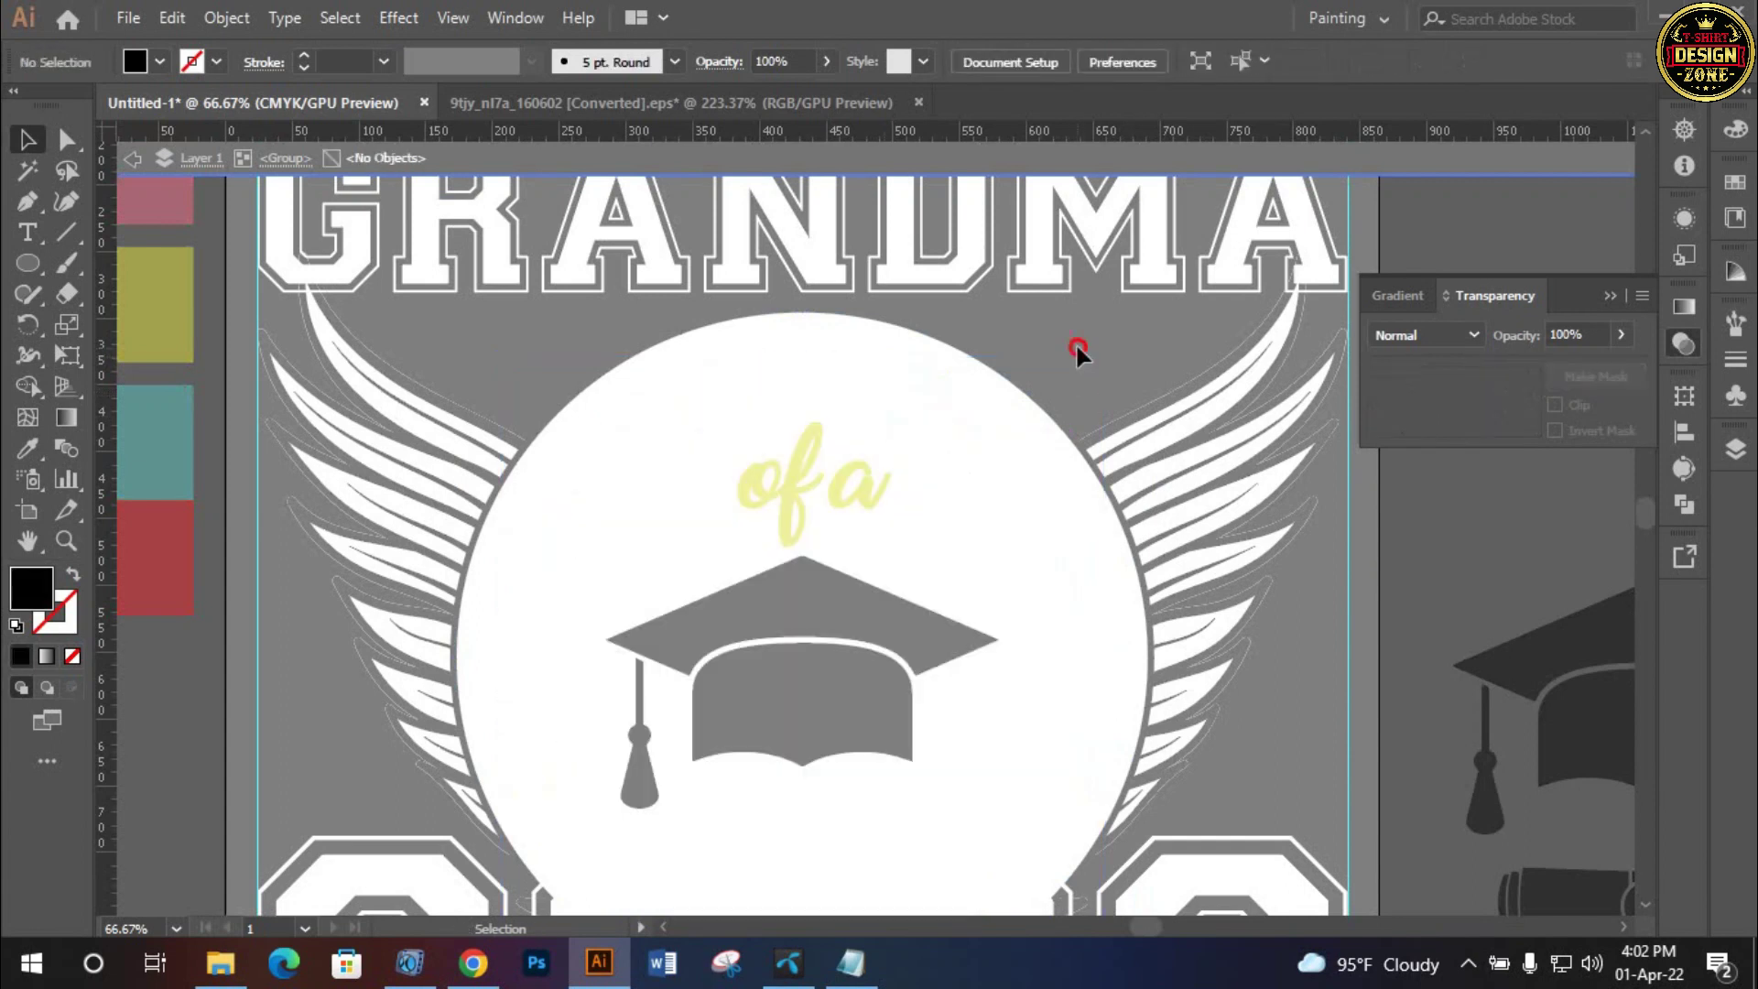
double_click(1075, 343)
left_click(939, 374)
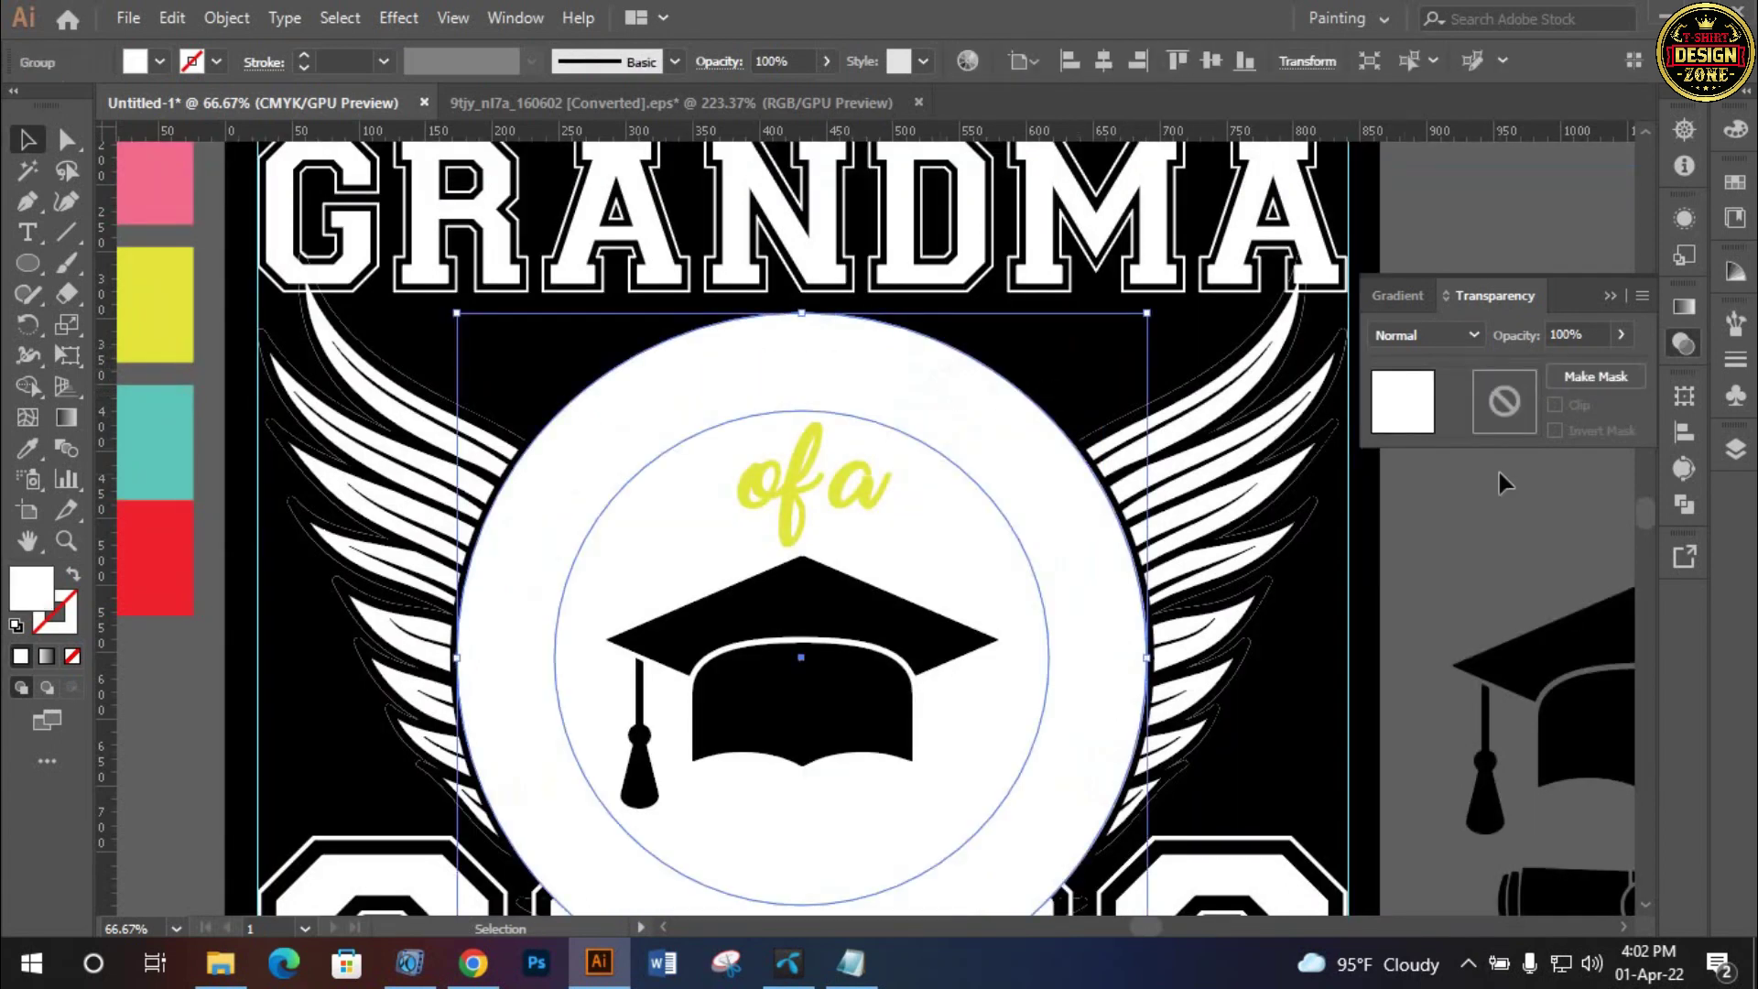
Mask the ring's white circle with a smaller circle pasted into its opacity mask
right_click(954, 408)
left_click(919, 387)
double_click(919, 386)
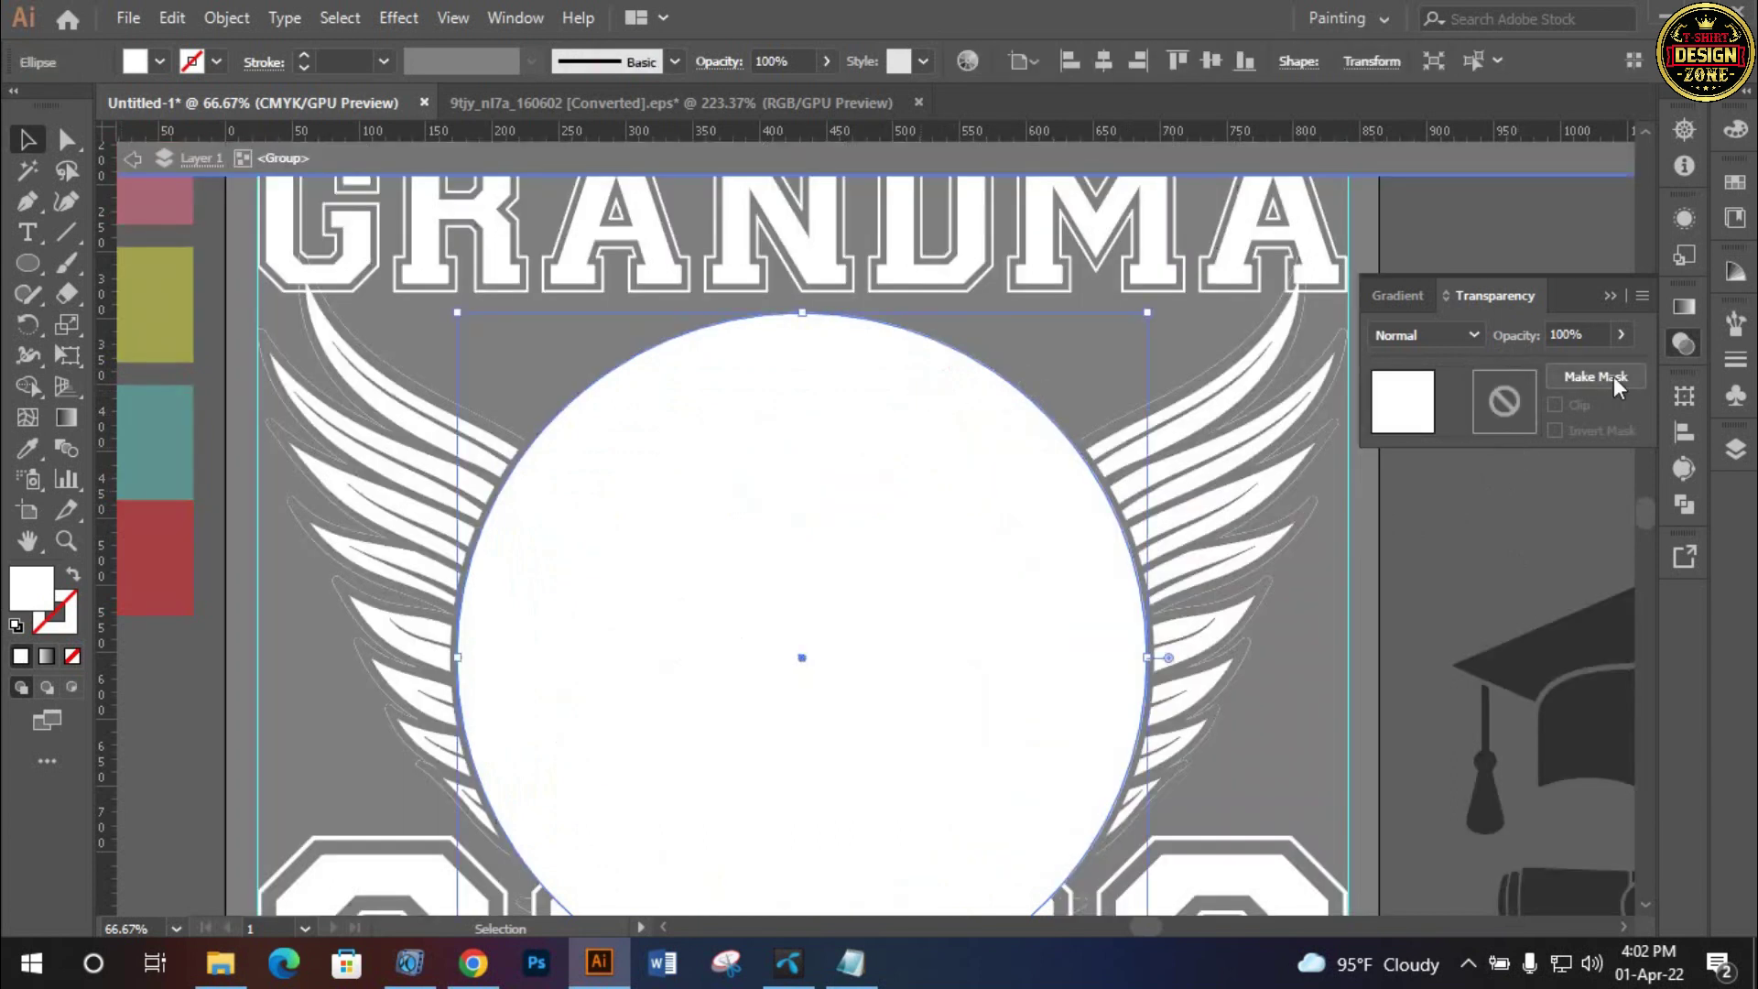
left_click(1613, 376)
left_click(1504, 401)
key("ctrl+f")
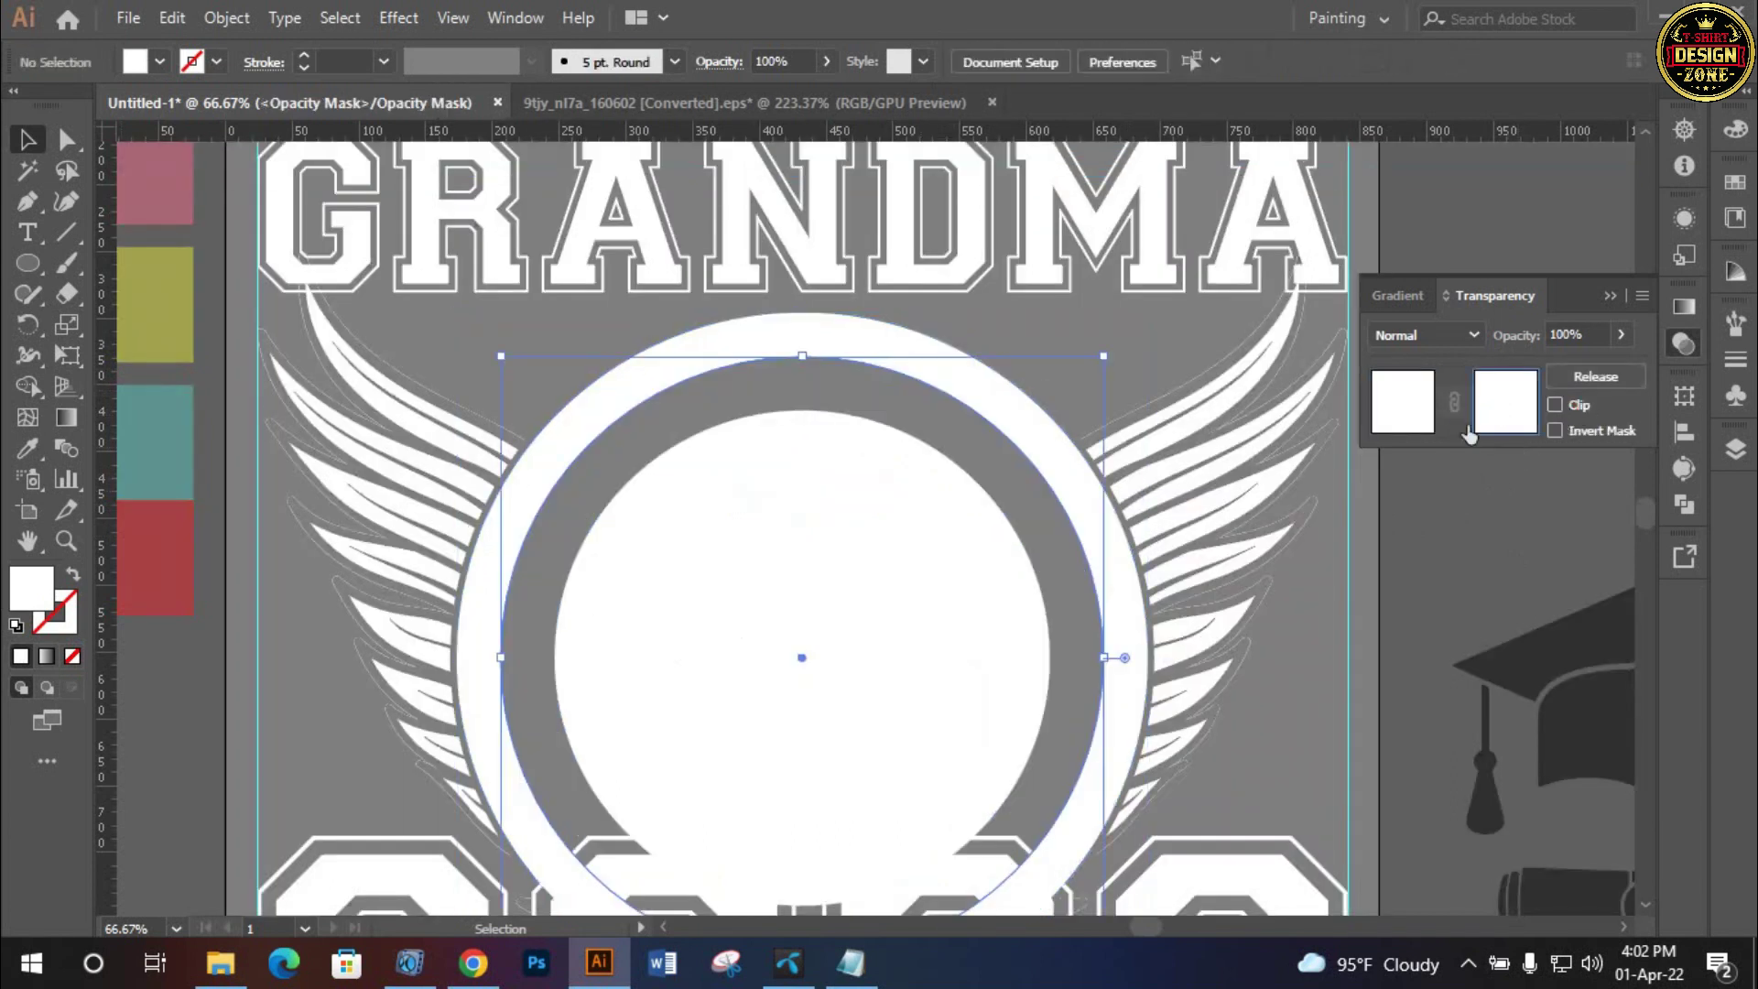
left_click(1402, 401)
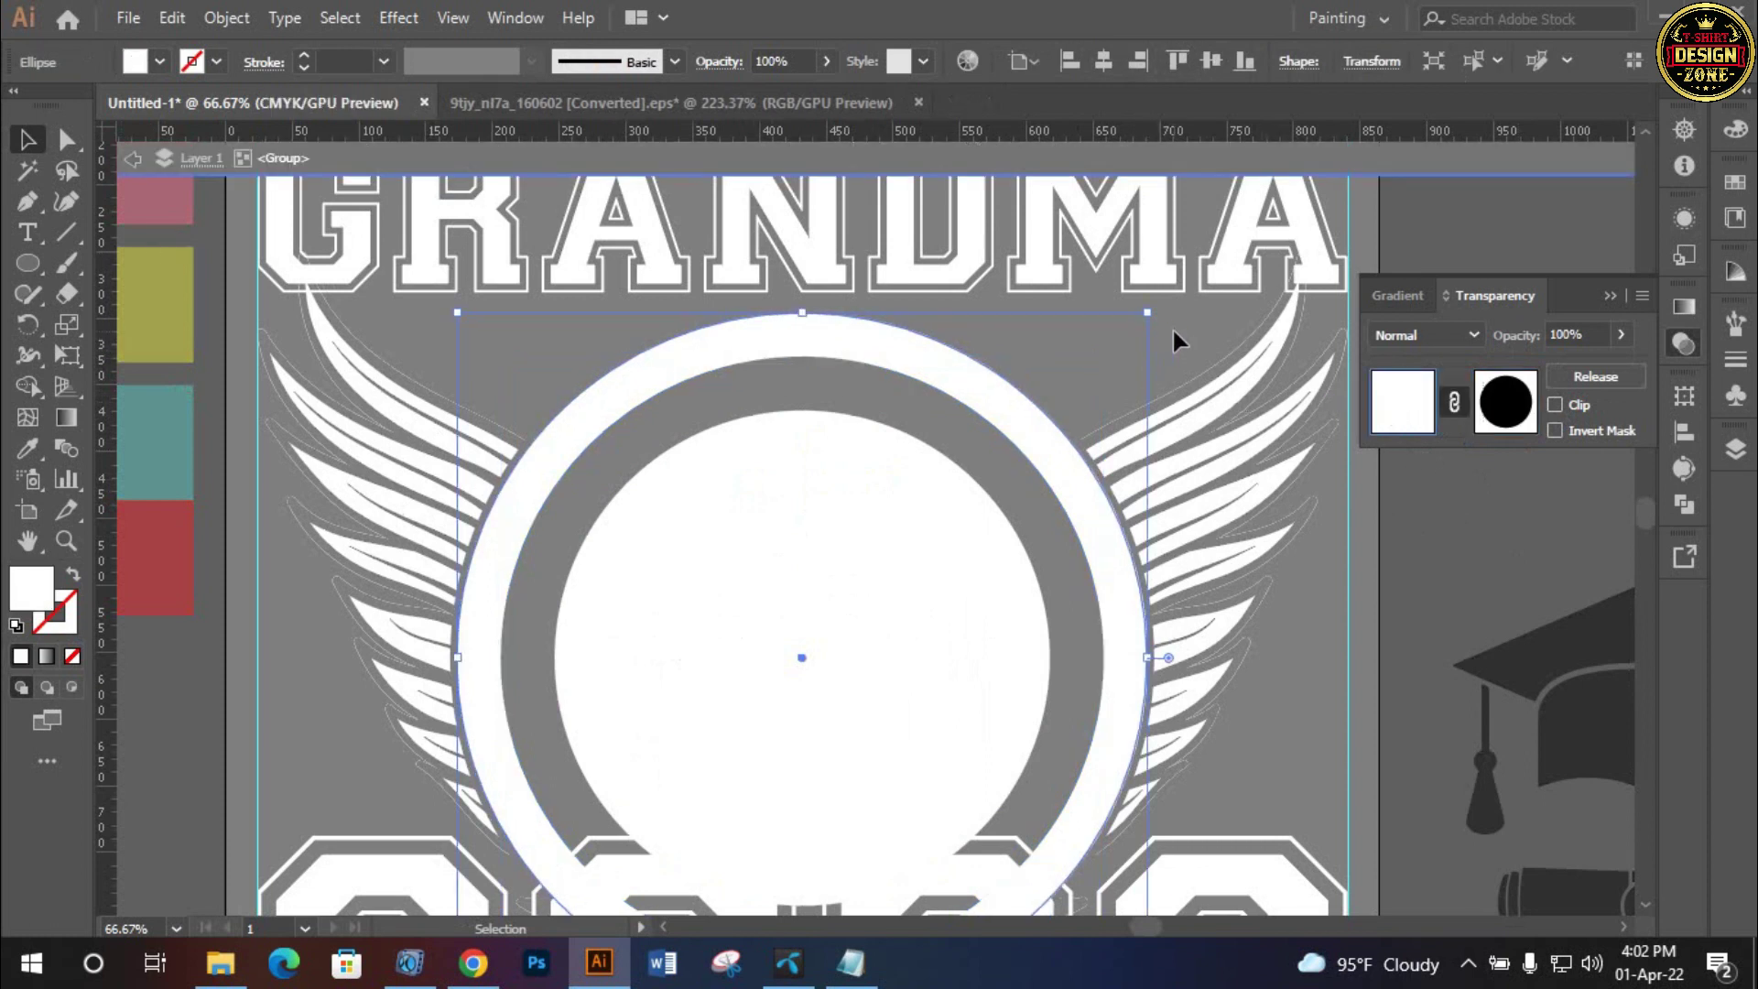
double_click(1172, 327)
Review the wings' mask and view the whole artboard
left_click(1197, 392)
left_click(1516, 407)
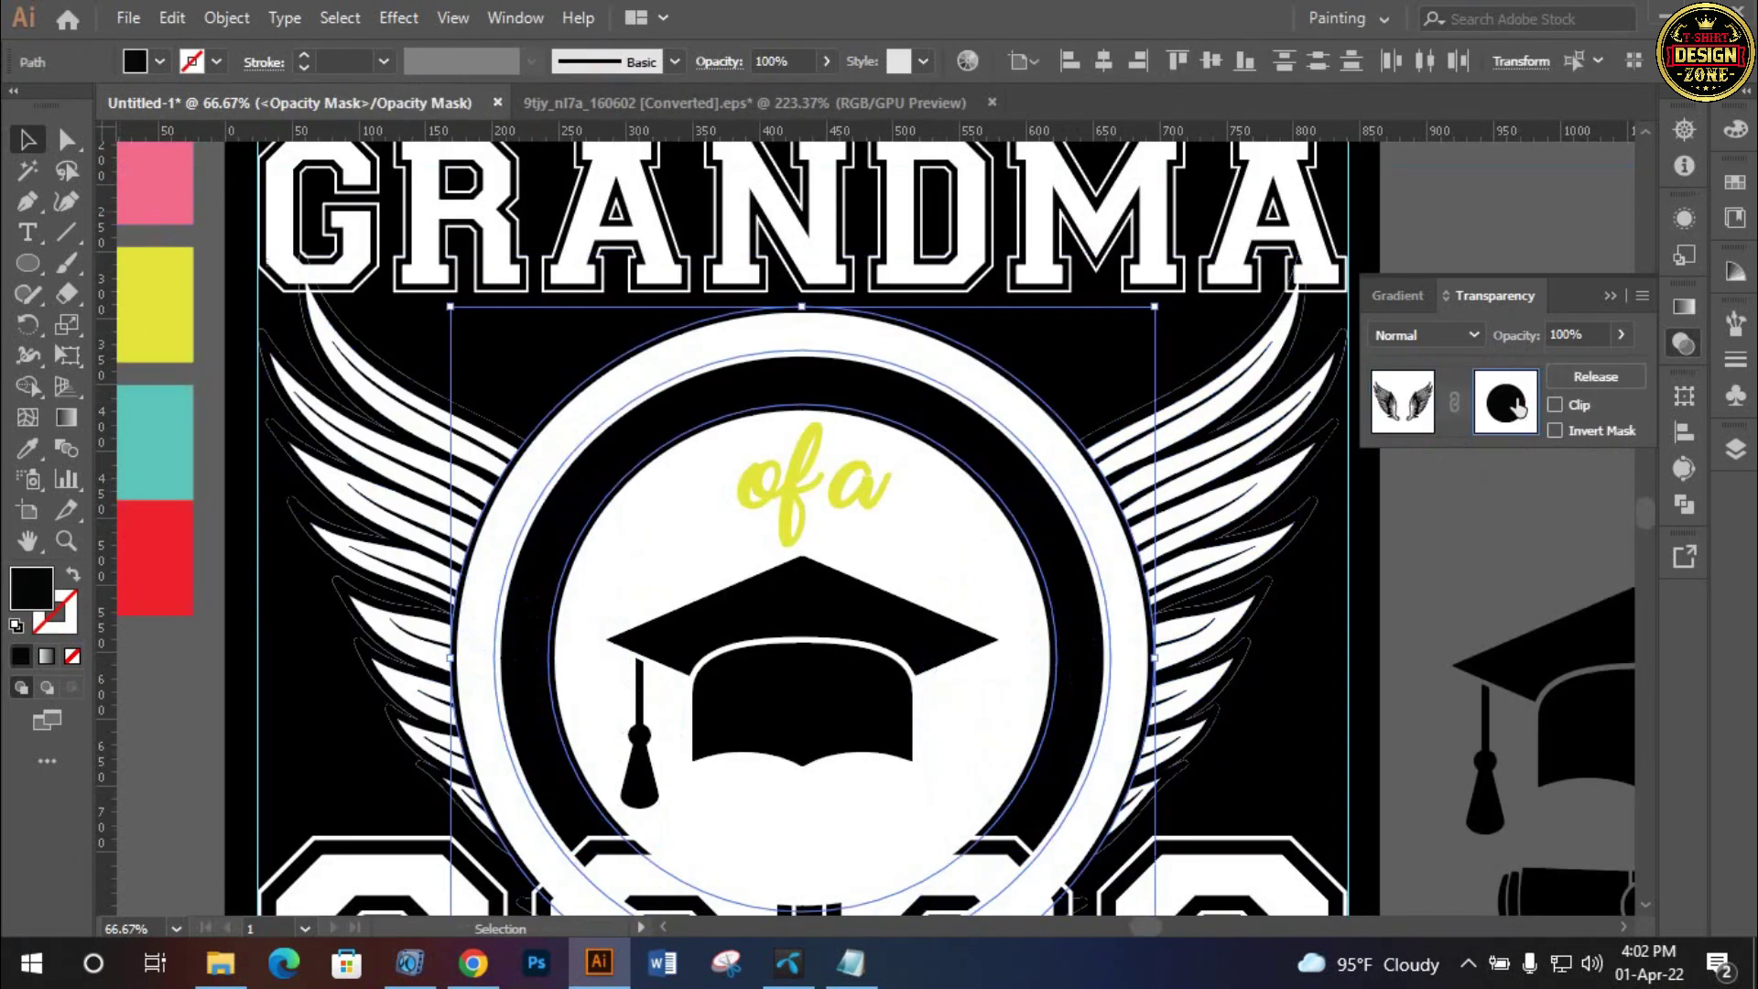
left_click(1401, 401)
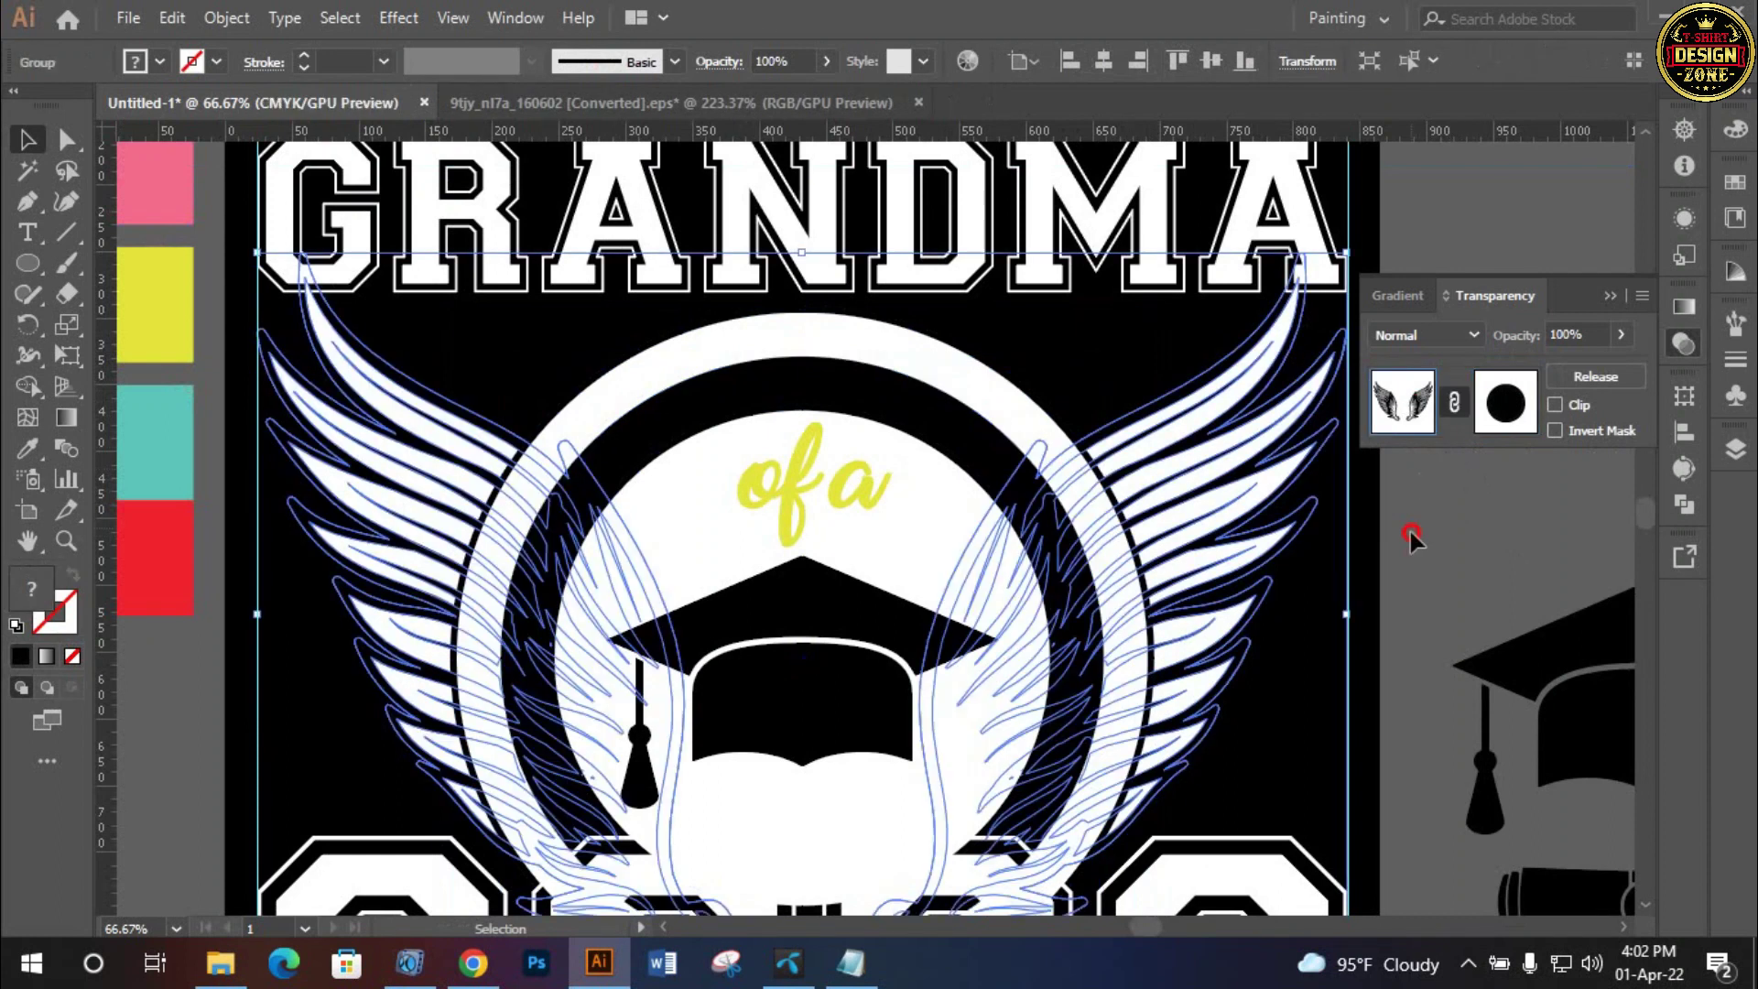
left_click(1410, 531)
key("ctrl+0")
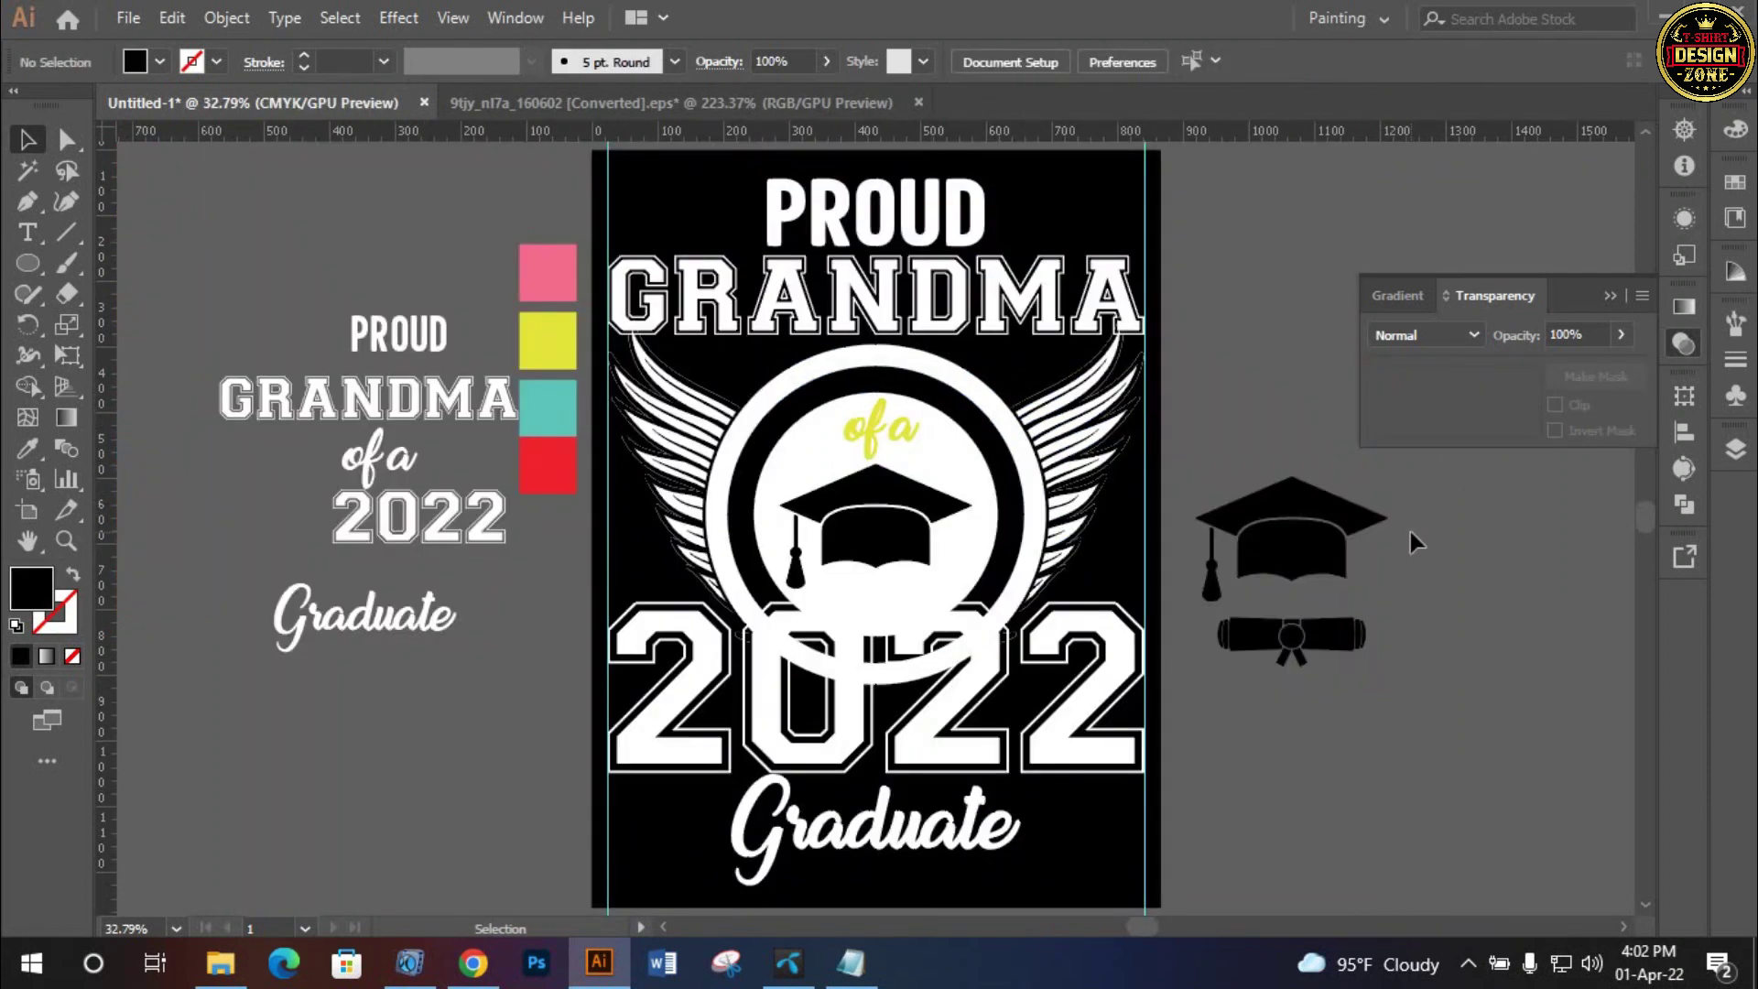
scroll(912, 678, "up", 1)
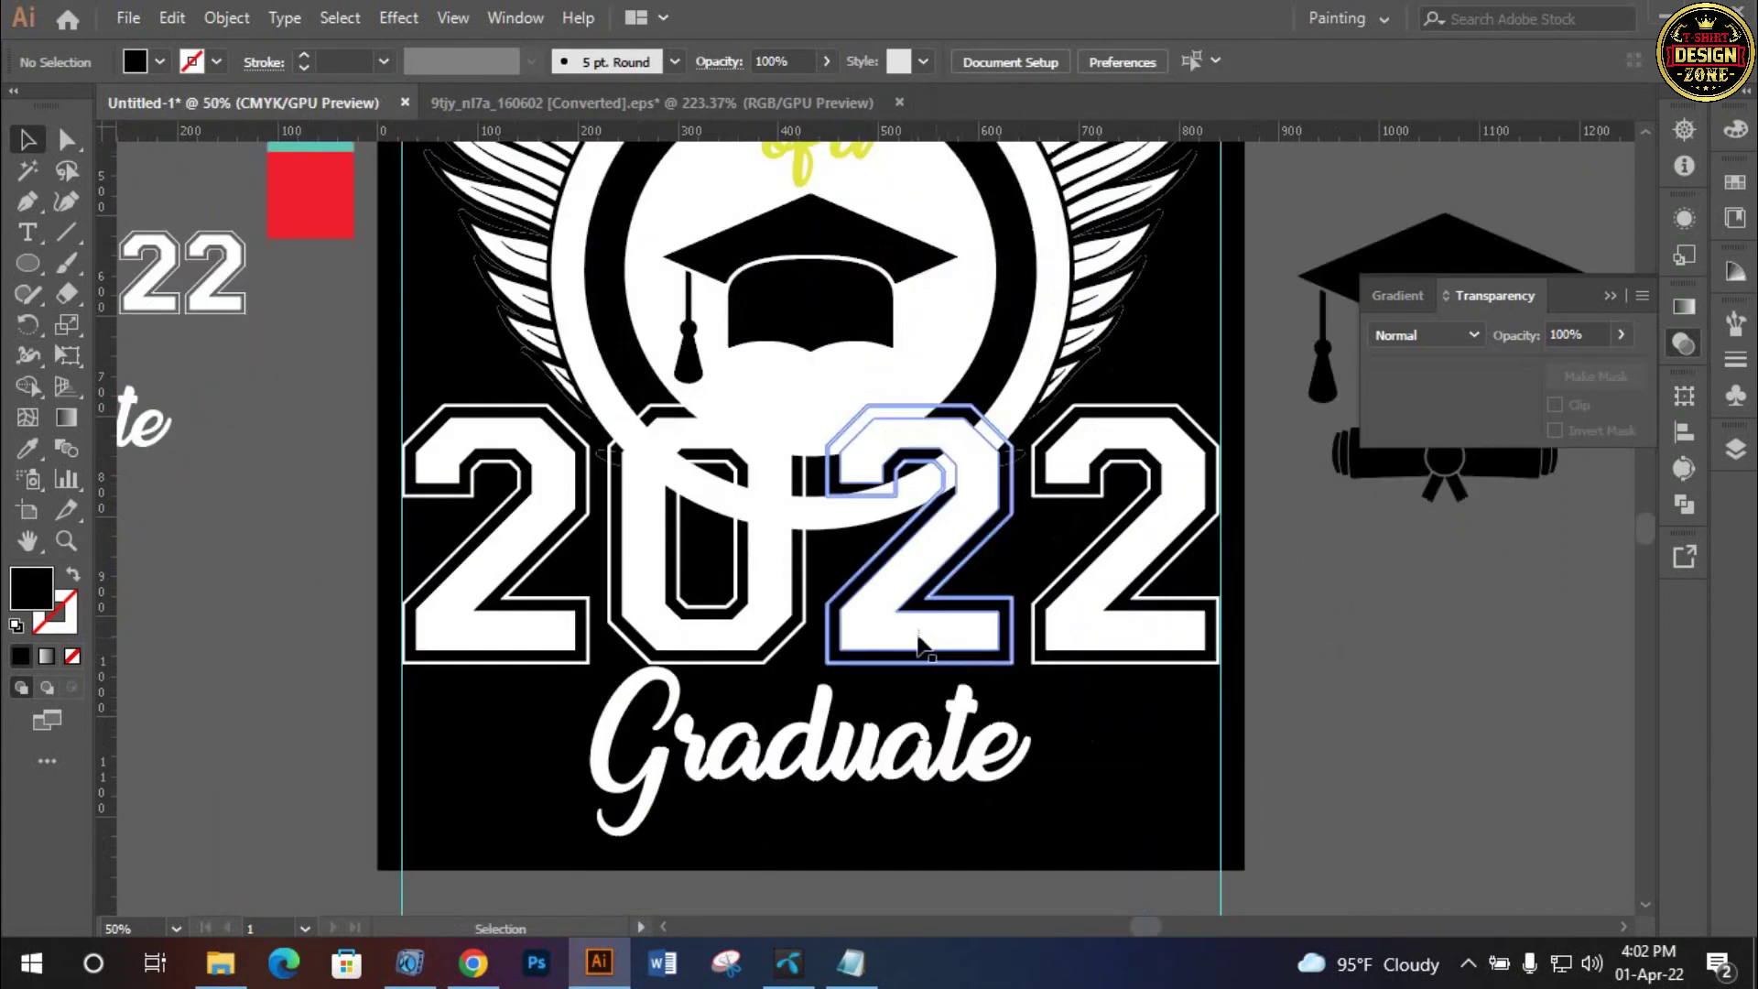
Create a black 5 px offset outline around the 2022 numbers
left_click(920, 646)
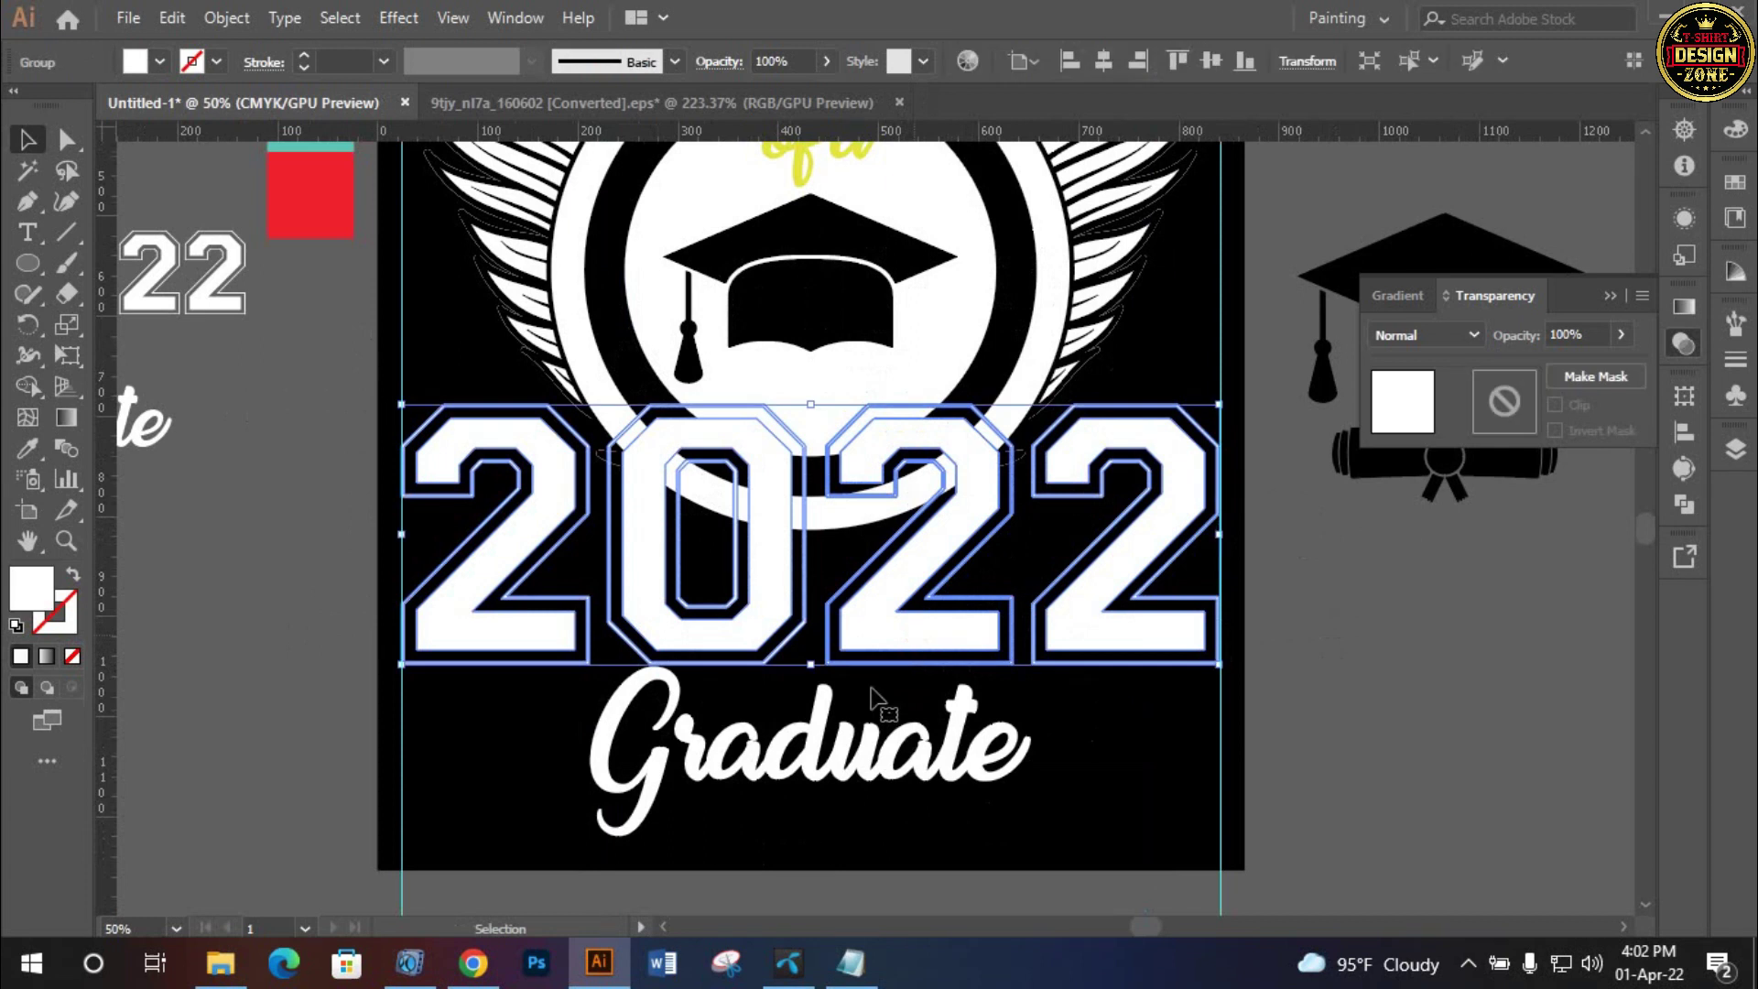
left_click(238, 19)
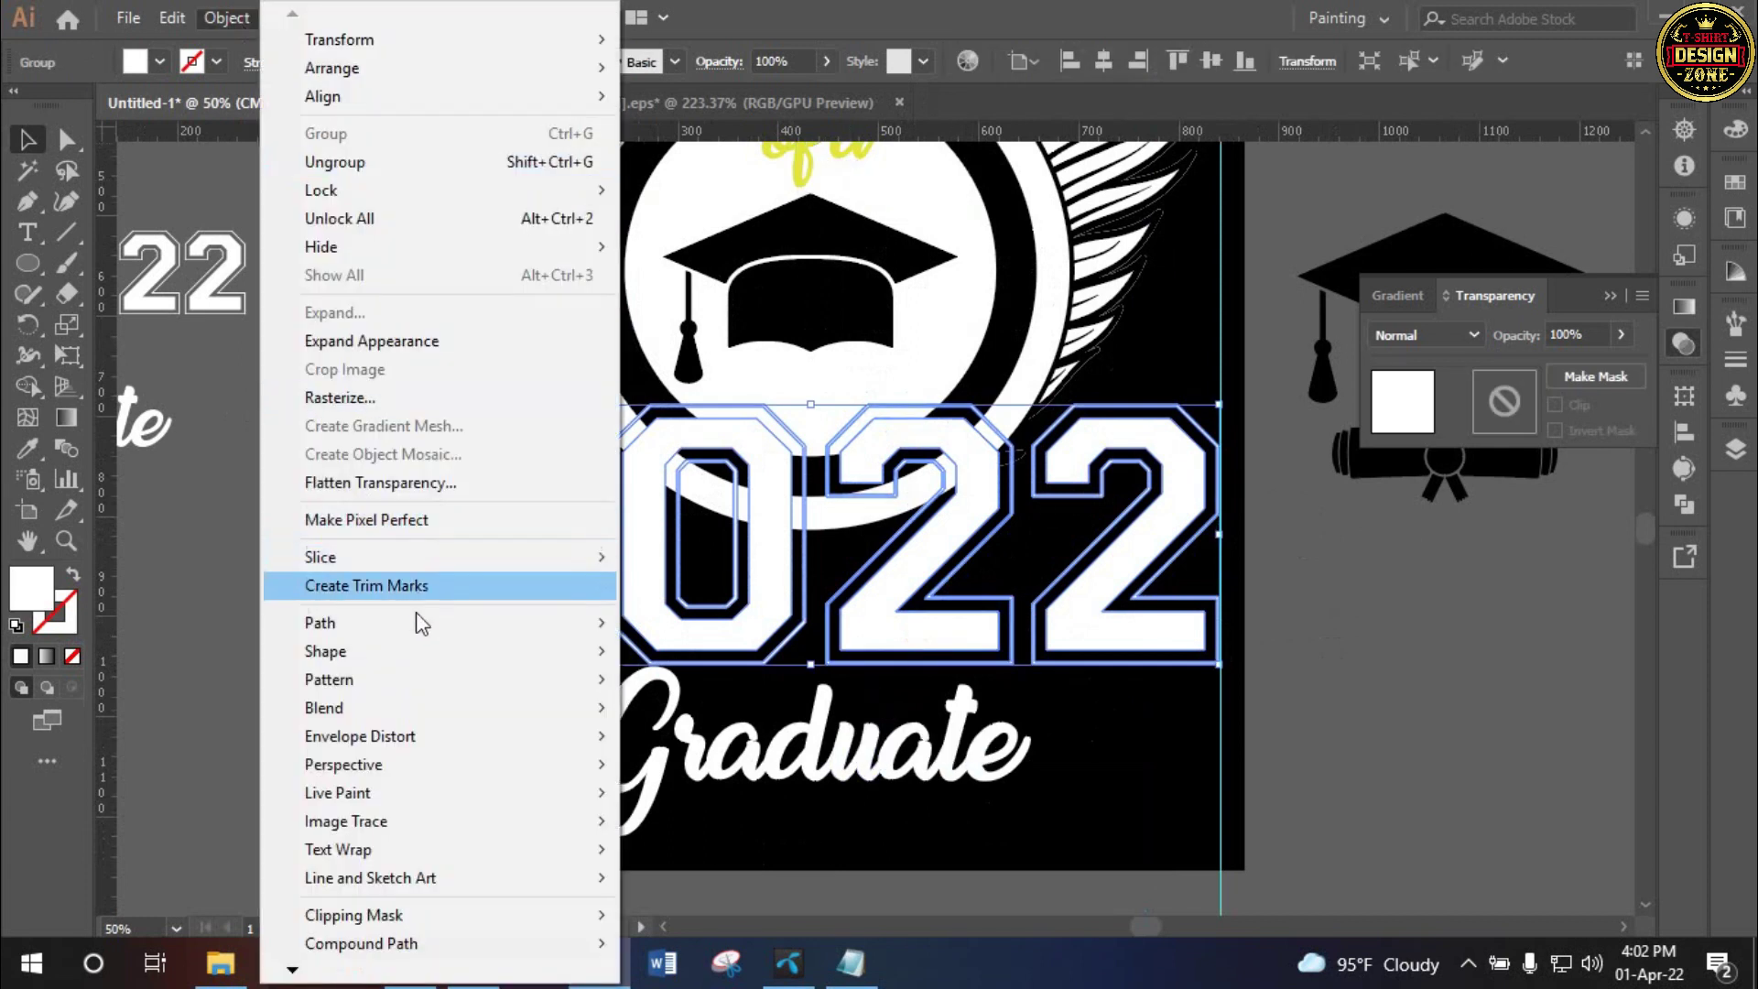
left_click(751, 717)
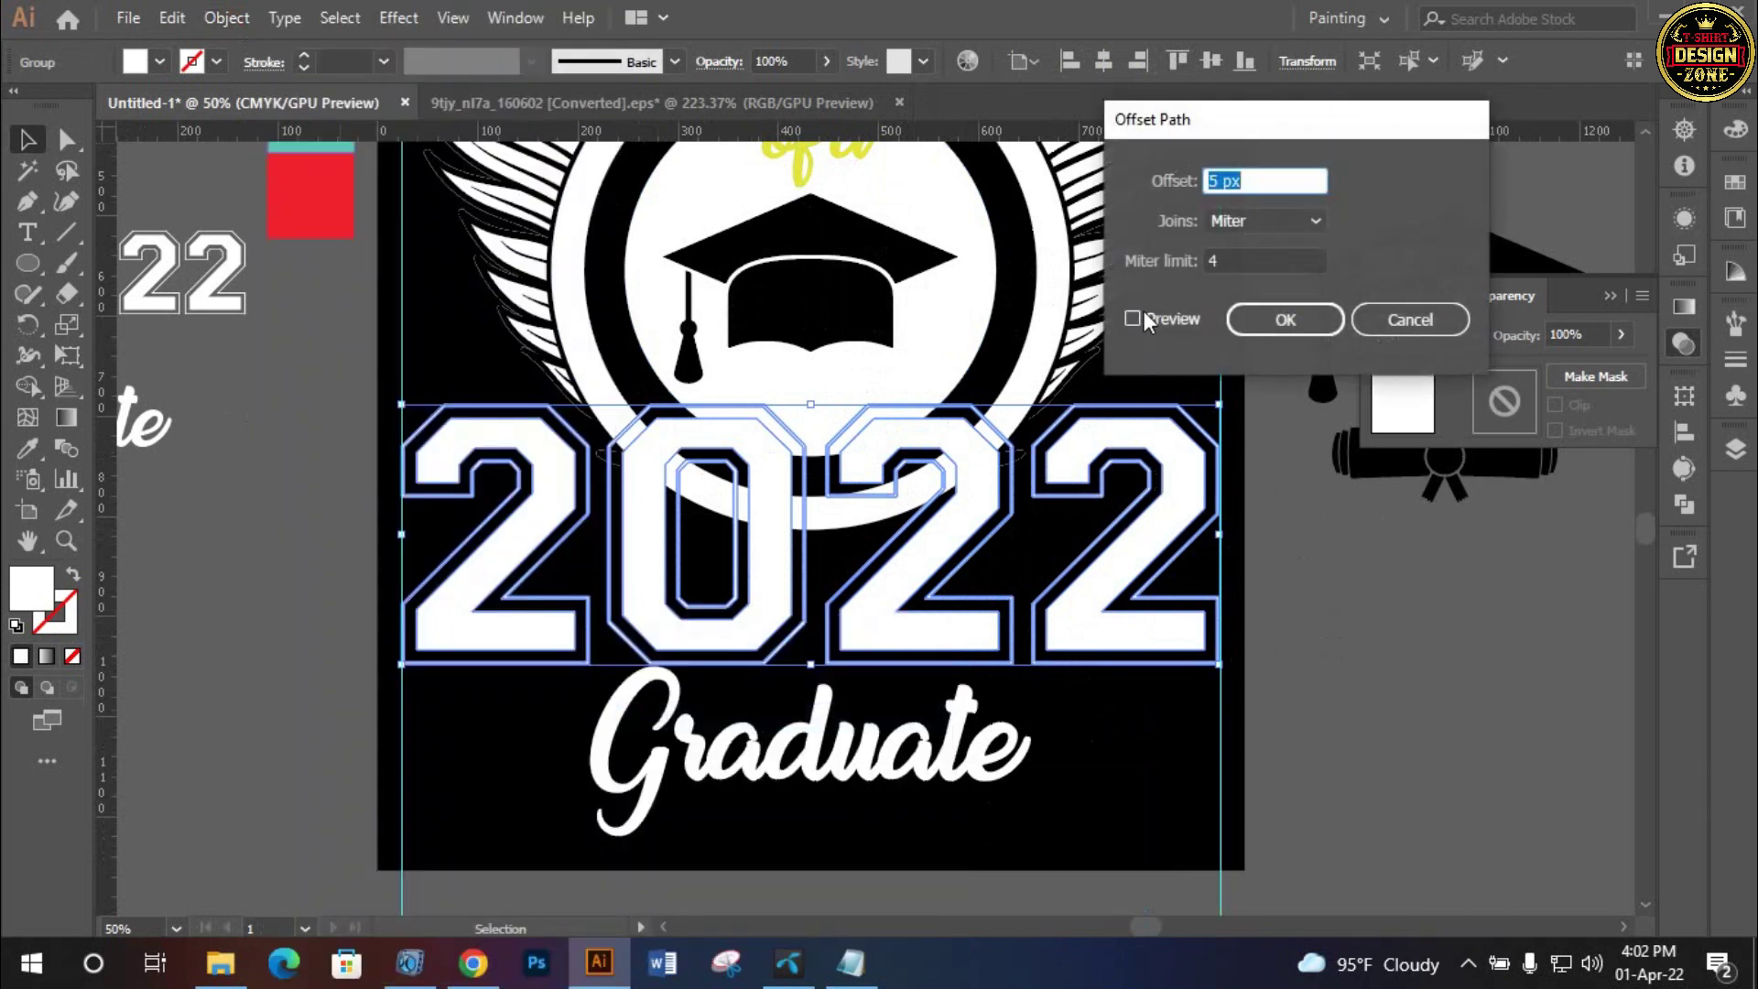
left_click(1144, 317)
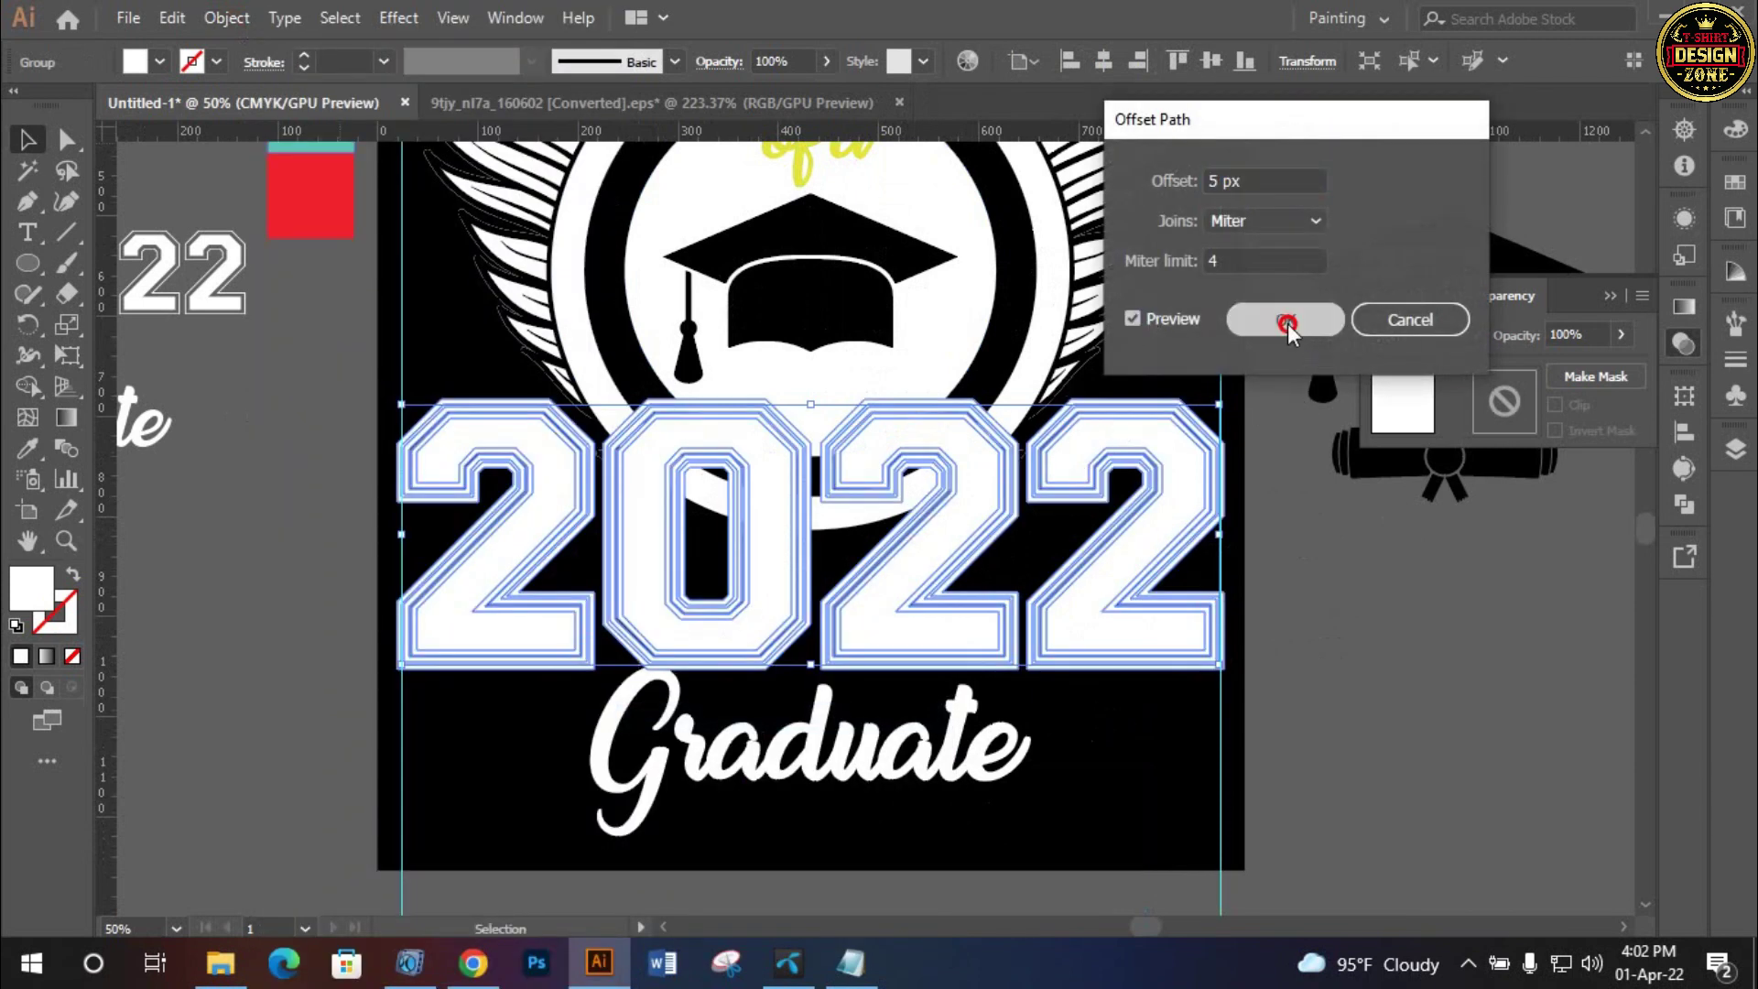
left_click(1288, 322)
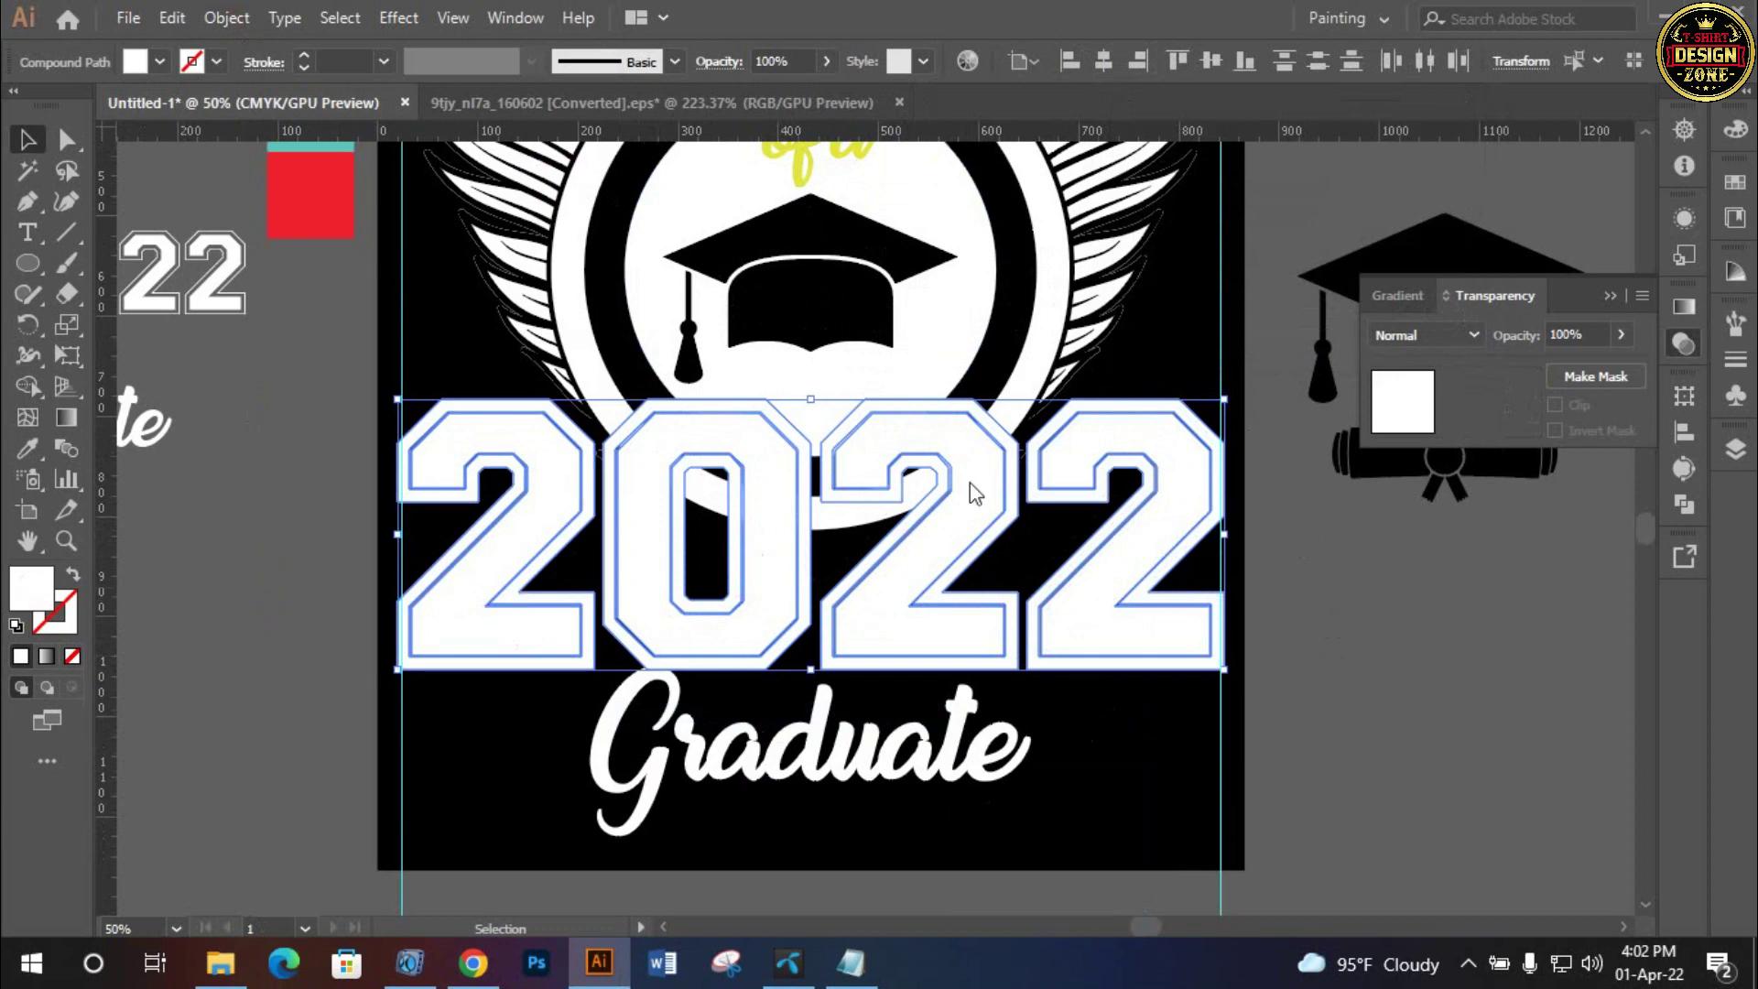
left_click_drag(1099, 384, 995, 520)
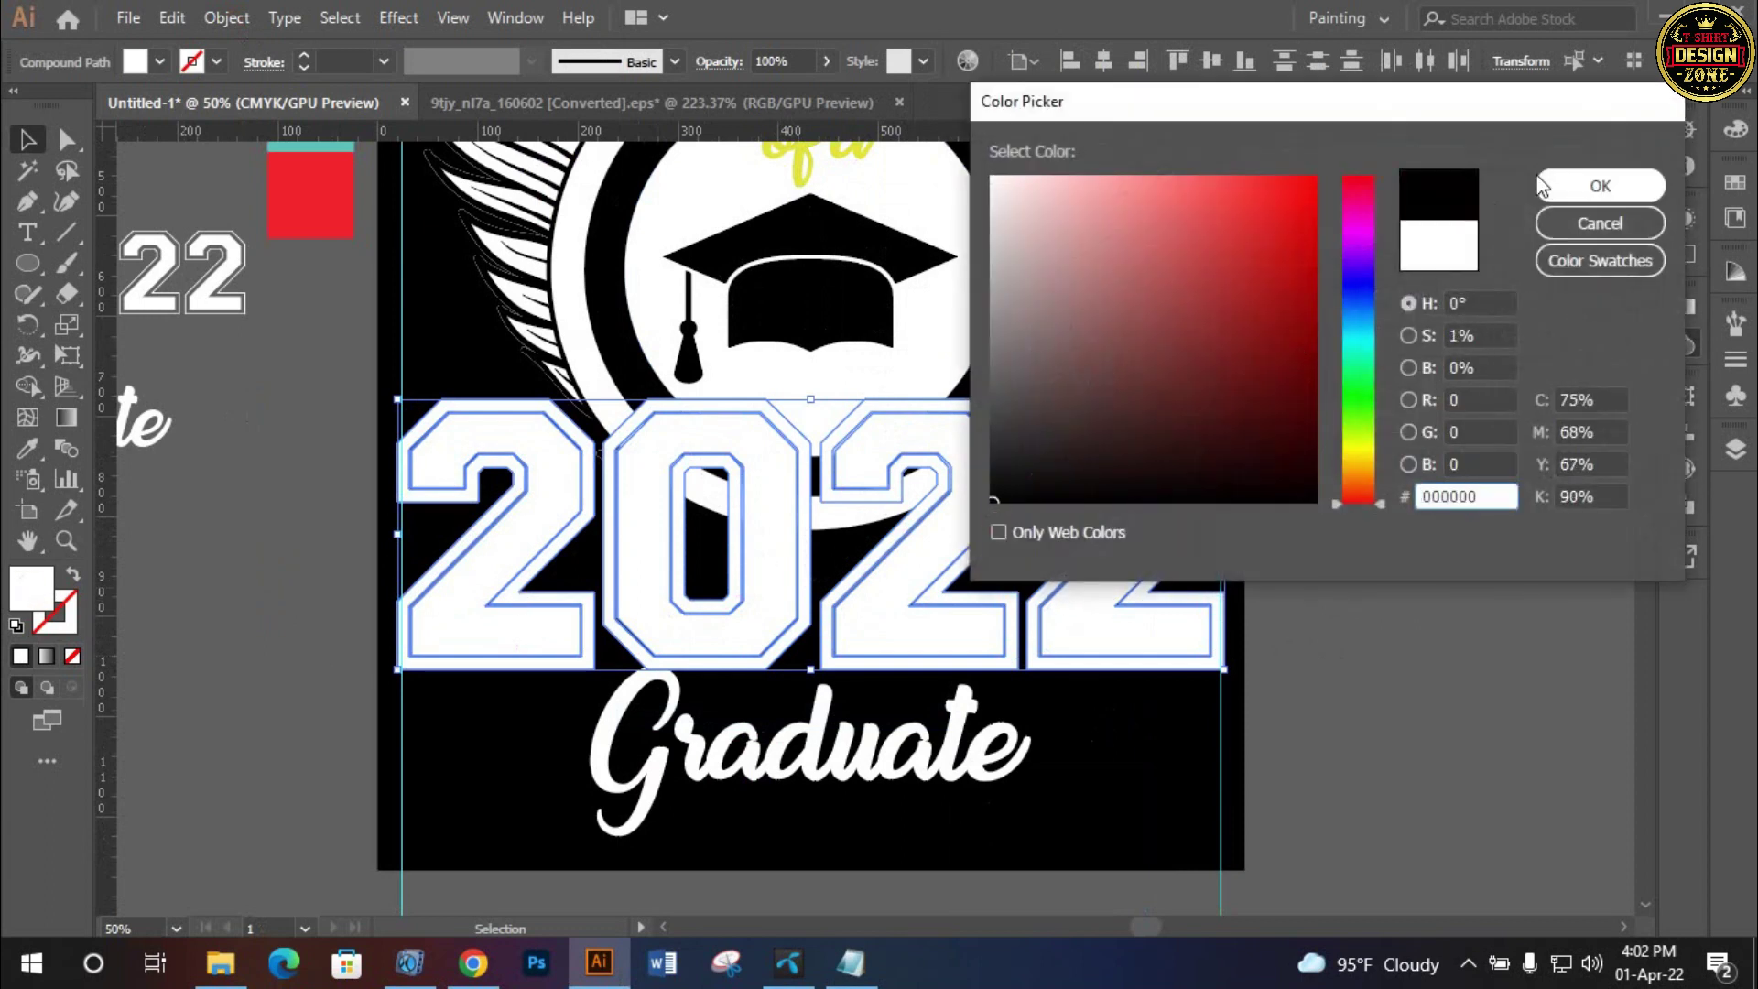
left_click(1599, 185)
left_click(1335, 339)
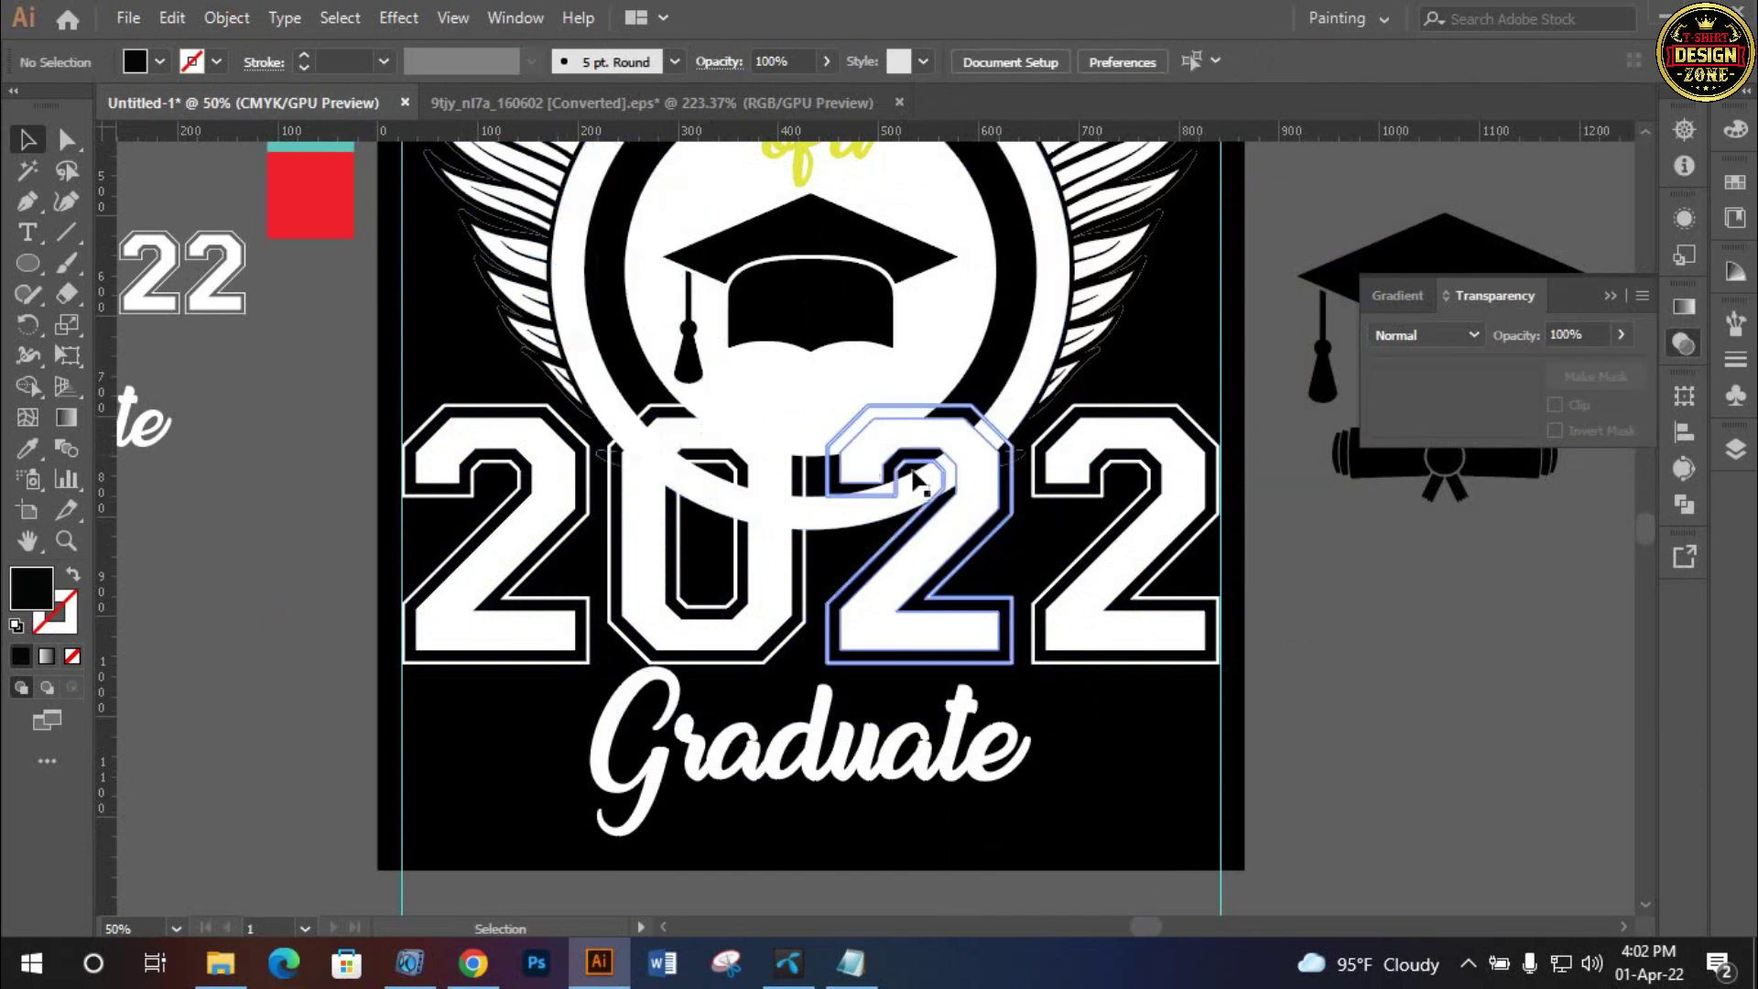
Paste the 2022 outline into the ring's and wings' opacity masks to carve a gap
left_click(1038, 400)
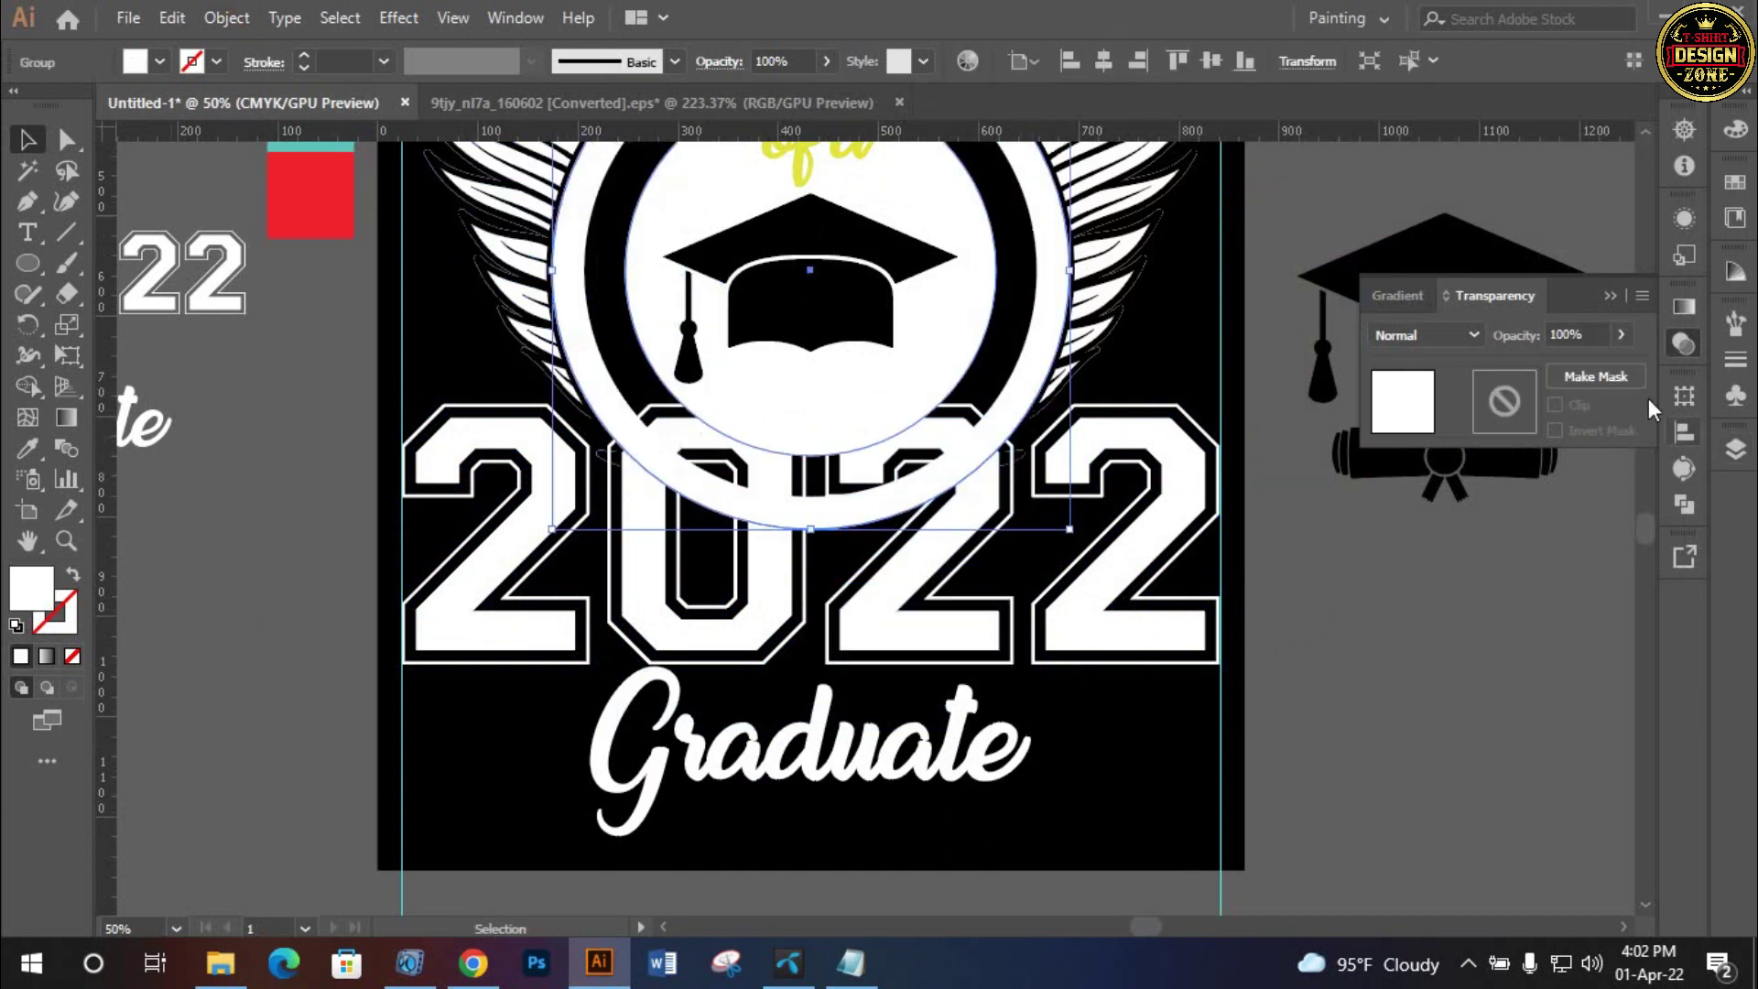
left_click(1595, 376)
left_click(1499, 414)
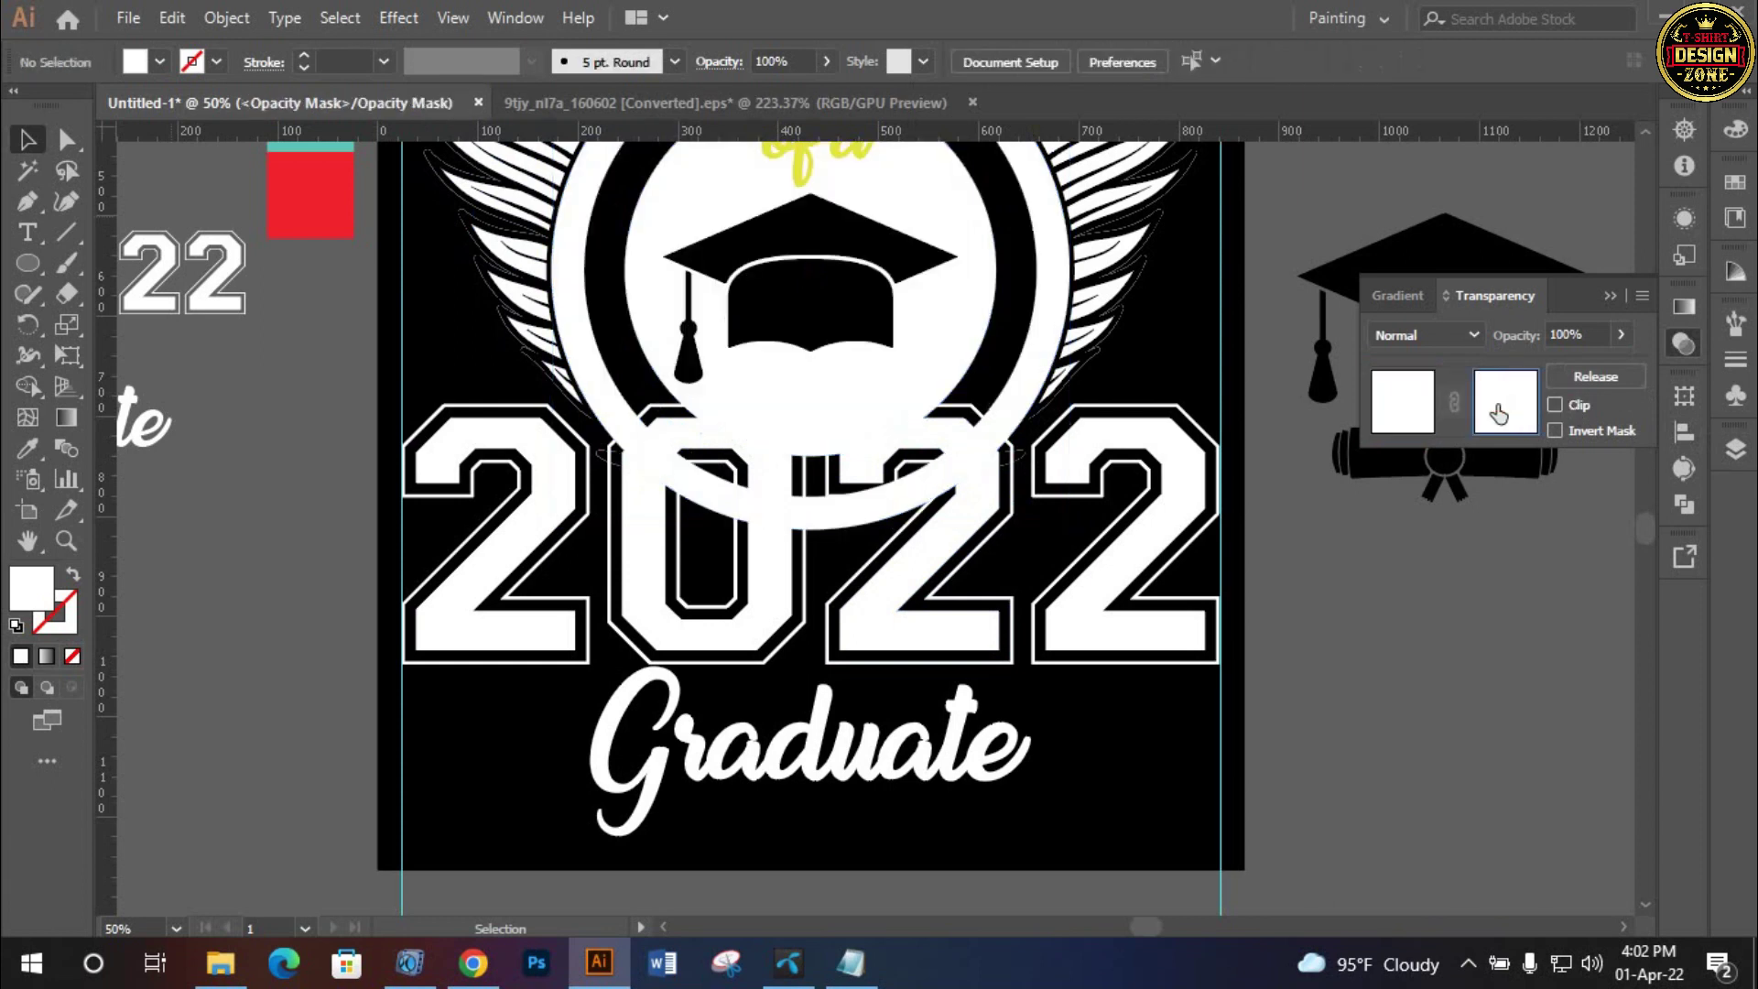
left_click(1410, 412)
left_click(1299, 532)
mouse_move(1161, 378)
left_mouse_down()
mouse_move(1099, 334)
mouse_move(1161, 378)
left_mouse_up()
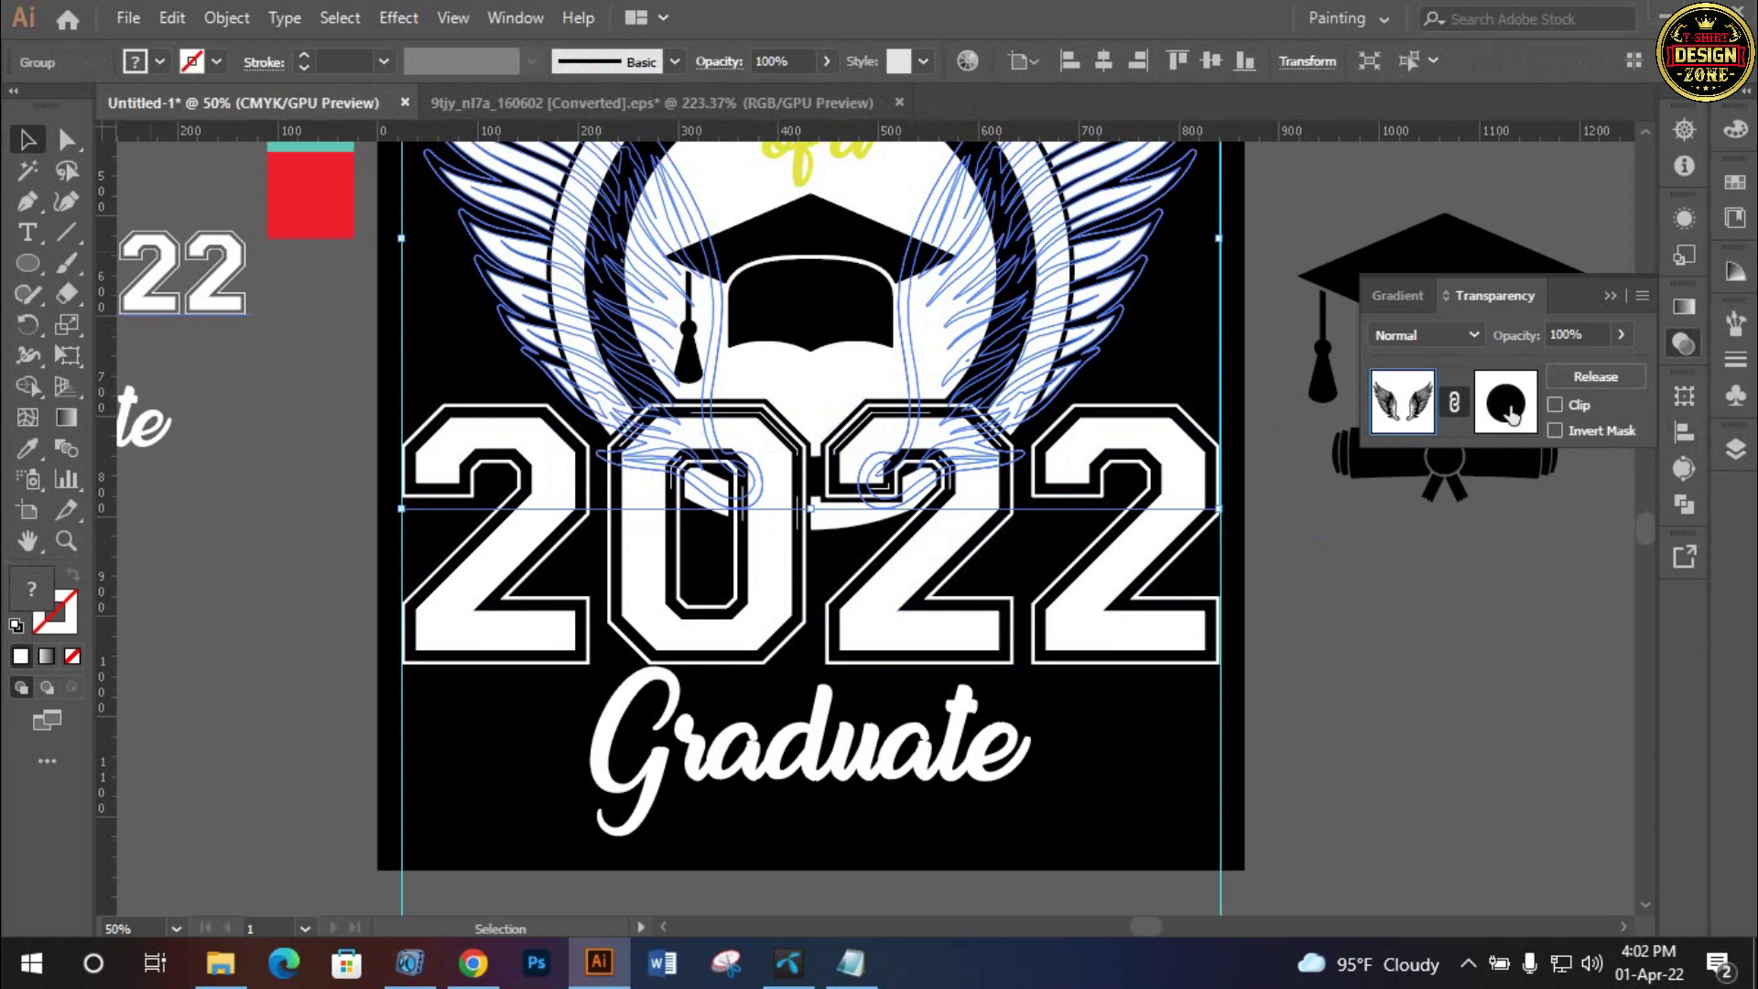
left_click(1506, 403)
key("ctrl+f")
left_click(1401, 401)
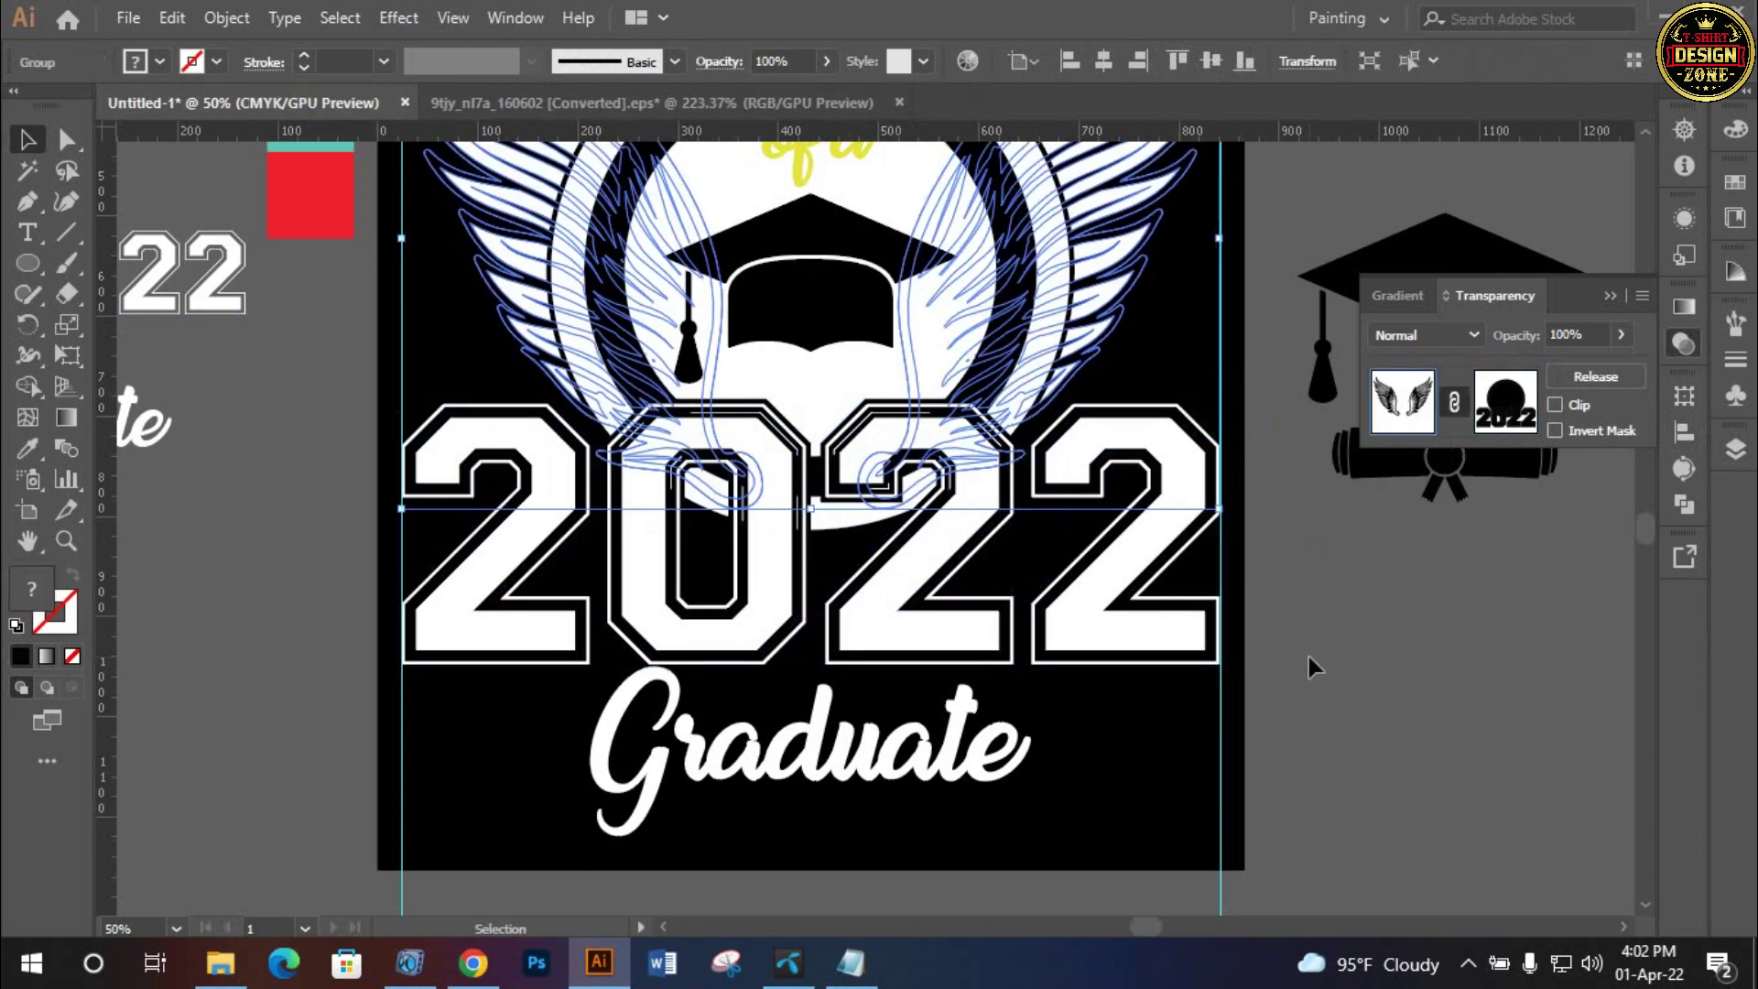
left_click(1309, 656)
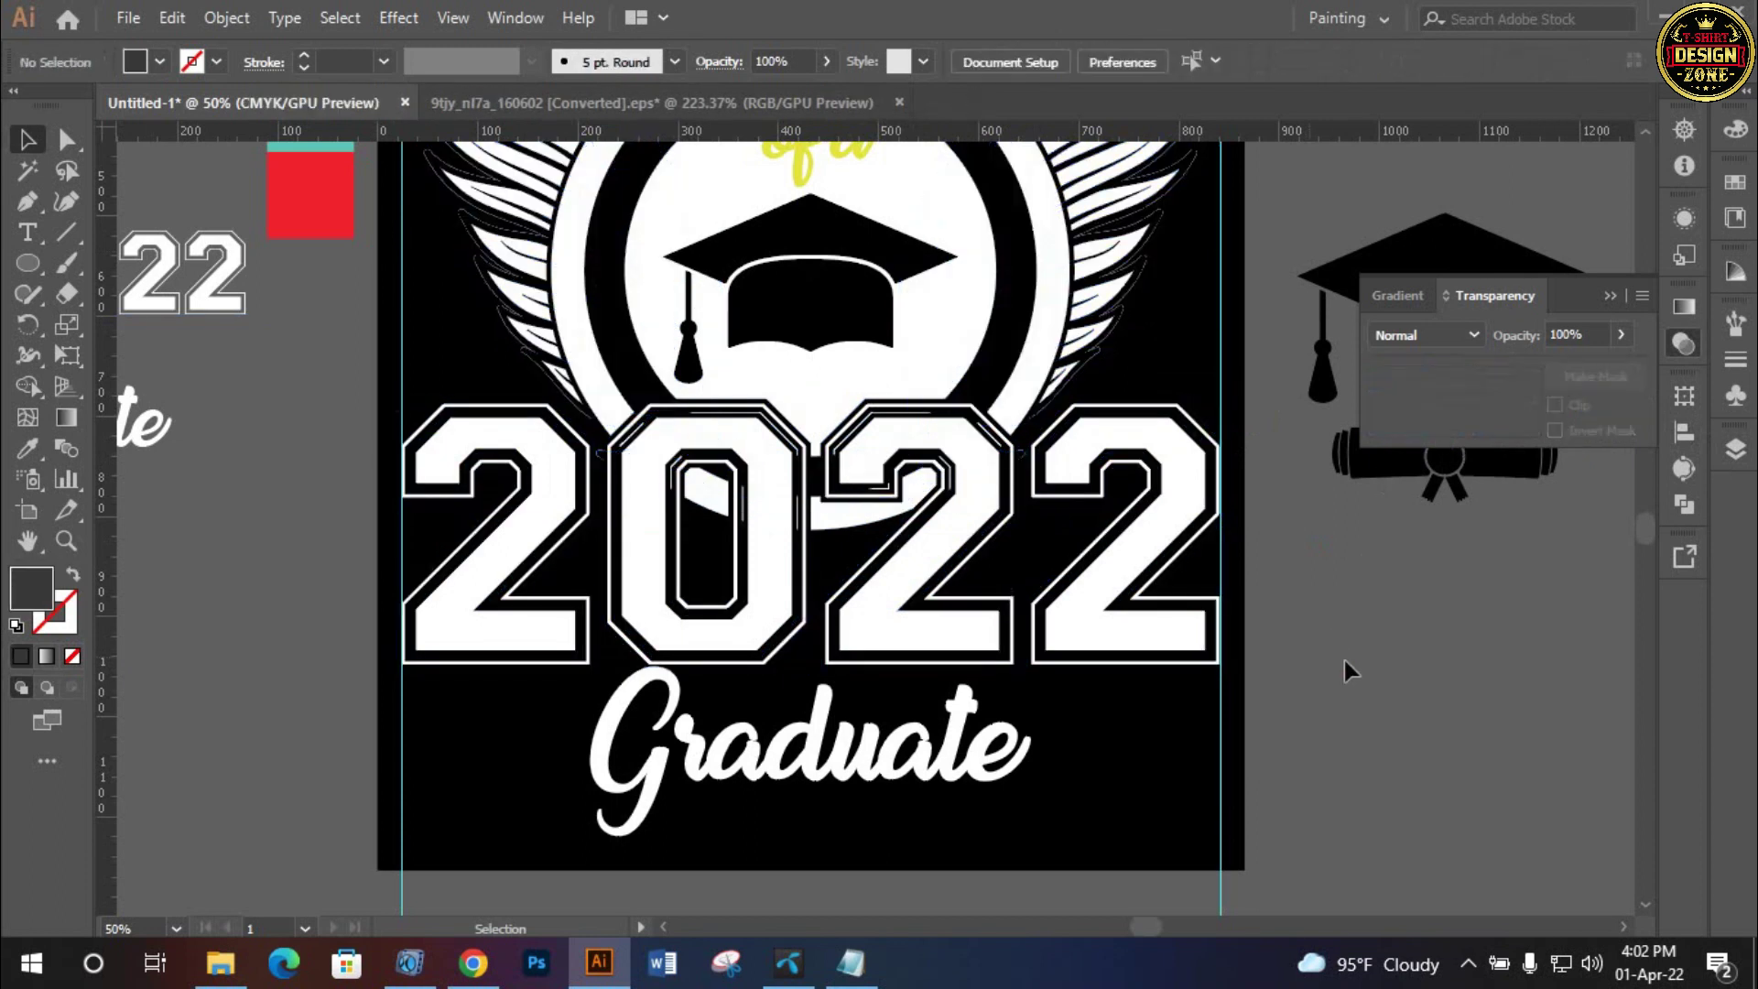
Unite the overlapping 2022 shapes inside the 2022 group's opacity mask
key("ctrl+space")
left_click(752, 497)
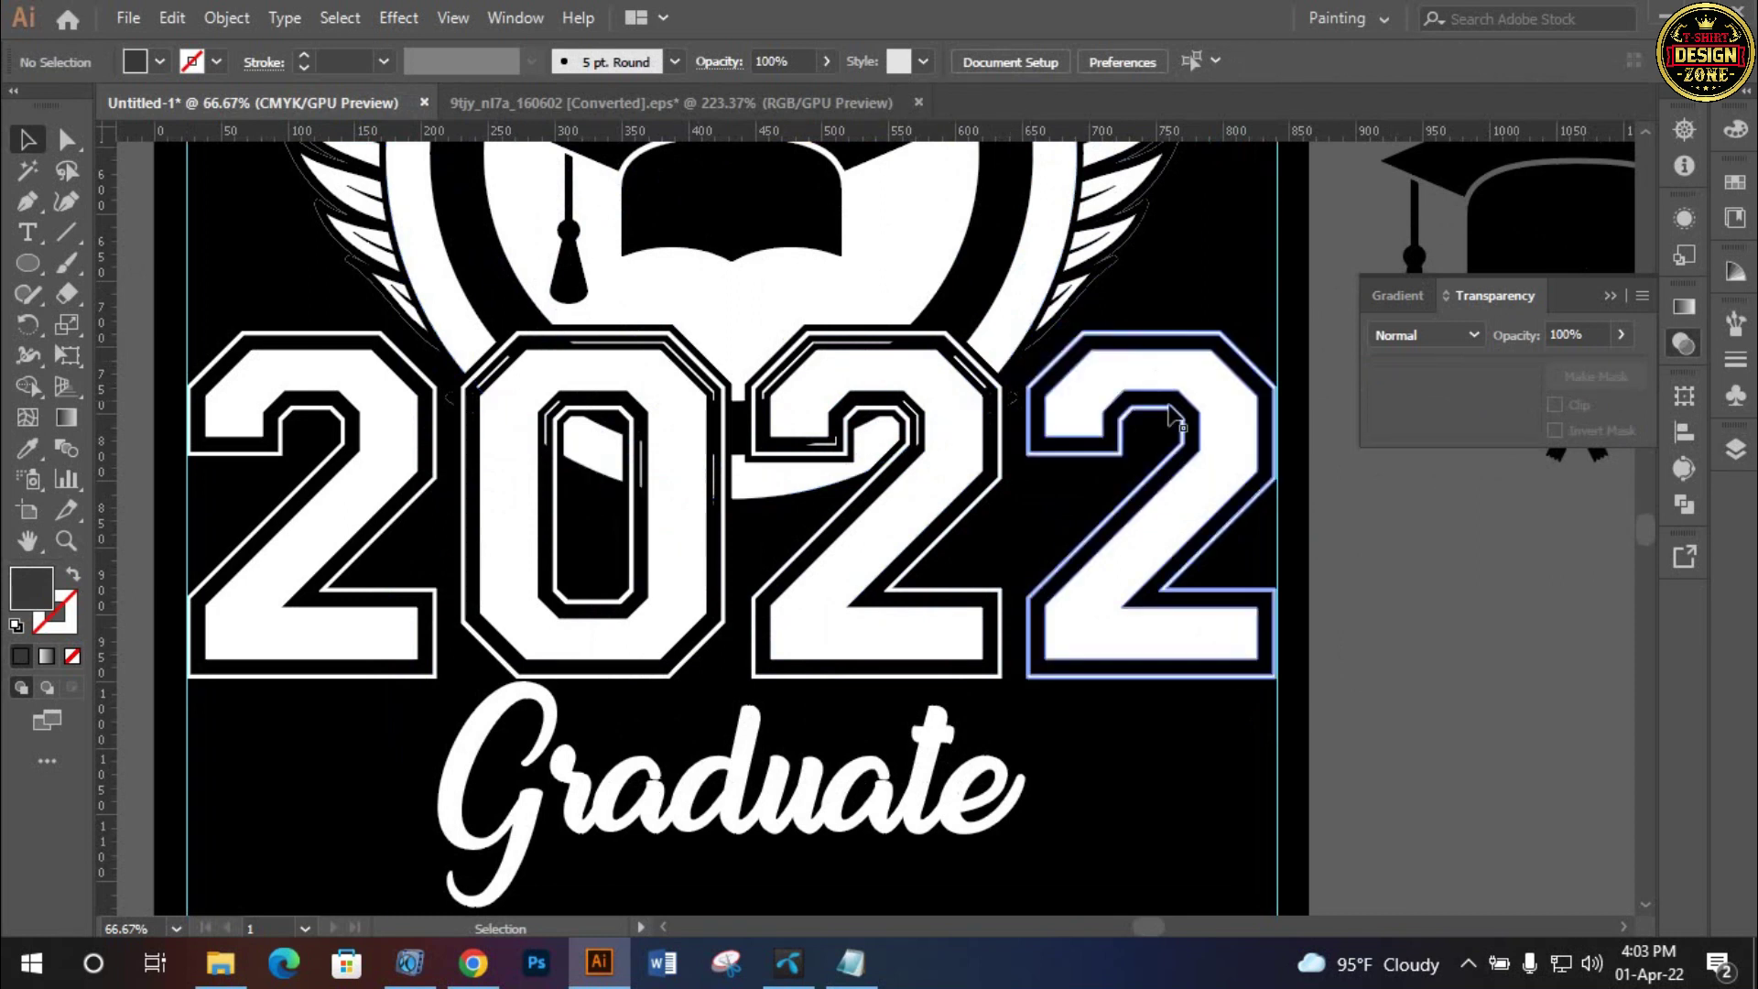
left_click(1030, 337)
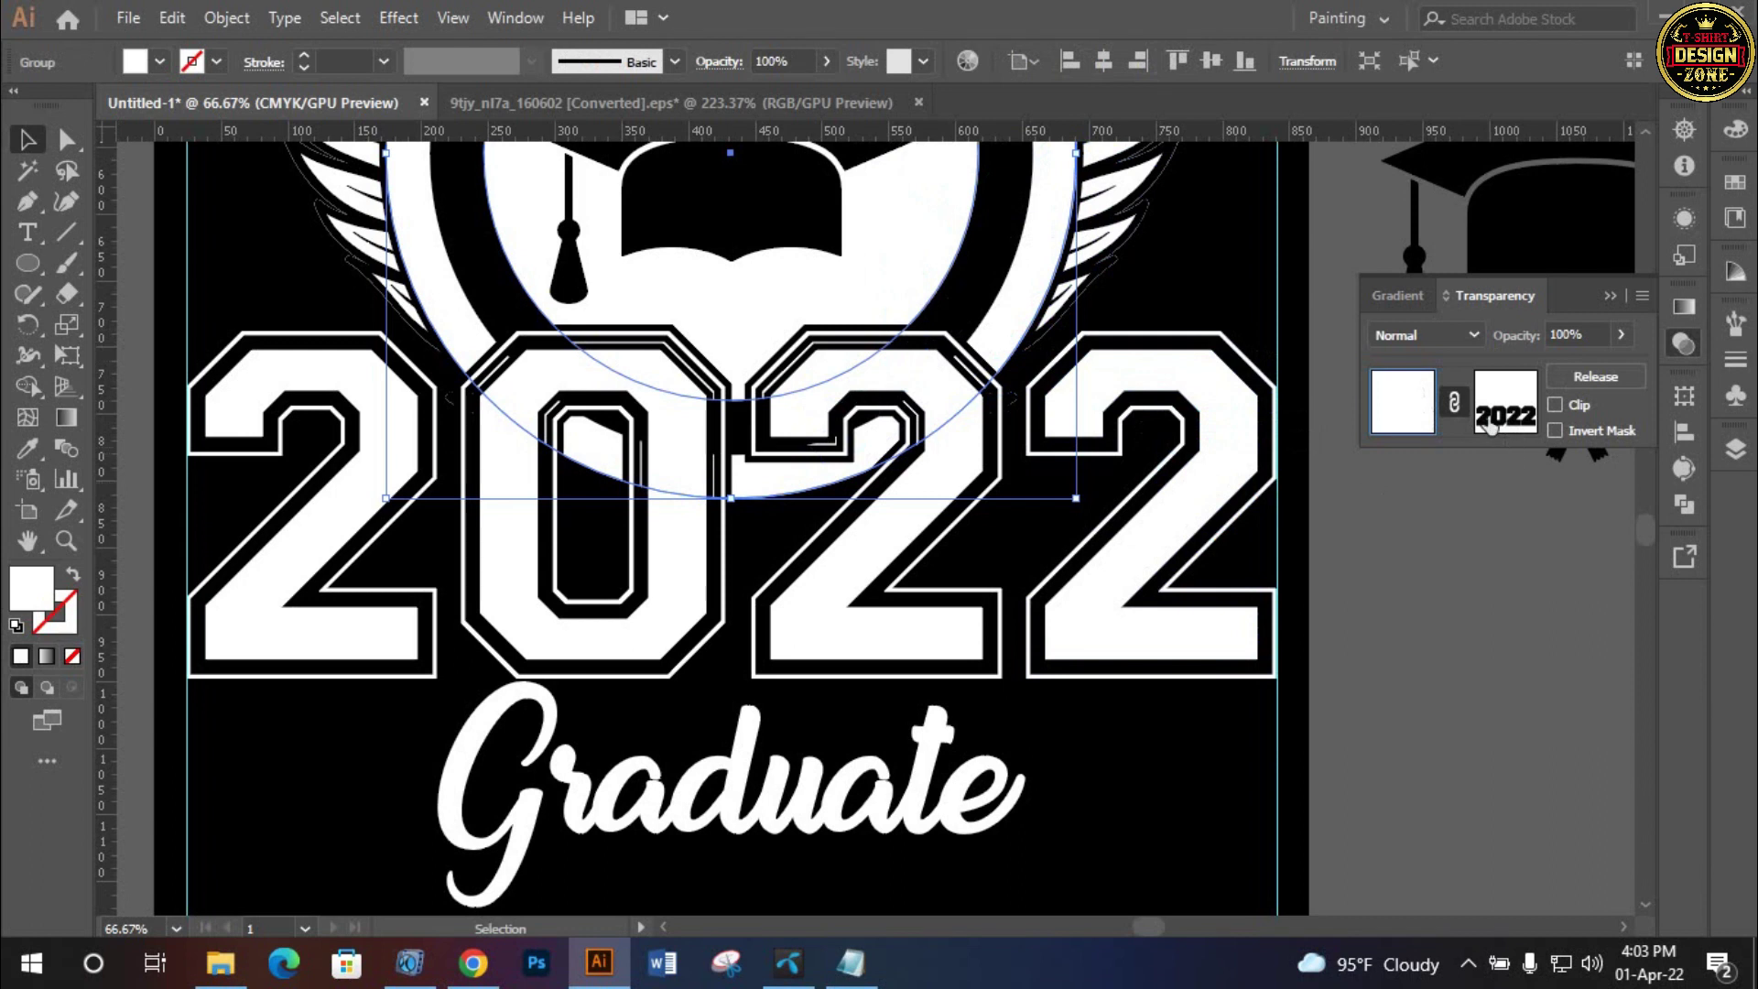
left_click(1490, 423)
left_click(1682, 502)
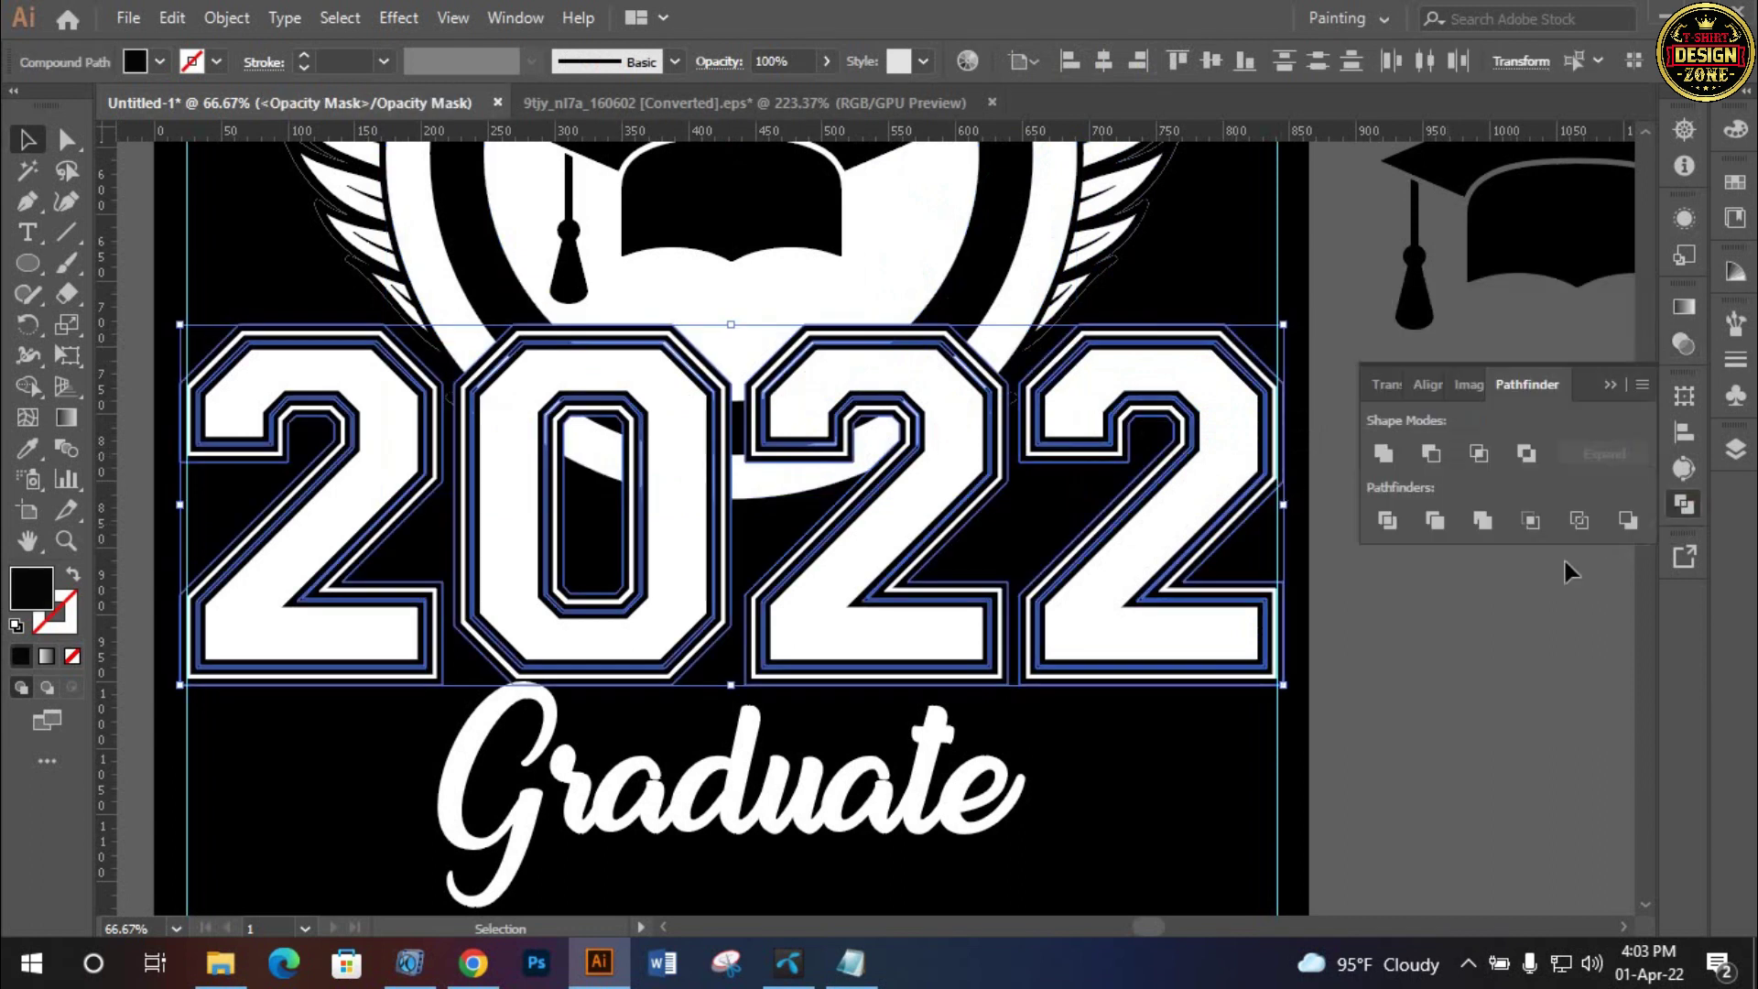
left_click(1489, 518)
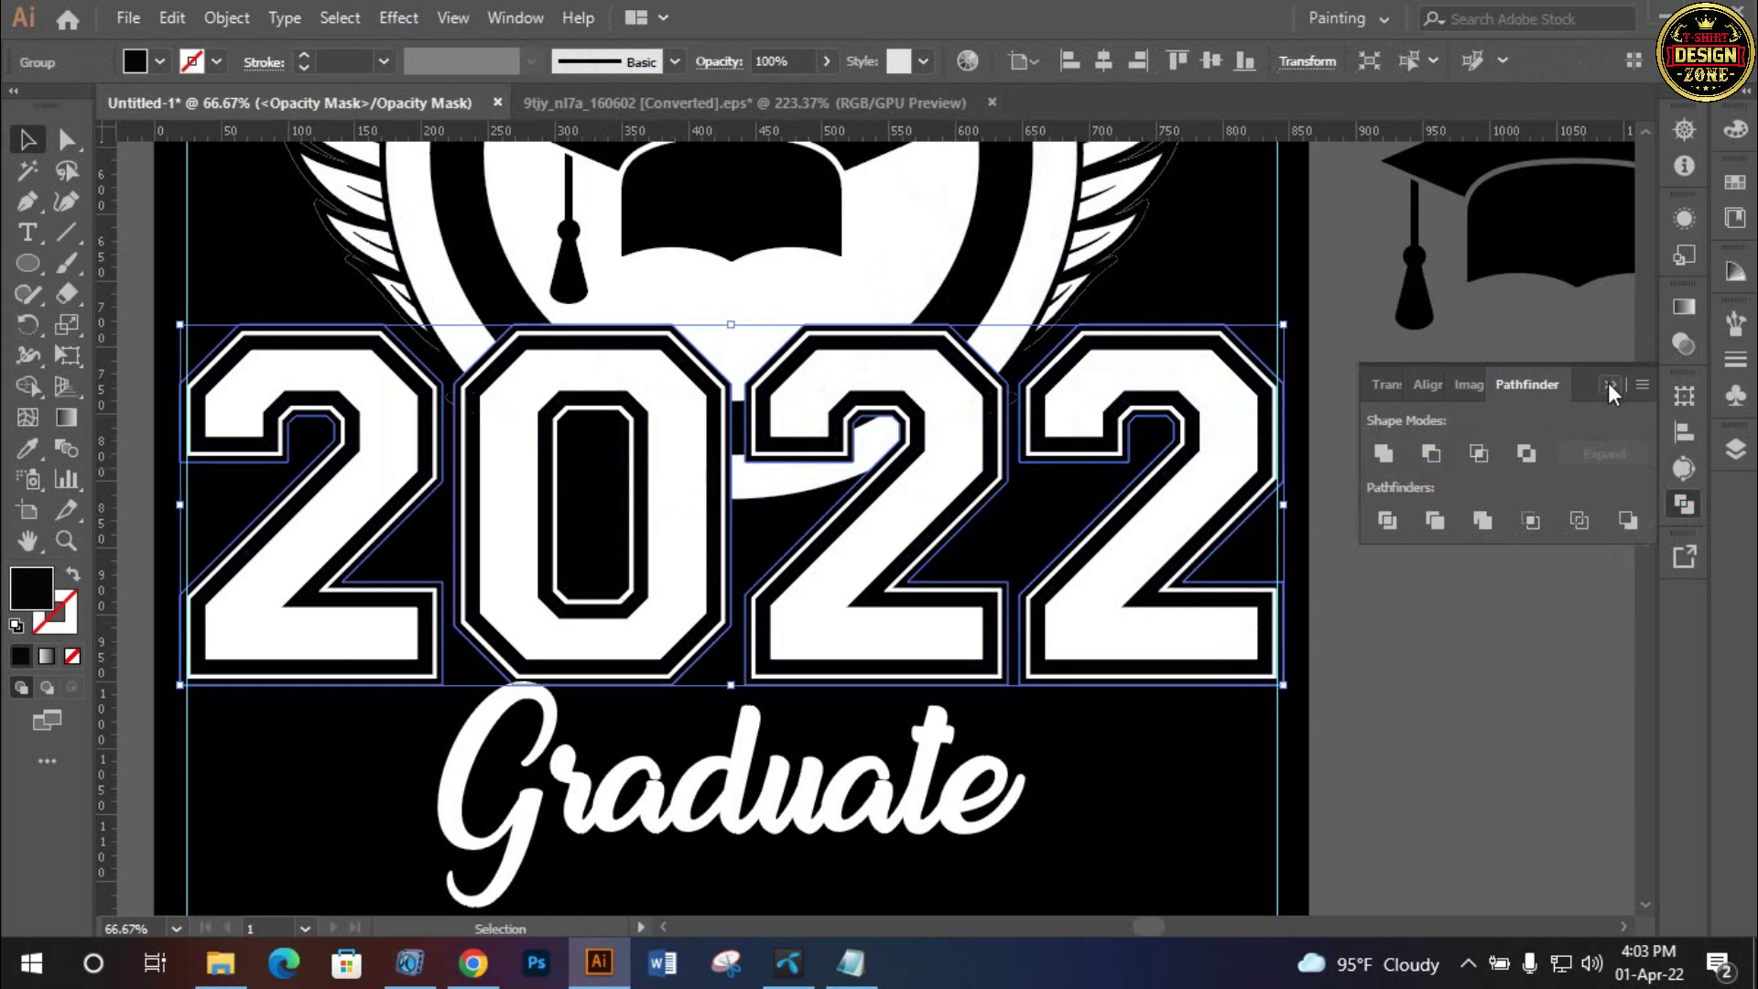
Exit opacity mask editing and fit the whole artboard in view
left_click(1683, 343)
left_click(1402, 403)
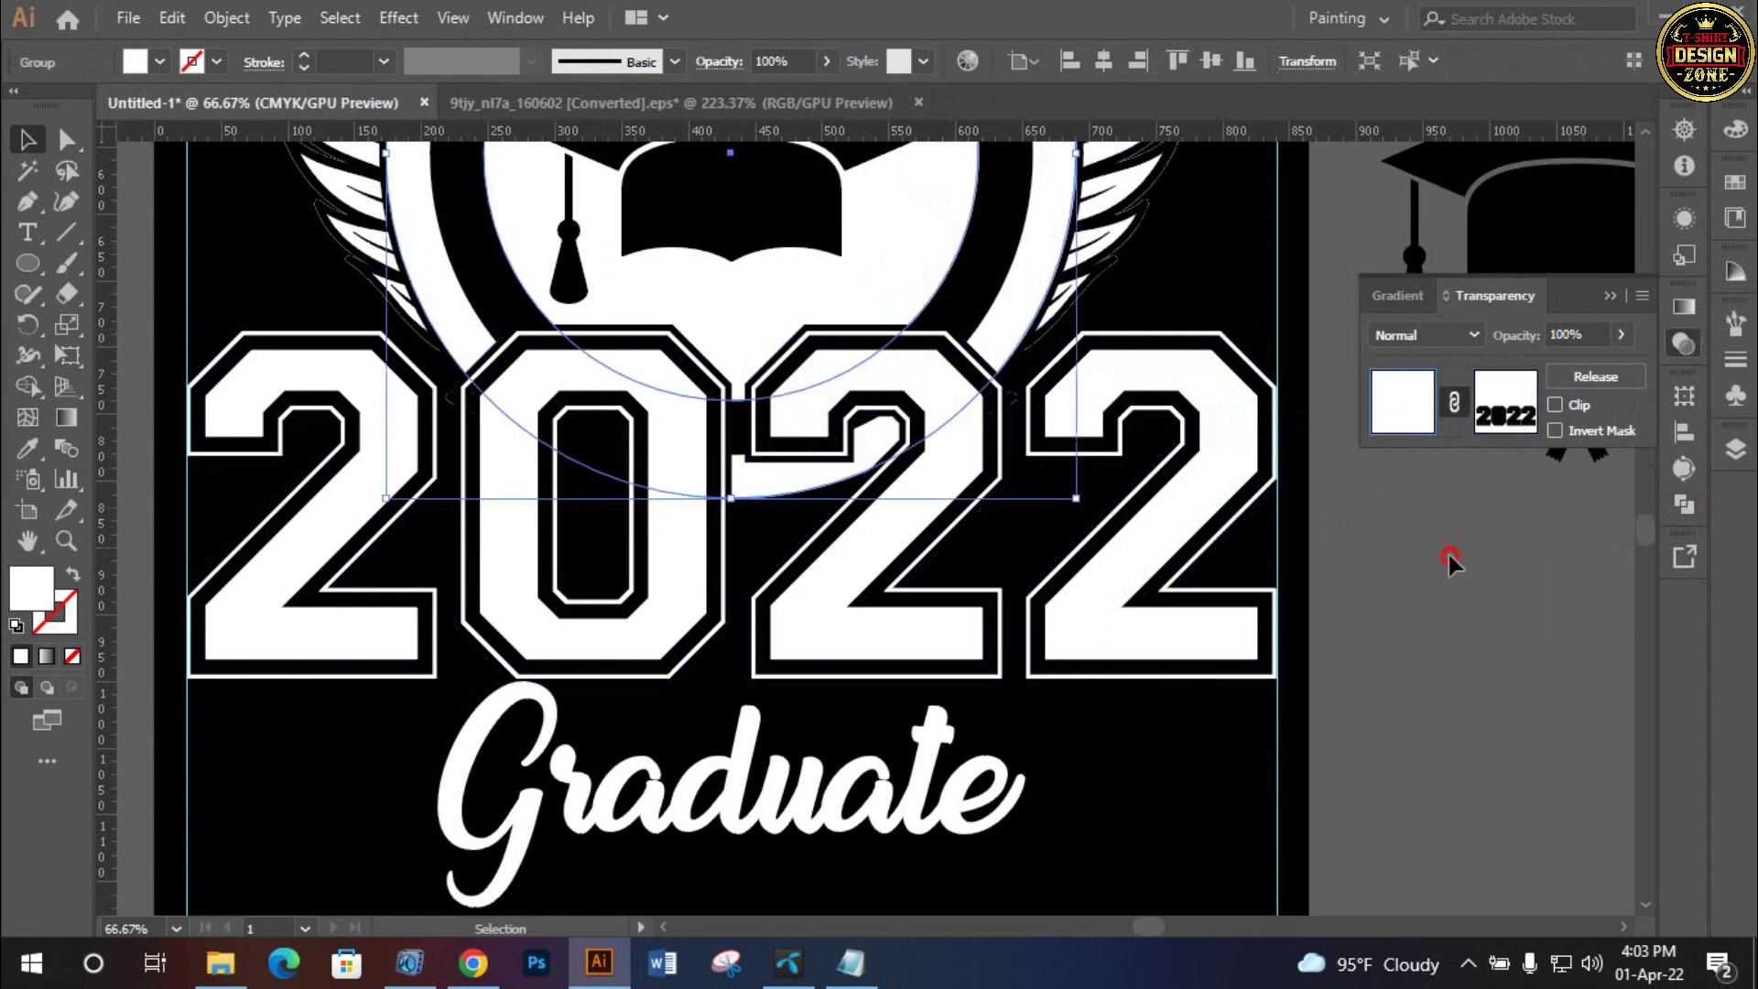
left_click(1448, 555)
key("ctrl+0")
key("space")
key("ctrl+space")
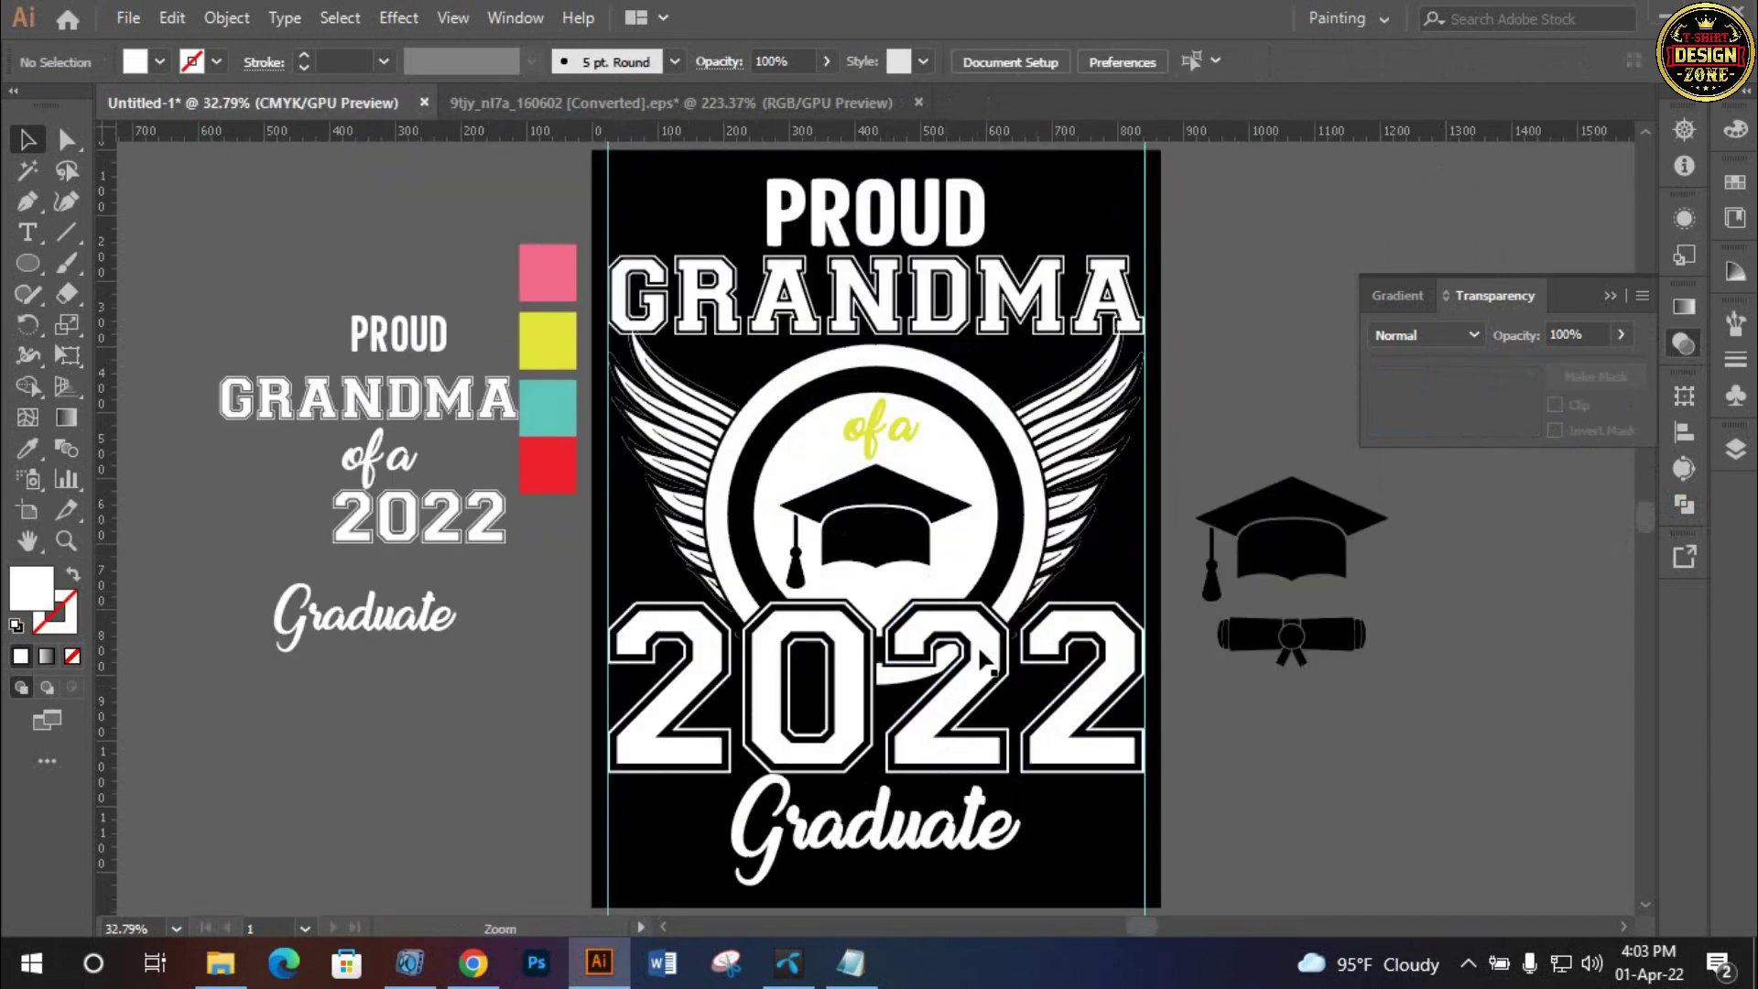
Enlarge the Graduate text and centre it horizontally on the artboard
left_click_drag(982, 658, 1025, 516)
left_click(914, 717)
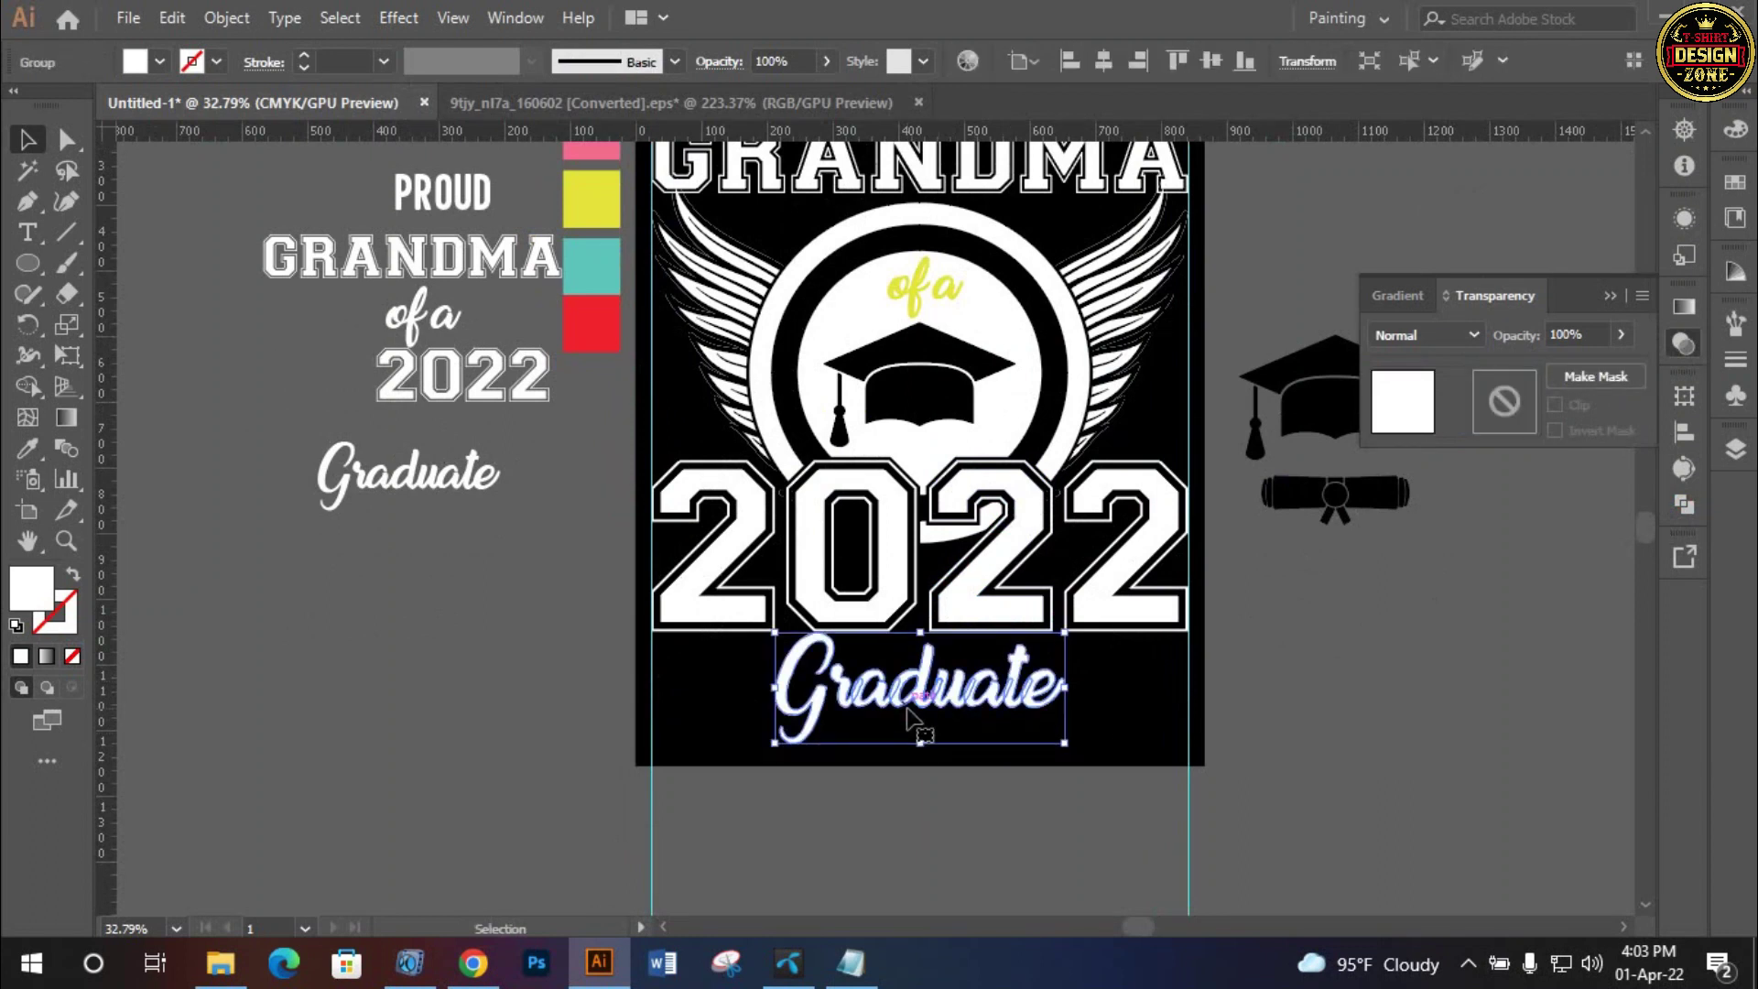
left_click_drag(1078, 700, 1108, 719)
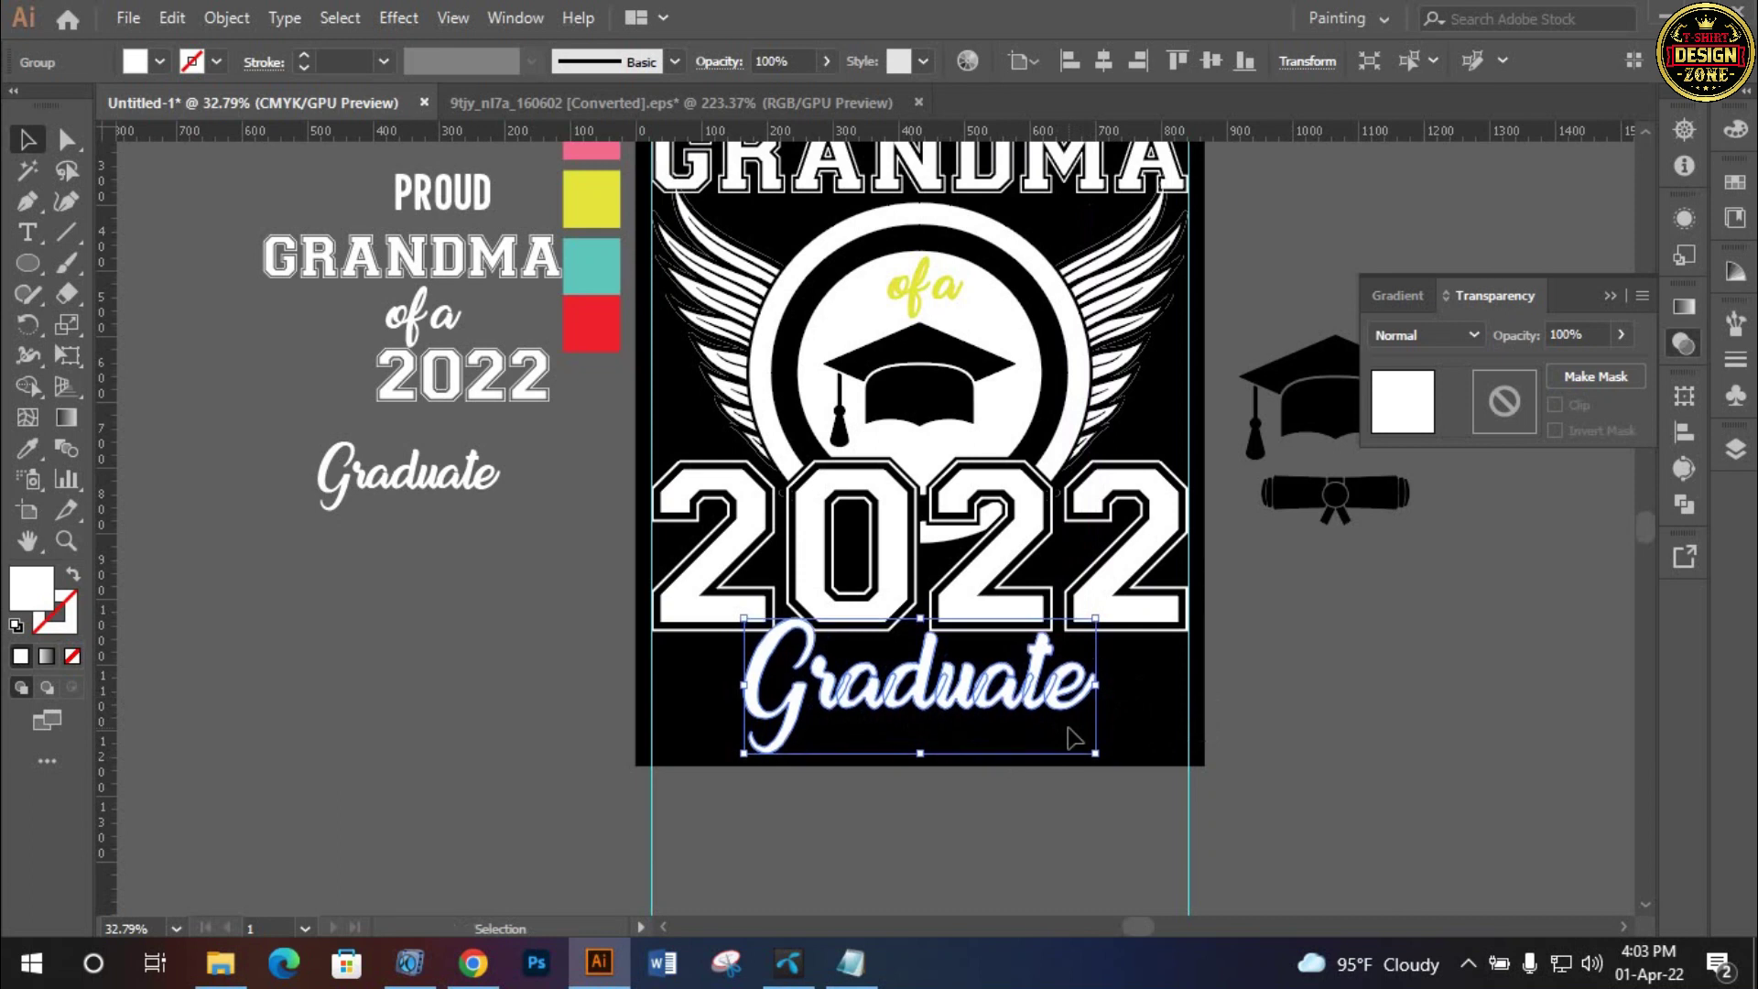
left_click(1264, 675)
left_click(1090, 682)
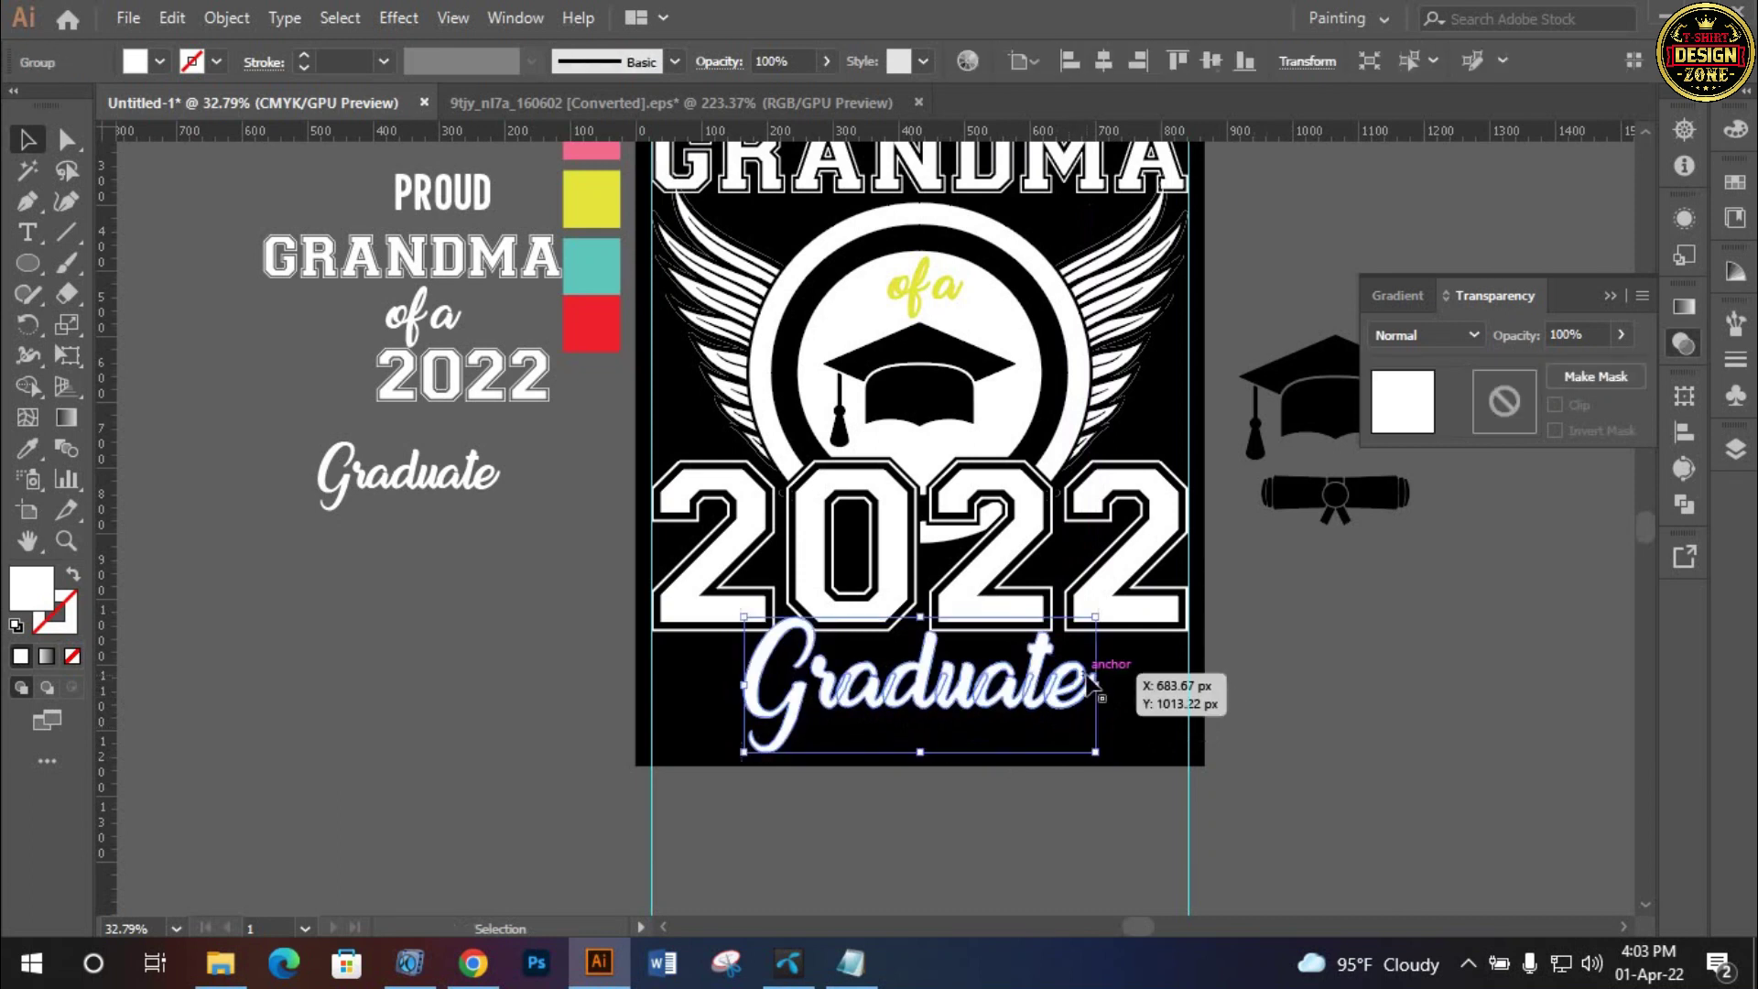
left_click(1105, 64)
left_click(1273, 673)
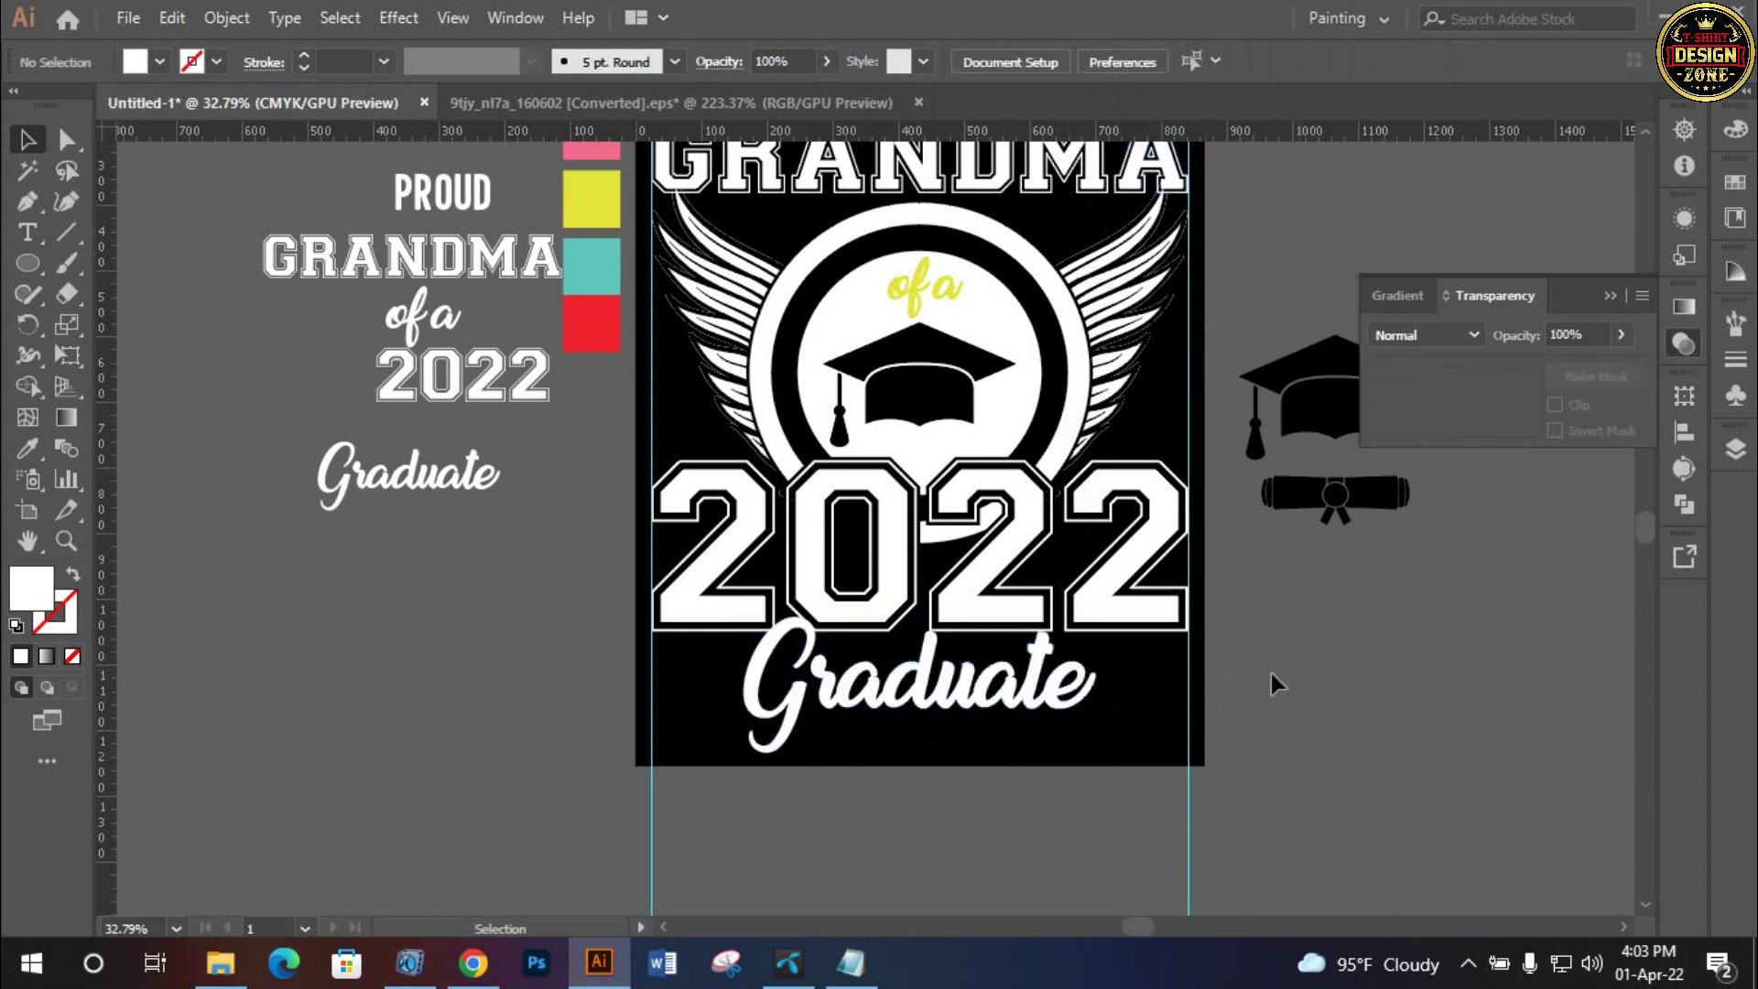
Centre the PROUD heading horizontally on the artboard
scroll(1273, 673, "up", 2)
left_click(1611, 297)
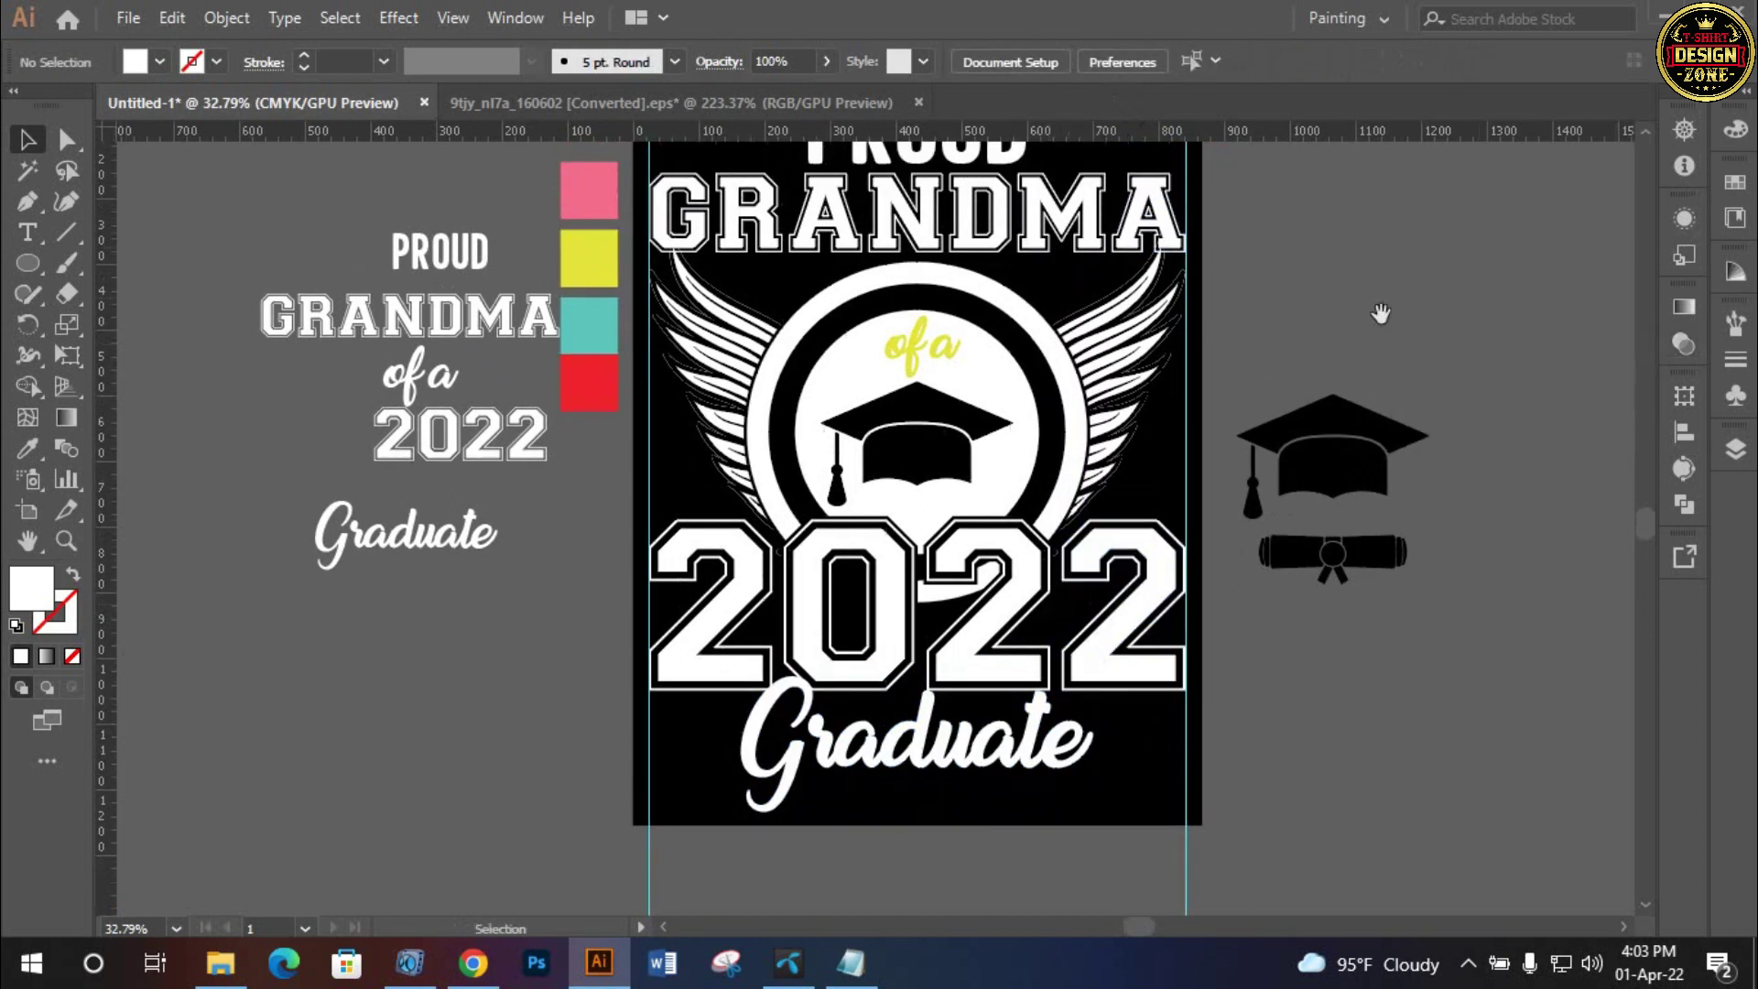
scroll(1205, 423, "up", 1)
scroll(1262, 318, "down", 2)
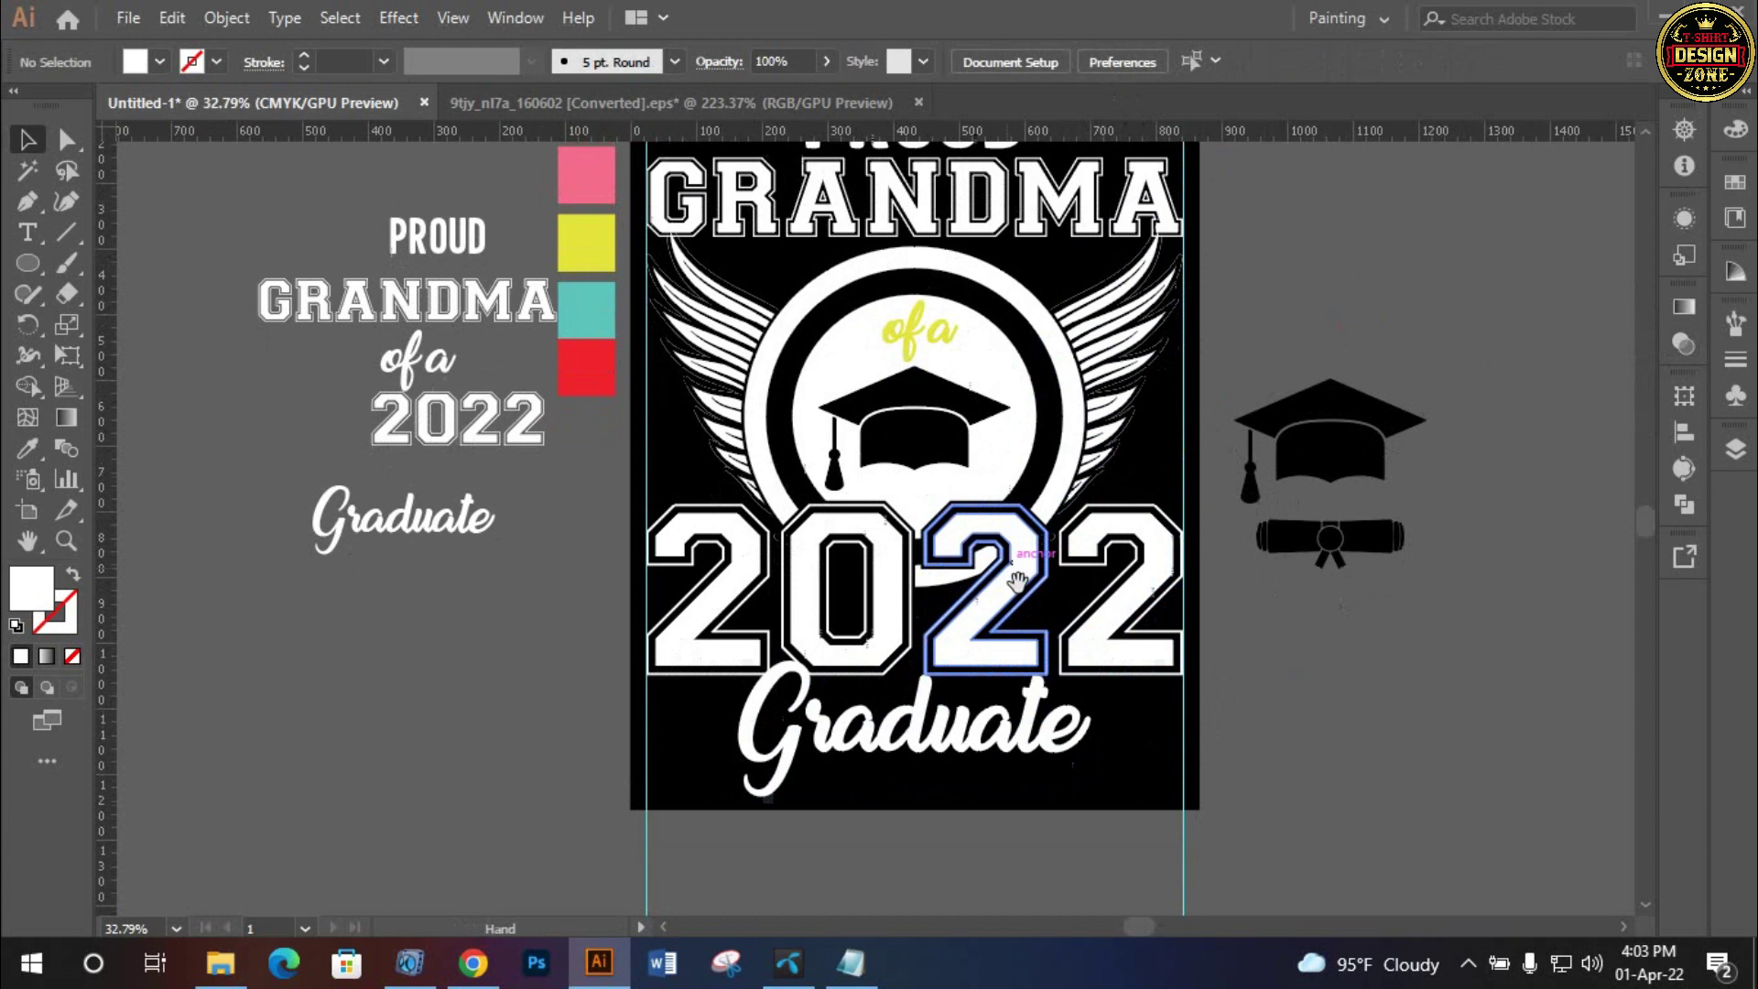
scroll(1168, 441, "up", 5)
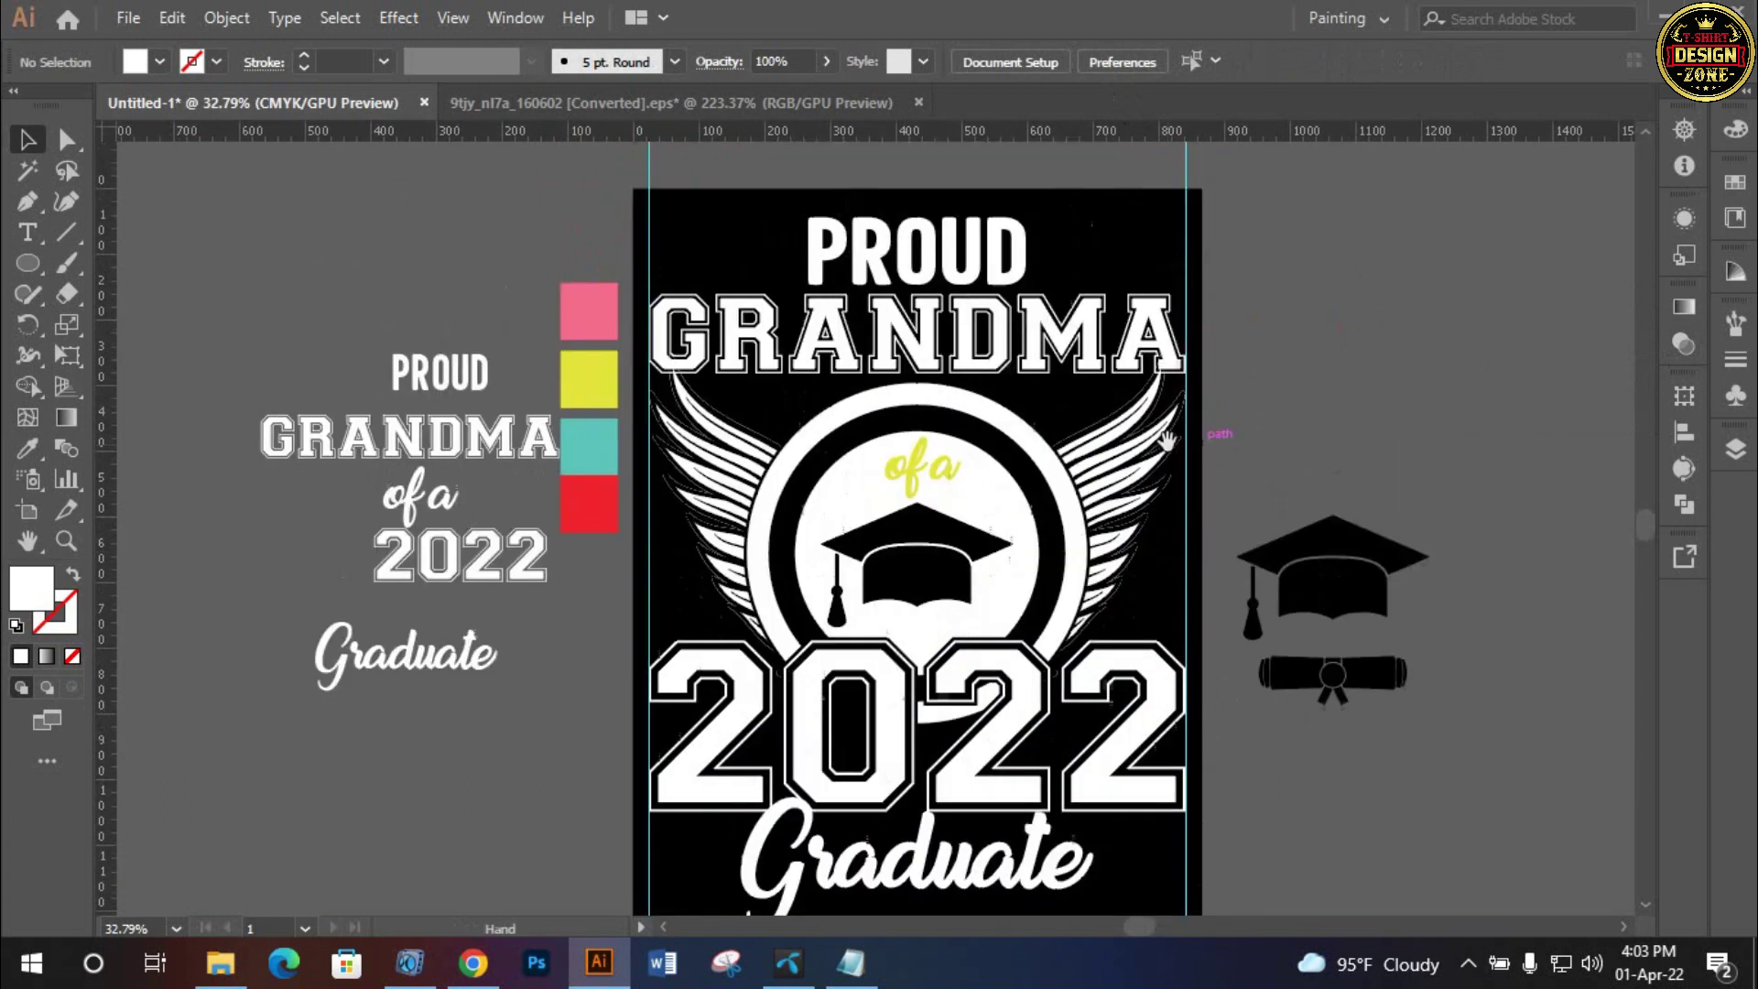
left_click(1000, 321)
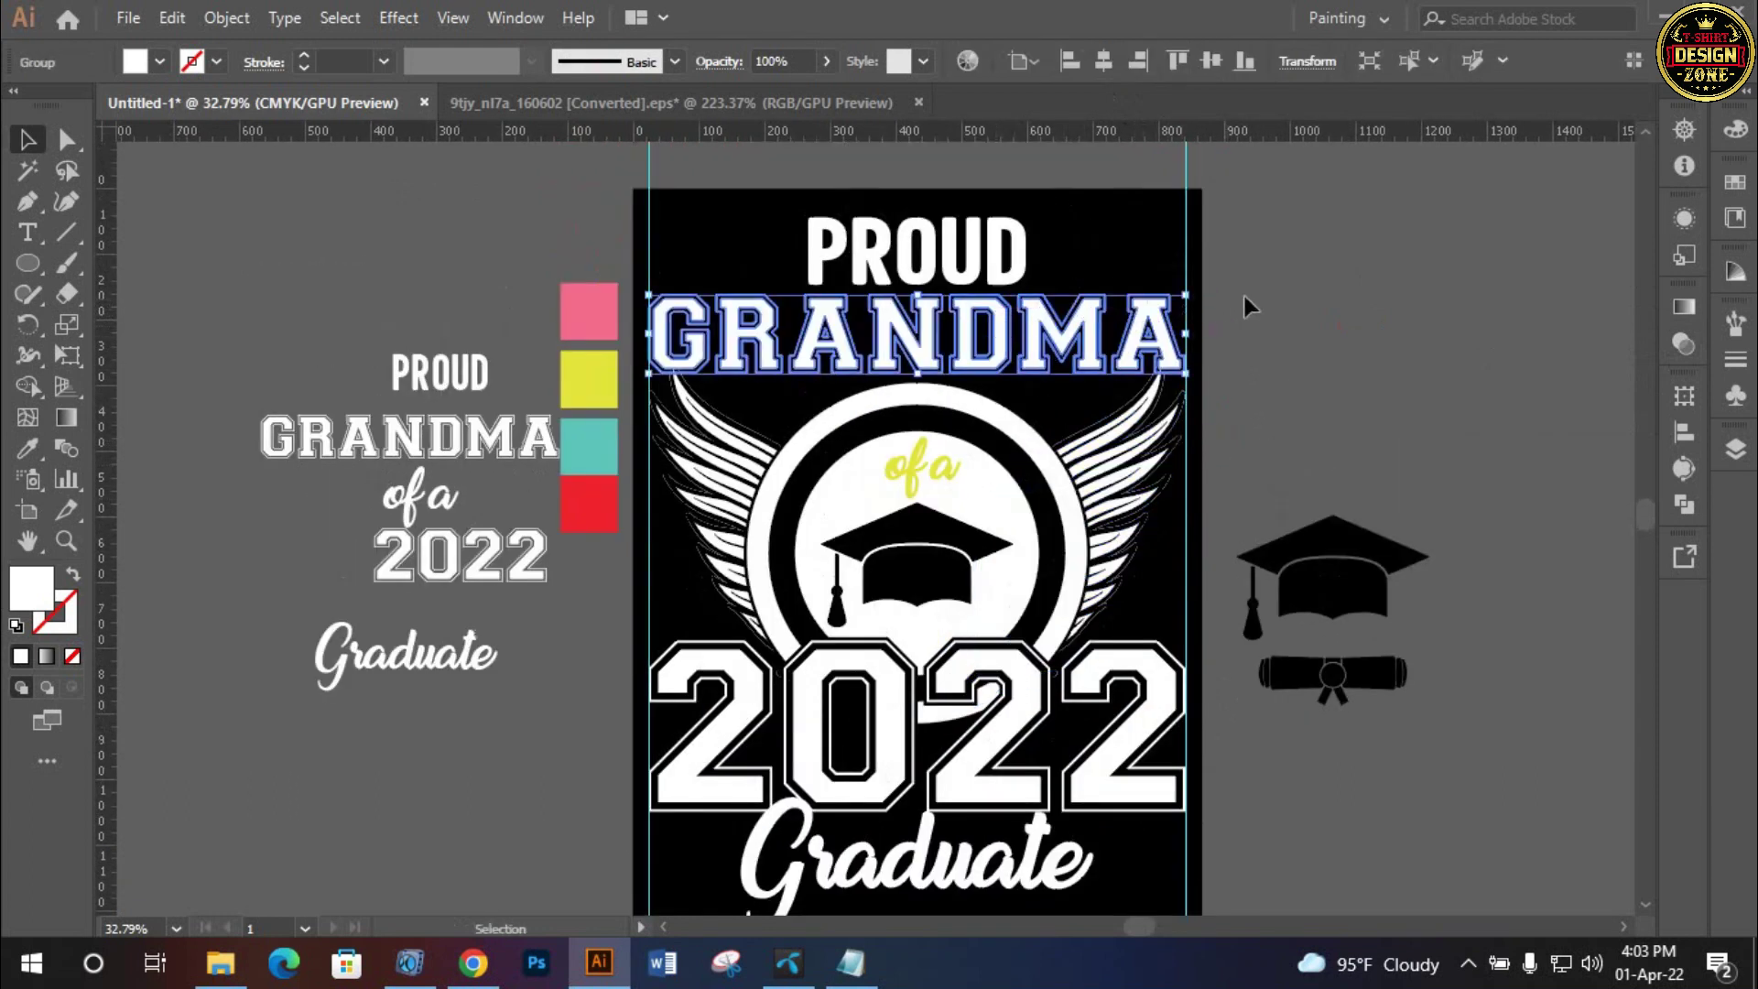
left_click(1244, 294)
left_click(1019, 249)
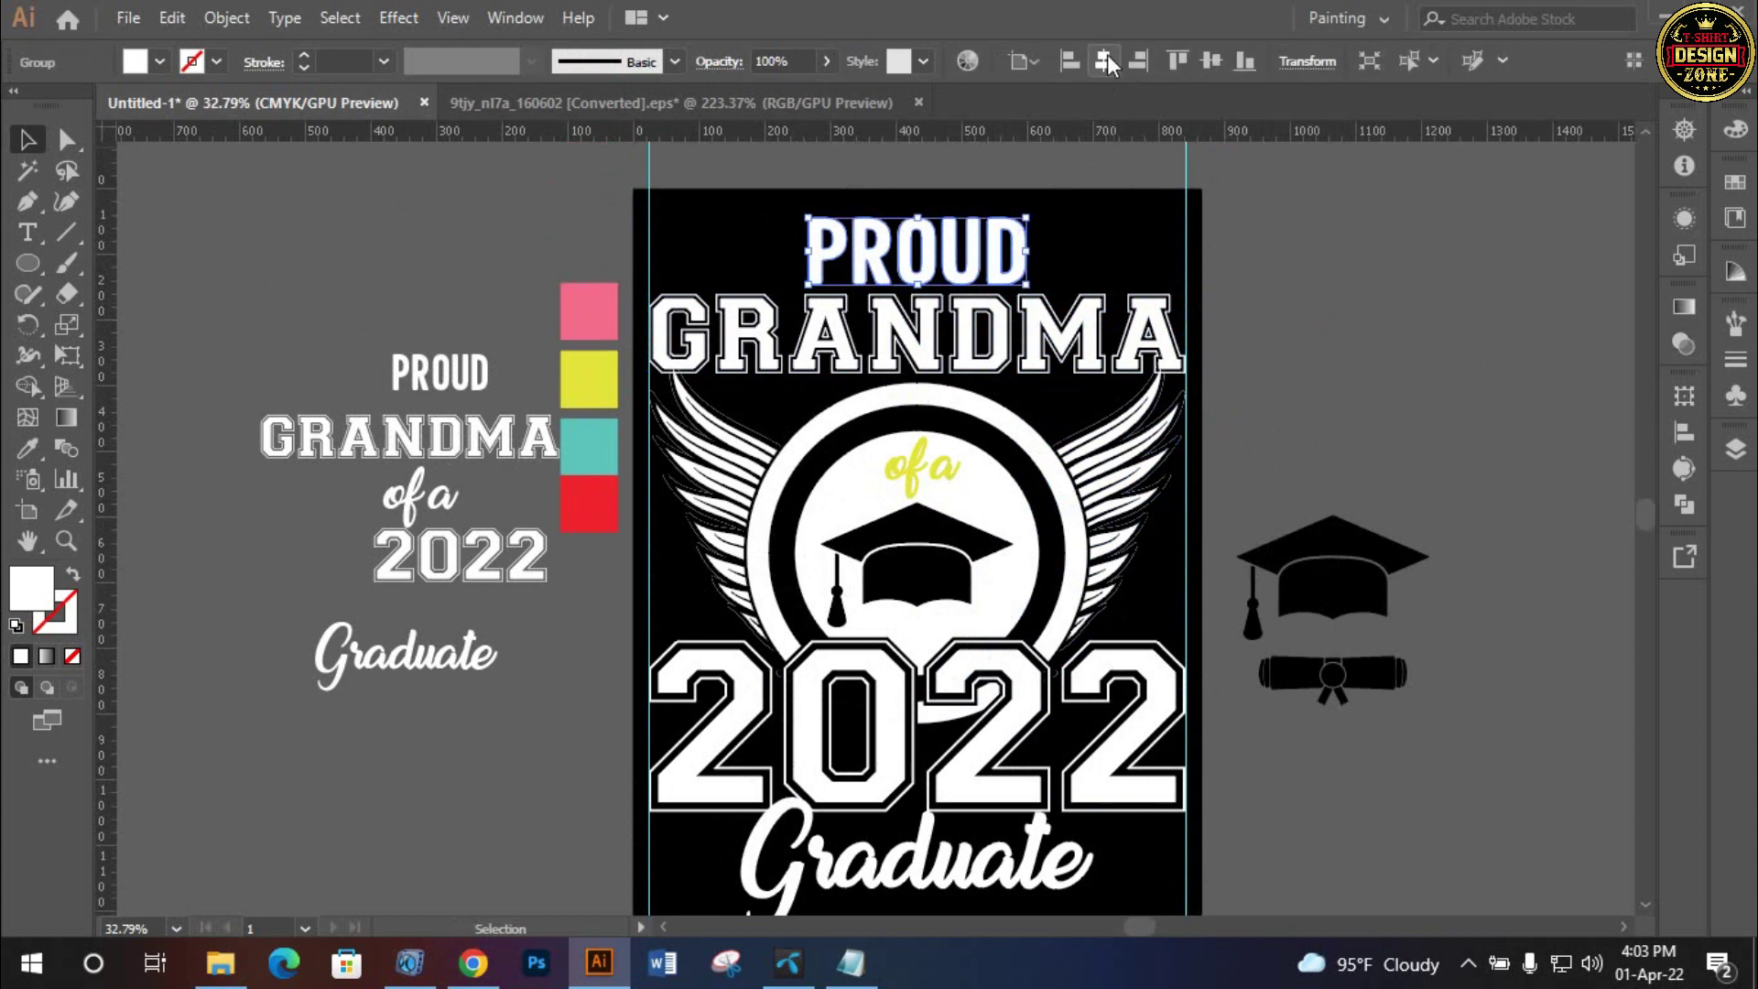
left_click(1318, 305)
left_click_drag(1010, 733, 943, 623)
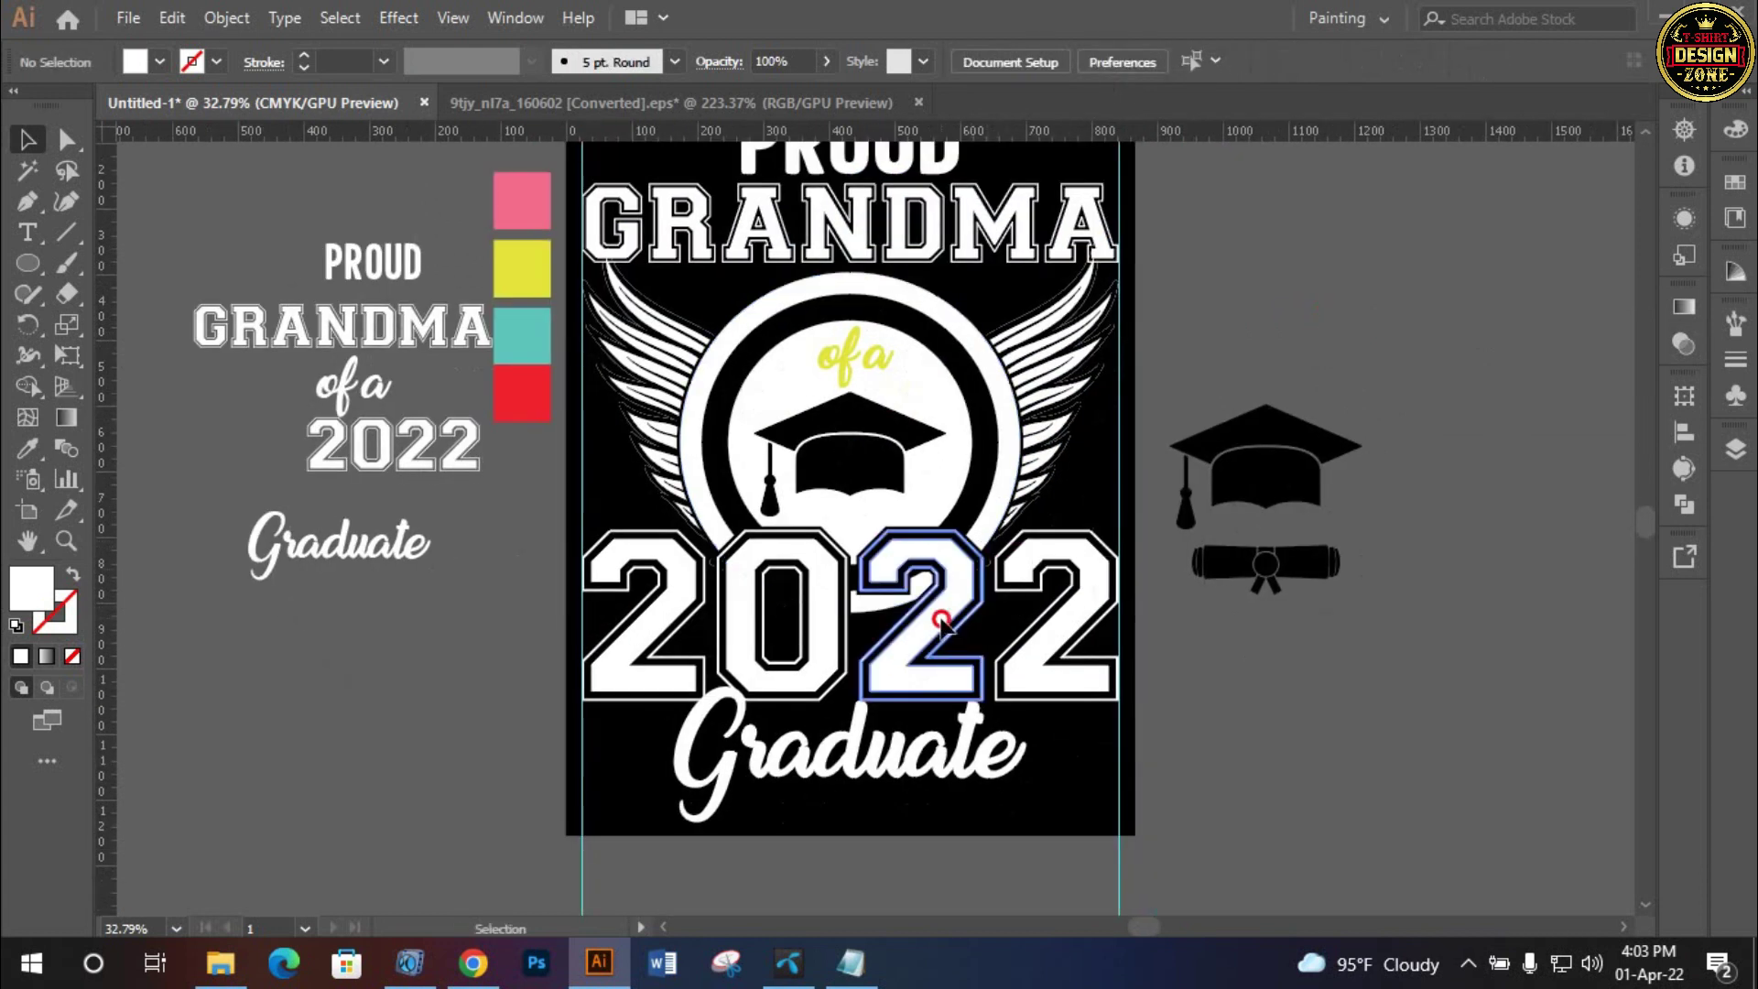
left_click(943, 623)
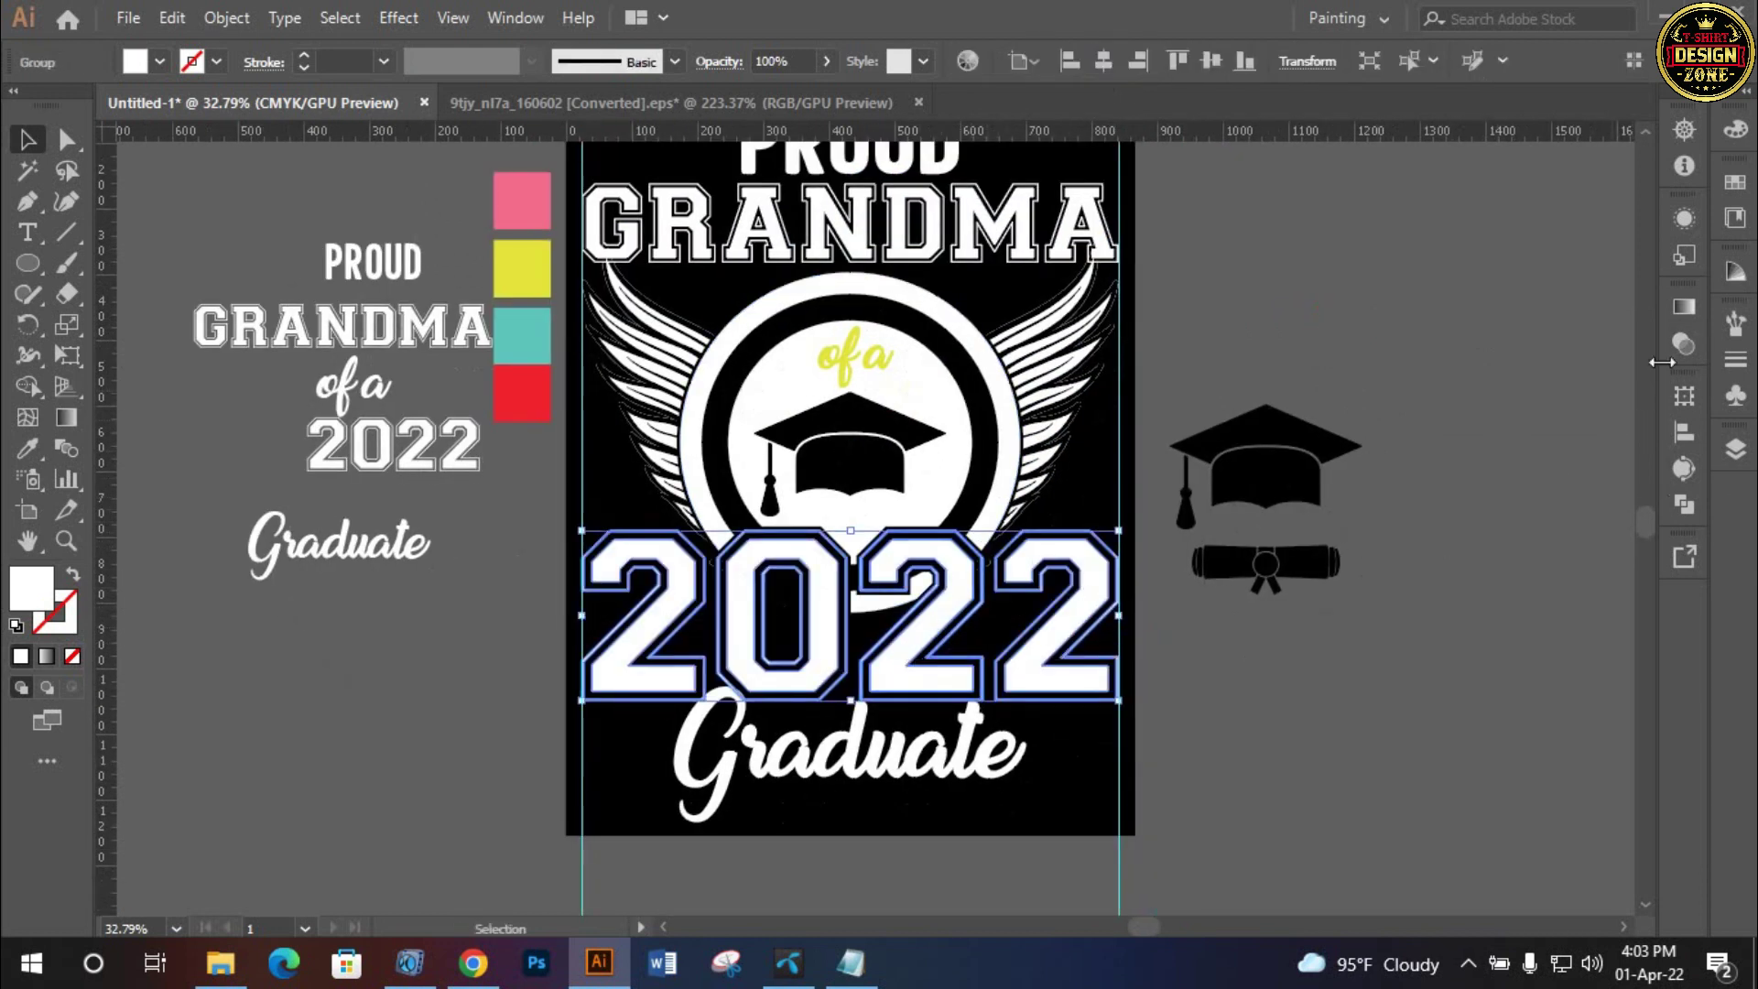
Fill 2022 with a linear gradient whose end stop is the yellow swatch
left_click(1690, 311)
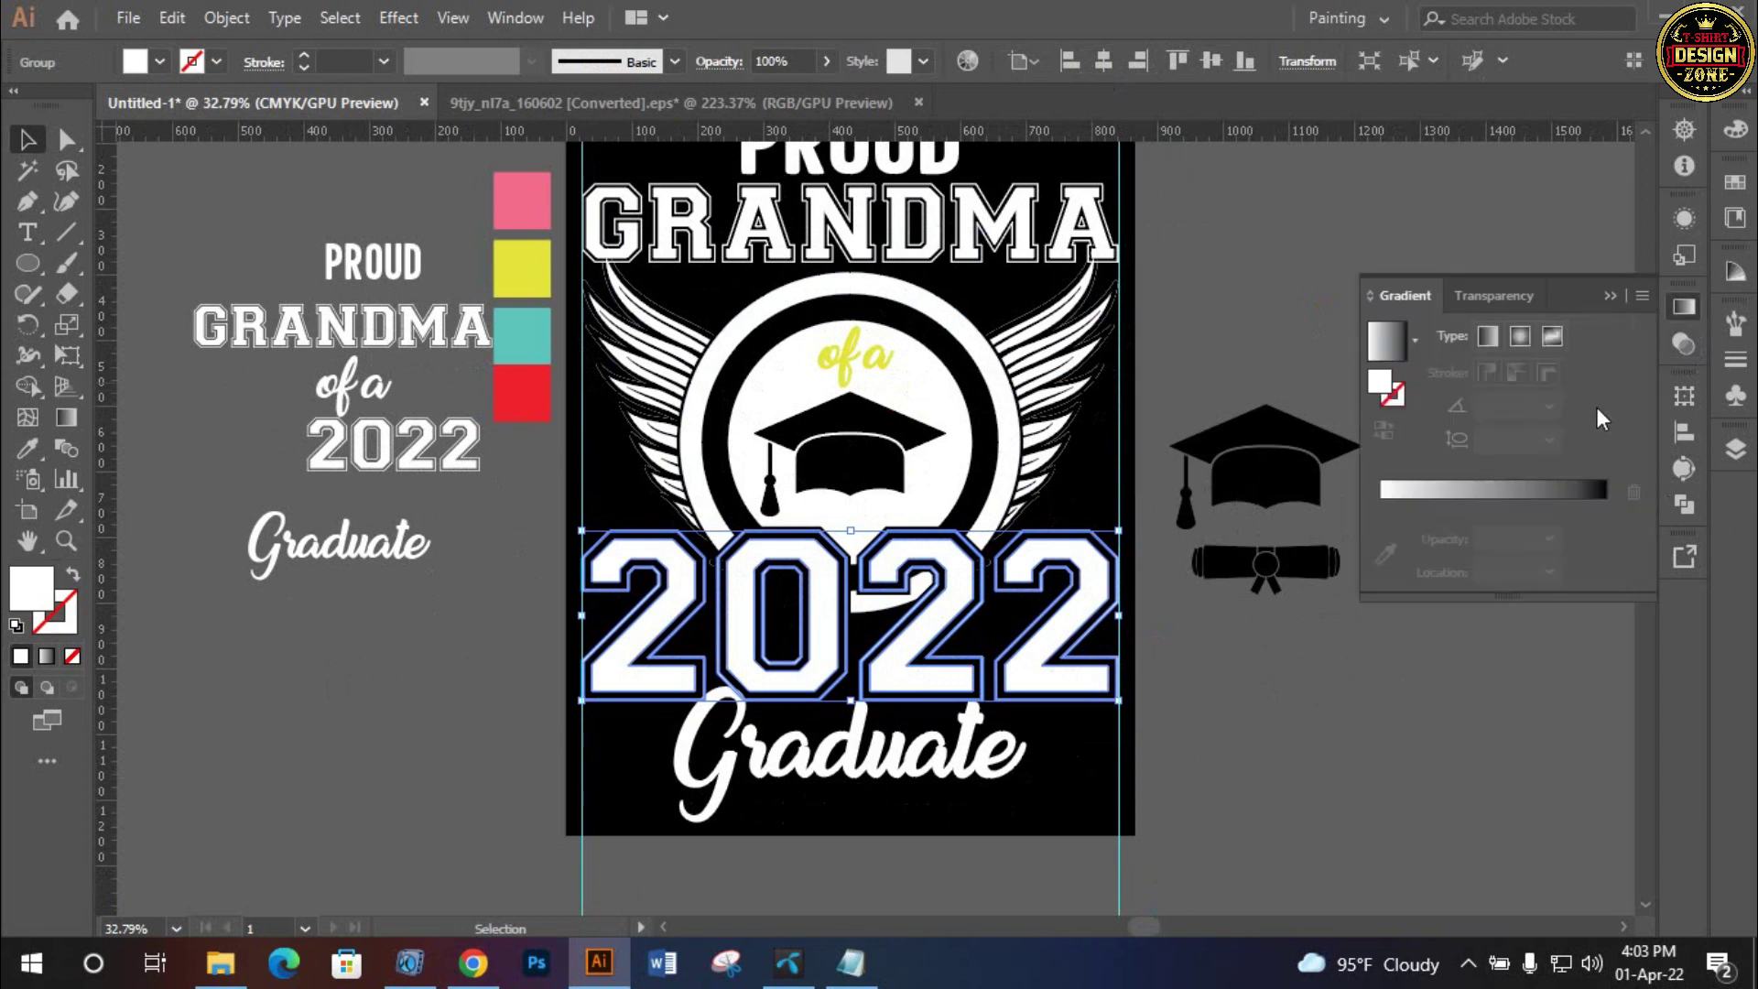
left_click(1388, 343)
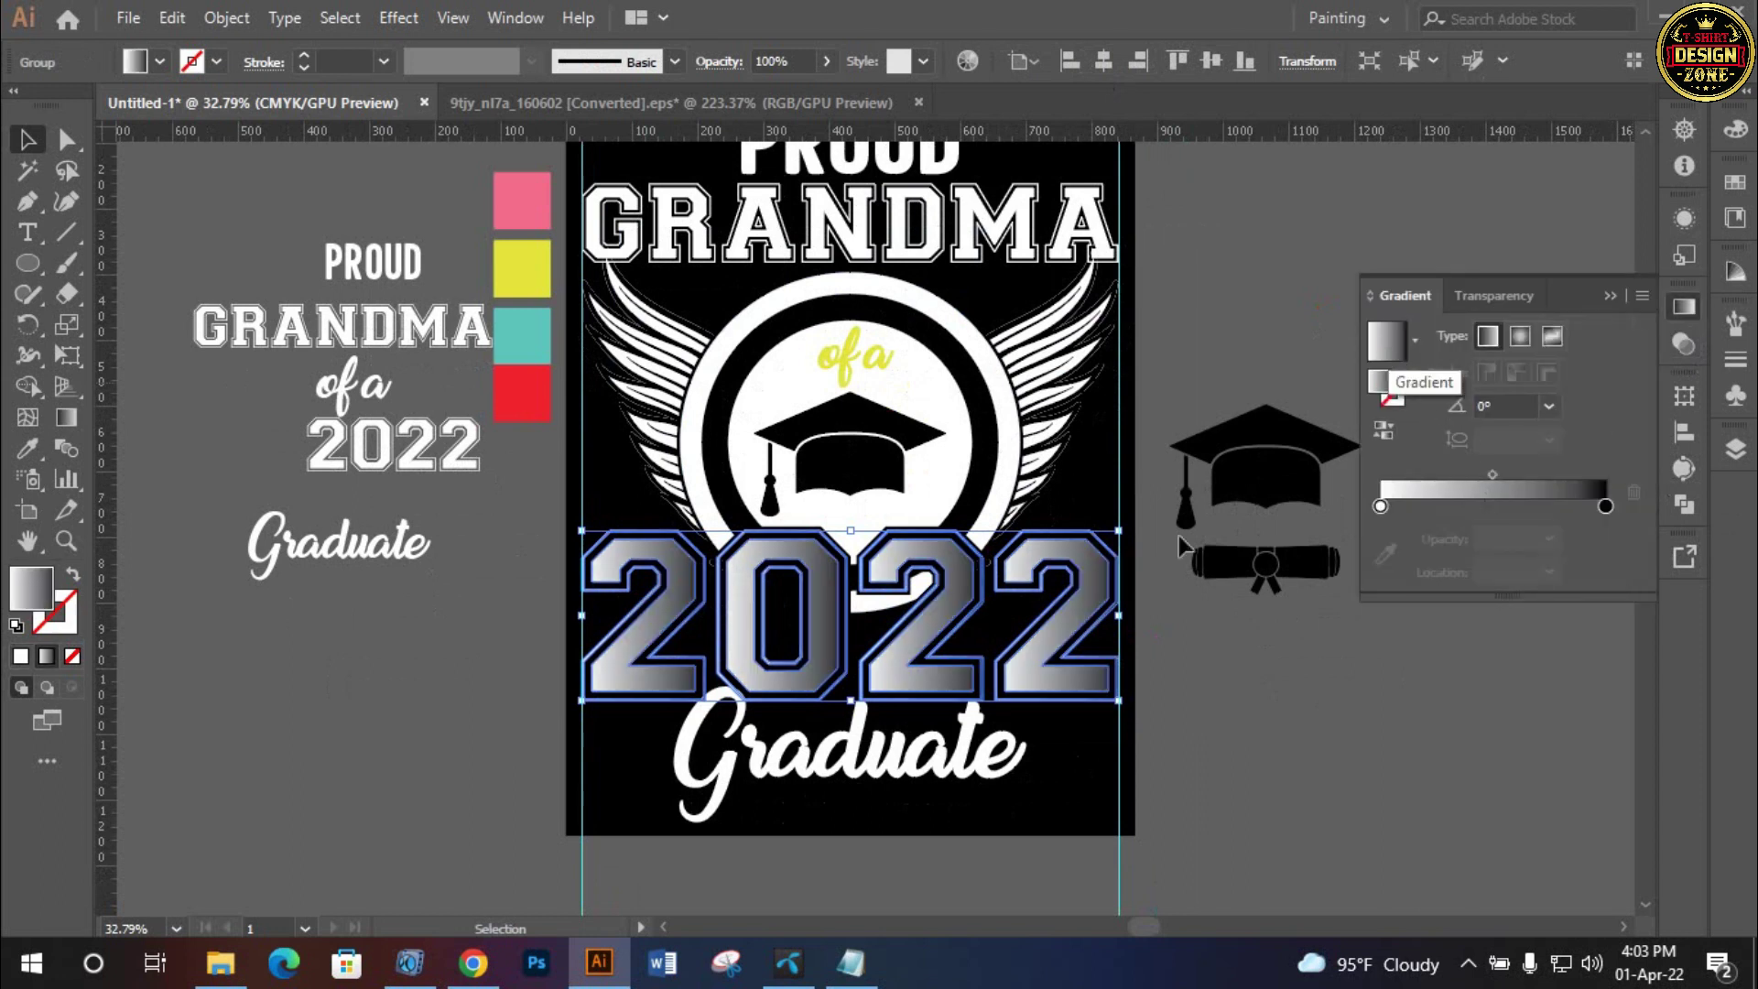
left_click(1605, 506)
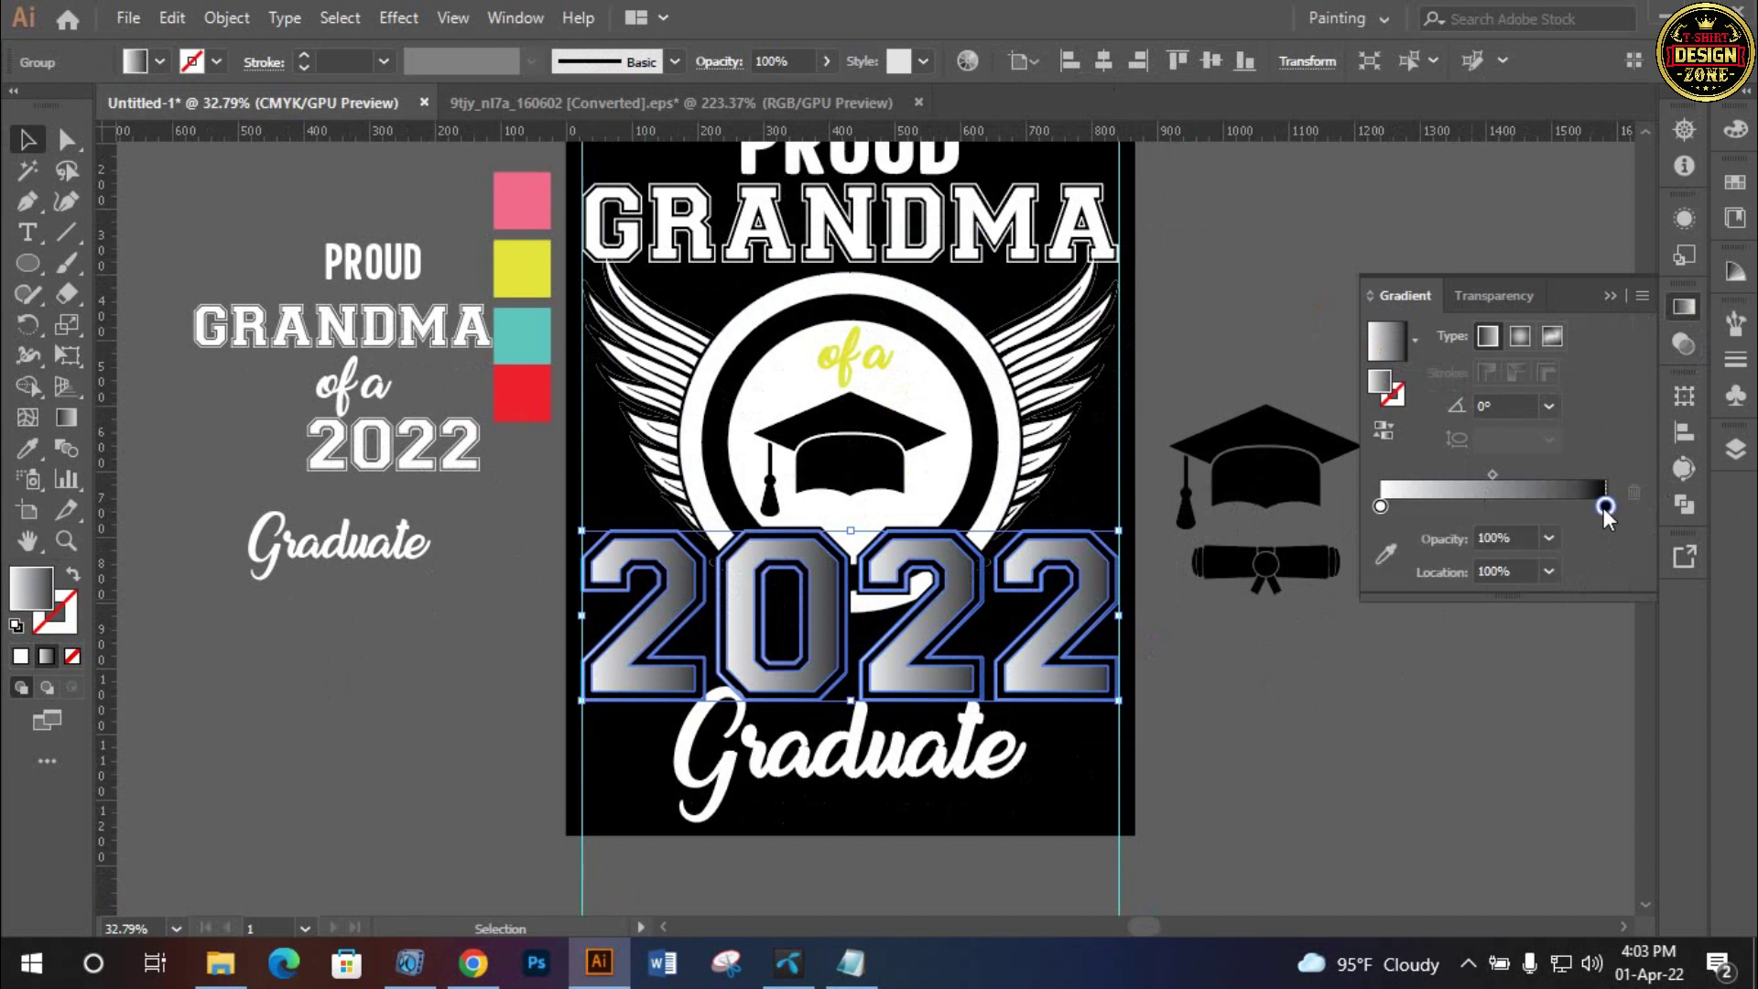
double_click(1606, 506)
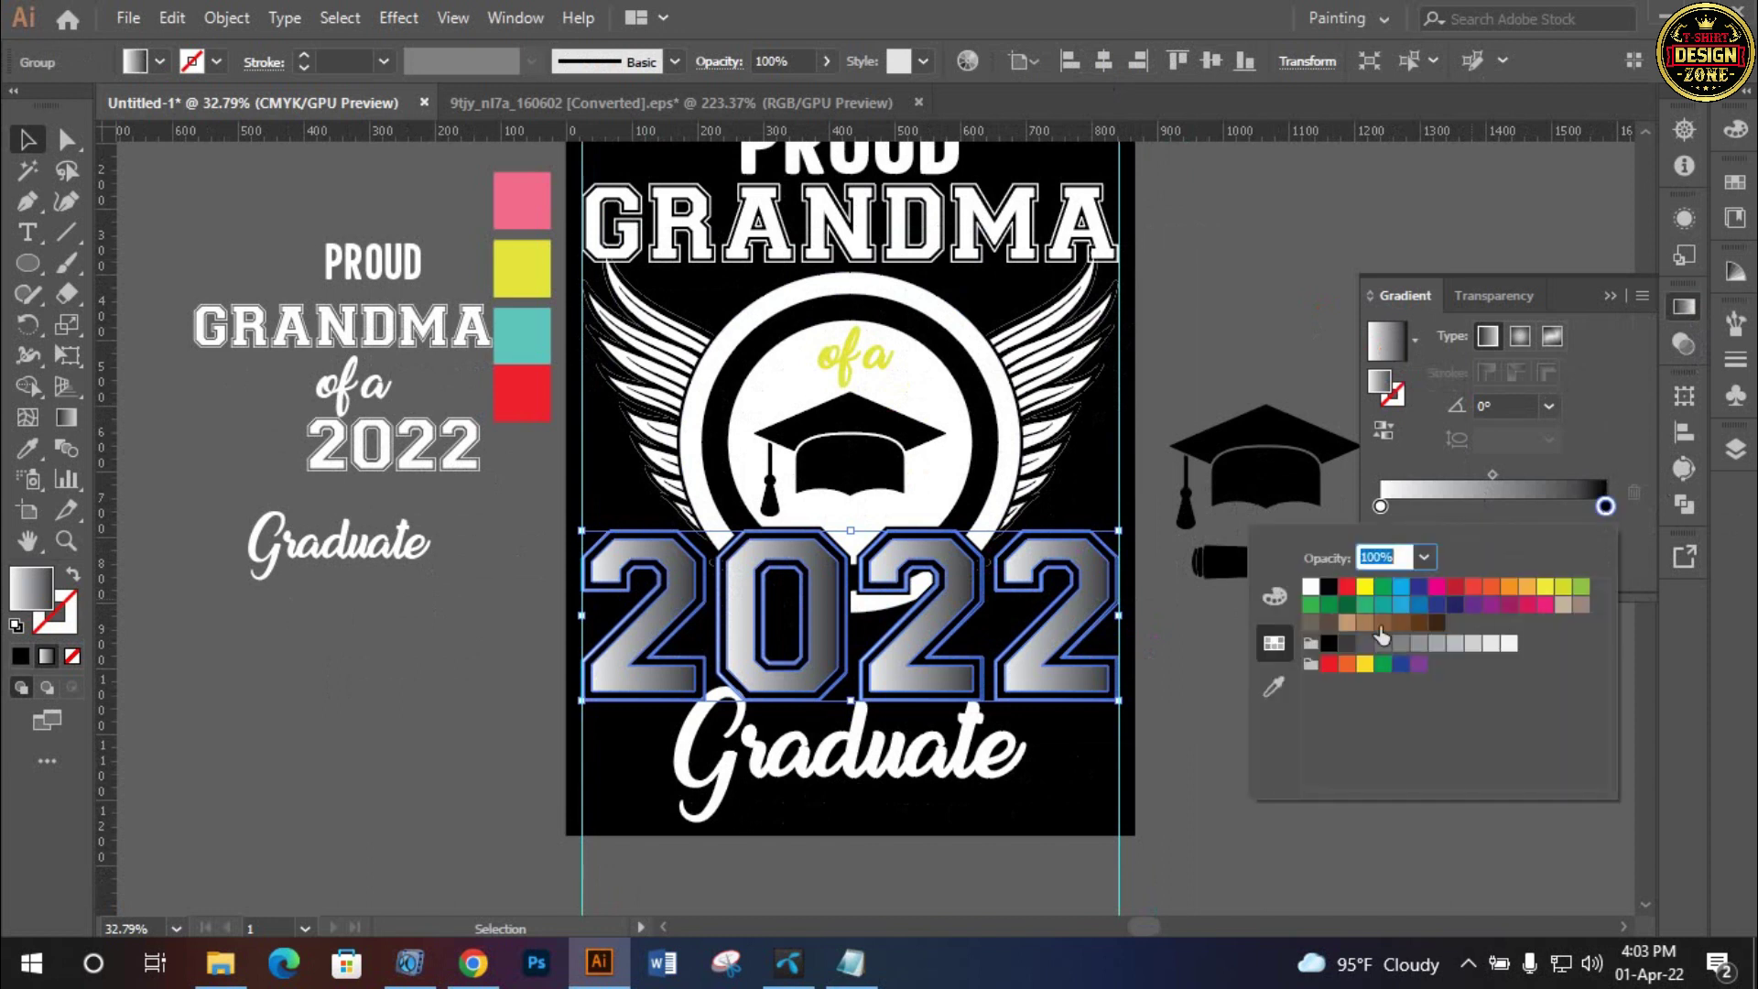
left_click(1365, 587)
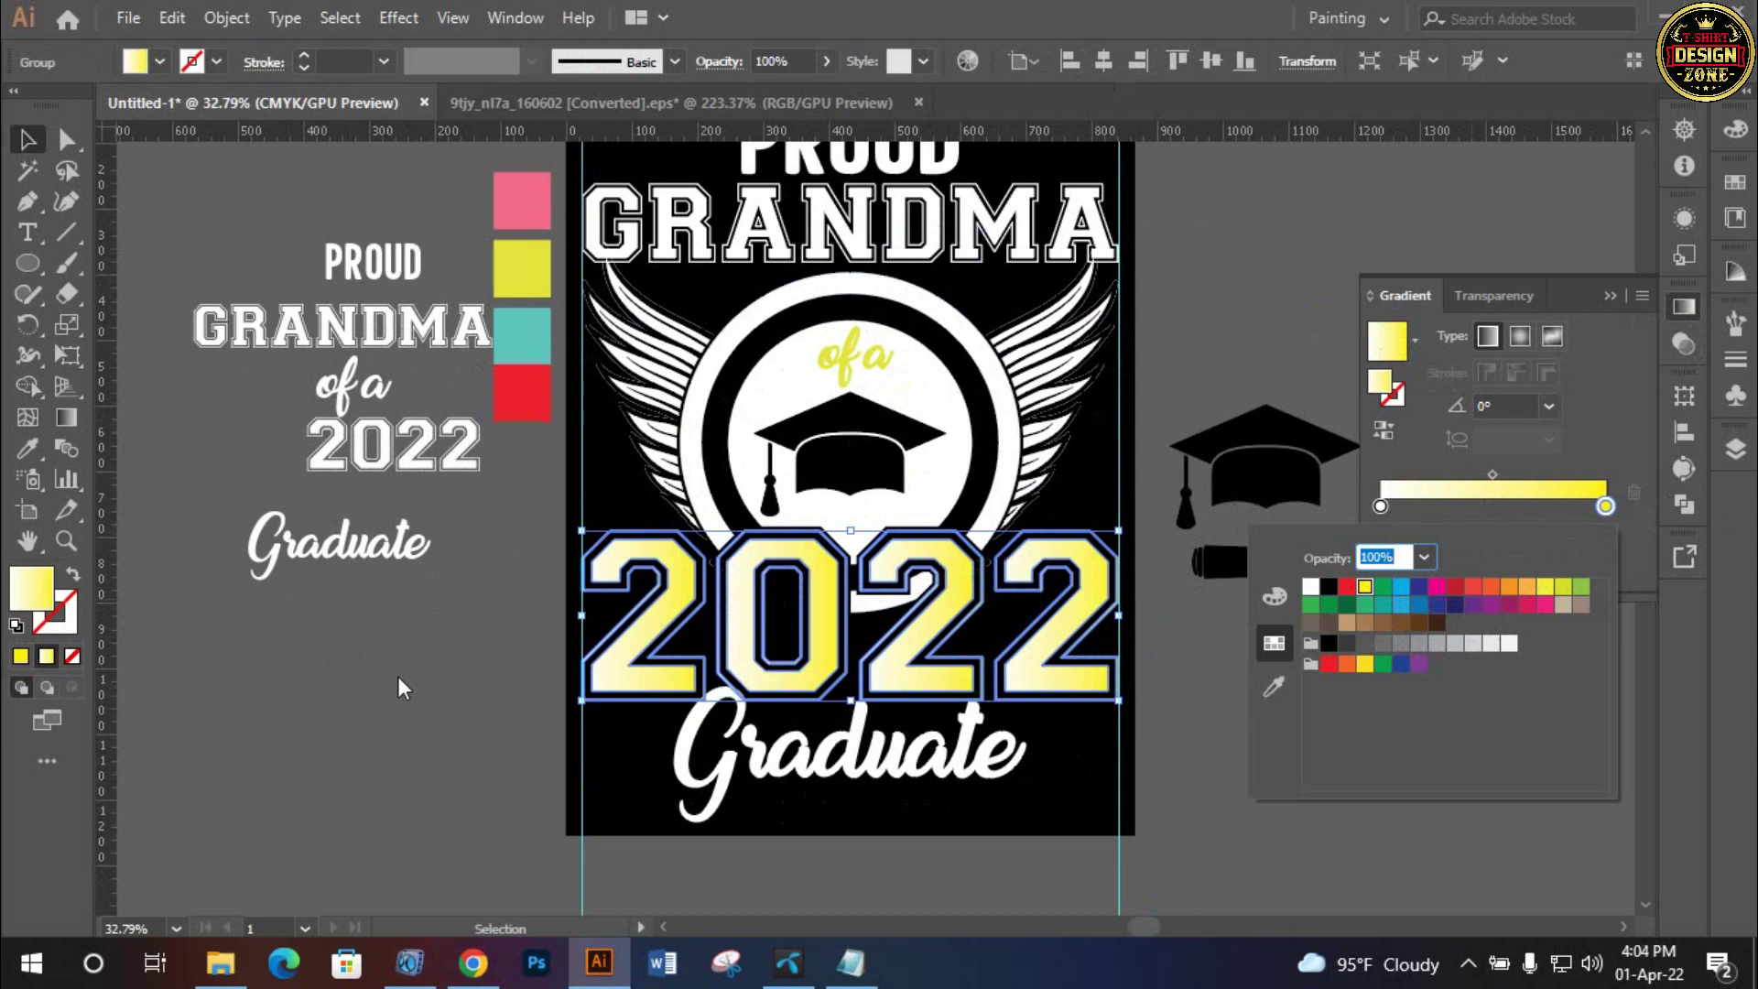
left_click(403, 689)
left_click(506, 734)
left_click(638, 652)
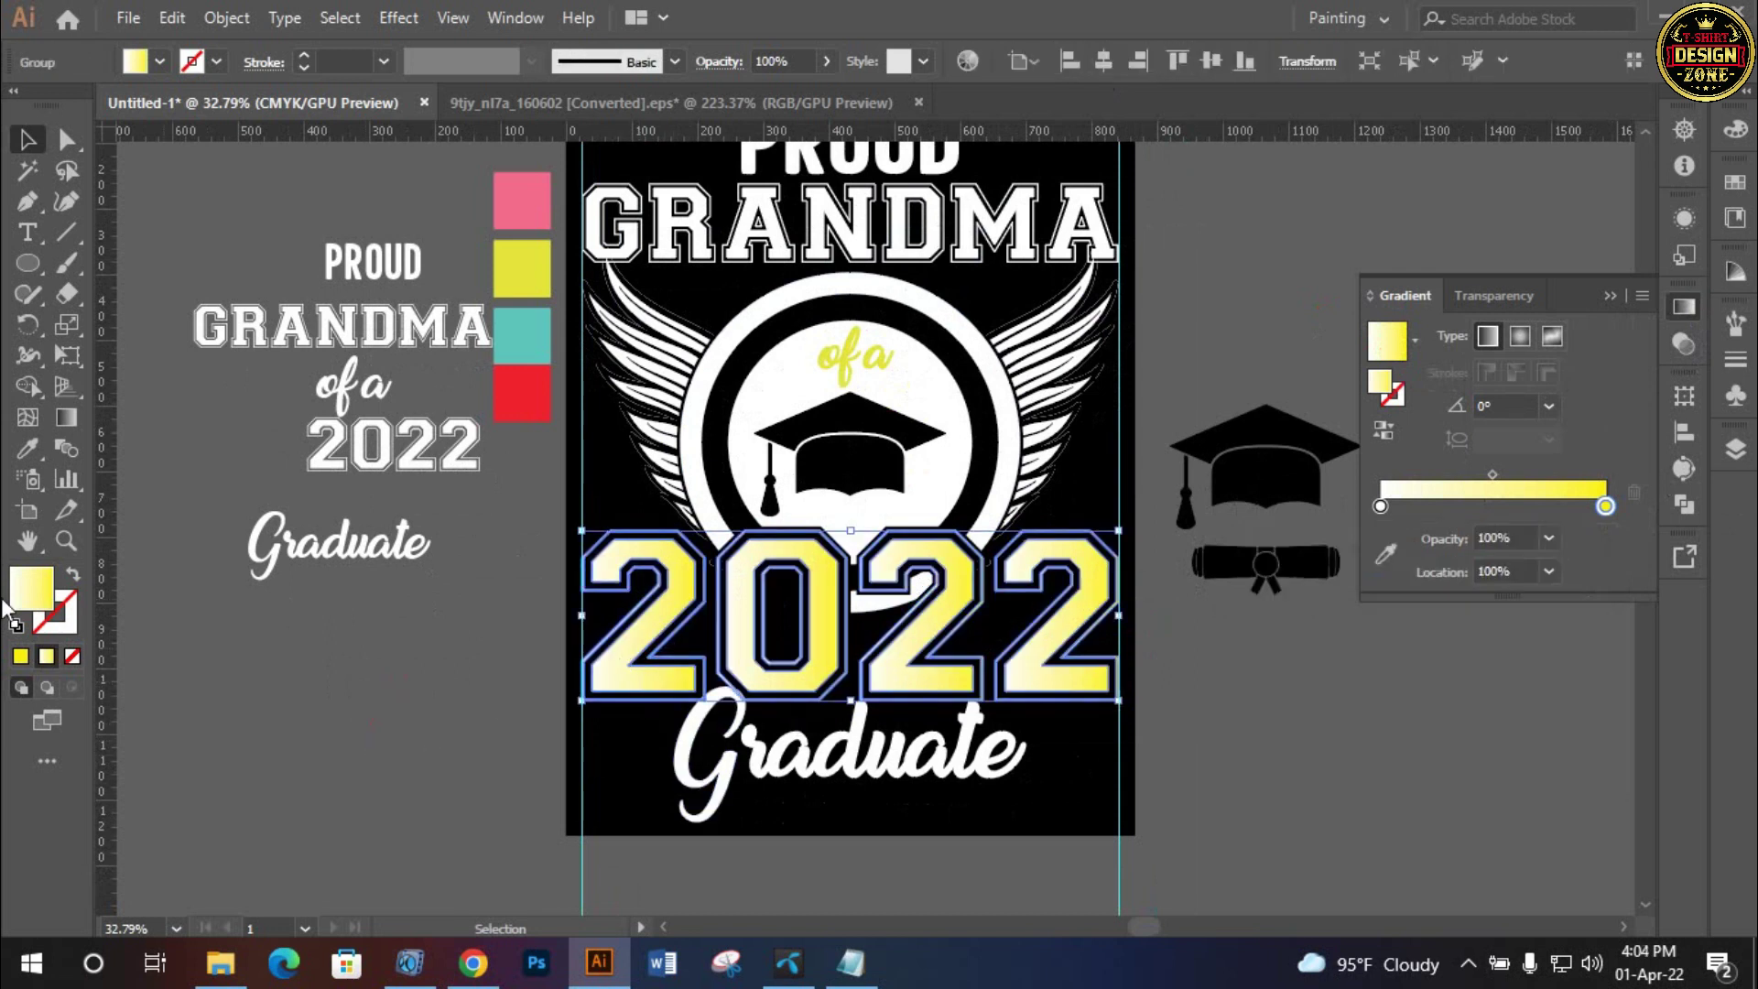
Redraw the 2022 gradient top to bottom so the numbers are mostly yellow
left_click(68, 419)
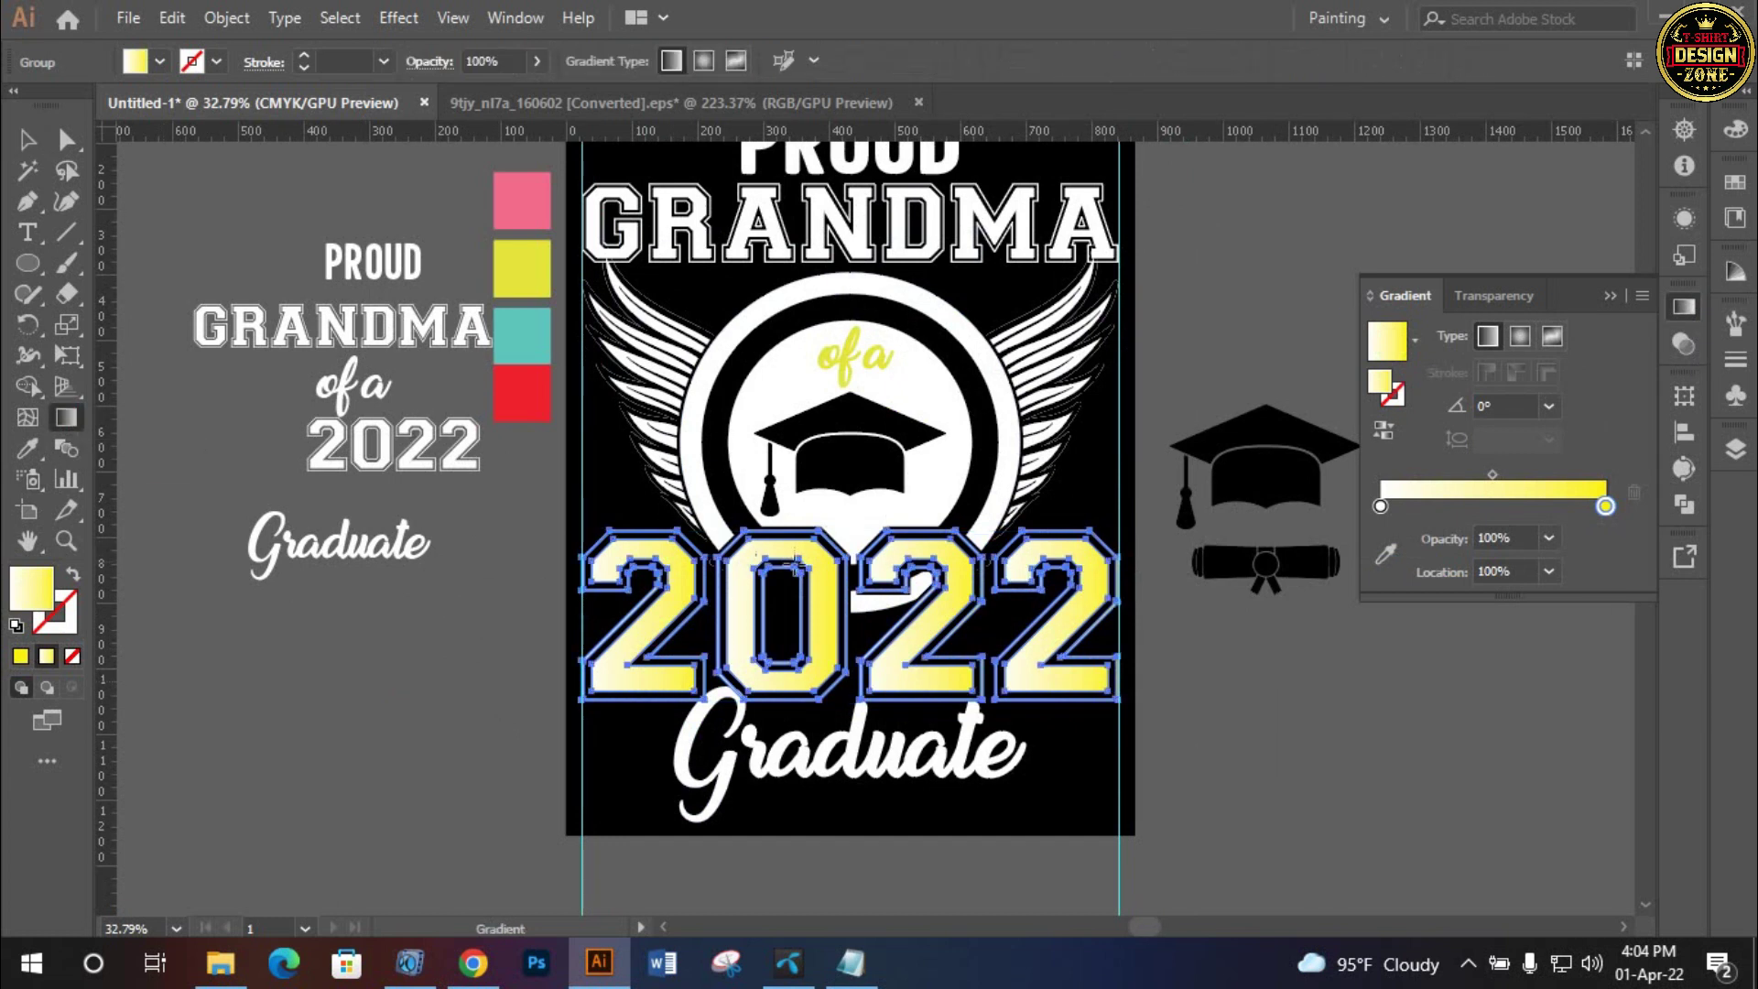
left_click(859, 544)
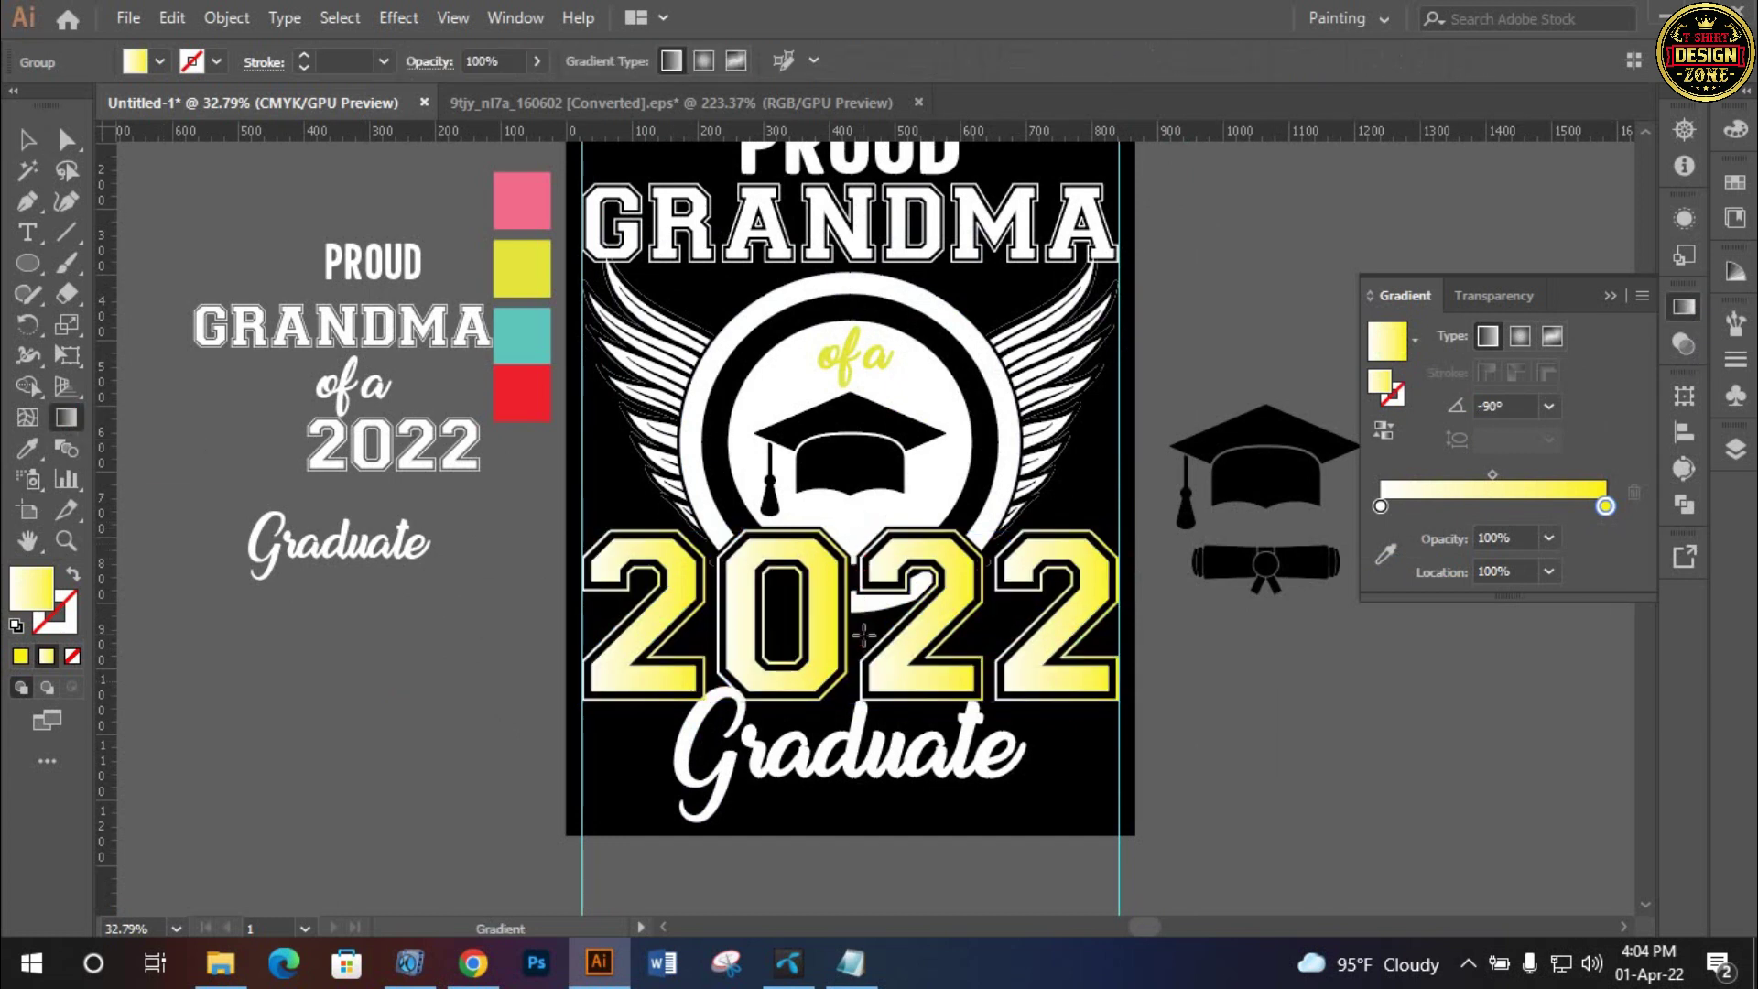
left_click_drag(863, 634, 884, 632)
left_click(877, 540)
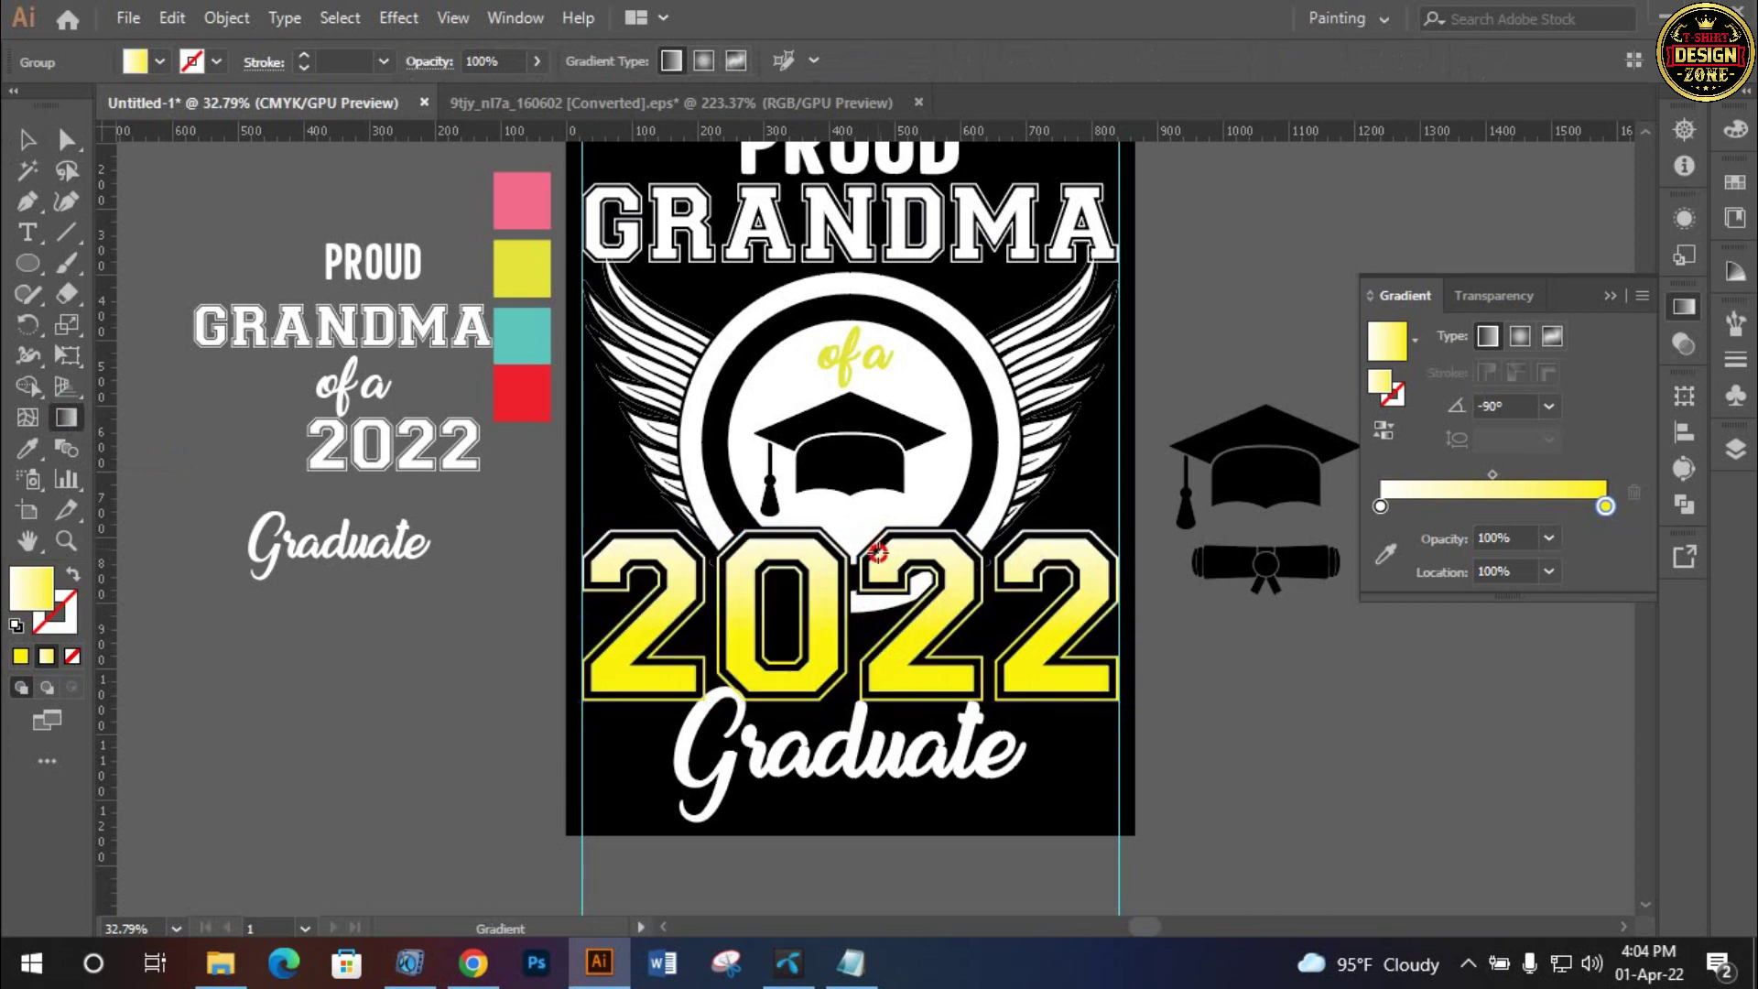
mouse_move(877, 555)
left_mouse_down()
mouse_move(855, 547)
mouse_move(851, 618)
left_mouse_up()
left_click(876, 559)
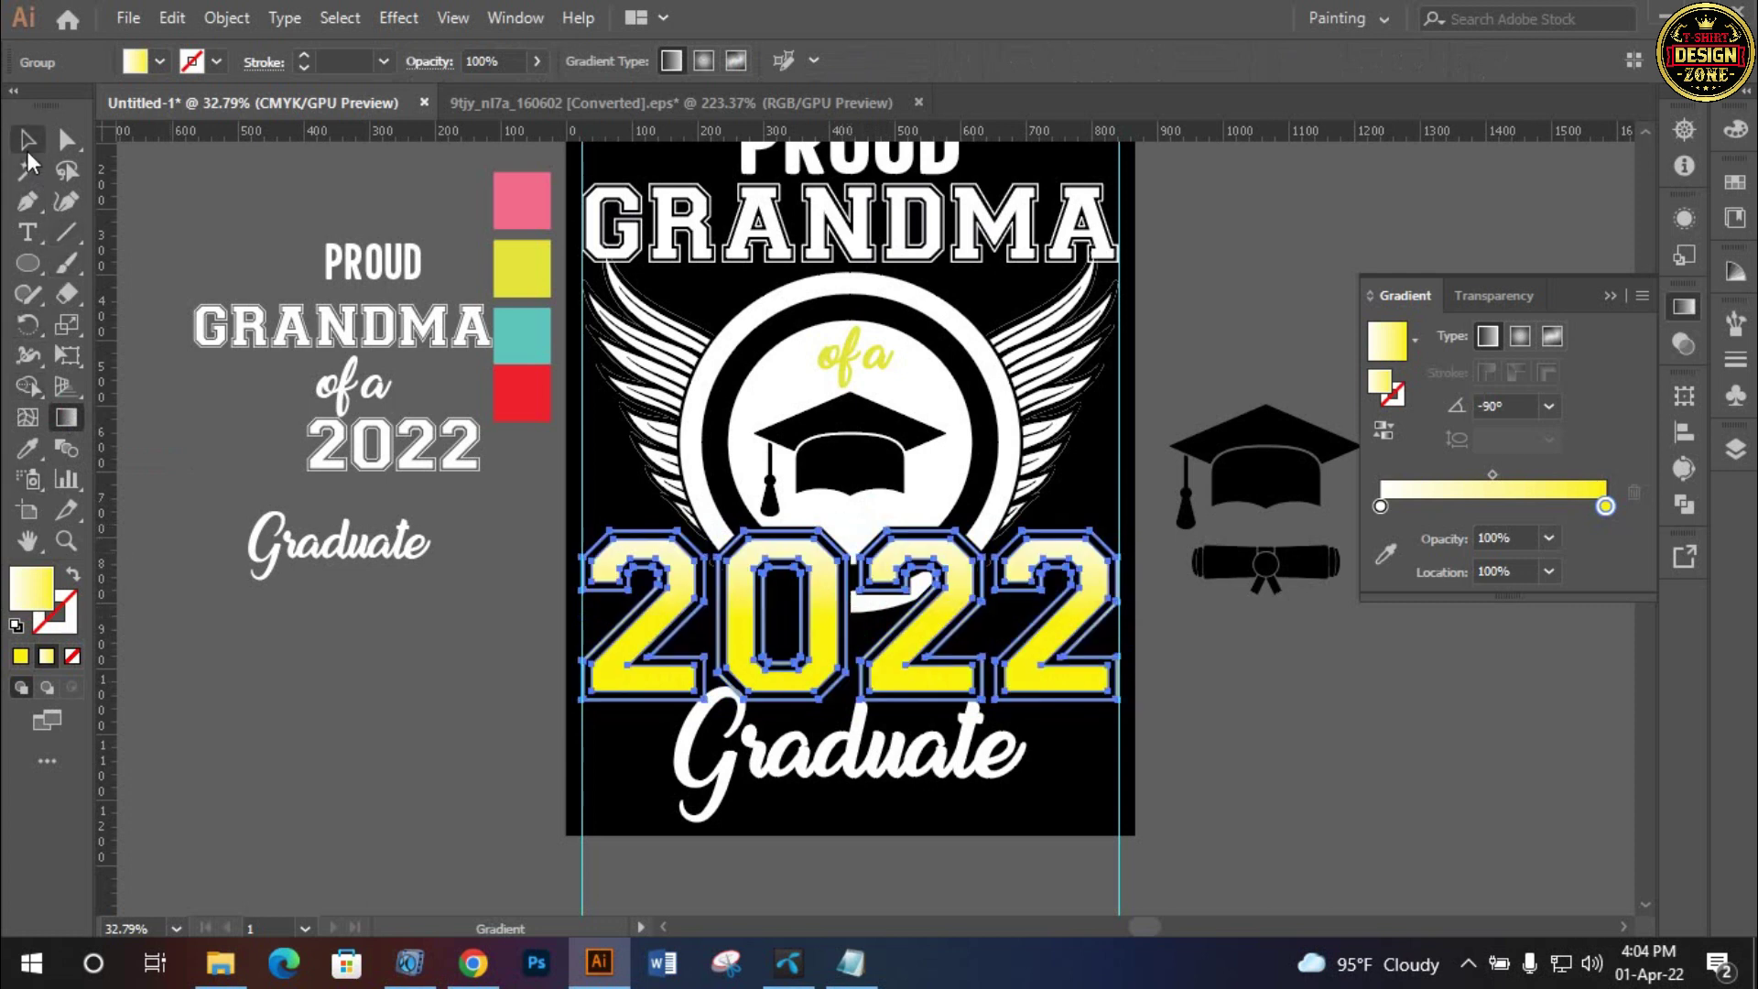
left_click(27, 140)
left_click(828, 728)
scroll(829, 728, "up", 1)
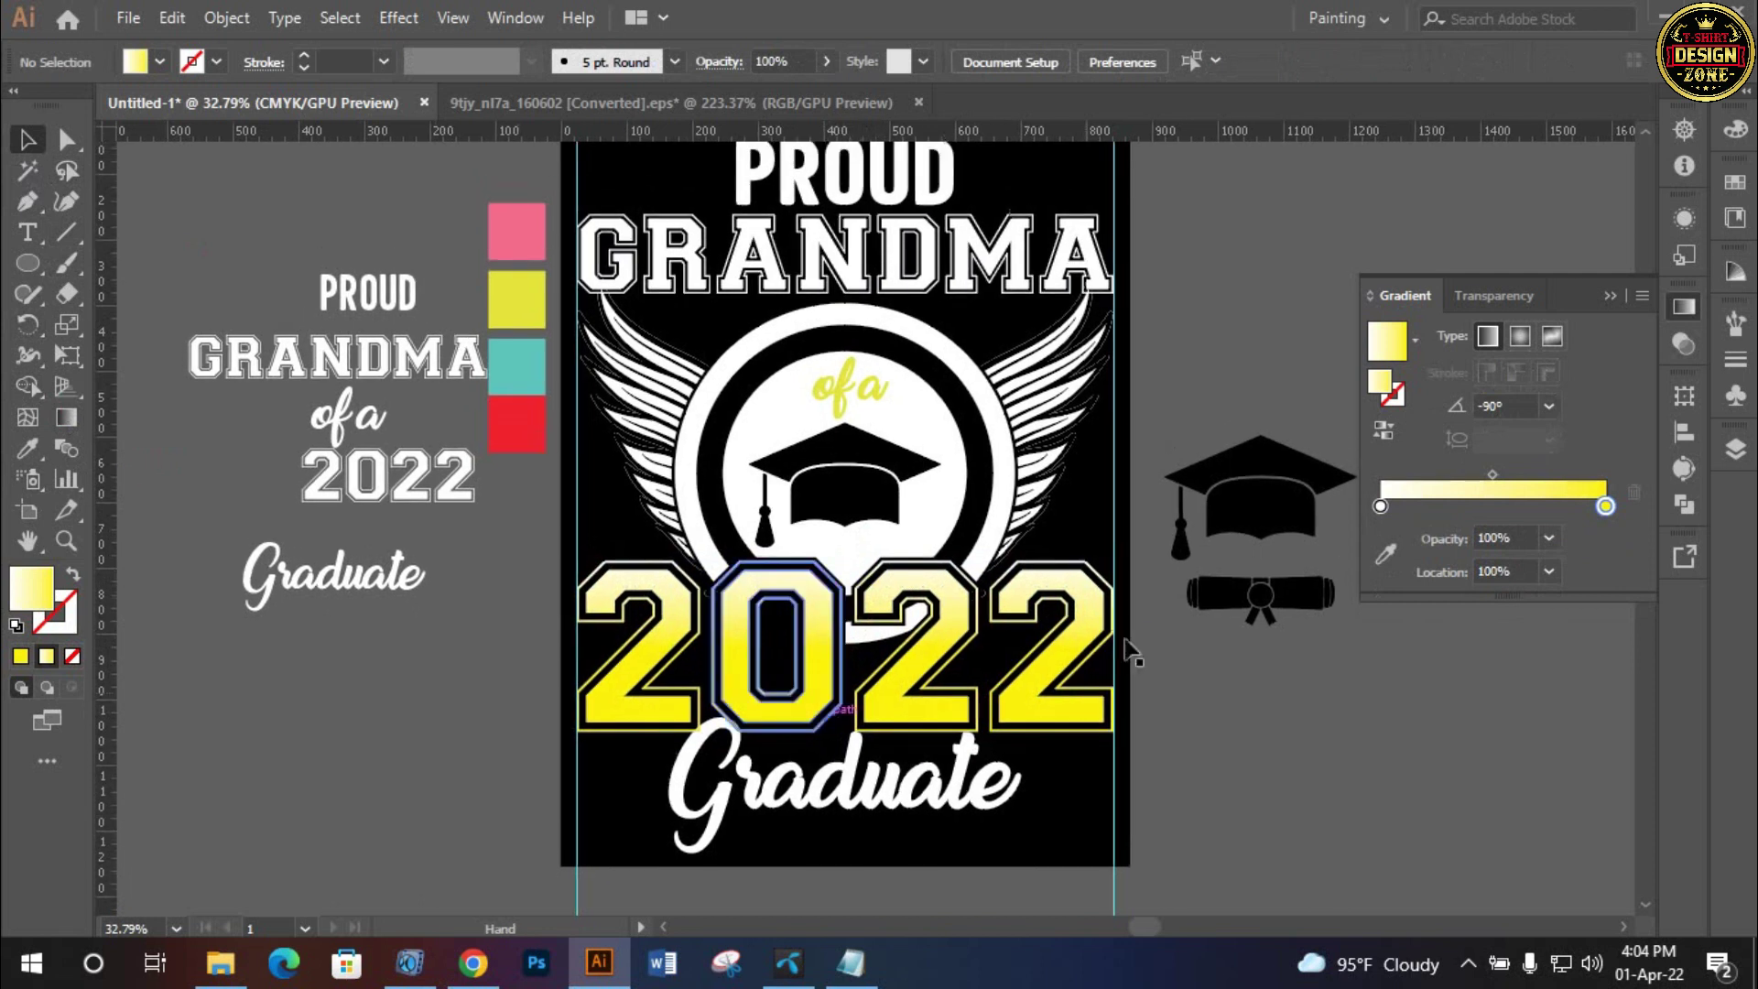
left_click(998, 275)
key("i")
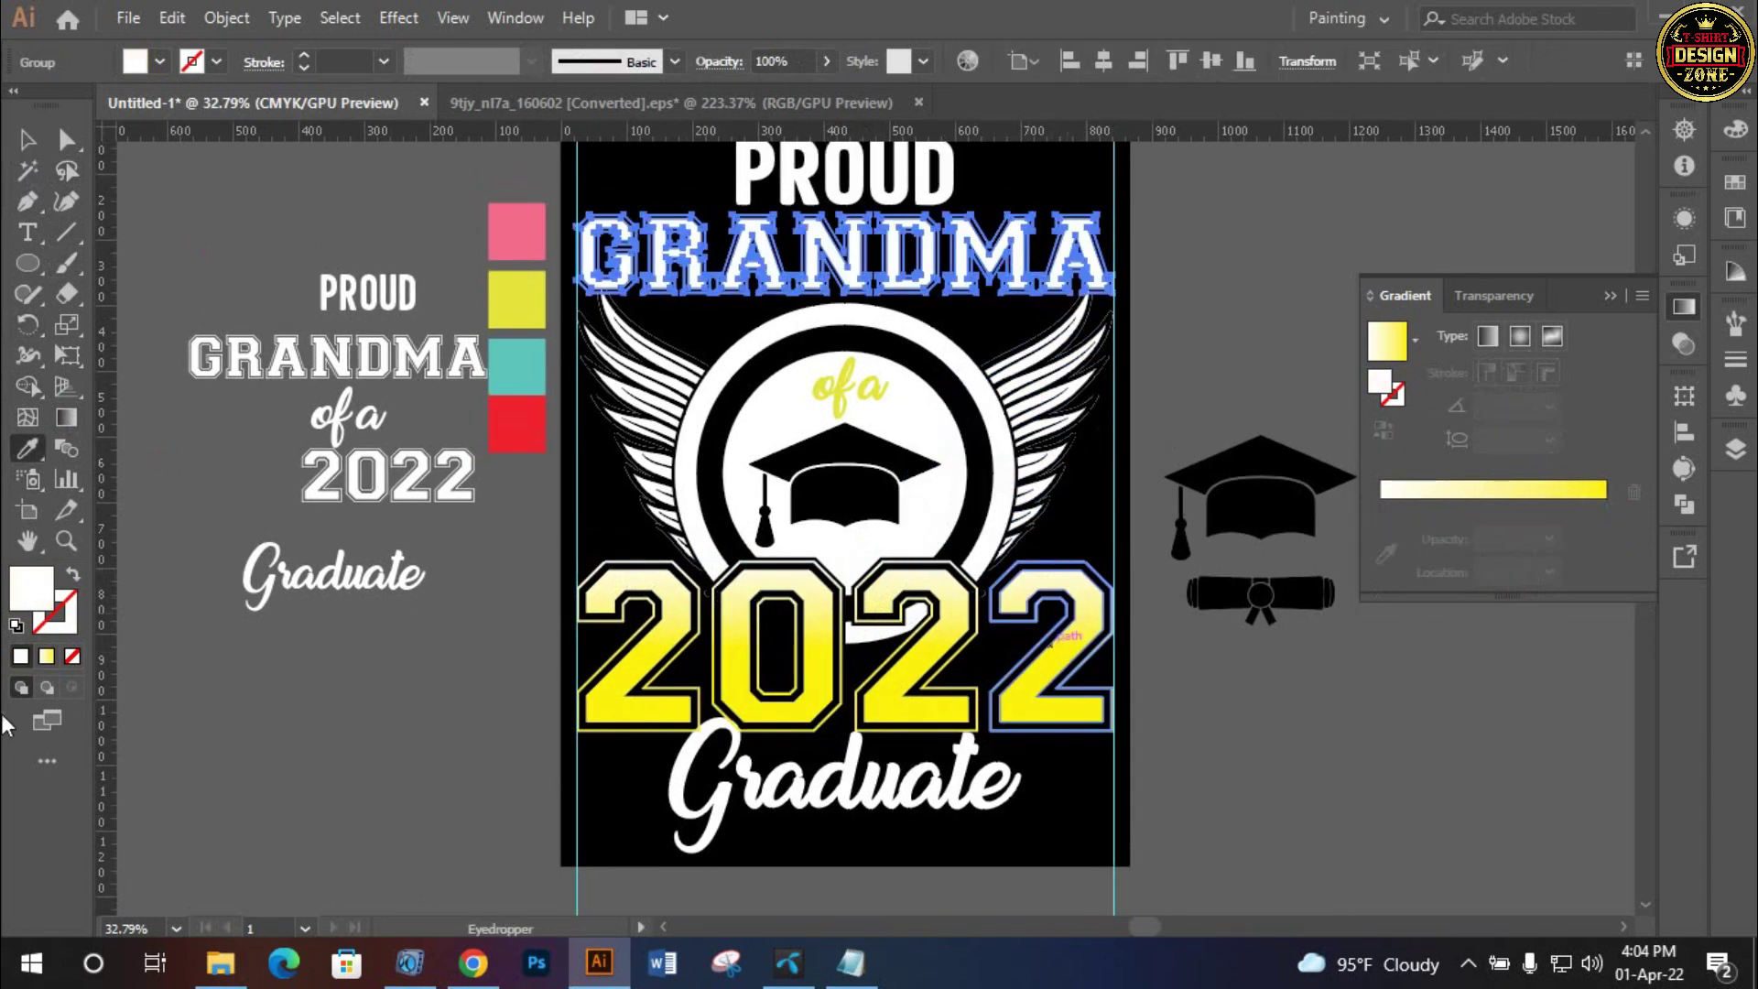
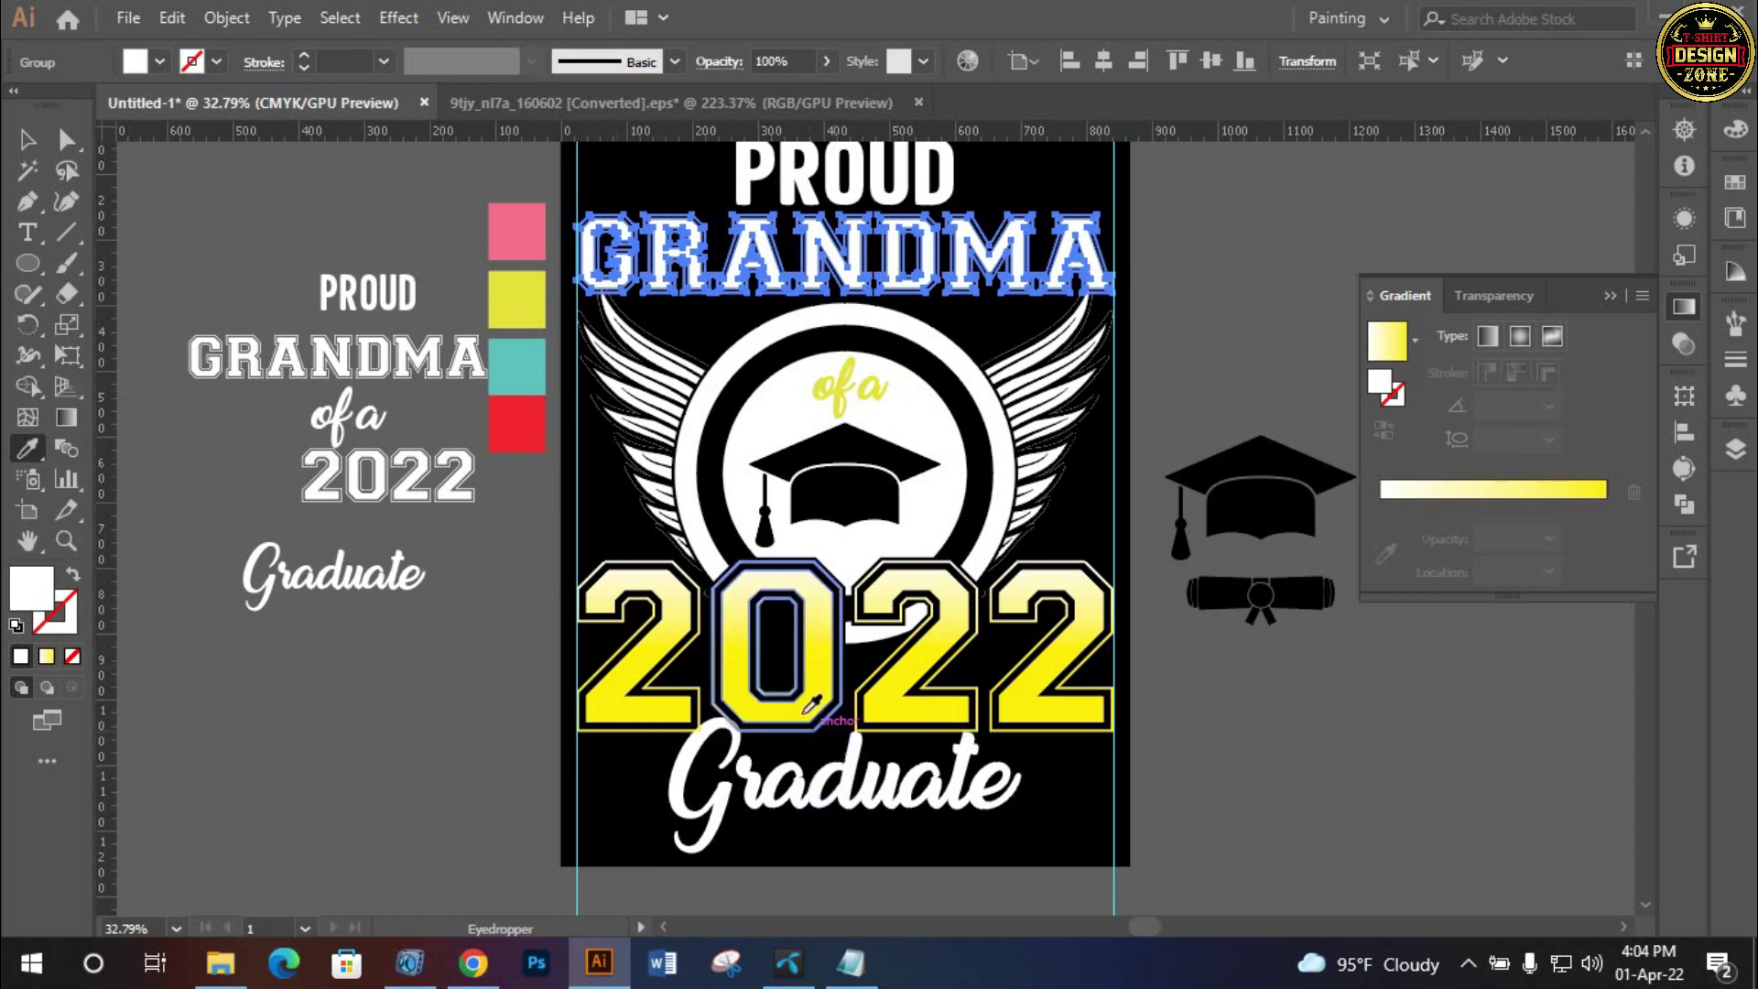
Give GRANDMA the 2022 yellow gradient, running top to bottom
left_click(816, 650)
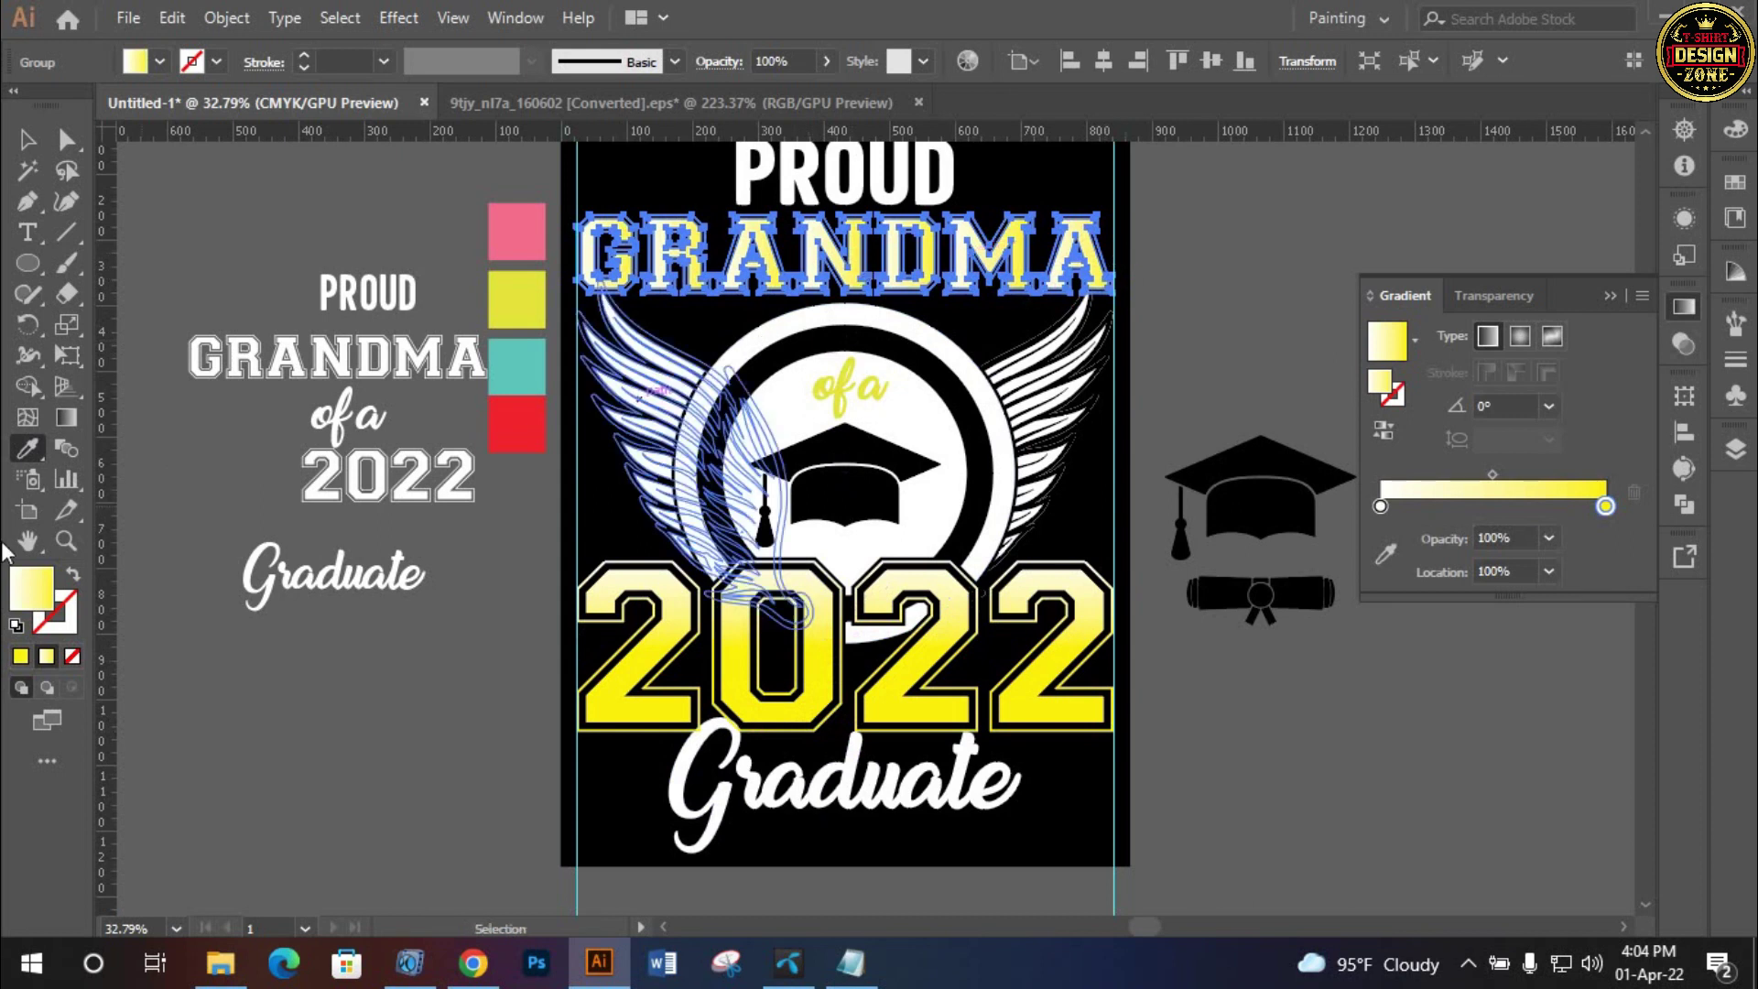
left_click(65, 421)
left_click(958, 253)
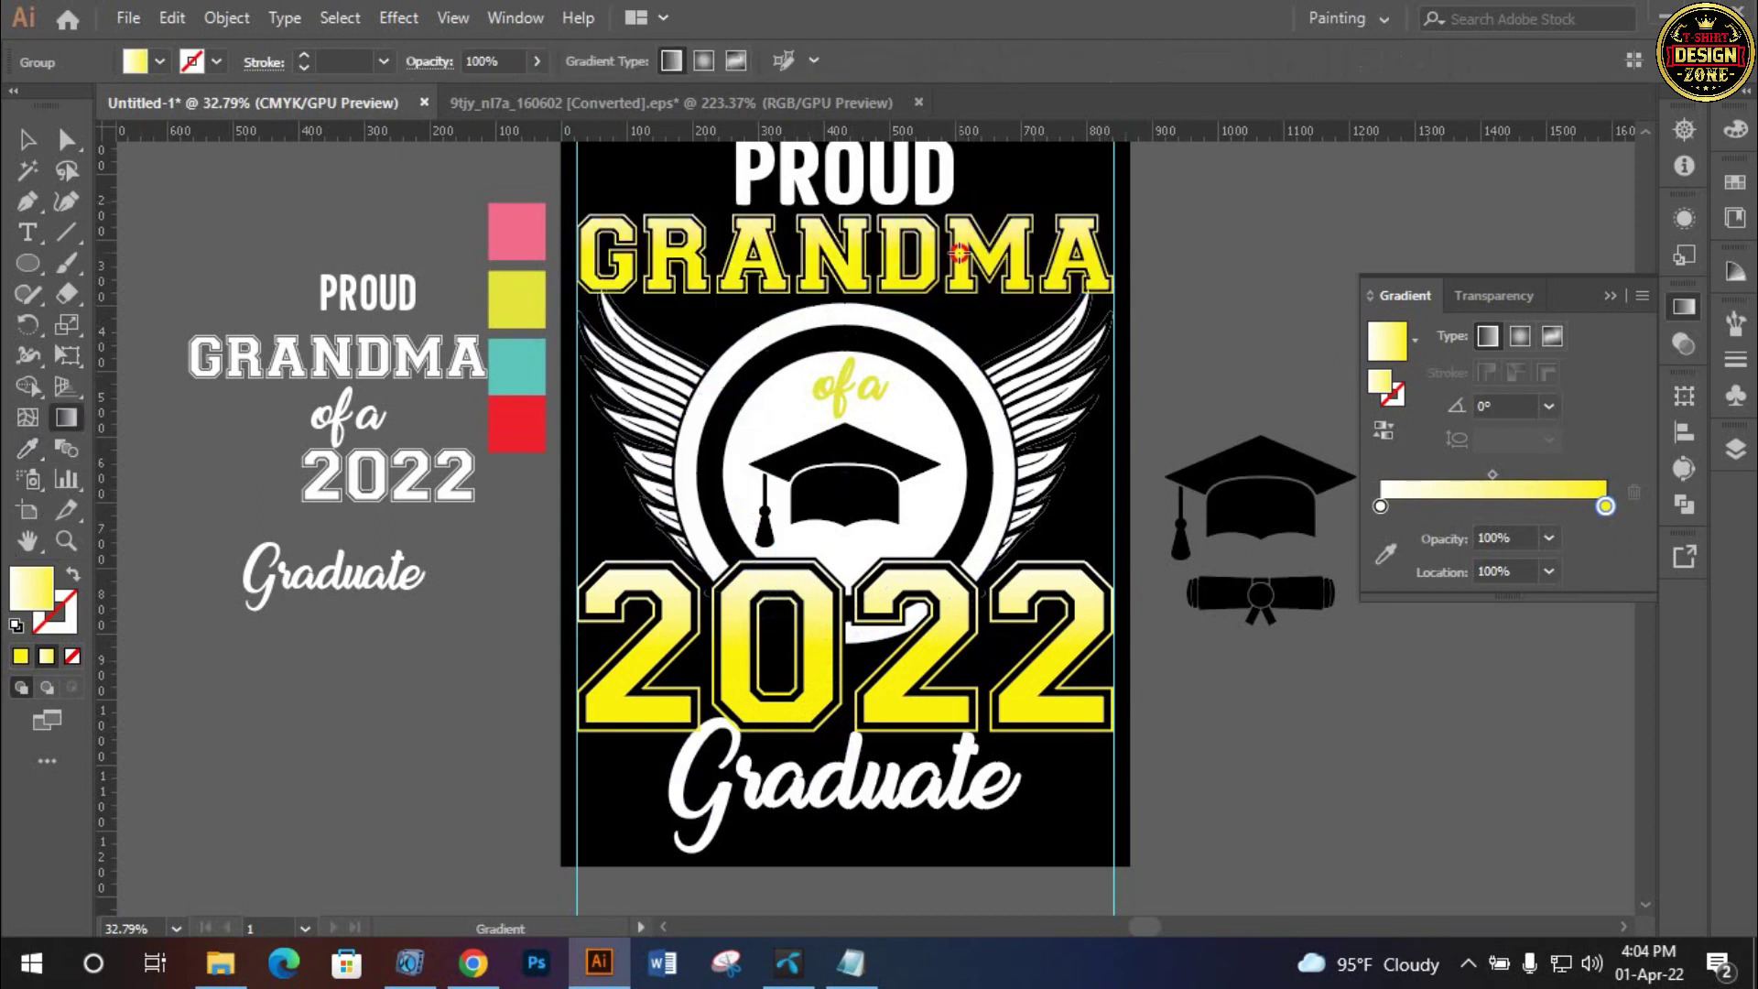
left_click_drag(963, 268, 962, 313)
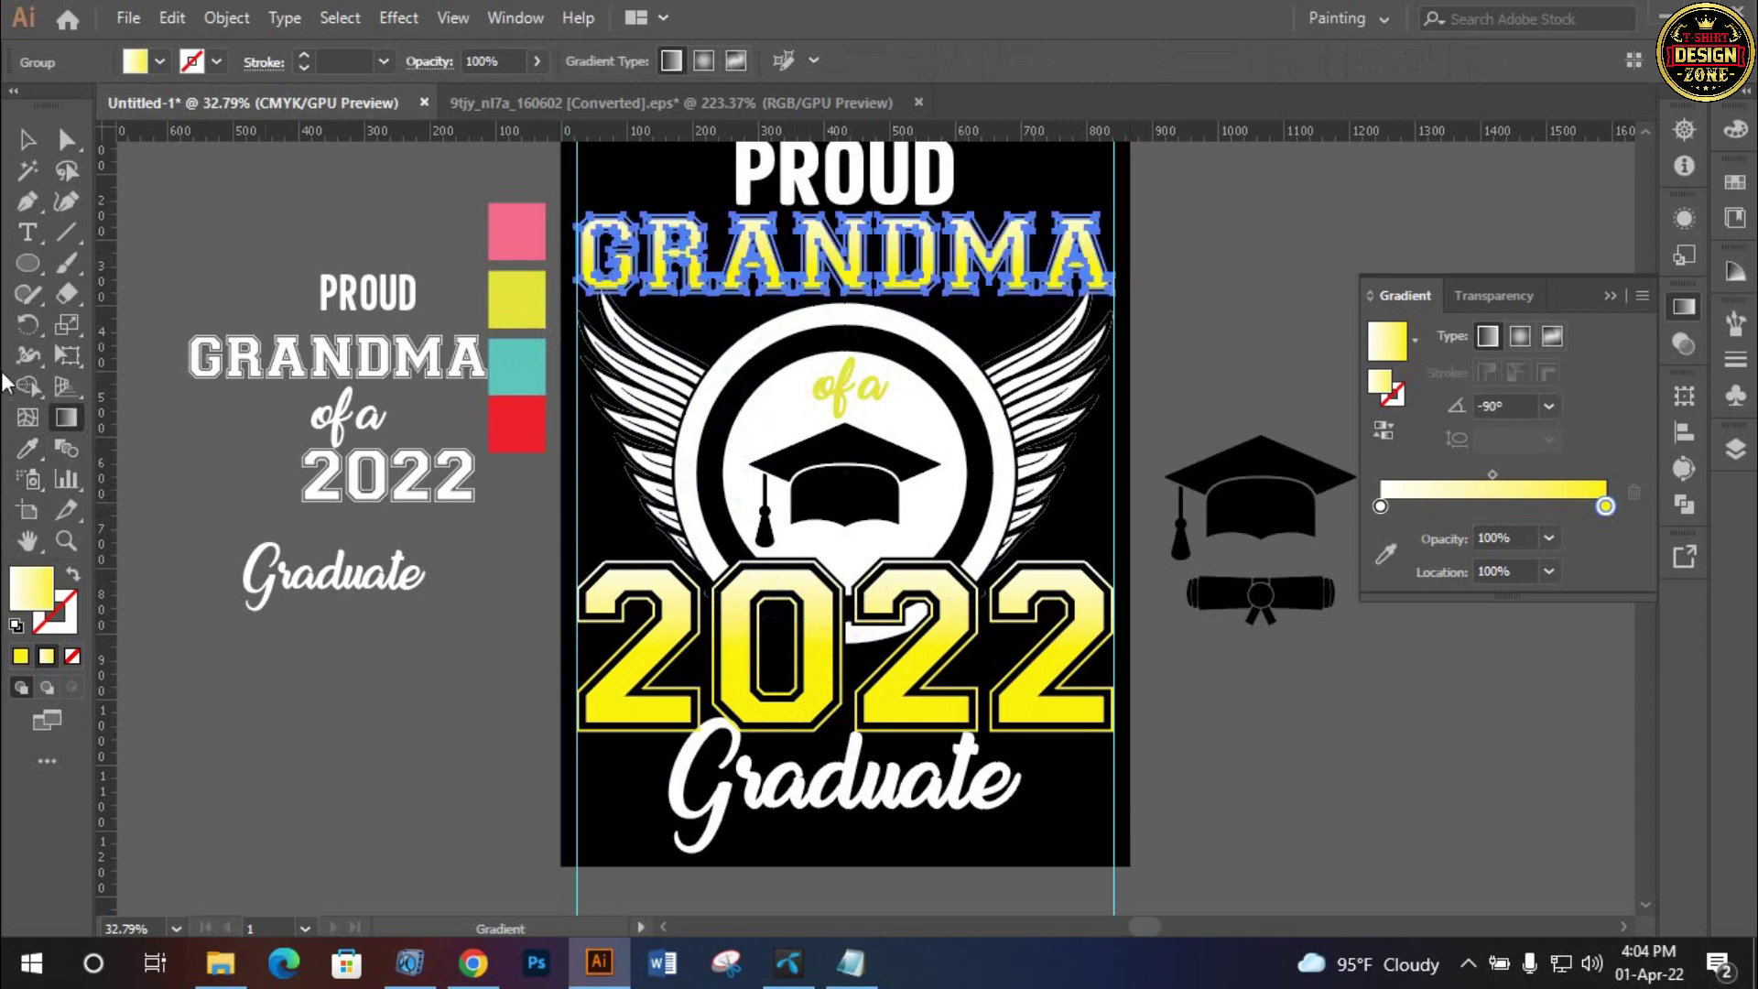
left_click(27, 139)
left_click(1312, 417)
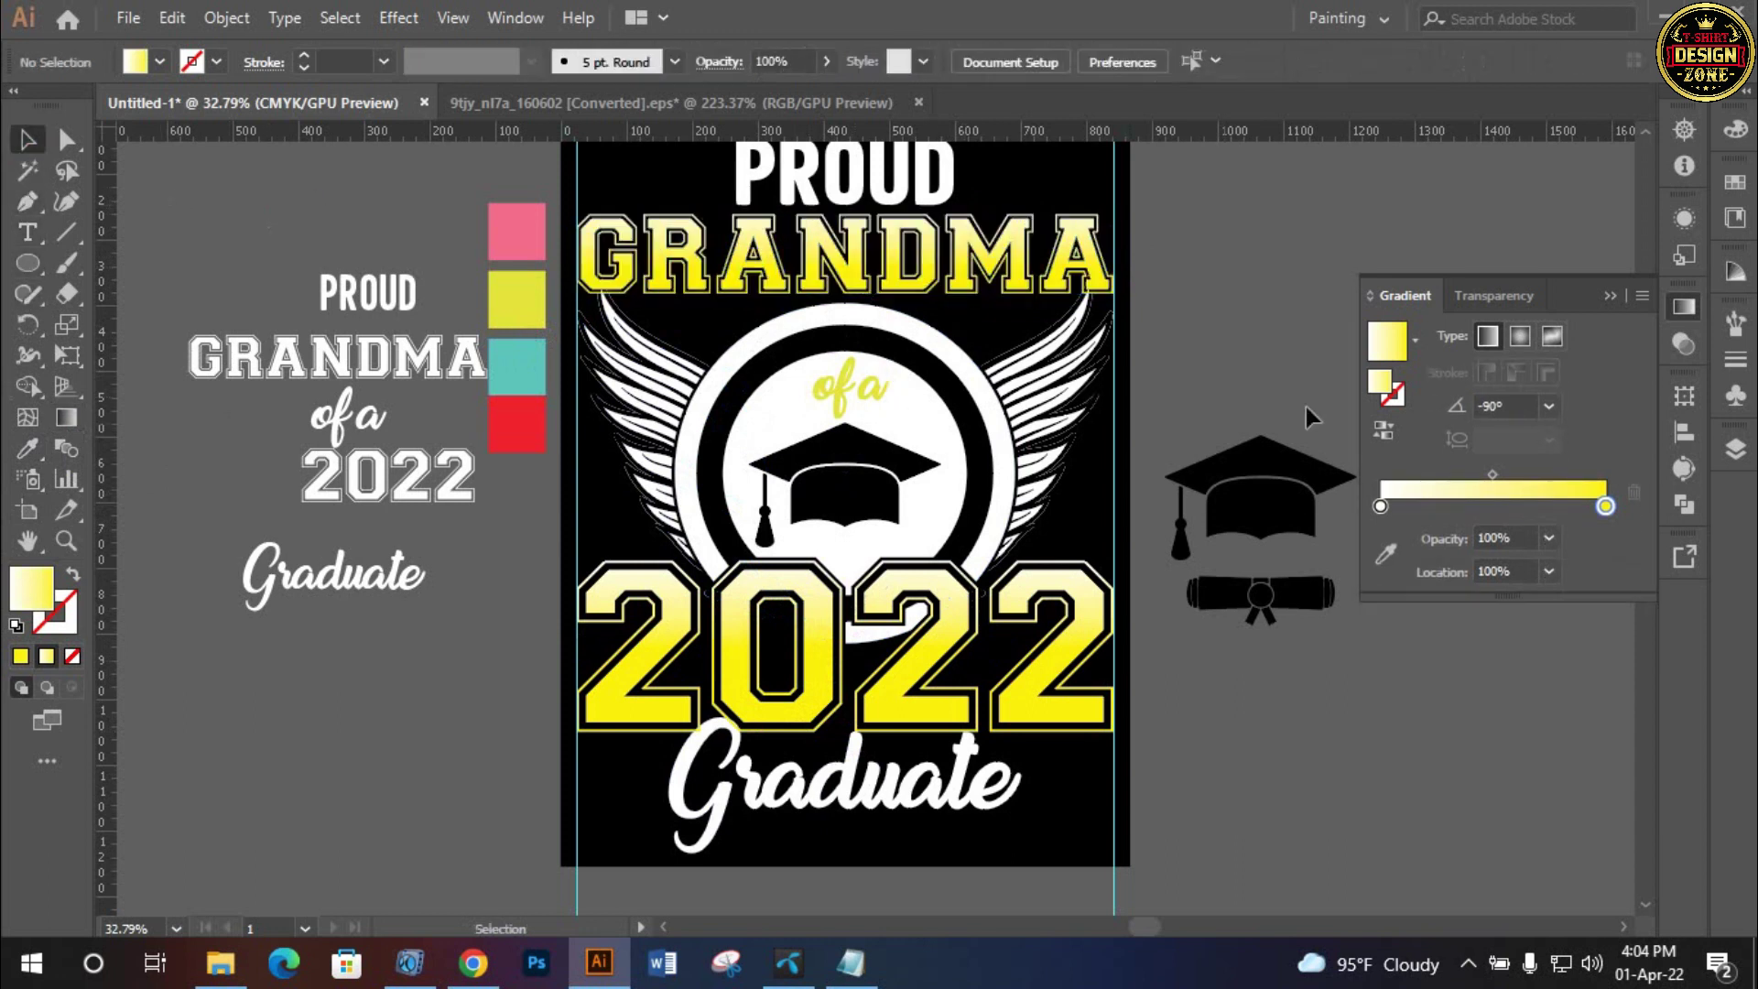
left_click(1609, 296)
Colour PROUD with the teal swatch using the eyedropper
scroll(1098, 321, "up", 1)
left_click(895, 234)
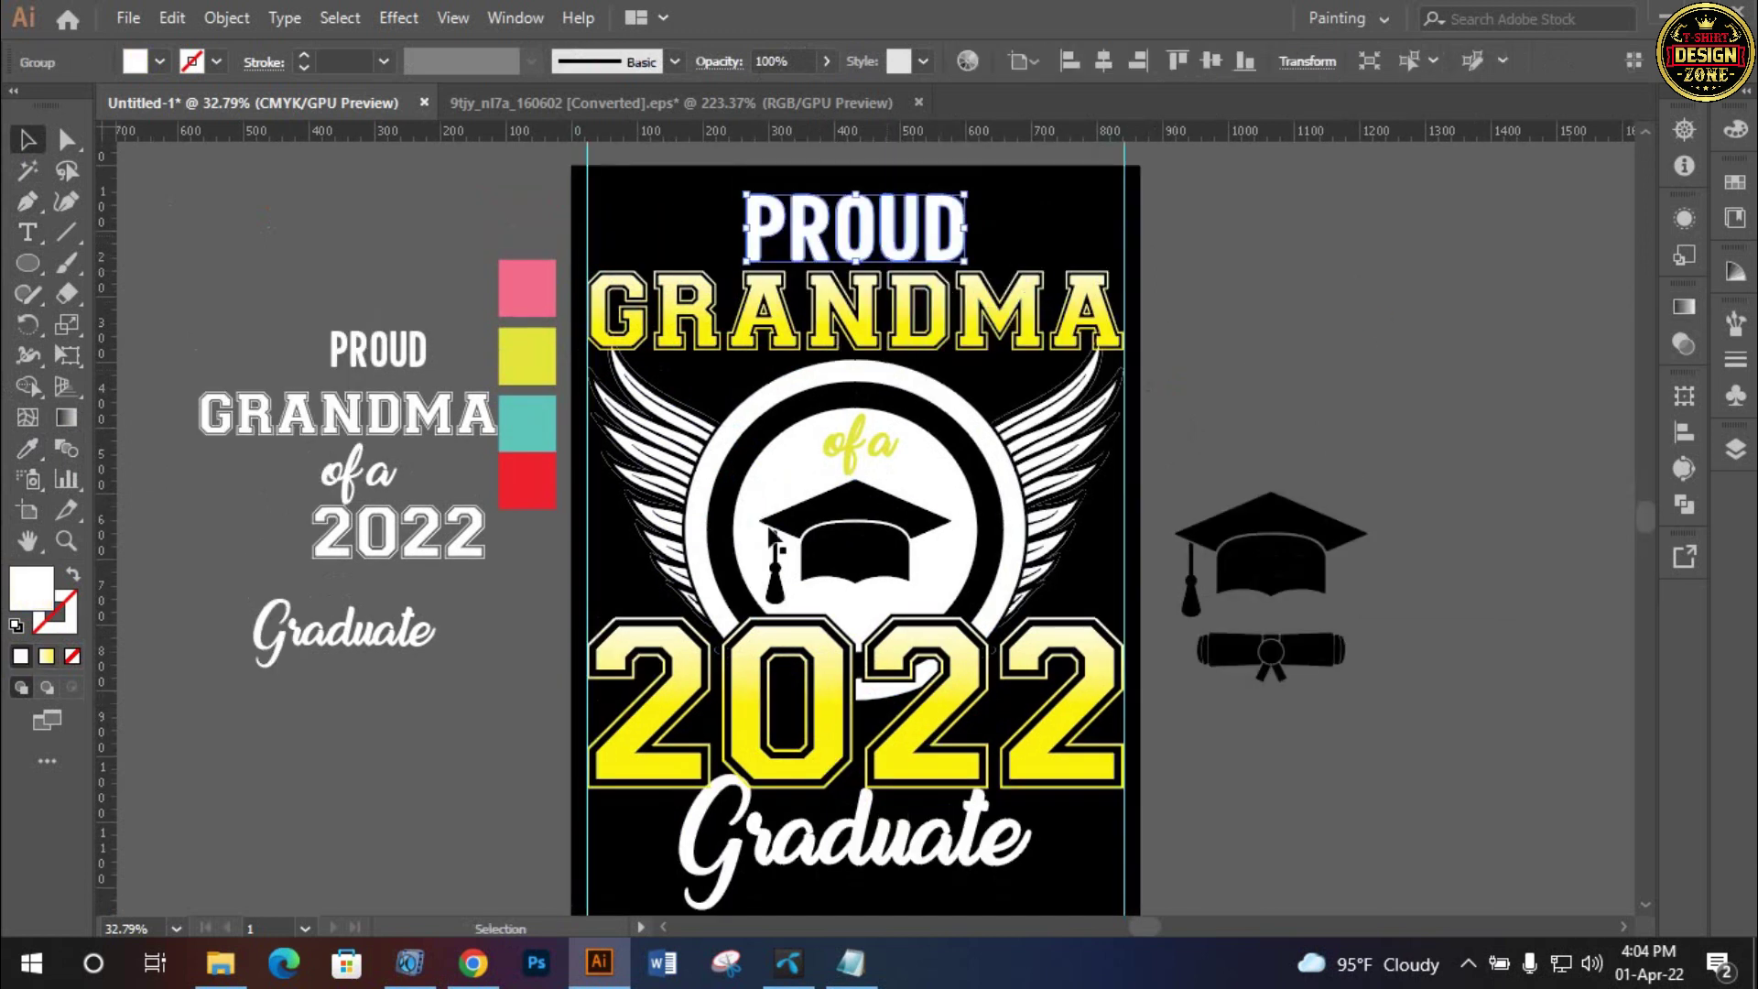
key("i")
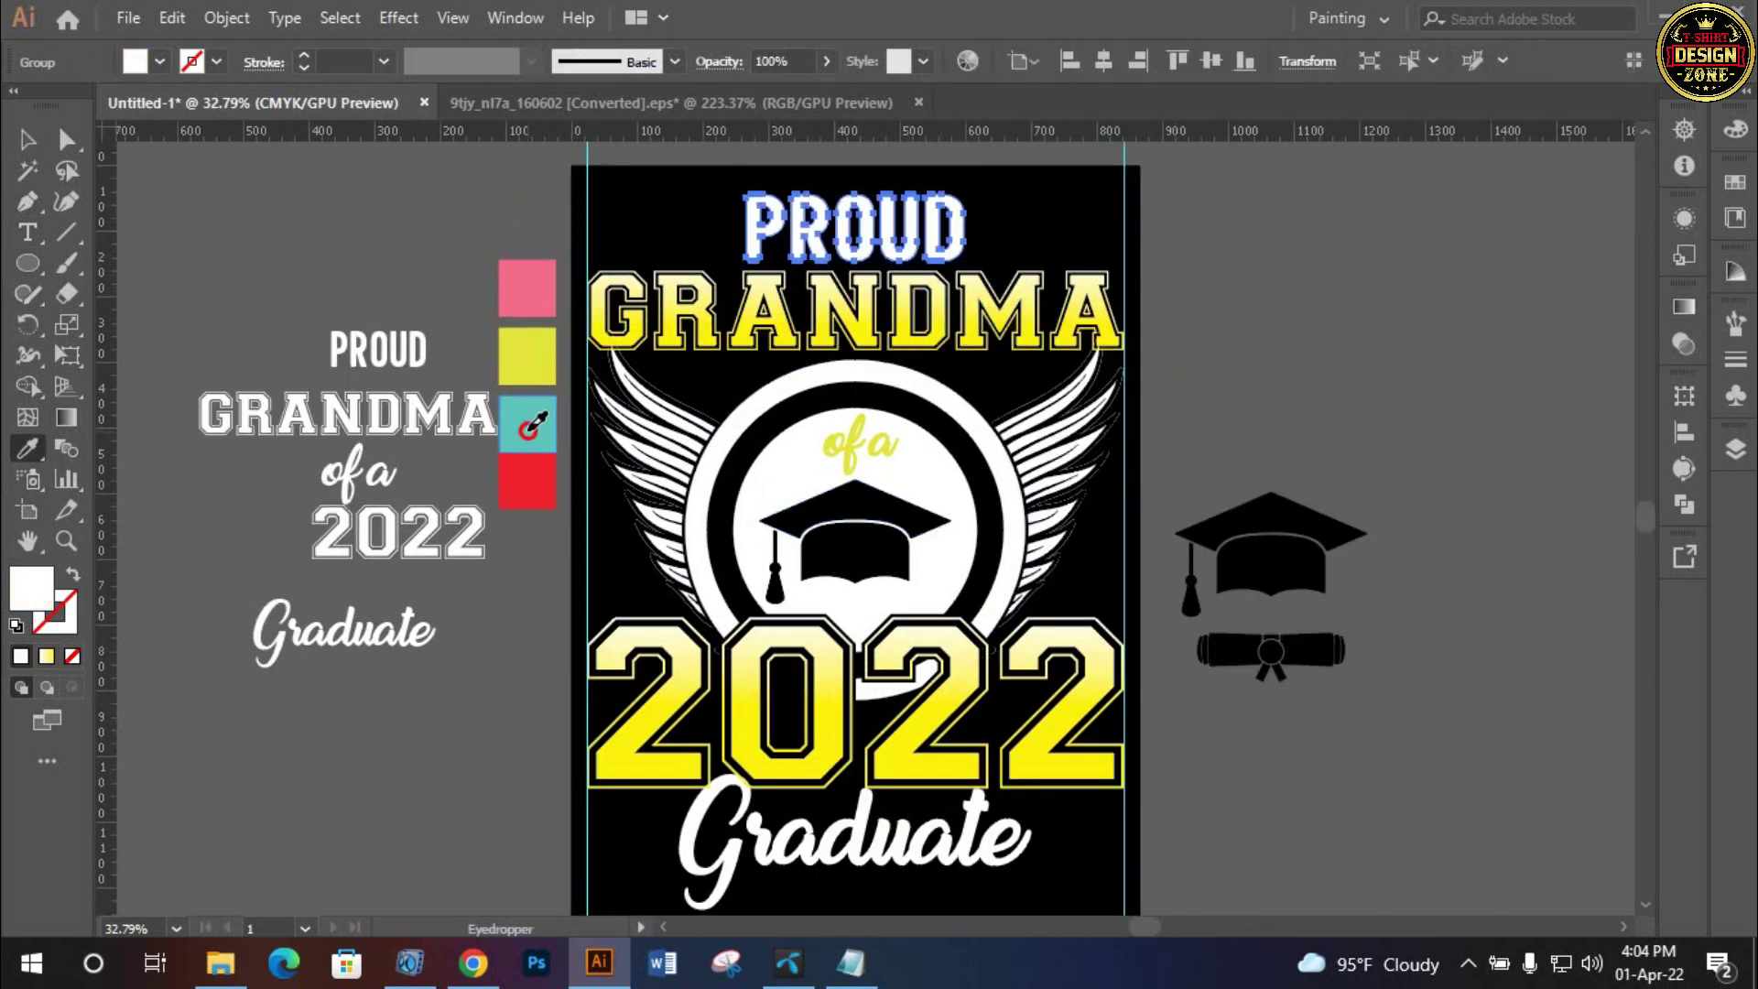
left_click(531, 426)
left_click(27, 139)
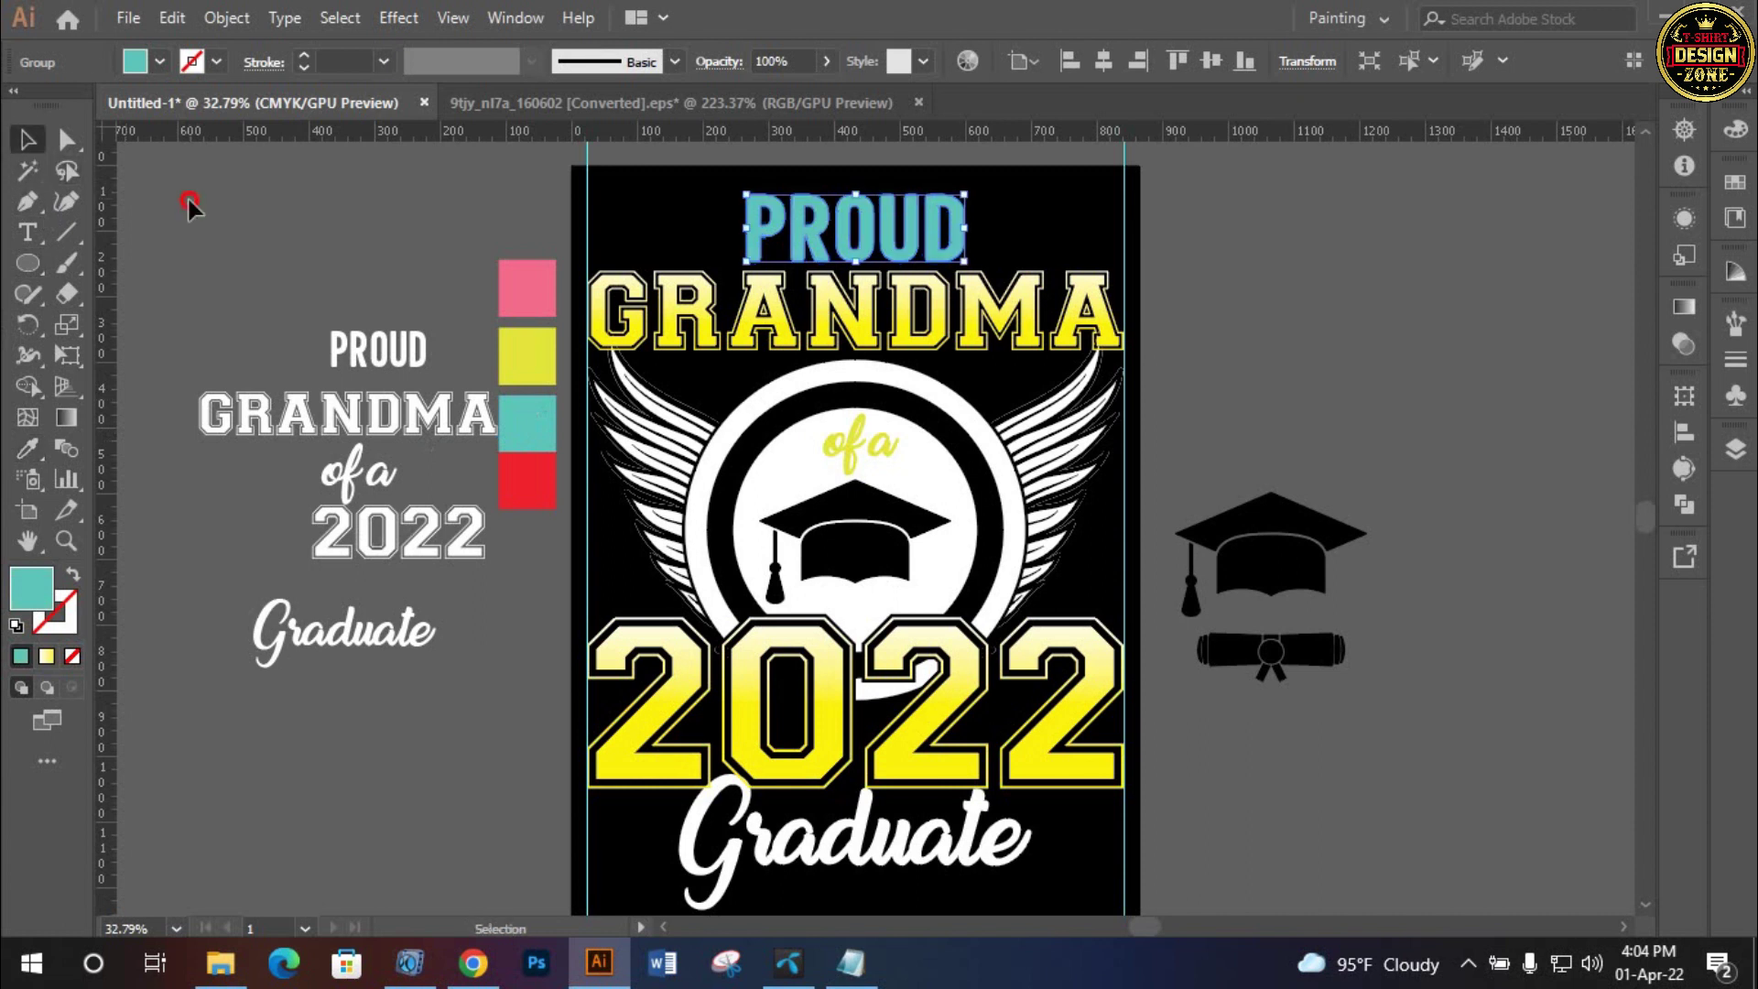
left_click(189, 206)
scroll(1236, 354, "down", 1)
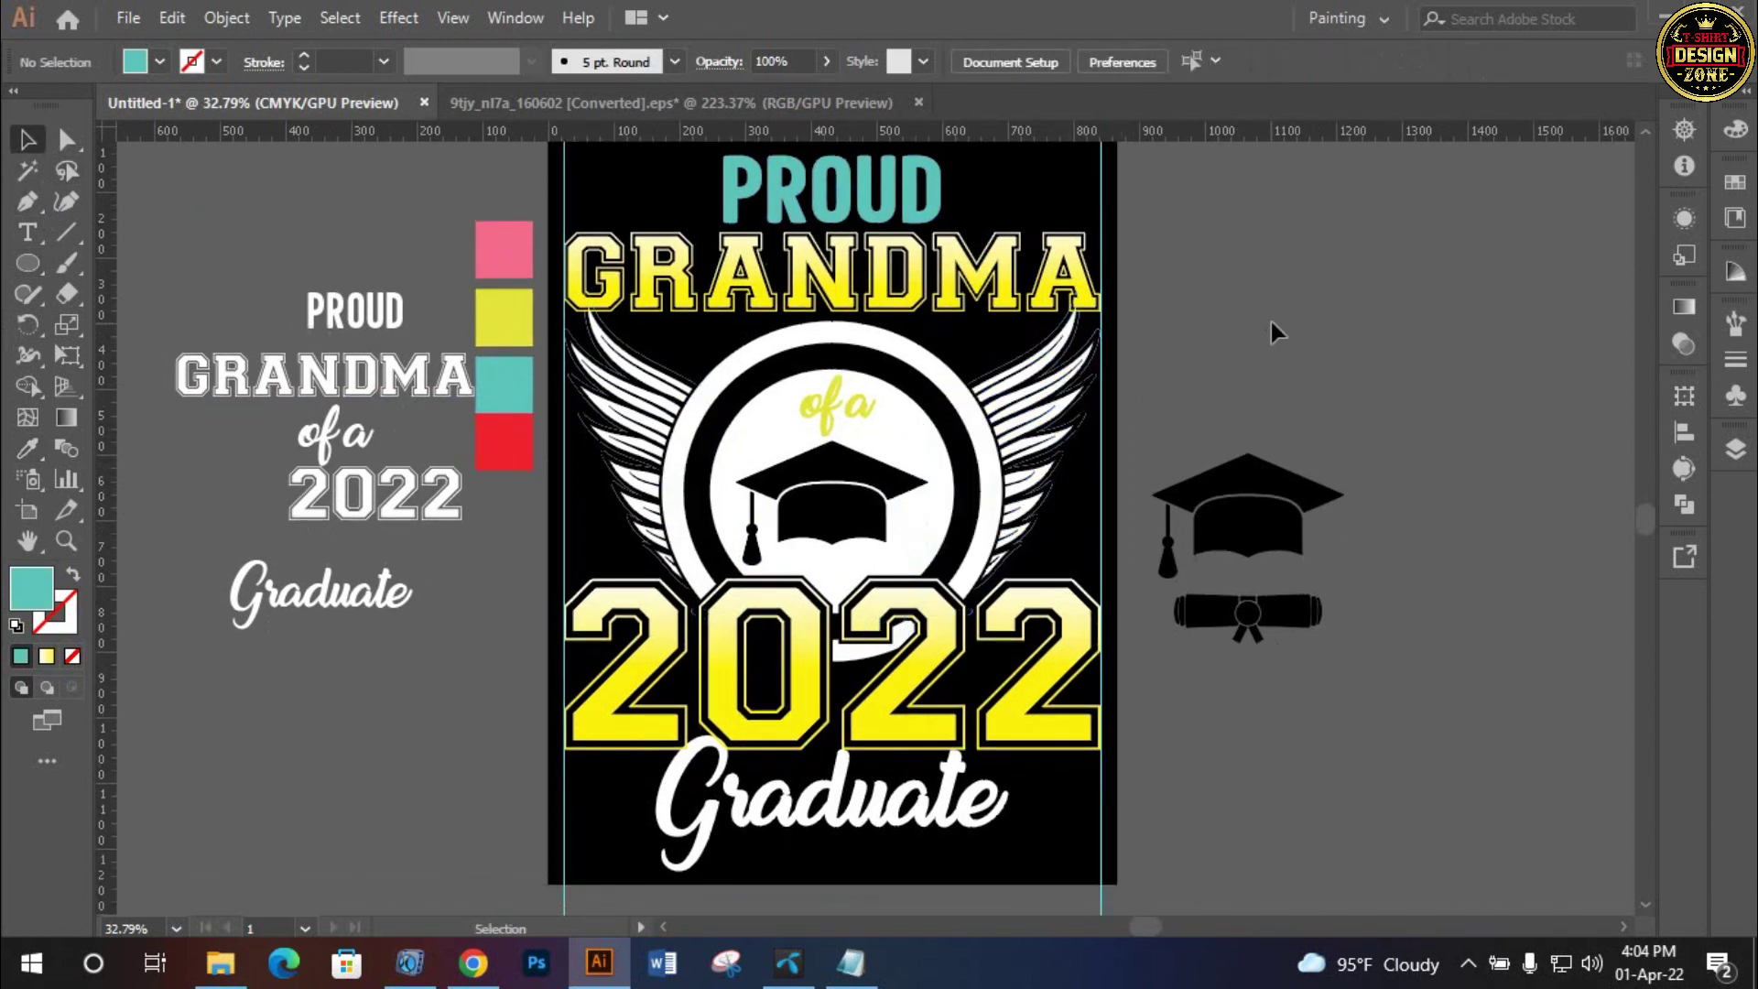
Drag the teal flower from the flower document into the design, left of PROUD
left_click(826, 107)
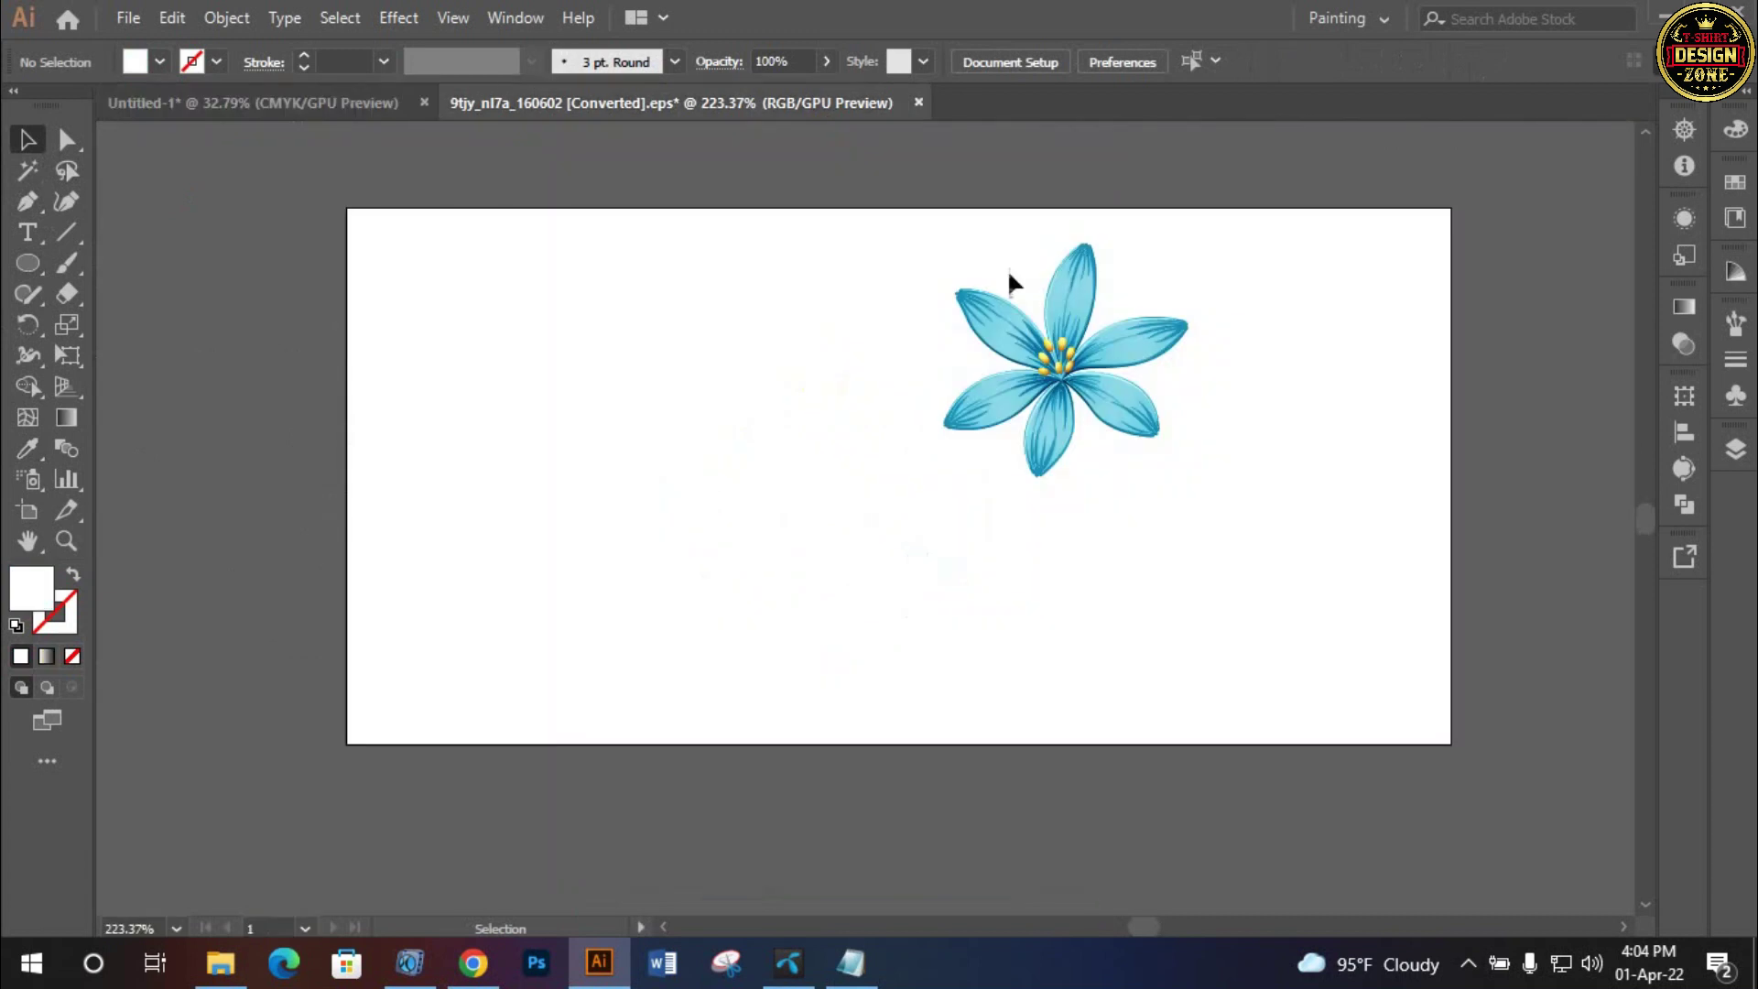
left_click(1113, 327)
mouse_move(1111, 324)
left_mouse_down()
mouse_move(316, 108)
mouse_move(602, 185)
left_mouse_up()
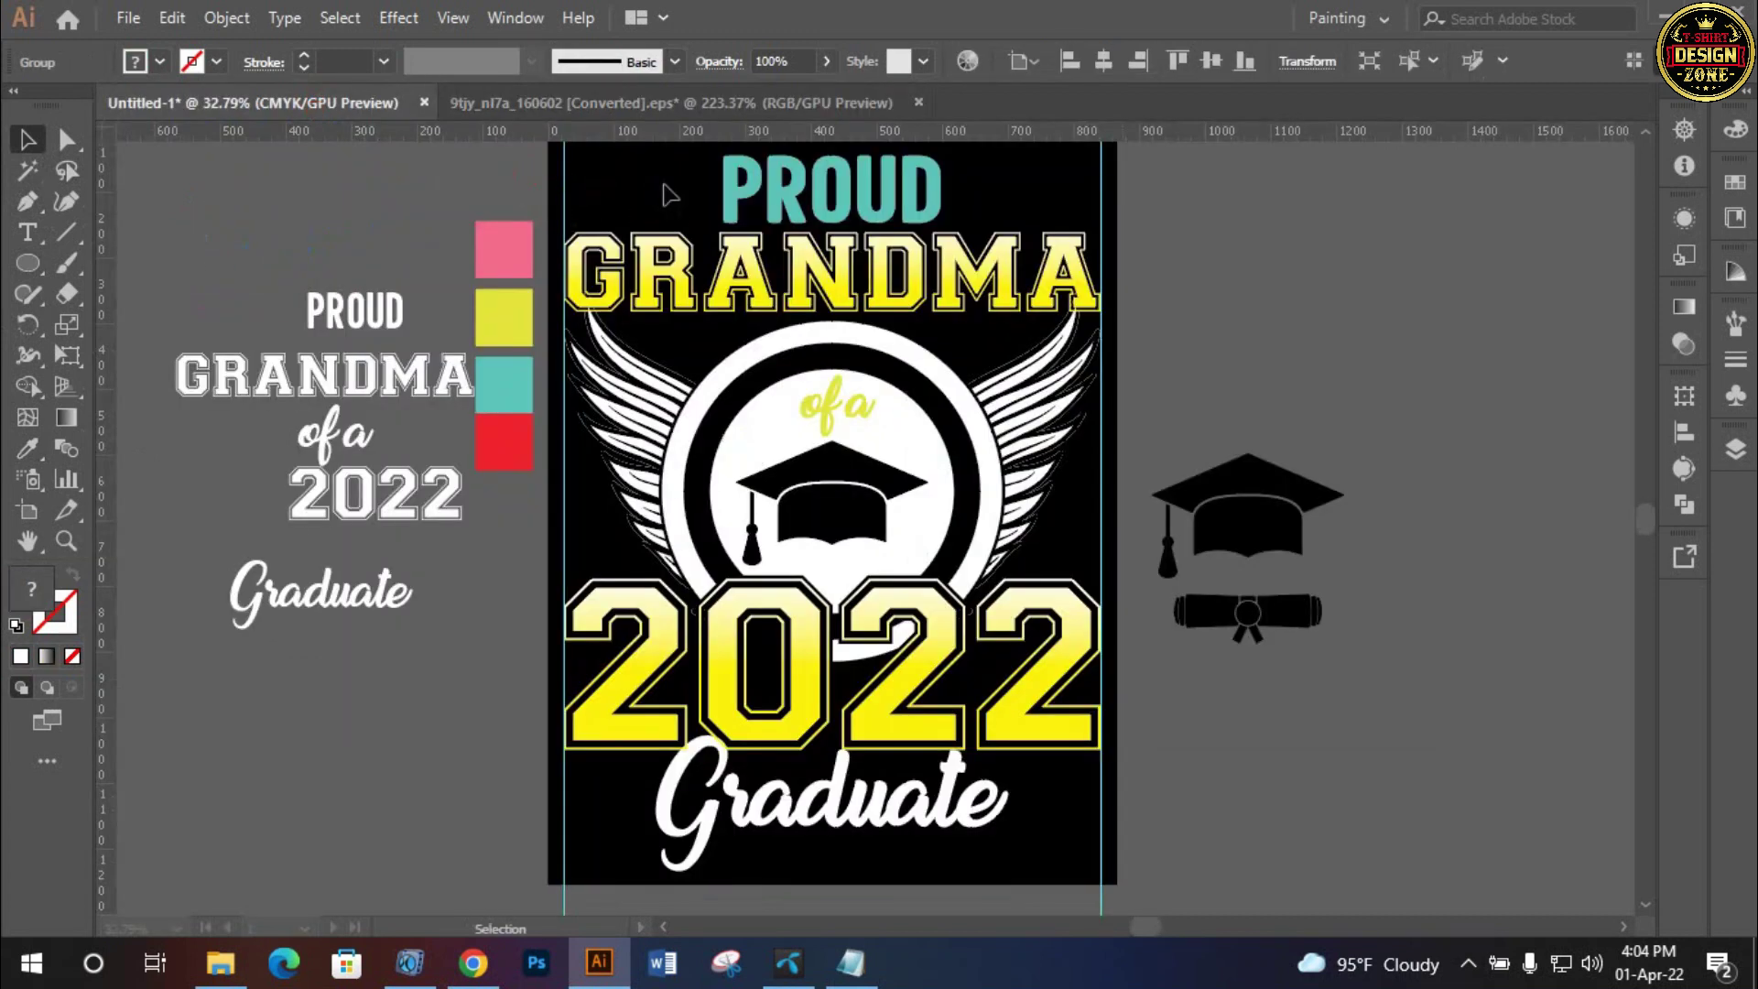
mouse_move(729, 236)
left_mouse_down()
mouse_move(687, 207)
mouse_move(719, 236)
left_mouse_up()
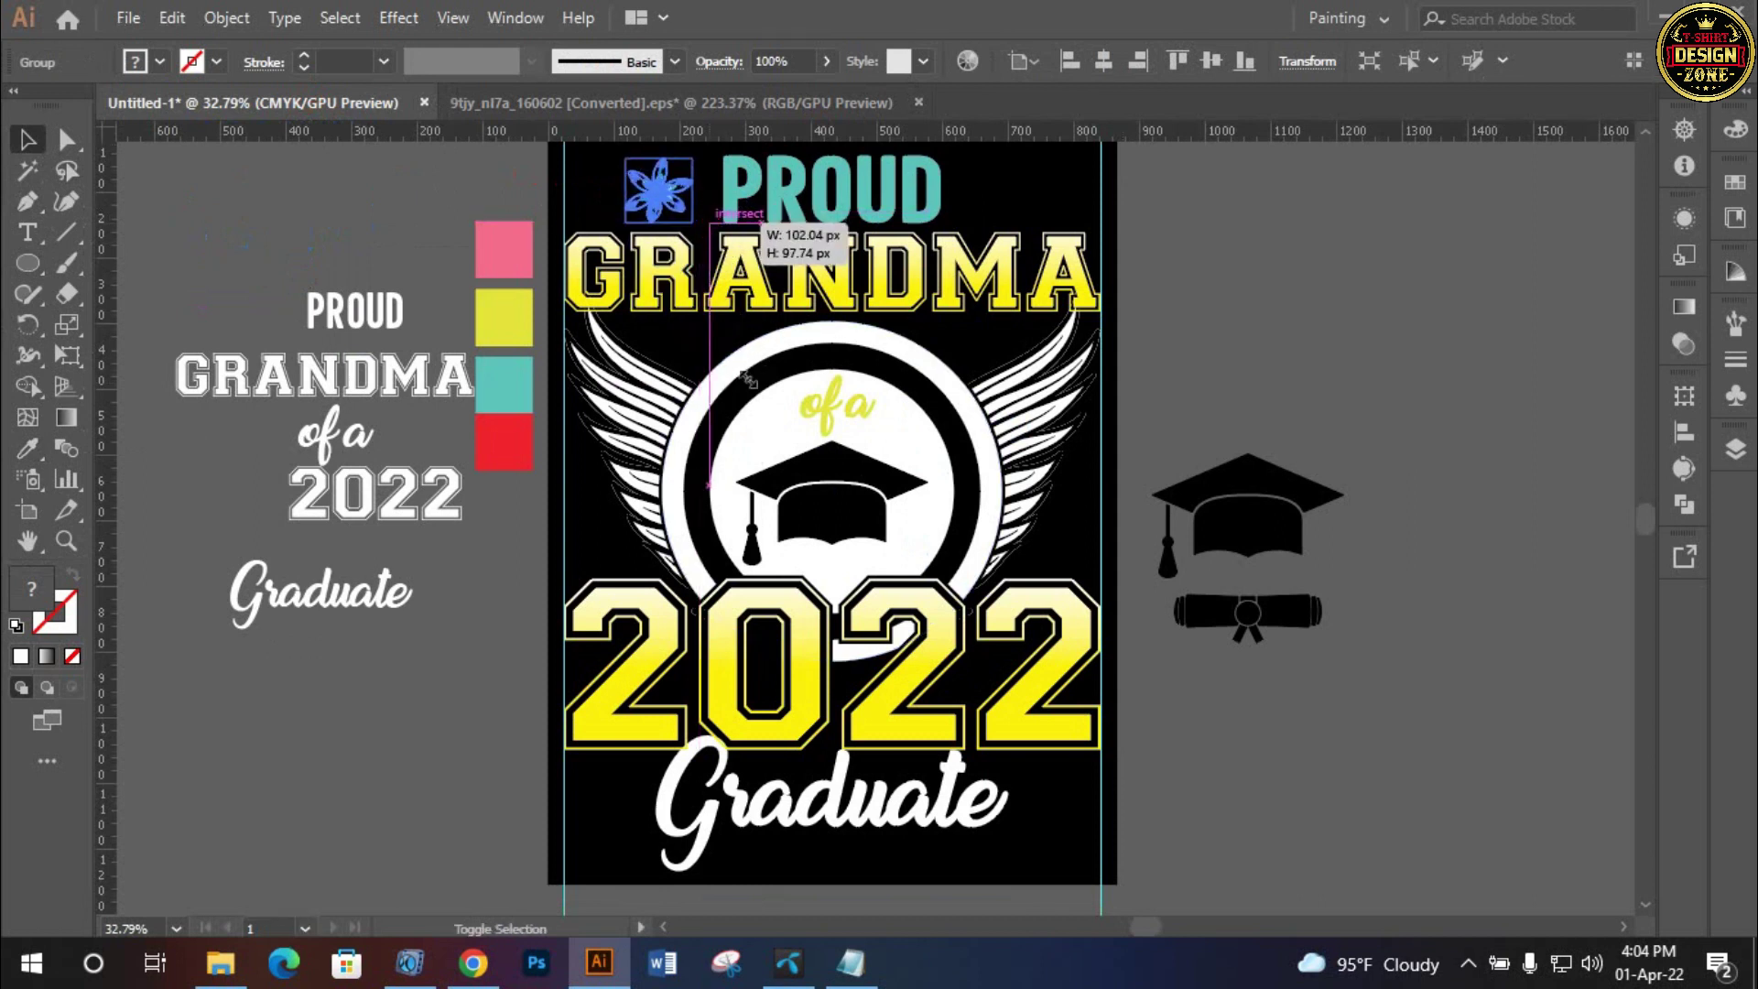
Duplicate the flower so a second one sits beside the first
key("ctrl+shift+a")
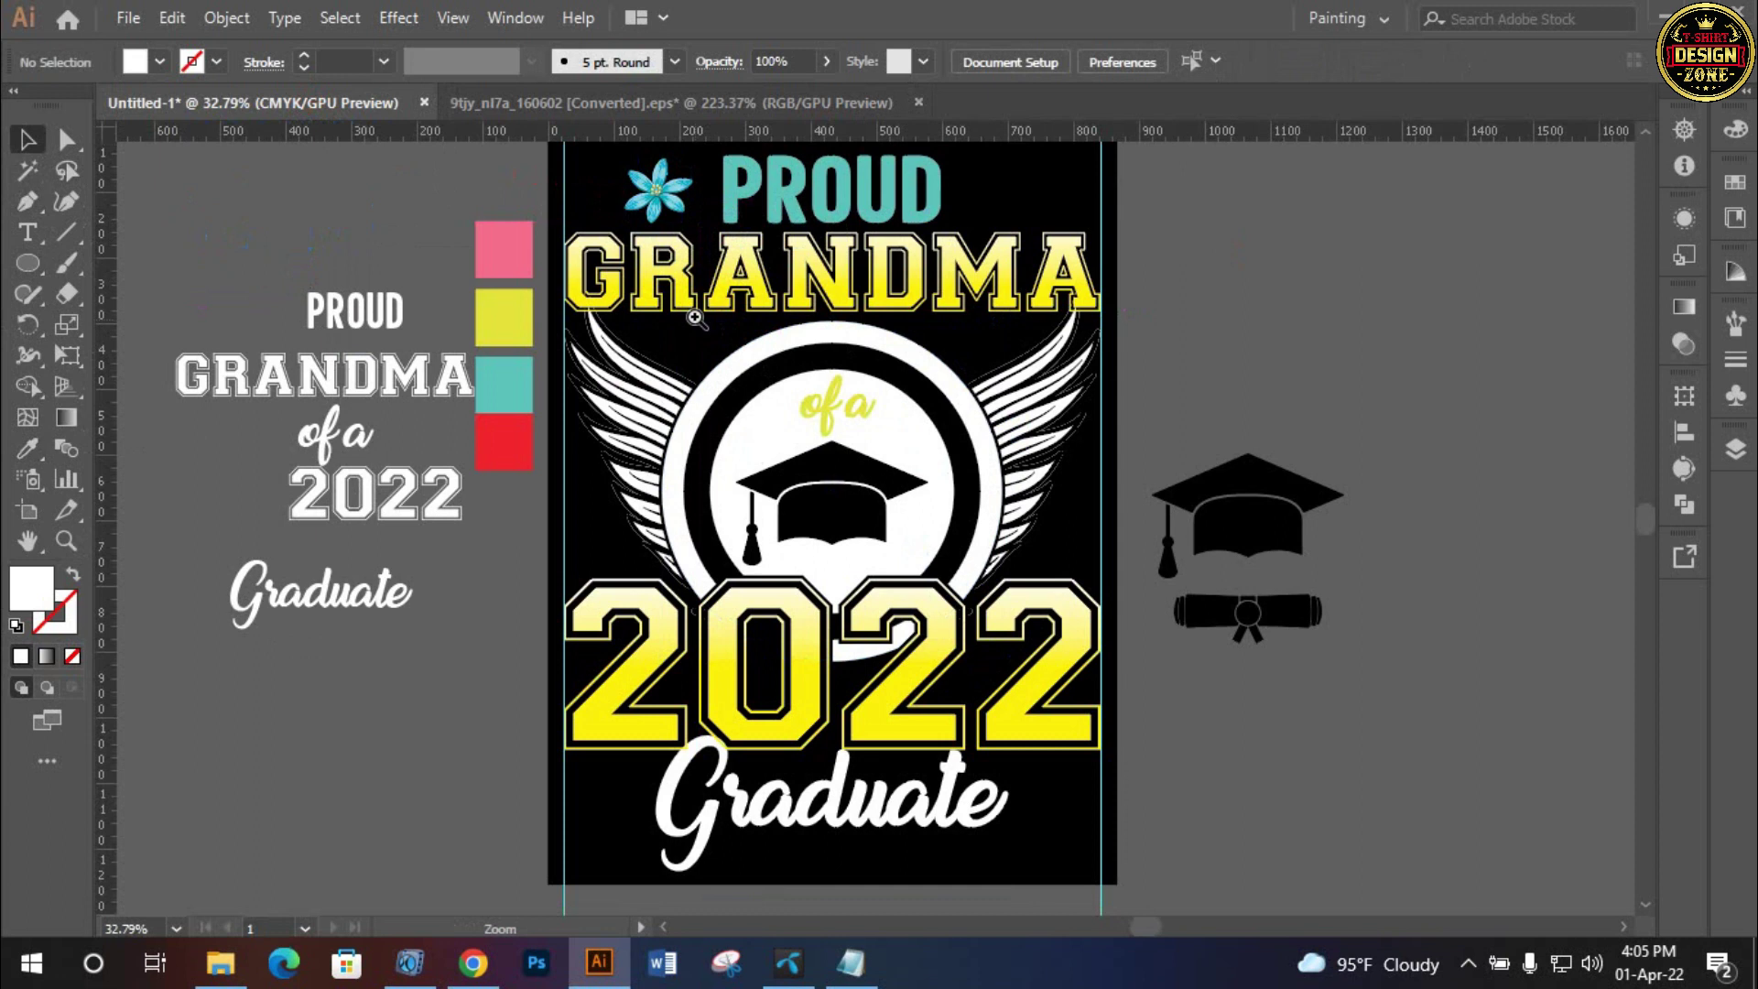
key("ctrl+equal")
key("ctrl+equal")
left_click_drag(847, 473, 481, 272)
key("ctrl+equal")
mouse_move(805, 362)
left_mouse_down()
mouse_move(848, 364)
mouse_move(603, 342)
left_mouse_up()
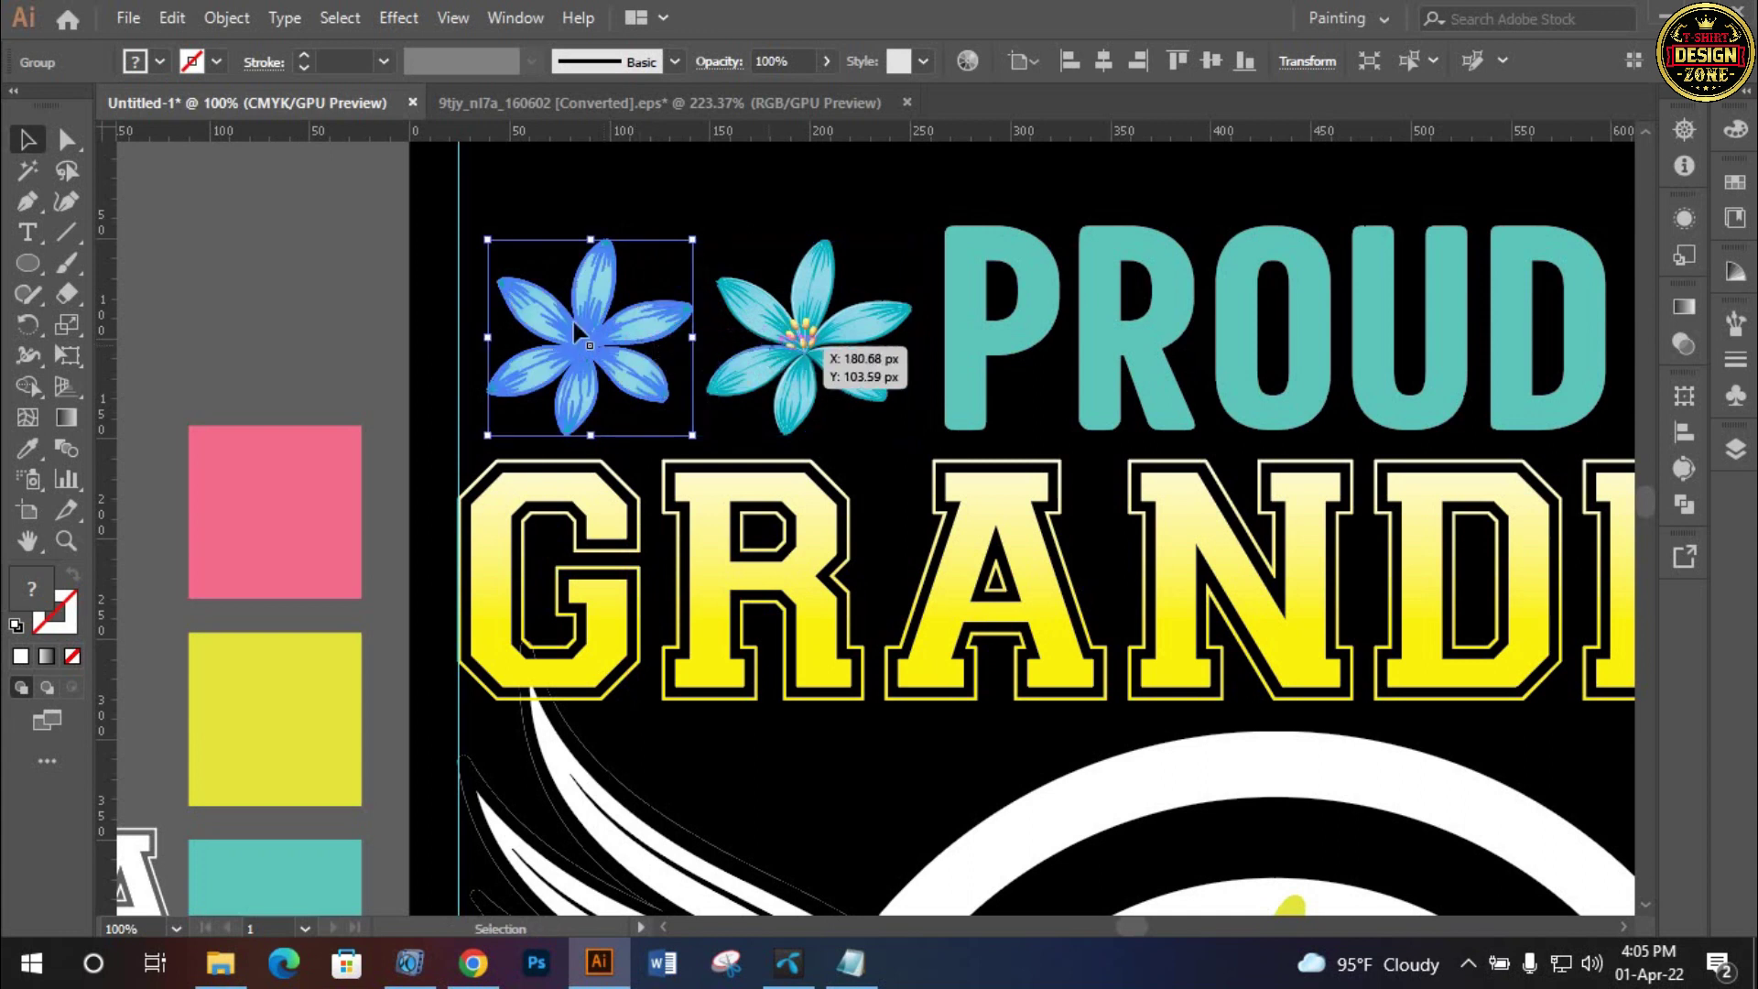
Shrink the left flower, enlarge the right one, and set both beside PROUD
left_click_drag(592, 240, 592, 266)
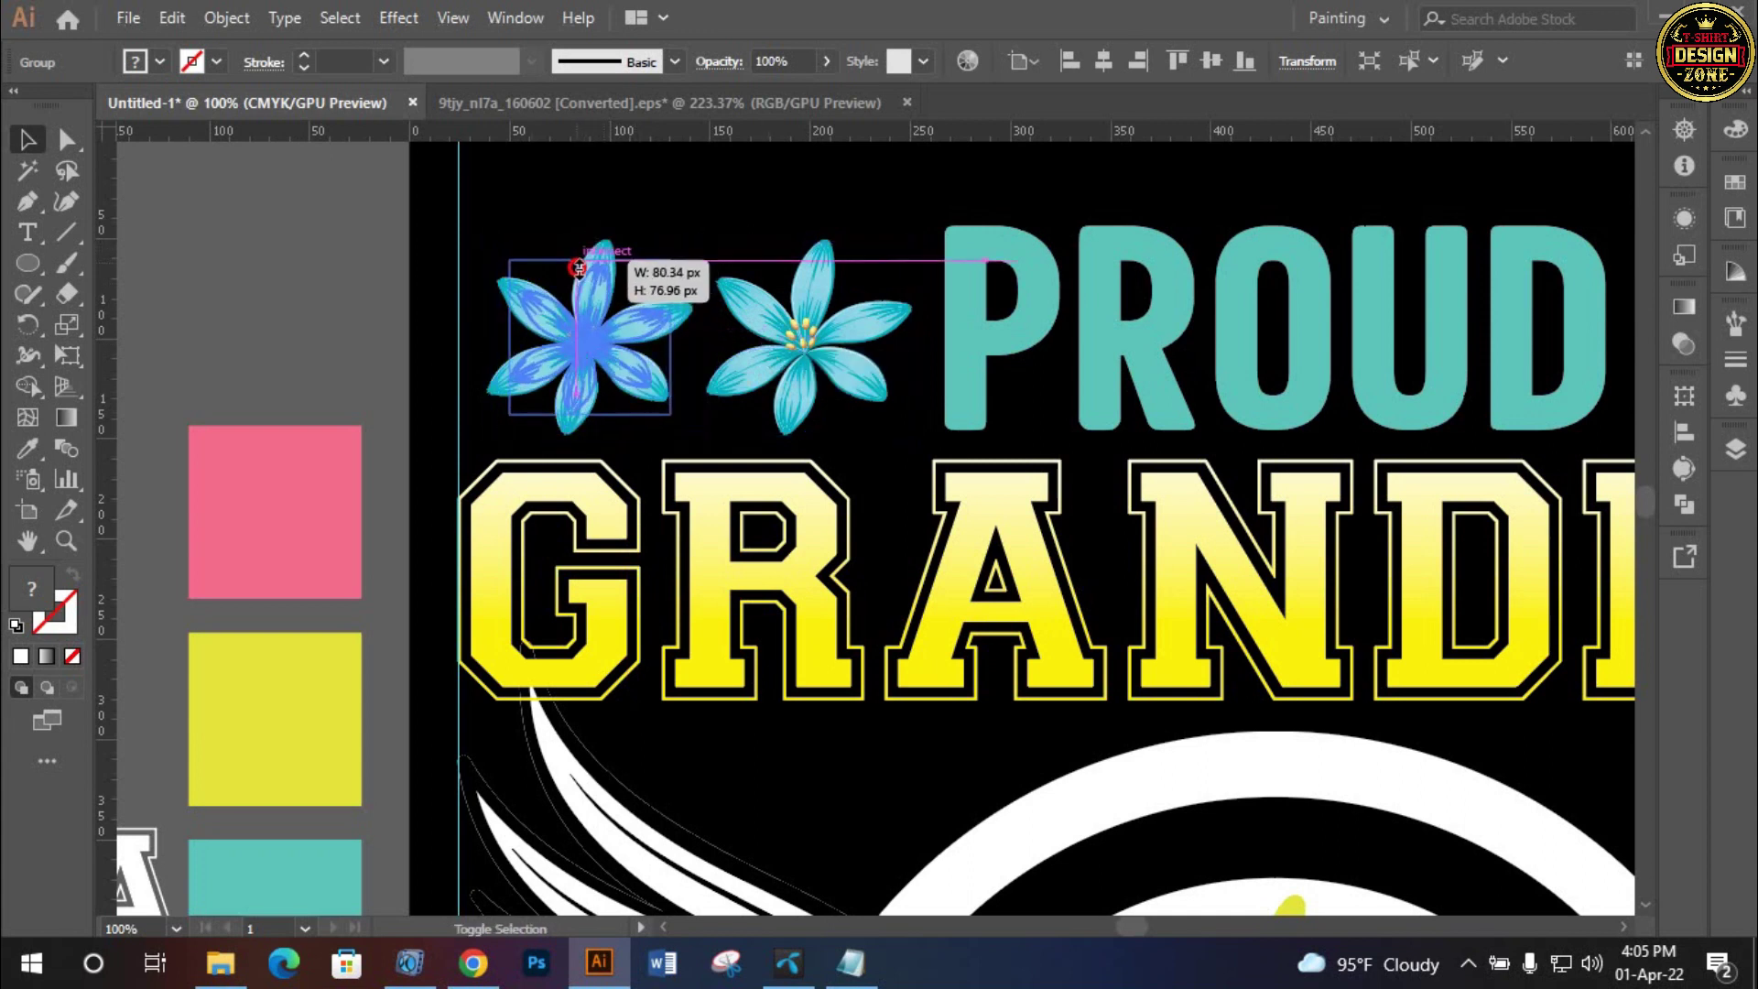
left_click(696, 293)
left_click(820, 321)
left_click_drag(912, 336, 925, 337)
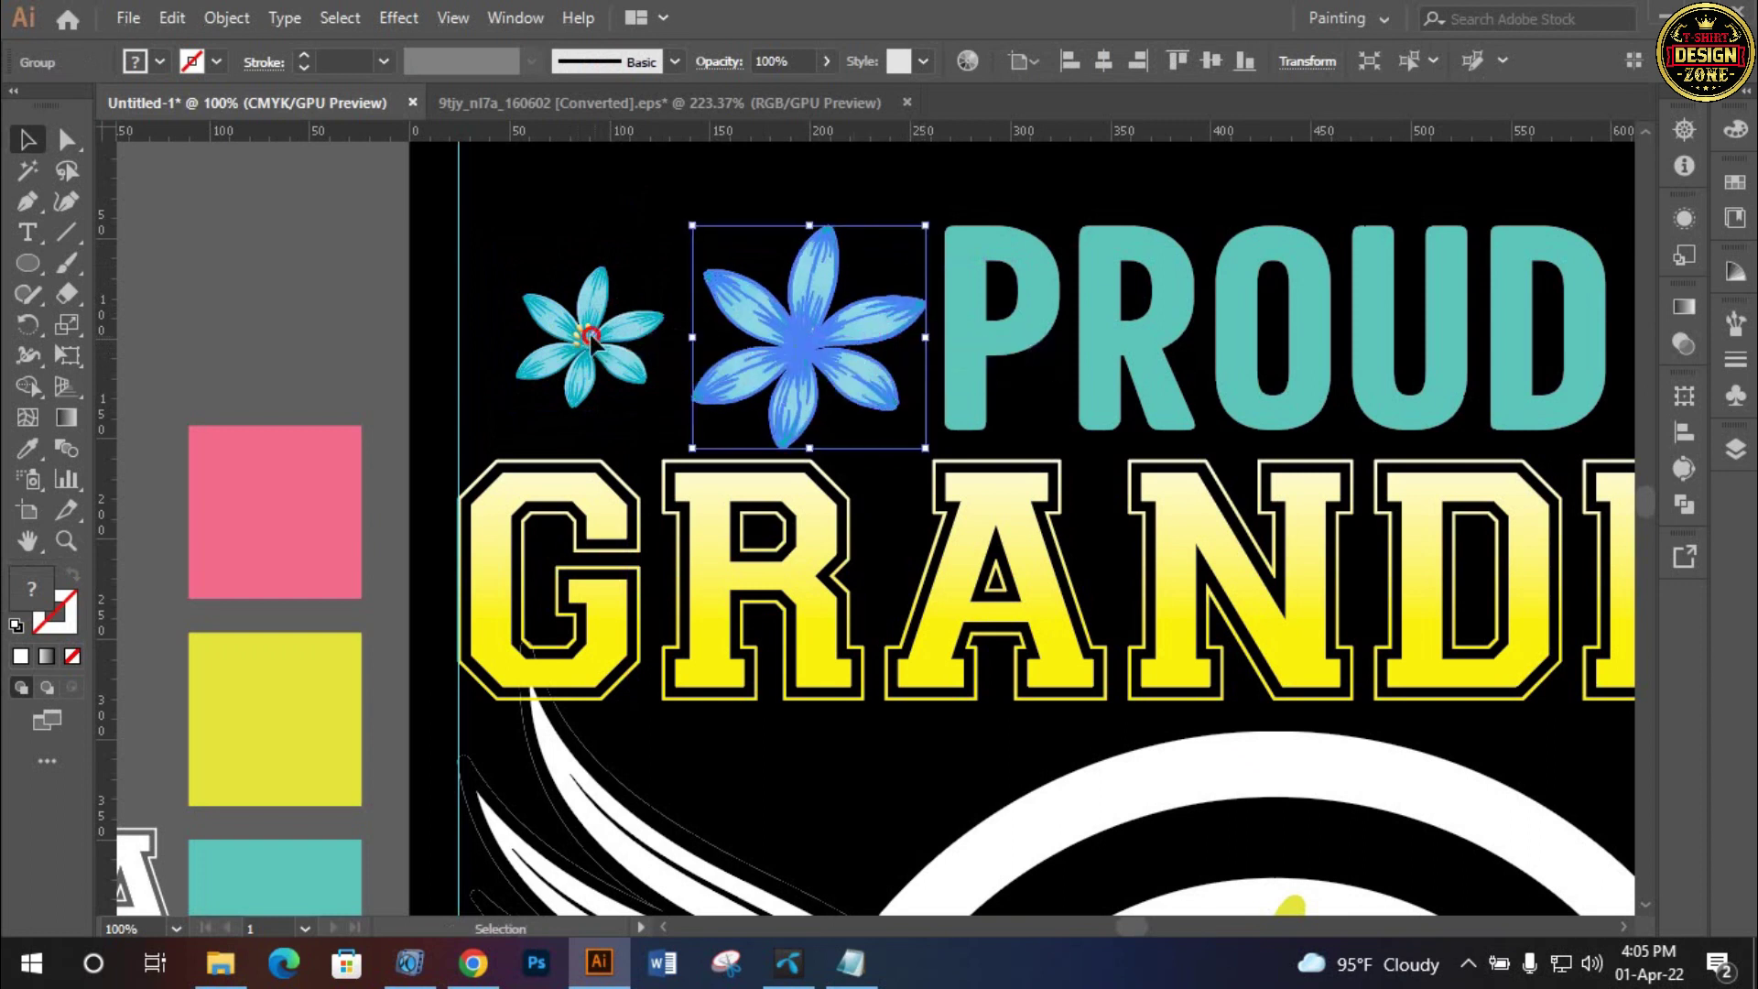
left_click_drag(590, 336, 568, 332)
left_click_drag(742, 293, 723, 288)
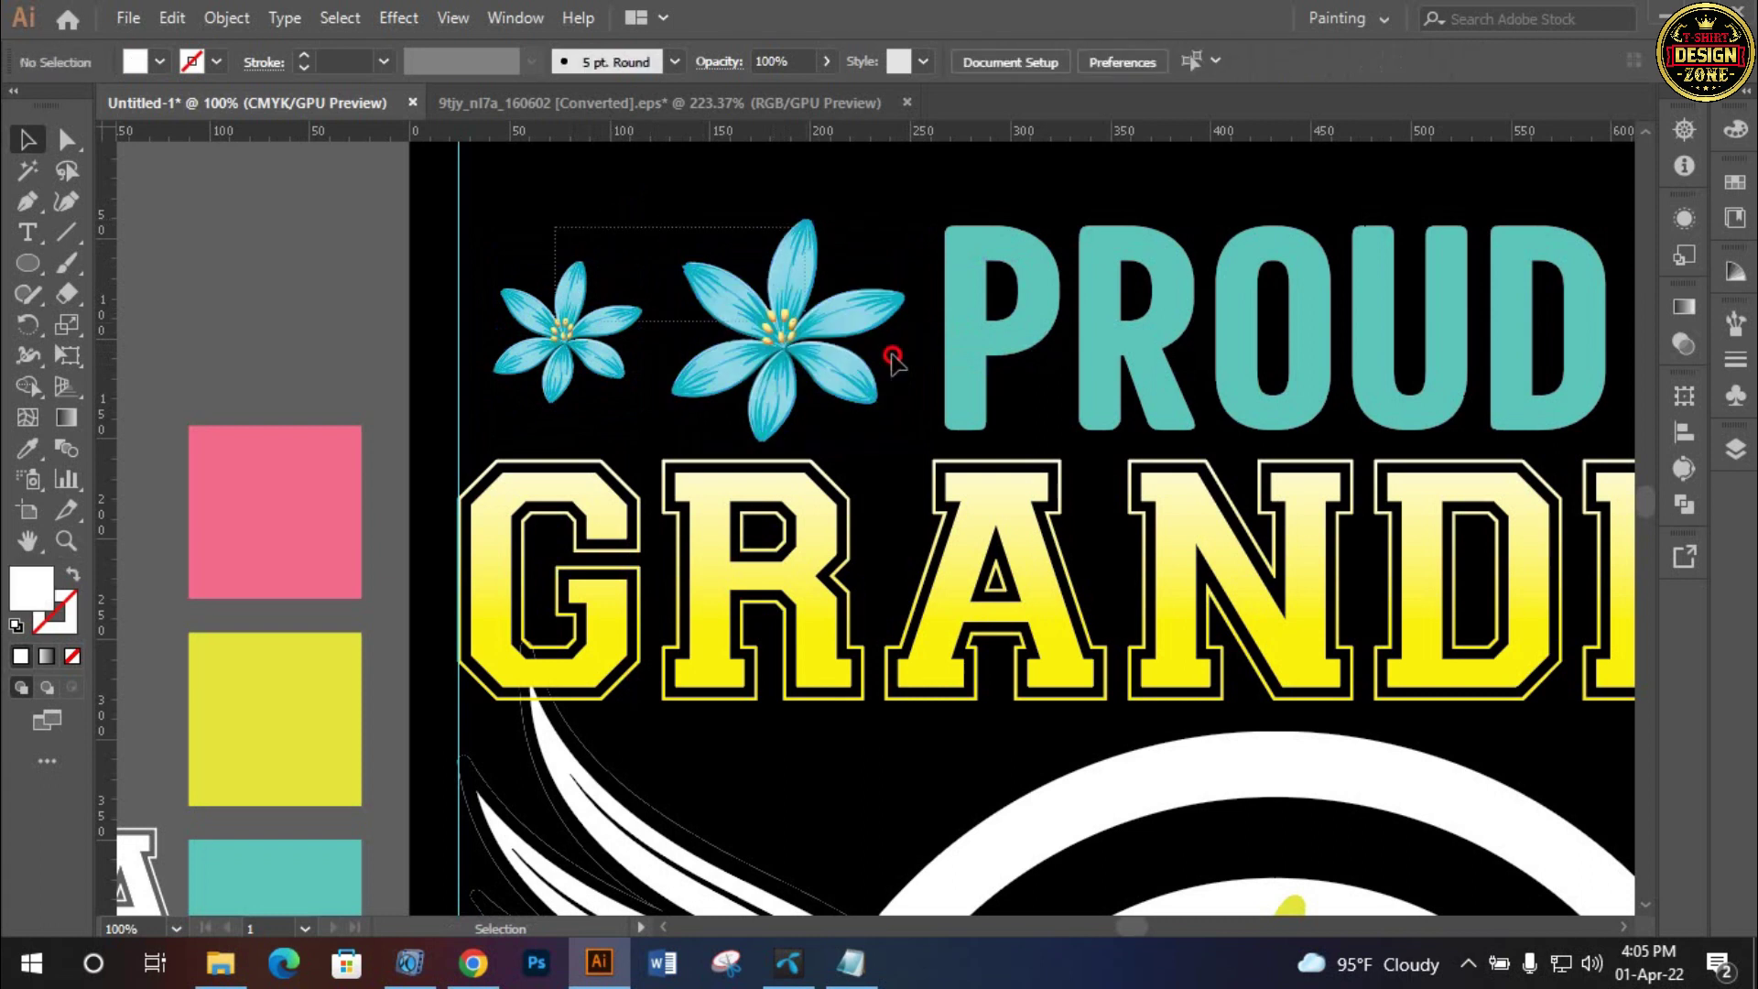
Nudge both flowers left together and fit the artboard in view
left_click_drag(561, 223, 895, 369)
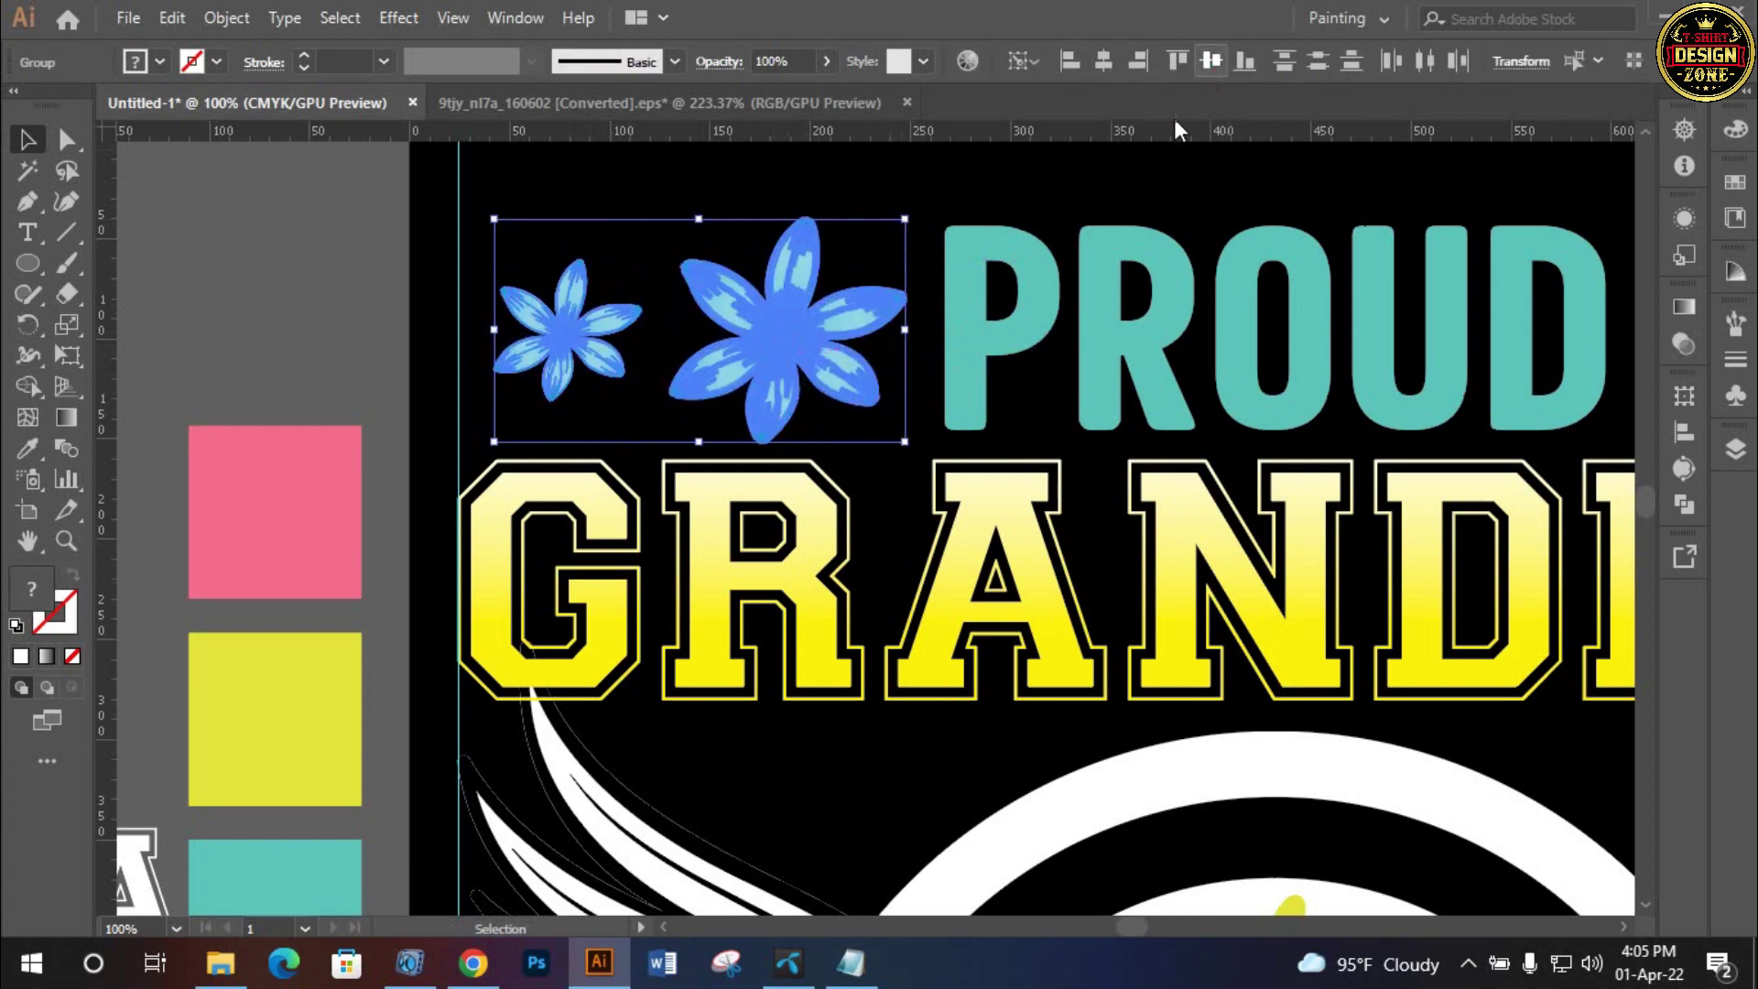
key("a")
left_click(1094, 218)
key("v")
key("Left")
key("Left")
key("Left")
key("Left")
key("Left")
key("Left")
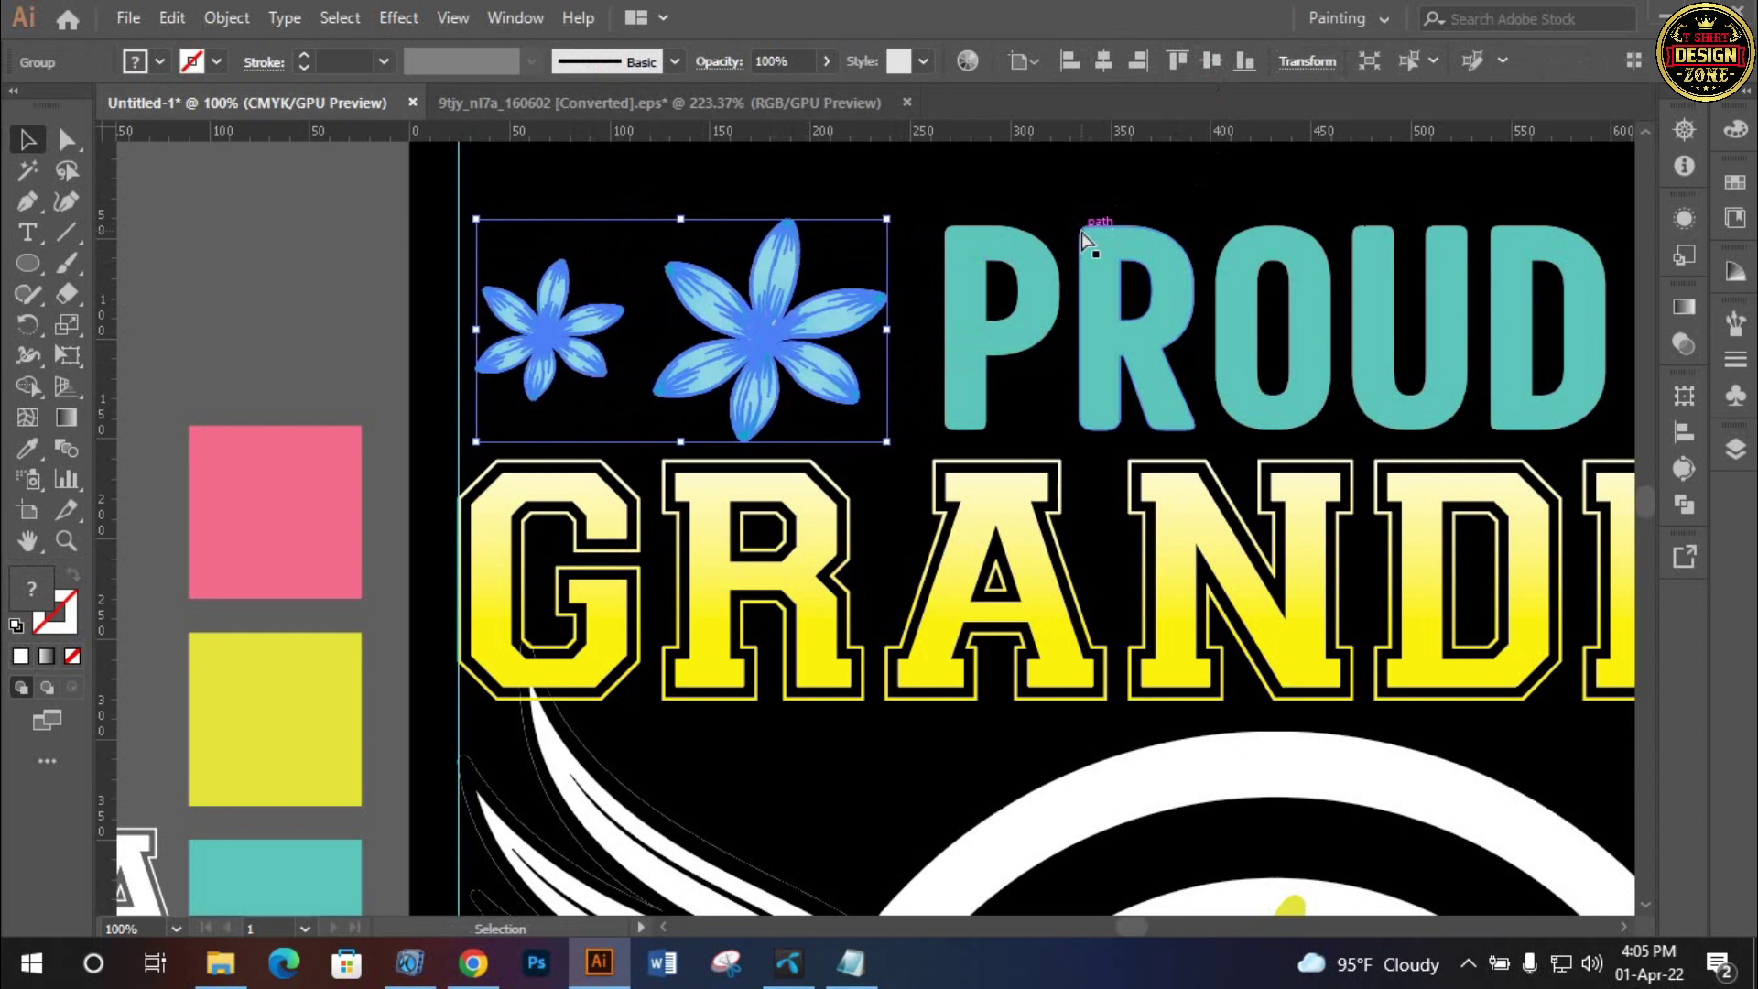
key("ctrl+0")
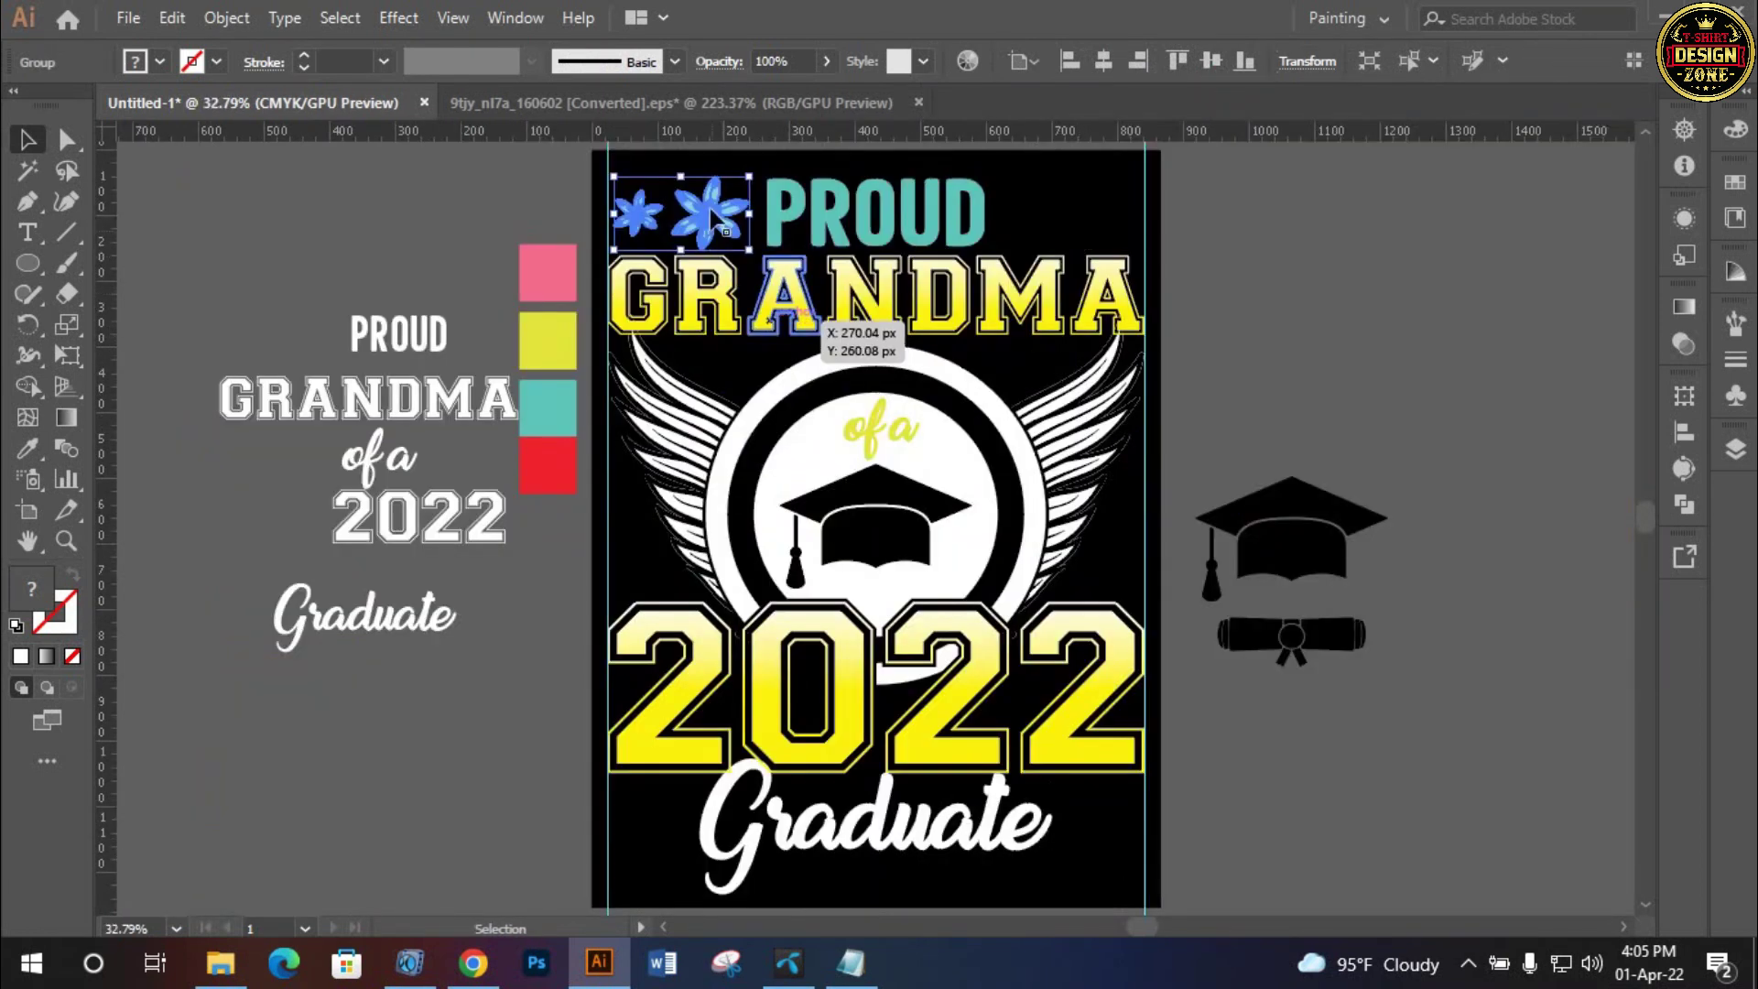
Reflect a vertical copy of the flower pair and place it right of PROUD
right_click(710, 206)
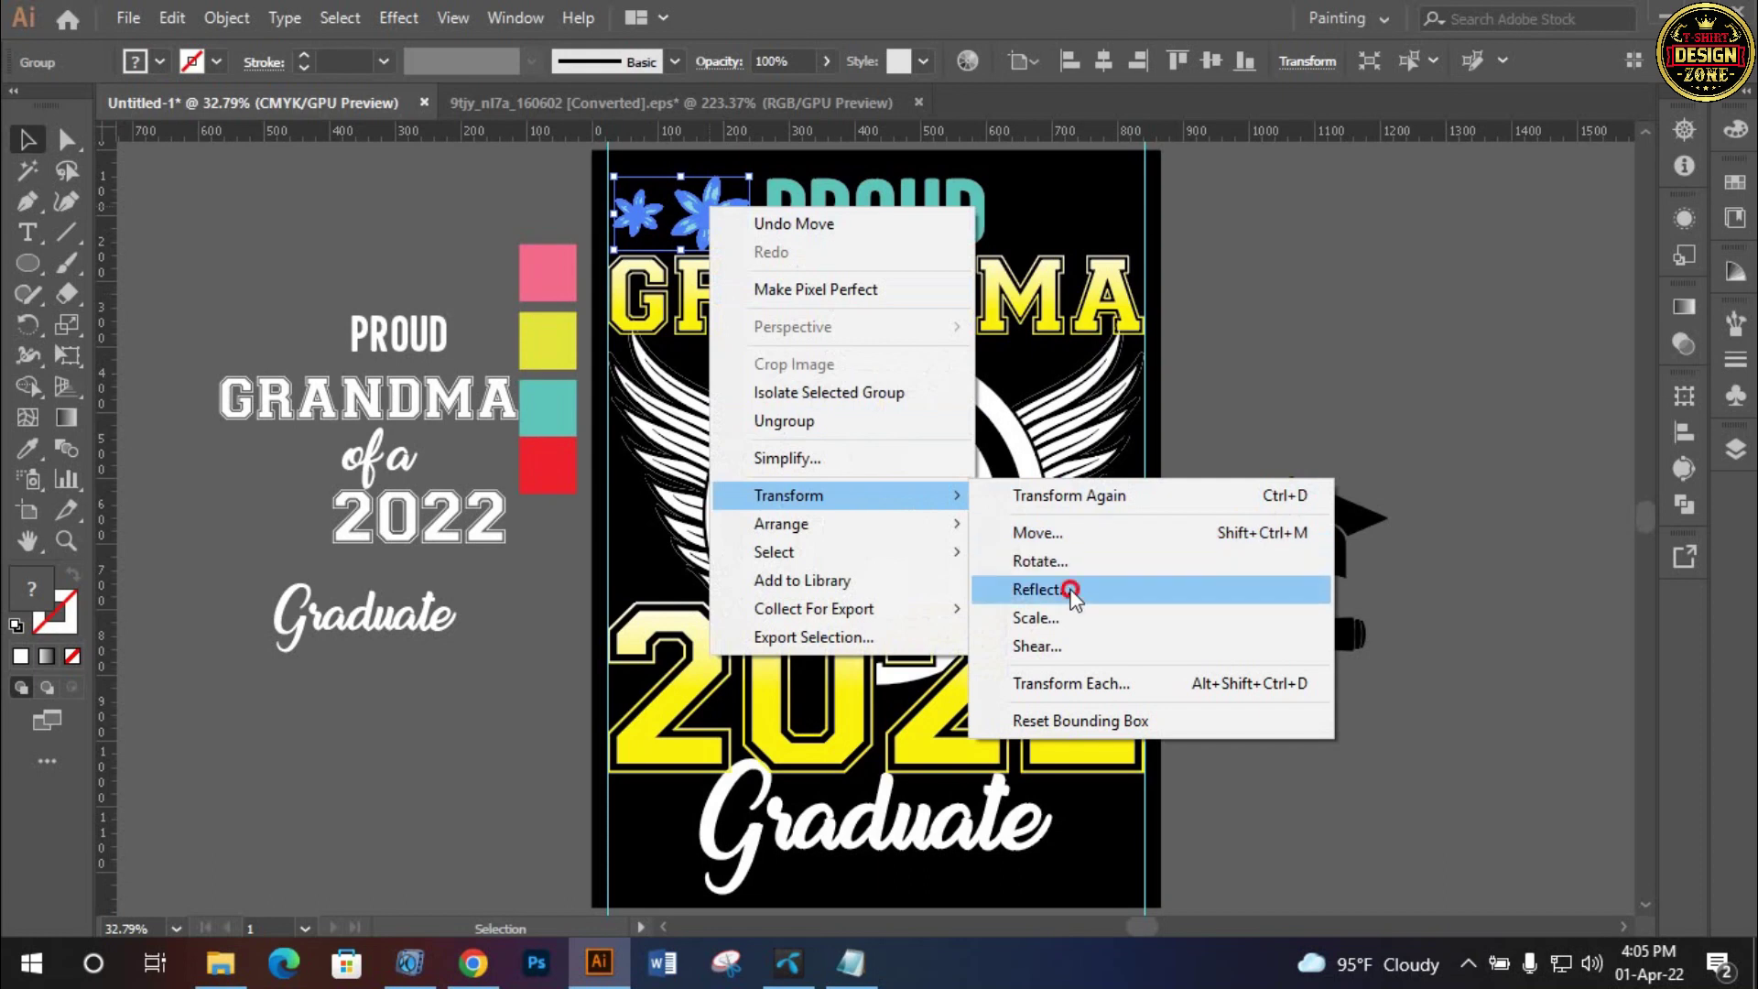
mouse_move(789, 494)
left_click(1067, 591)
left_click(1251, 529)
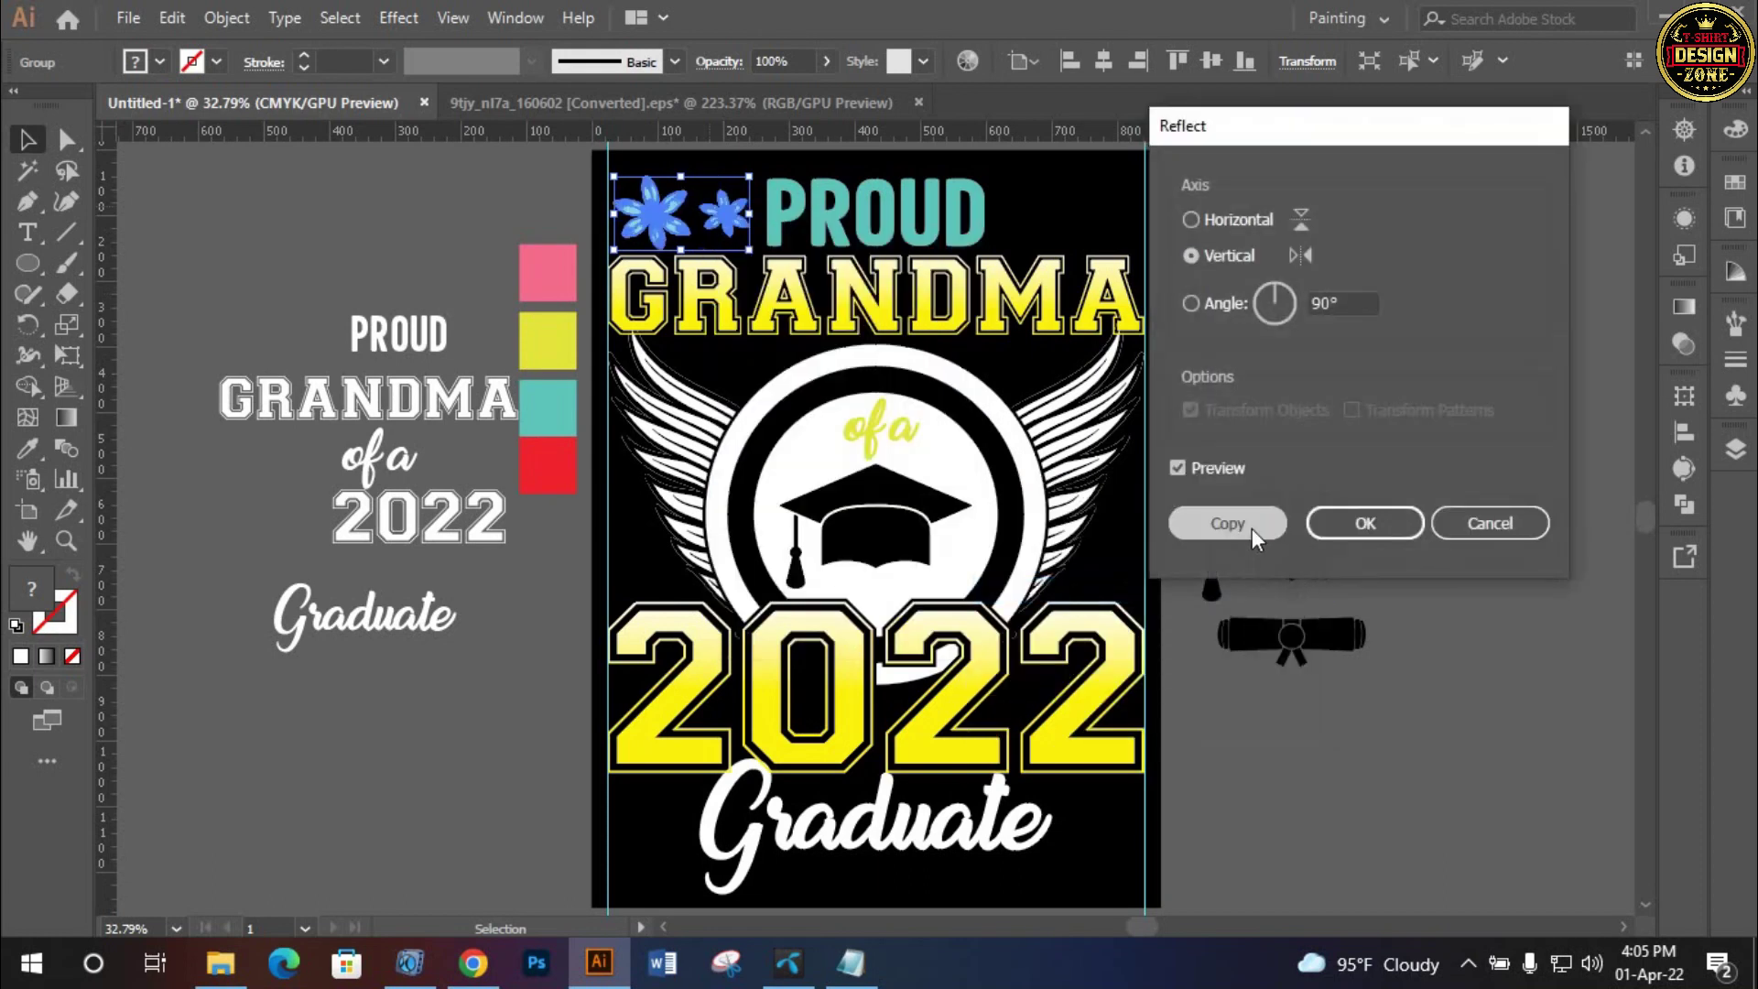
left_click_drag(737, 229, 1053, 254)
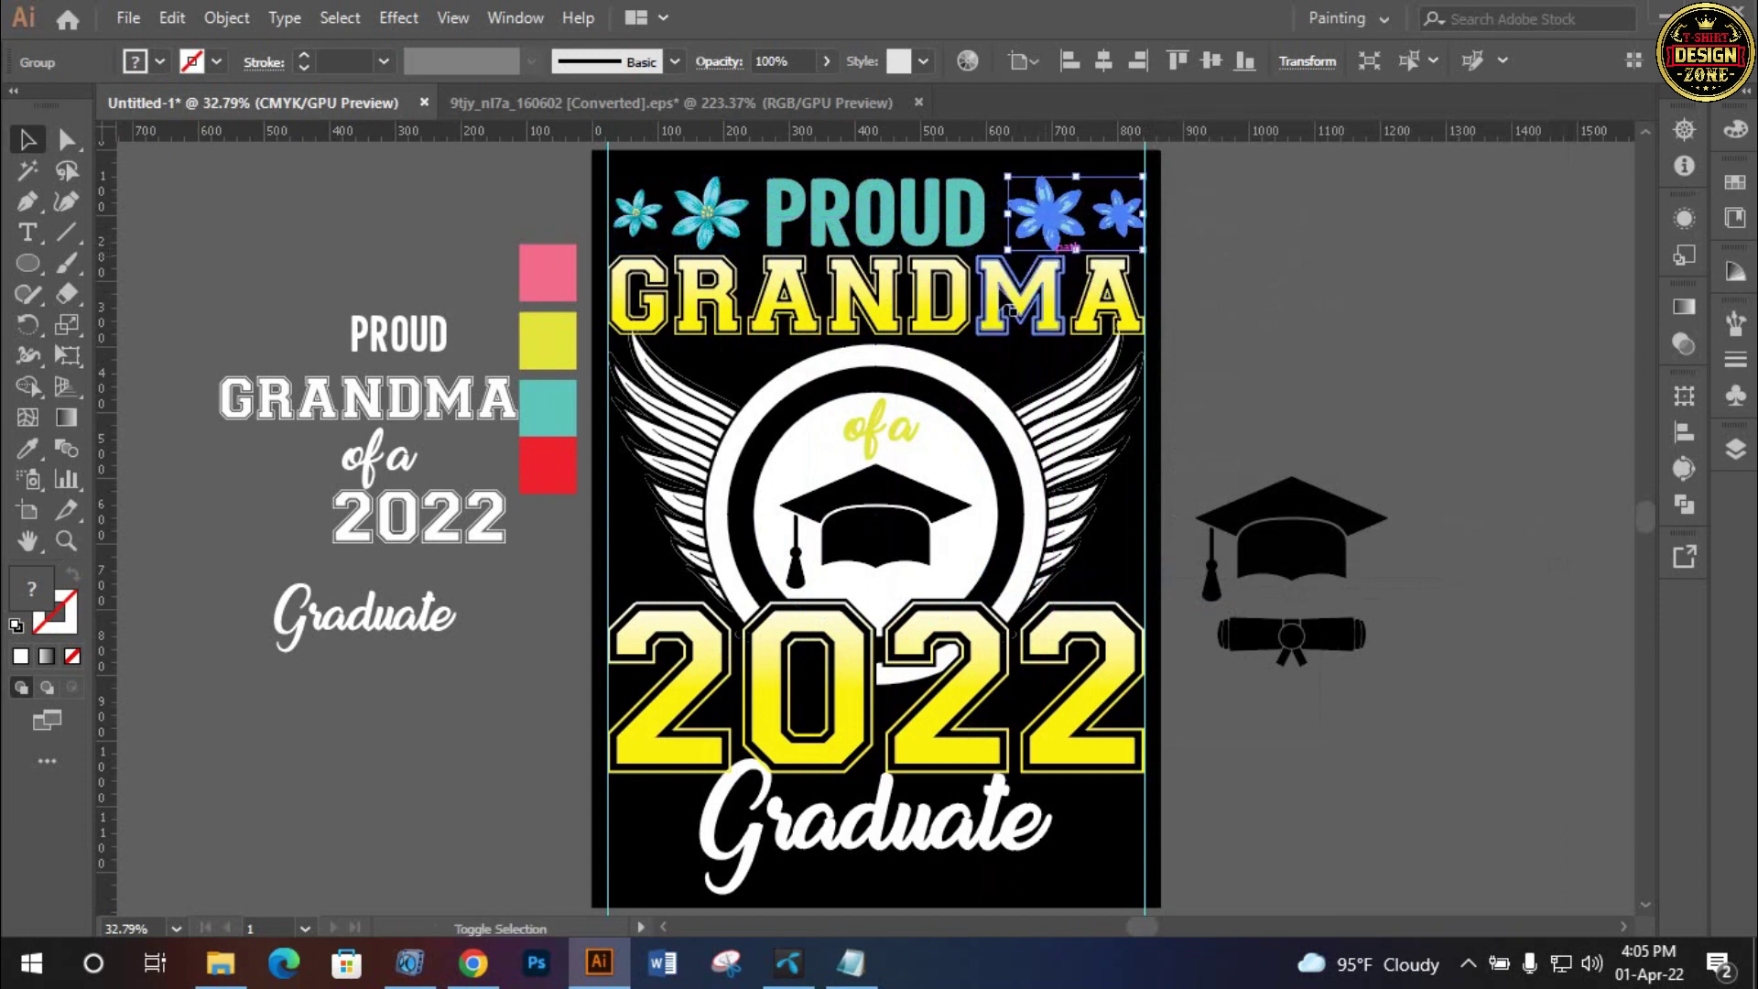
left_click(721, 220)
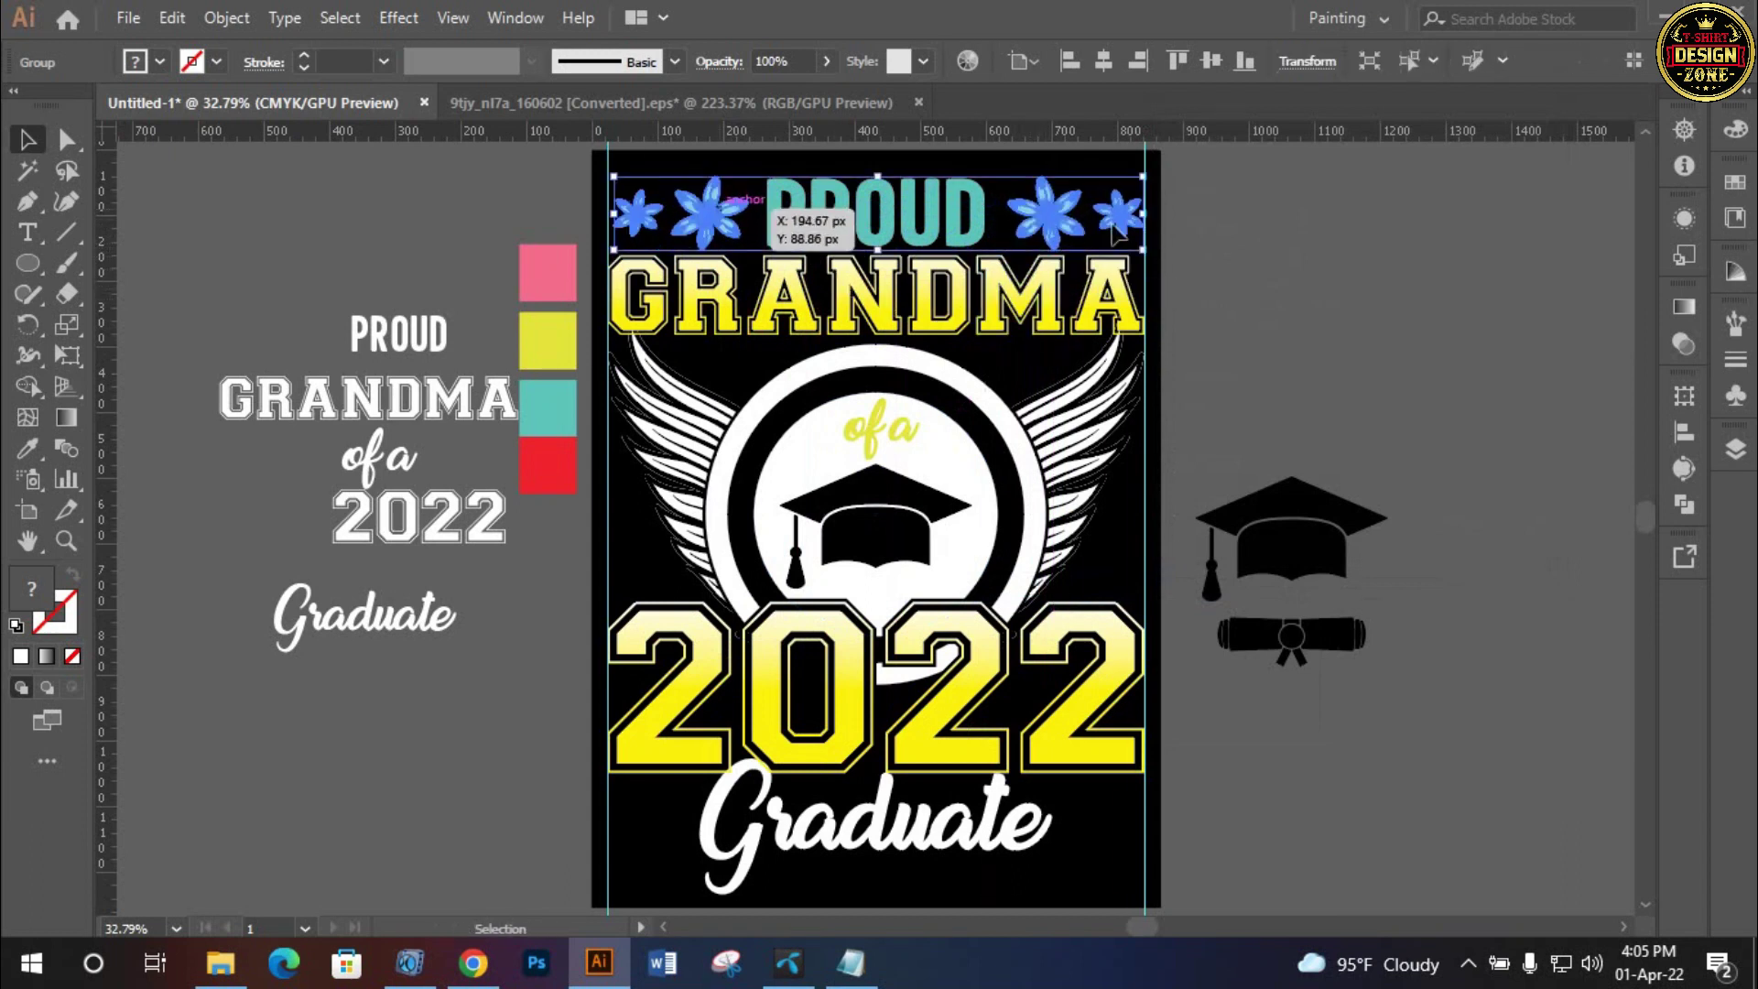
left_click(980, 215)
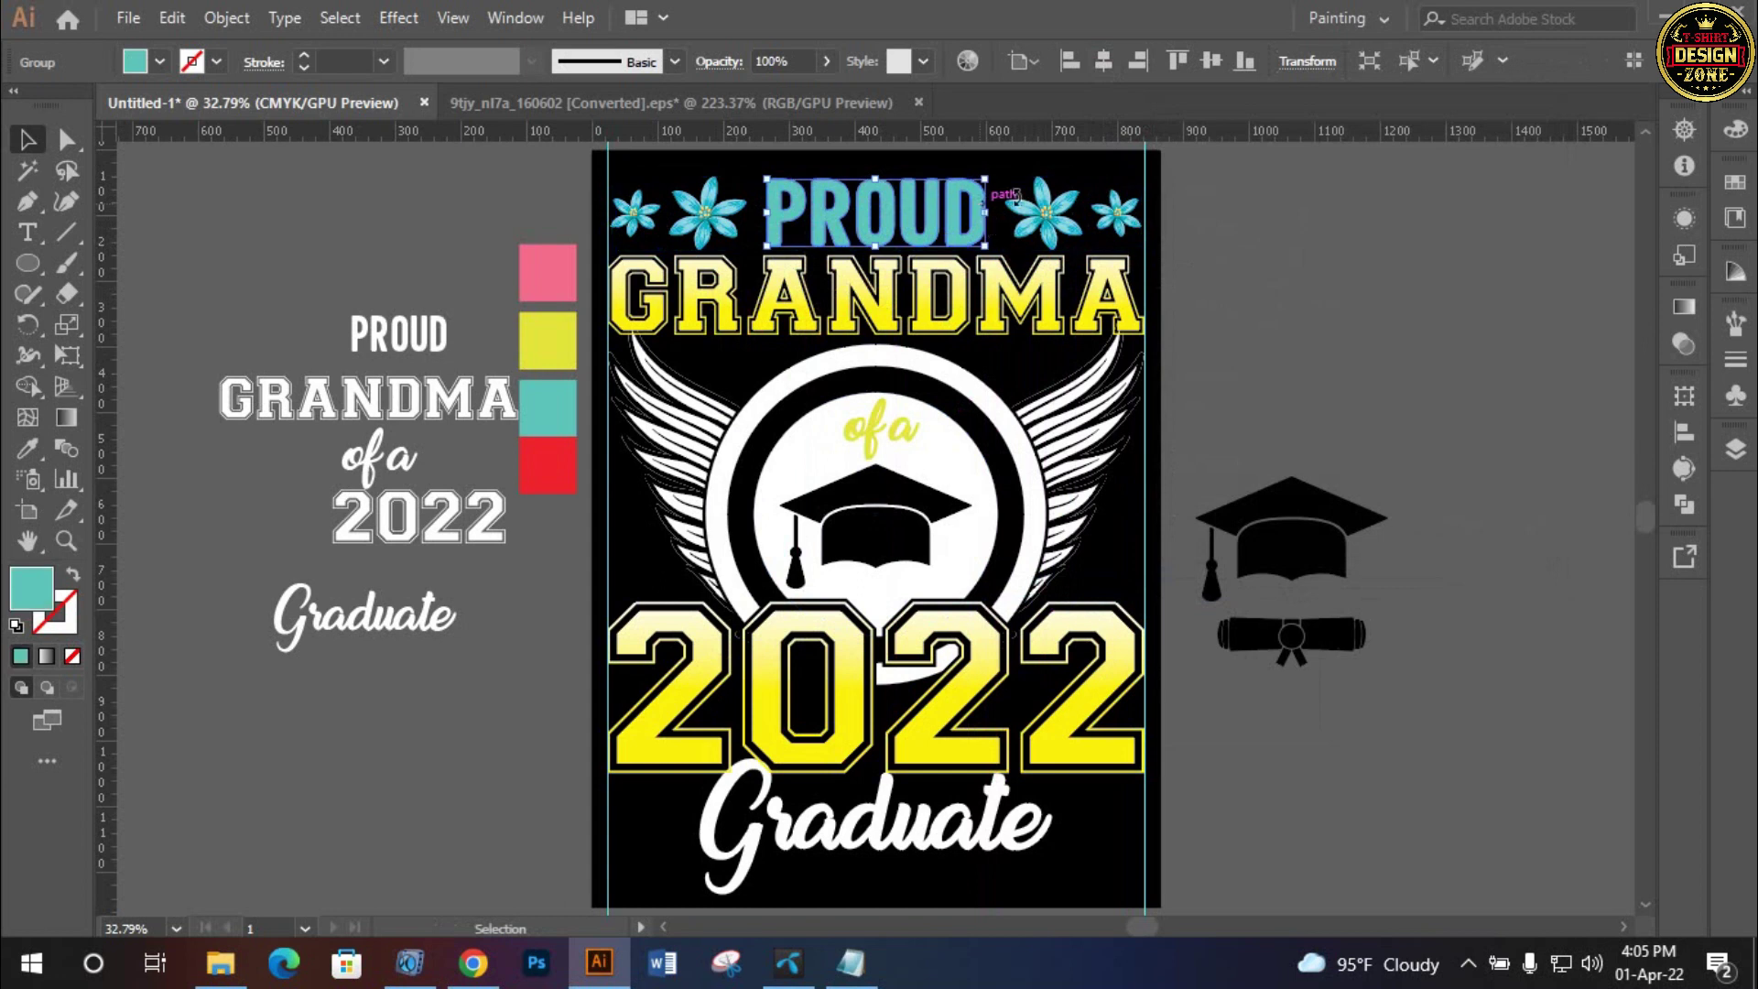
left_click(1211, 264)
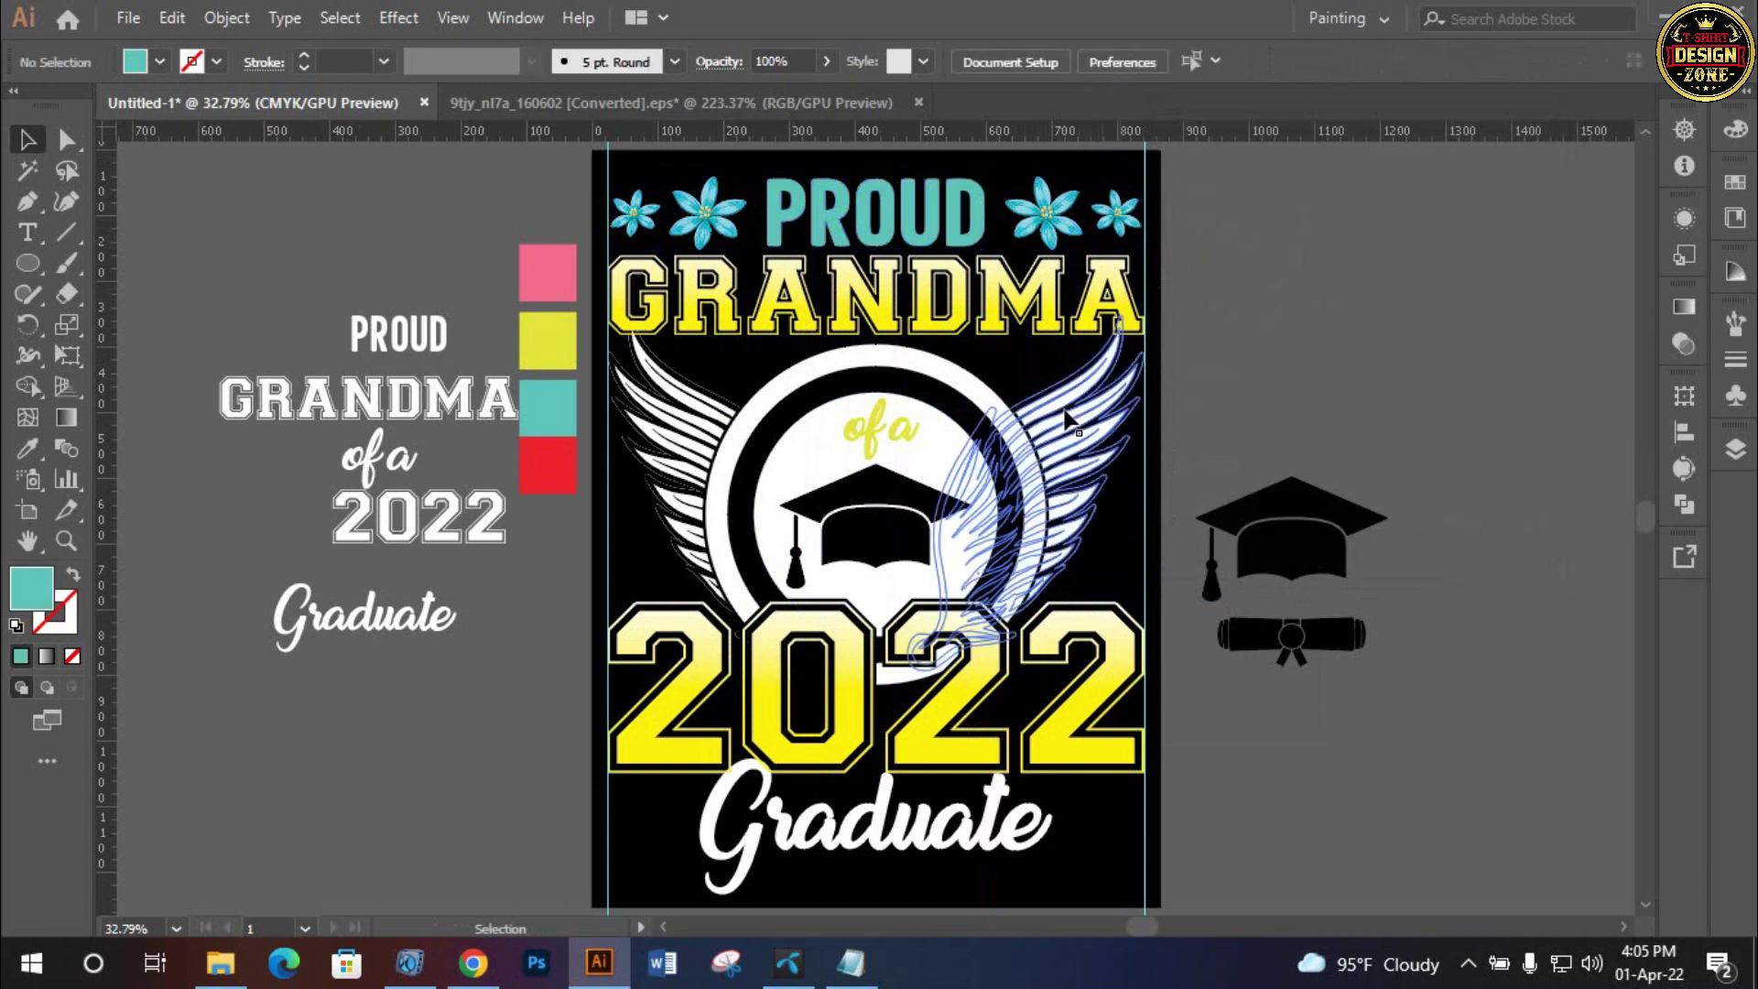
left_click(938, 833)
key("i")
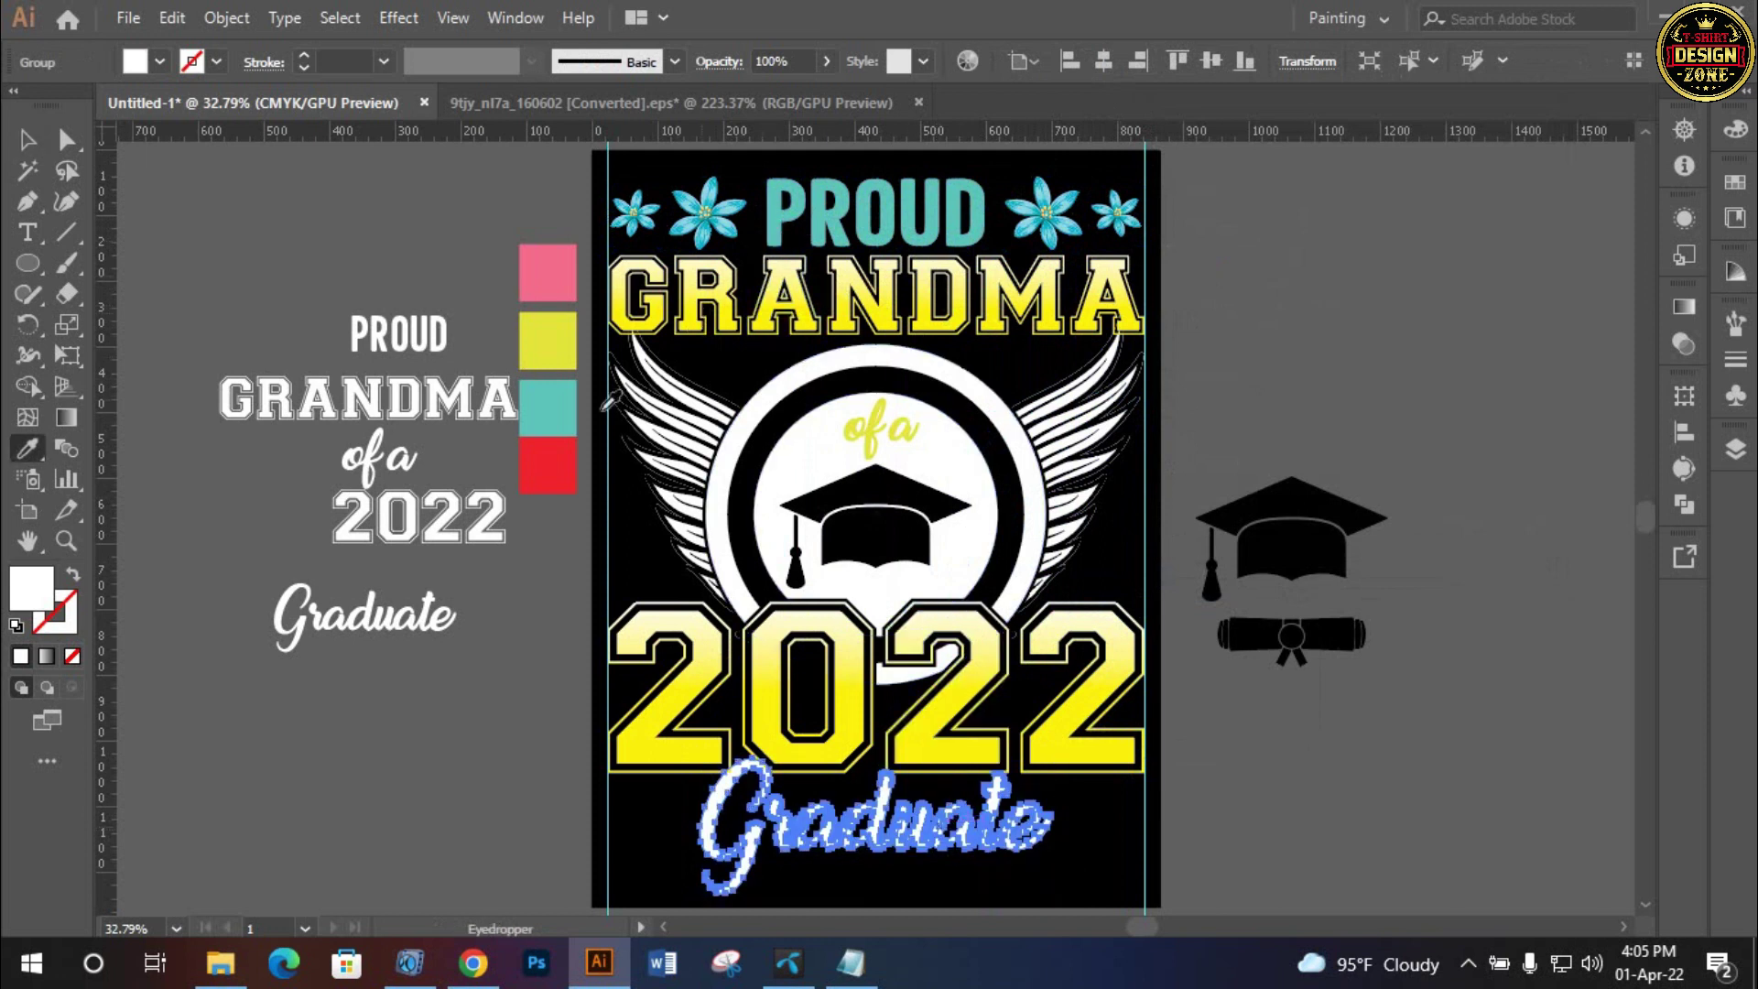
left_click(547, 407)
left_click(27, 139)
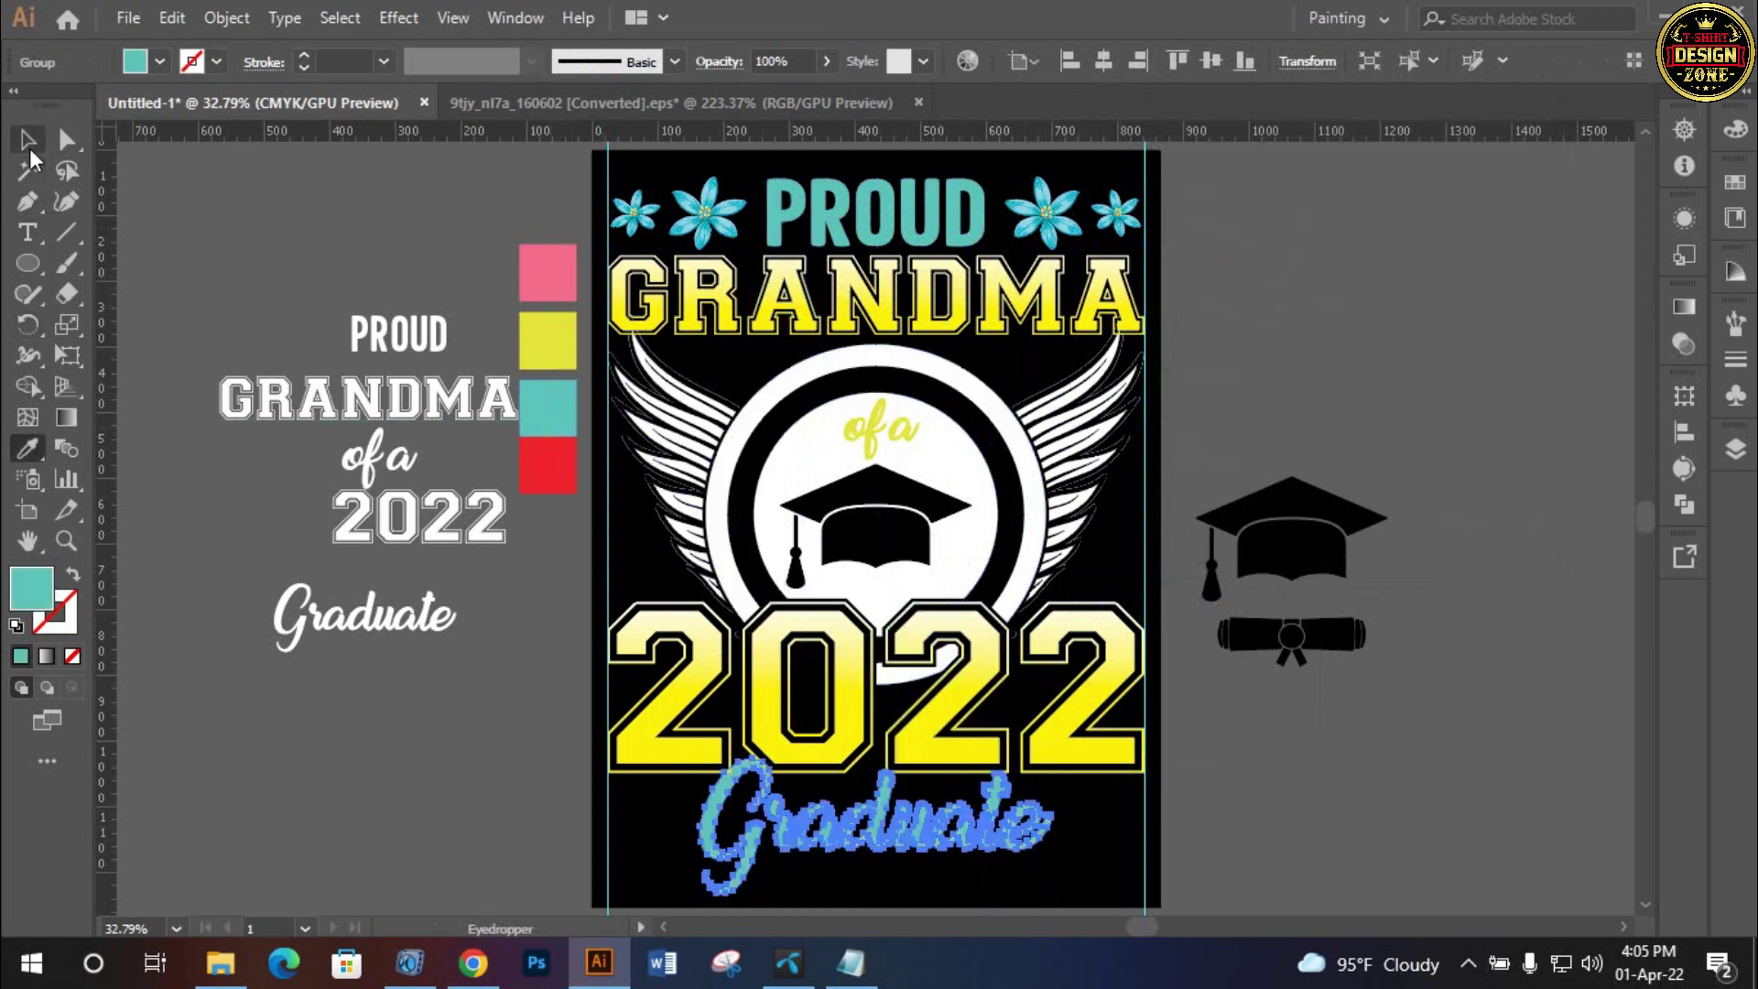
left_click(228, 204)
left_click_drag(856, 636, 846, 526)
left_click(834, 742)
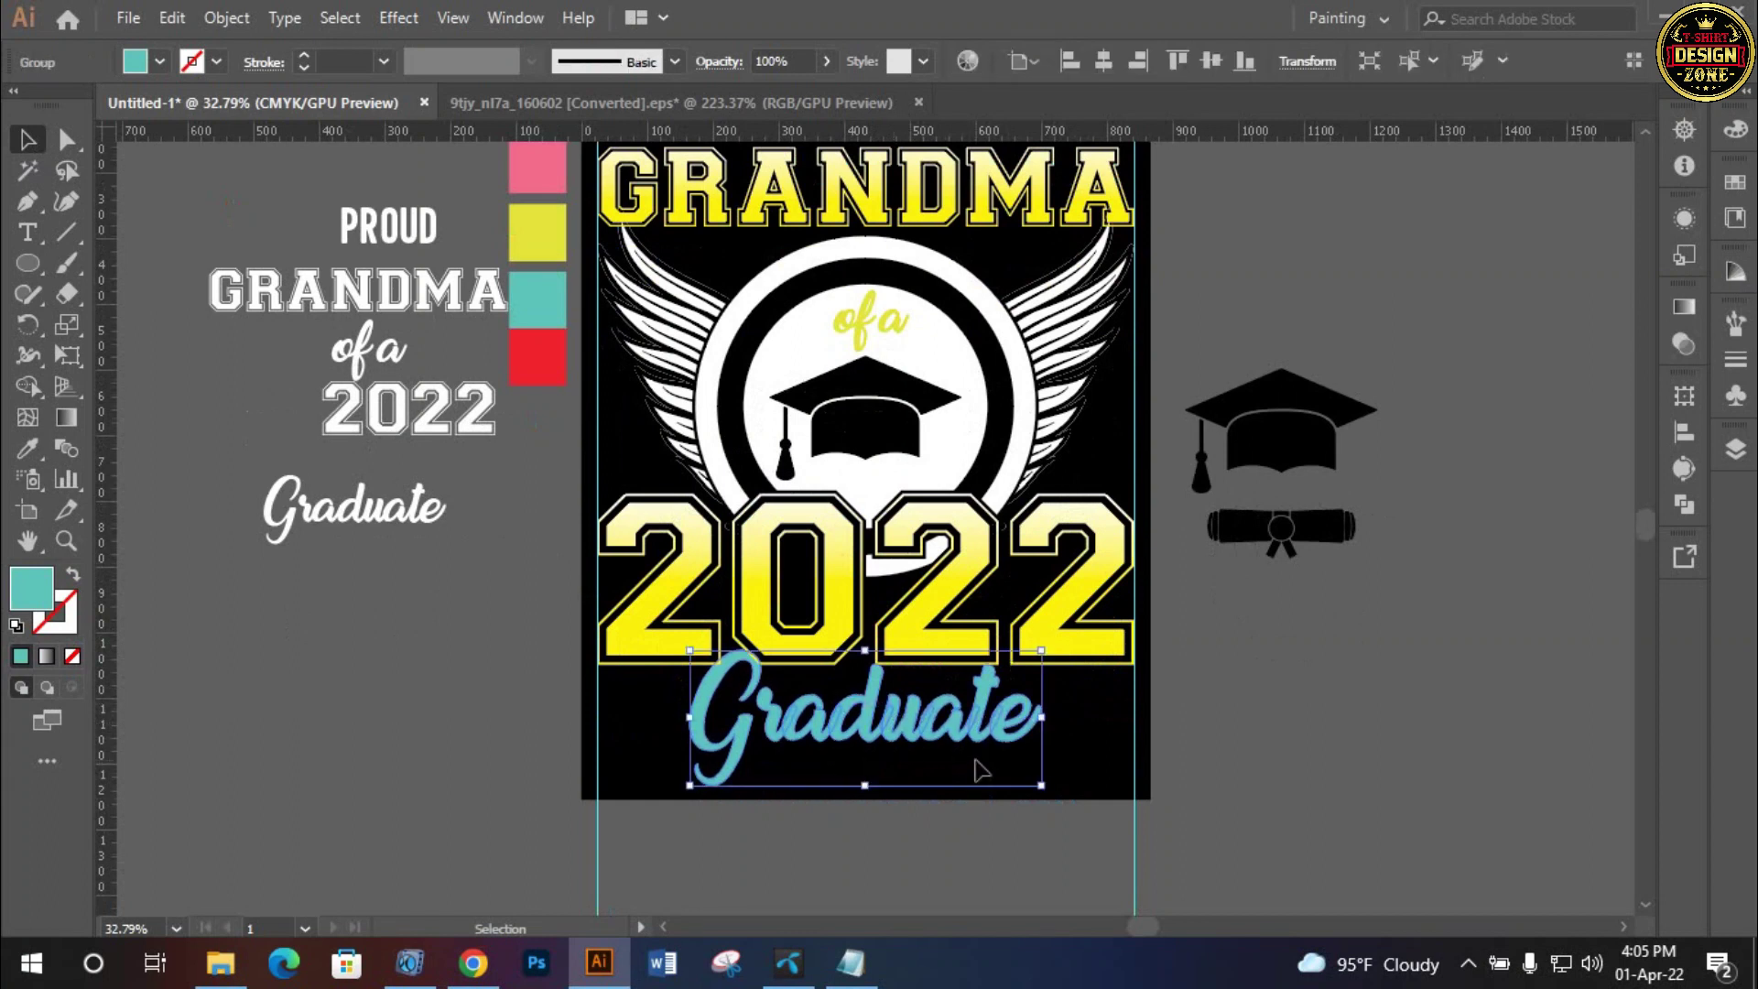
key("a")
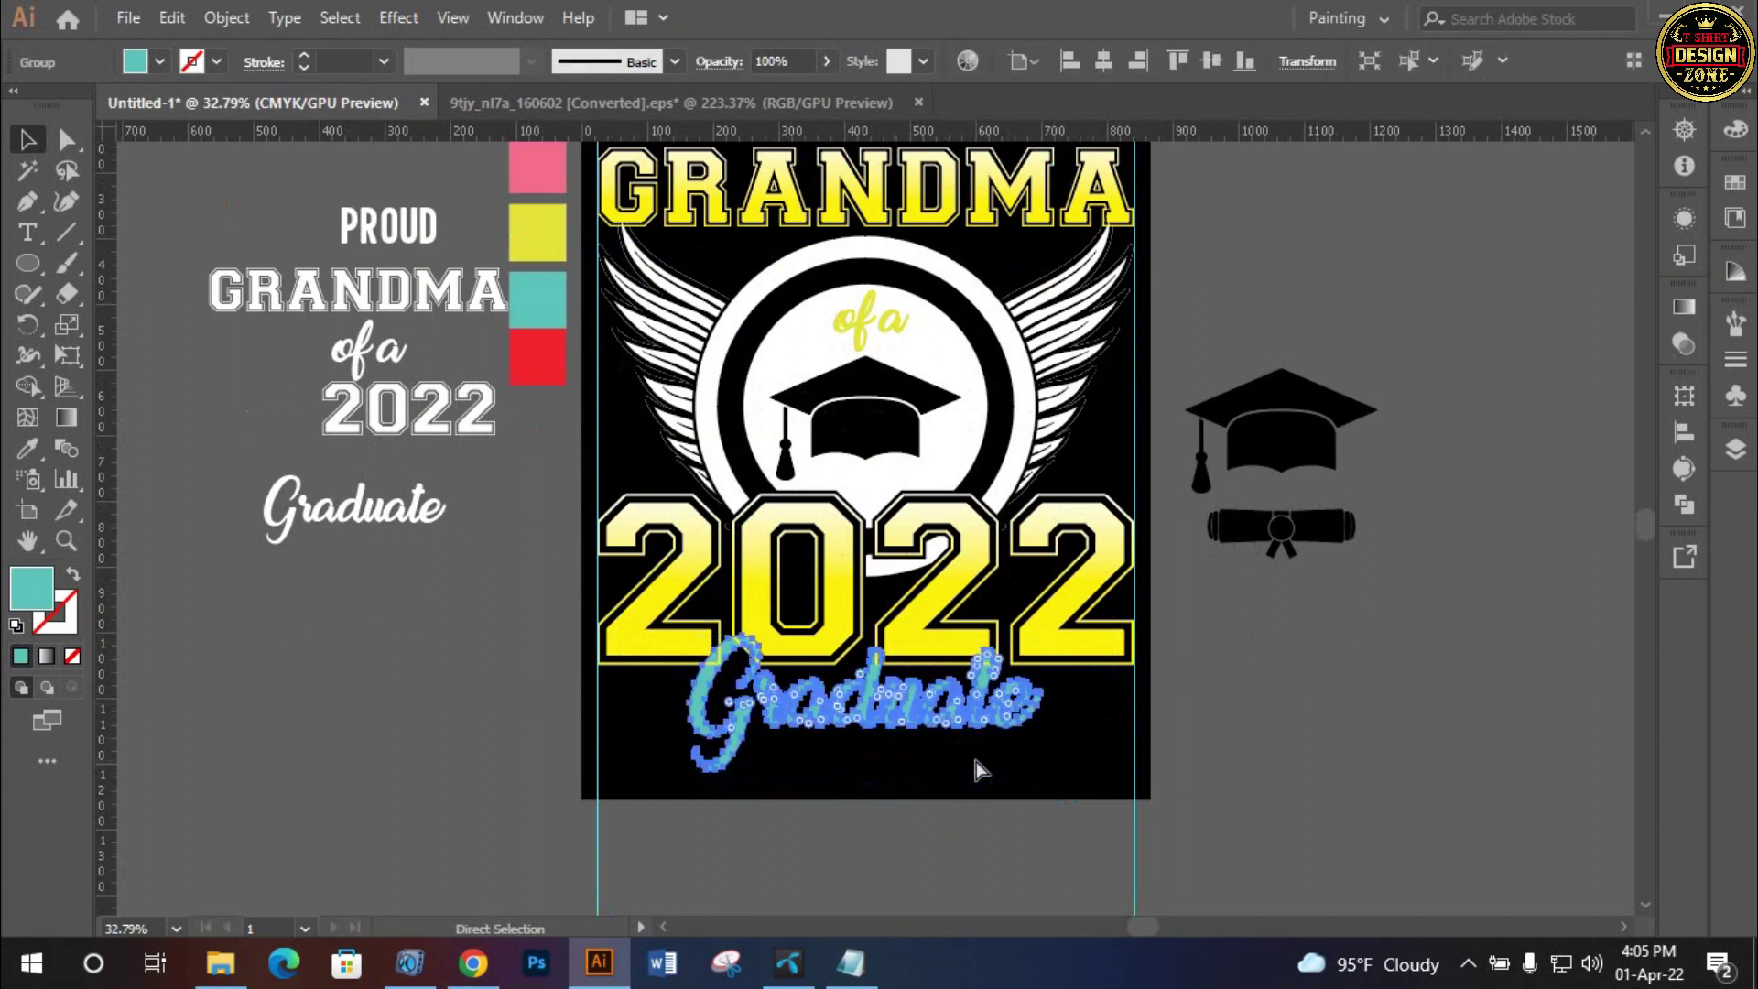
key("Delete")
key("ctrl+z")
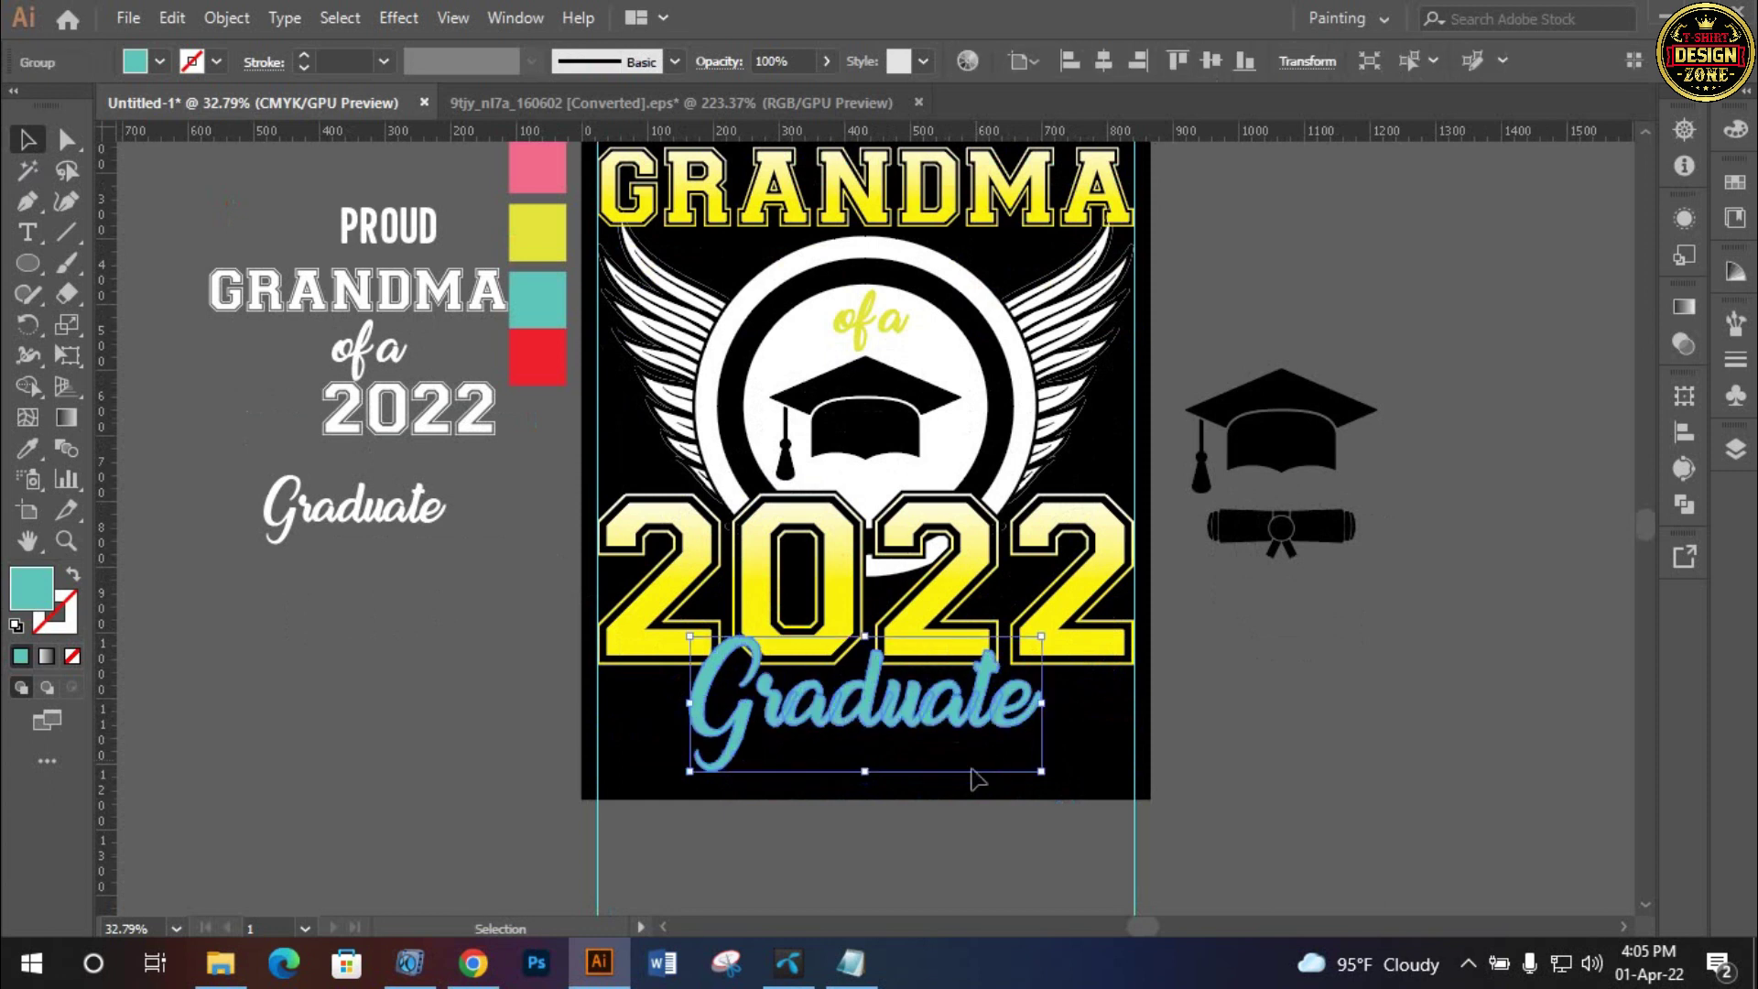
left_click(927, 778)
left_click(930, 707)
left_click(227, 17)
mouse_move(320, 622)
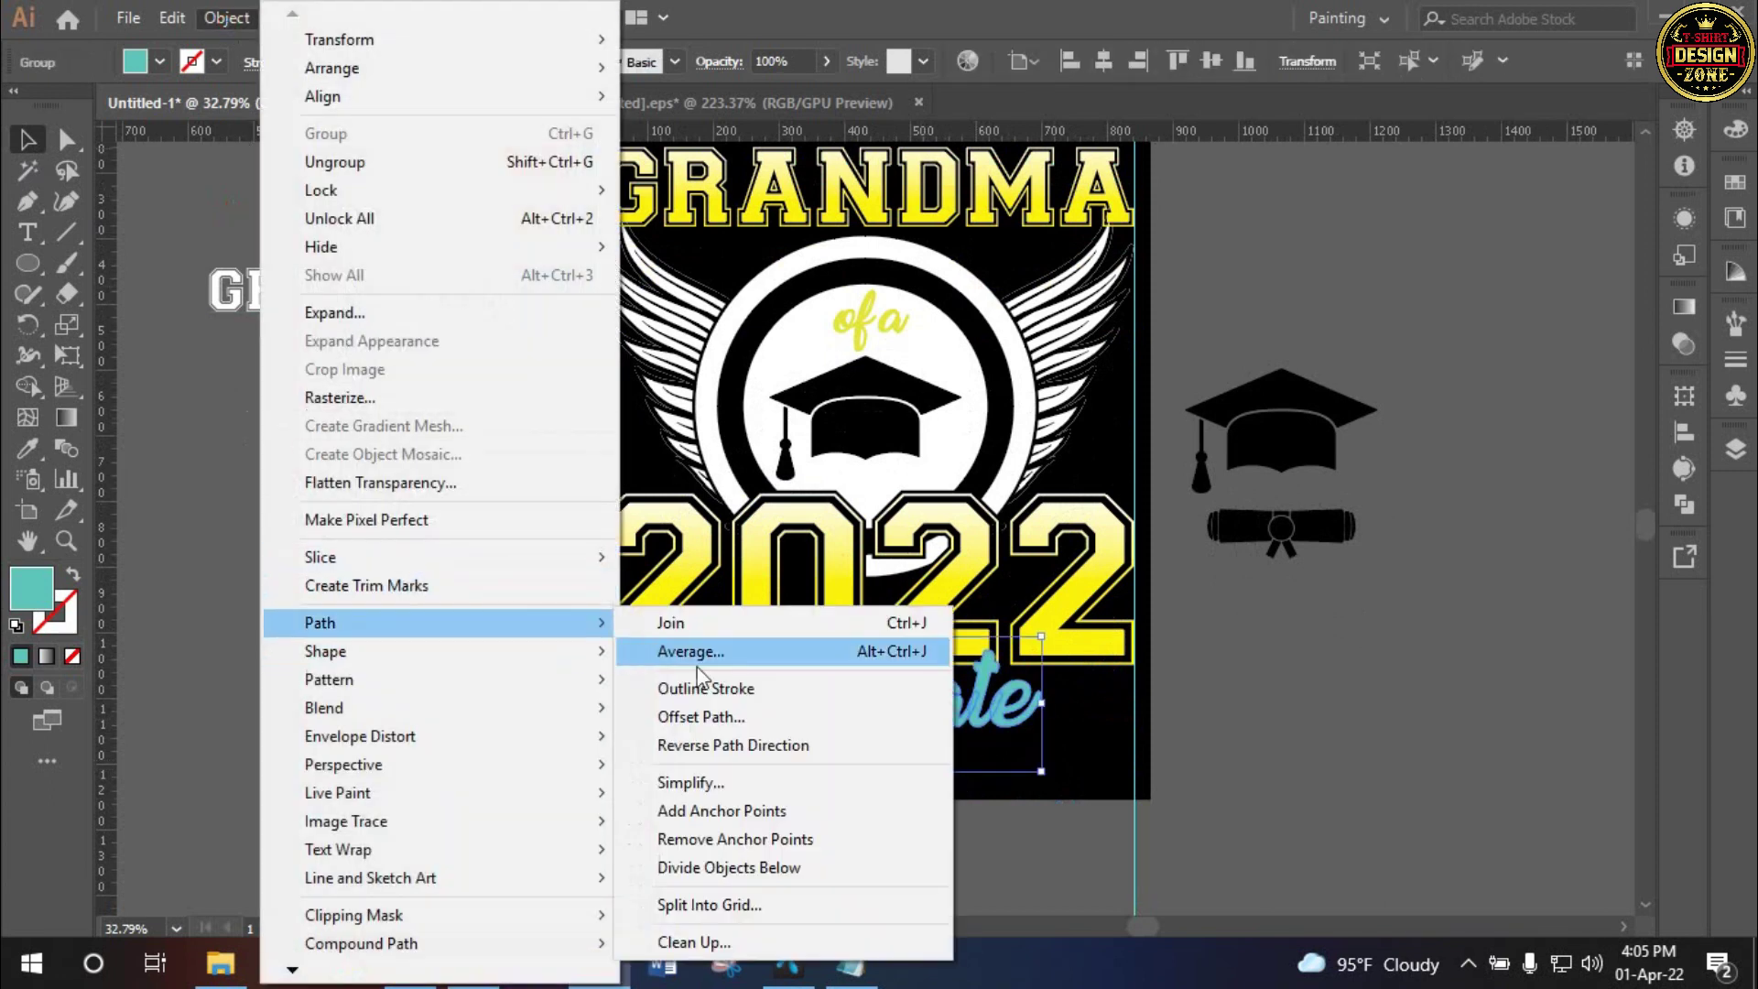
Add a 5 px offset path around the Graduate lettering
left_click(674, 718)
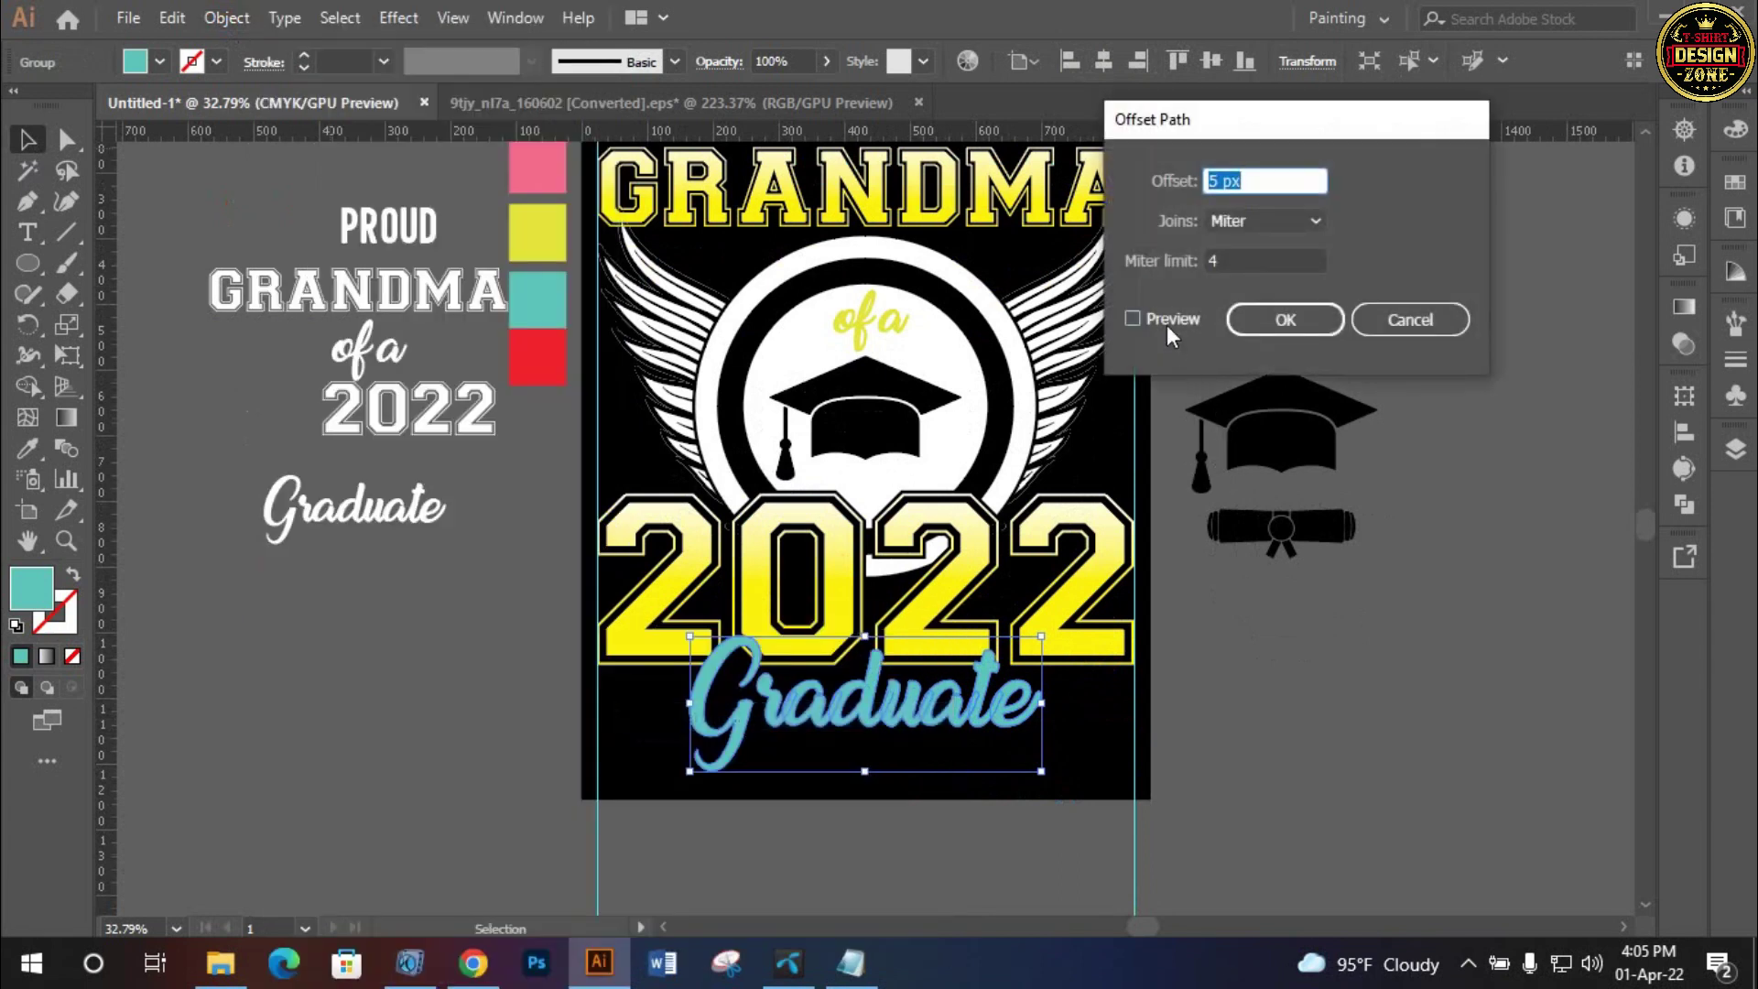
left_click(1166, 323)
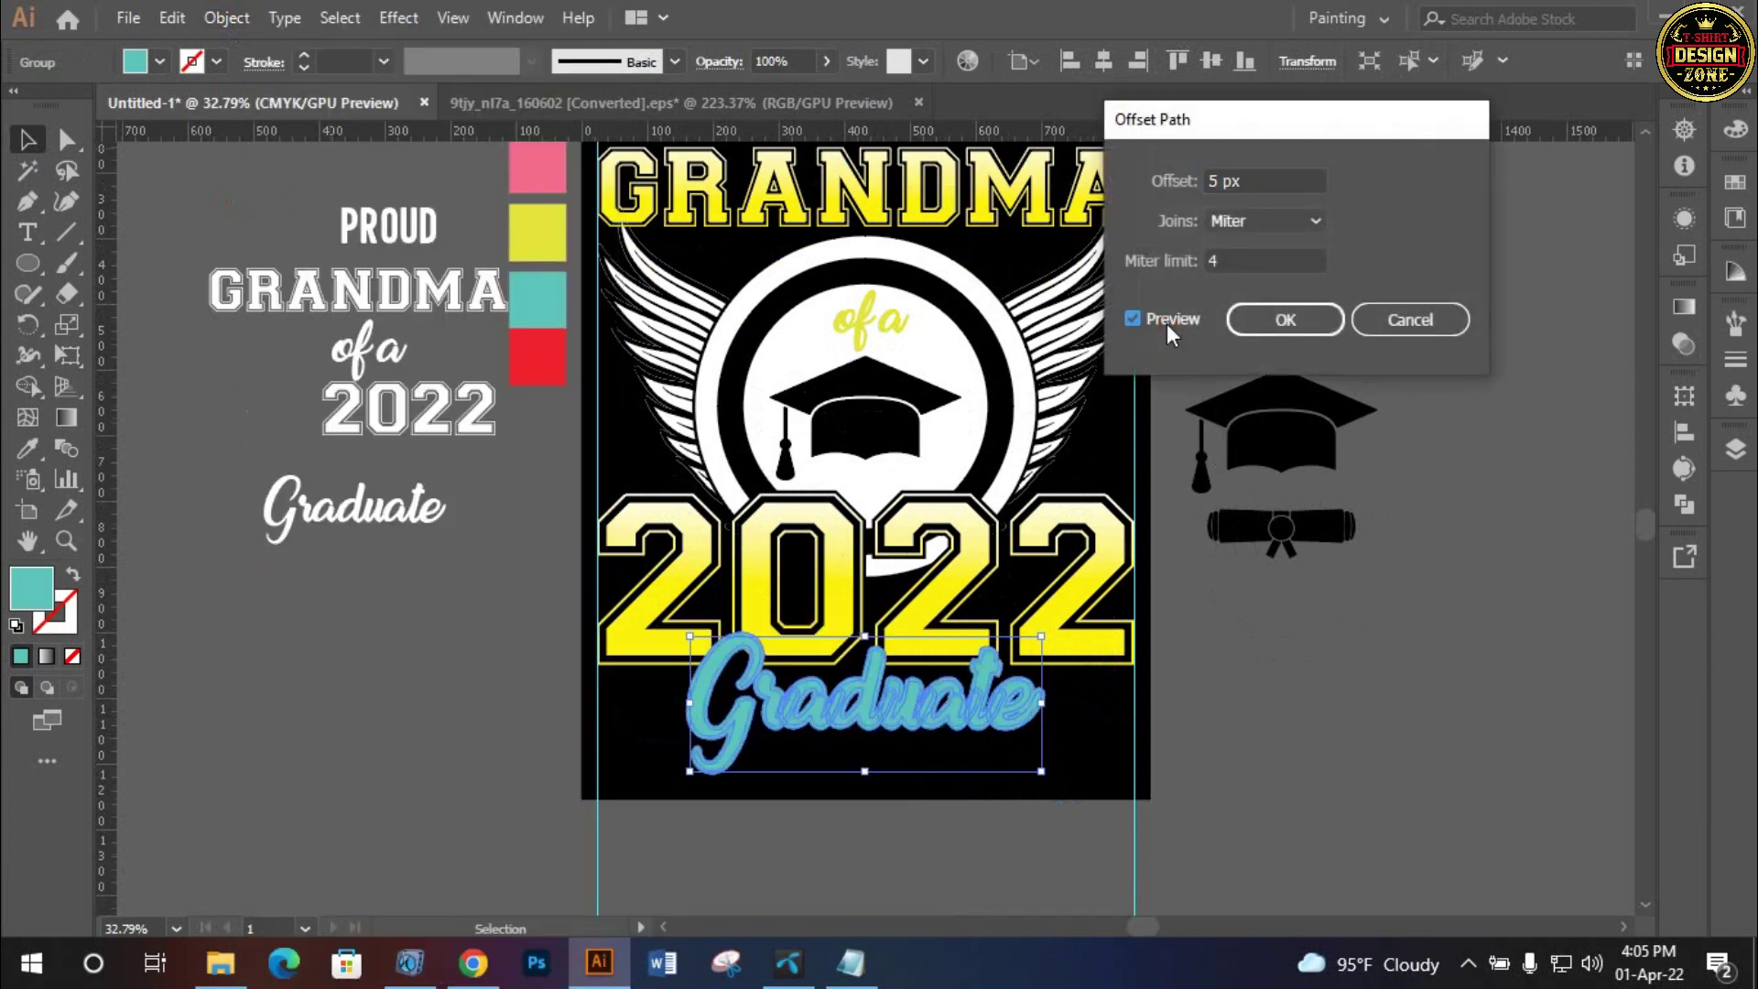
left_click(1286, 319)
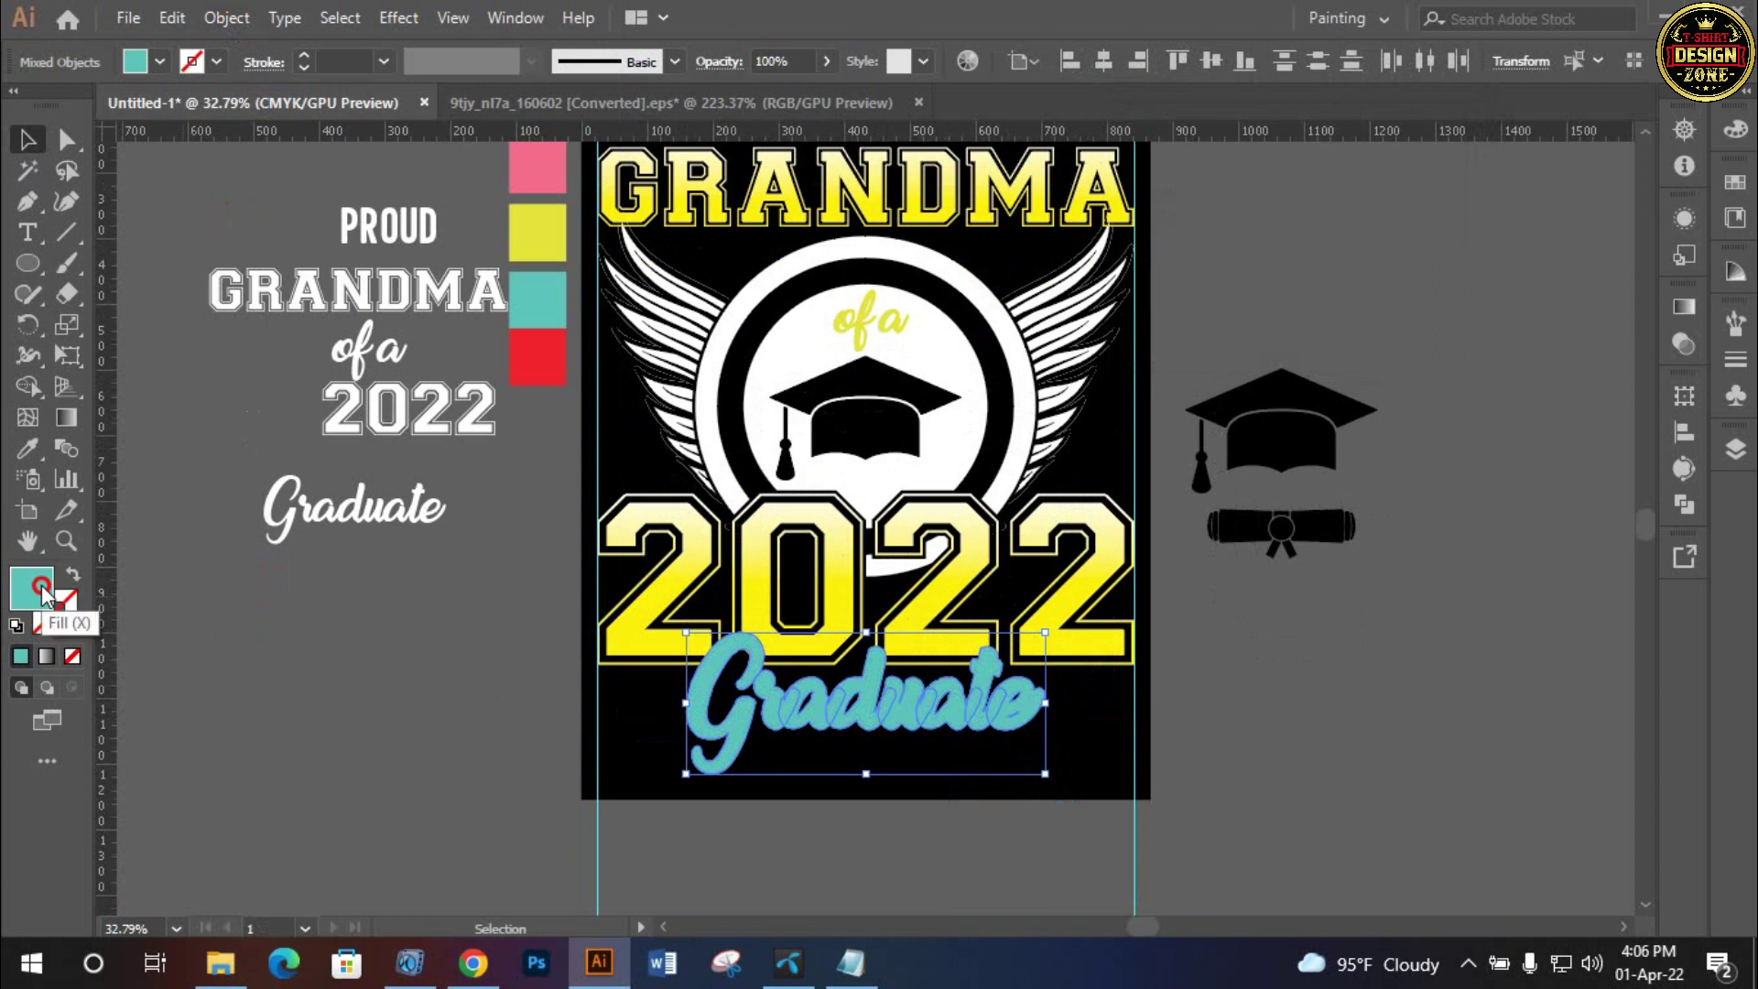
Fill the offset outline black (000000), then open Transparency for 2022
left_click_drag(1158, 251, 972, 513)
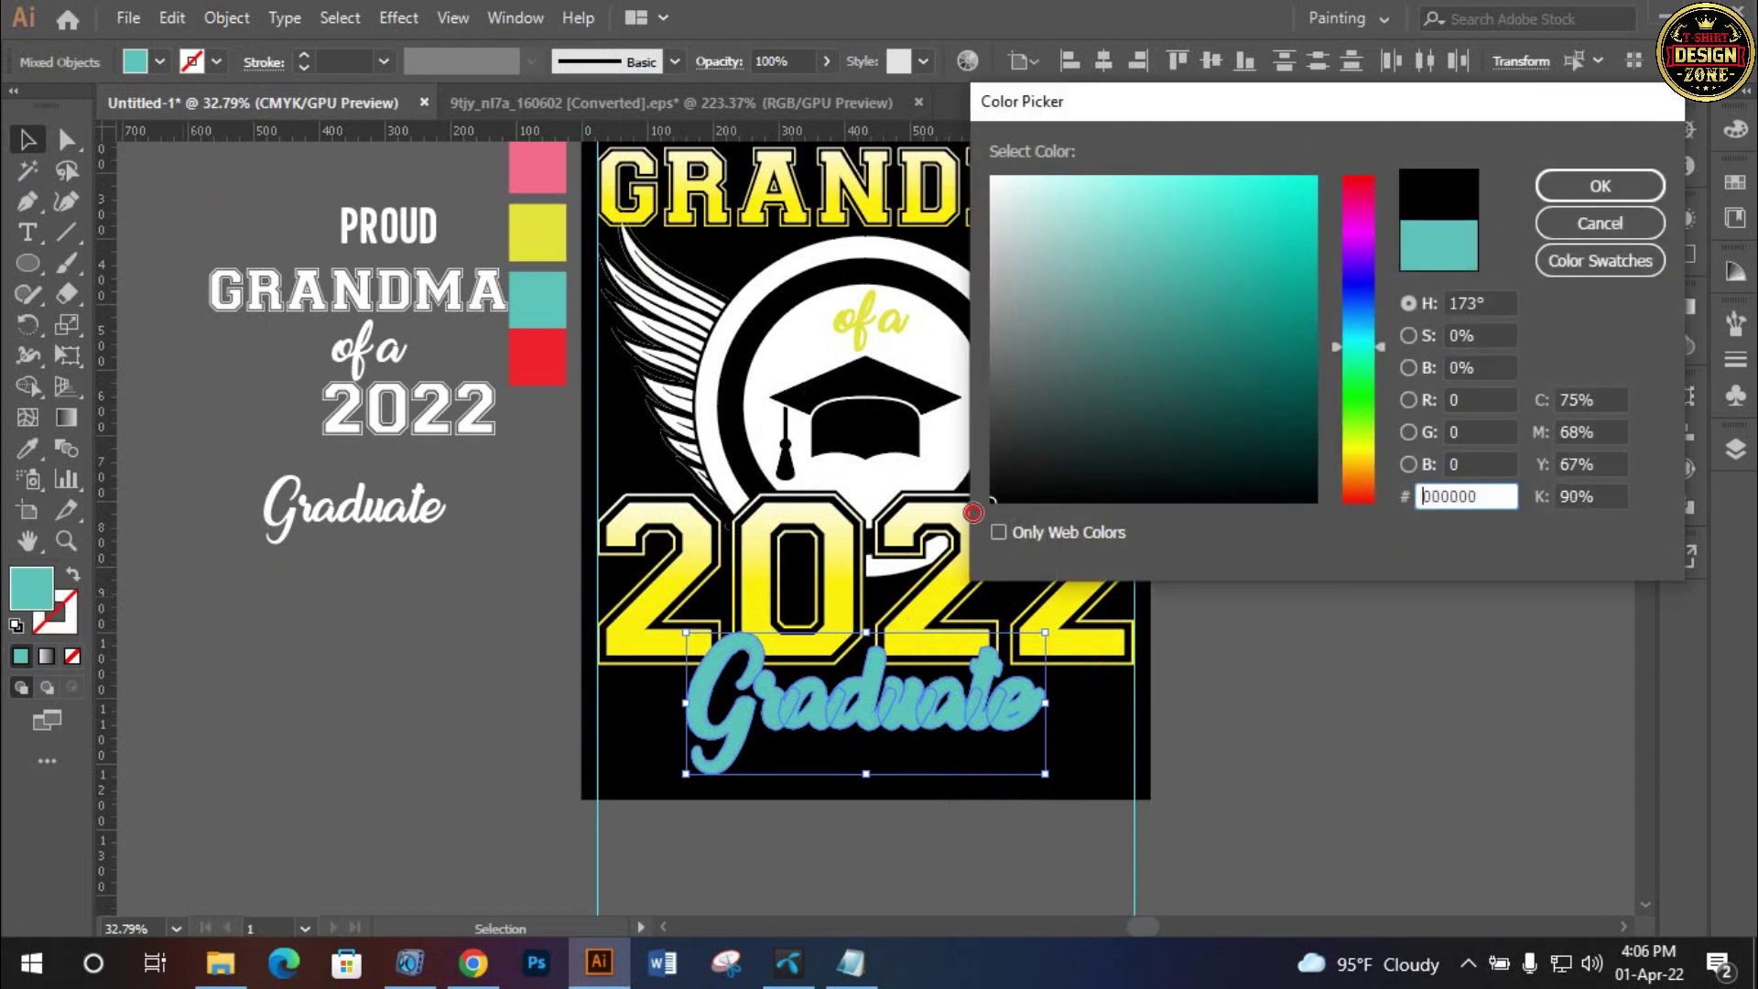
left_click(1600, 186)
left_click(1275, 612)
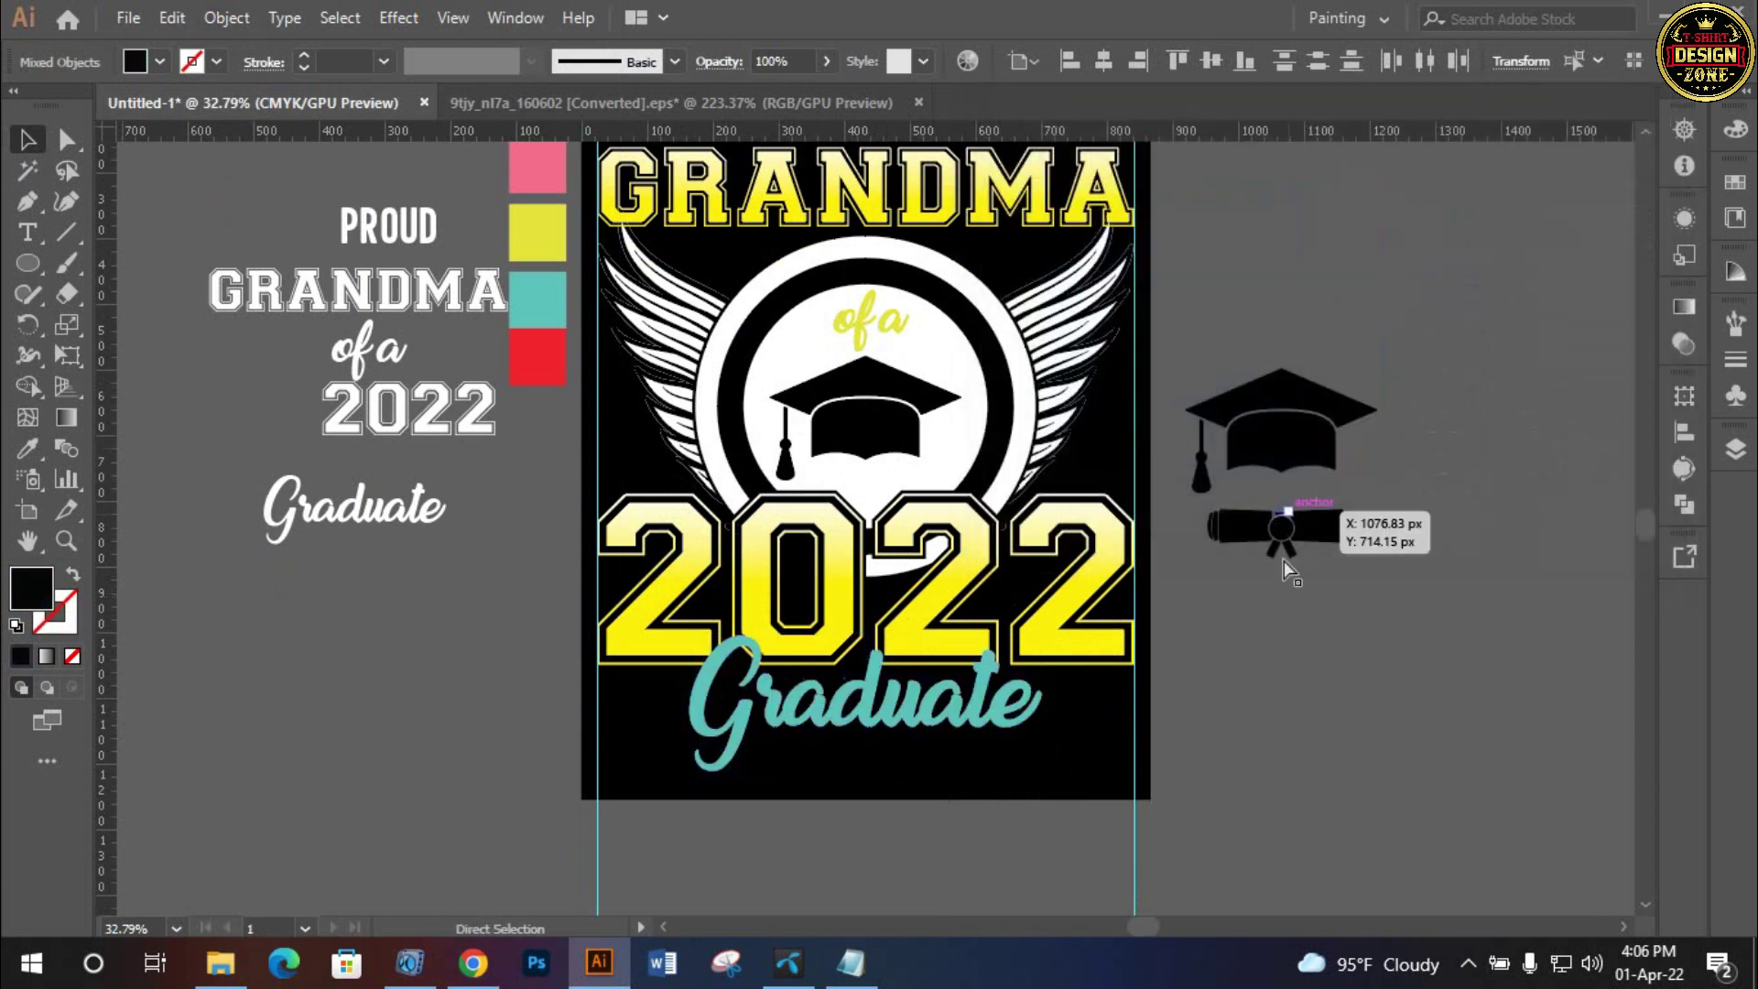
left_click(1090, 657)
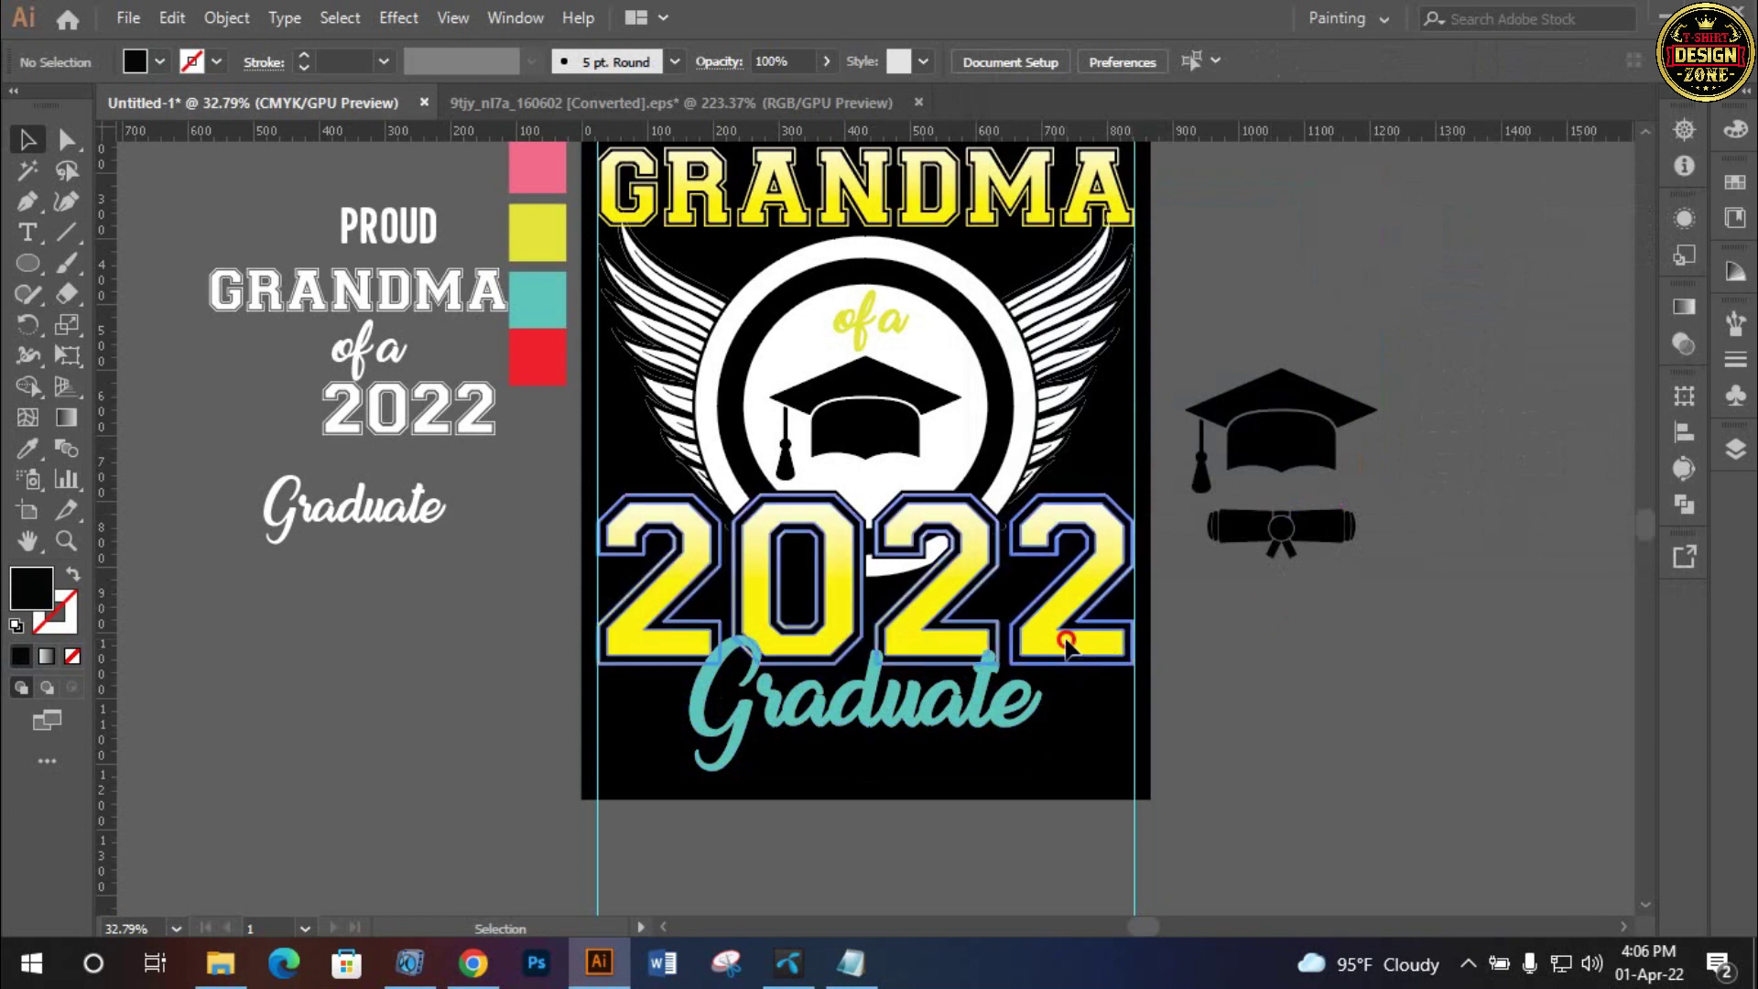
left_click(1694, 465)
Make an opacity mask on 2022 with Clip off and Graduate pasted in as the mask
left_click(1690, 344)
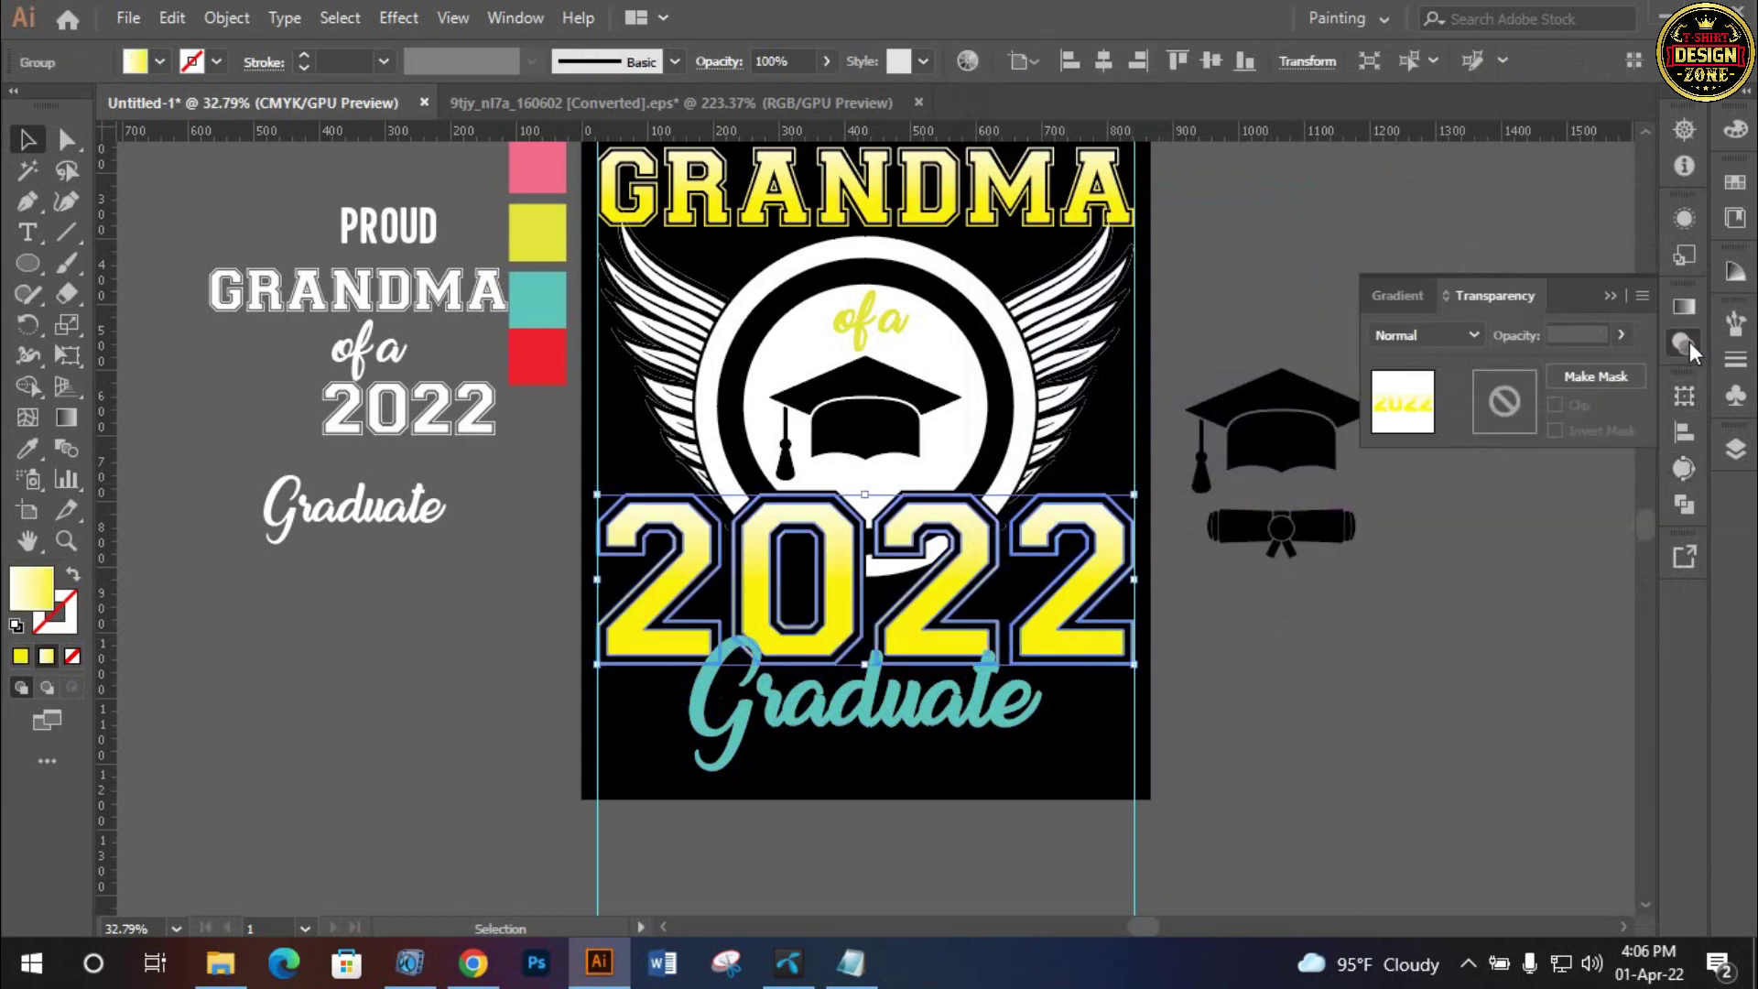
left_click(1600, 385)
left_click(1555, 405)
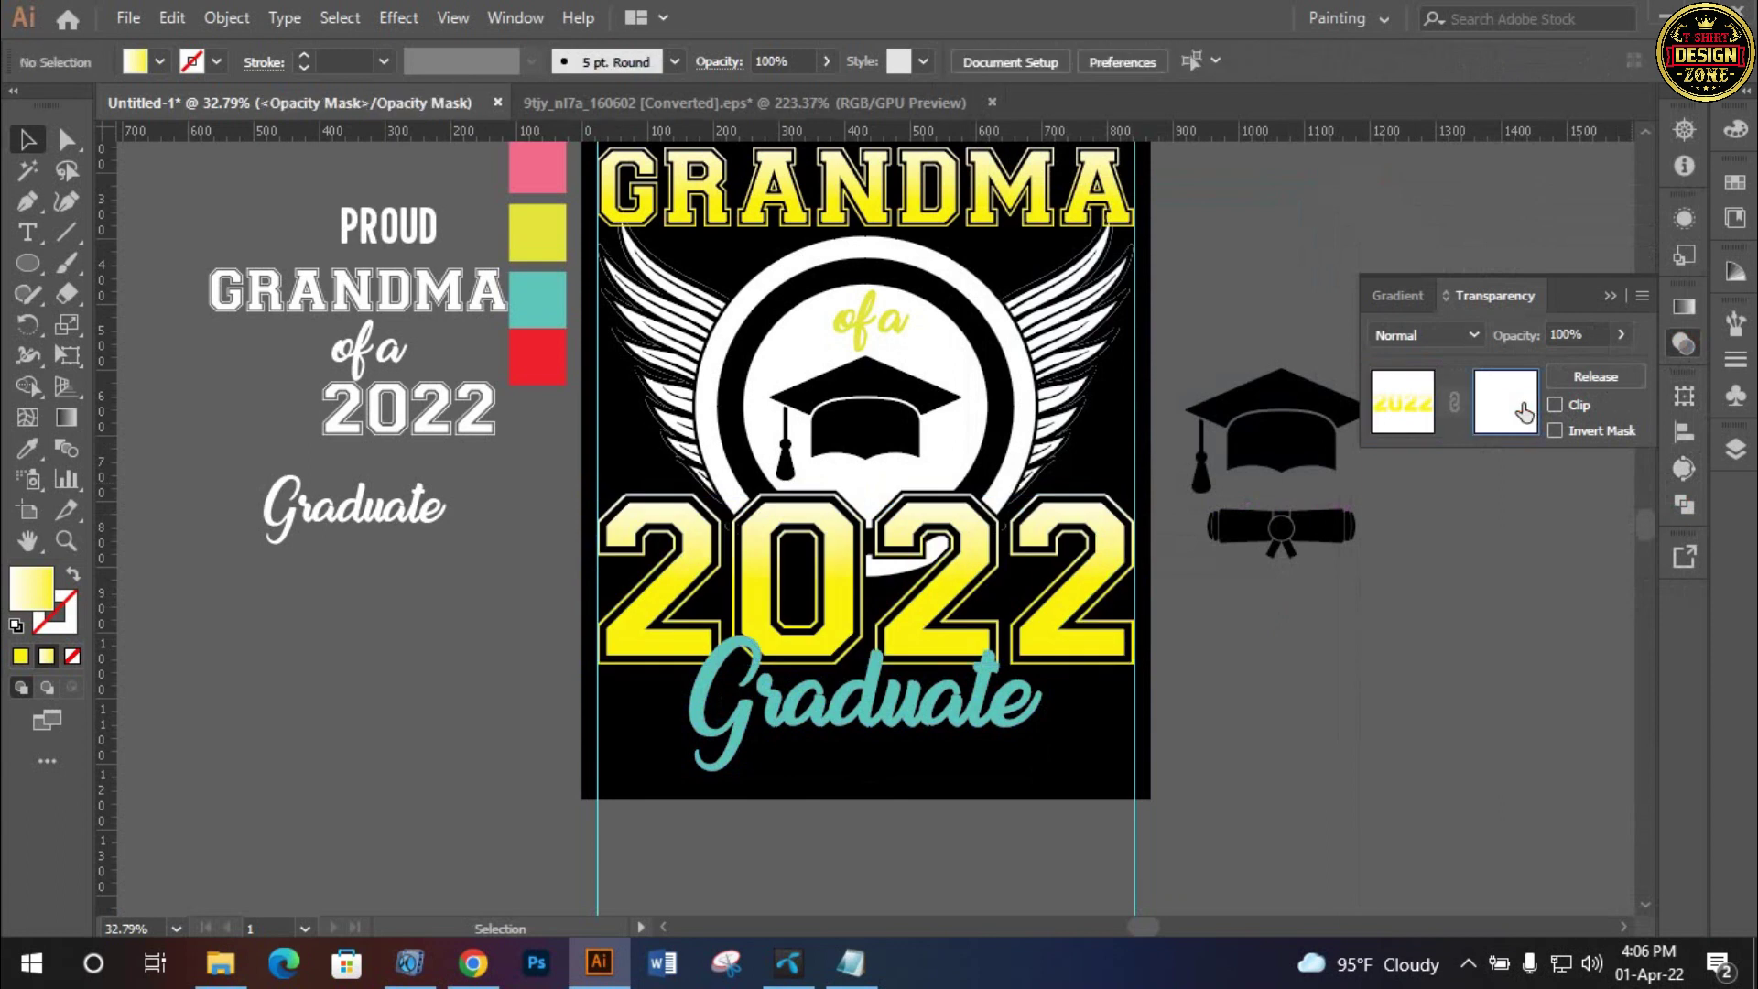
key("ctrl+f")
left_click(1394, 430)
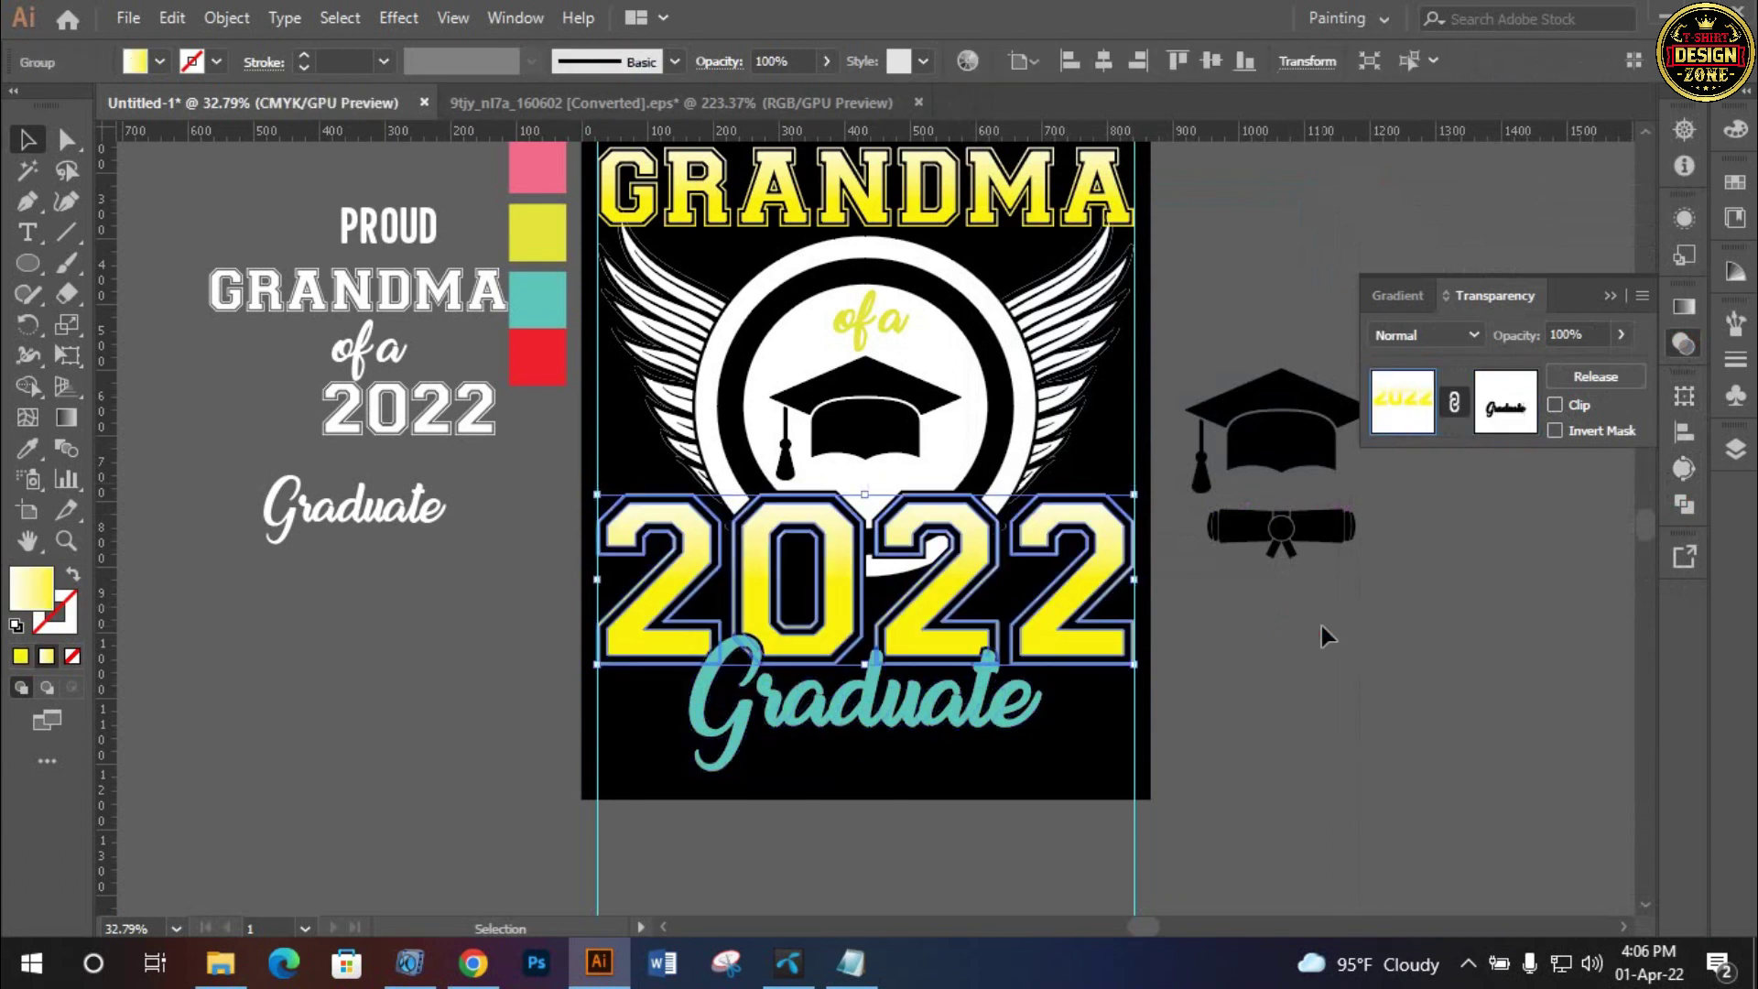
left_click(1322, 624)
left_click_drag(1102, 587, 1076, 640)
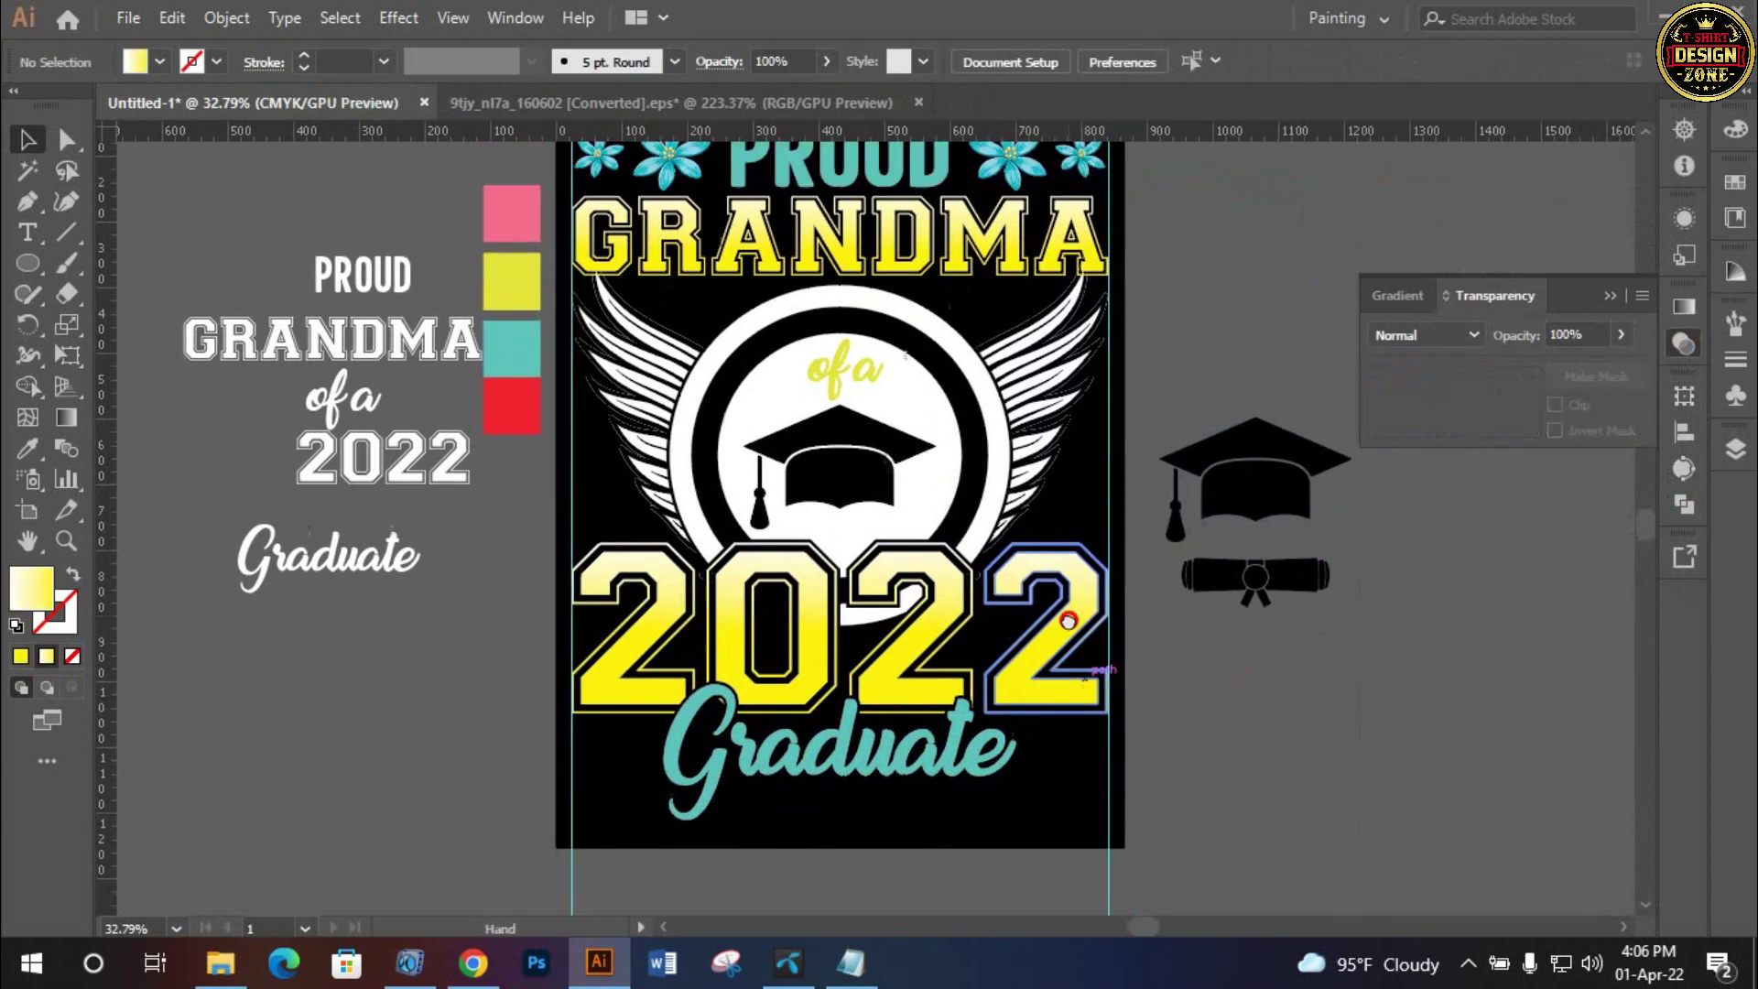
left_click(1376, 362)
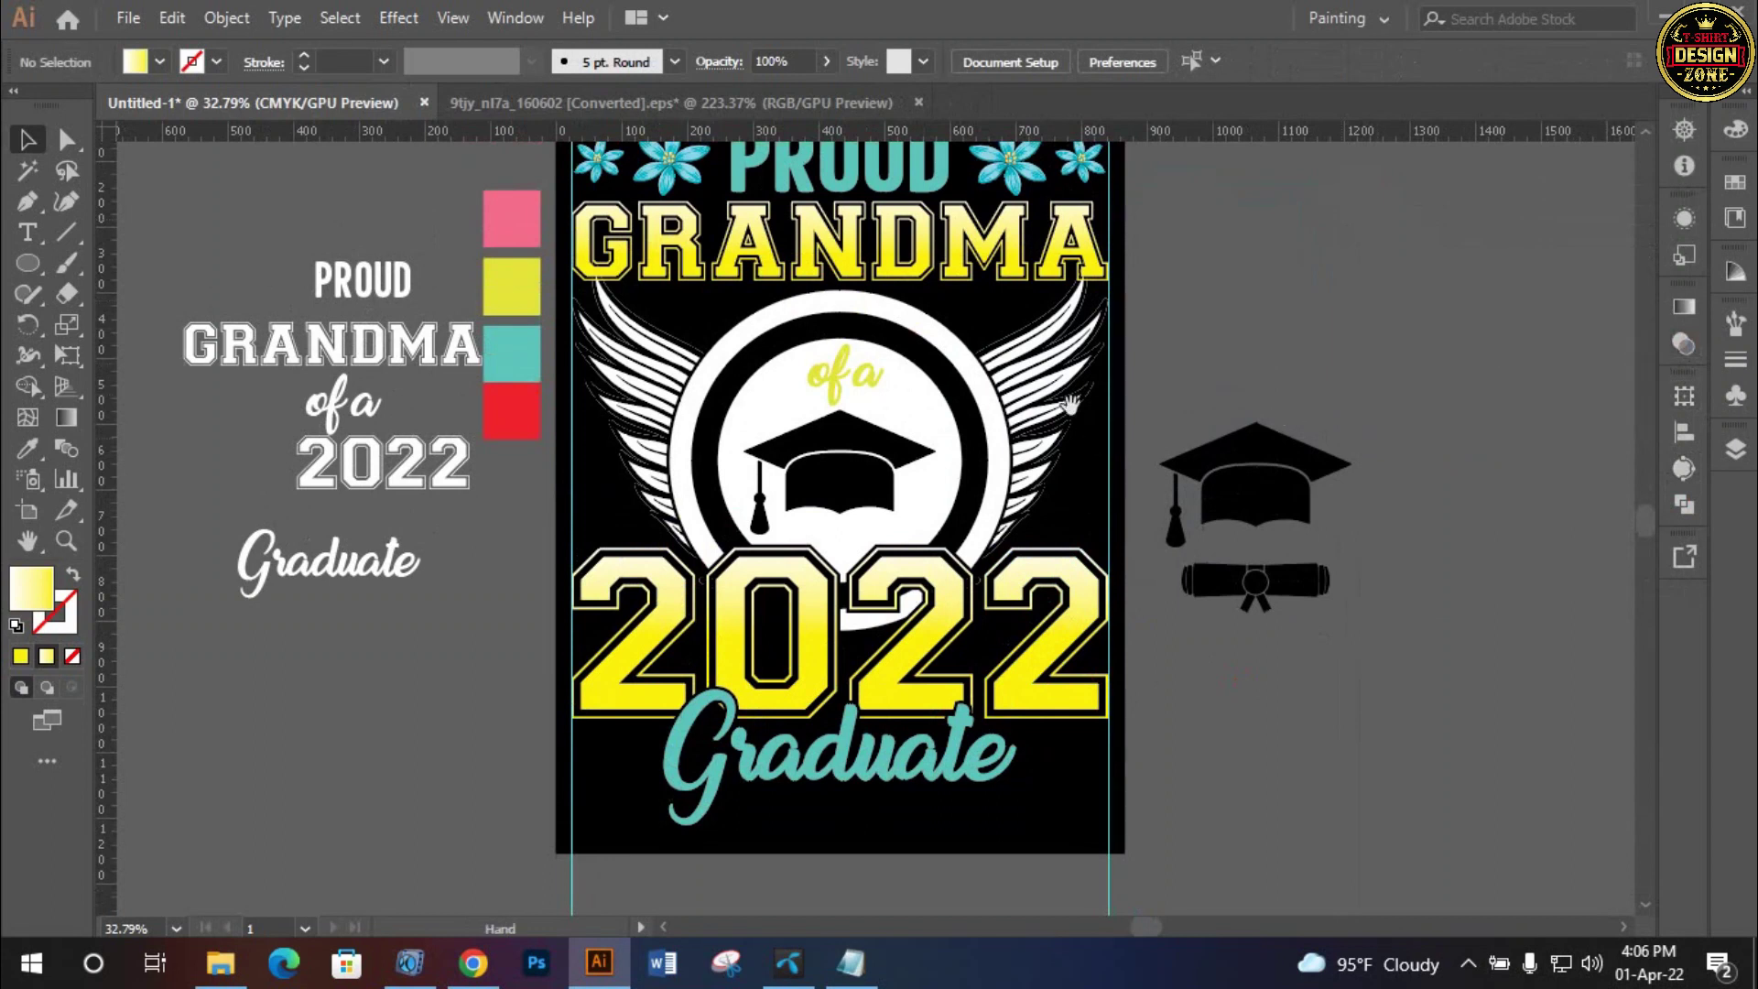
left_click_drag(1069, 404, 1083, 477)
scroll(1264, 586, "down", 5)
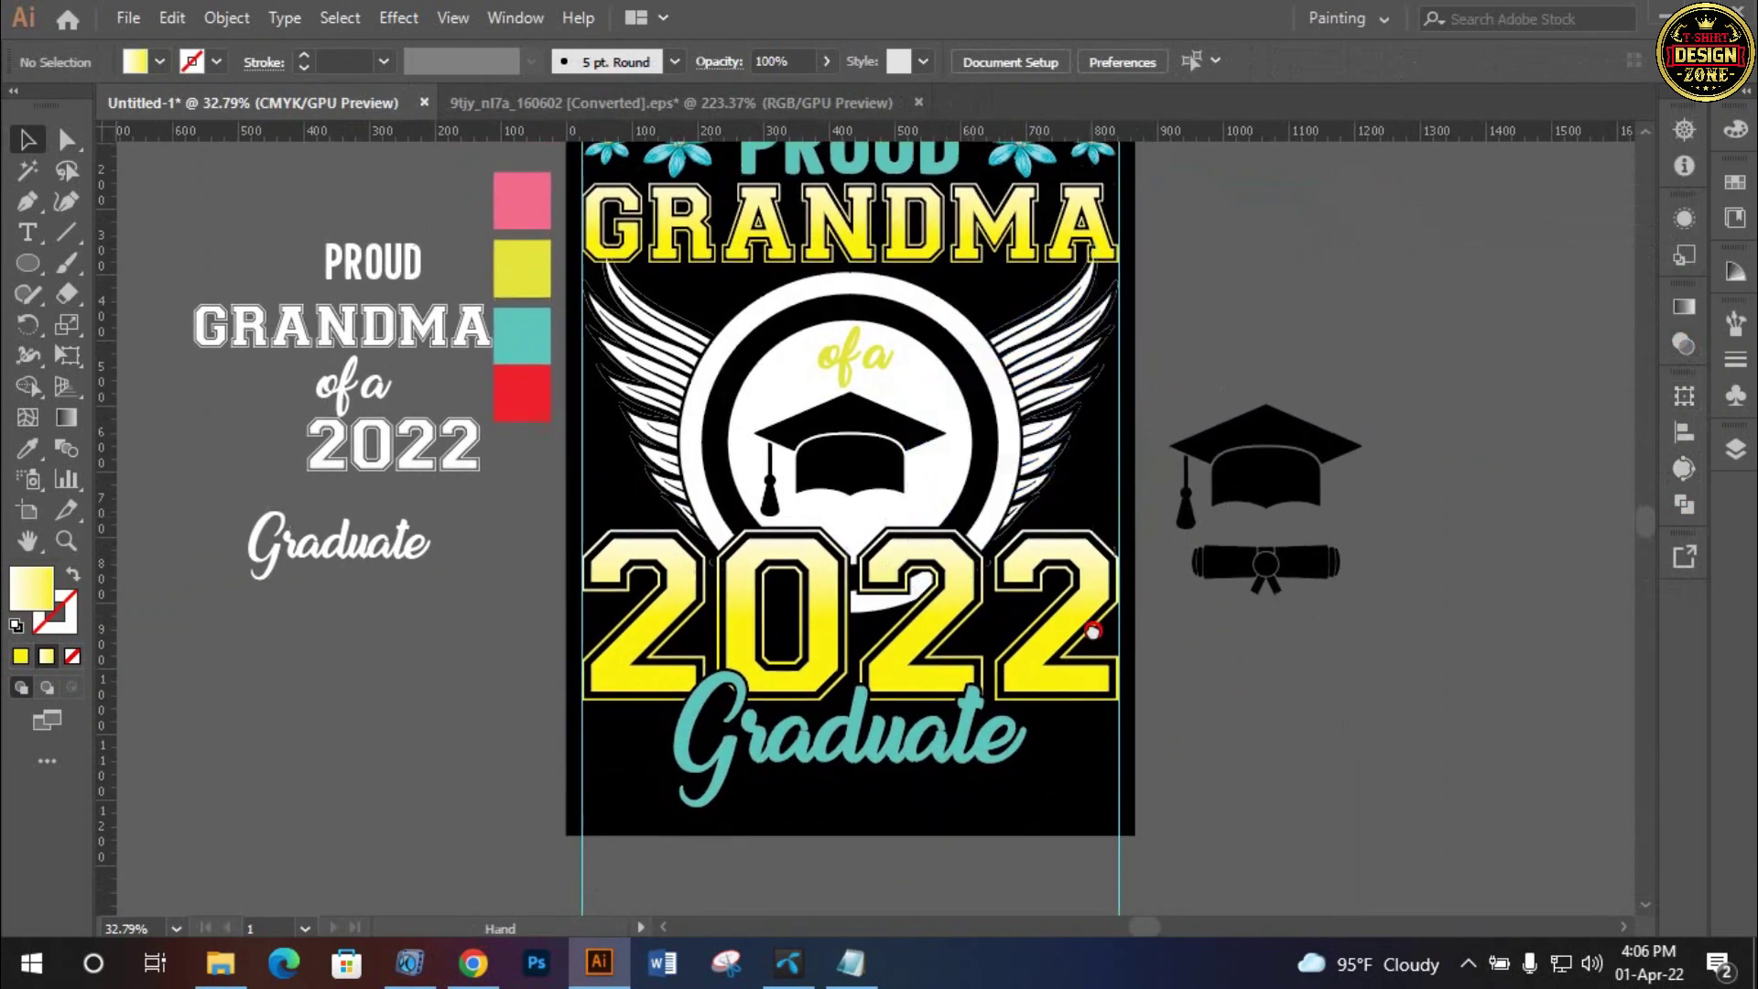
Duplicate the diploma scroll off to the left of the design
left_click(1191, 493)
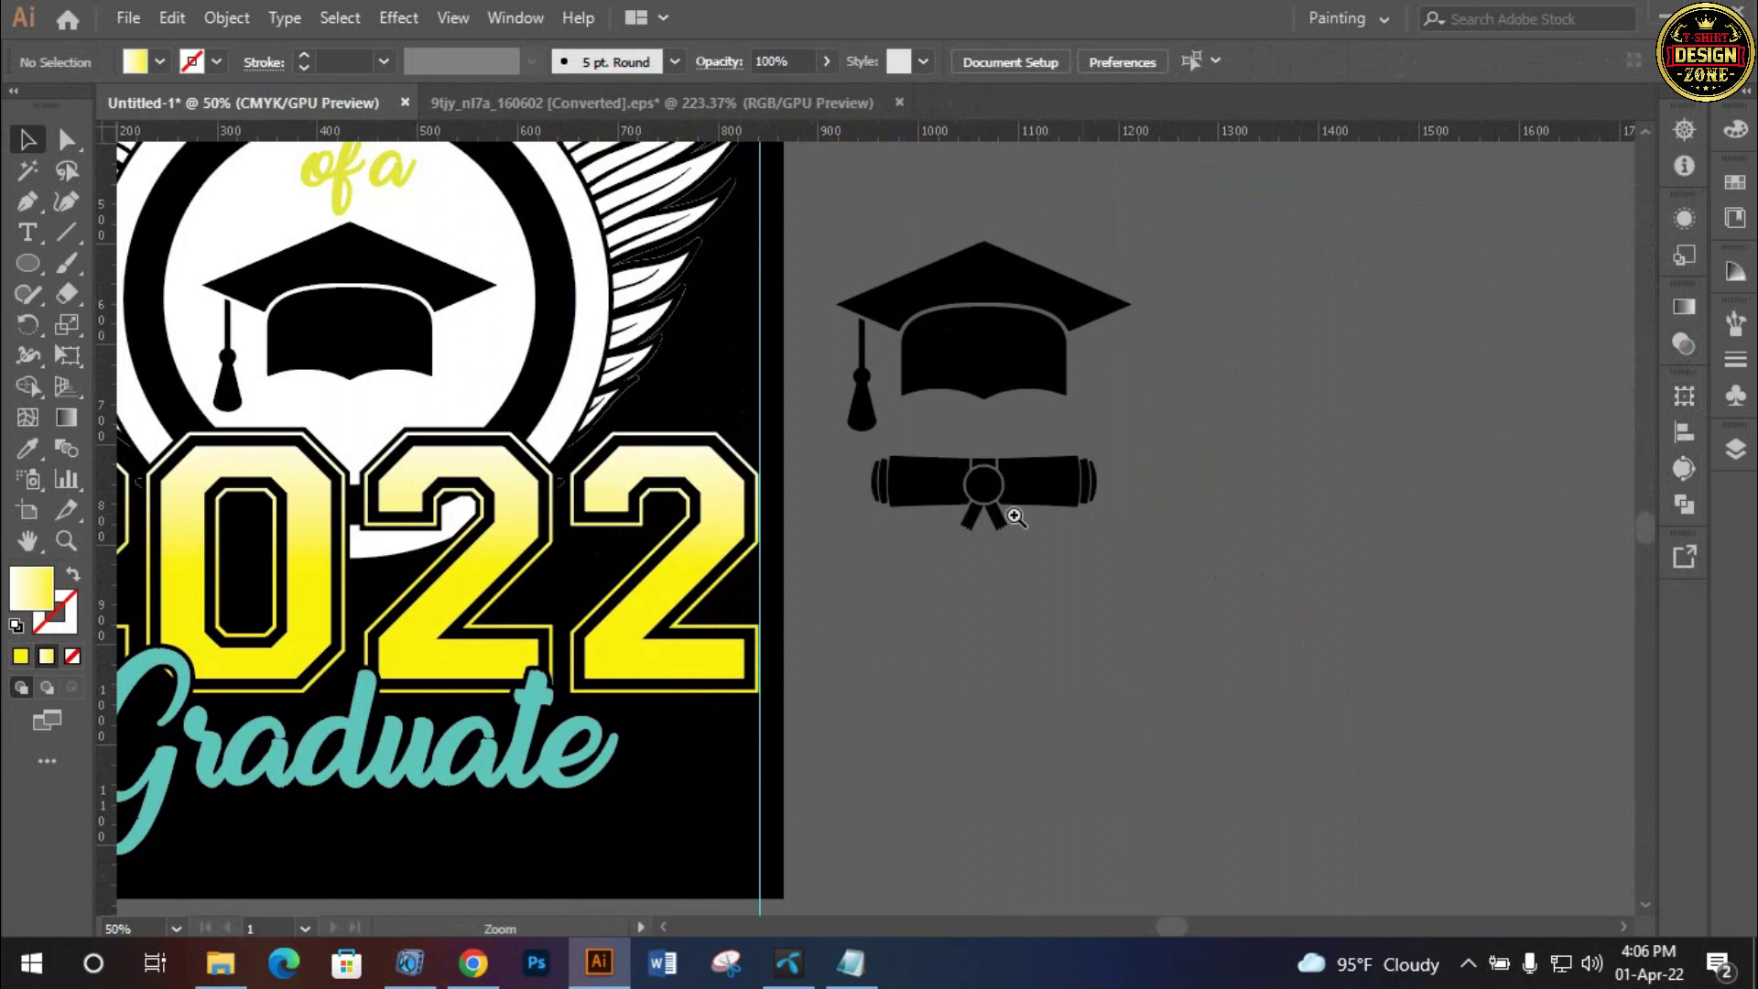
left_click(1012, 517)
left_click(991, 525)
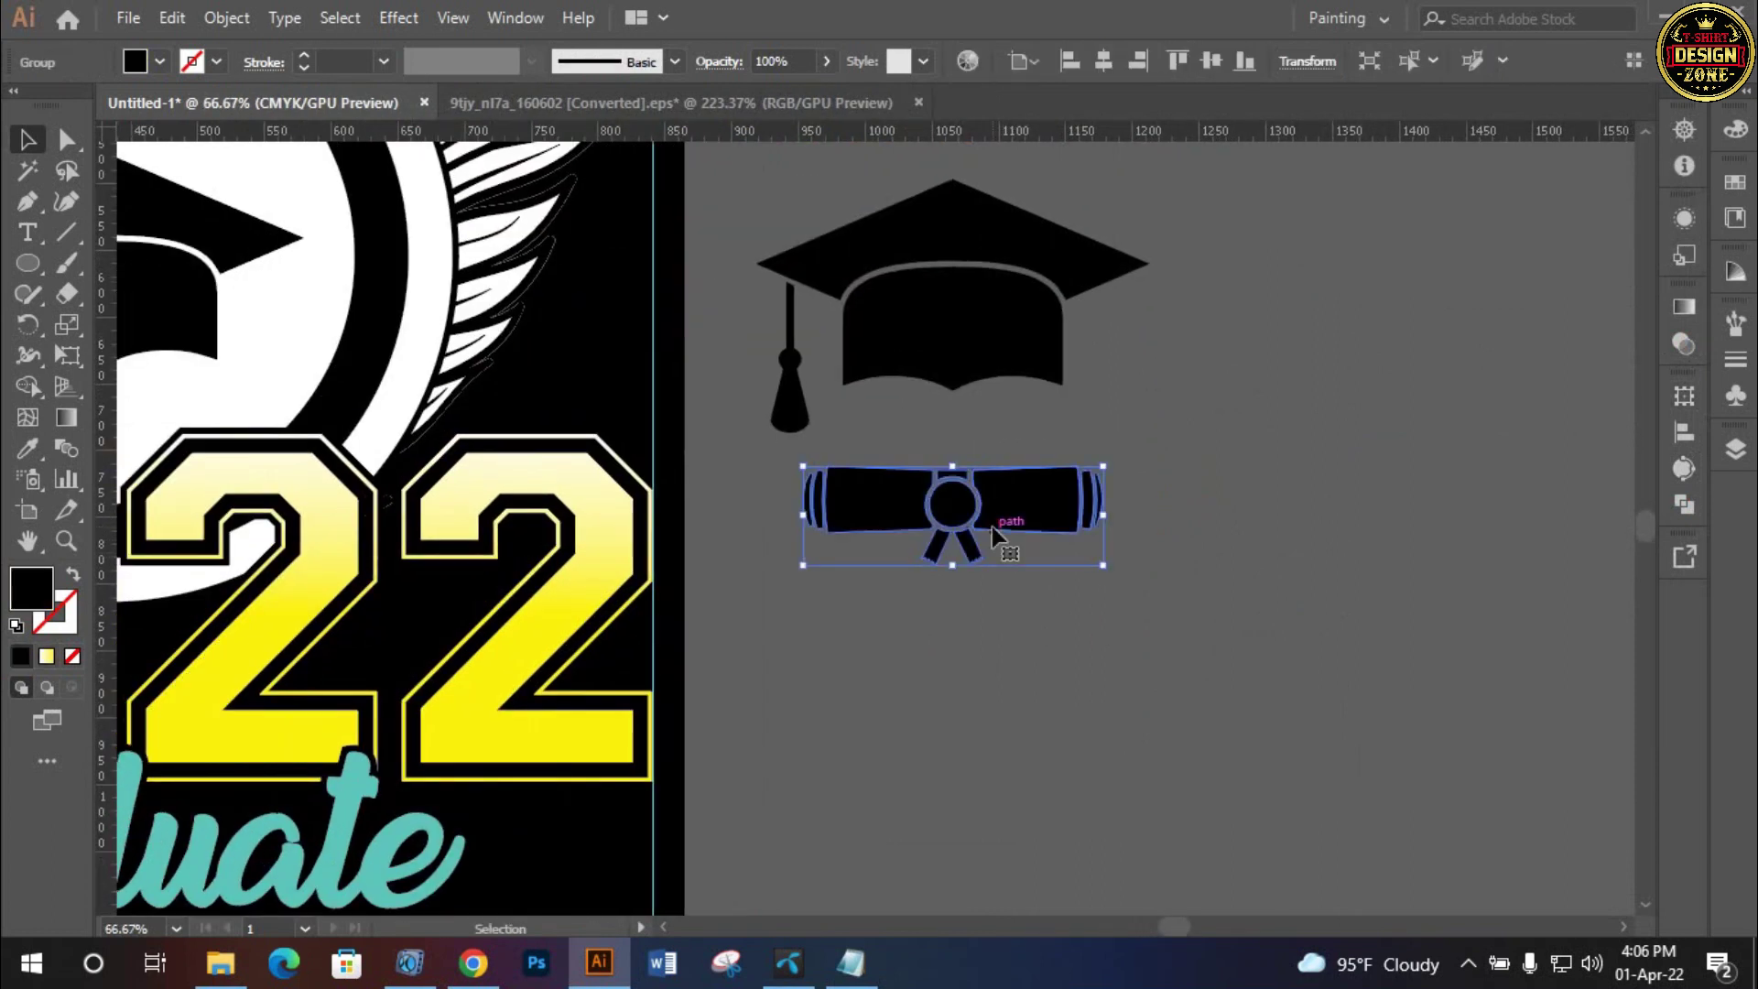
key("a")
key("ctrl+0")
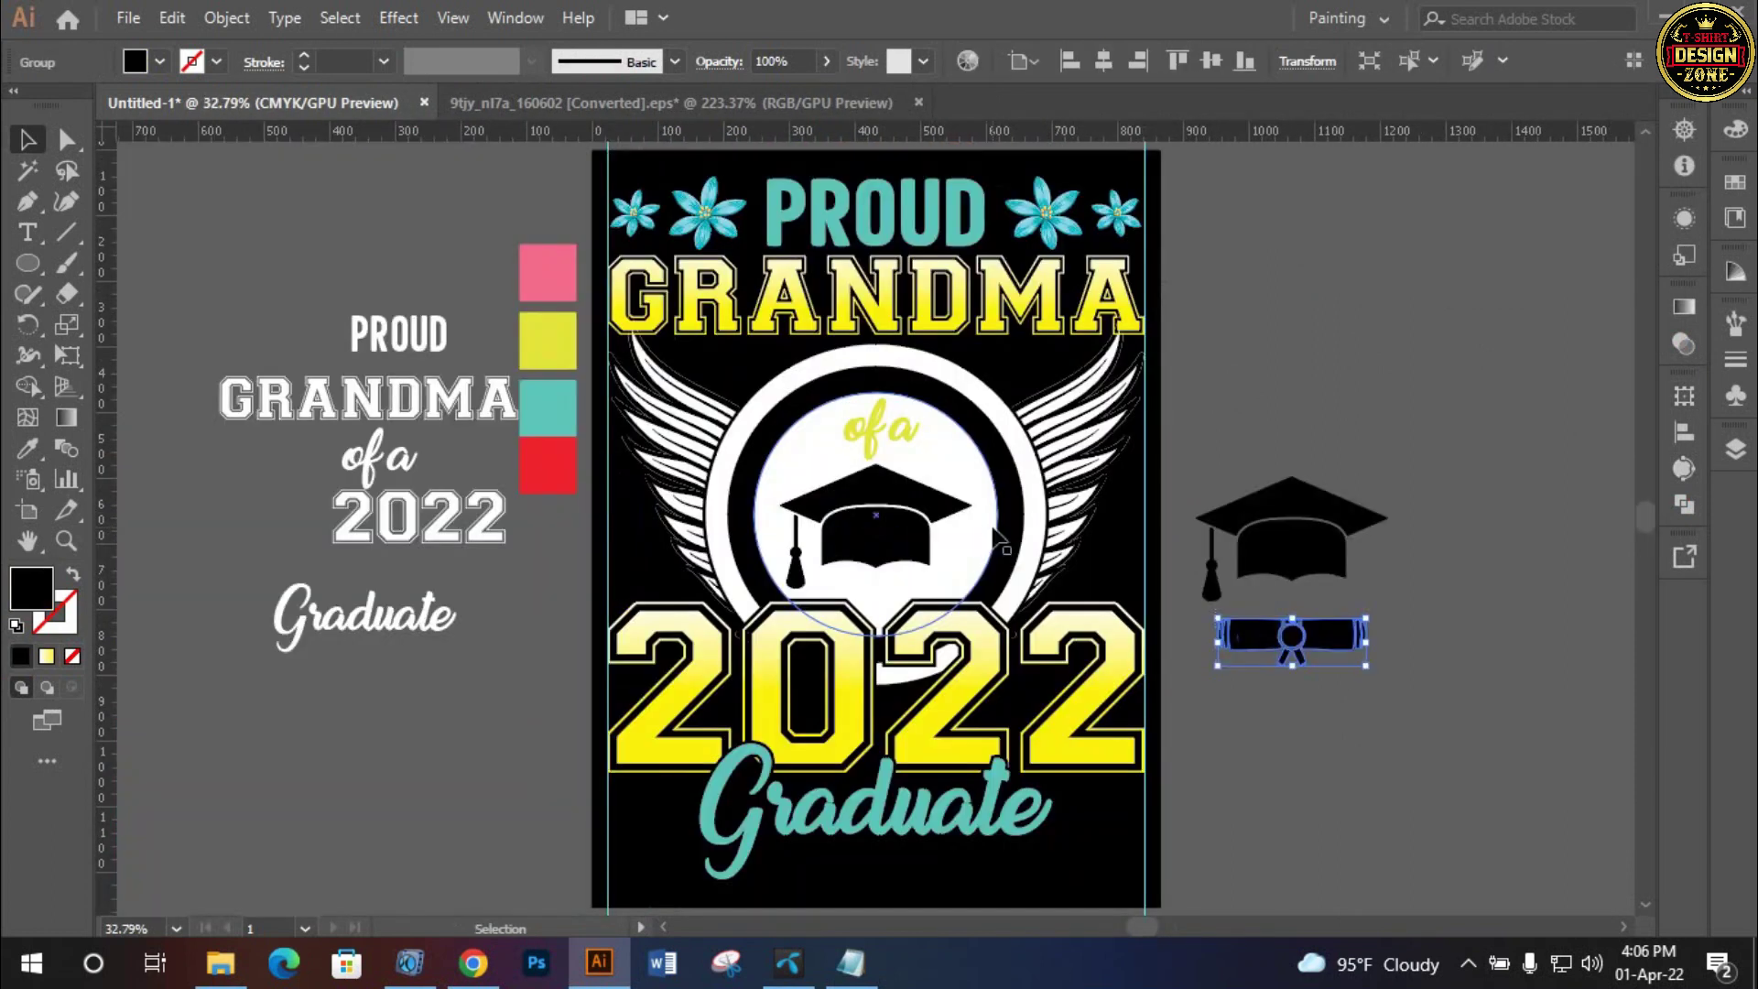
left_click_drag(1414, 752, 1474, 699)
left_click(1474, 700)
left_click_drag(1398, 580, 547, 678)
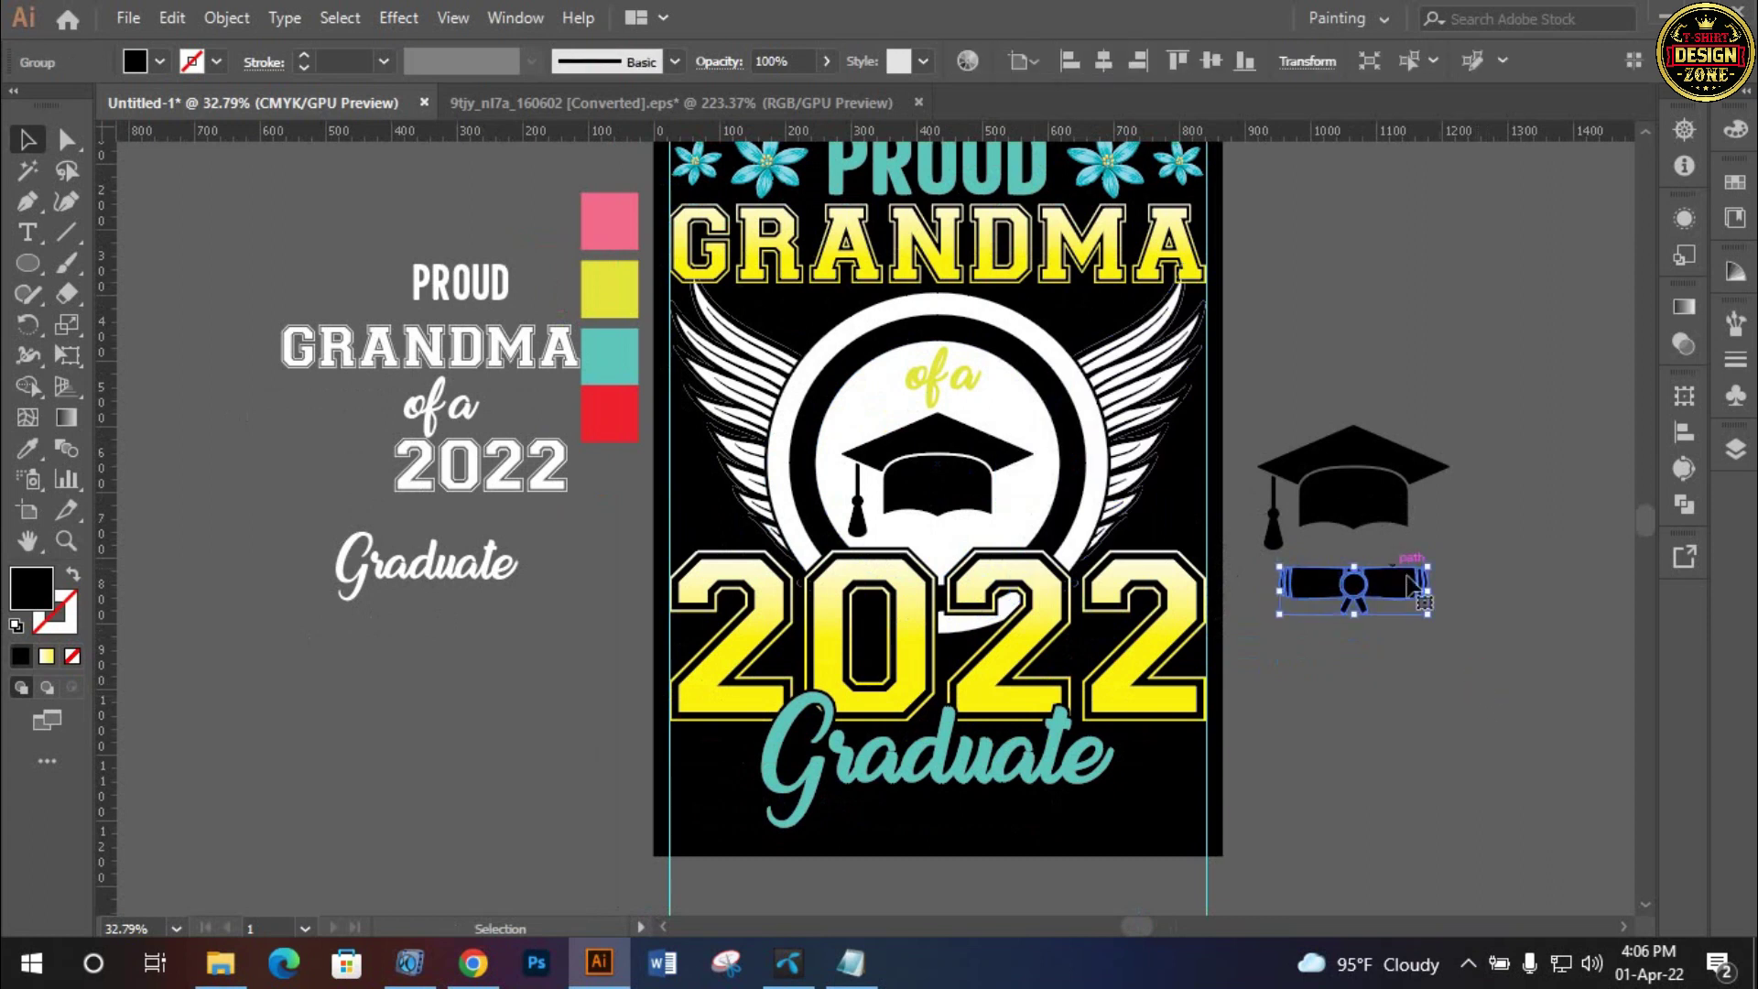
Ungroup the duplicated diploma into its separate parts
left_click(605, 683)
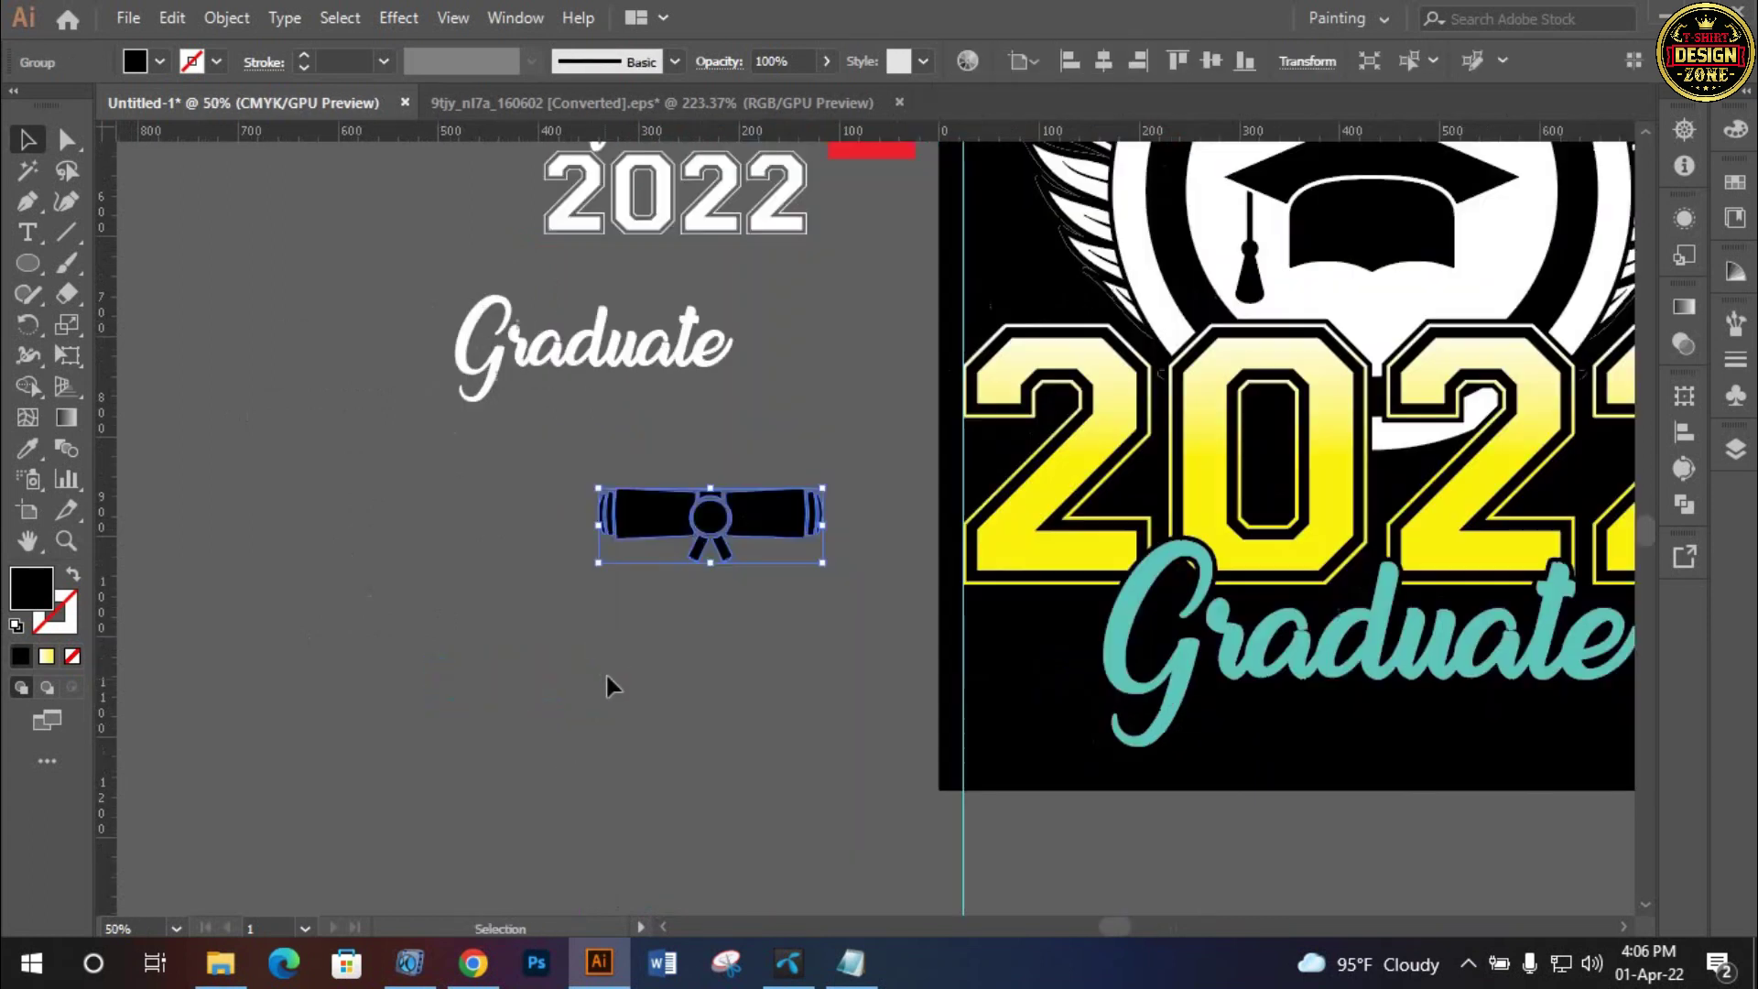
right_click(712, 600)
left_click(788, 365)
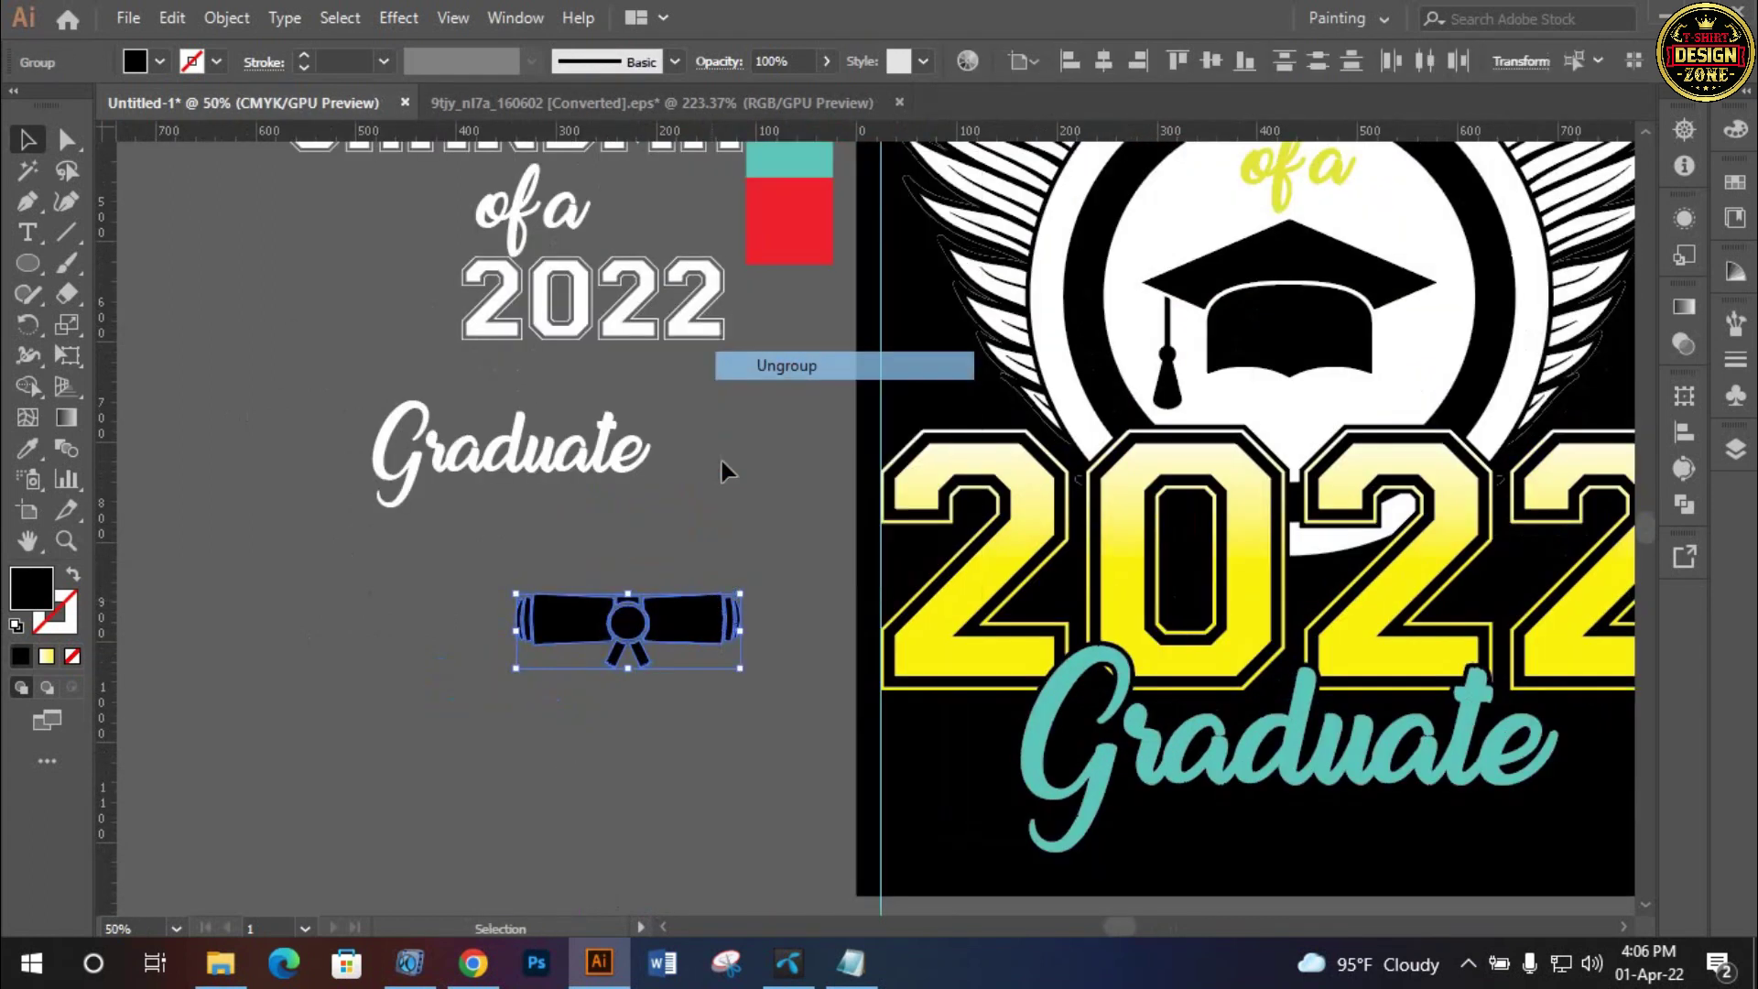
left_click(721, 467)
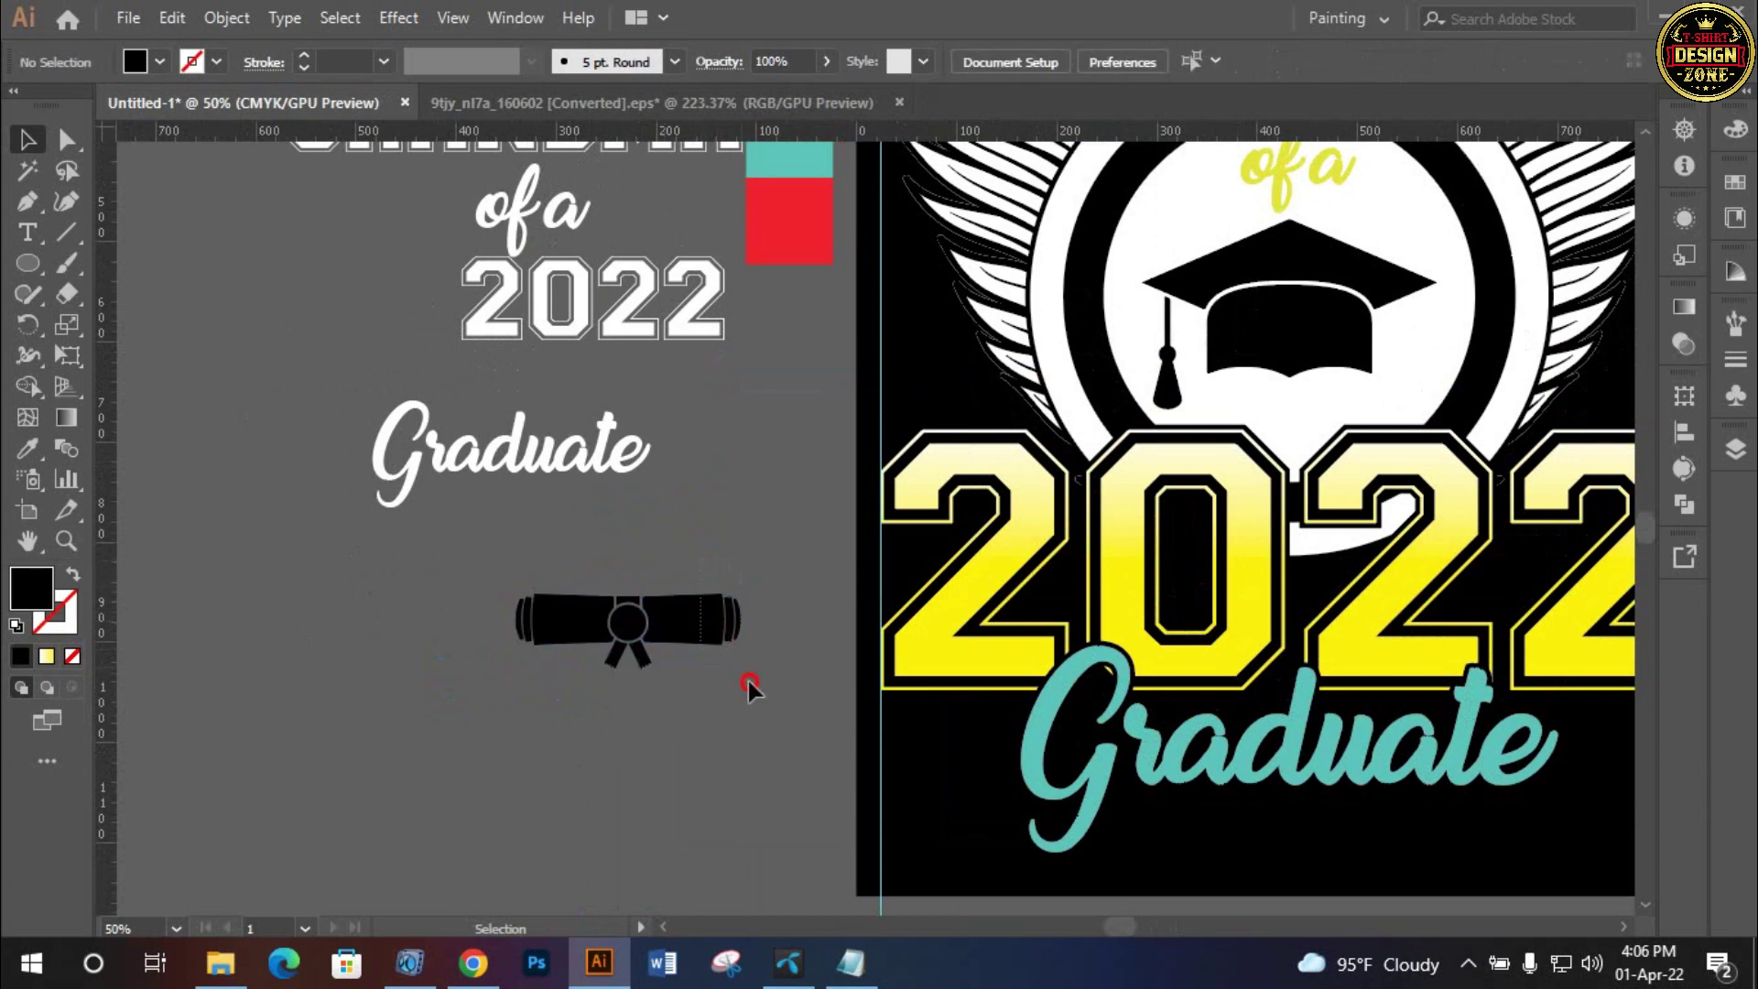
left_click_drag(749, 687, 586, 674)
left_click(650, 694)
left_click(685, 634)
Colour the diploma's seal and ribbons Graduate teal and its scroll body white
left_click(793, 514)
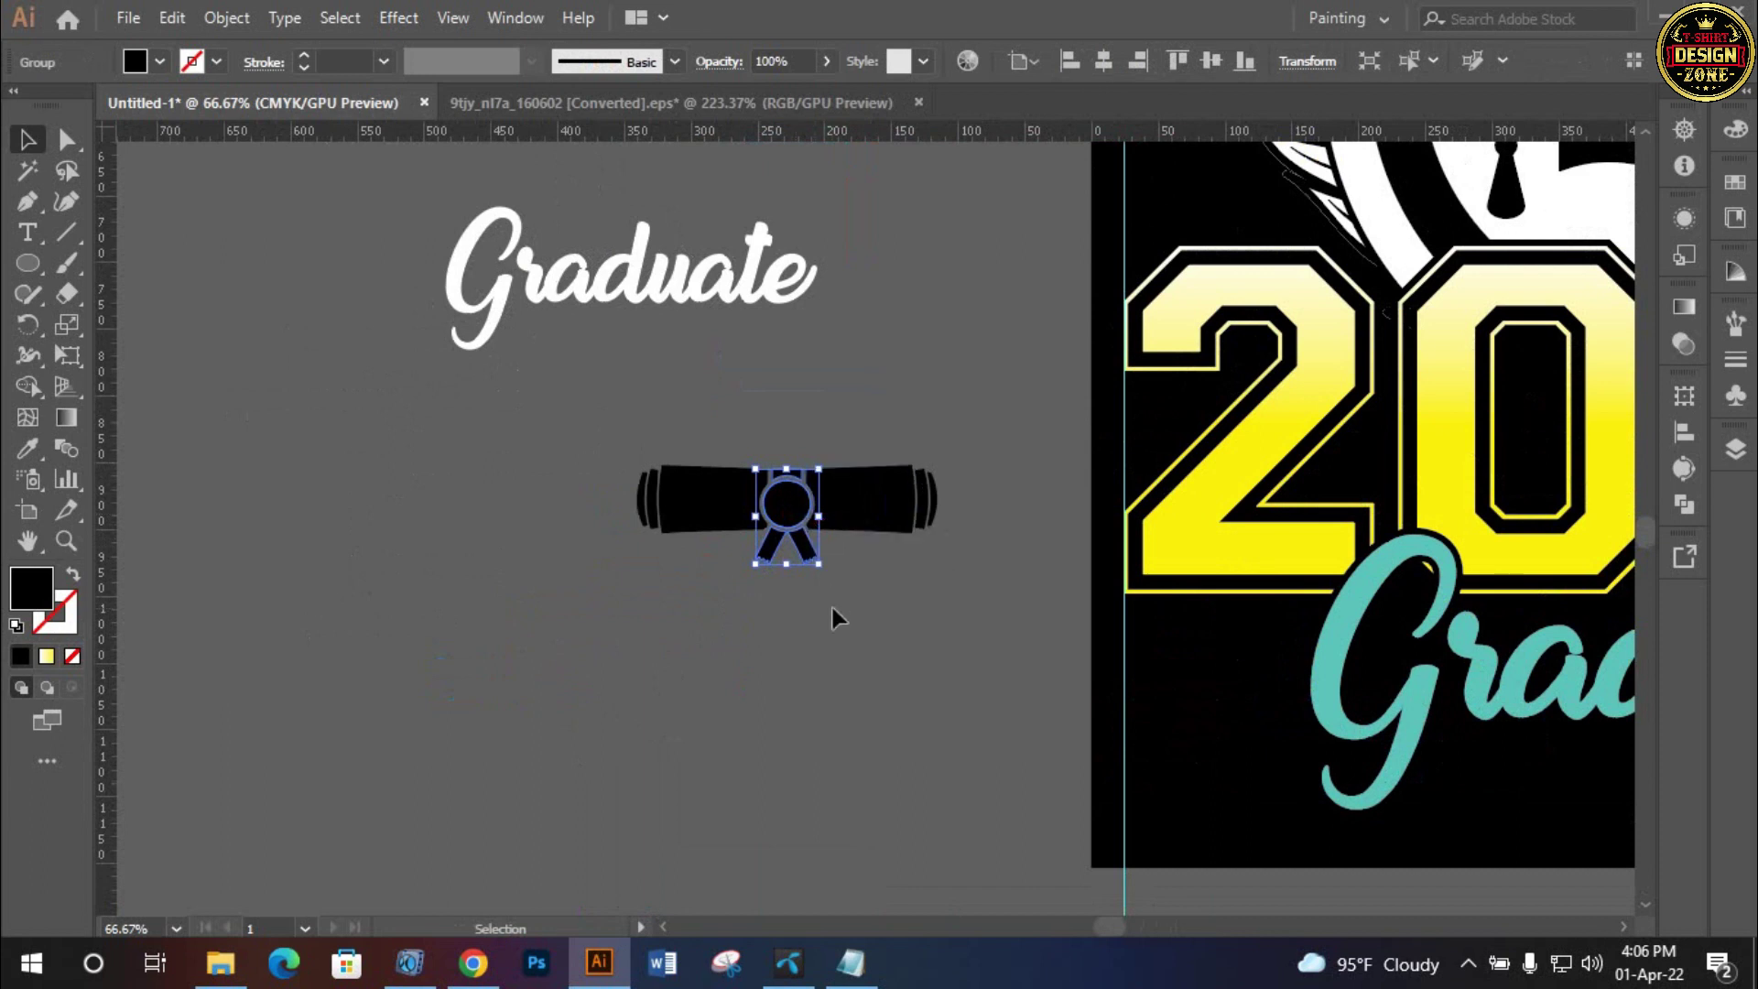
key("i")
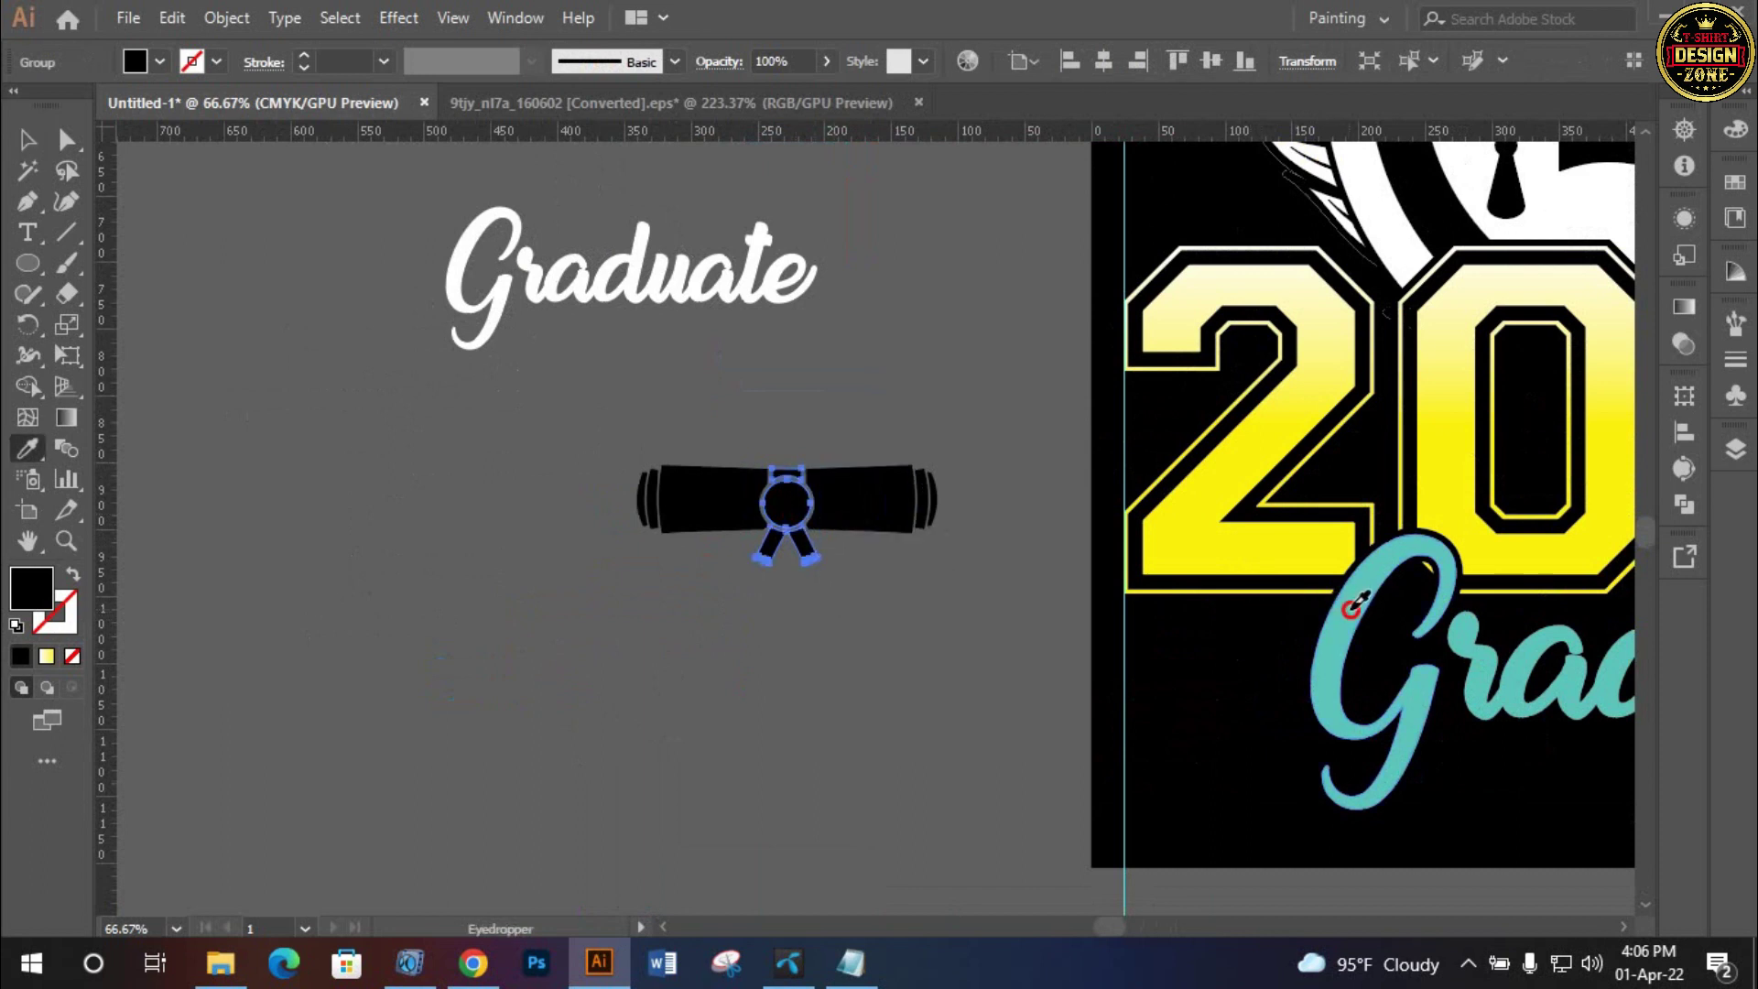
left_click(1354, 604)
left_click(28, 139)
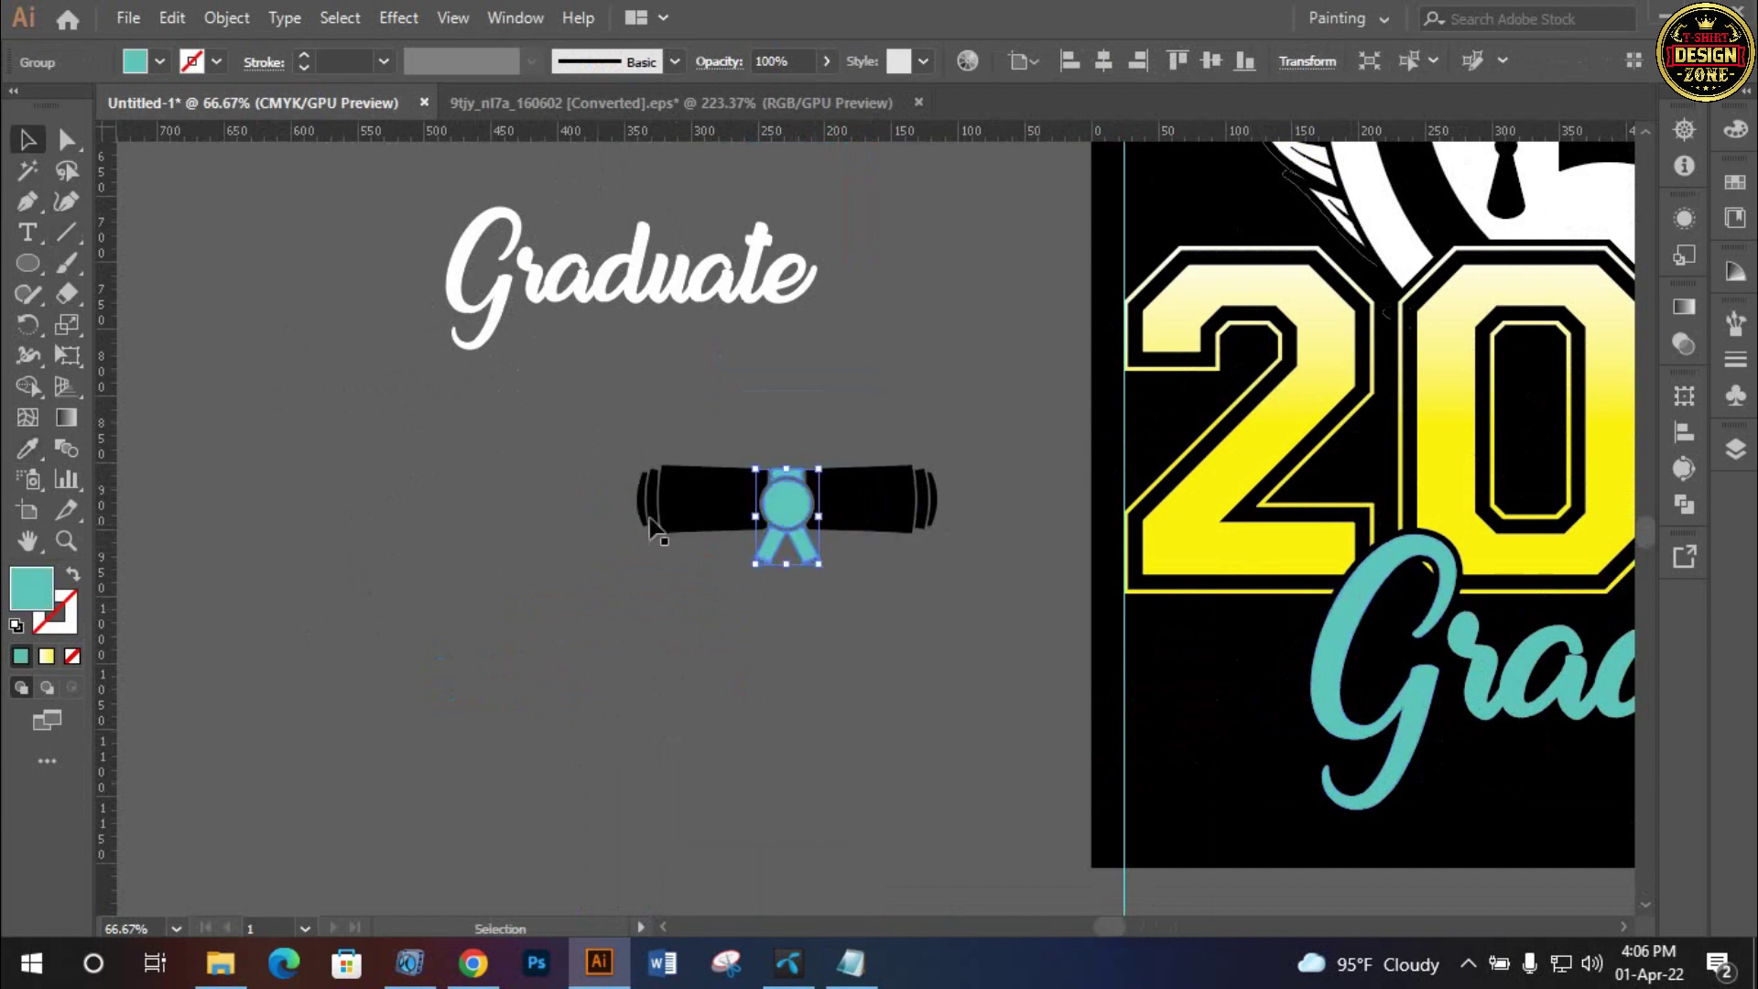
left_click(679, 514)
key("i")
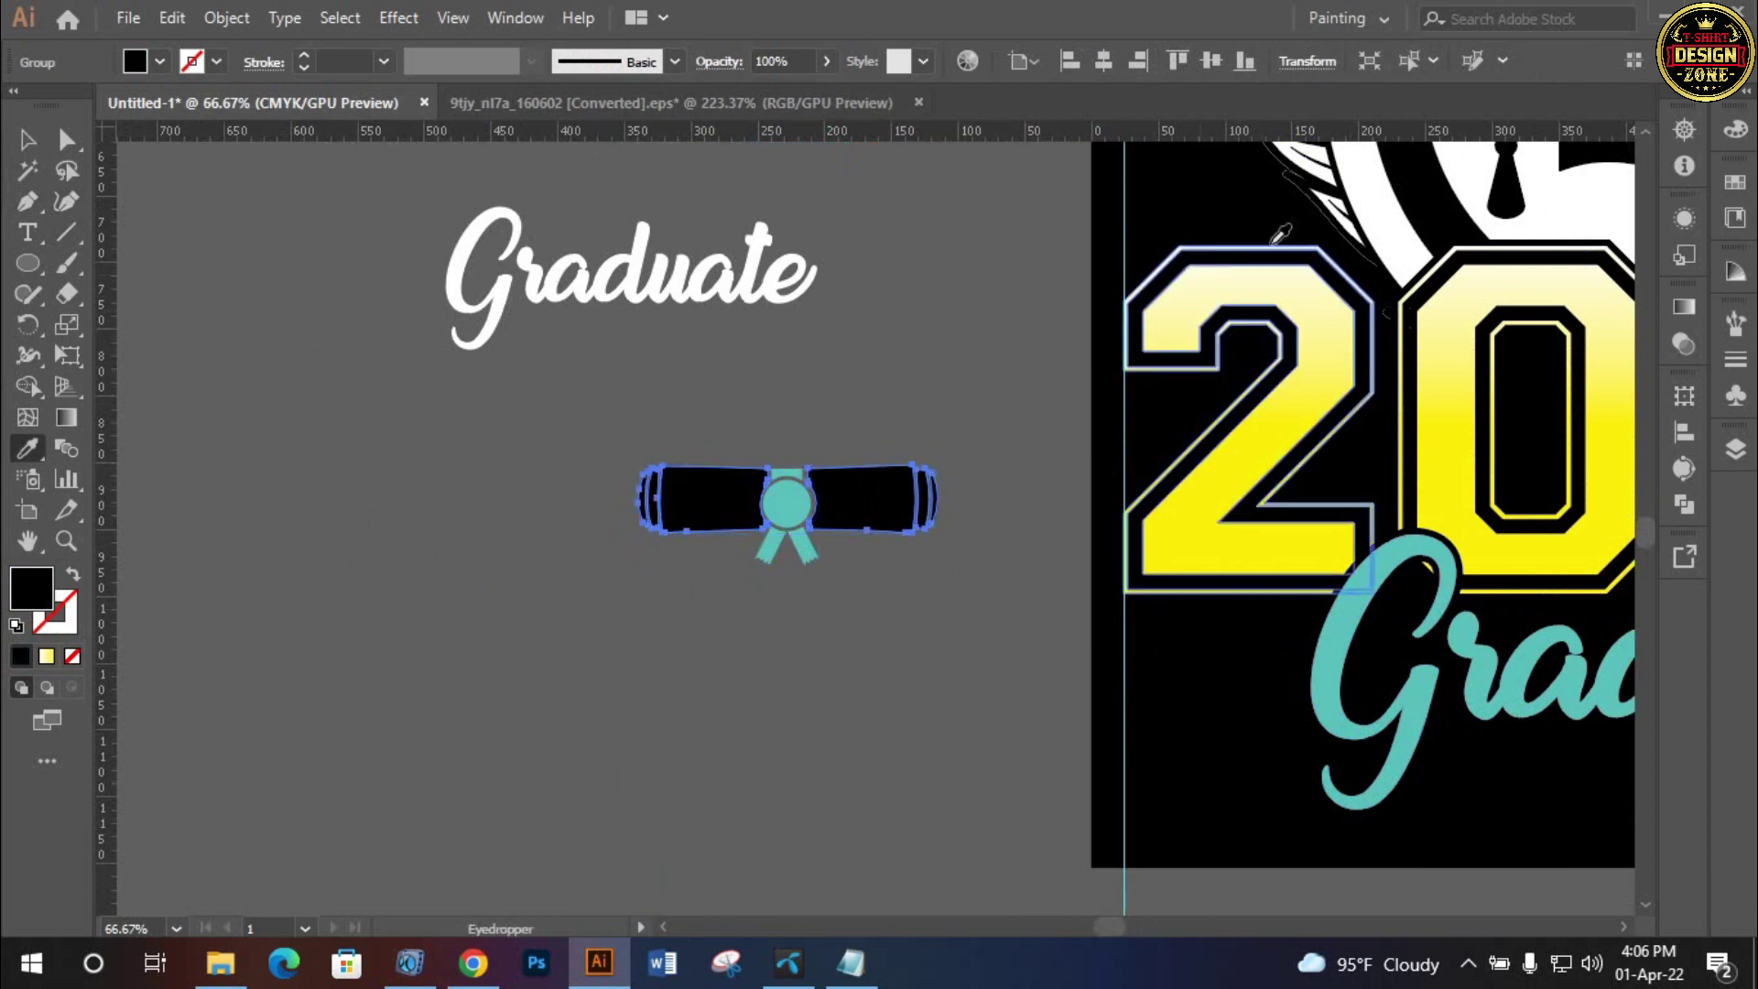
left_click(1324, 229)
left_click(27, 139)
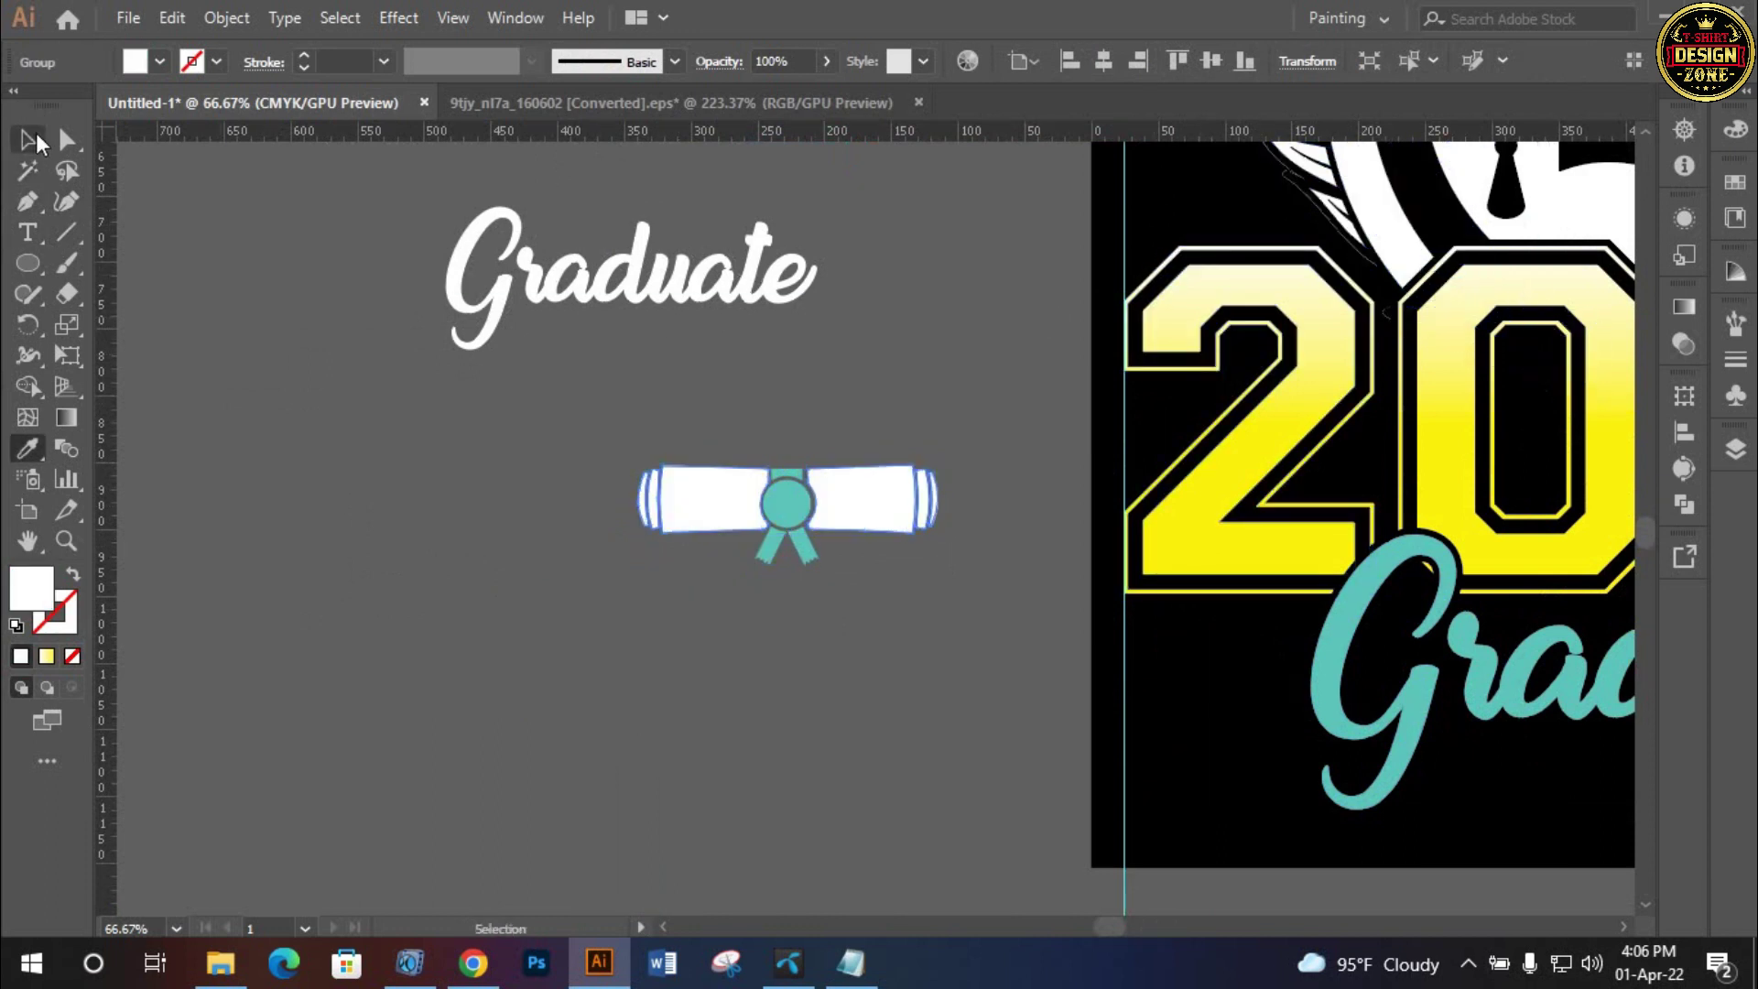
Place a smaller, tilted copy of the white scroll beside Graduate's G
left_click(512, 502)
left_click(696, 503)
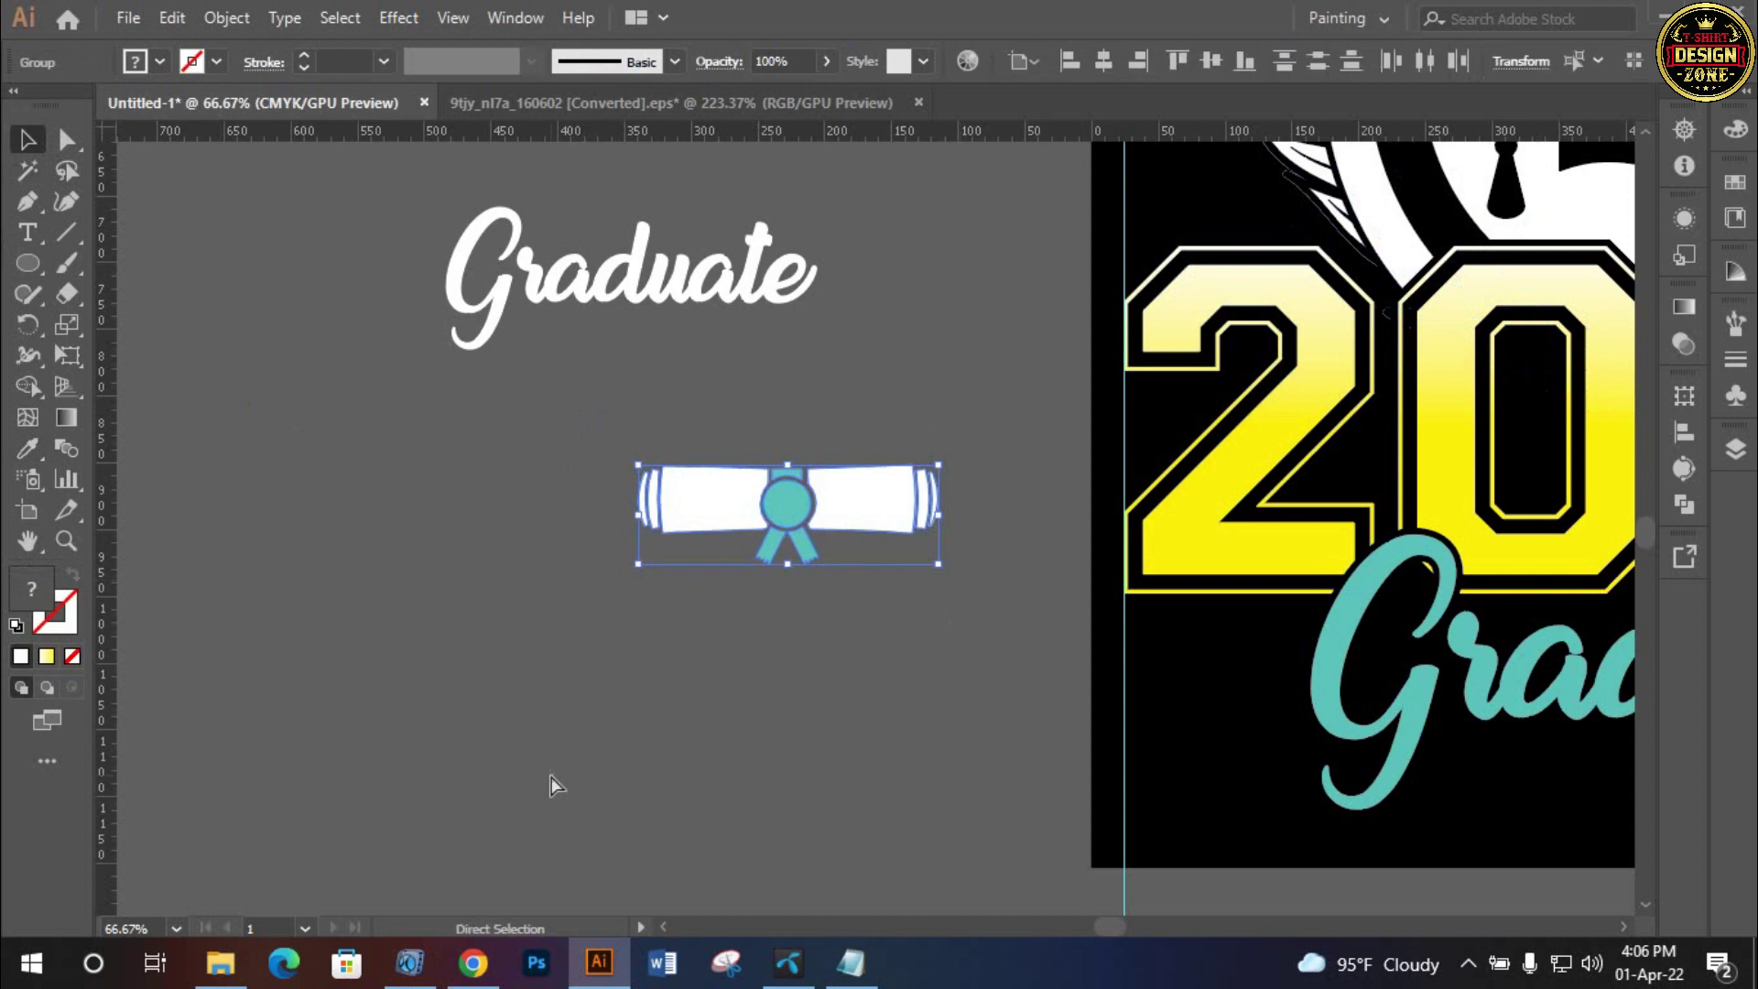
left_click(691, 738)
left_click_drag(690, 738, 361, 575)
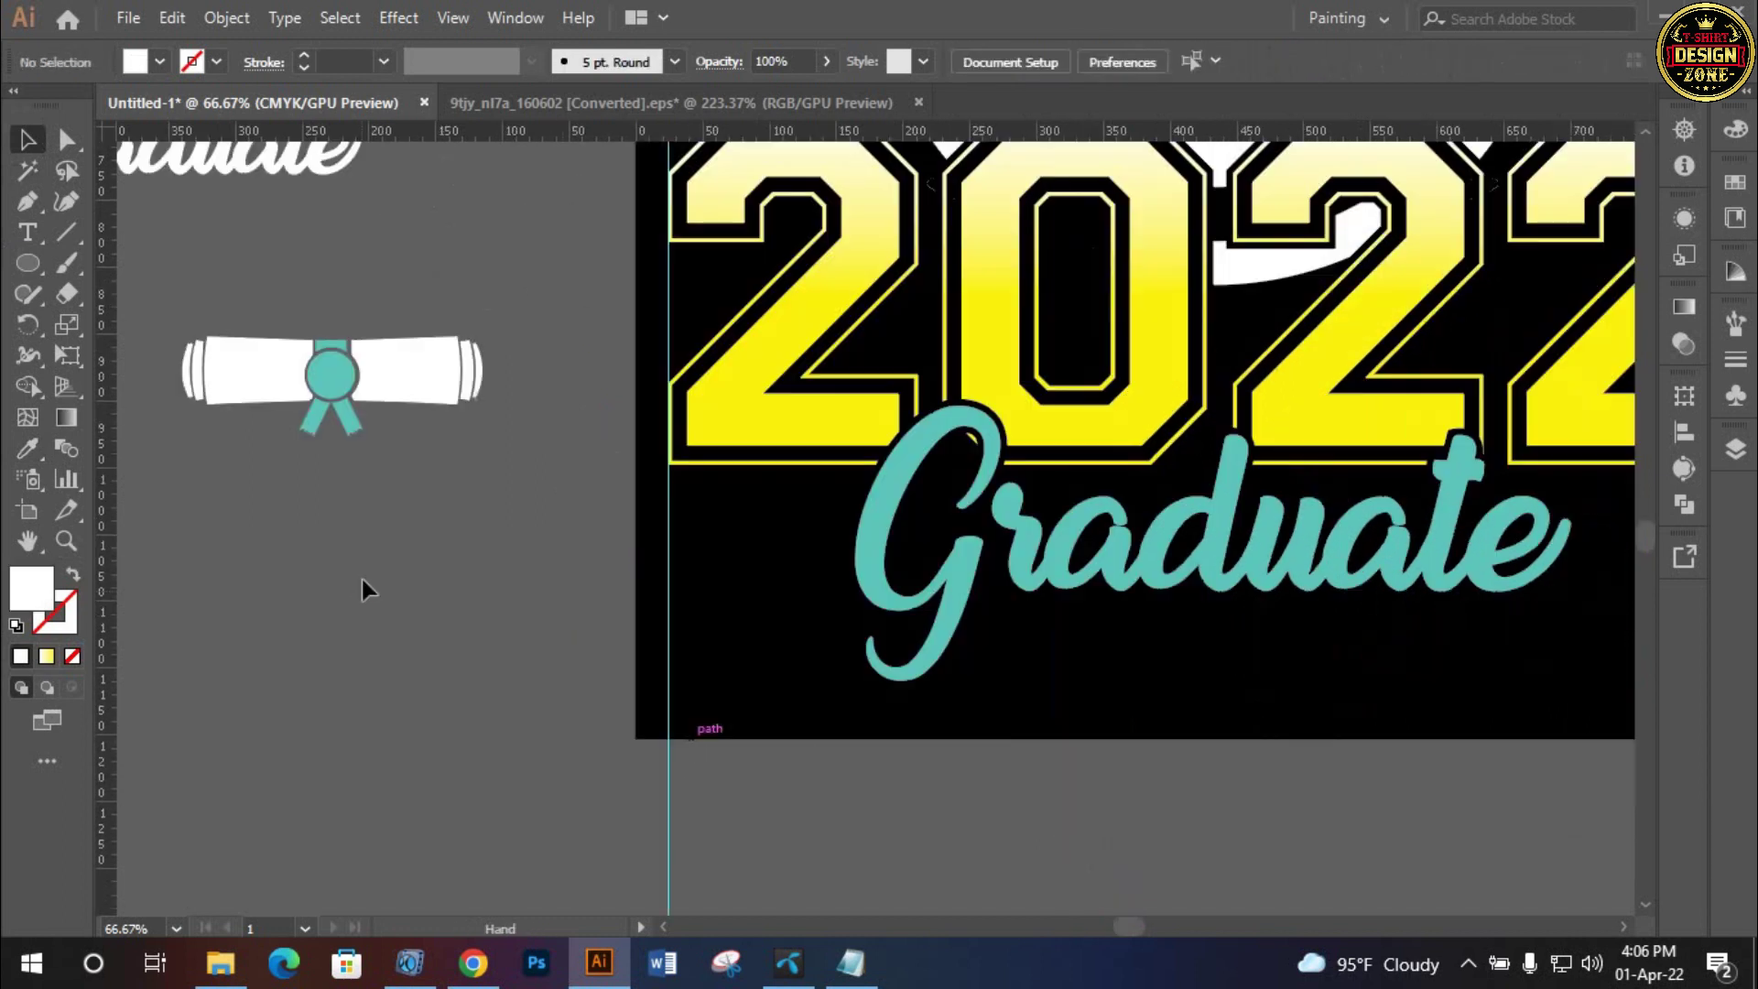
left_click(318, 376)
mouse_move(482, 389)
left_mouse_down("alt")
mouse_move(776, 640)
mouse_move(725, 631)
mouse_move(806, 612)
left_mouse_up("alt")
left_click(589, 685)
left_click_drag(858, 560, 840, 652)
left_click_drag(763, 609, 752, 577)
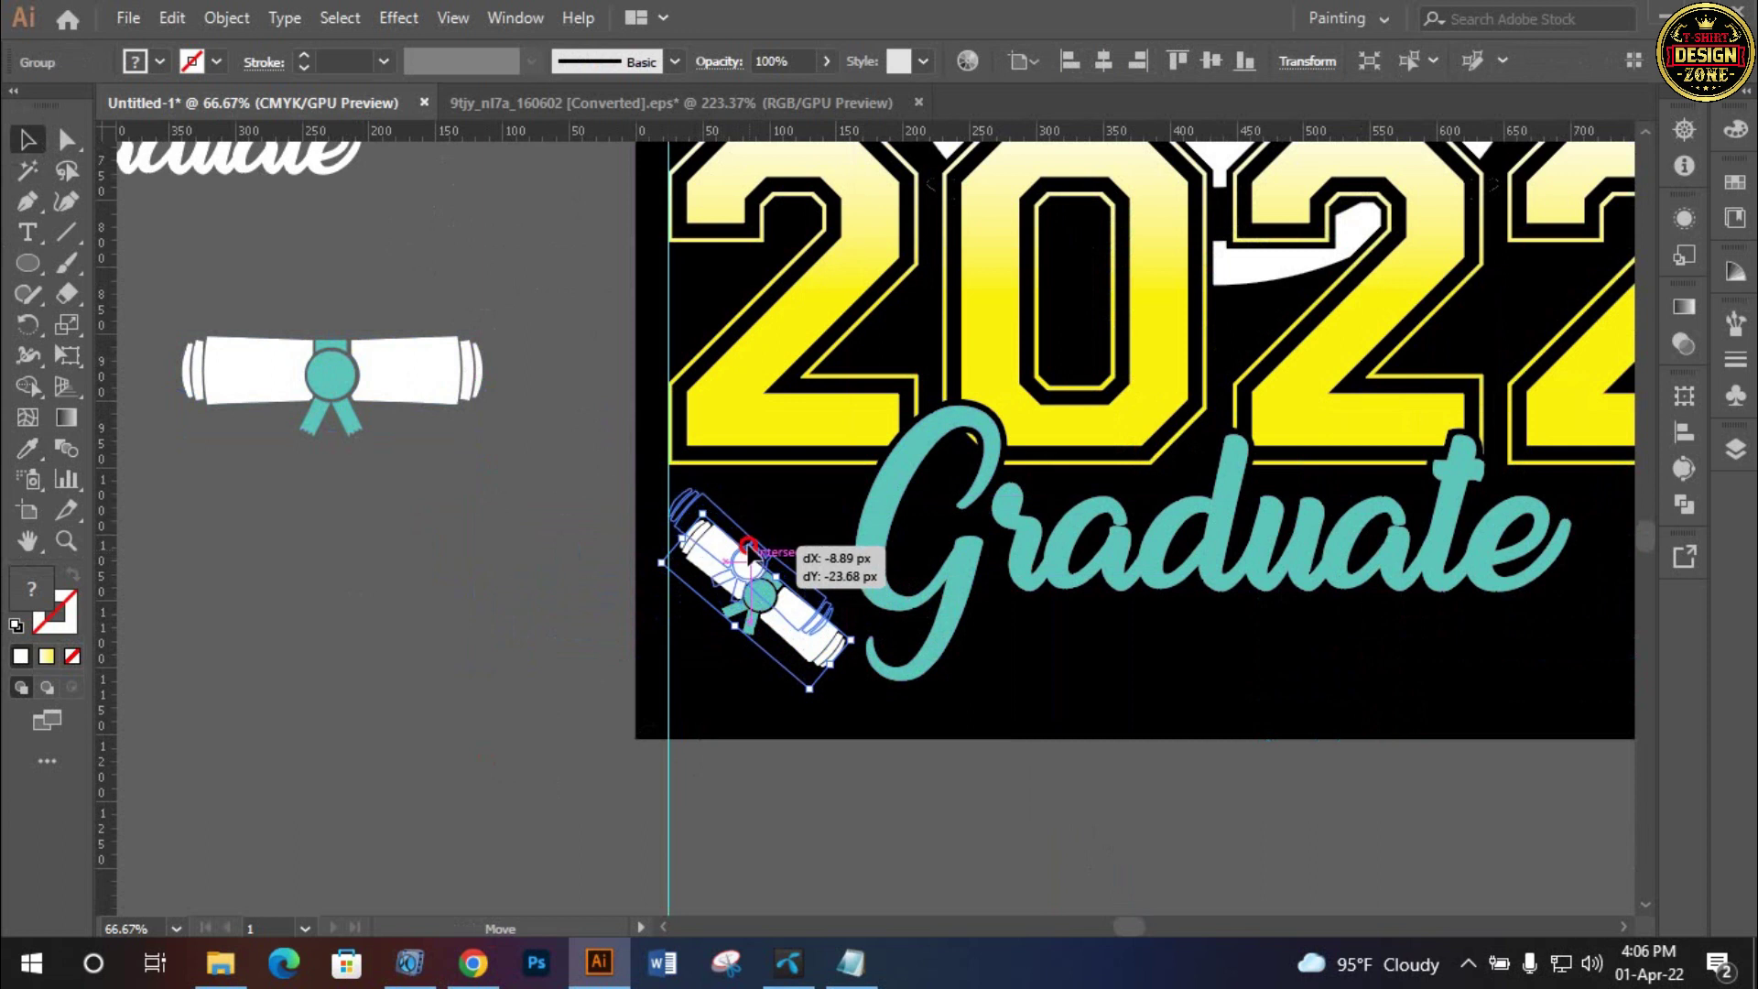
Reflect a vertical copy of the tilted diploma and move it right of Graduate
left_click(822, 671)
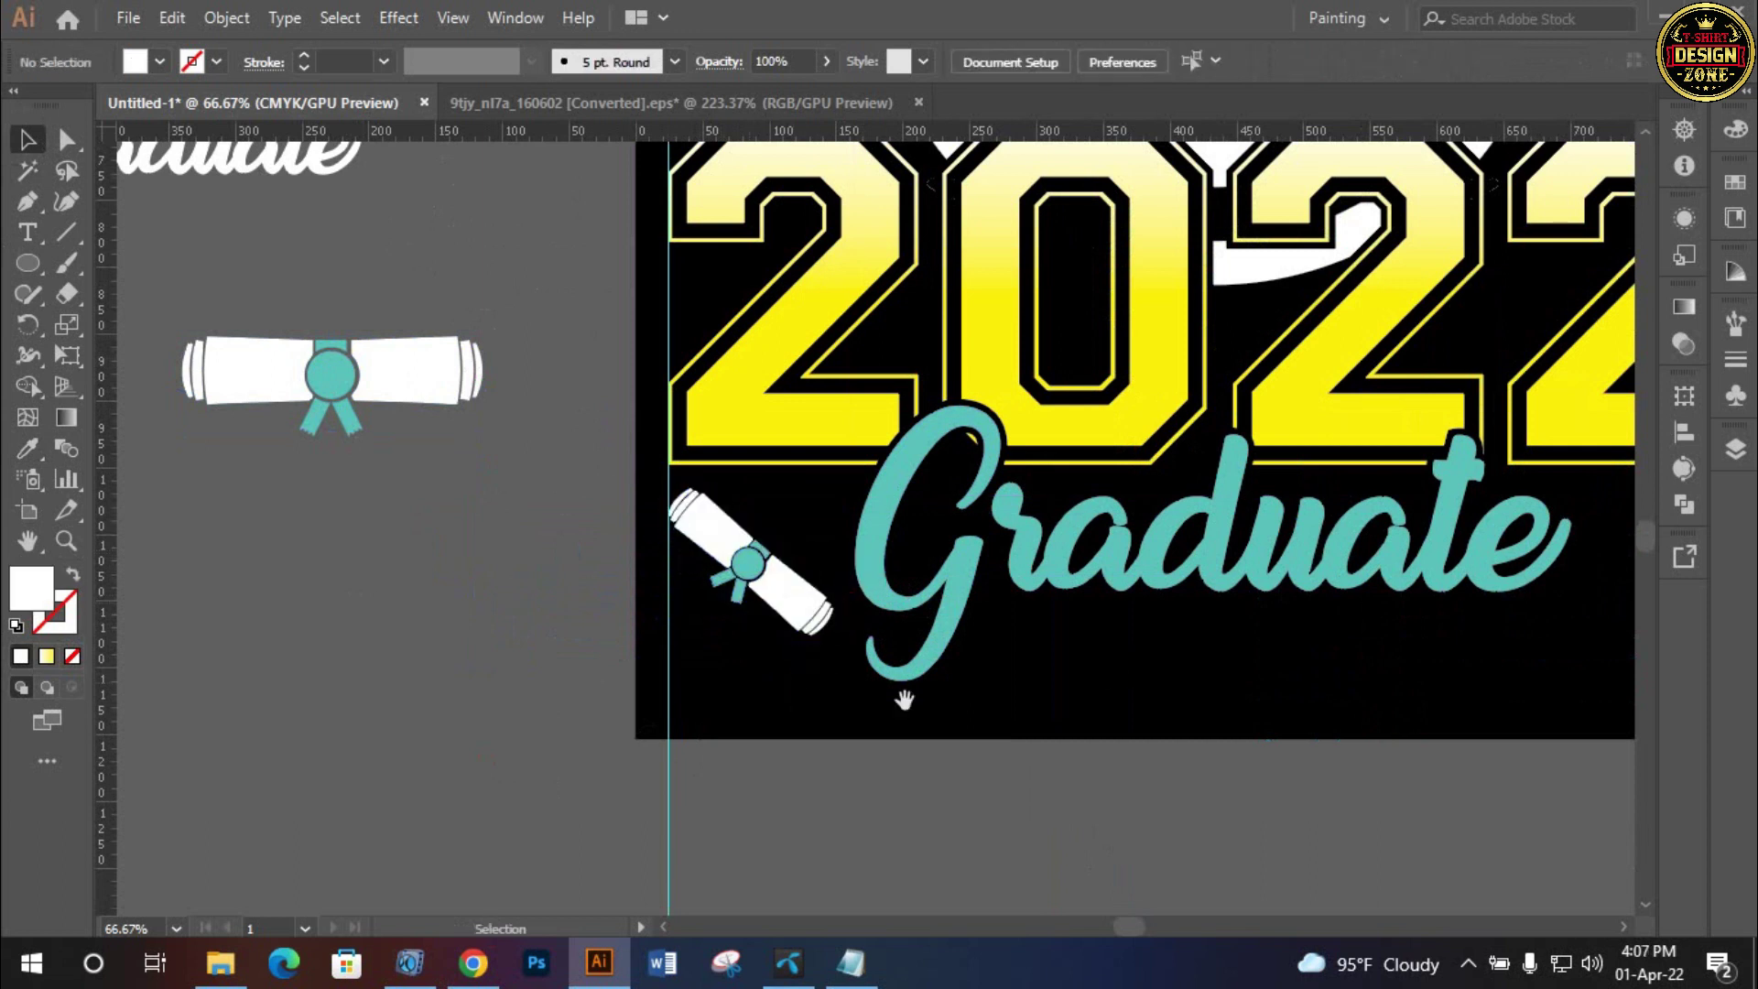
scroll(903, 698, "right", 3)
left_click(440, 540)
right_click(483, 579)
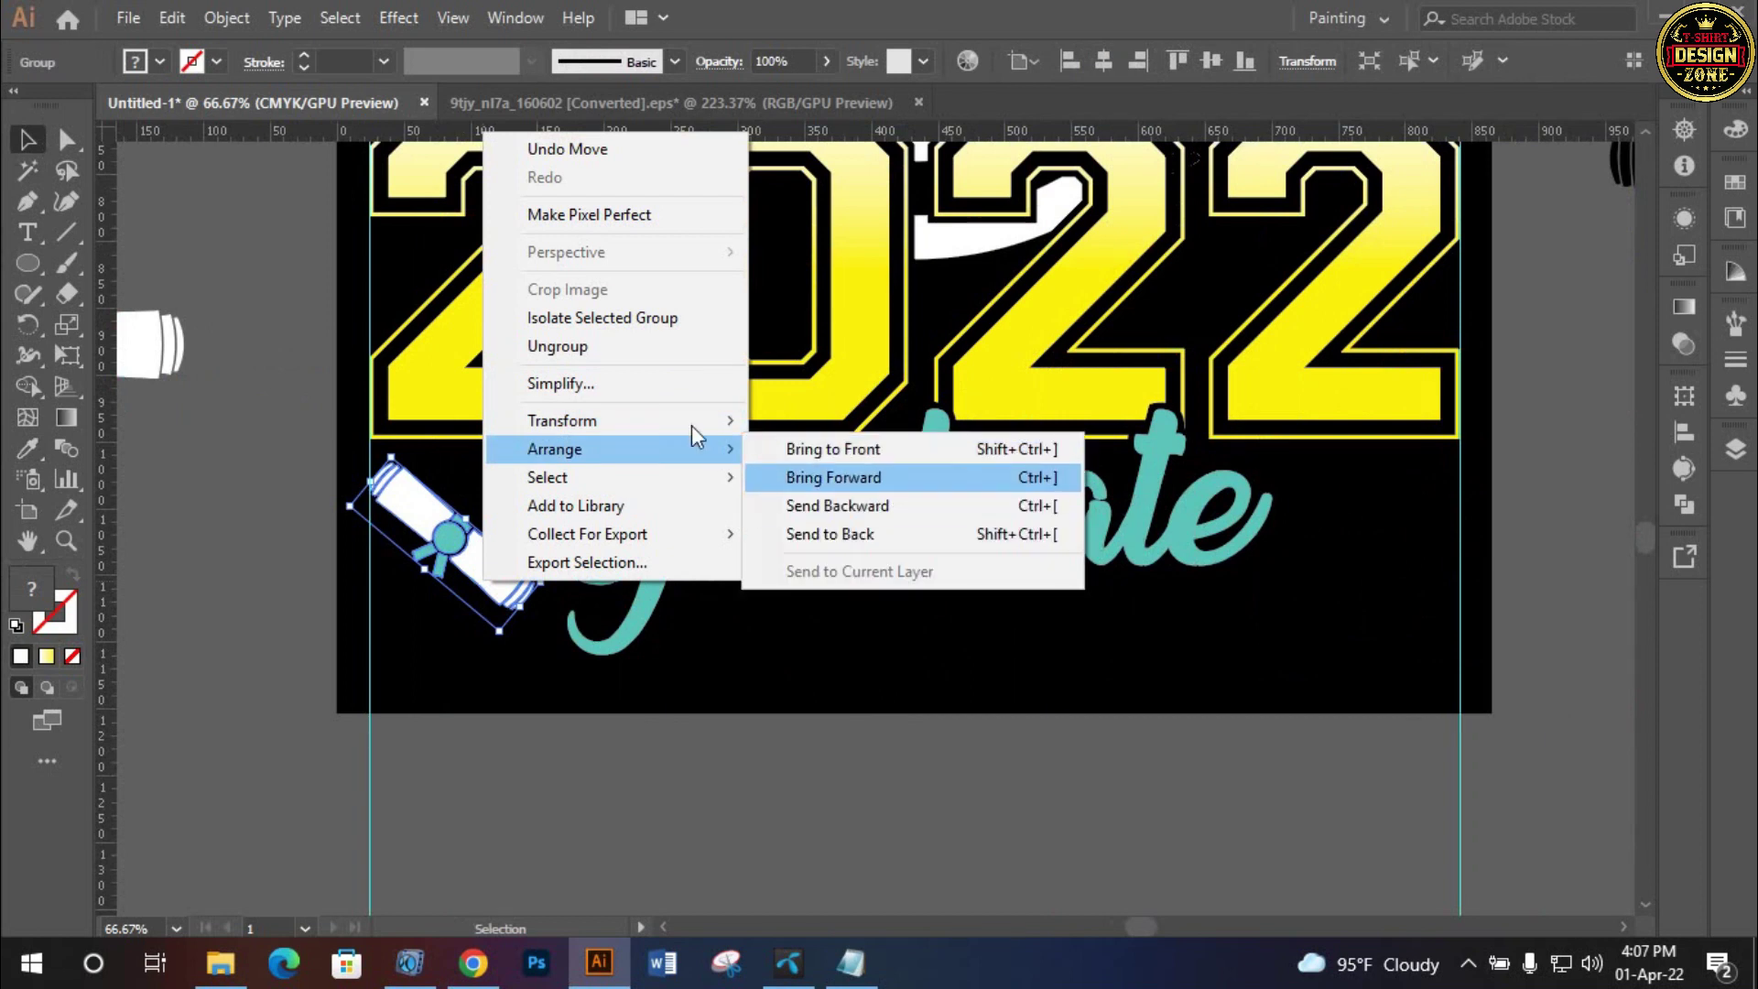
mouse_move(562, 420)
left_click(805, 515)
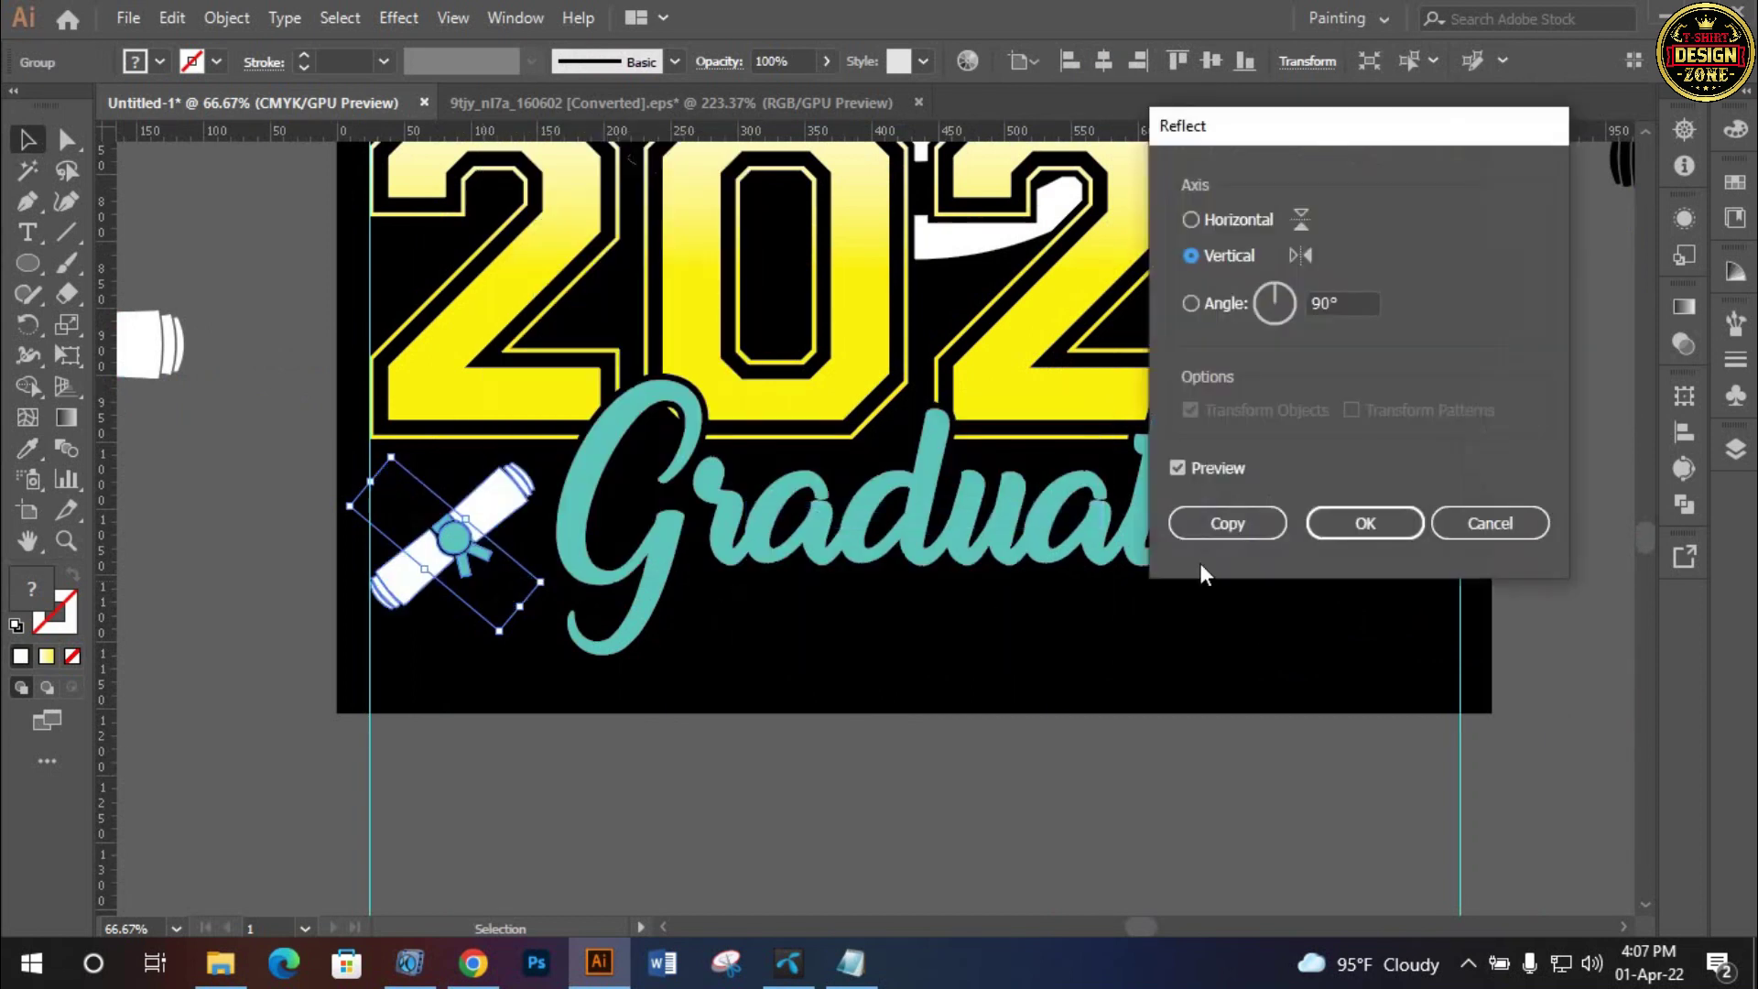
left_click(1228, 524)
left_click_drag(609, 531, 1538, 536)
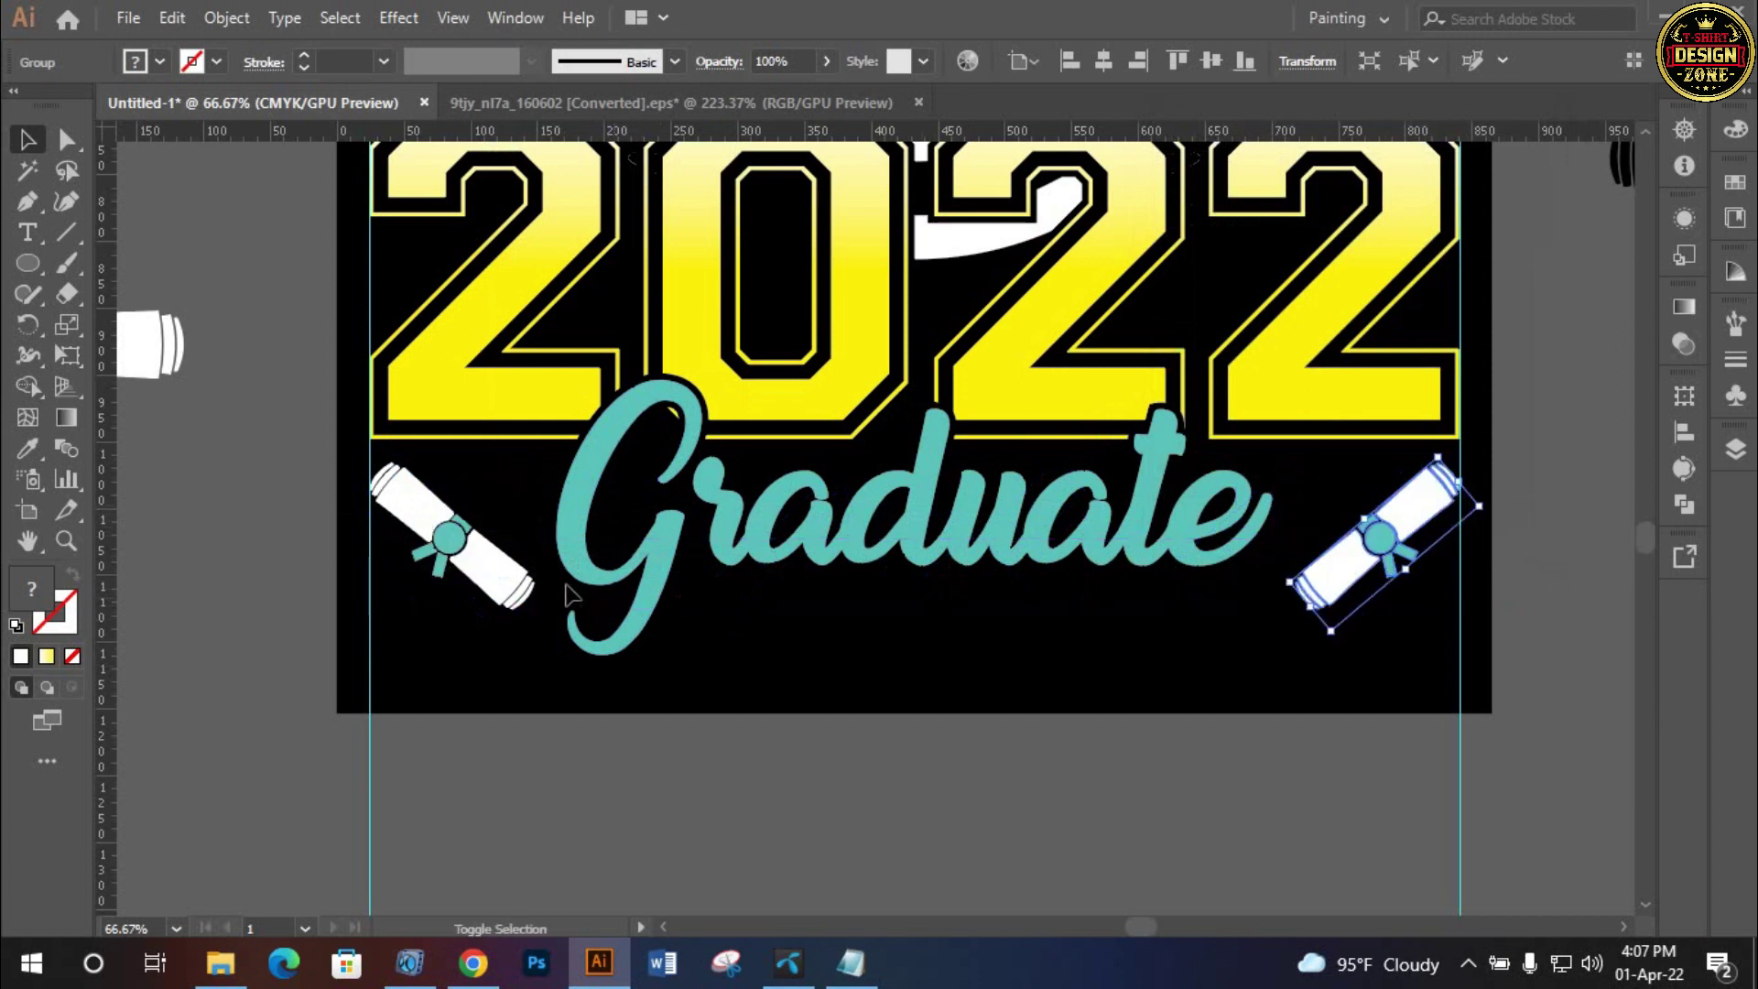
Align both diplomas' vertical centres, nudge them up, and fit the artboard
left_click(524, 576, "shift")
key("v")
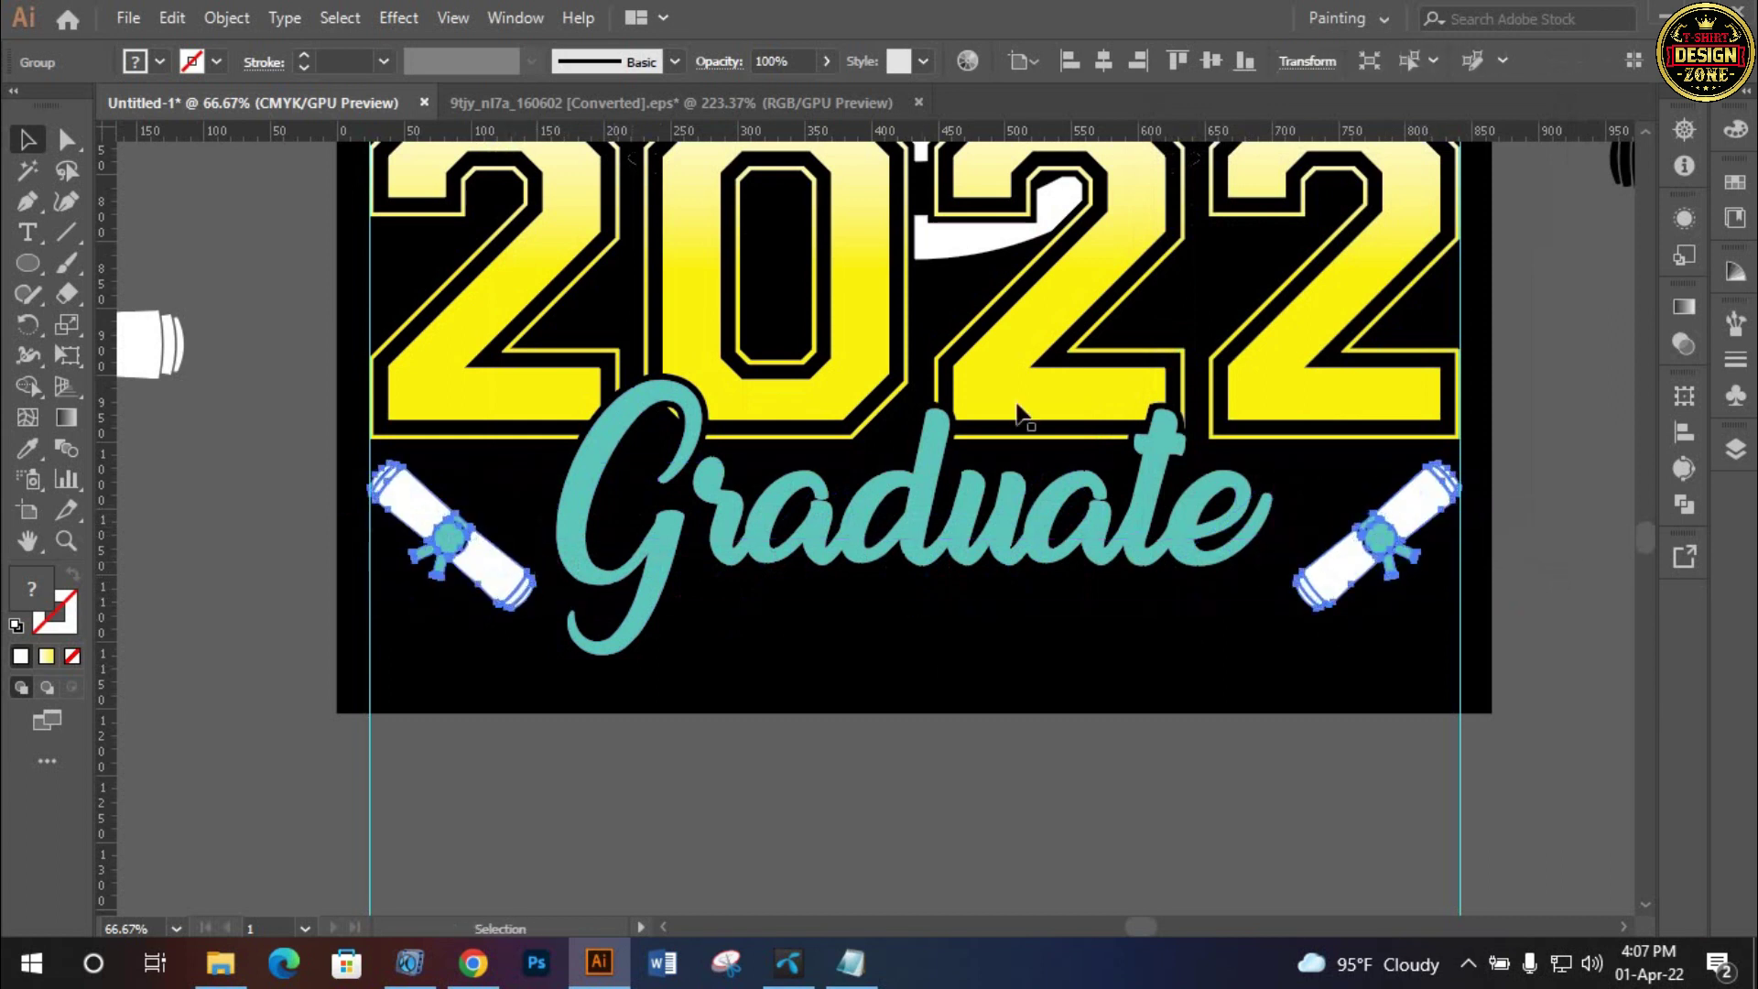
left_click(1105, 63)
key("Up")
key("Up")
key("Up")
key("Up")
key("Up")
key("Up")
key("Up")
key("Up")
key("Up")
key("Up")
key("Up")
key("Up")
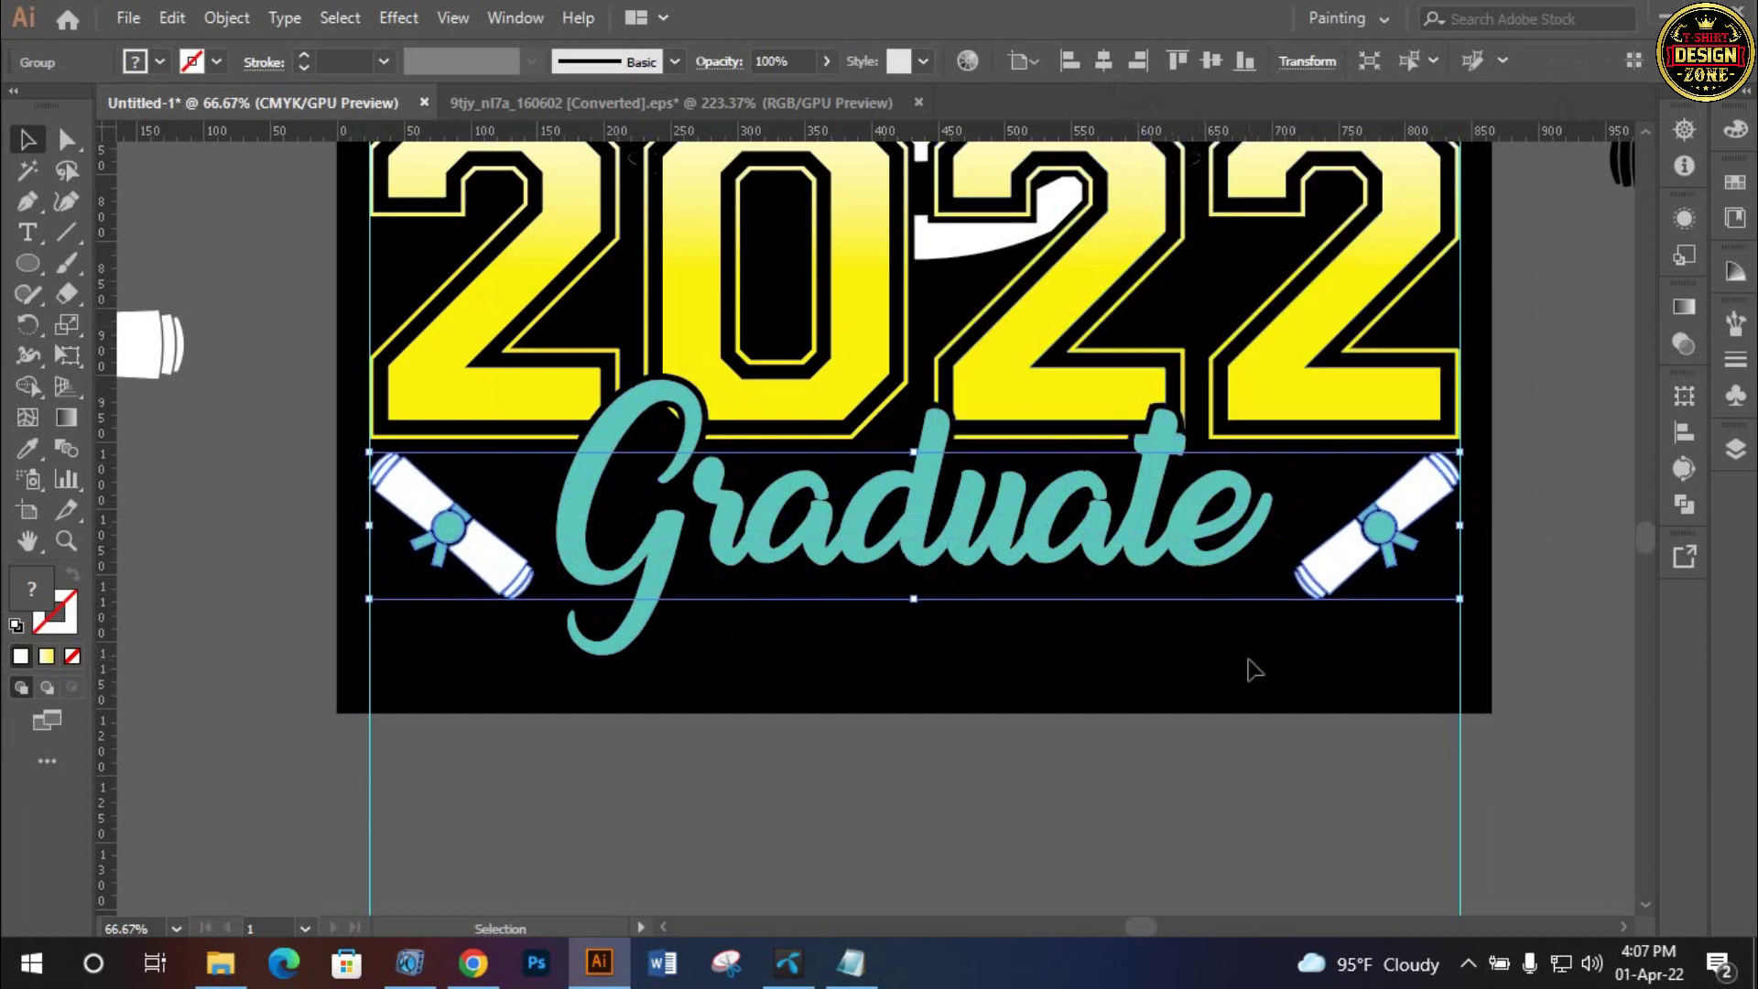
left_click(1253, 671)
key("ctrl+0")
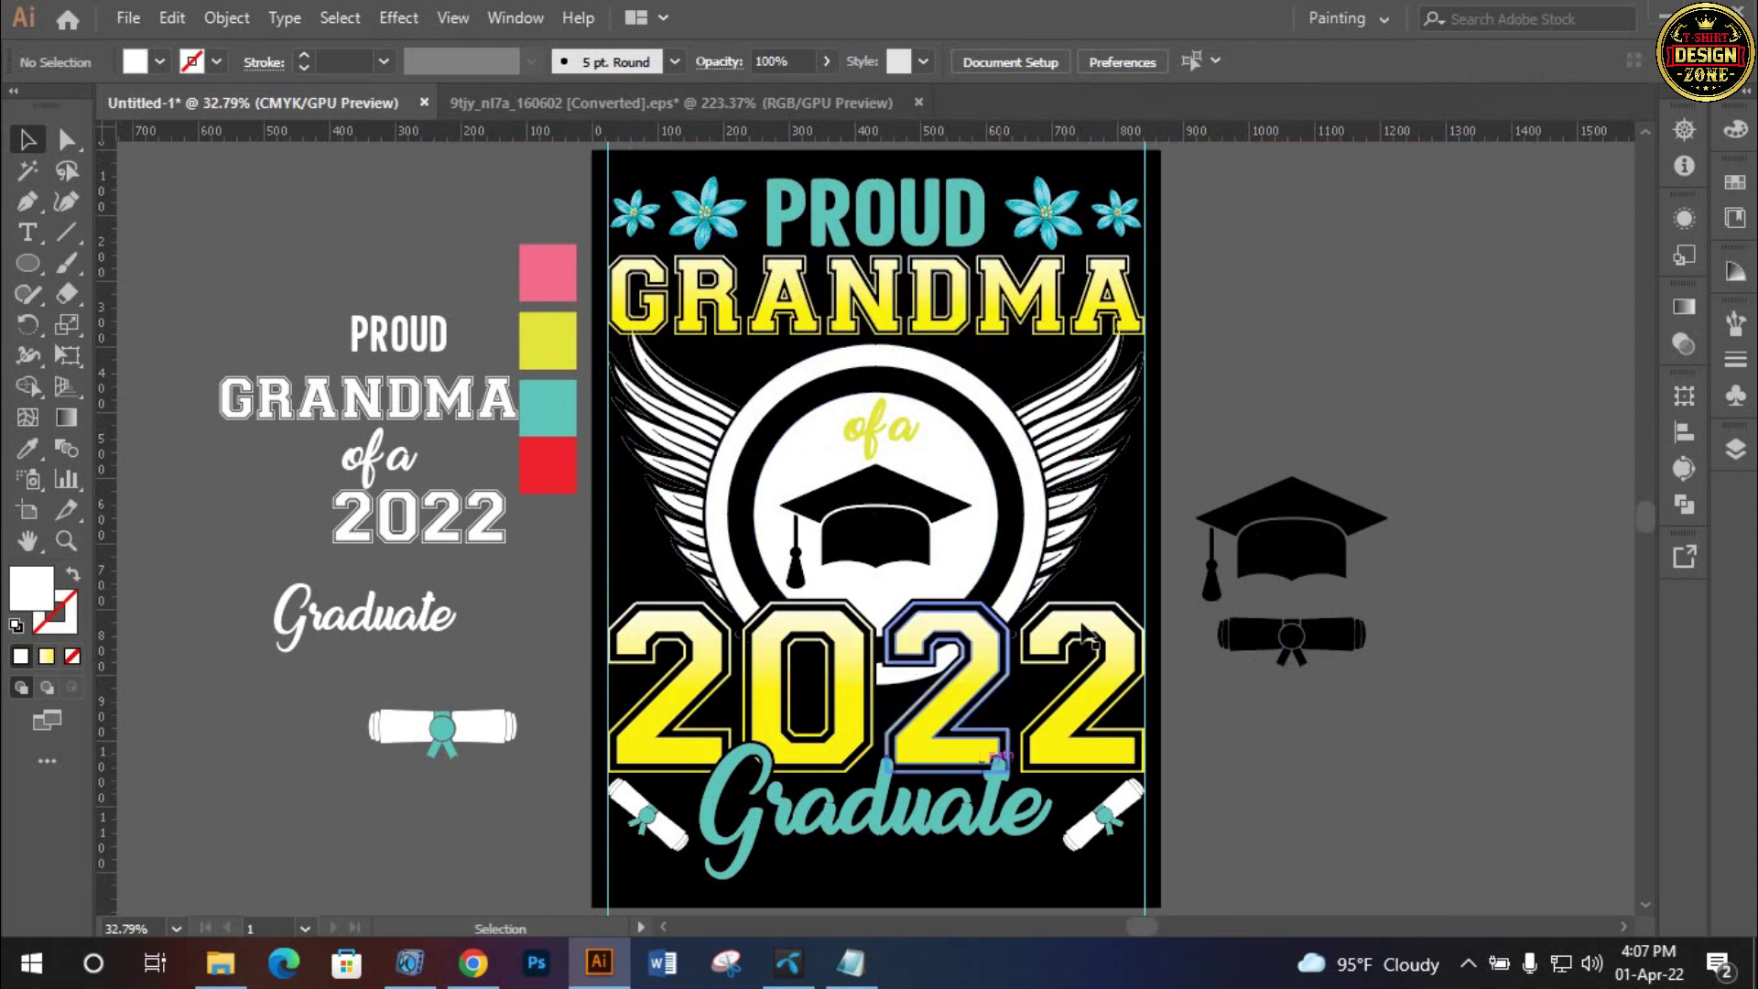
Duplicate the spare white diploma and scale the copy down
key("space")
left_click_drag(891, 467, 849, 426)
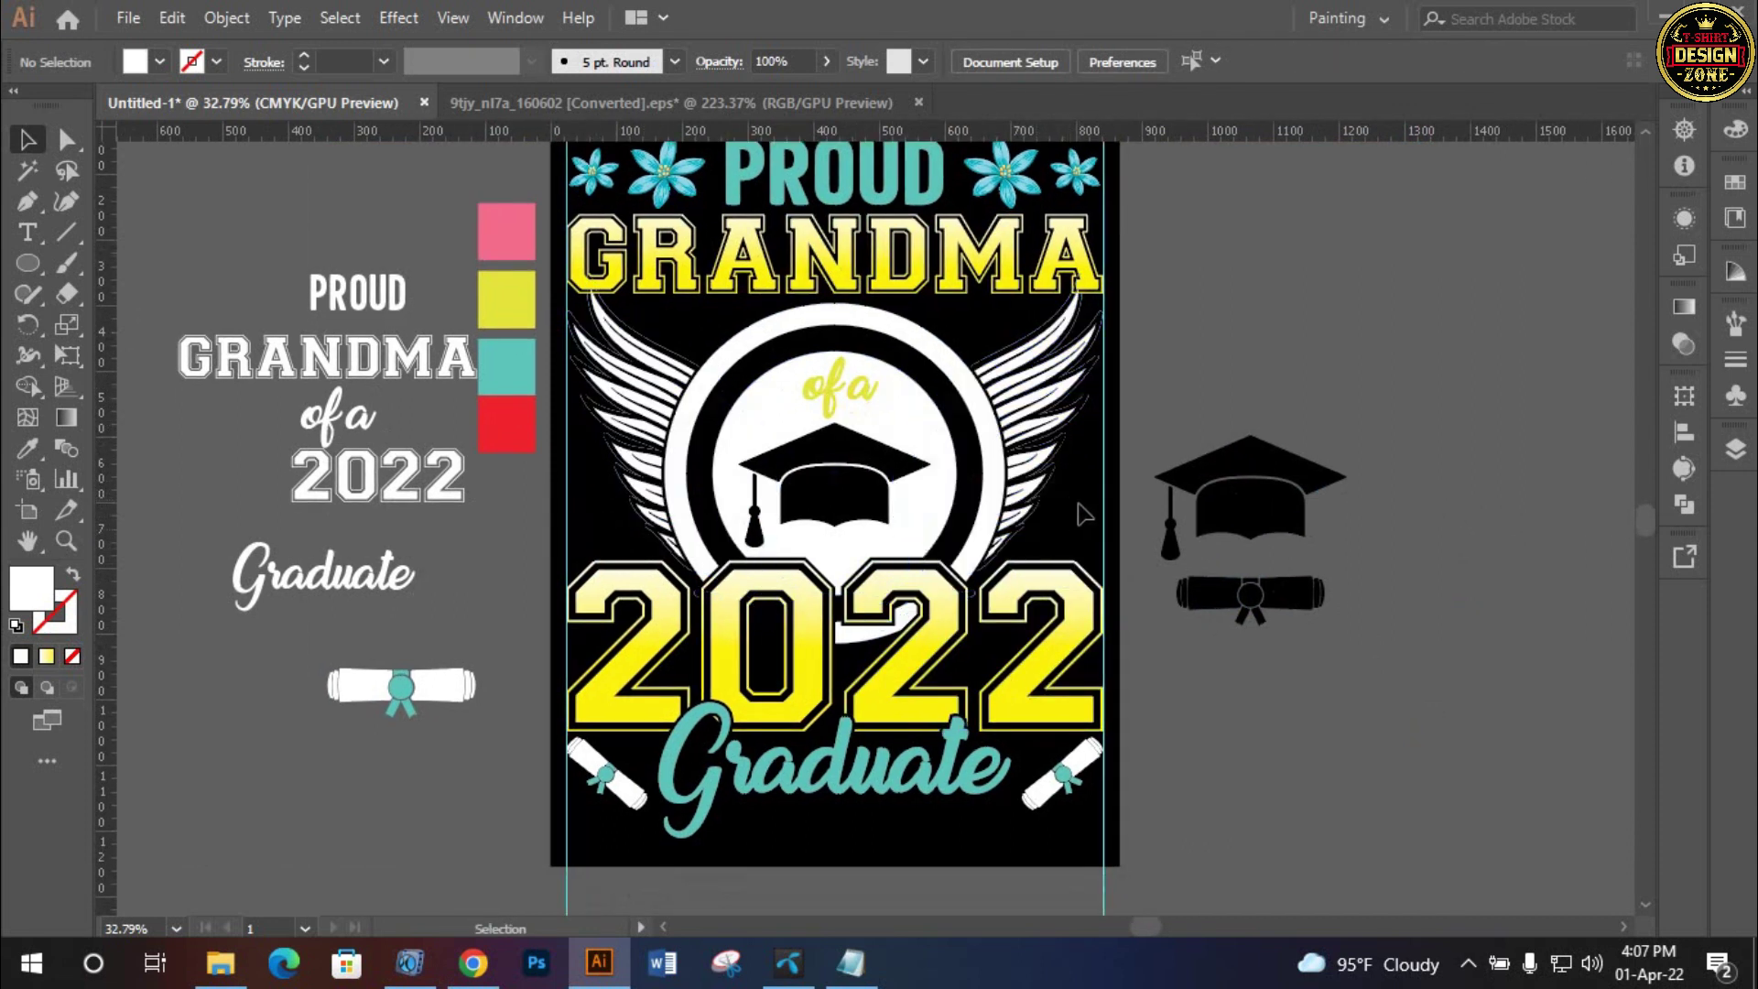
key("ctrl+space")
left_click(455, 685)
left_click_drag(1378, 297, 1413, 287)
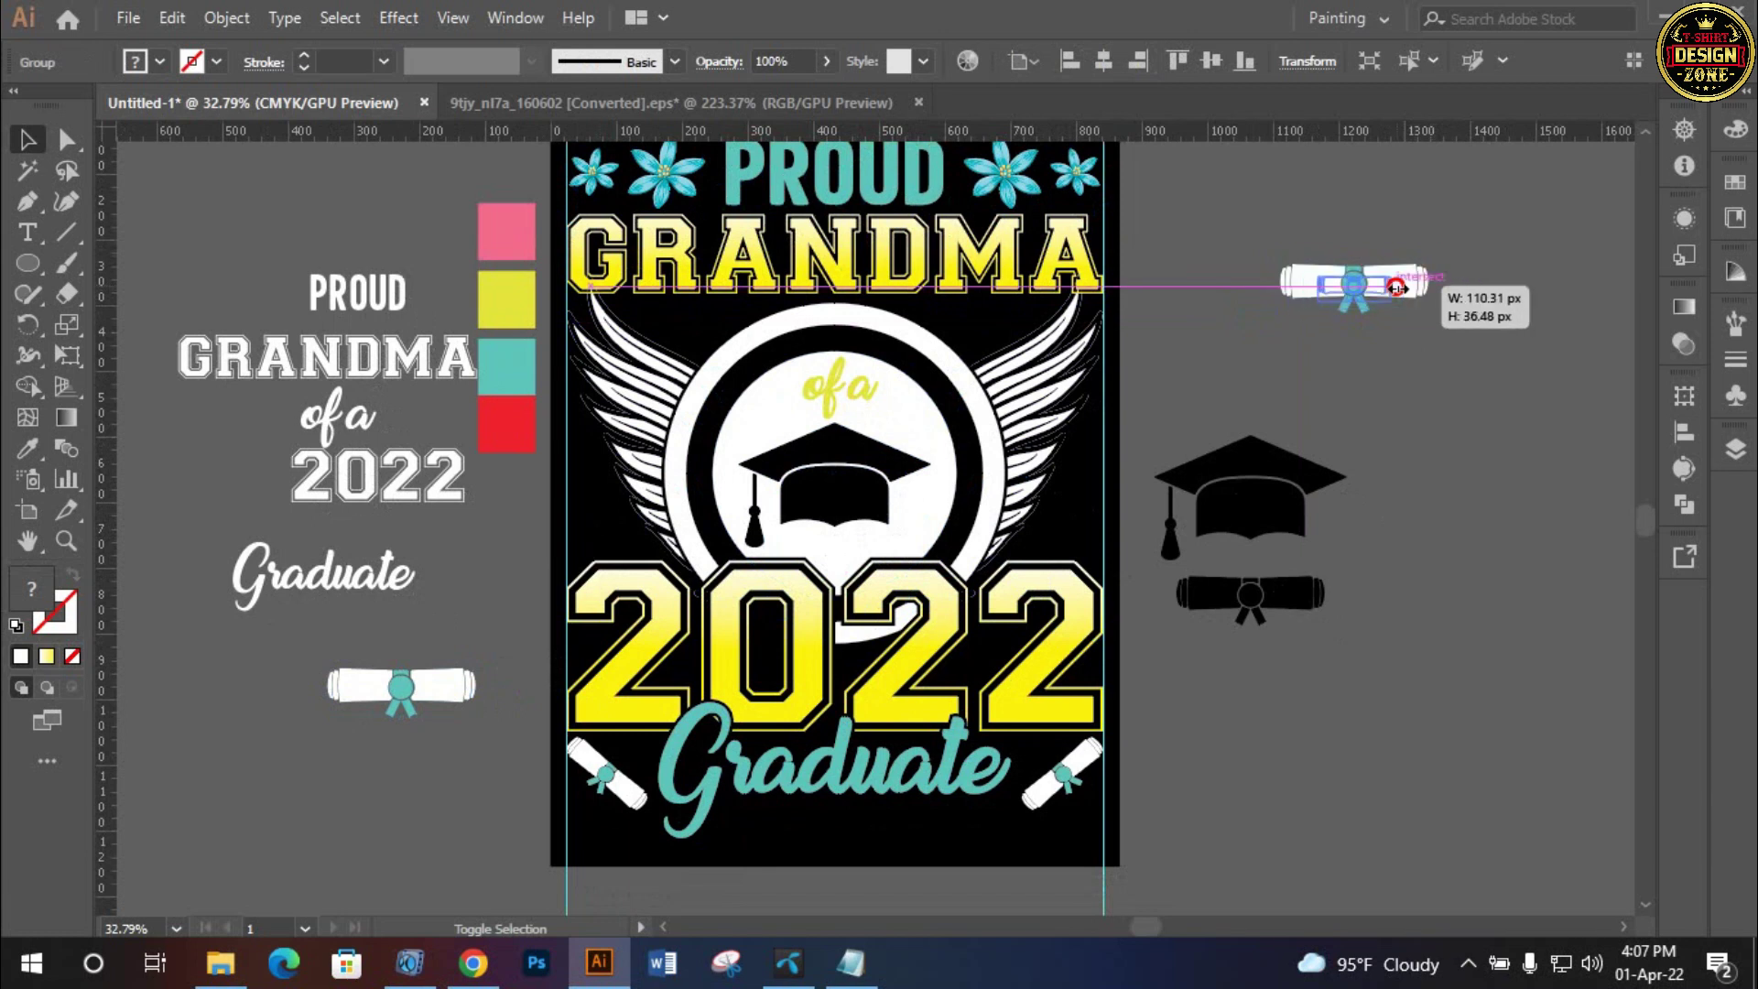
left_click(1240, 392)
mouse_move(1214, 427)
left_mouse_down()
mouse_move(1186, 310)
mouse_move(797, 606)
left_mouse_up()
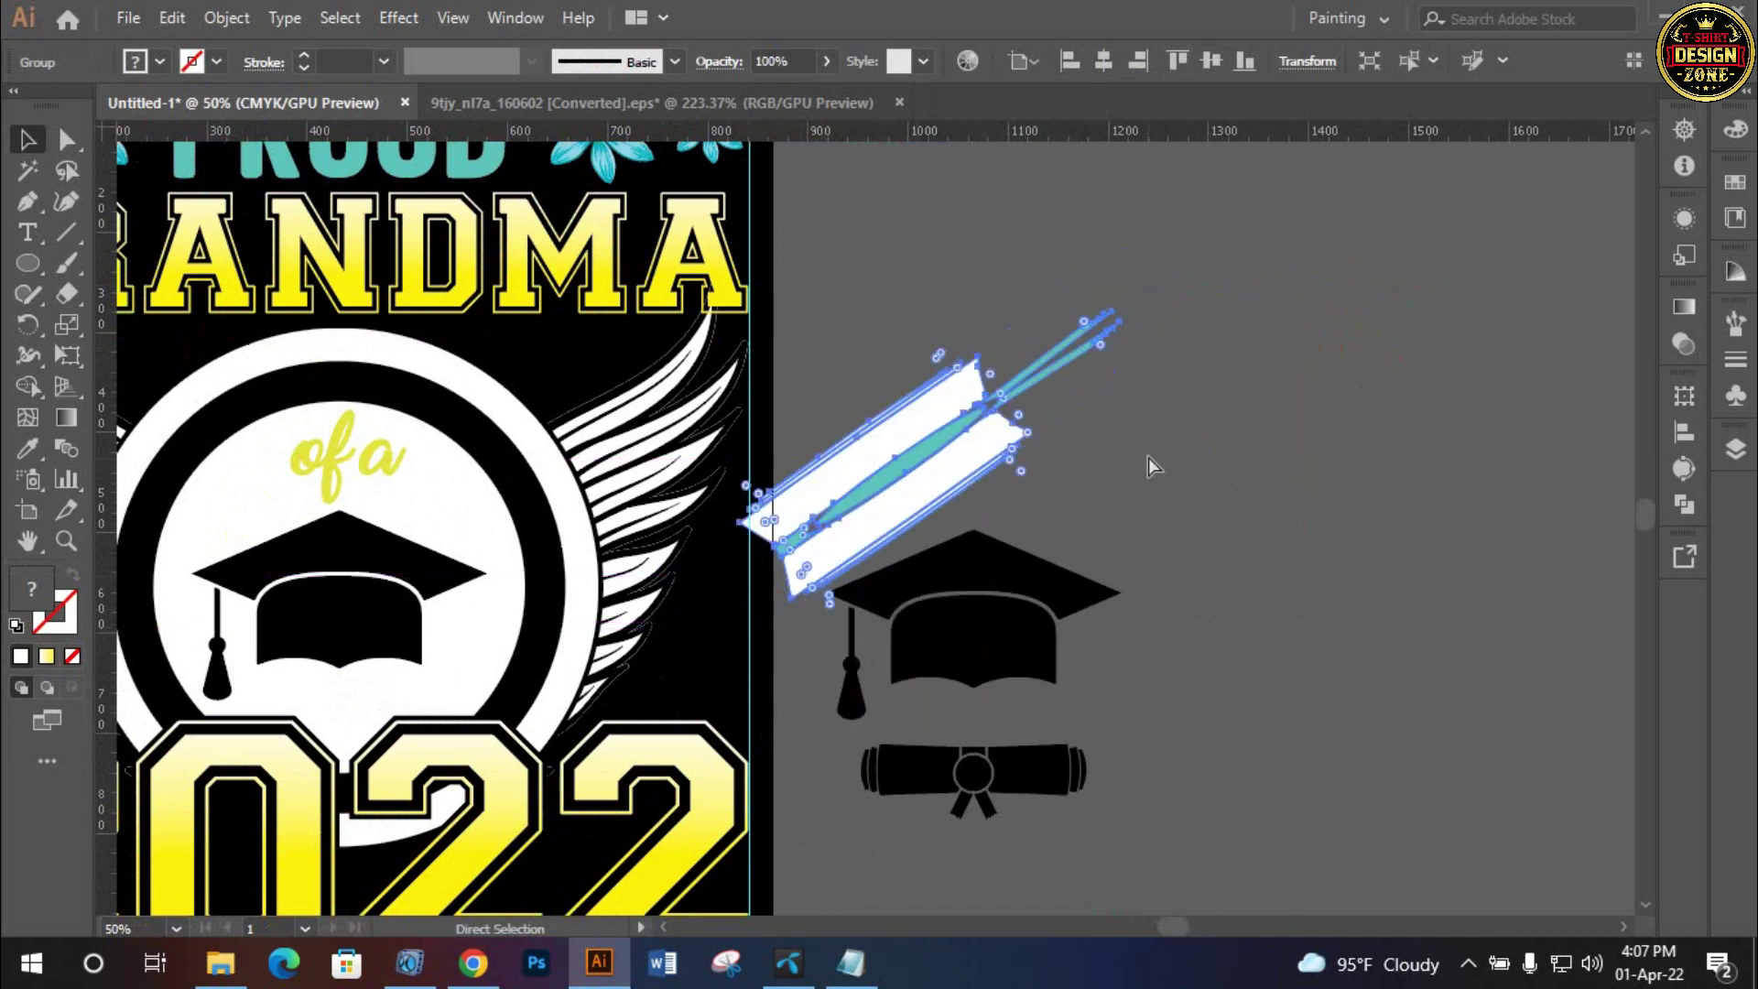
key("ctrl+z")
left_click_drag(1028, 452, 1295, 412)
left_click(1294, 412)
Place the small diploma on the left wing and a reflected copy on the right wing
left_click_drag(1361, 226, 227, 564)
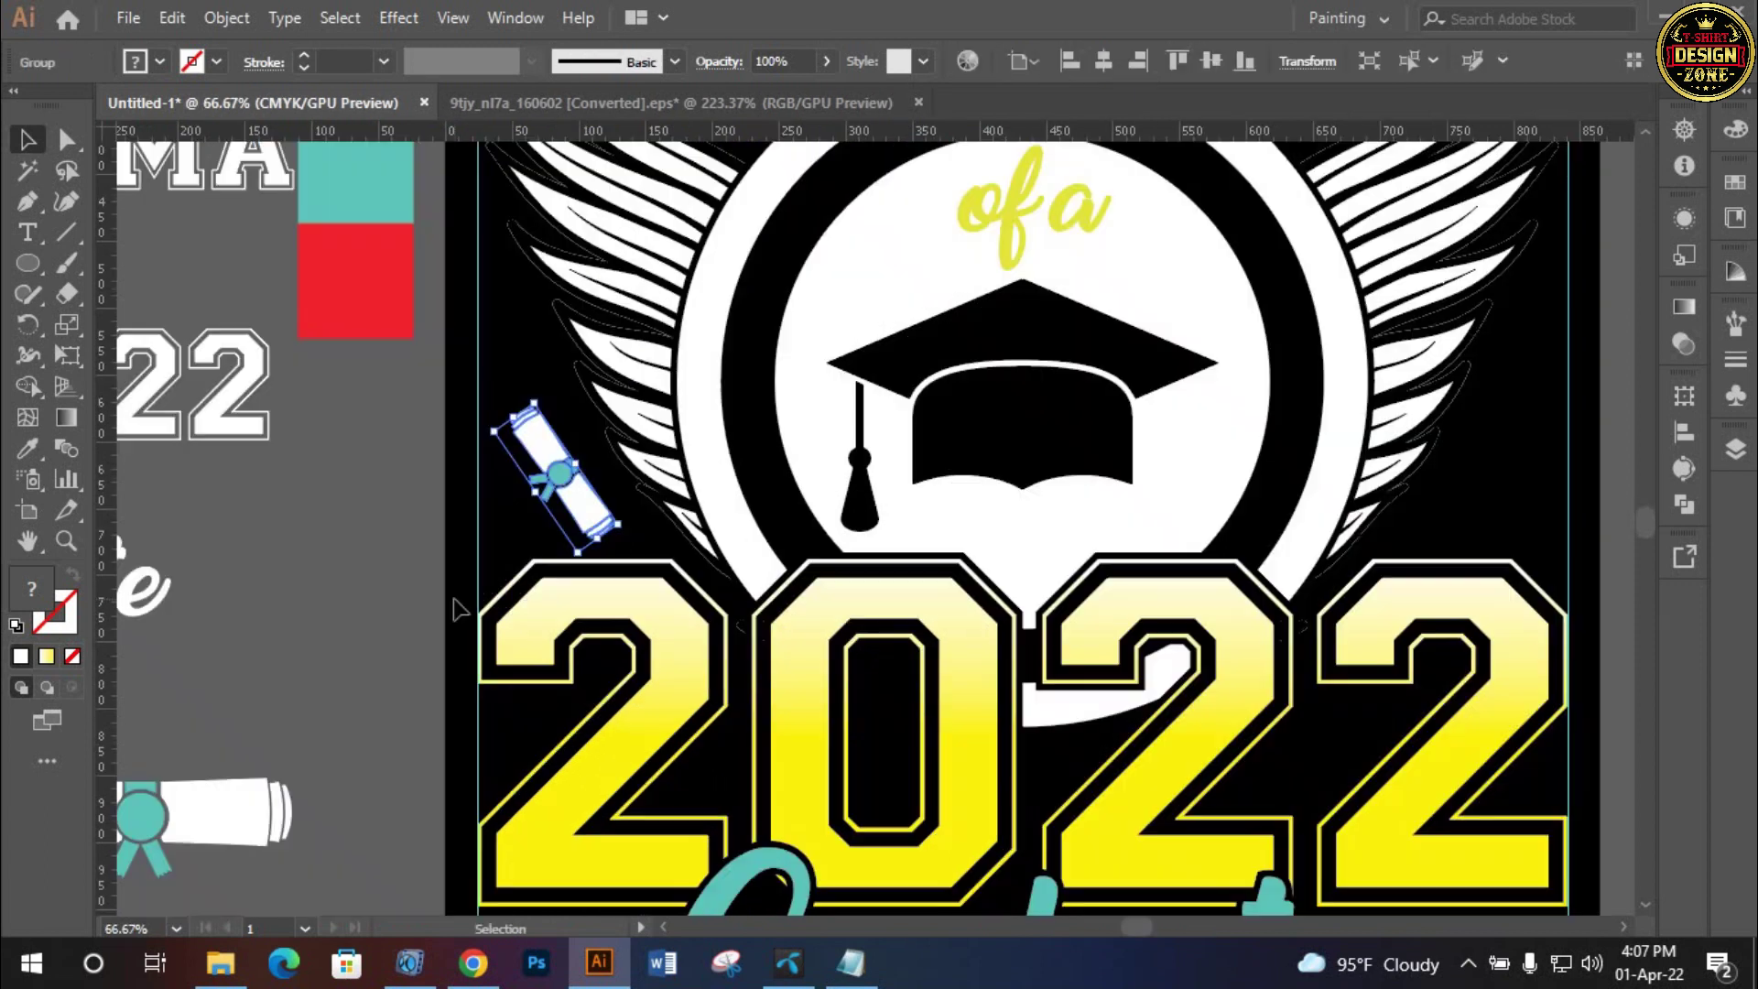
key("ctrl+plus")
left_click_drag(574, 481, 565, 479)
right_click(566, 482)
mouse_move(646, 773)
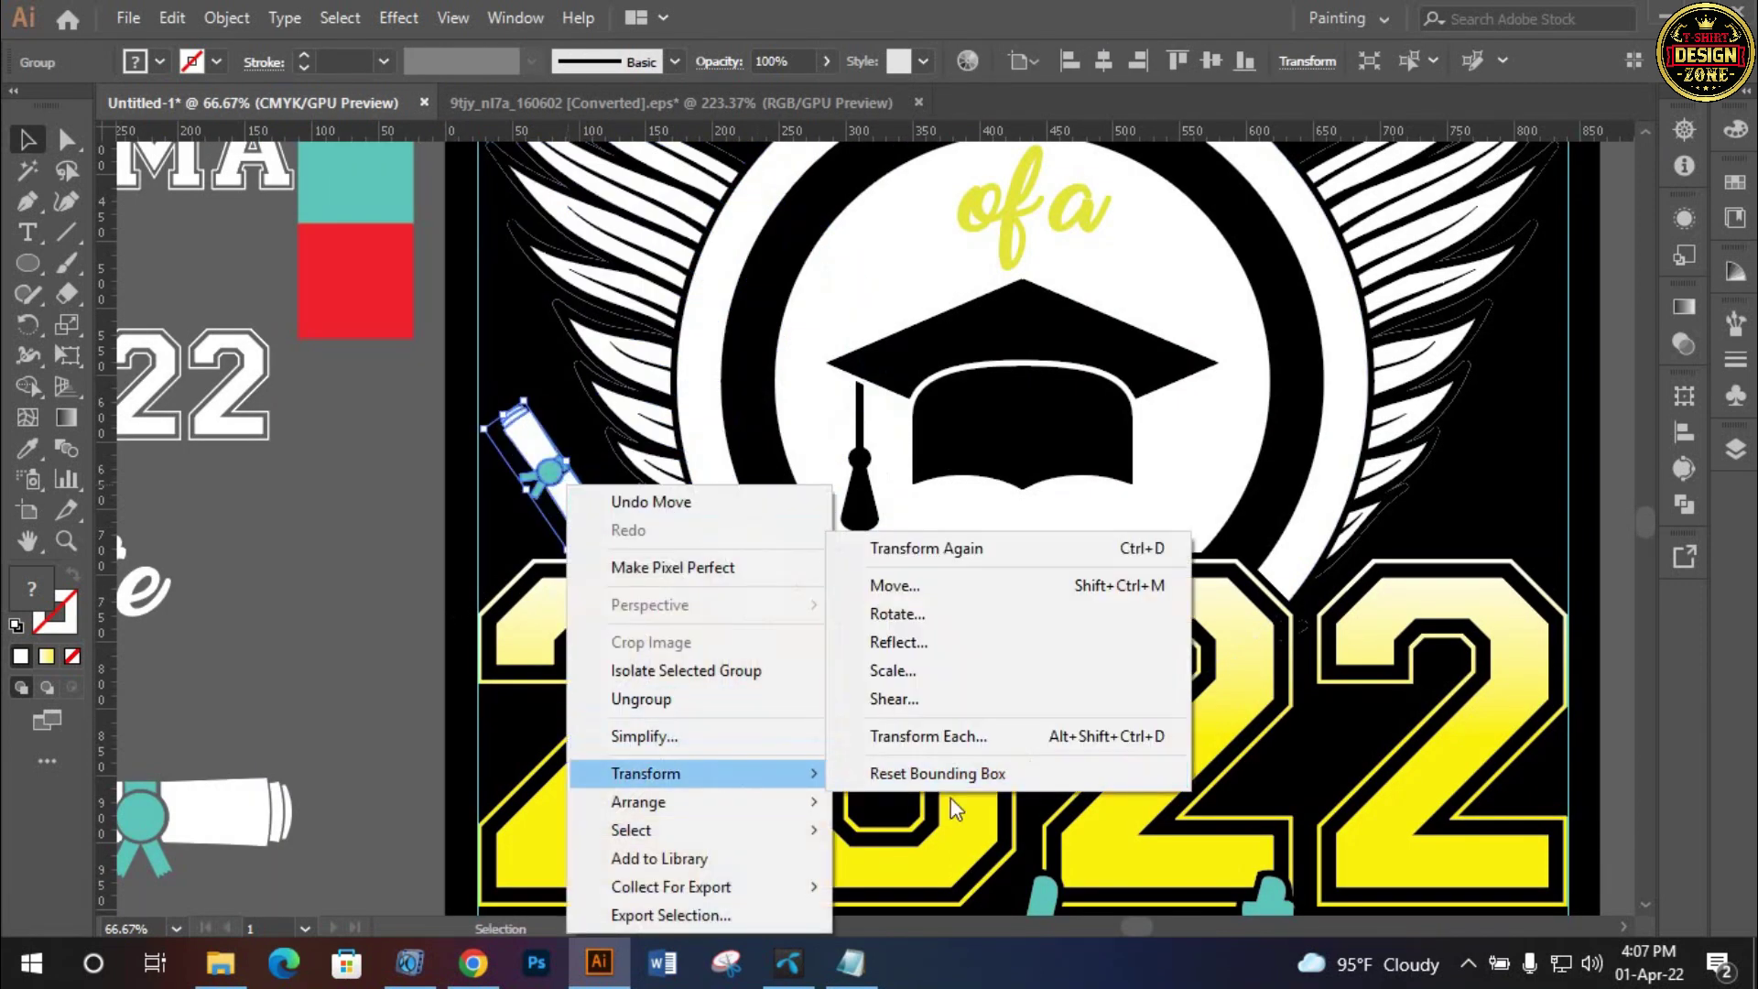
left_click(948, 646)
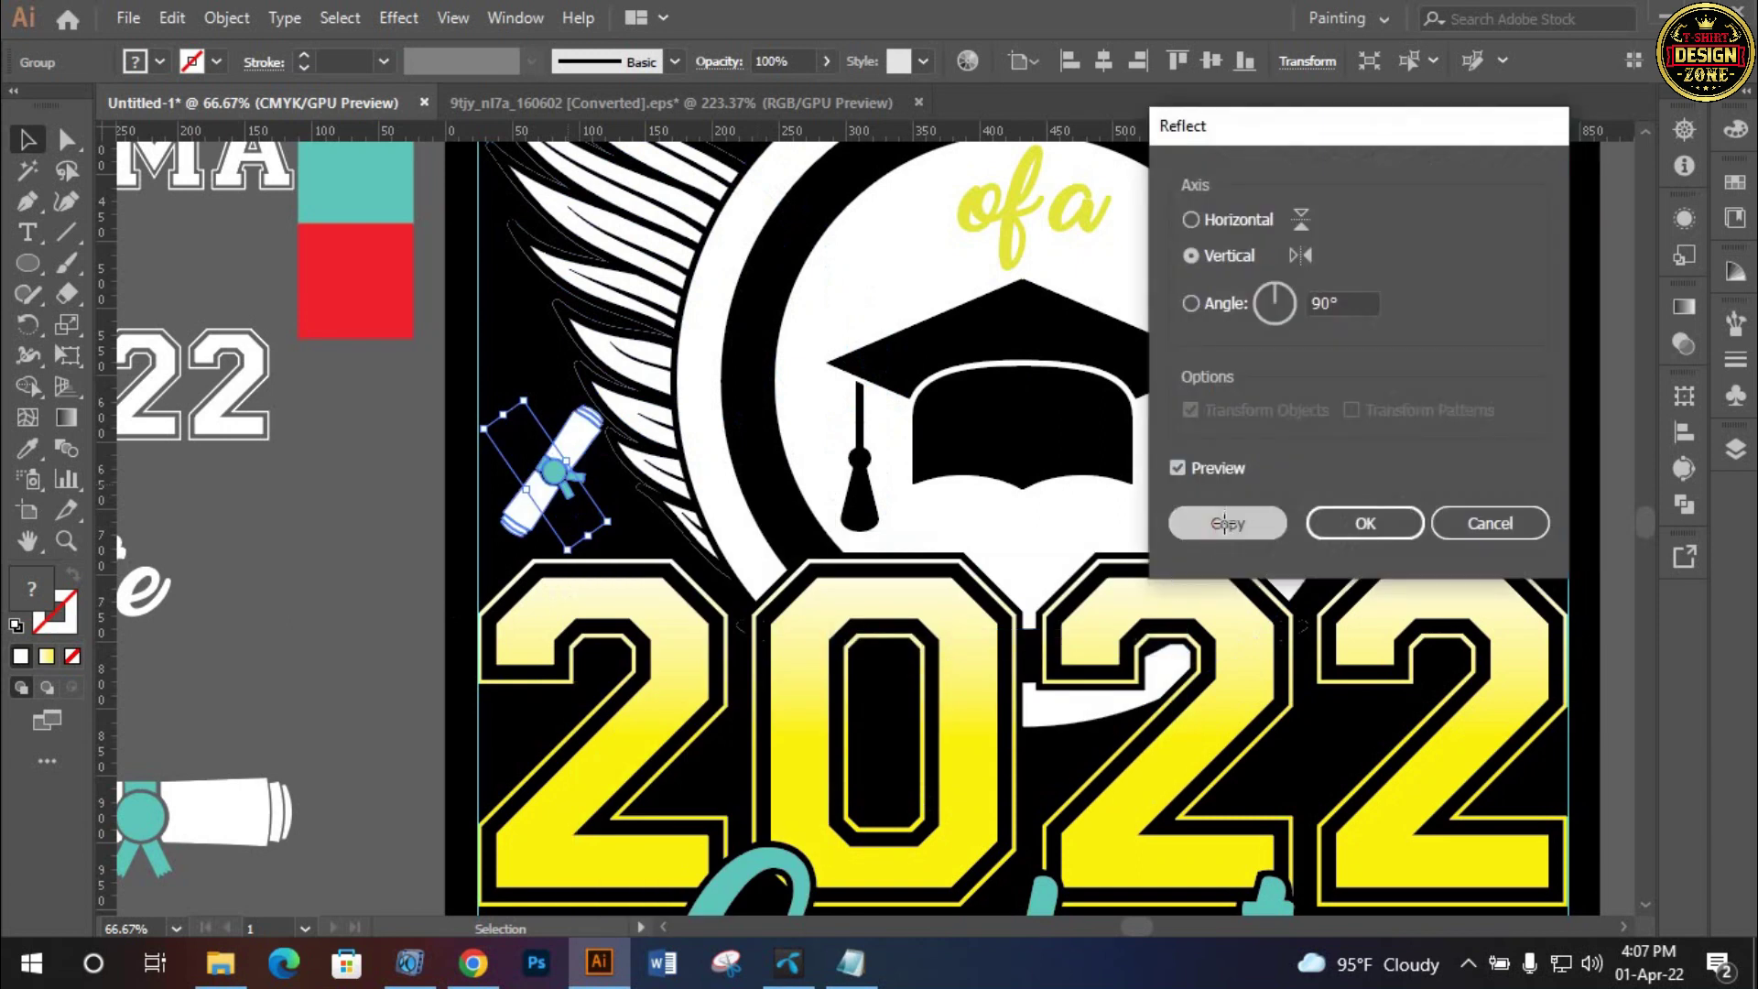
left_click(1226, 523)
left_click_drag(551, 473, 1509, 478)
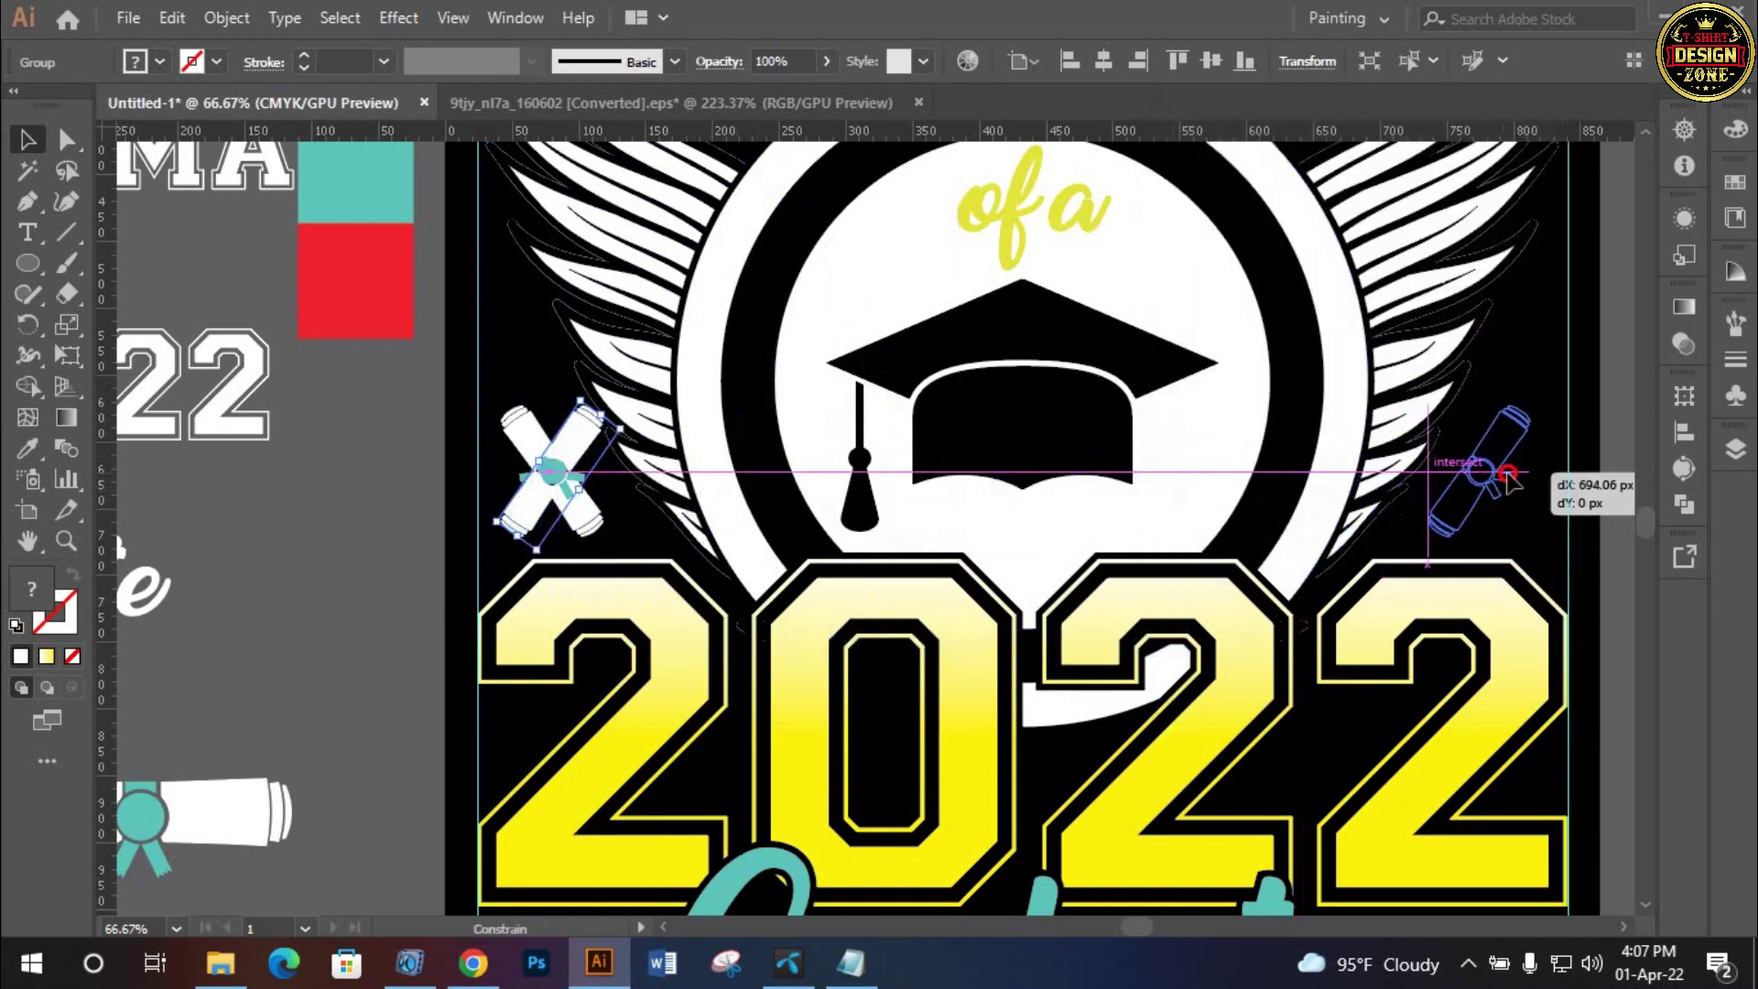
left_click_drag(1509, 478, 1525, 480)
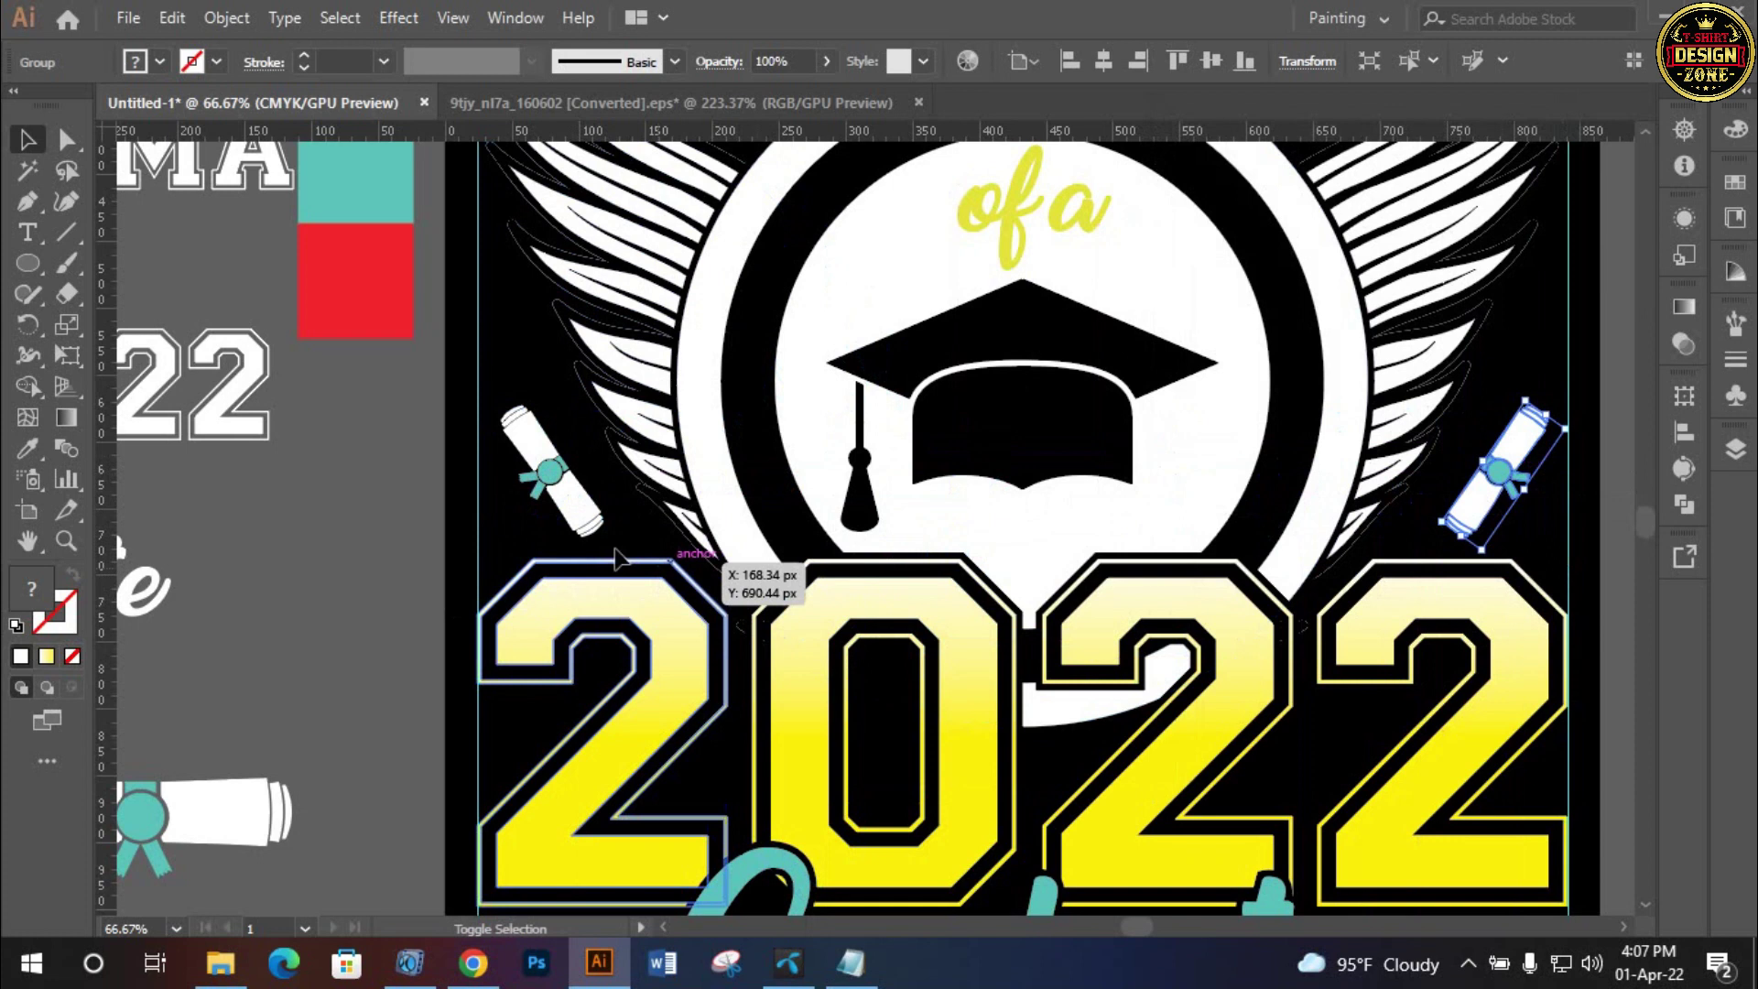
left_click(581, 508, "shift")
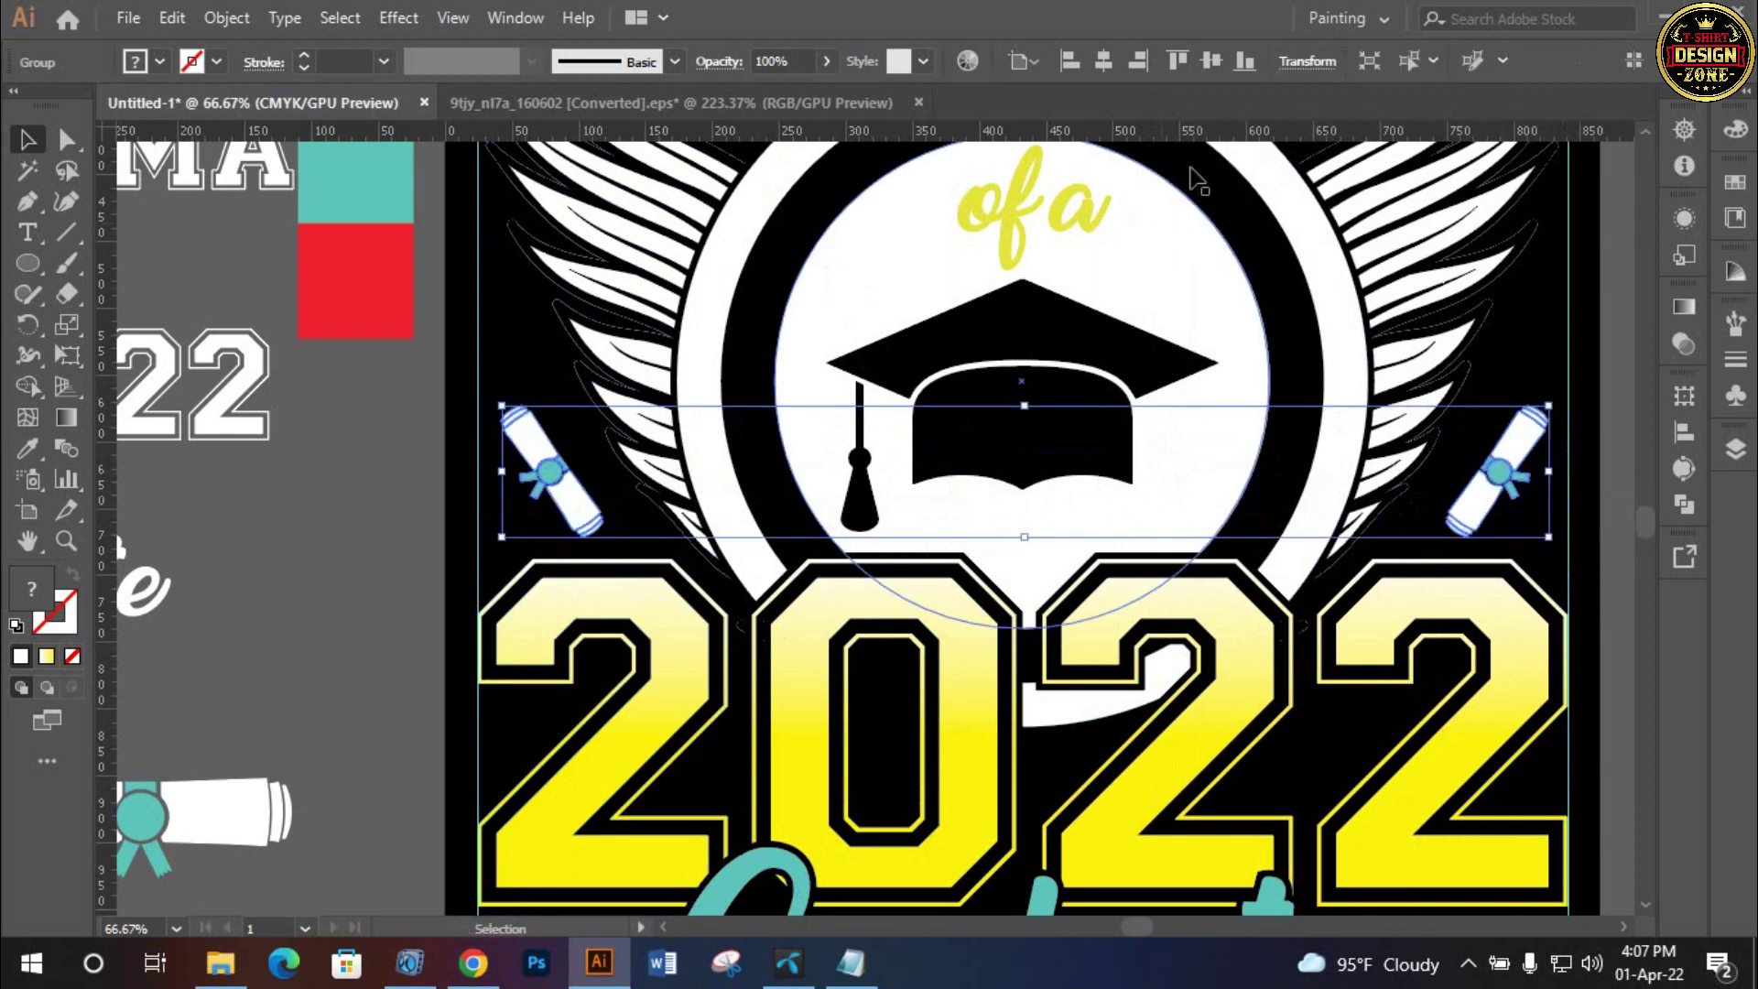
left_click(418, 493)
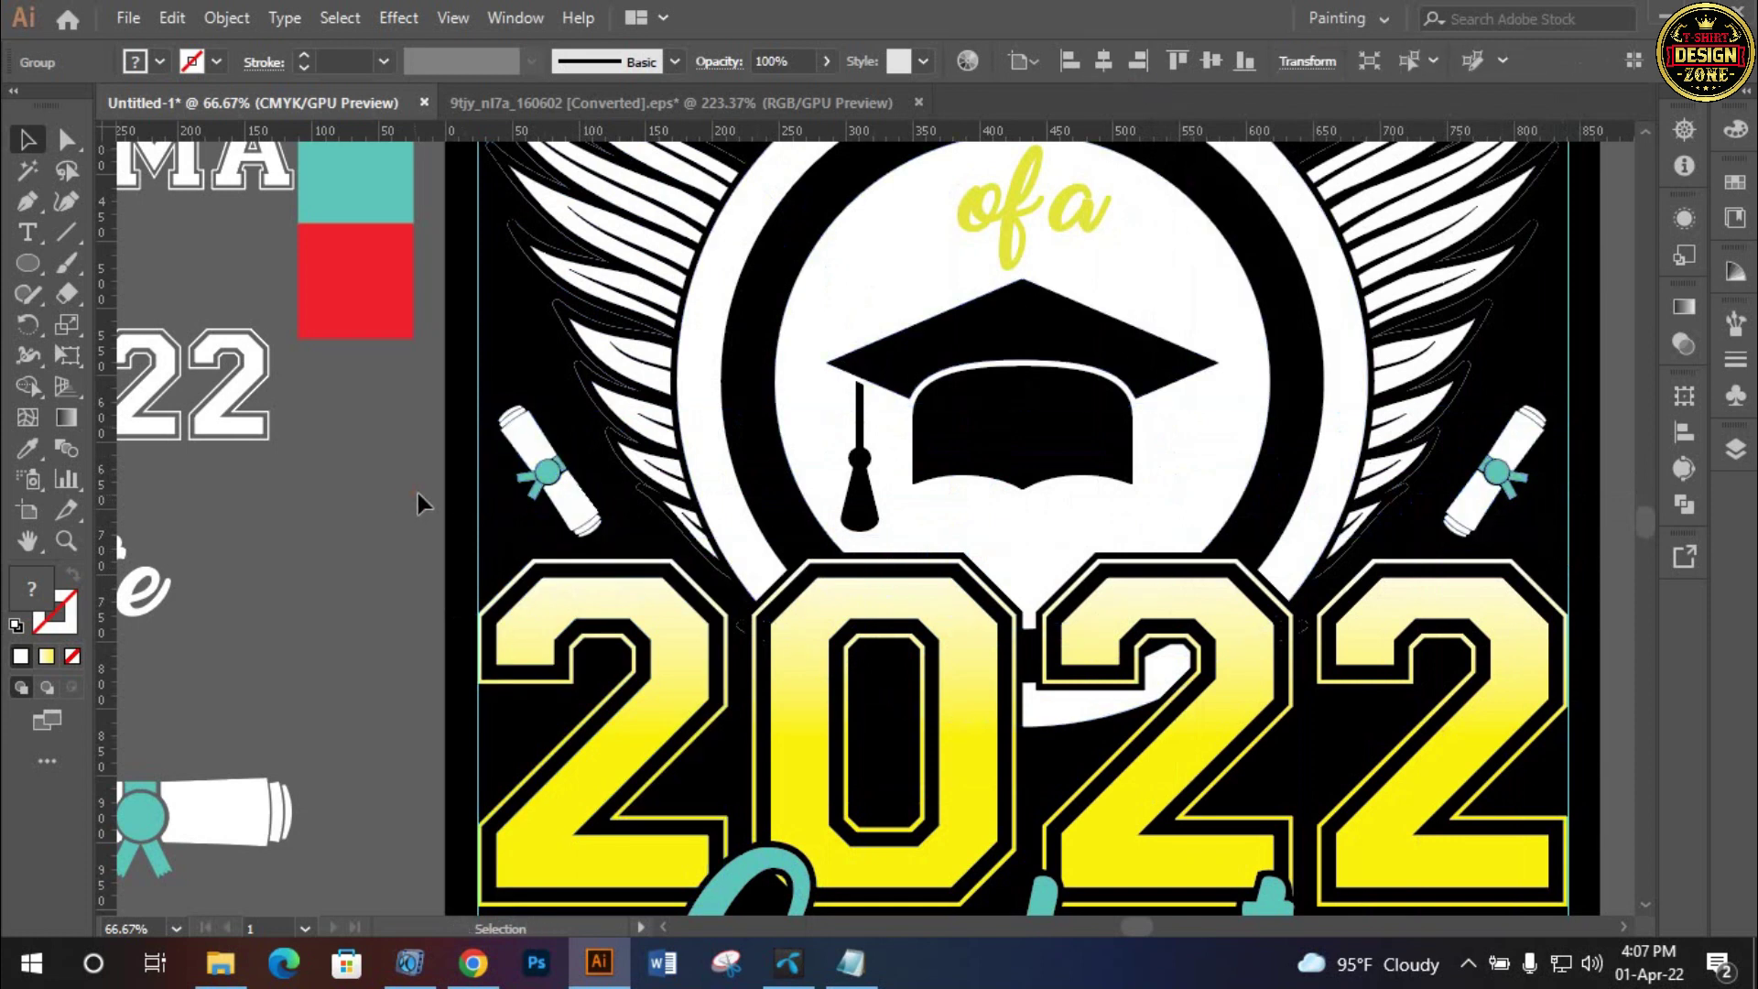
key("ctrl+0")
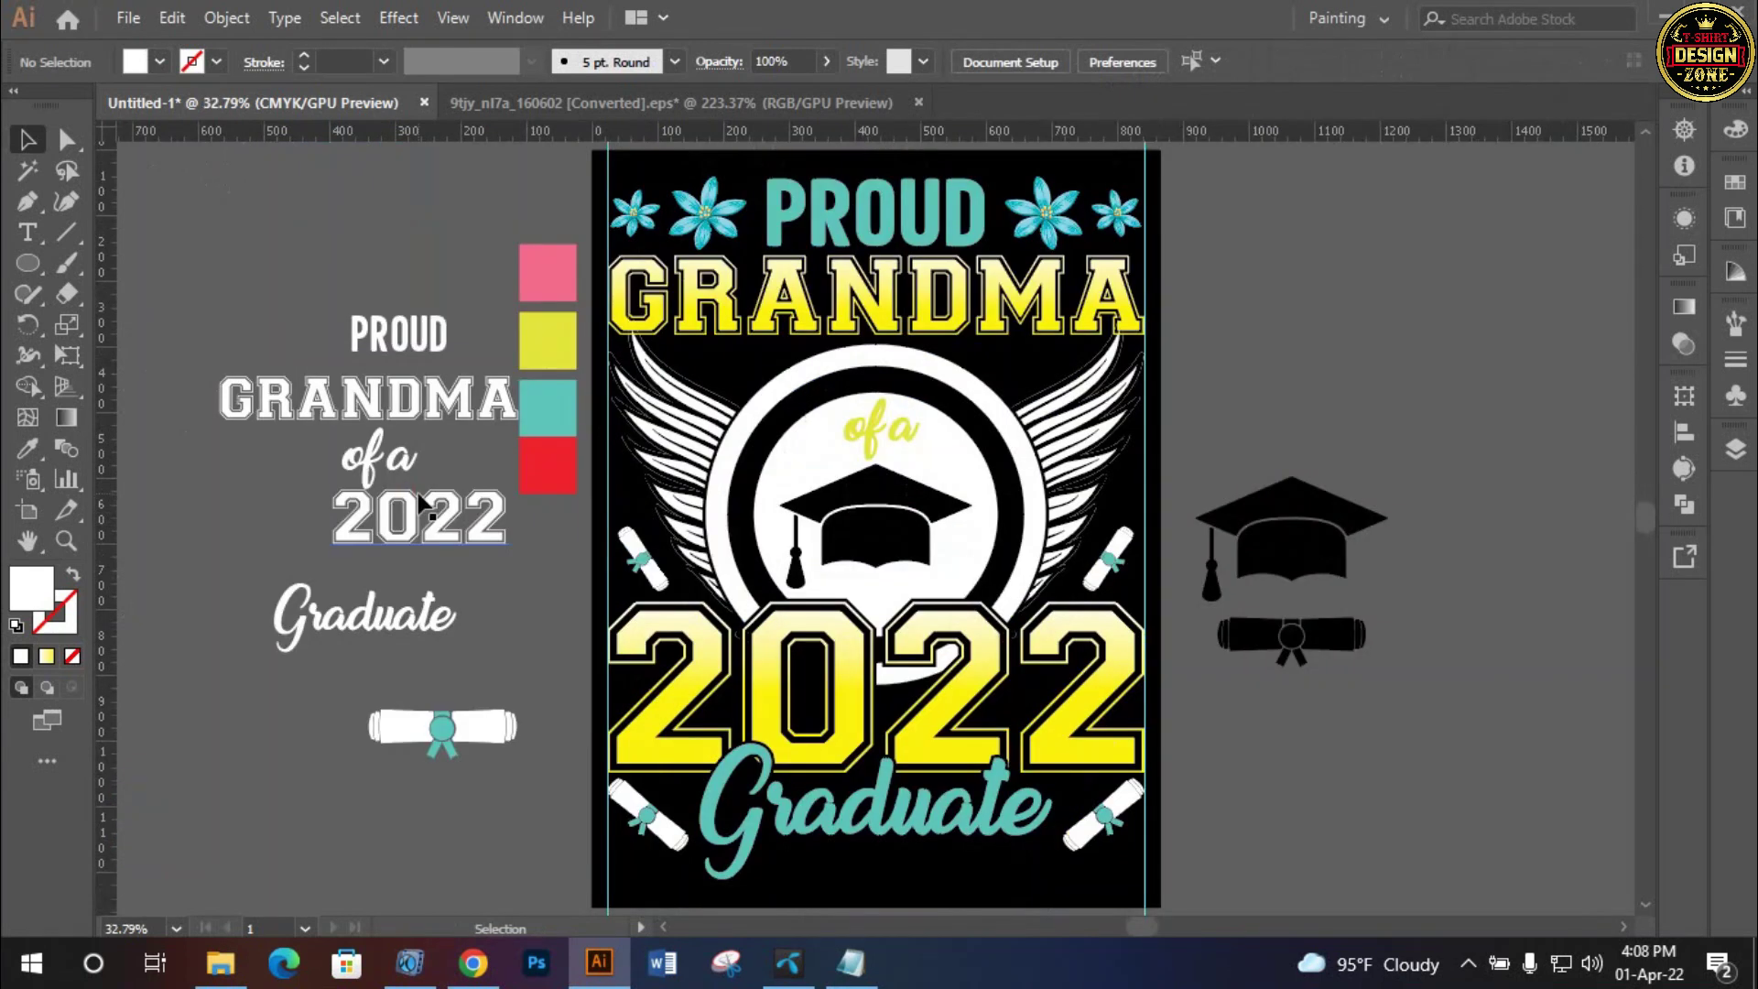
Zoom in to inspect GRANDMA and the wings, then fit the artboard back
left_click(940, 582)
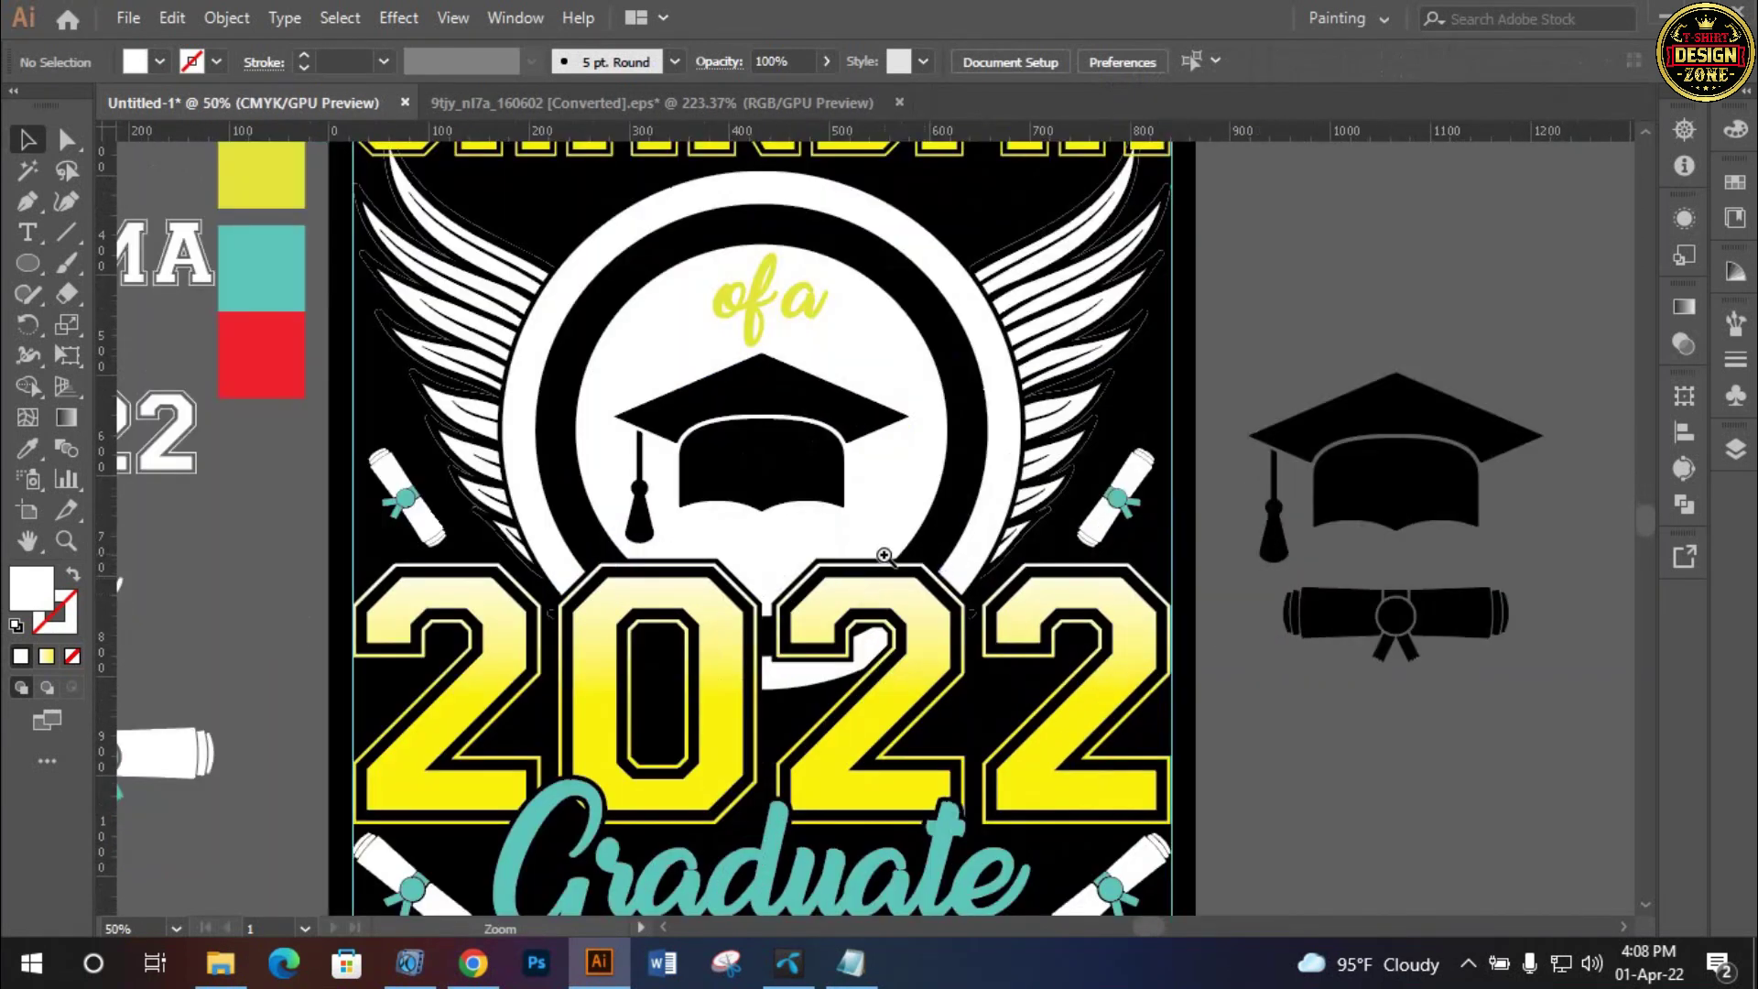
scroll(577, 393, "up", 2)
key("ctrl+plus")
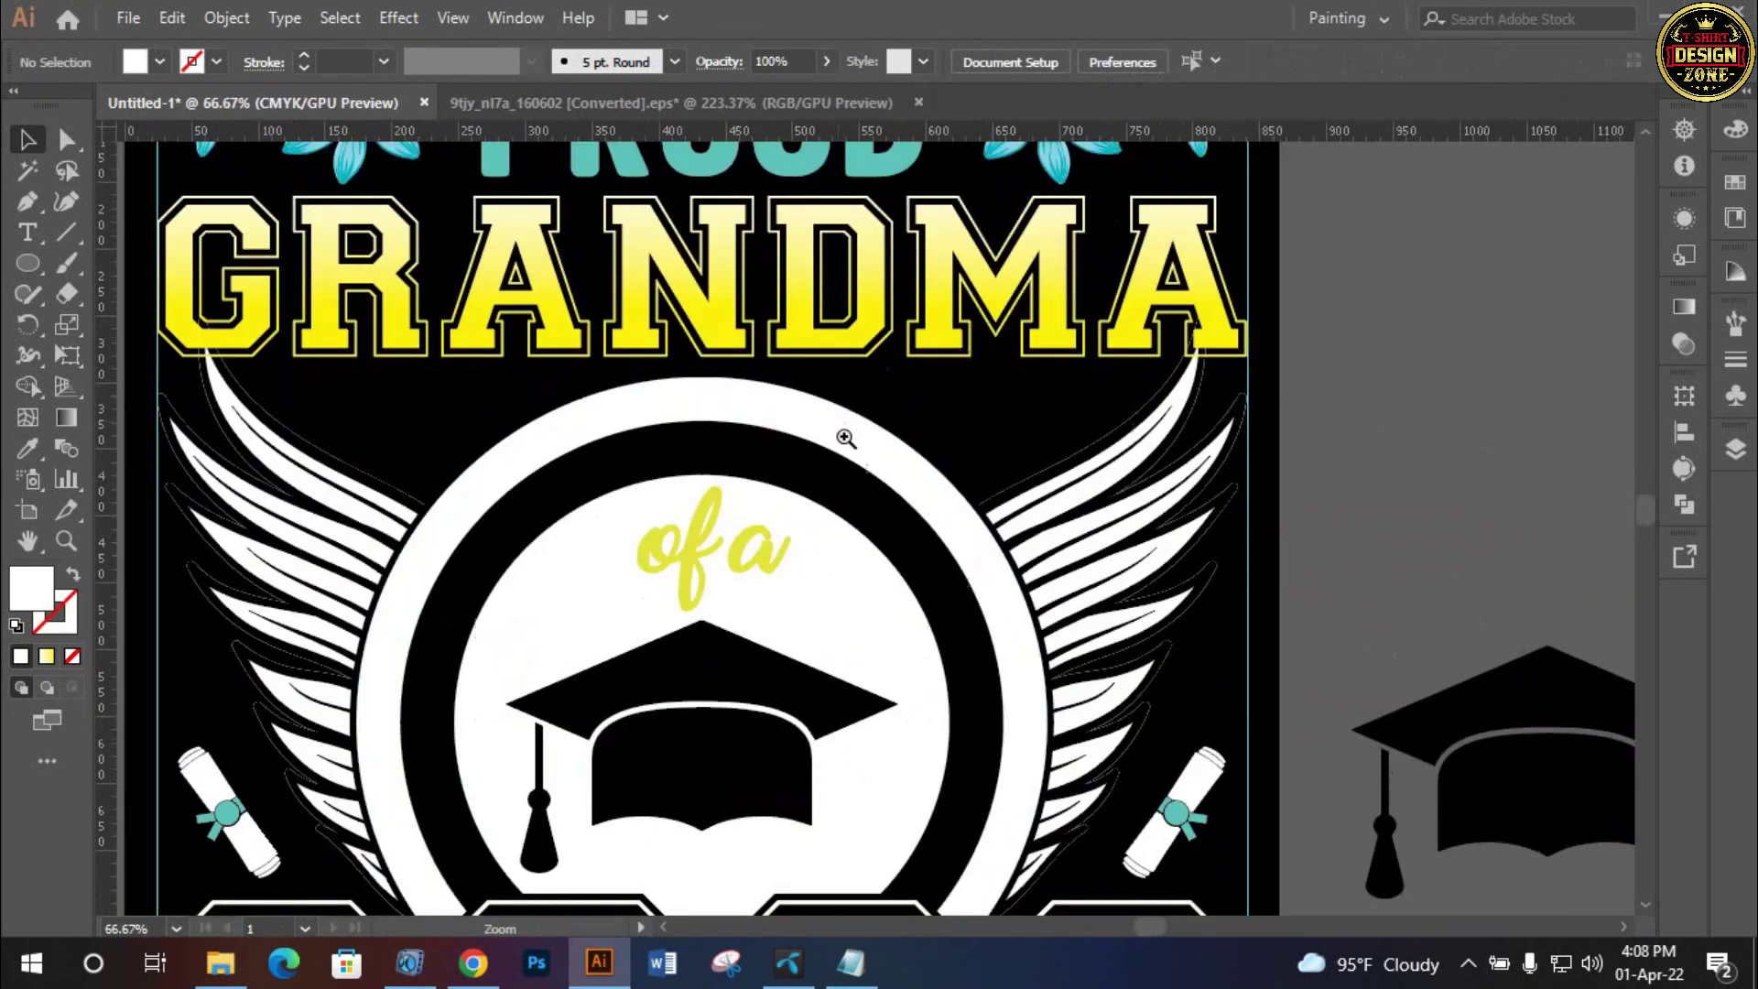
key("ctrl+plus")
left_click_drag(345, 463, 647, 389)
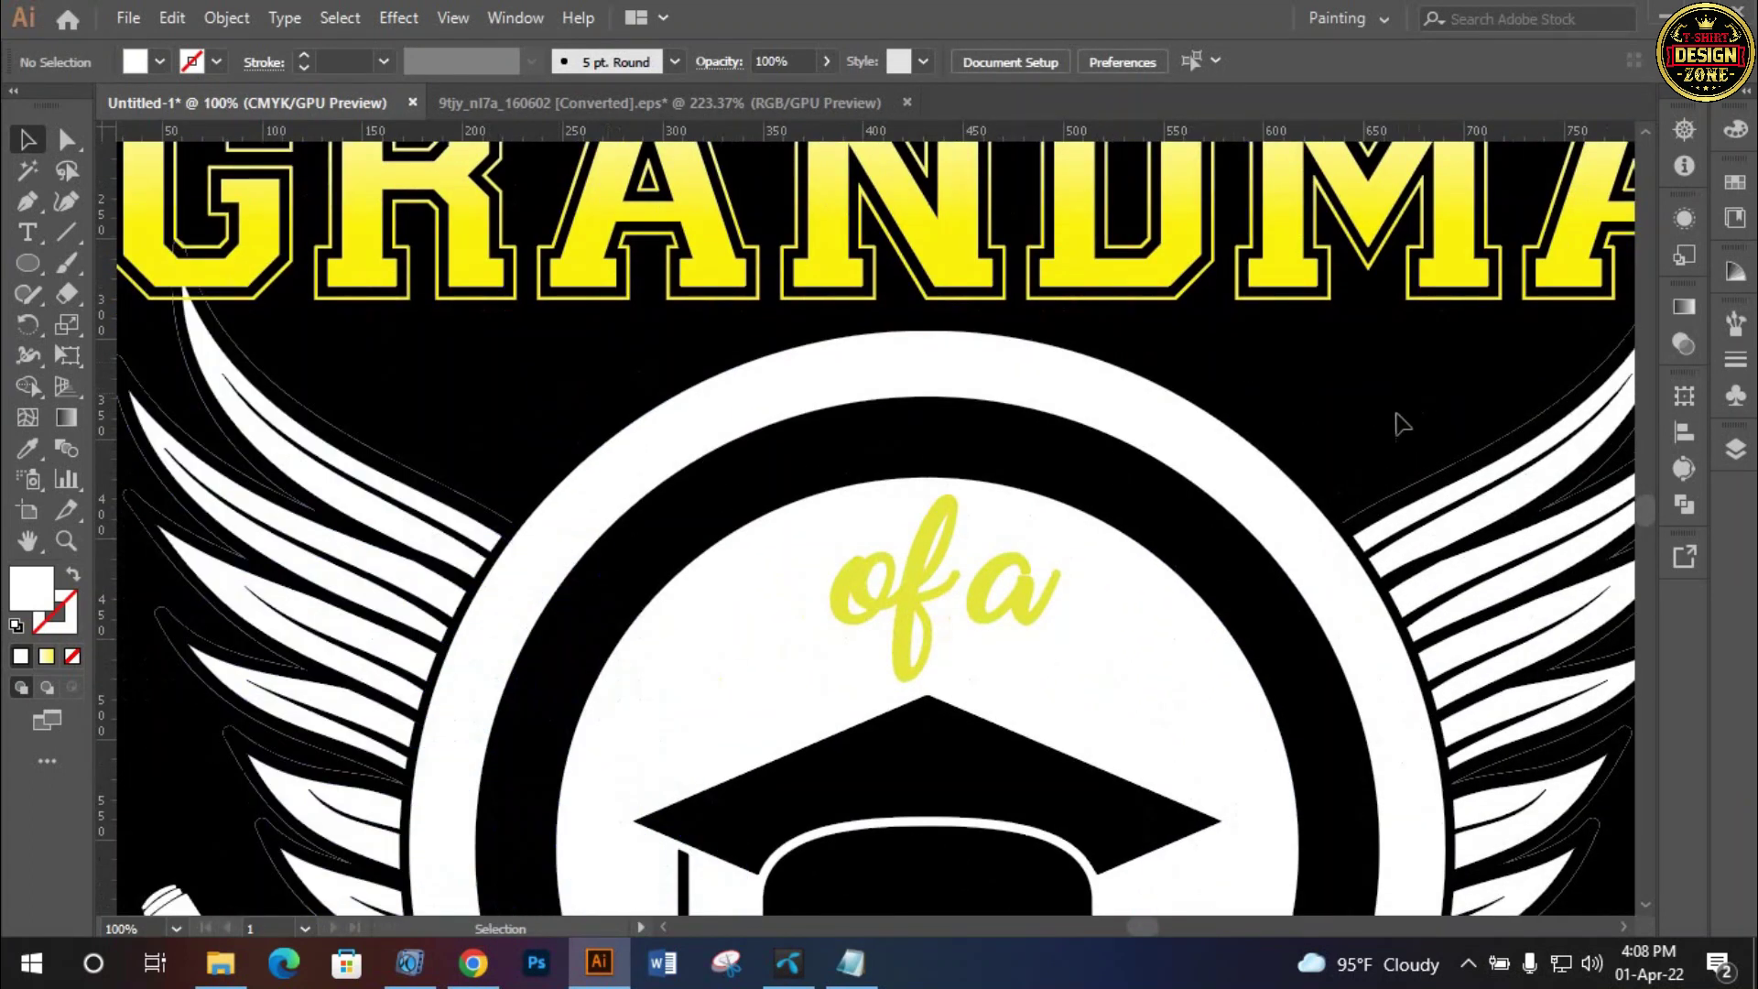
left_click_drag(641, 480, 669, 458)
key("ctrl+0")
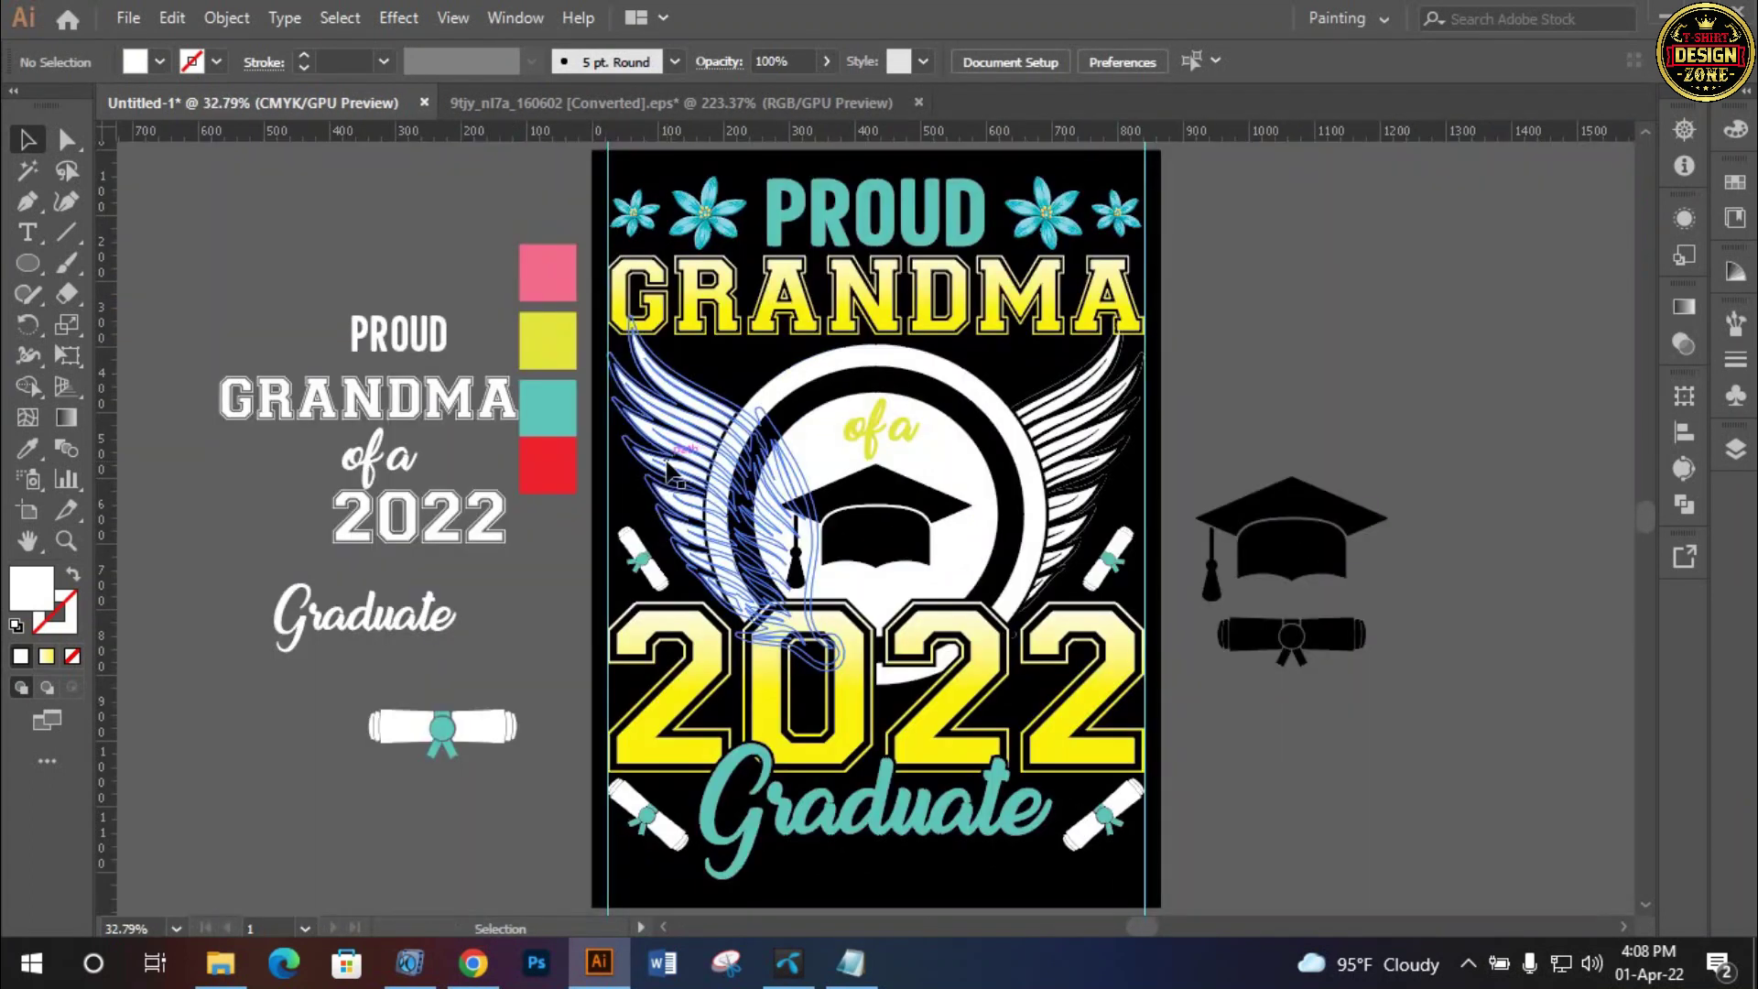
Drag the blue flower from the other document onto the left wing below GRANDMA
left_click(713, 99)
left_click_drag(1118, 353, 307, 97)
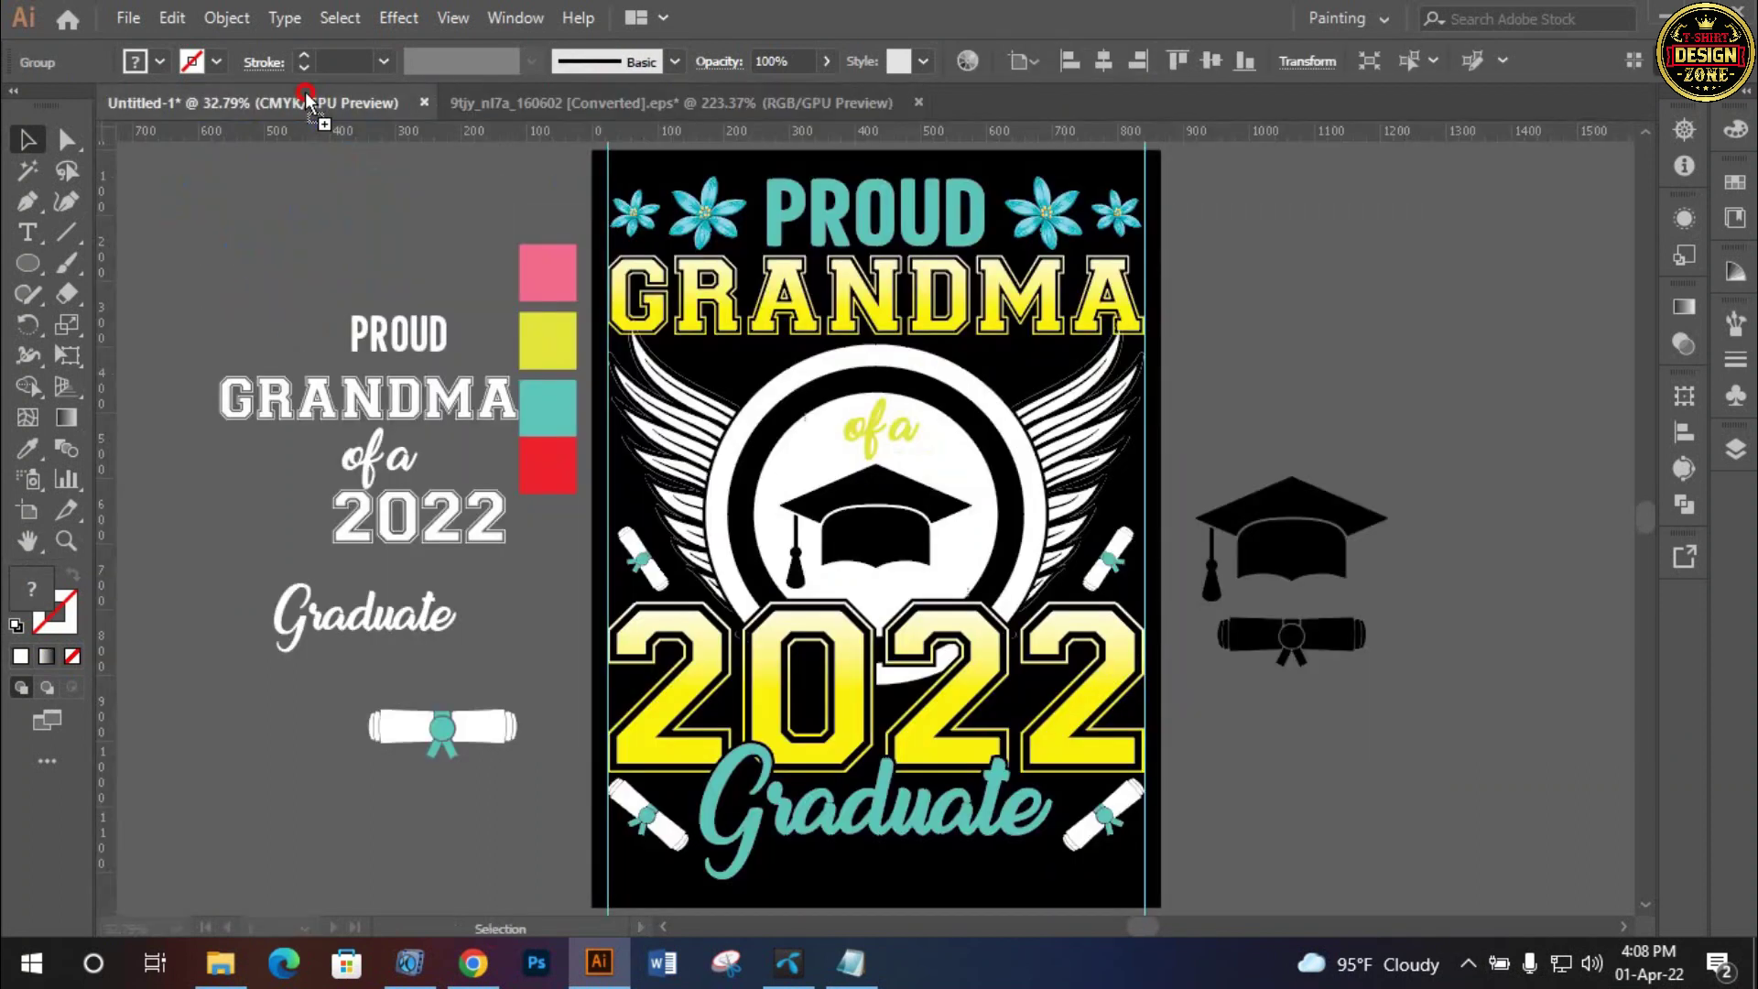
left_click_drag(734, 357, 735, 357)
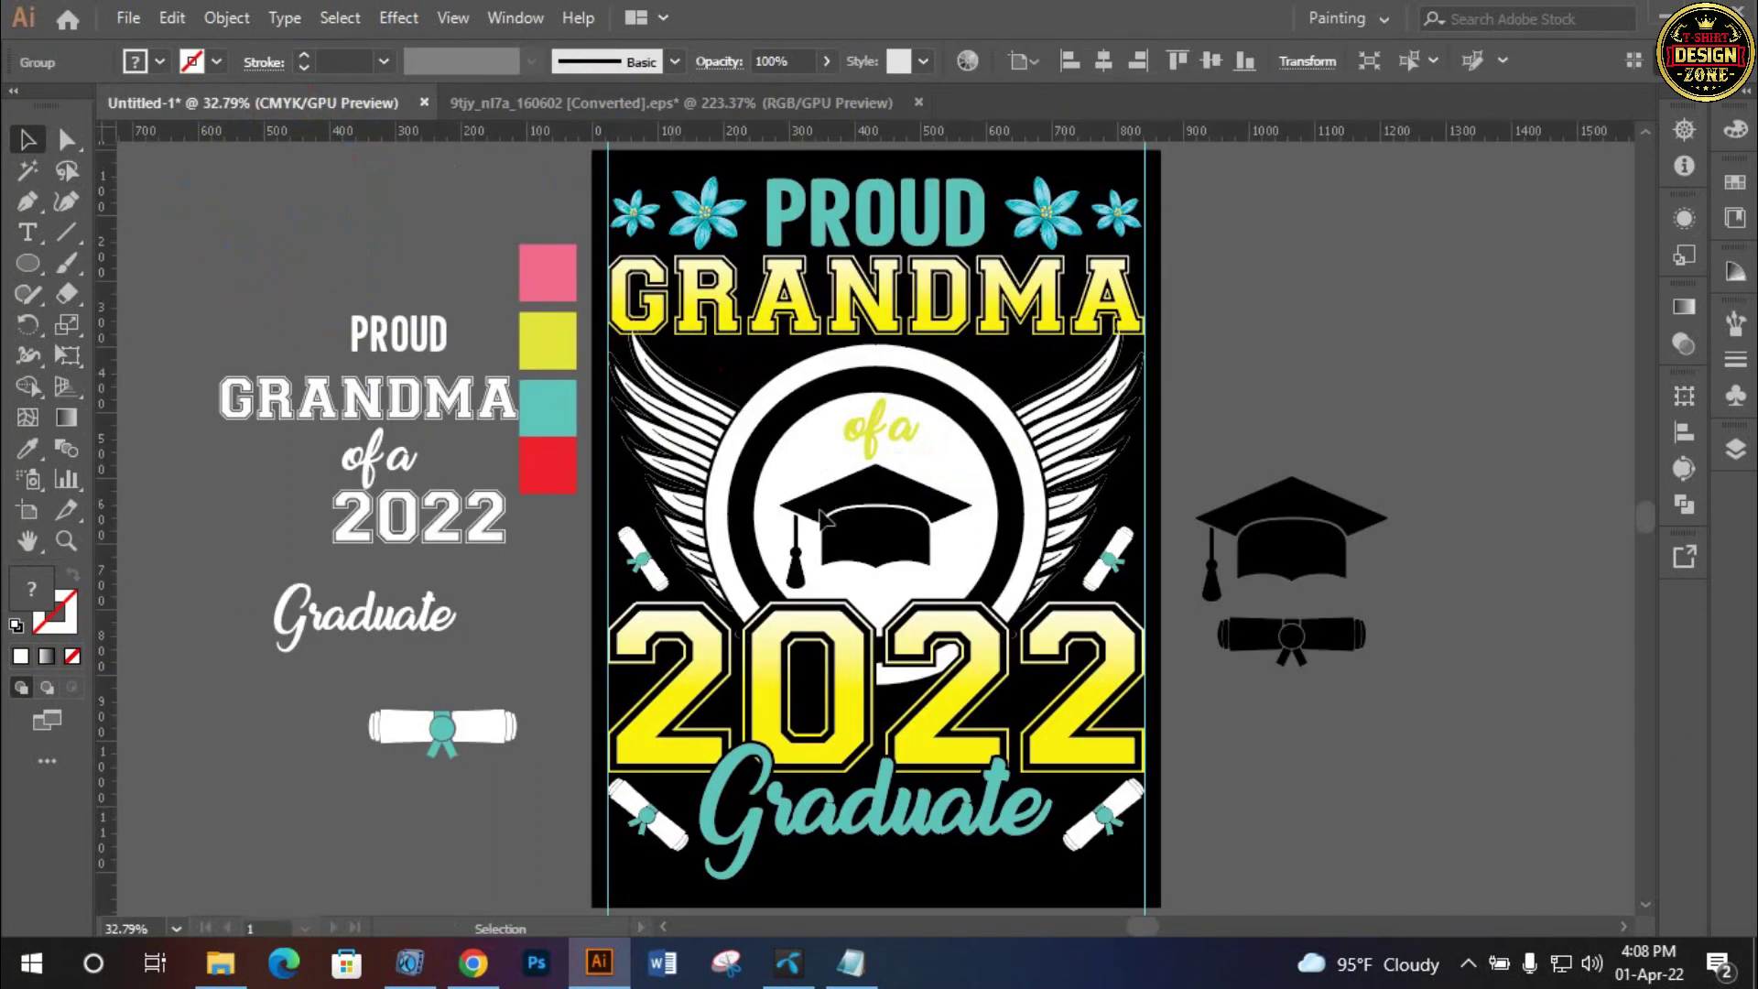
key("z")
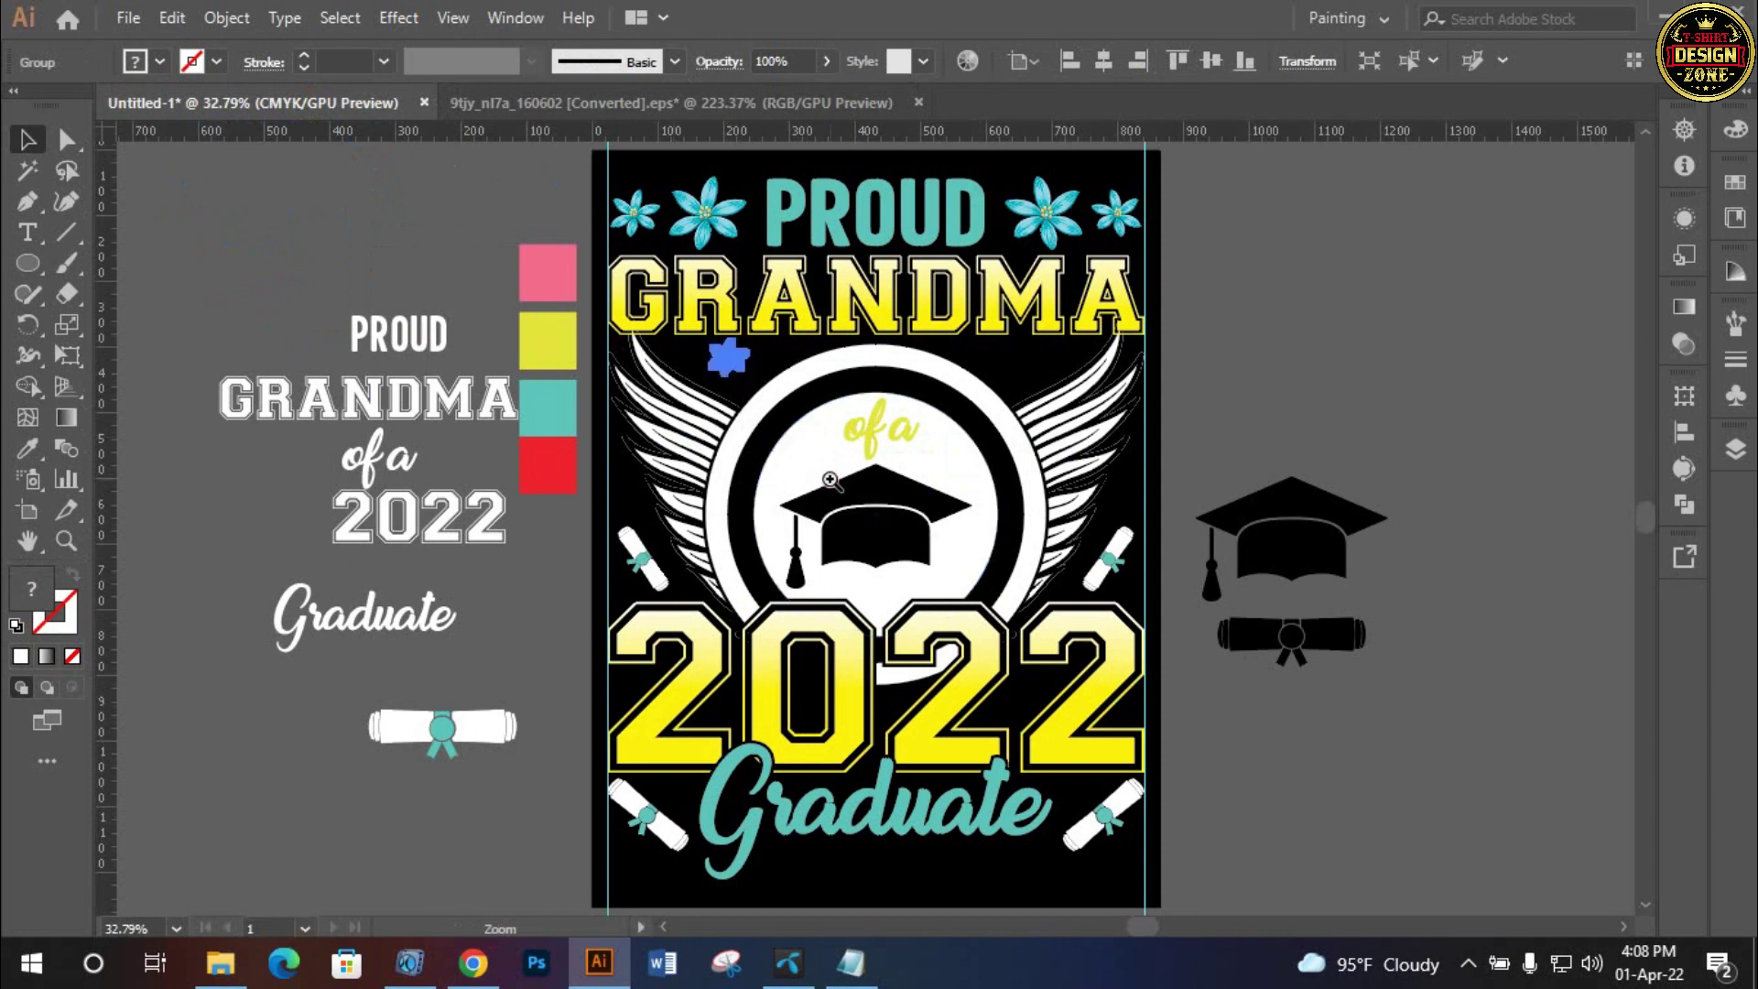
Nudge the blue flower slightly lower and enlarge it a little
left_click(1026, 443)
left_click(838, 471)
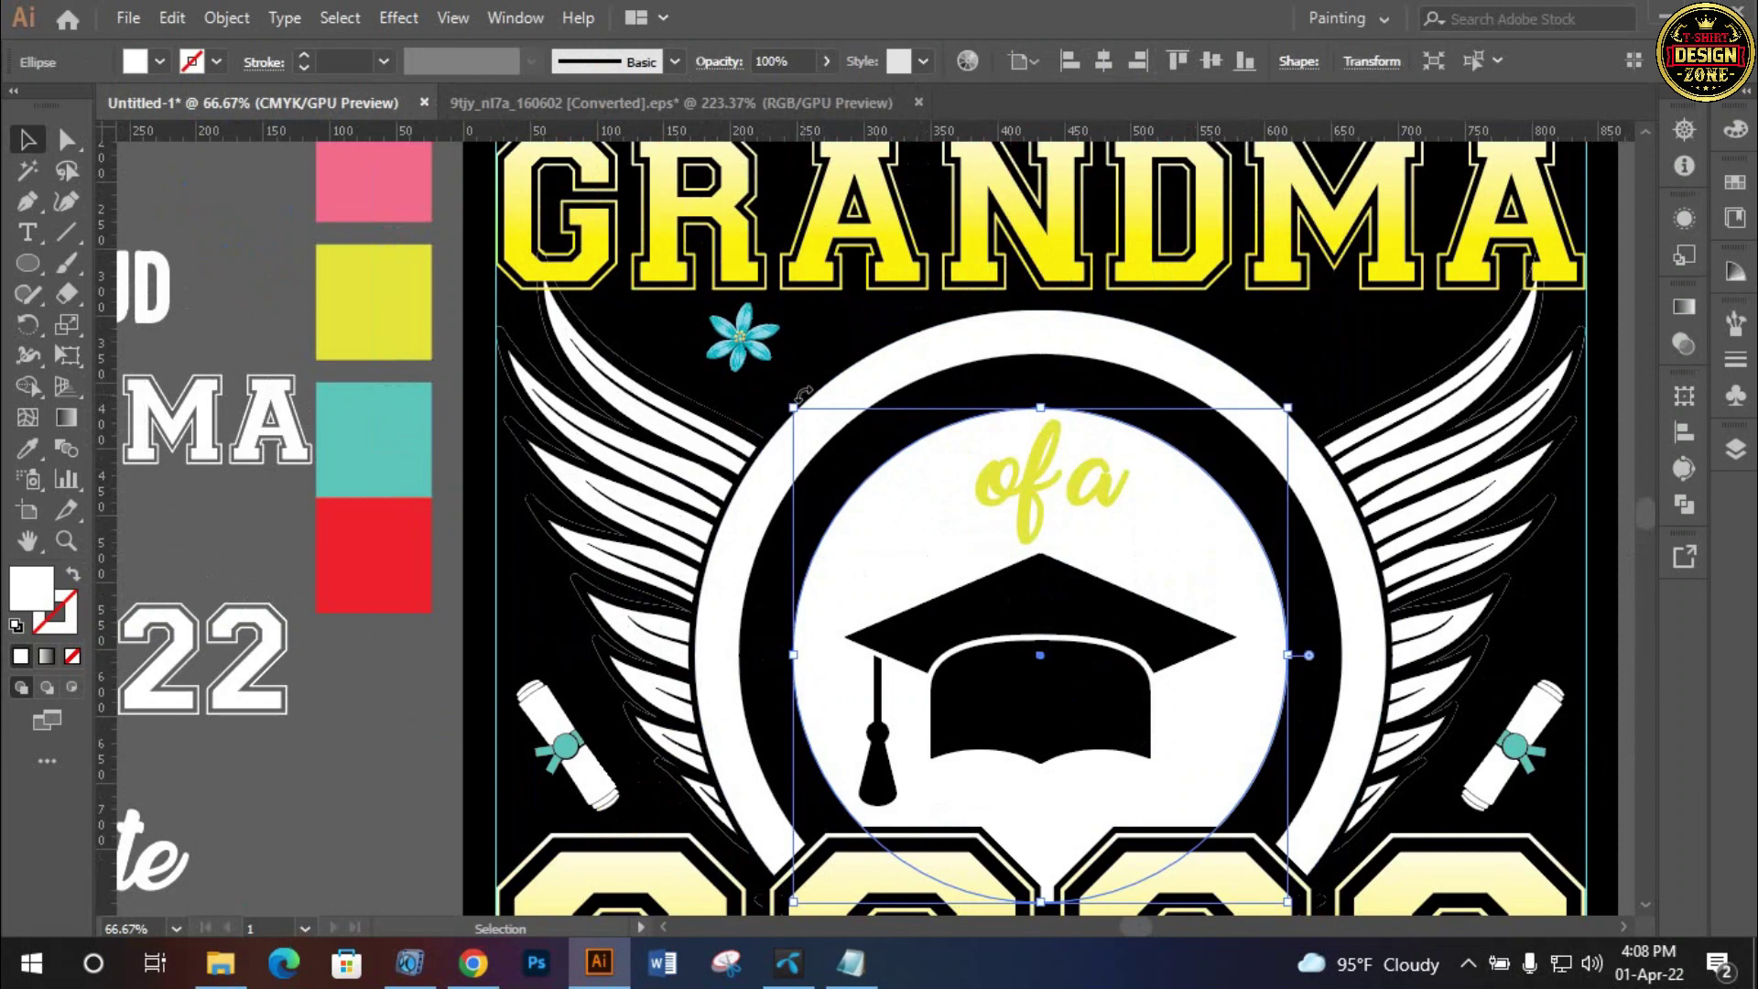
key("ctrl+plus")
mouse_move(916, 399)
left_mouse_down()
mouse_move(835, 428)
mouse_move(832, 412)
left_mouse_up()
left_click(729, 372)
left_click_drag(707, 375, 737, 403)
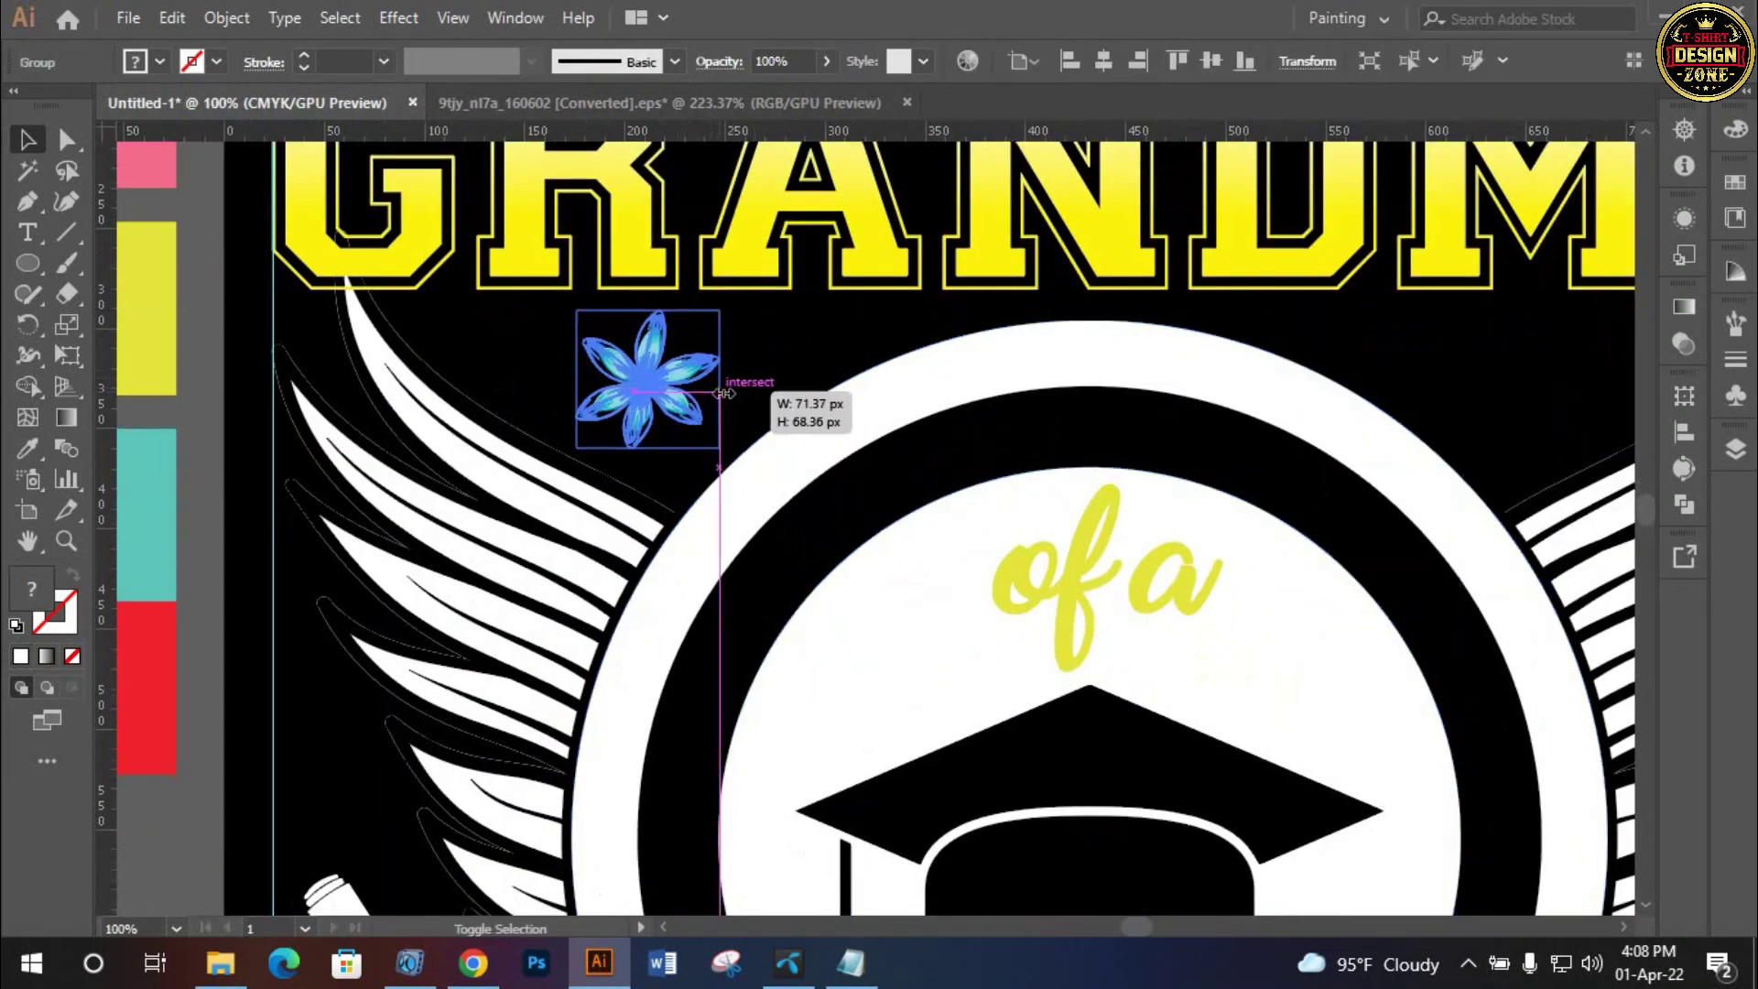
left_click(769, 337)
mouse_move(629, 412)
left_mouse_down()
mouse_move(439, 371)
mouse_move(1333, 375)
left_mouse_up()
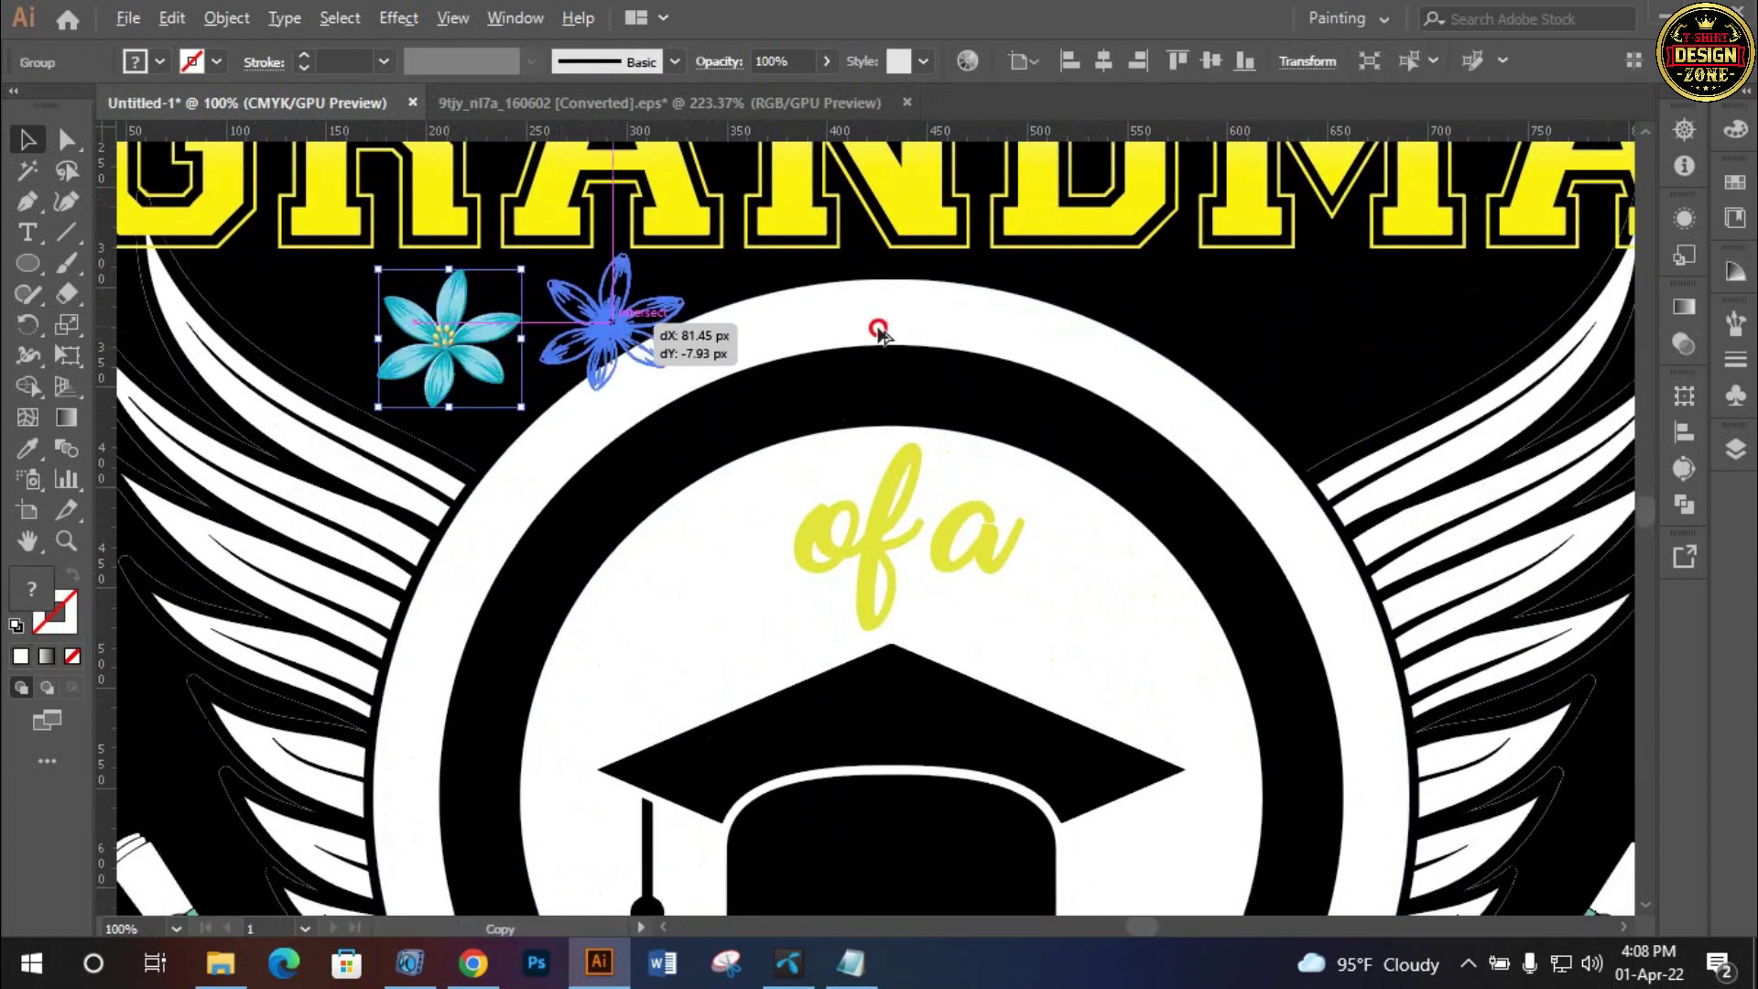
Reflect the right flower vertically, group it with the left flower, and centre the pair horizontally
right_click(1332, 375)
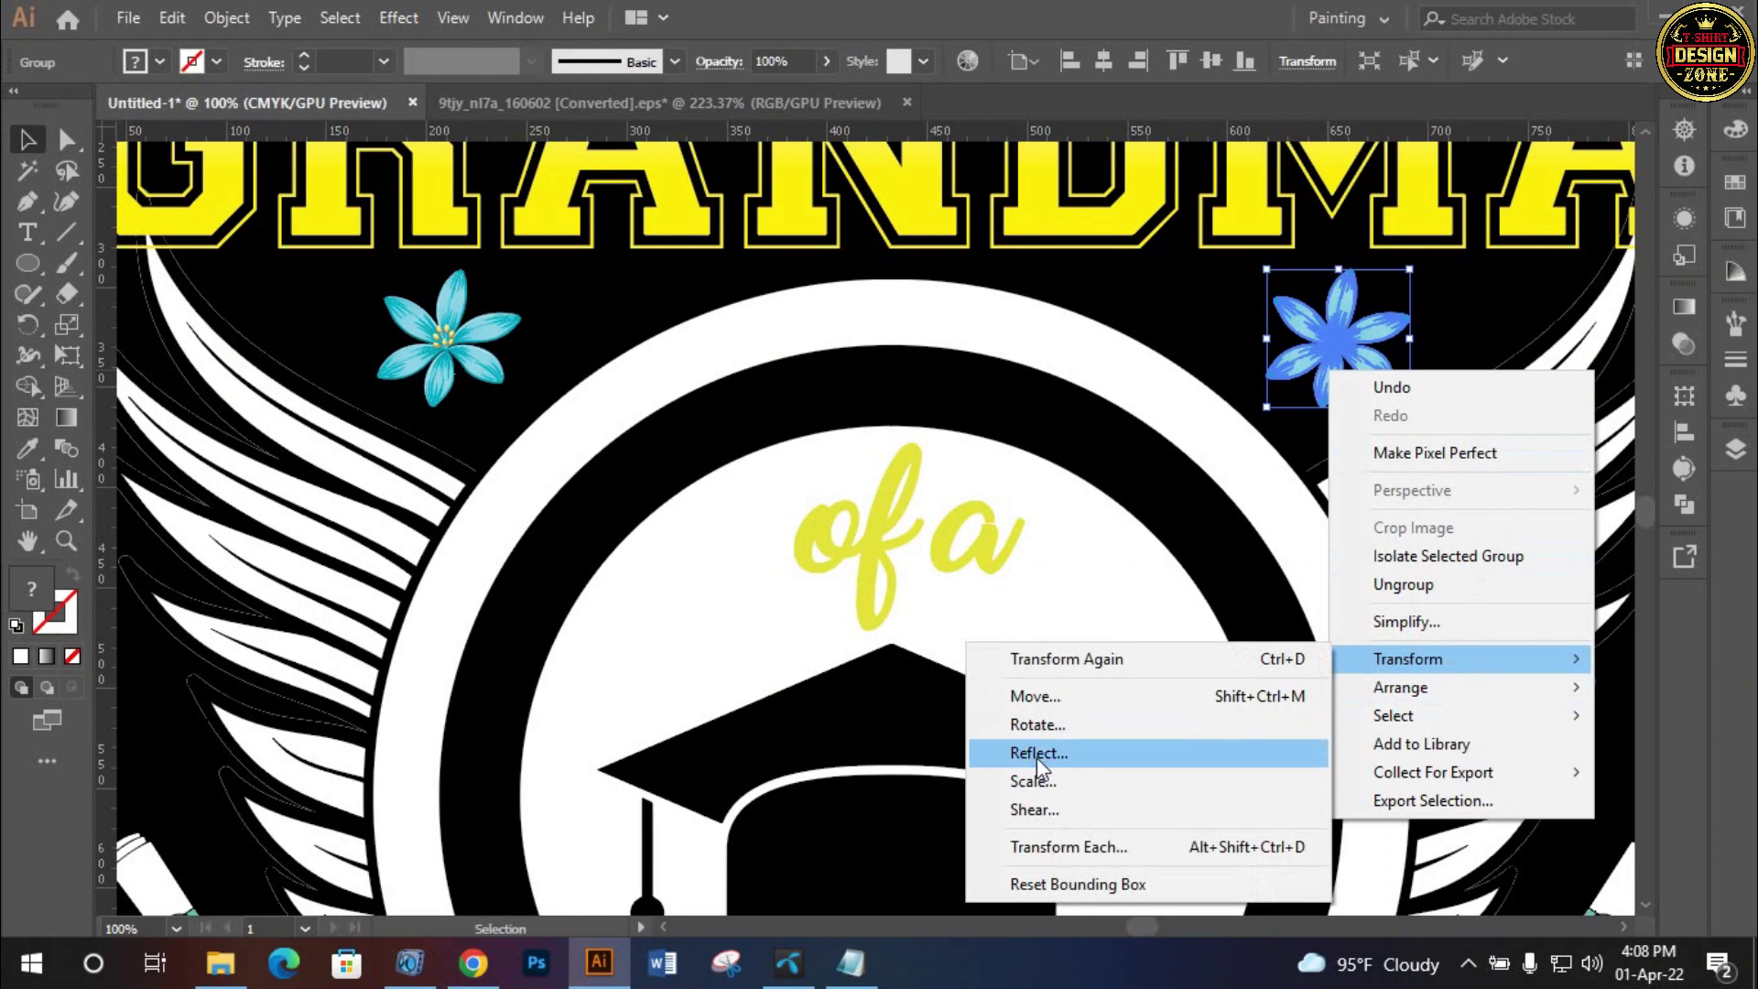
mouse_move(1408, 660)
left_click(1037, 751)
left_click(1334, 538)
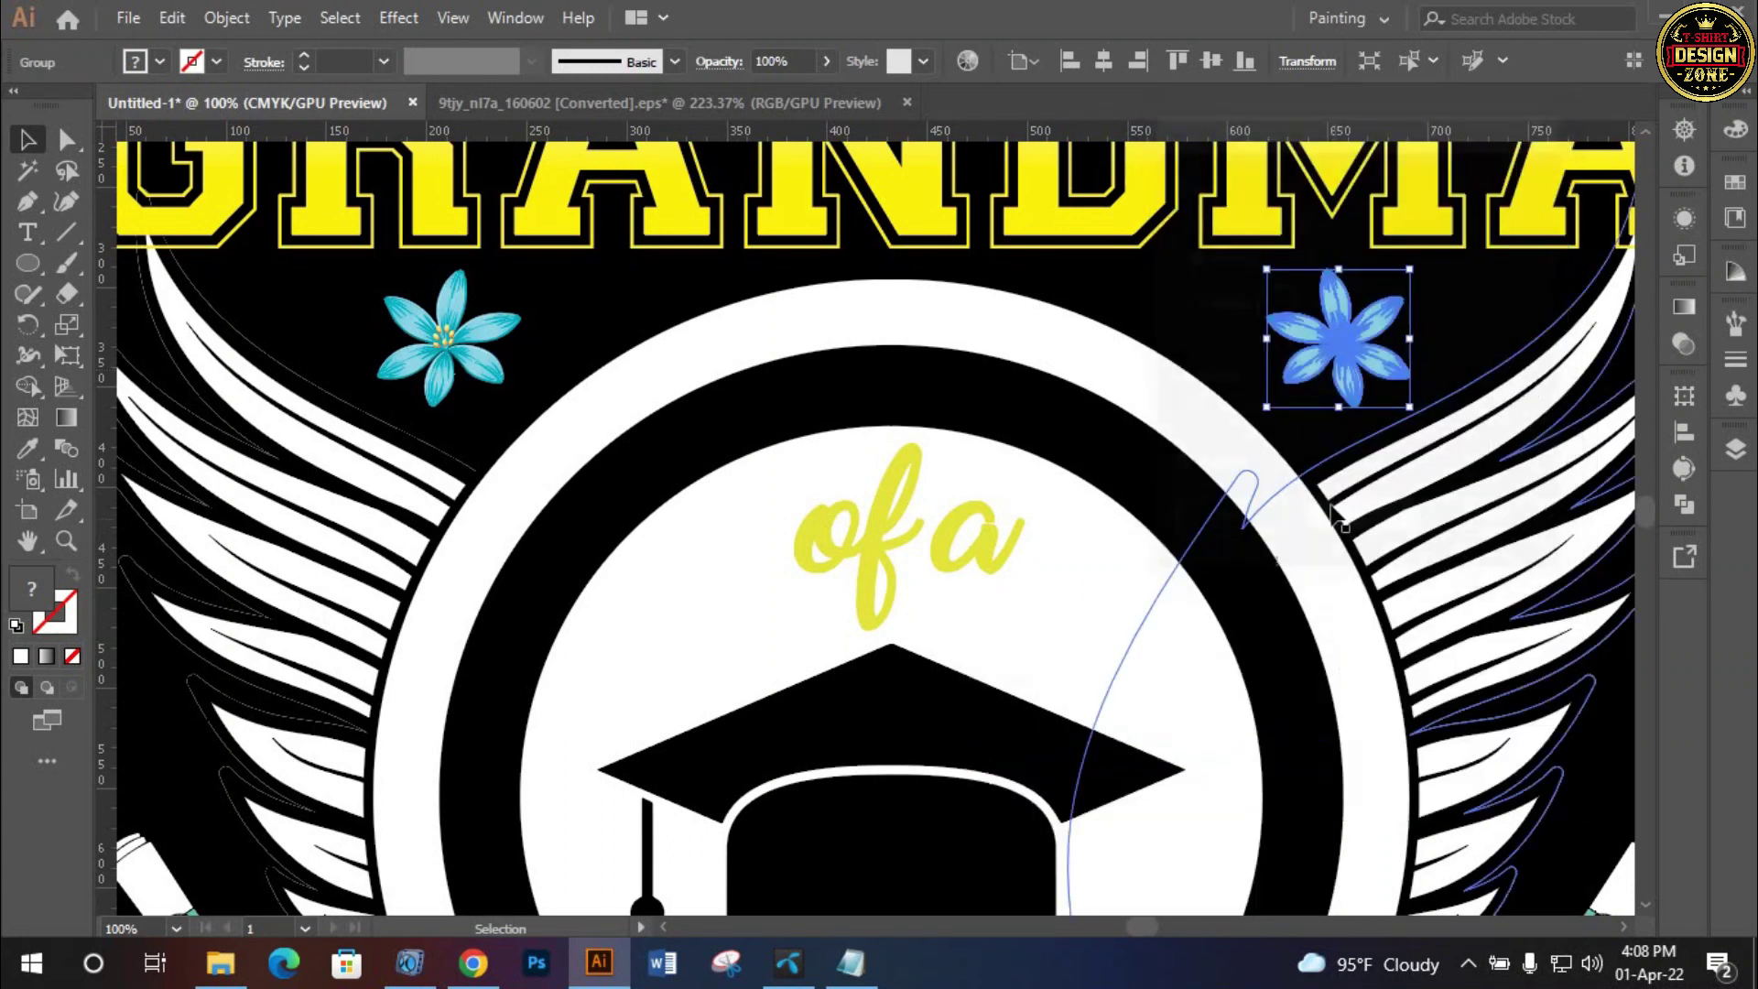
left_click(442, 315, "shift")
key("ctrl+g")
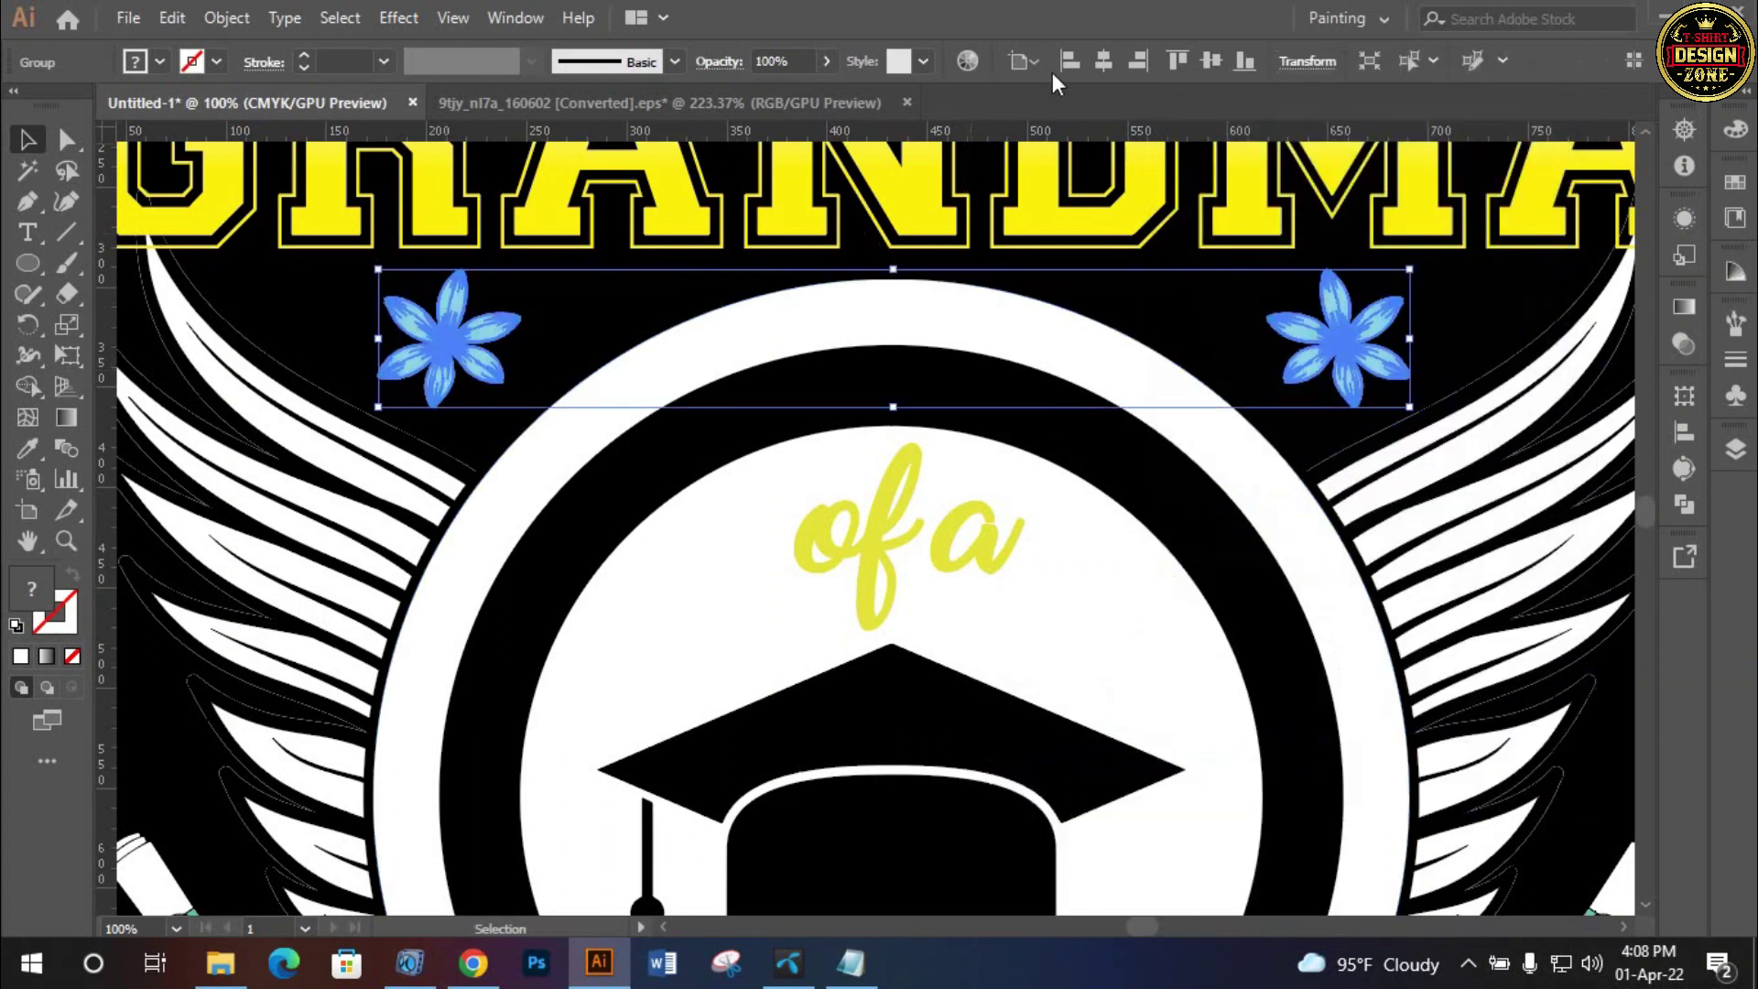
left_click(1102, 62)
key("ctrl+shift+a")
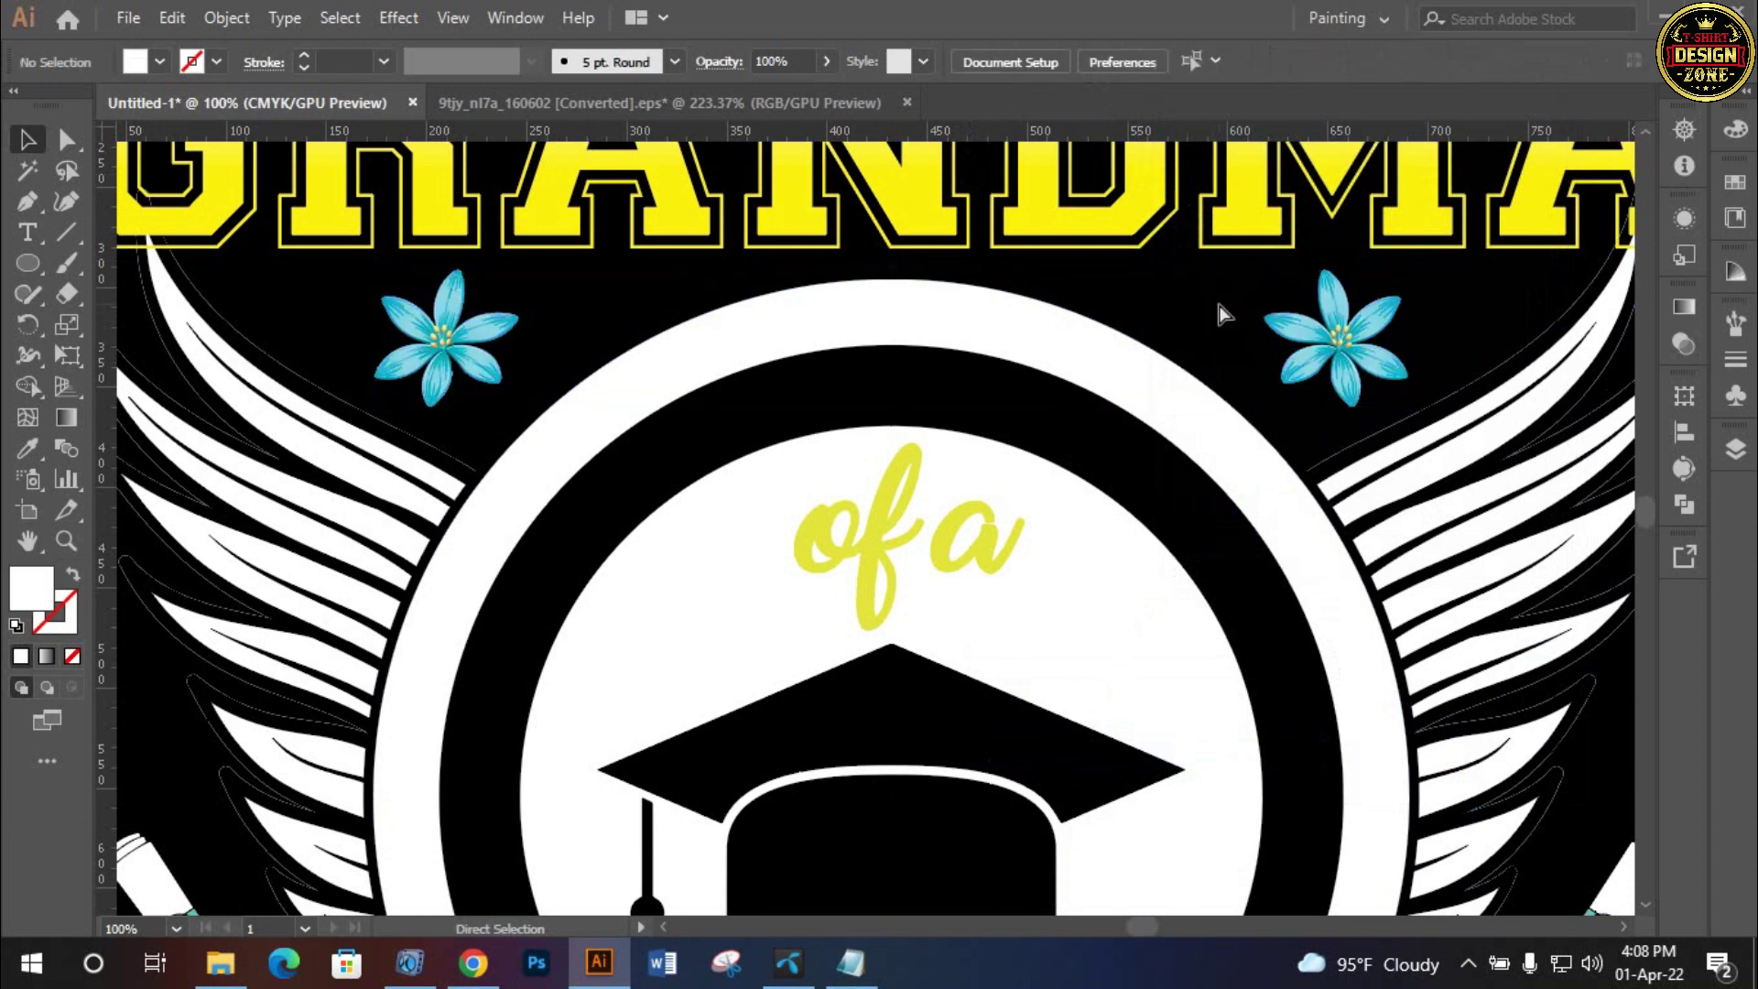
key("ctrl+0")
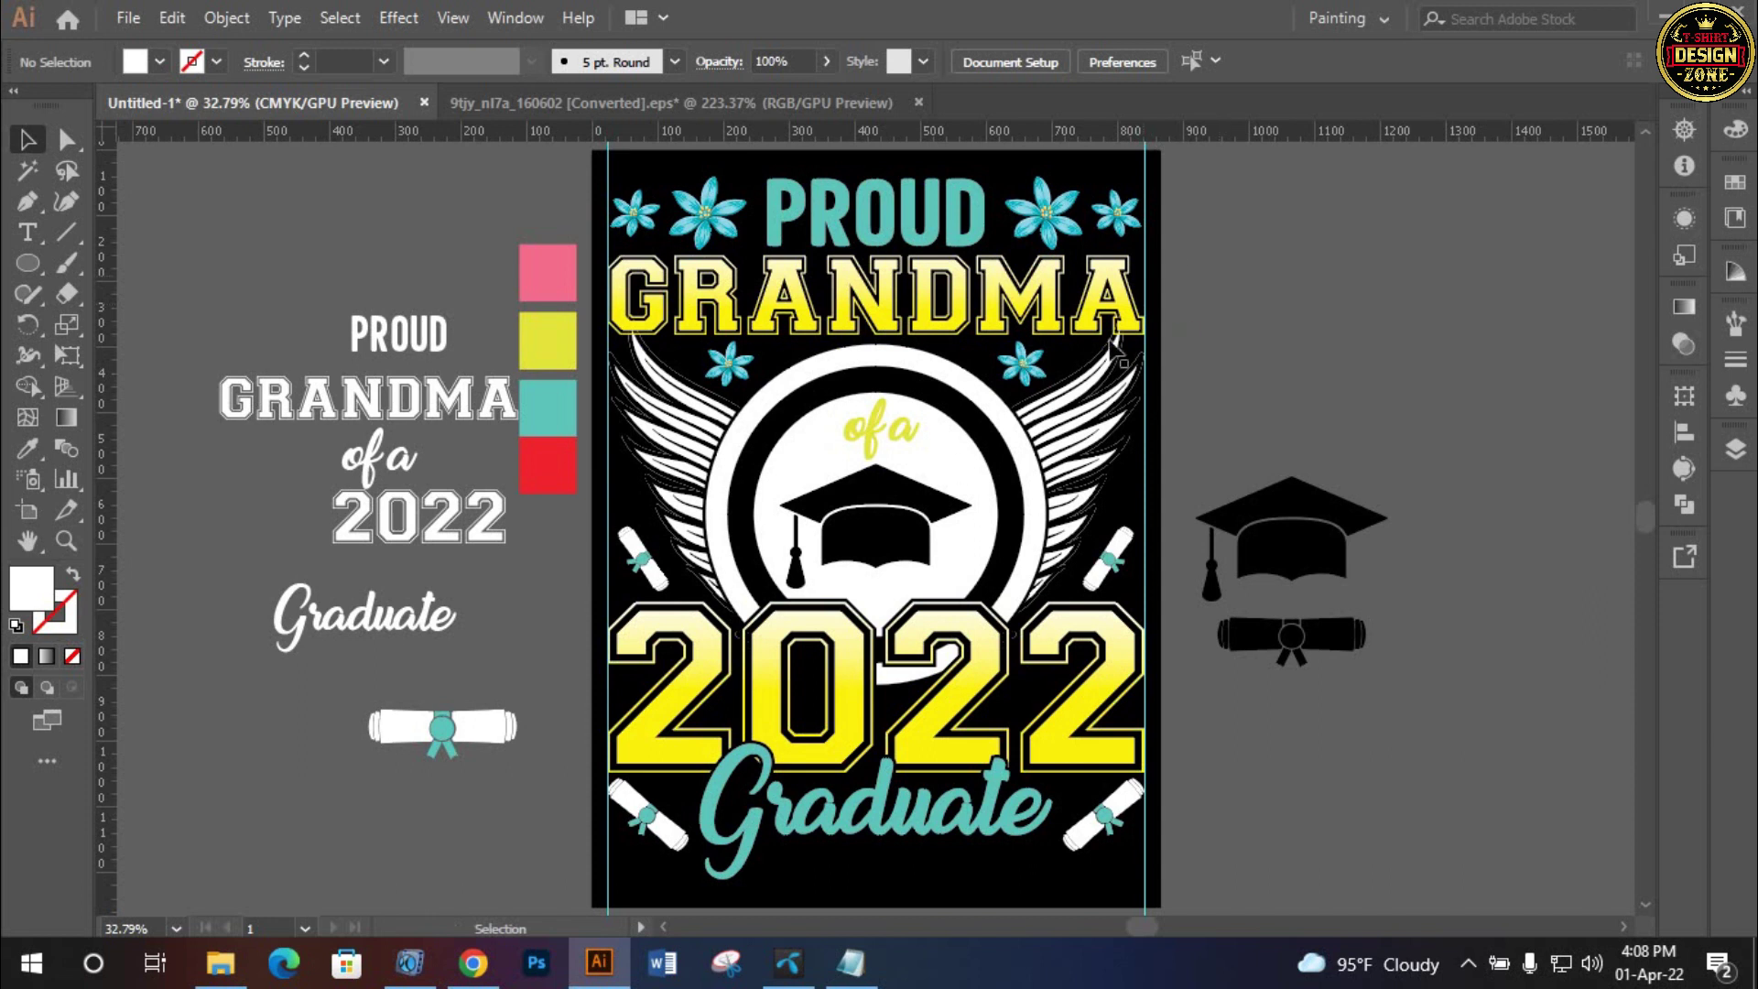
Enlarge the 'of a' text and place it above the graduation cap
scroll(881, 509, "up", 1)
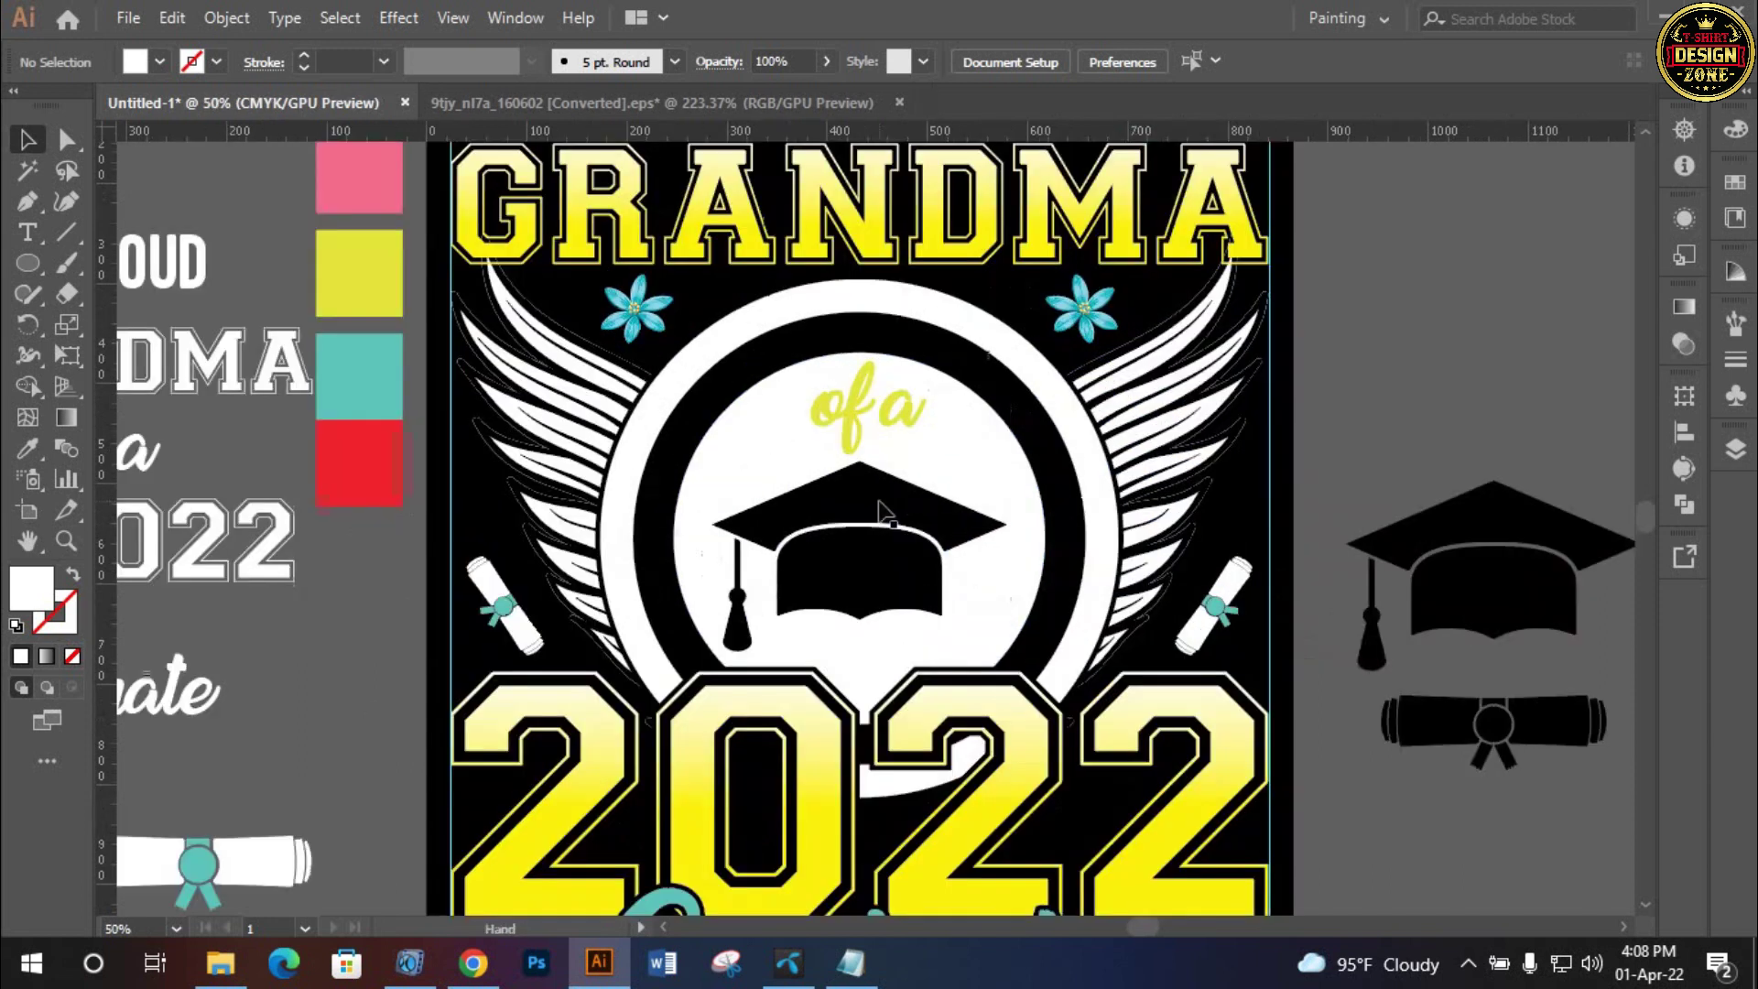
left_click(837, 418)
left_click_drag(926, 454, 951, 472)
left_click_drag(856, 403, 845, 366)
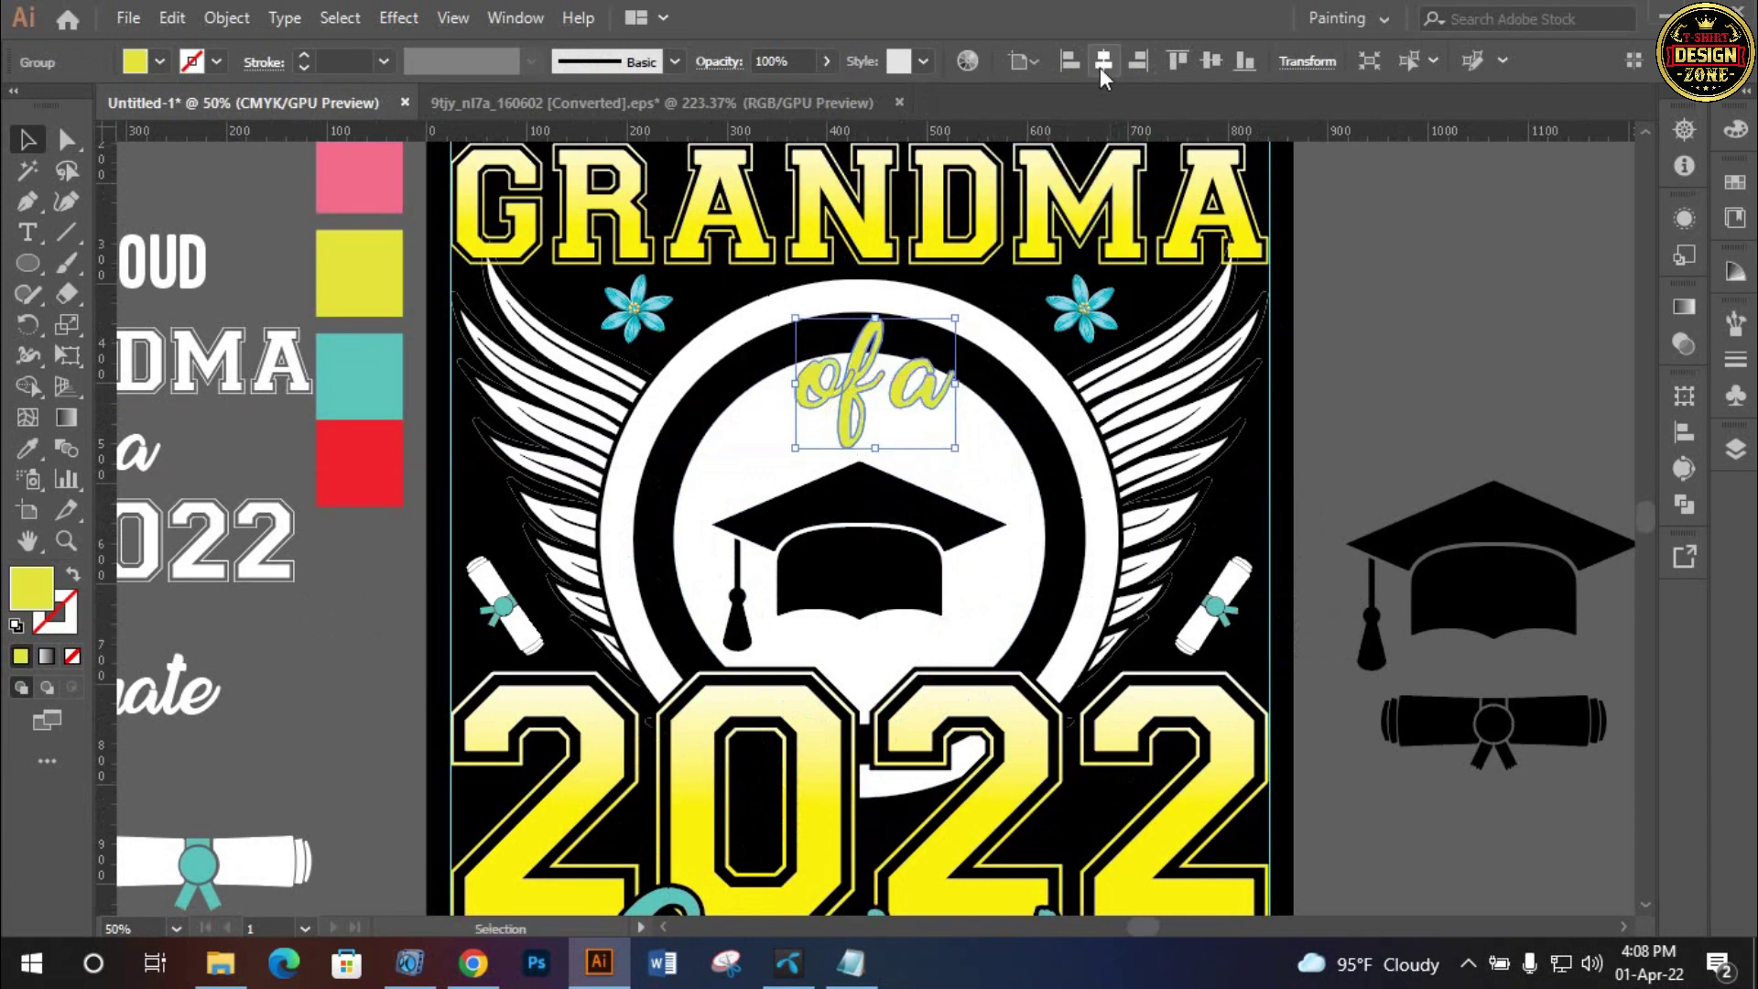
left_click_drag(946, 388, 949, 389)
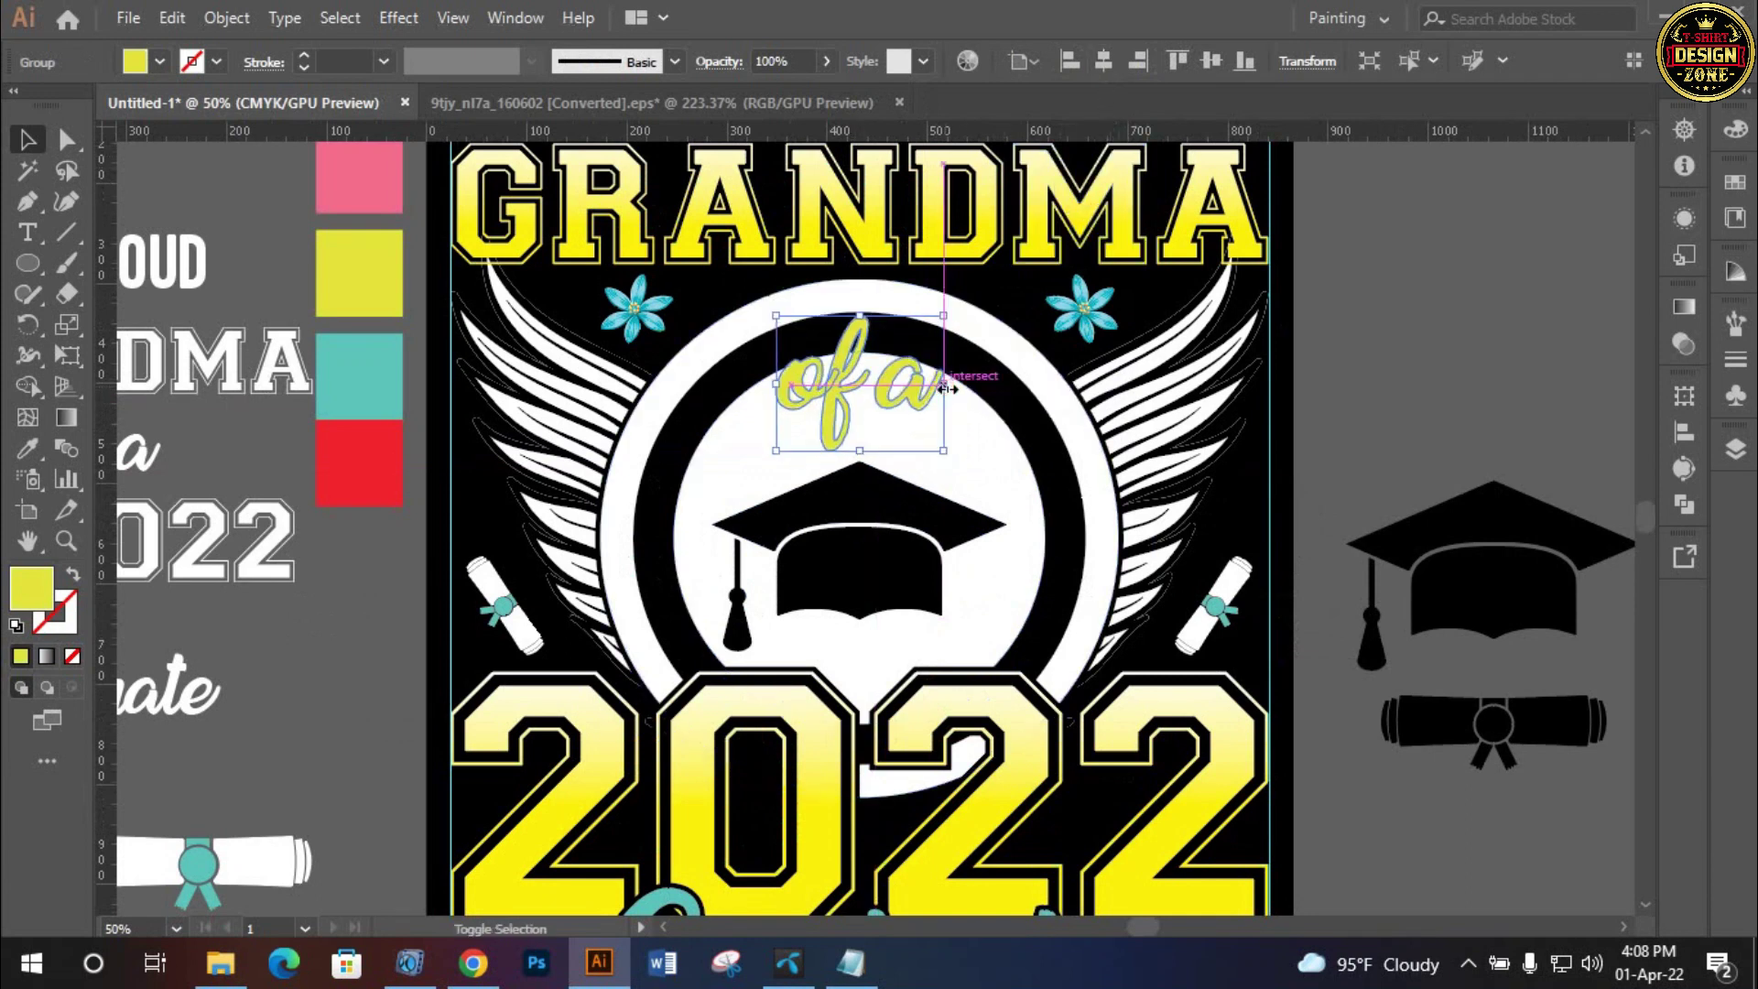
Apply GRANDMA's yellow gradient to 'of a' with the Eyedropper and re-angle the gradient
key("i")
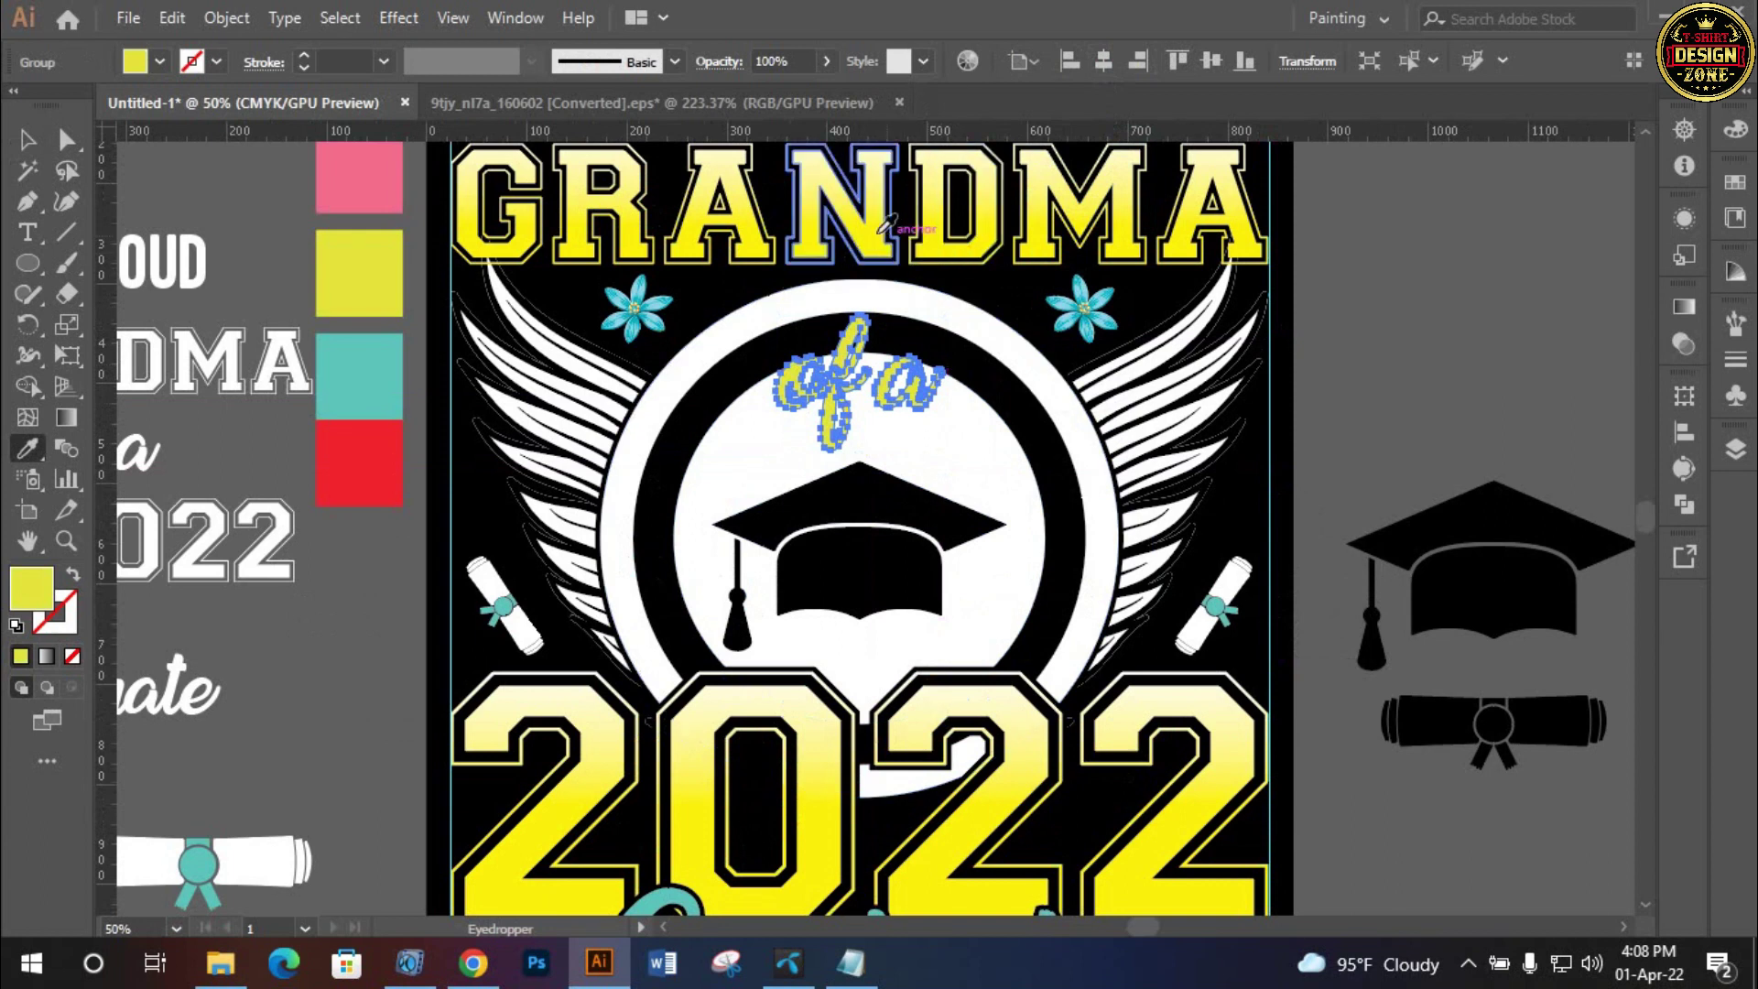
left_click(879, 229)
left_click(62, 421)
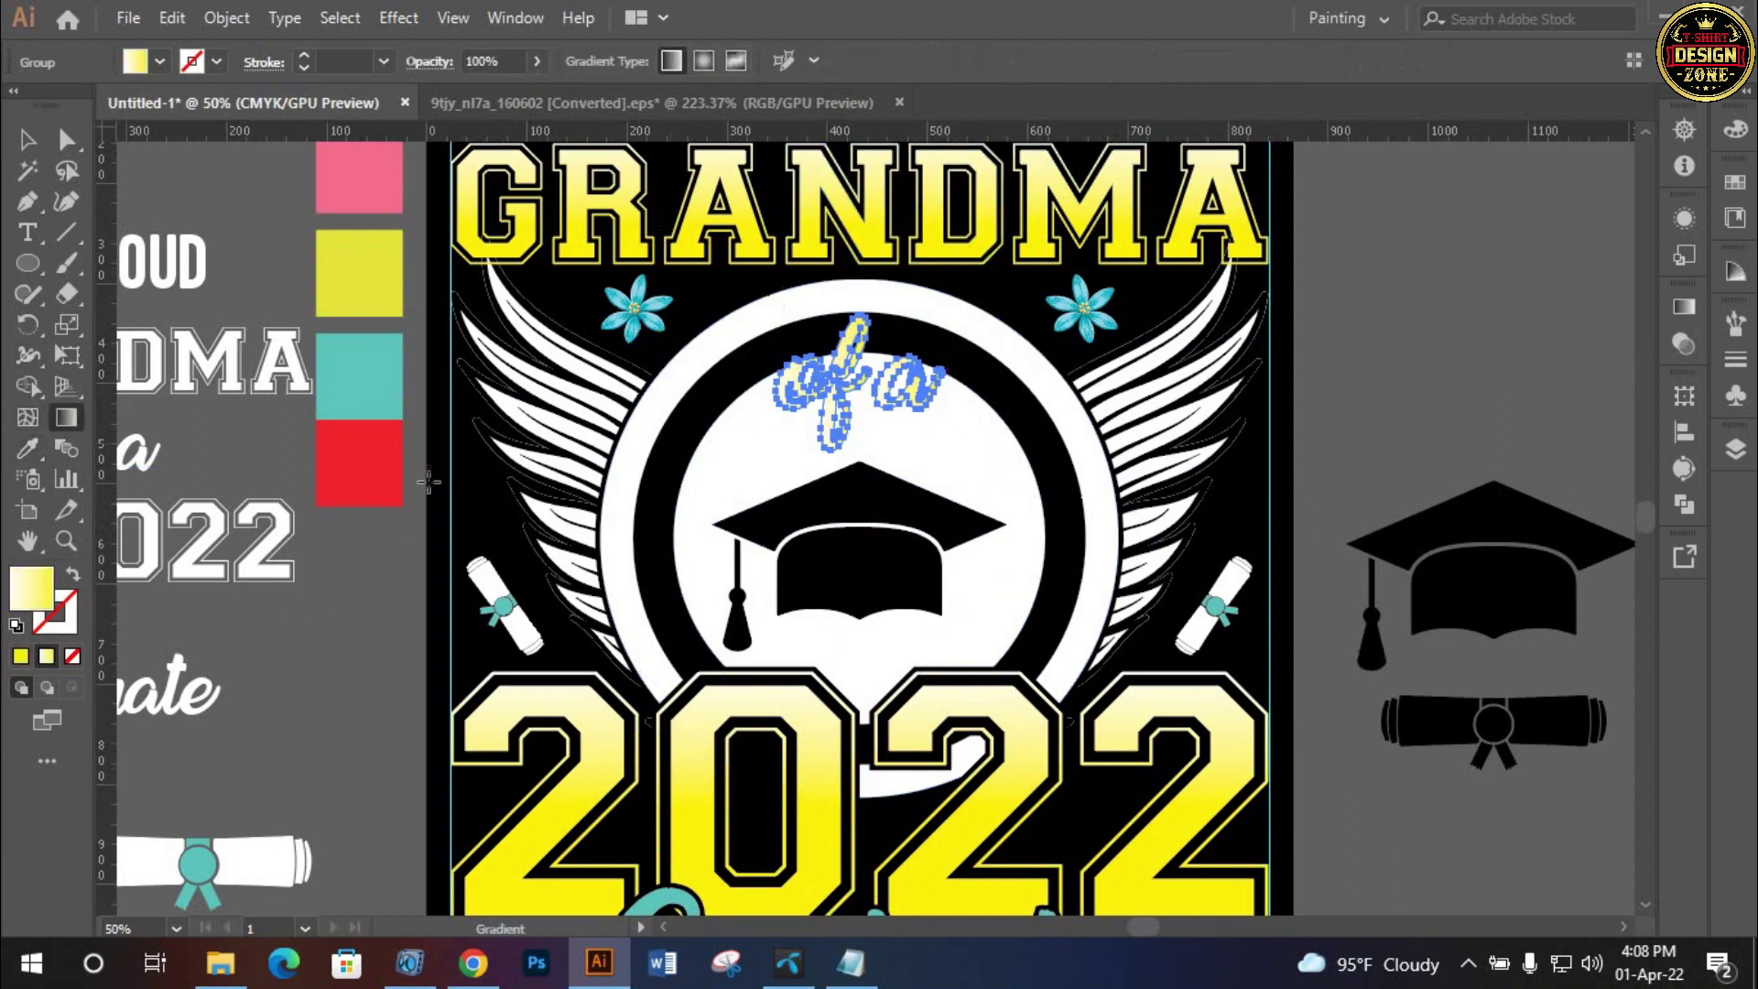
left_click_drag(885, 313, 868, 363)
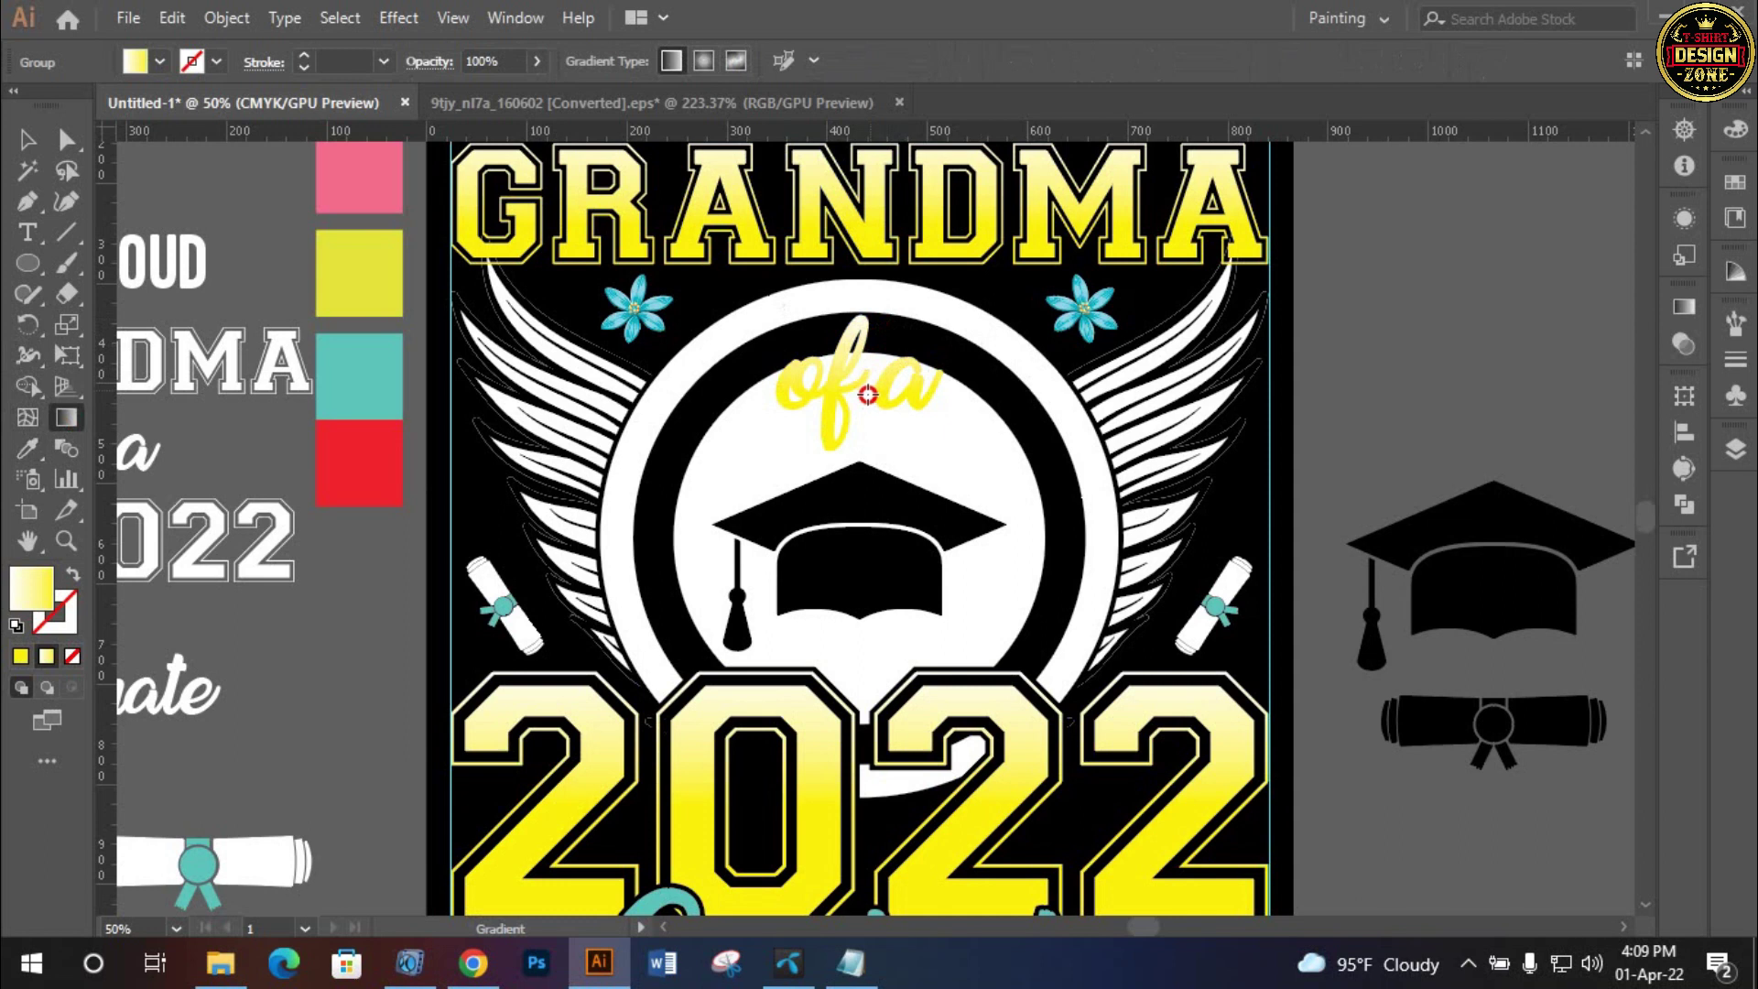
left_click_drag(867, 396, 877, 437)
Add a 6 px offset path outline around the 'of a' text
left_click(27, 140)
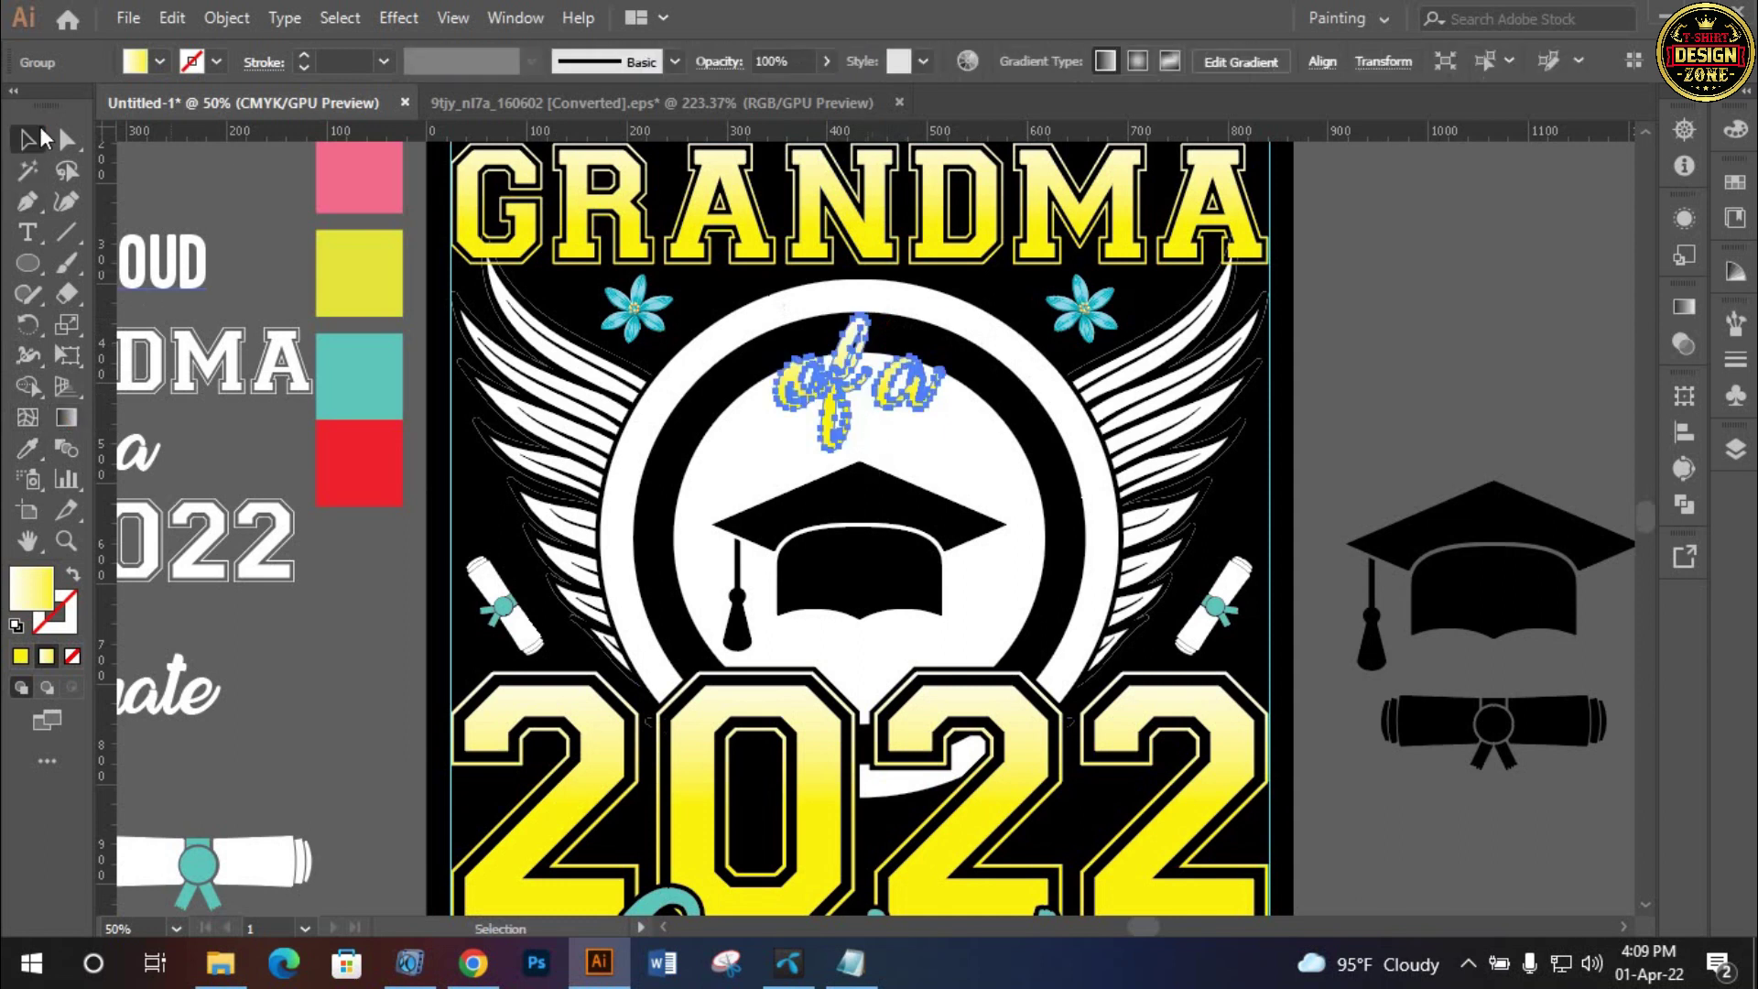
left_click(226, 18)
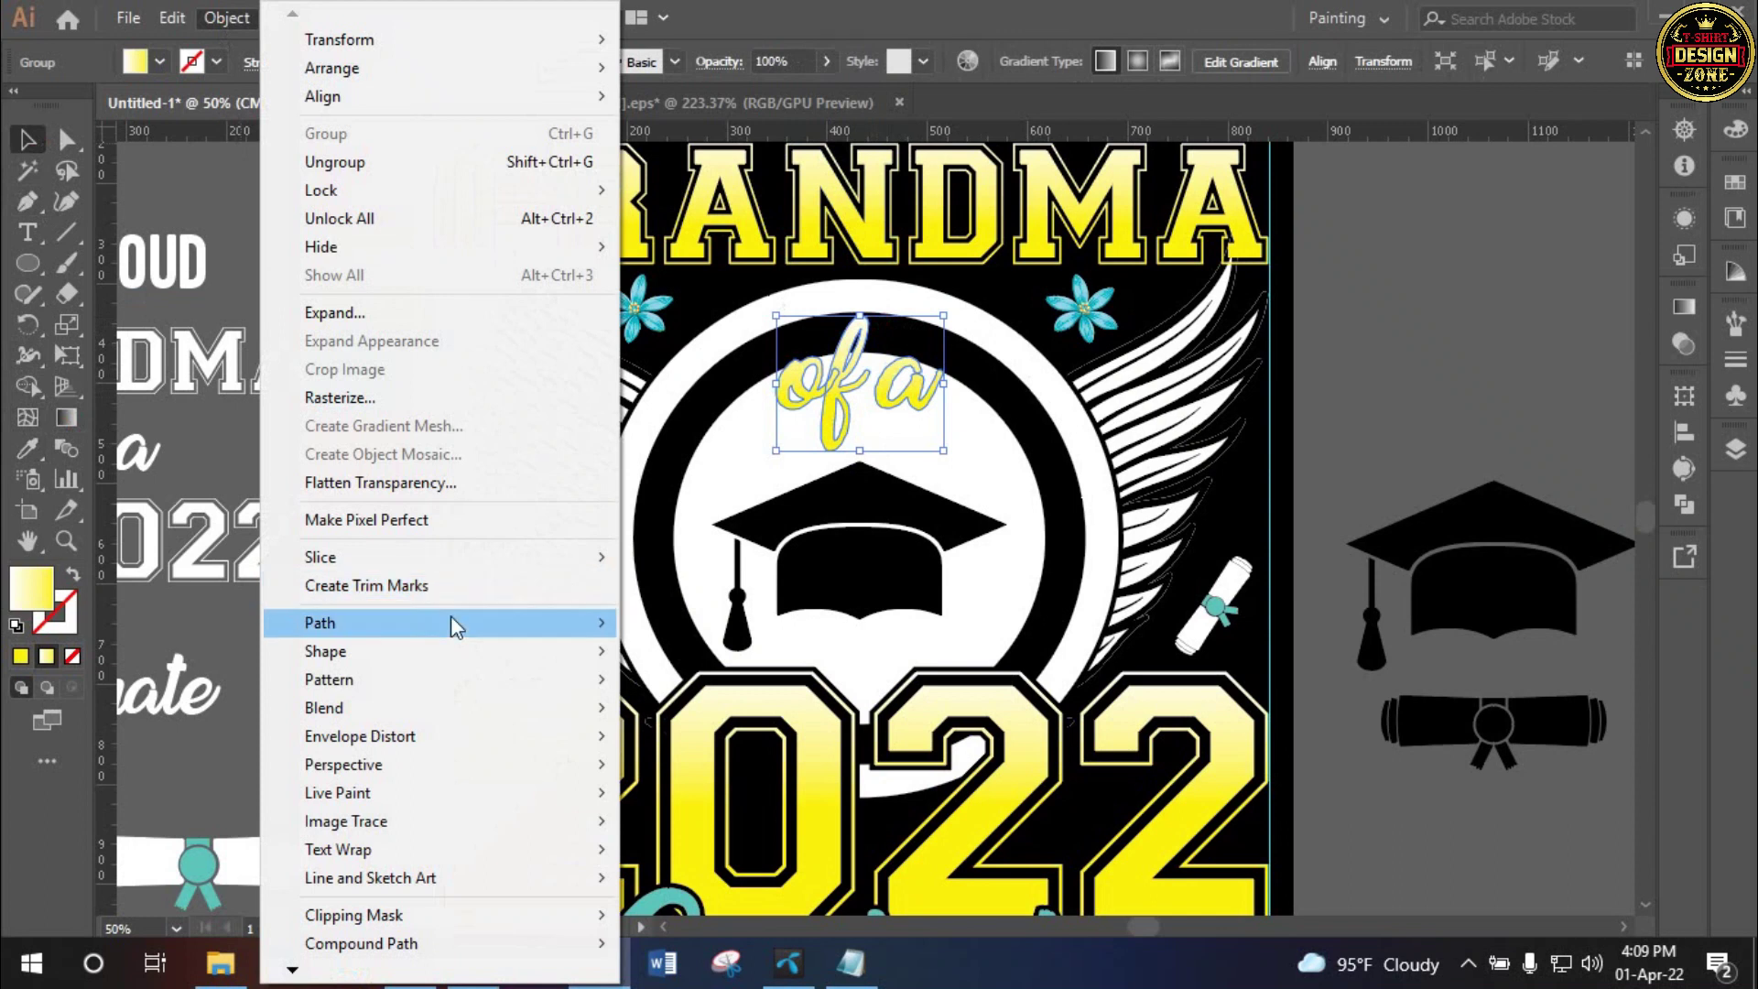
mouse_move(319, 623)
left_click(813, 727)
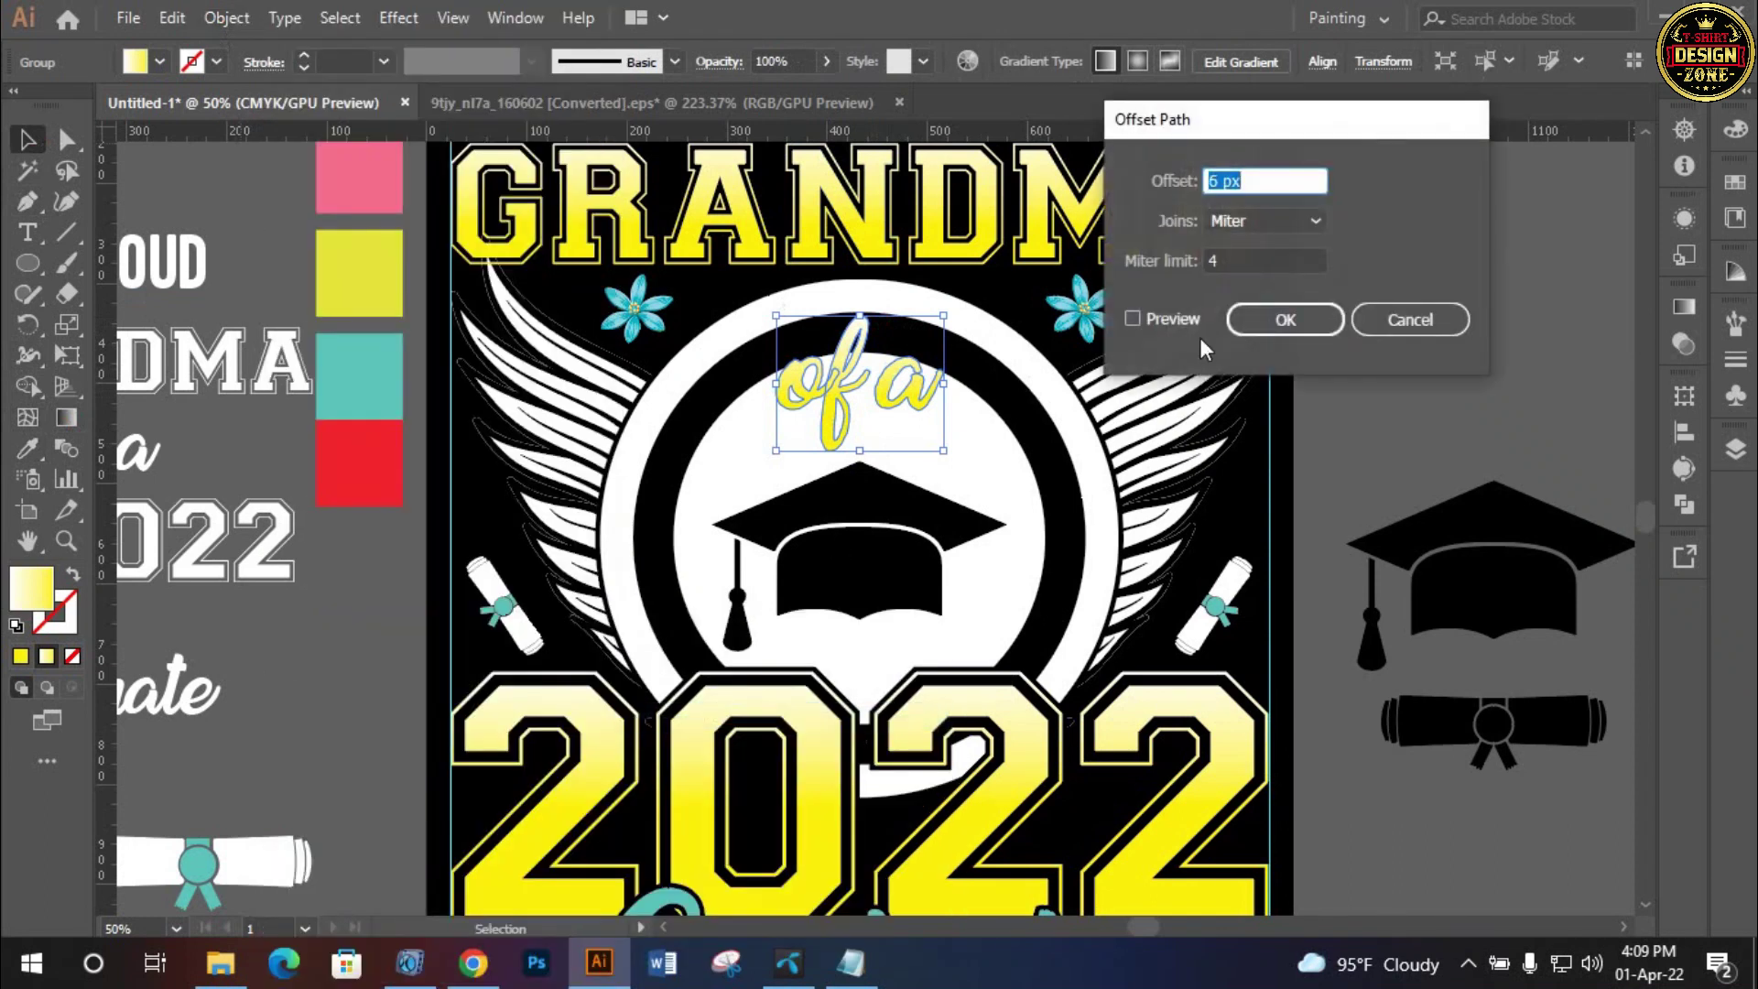
left_click(1177, 318)
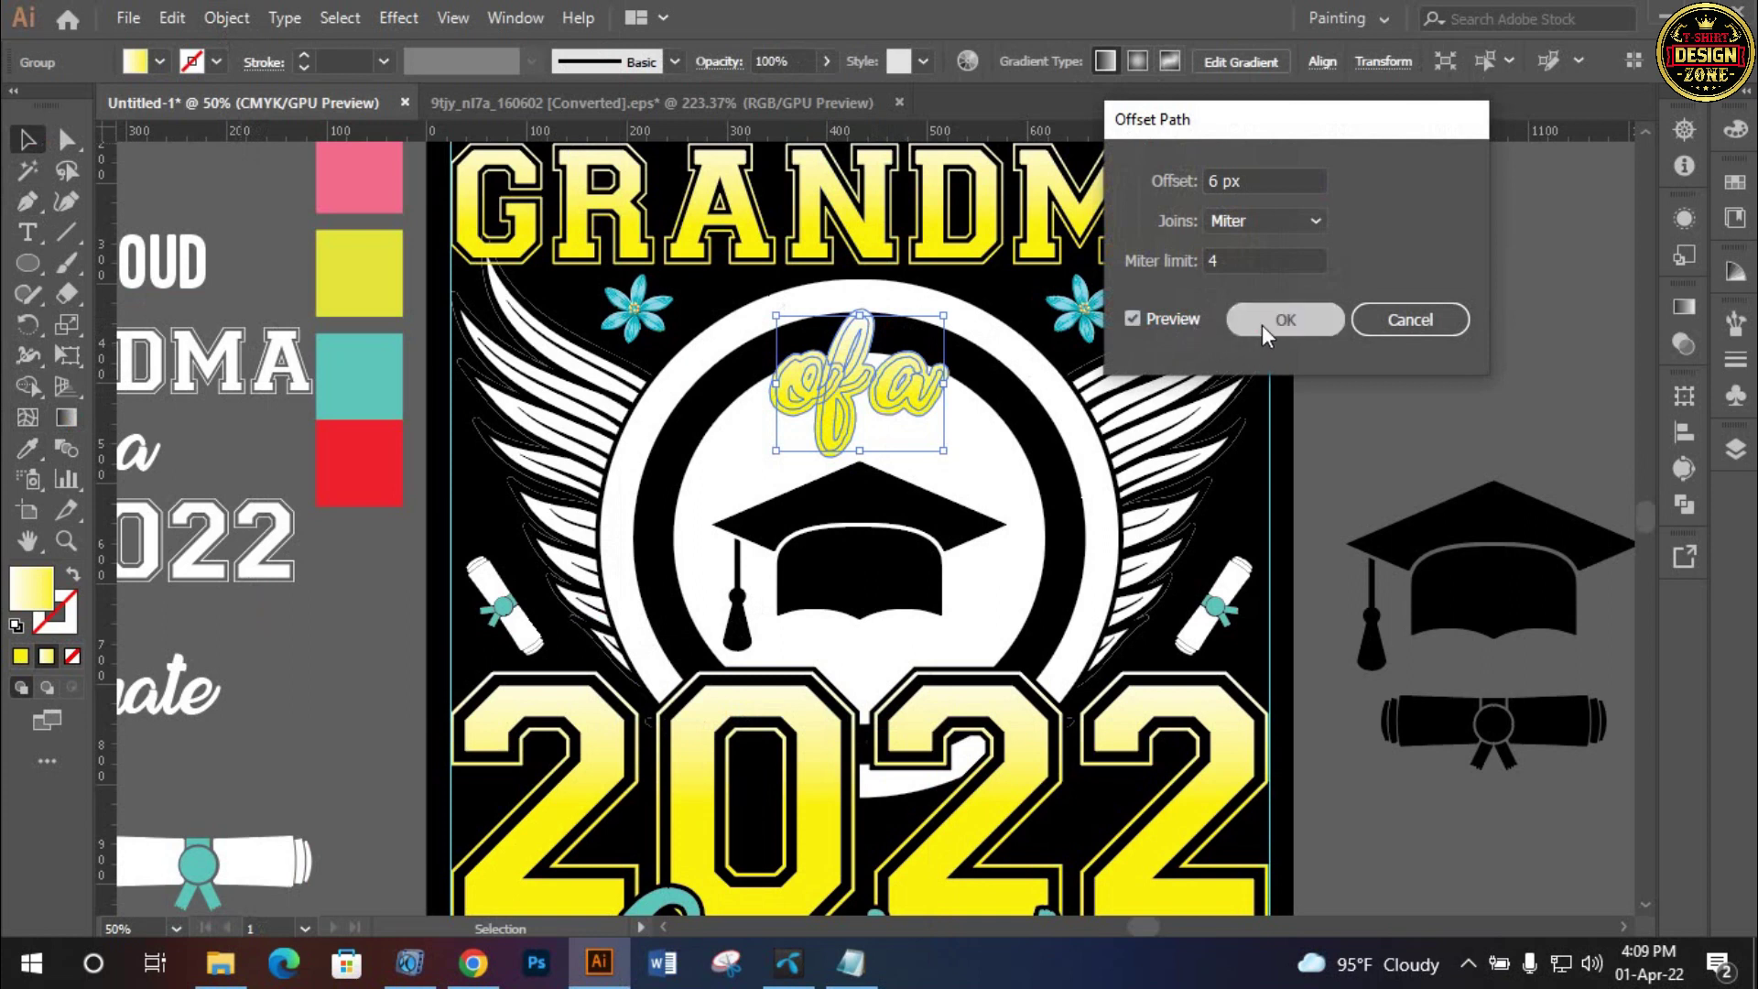
left_click(1282, 319)
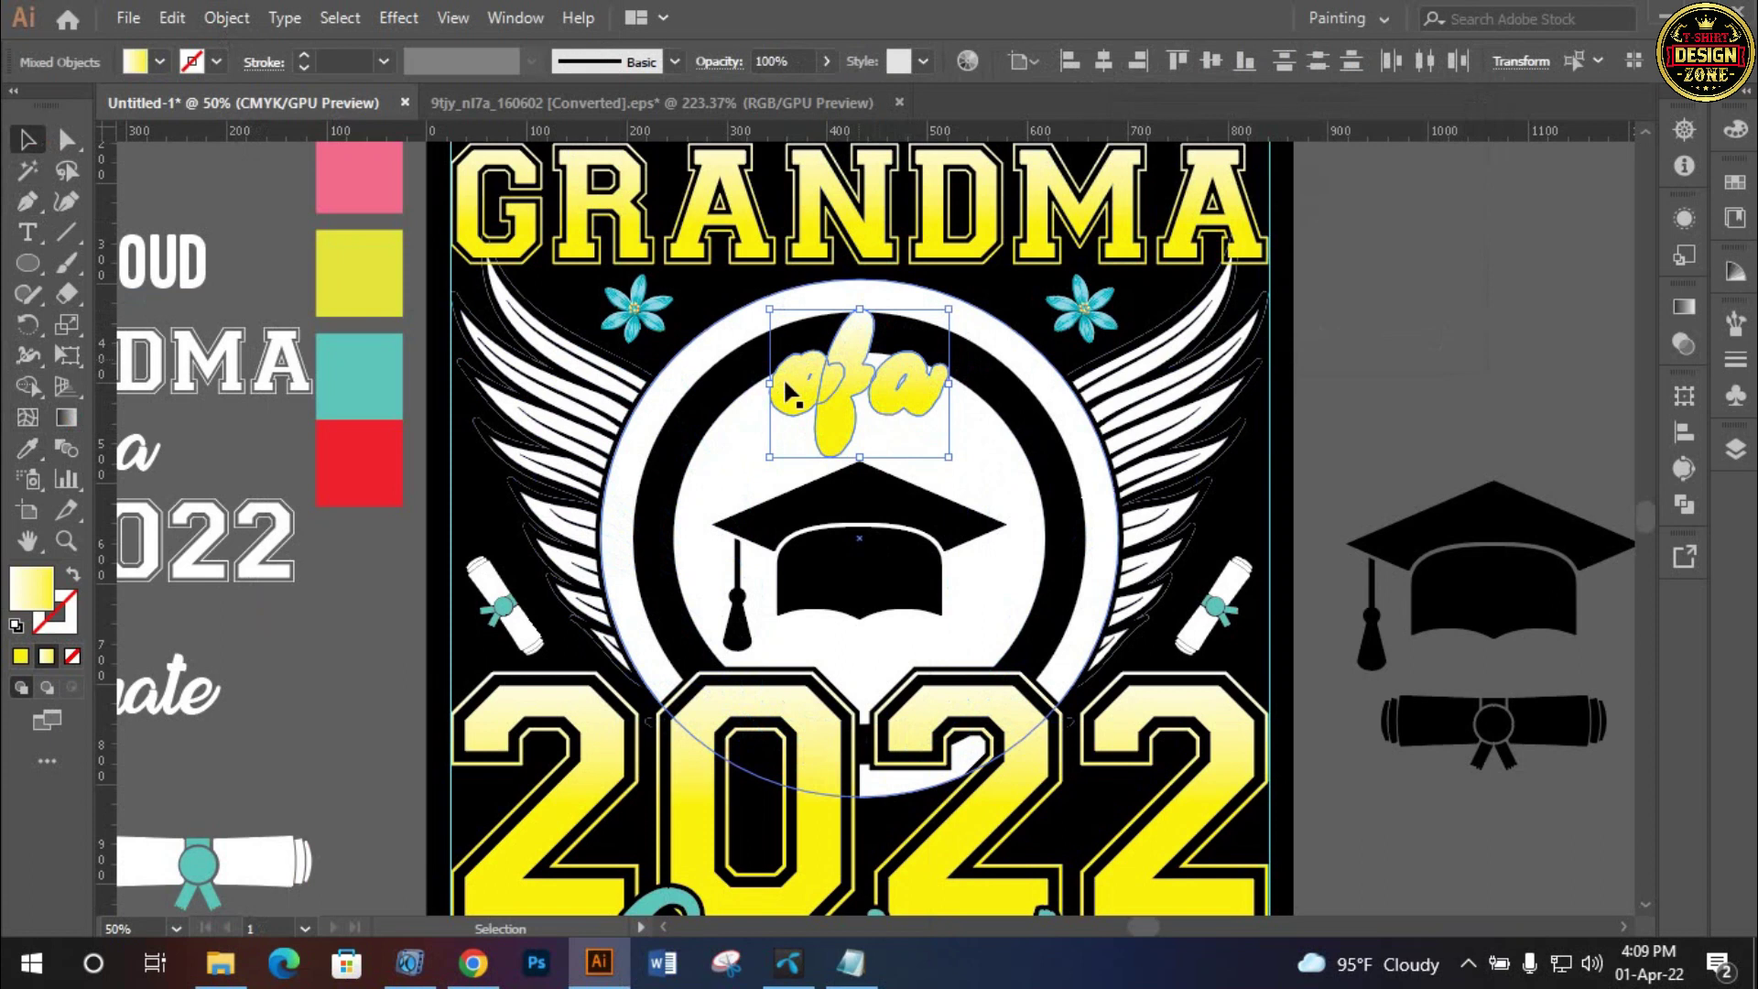
Fill the offset outline black (000000) instead of green
left_click(149, 66)
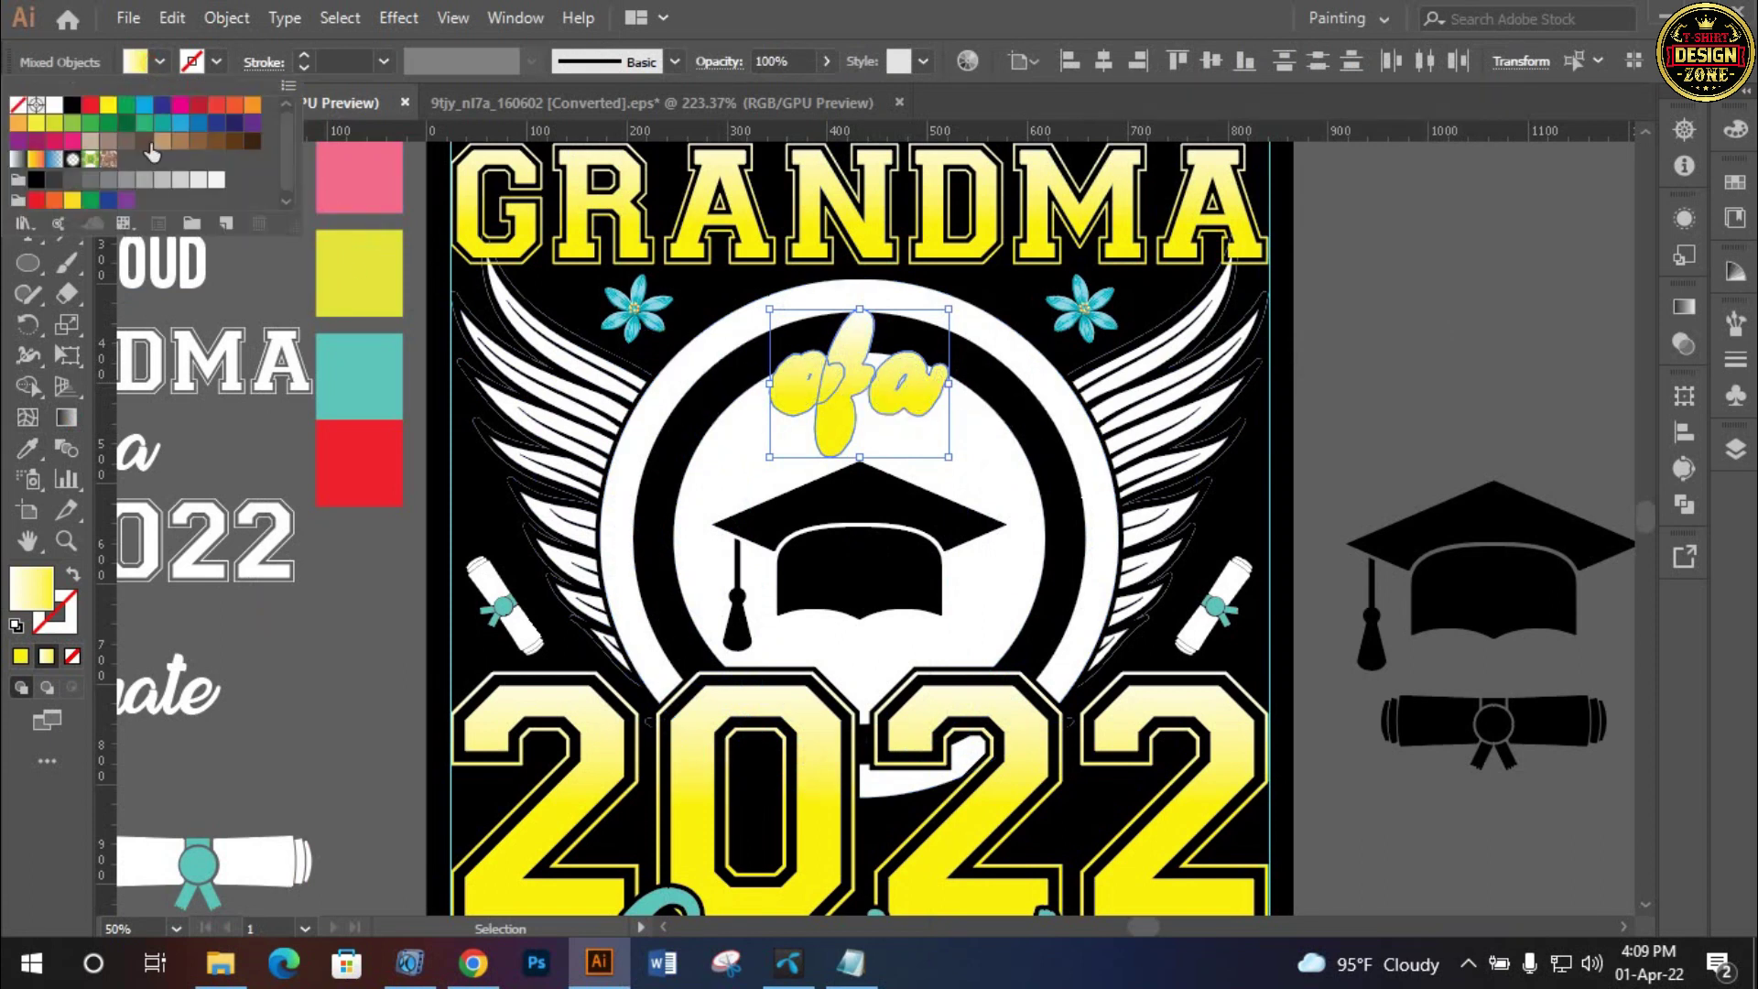
left_click(126, 105)
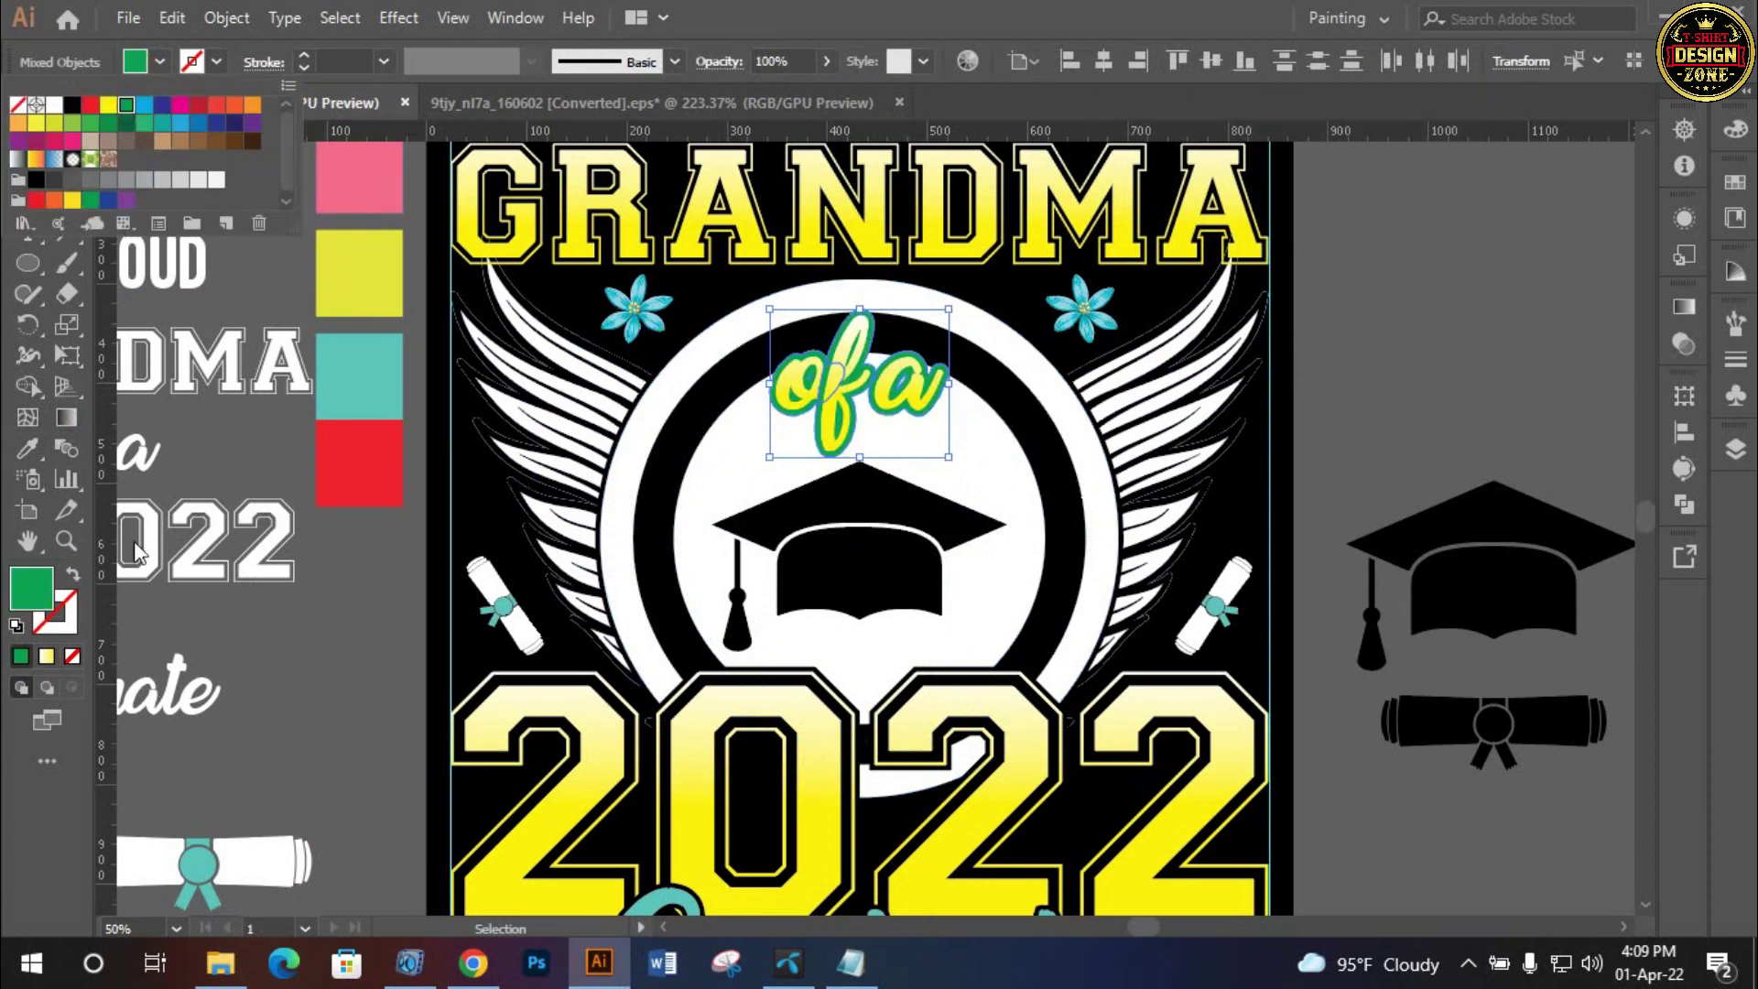
double_click(32, 586)
left_click_drag(1122, 419, 1033, 477)
type("000000")
left_click(1600, 186)
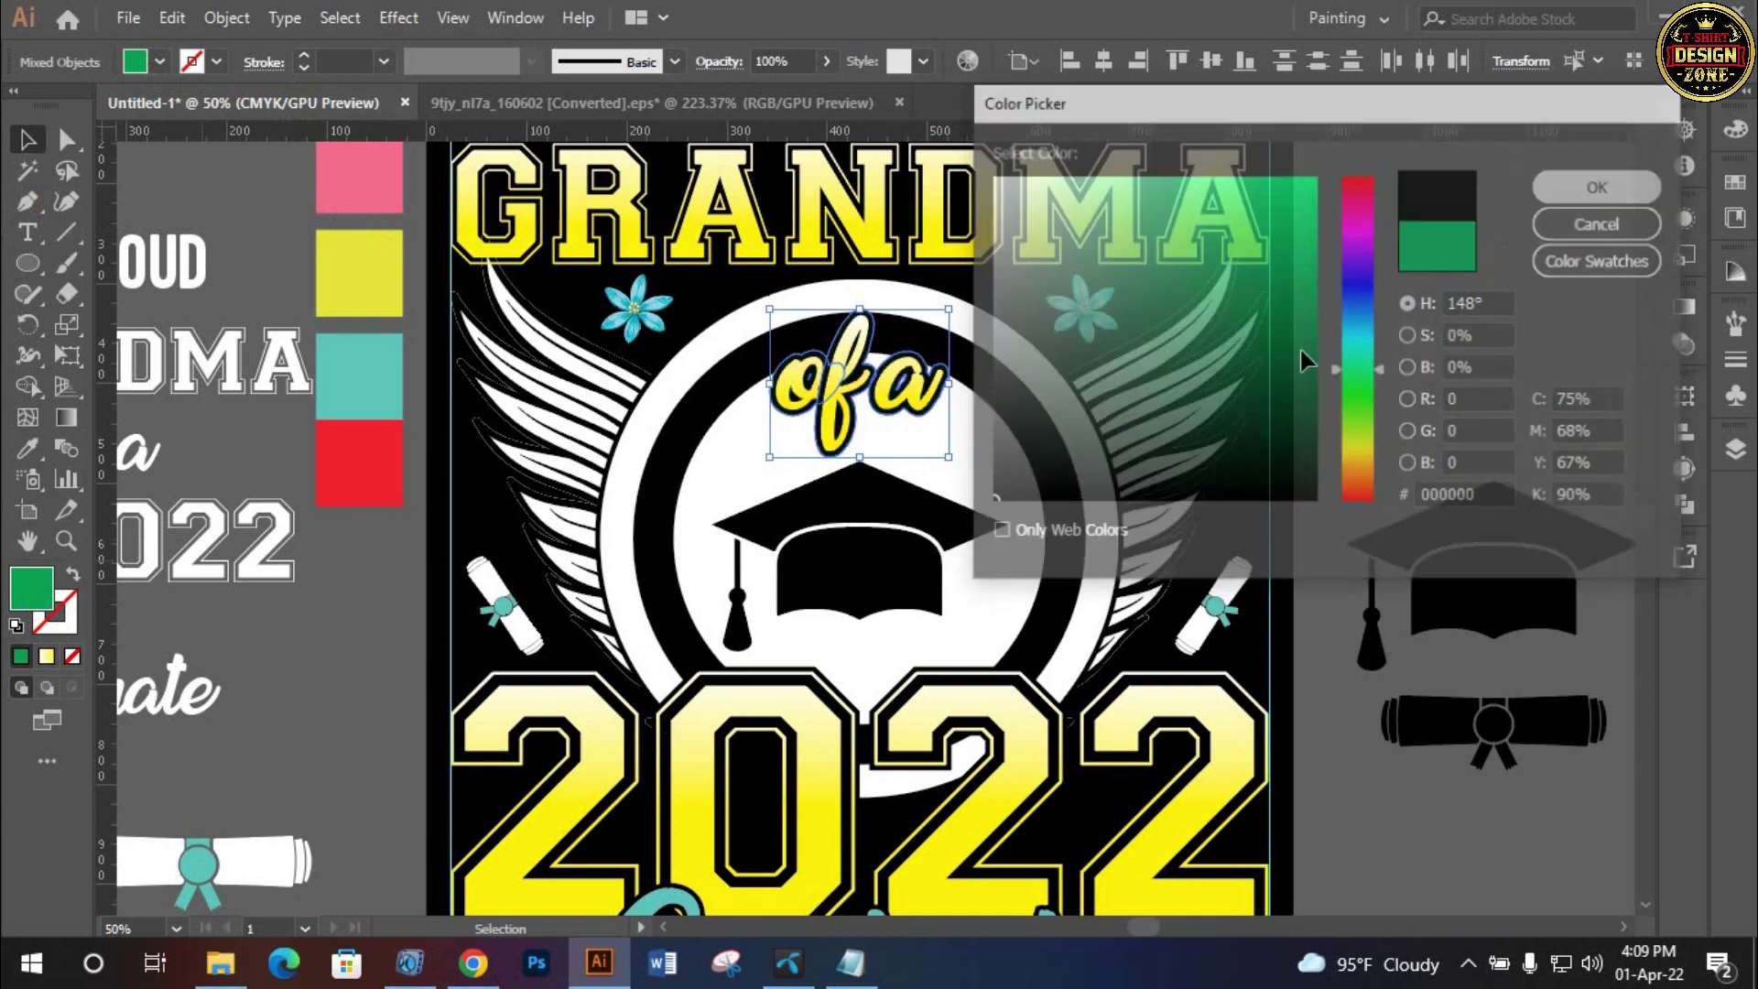
left_click(1299, 448)
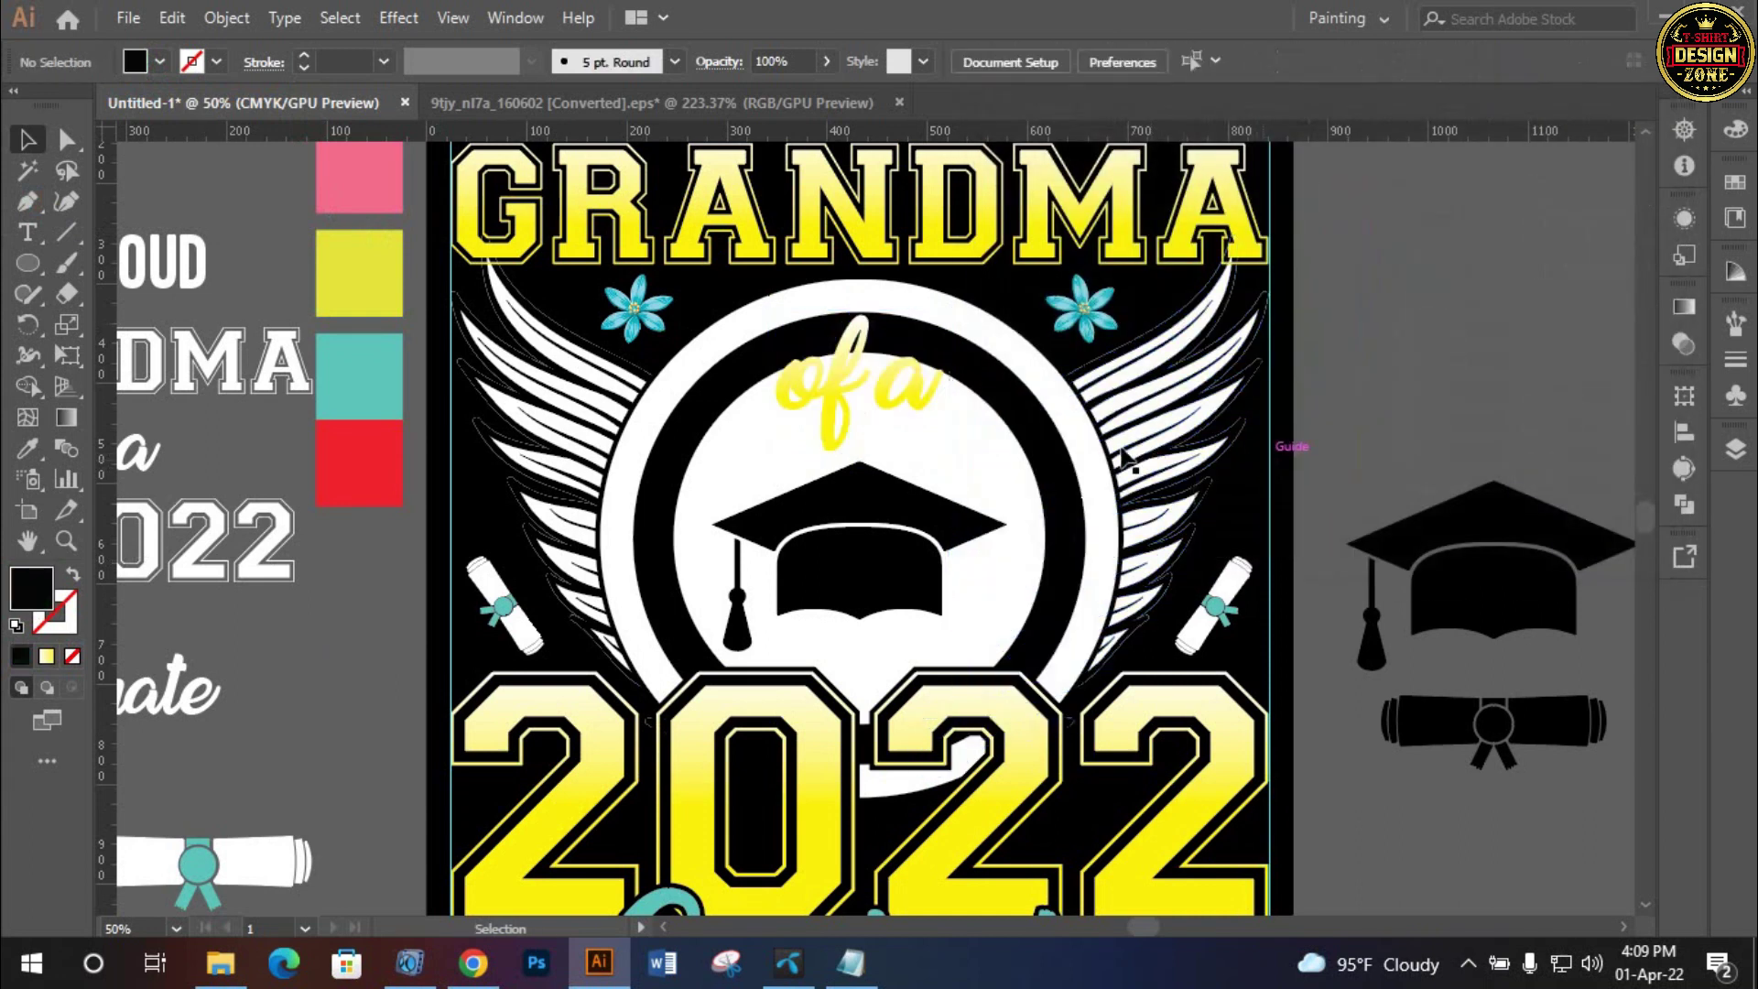
Edit the white circle group's opacity mask in Transparency so outlined 'of a' stands out
left_click(986, 357)
left_click(1683, 347)
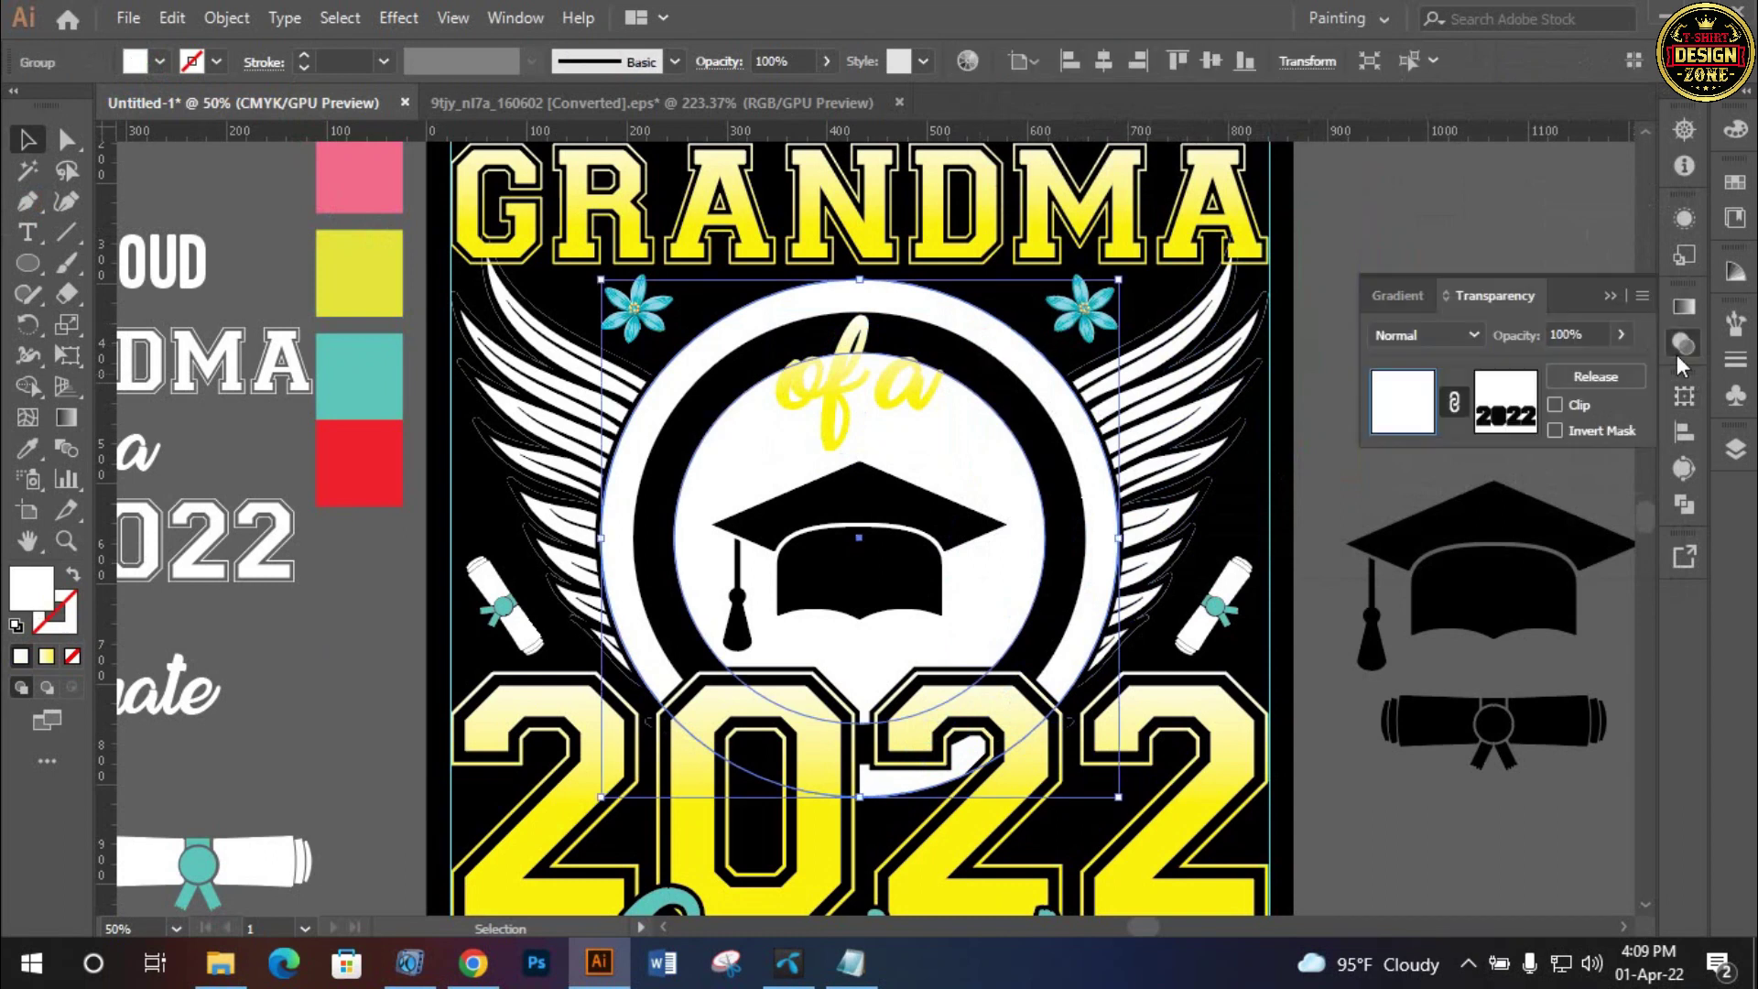
left_click(1509, 402)
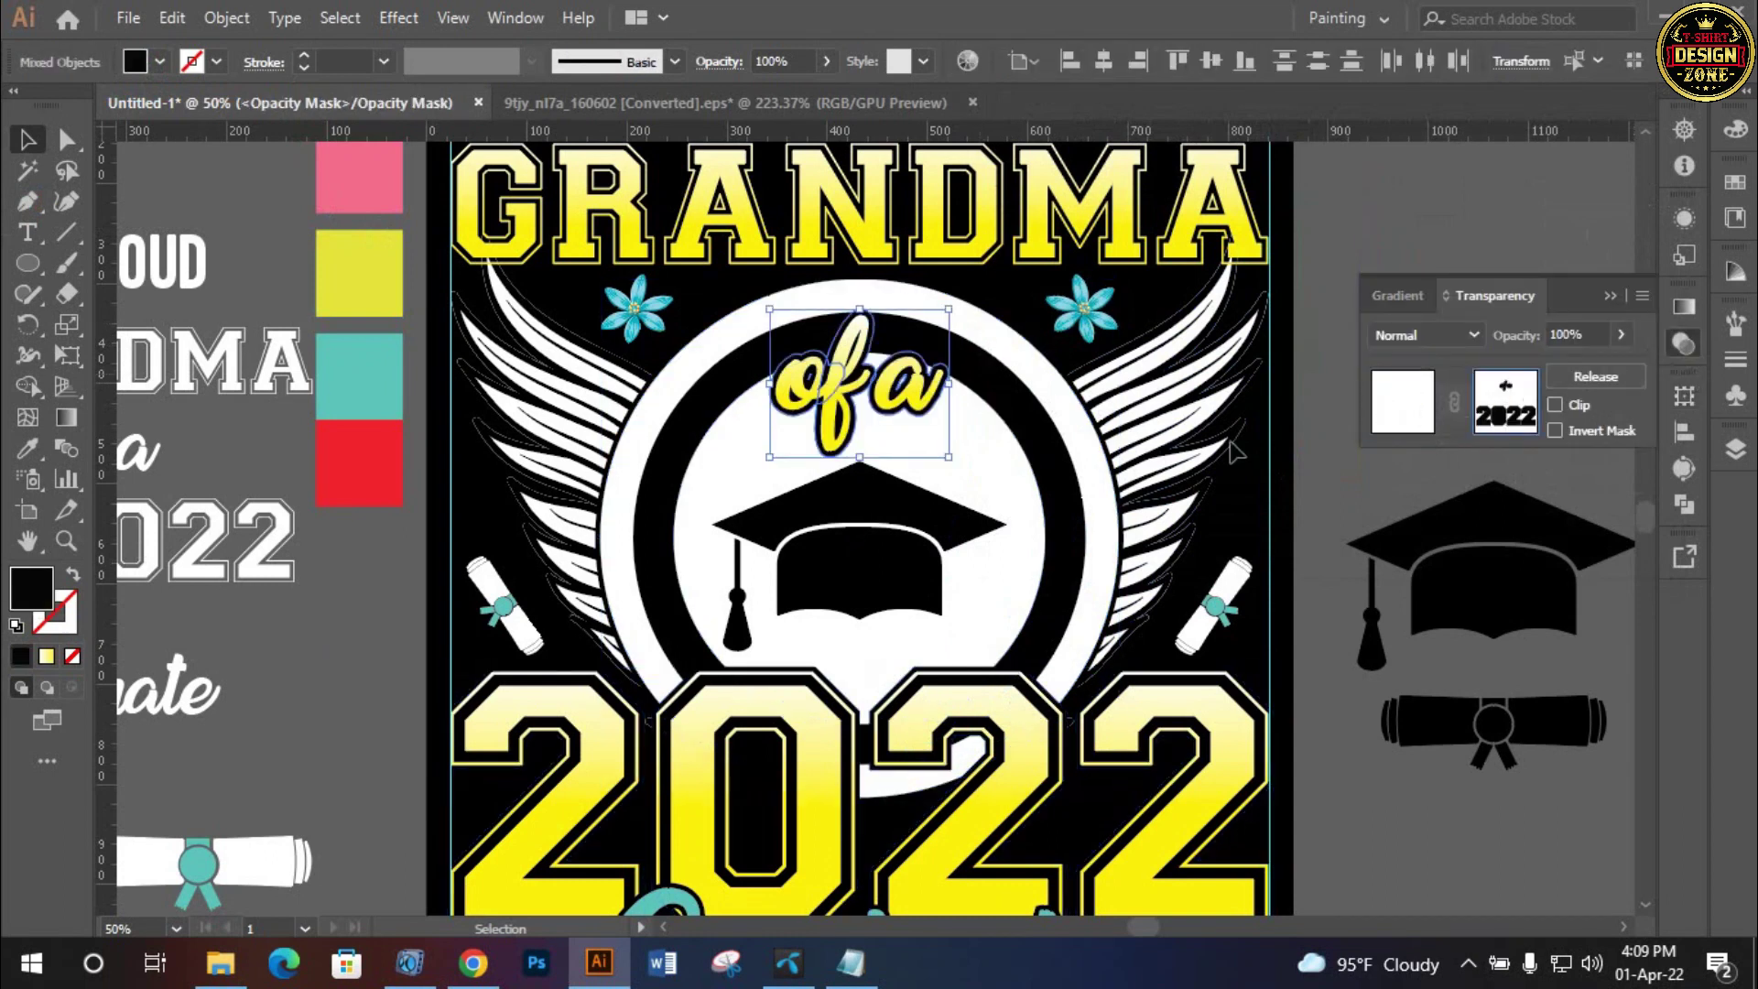
left_click(958, 455)
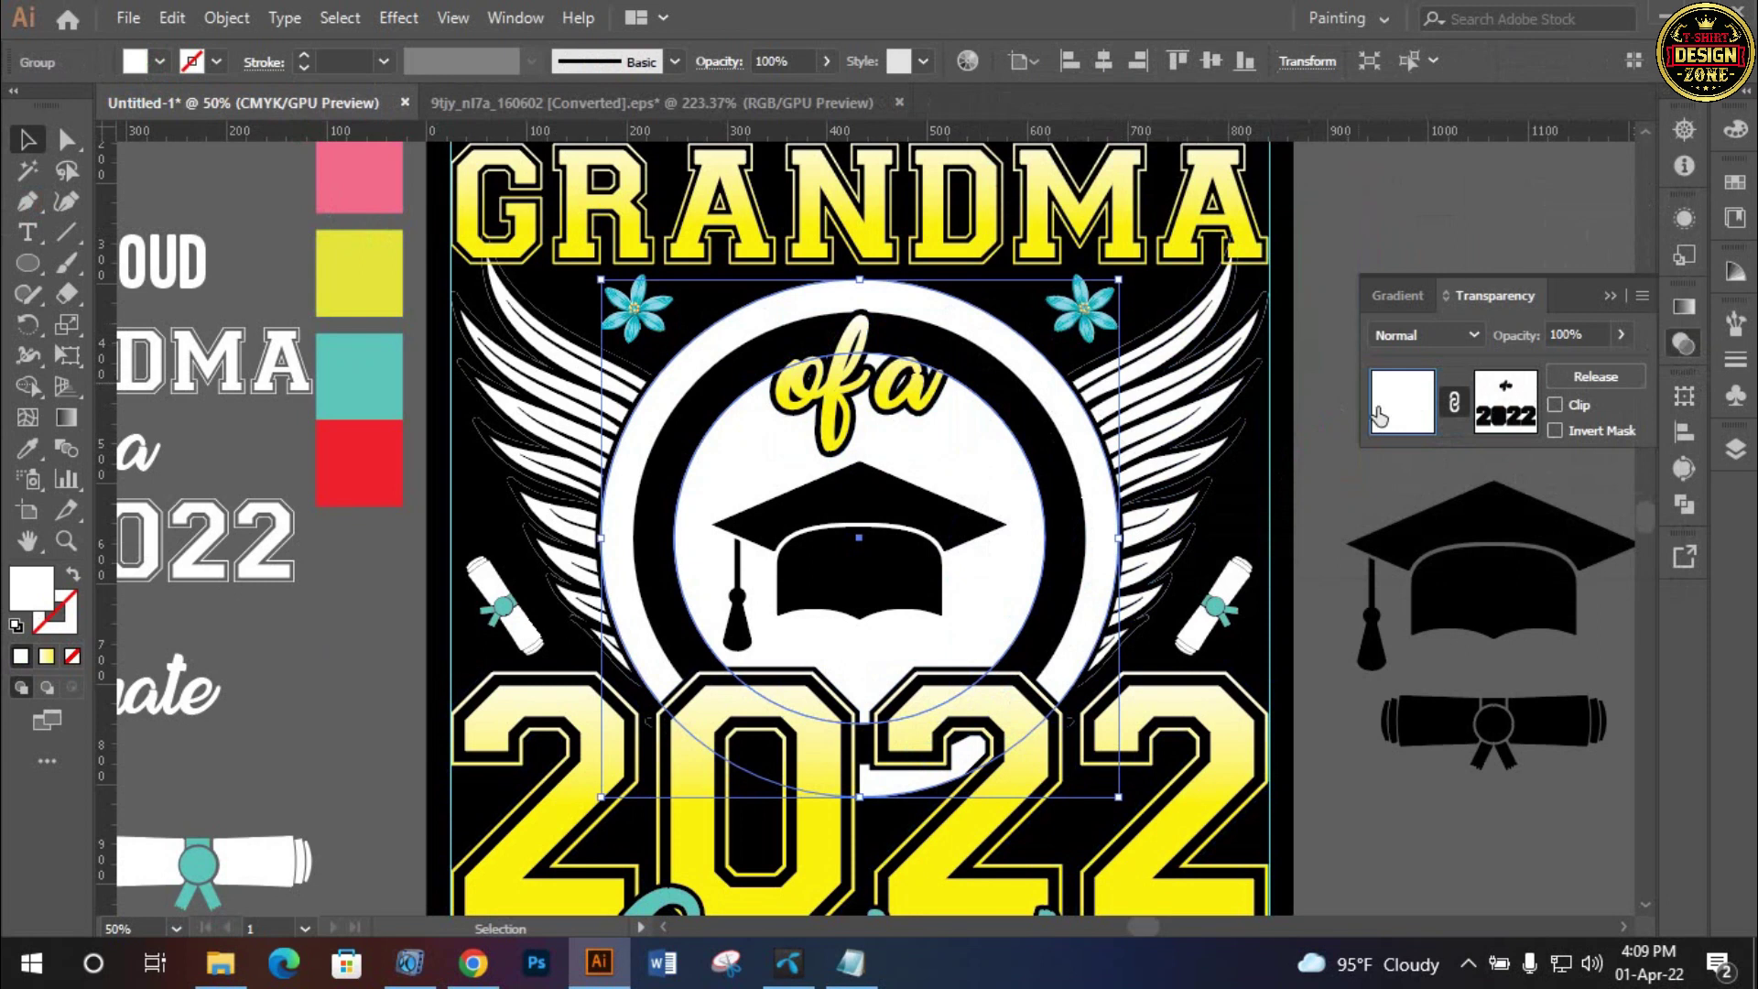
left_click(1313, 245)
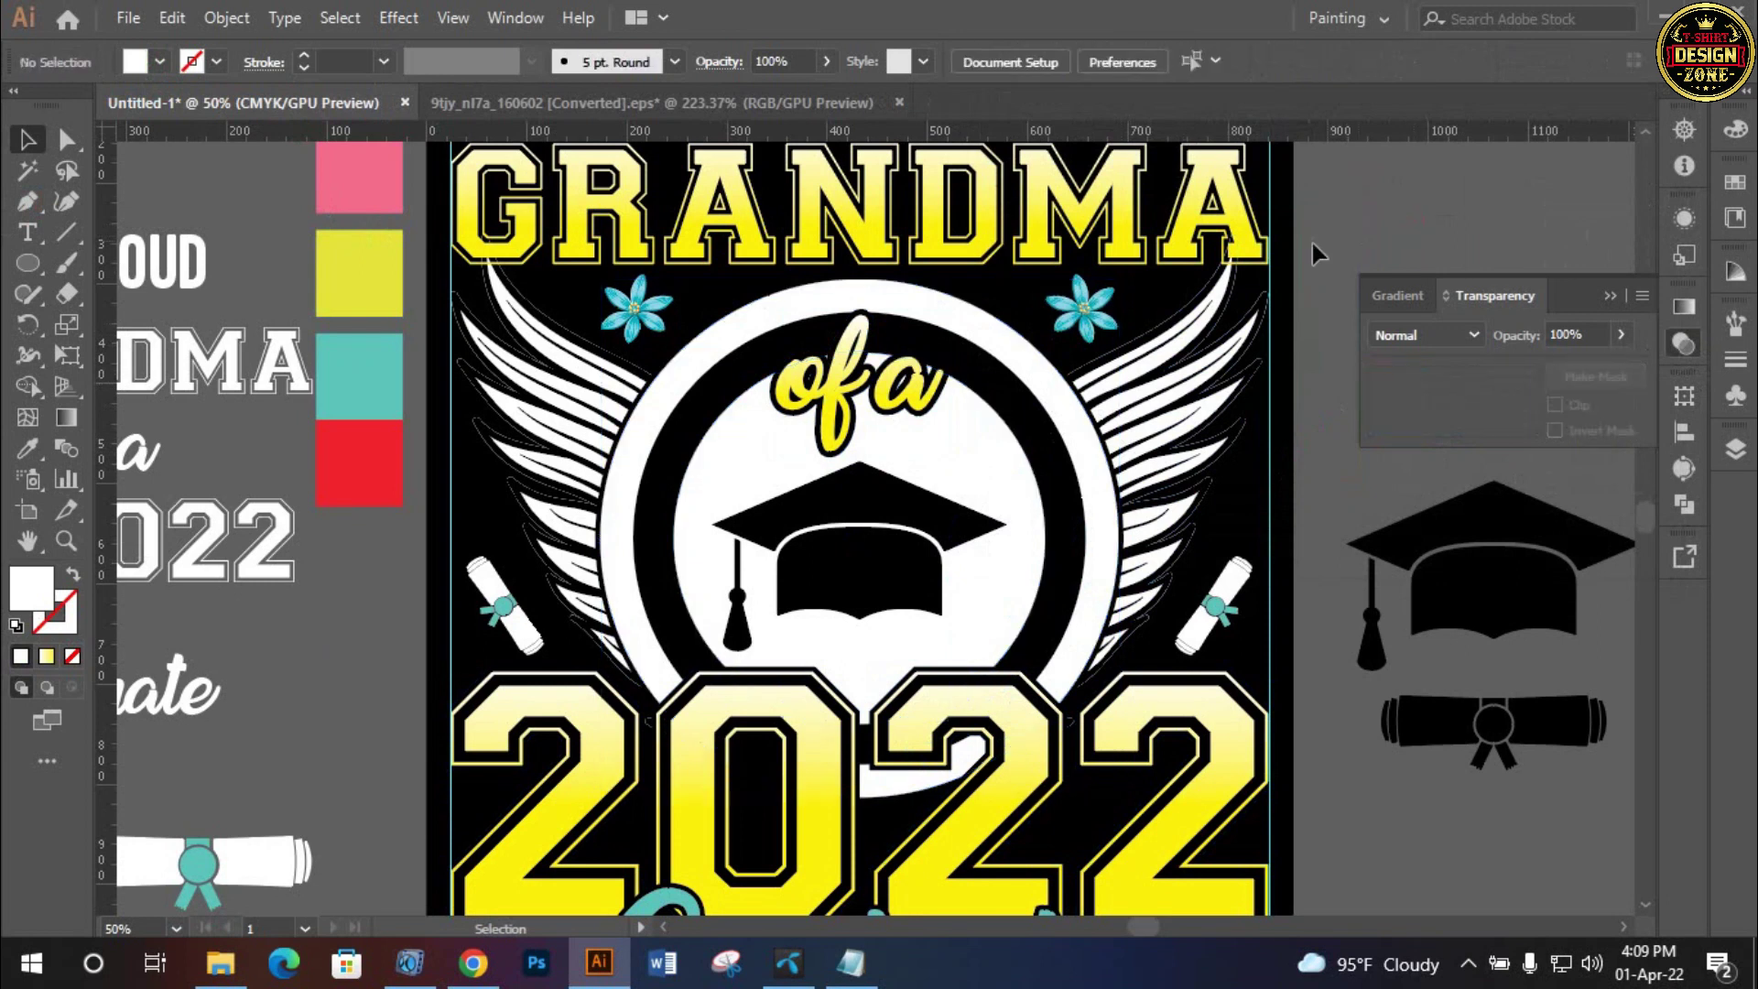
key("ctrl+0")
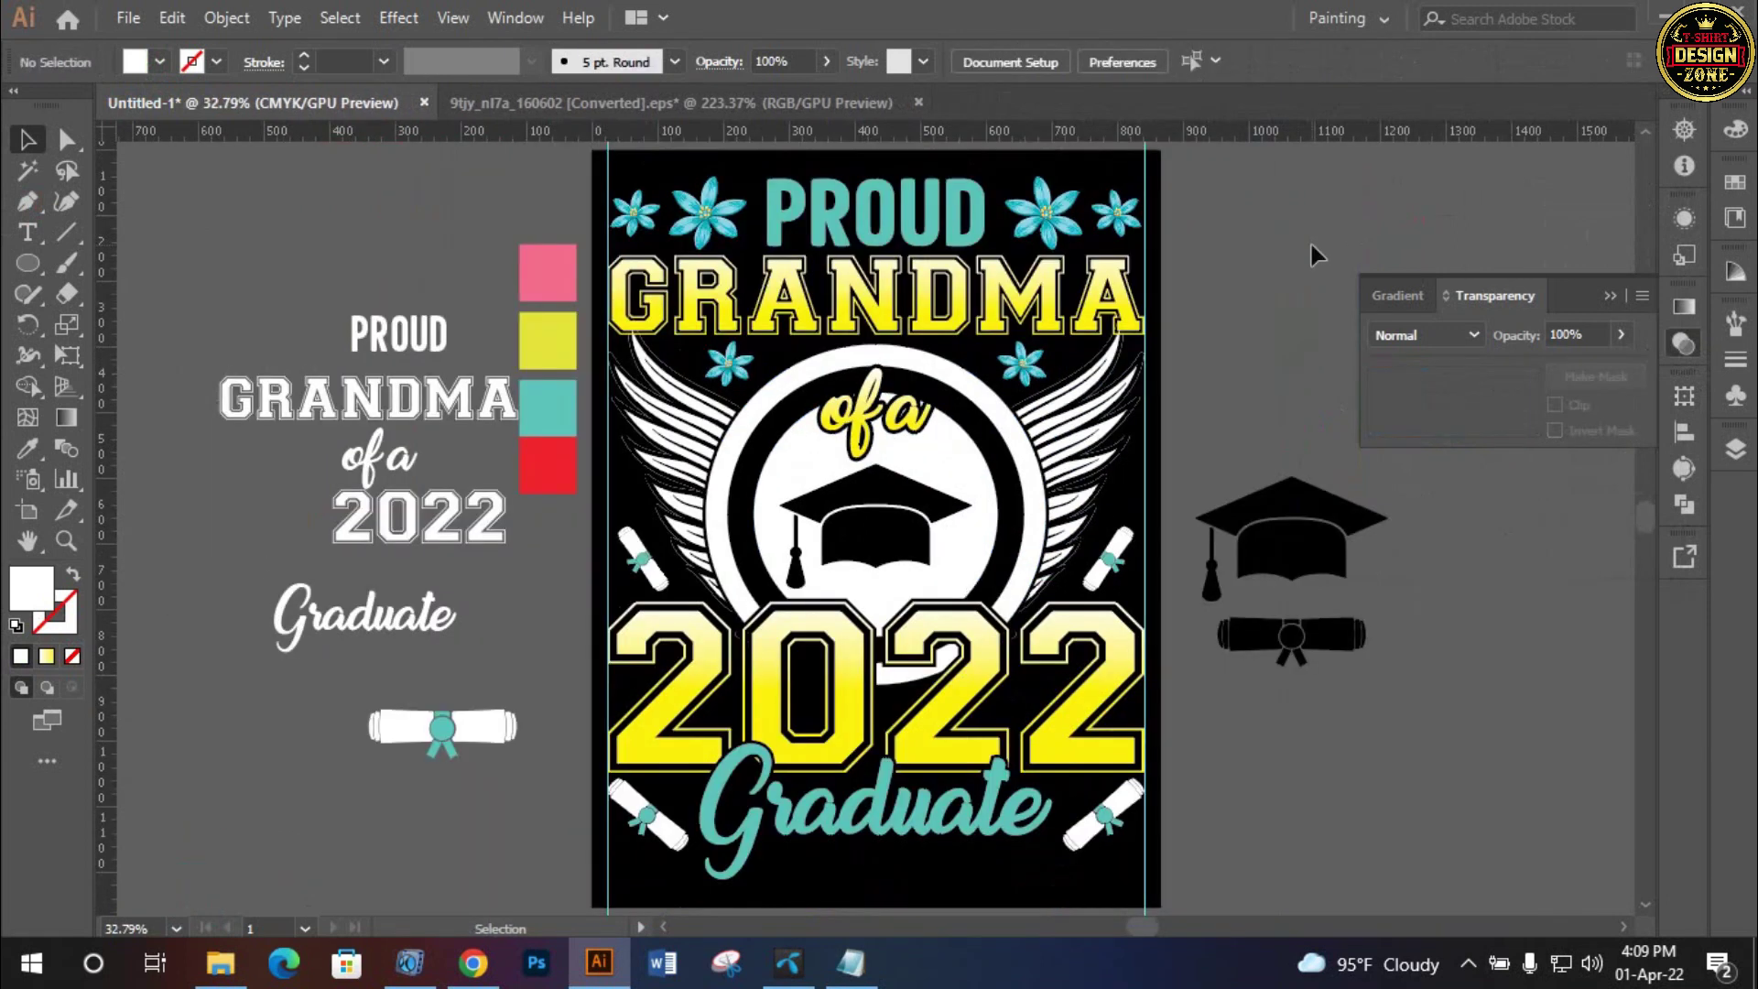
scroll(1135, 575, "right", 2)
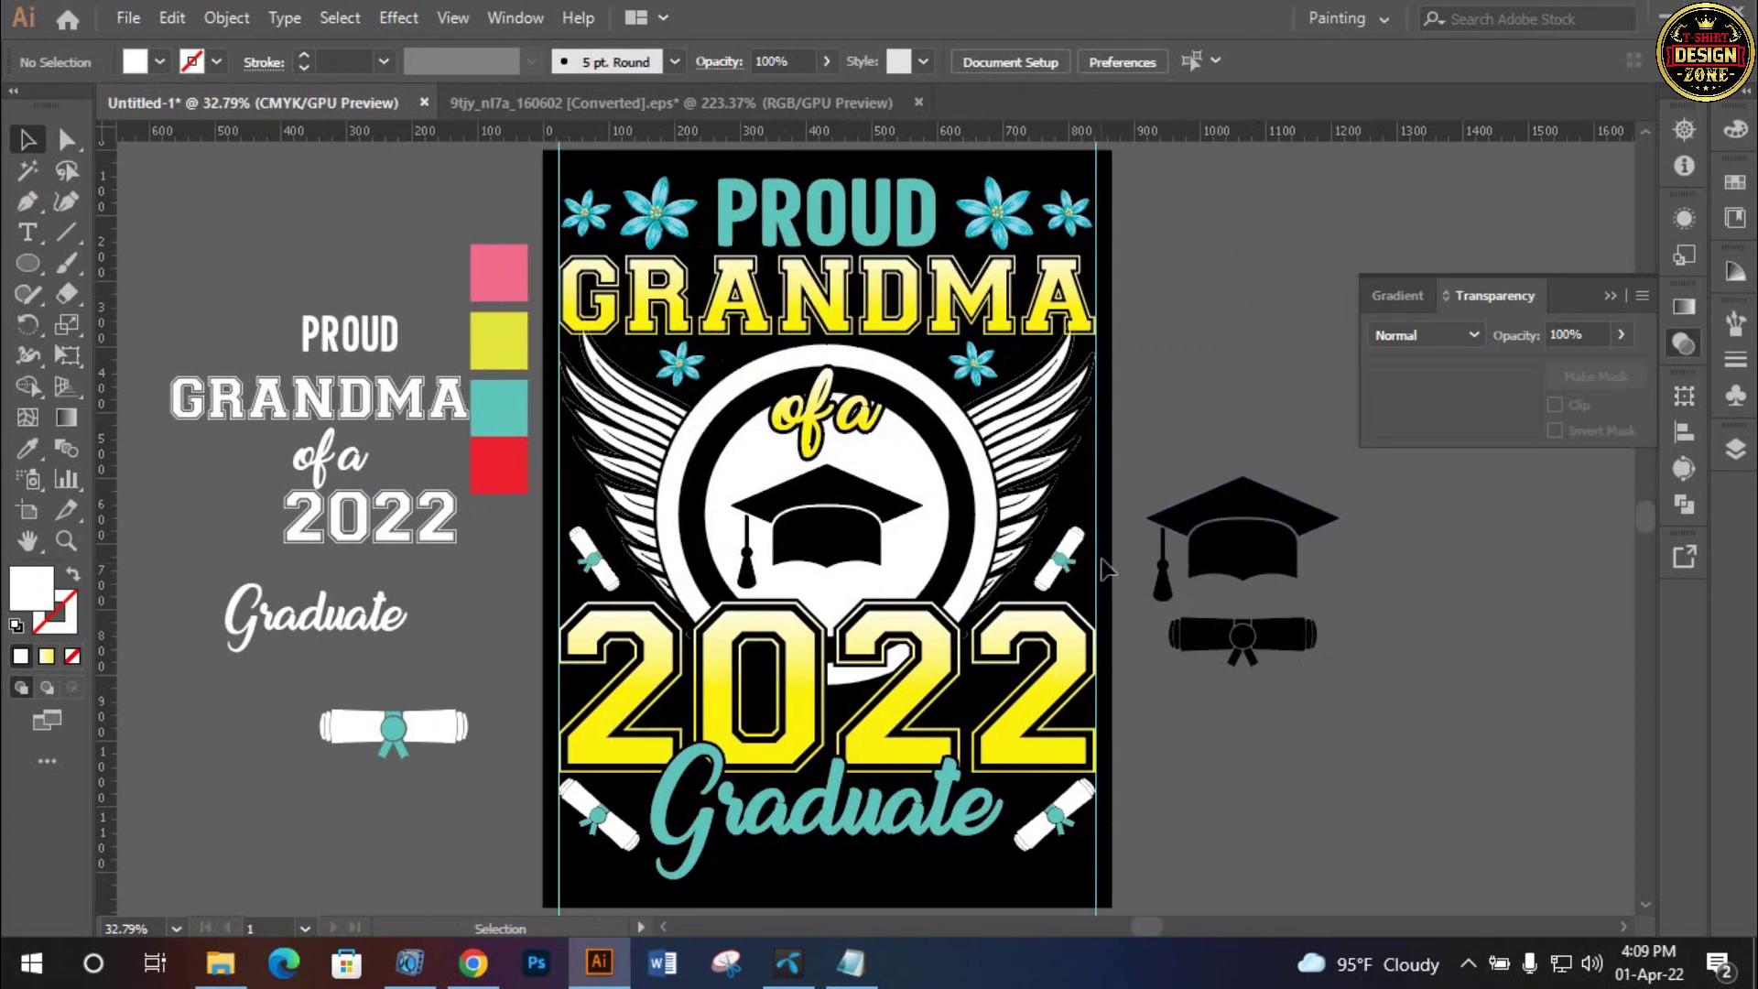
left_click_drag(1101, 564, 932, 579)
key("ctrl+minus")
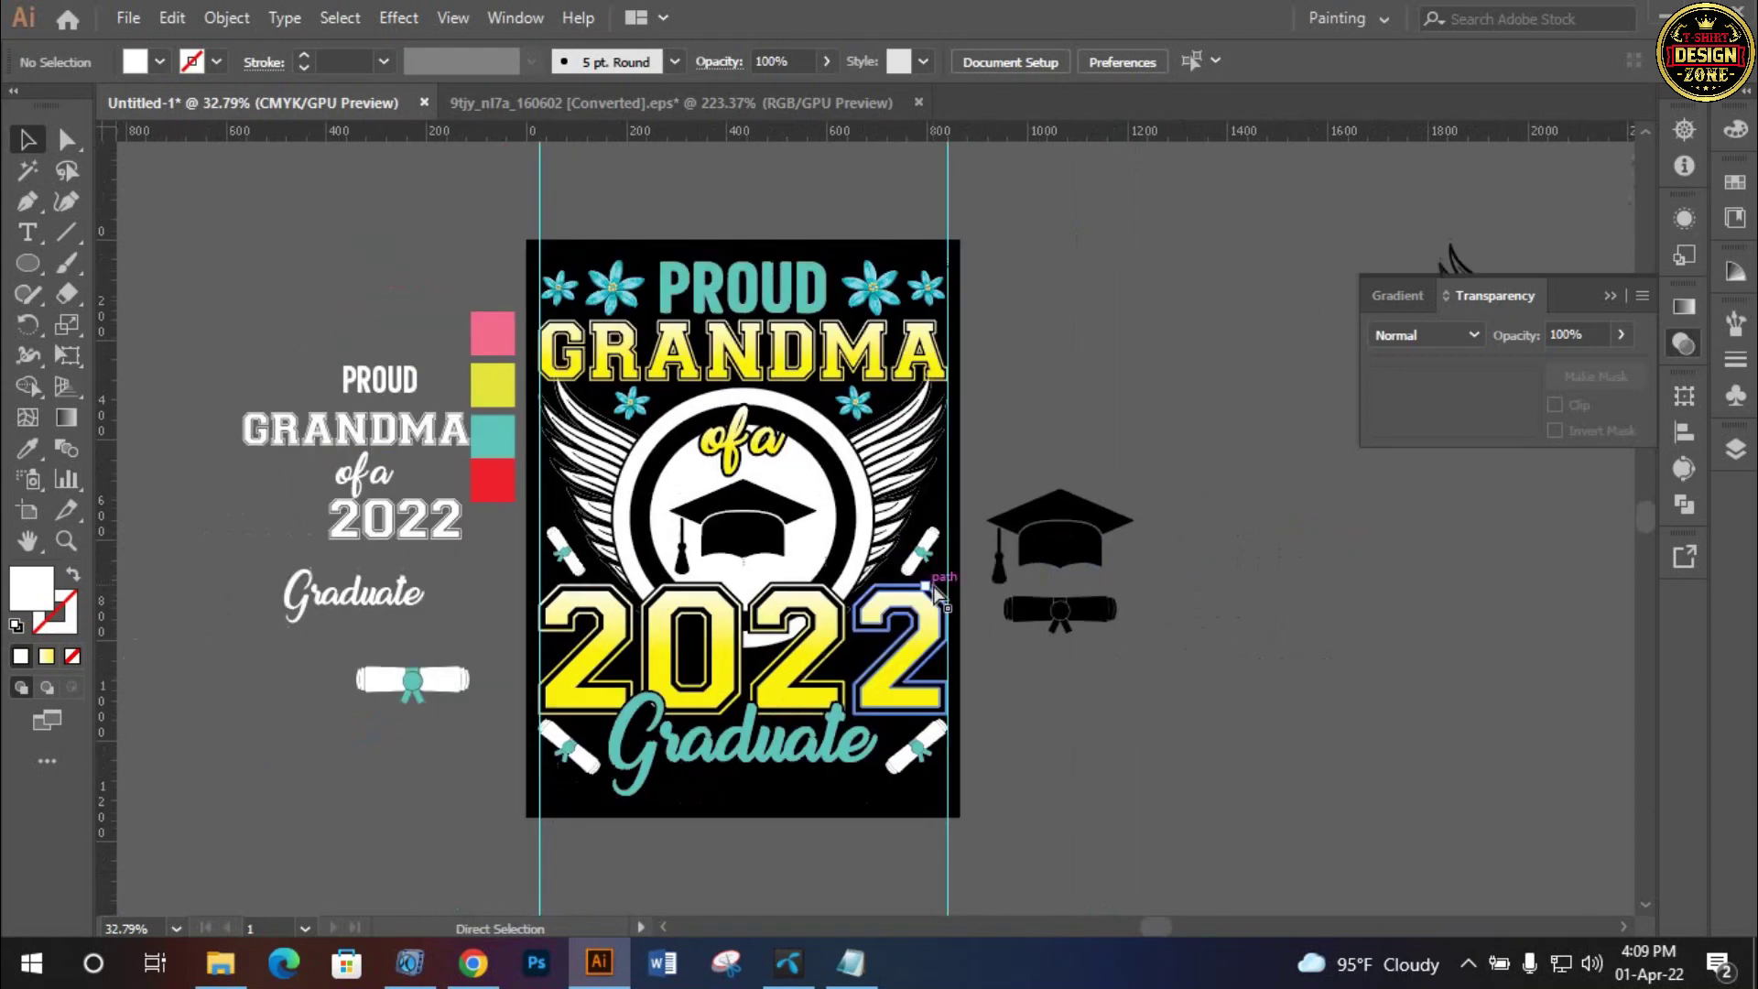